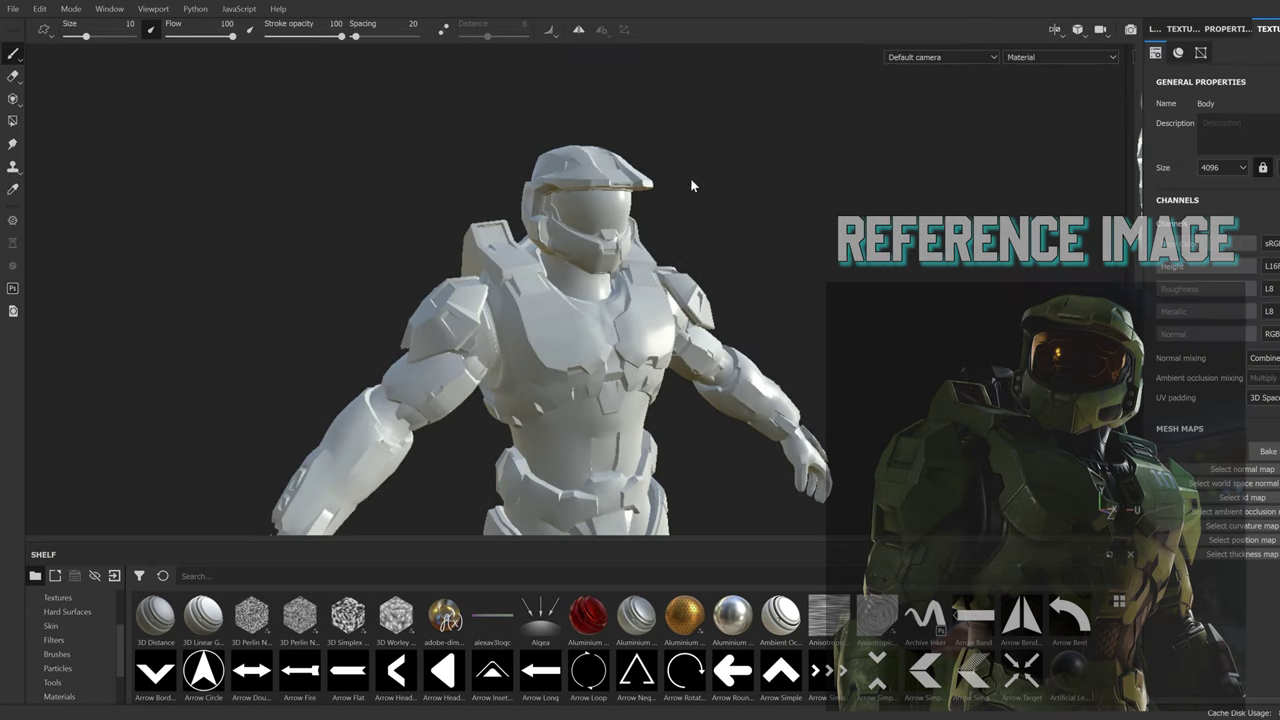
Step: Preview the baked Body maps (normal, world-space normal, AO, curvature) in the viewport
key("b")
key("b")
key("b")
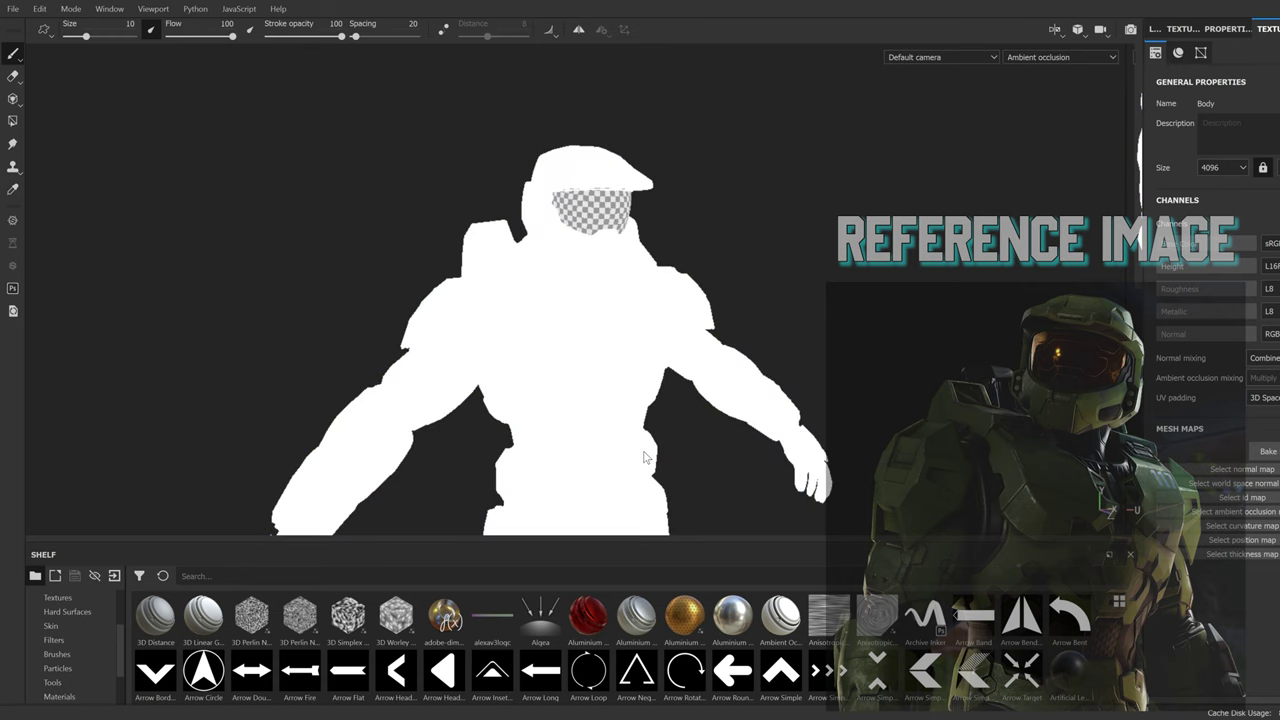
key("b")
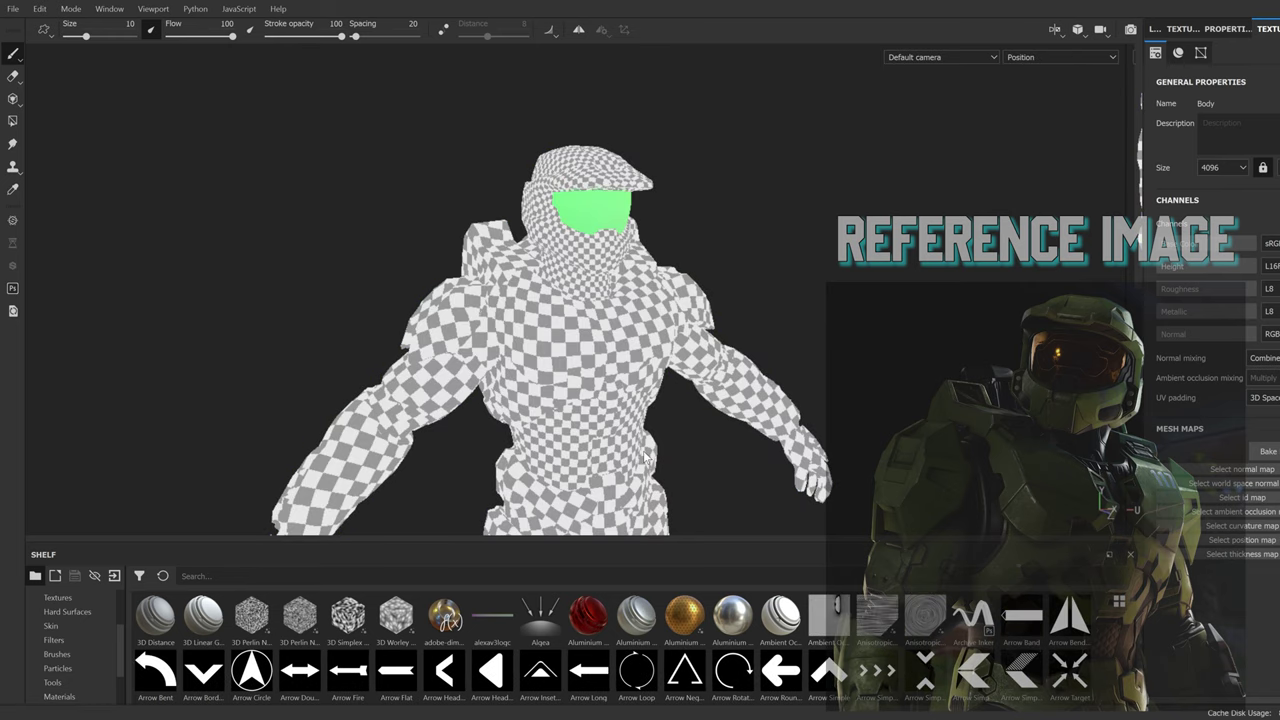
key("b")
key("b")
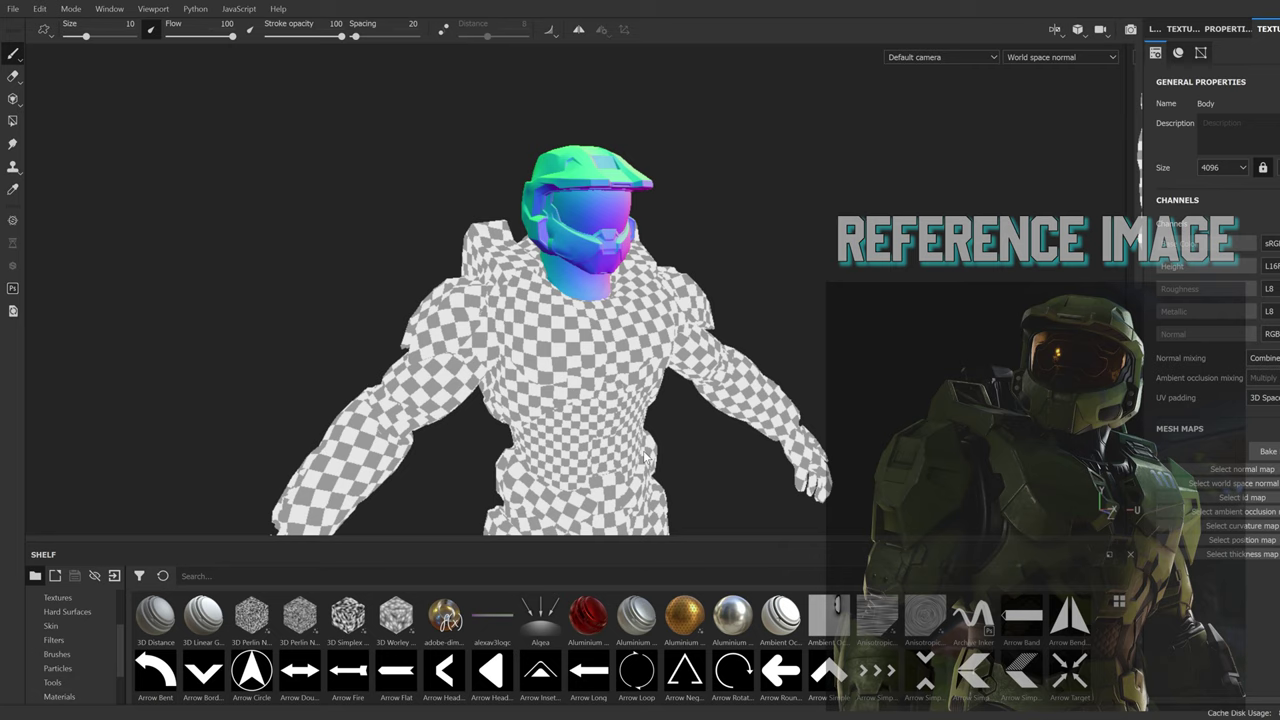
key("b")
key("b")
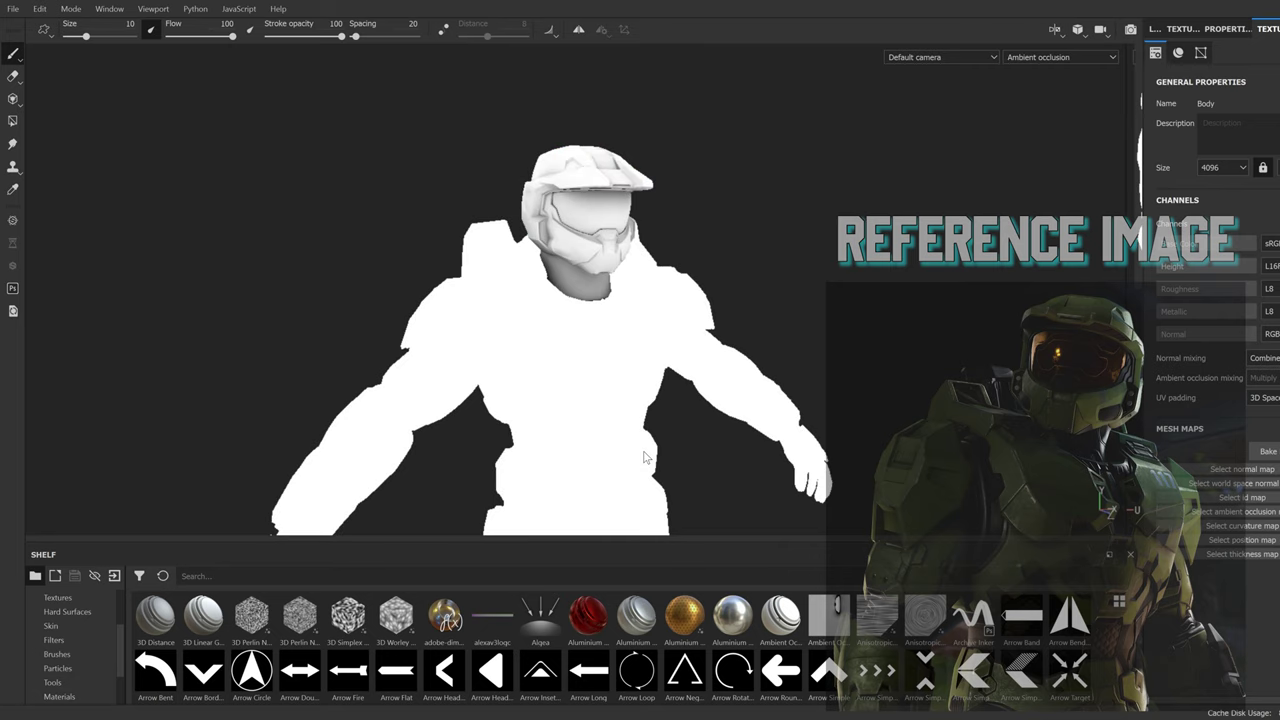
key("b")
key("b")
key("b")
key("b")
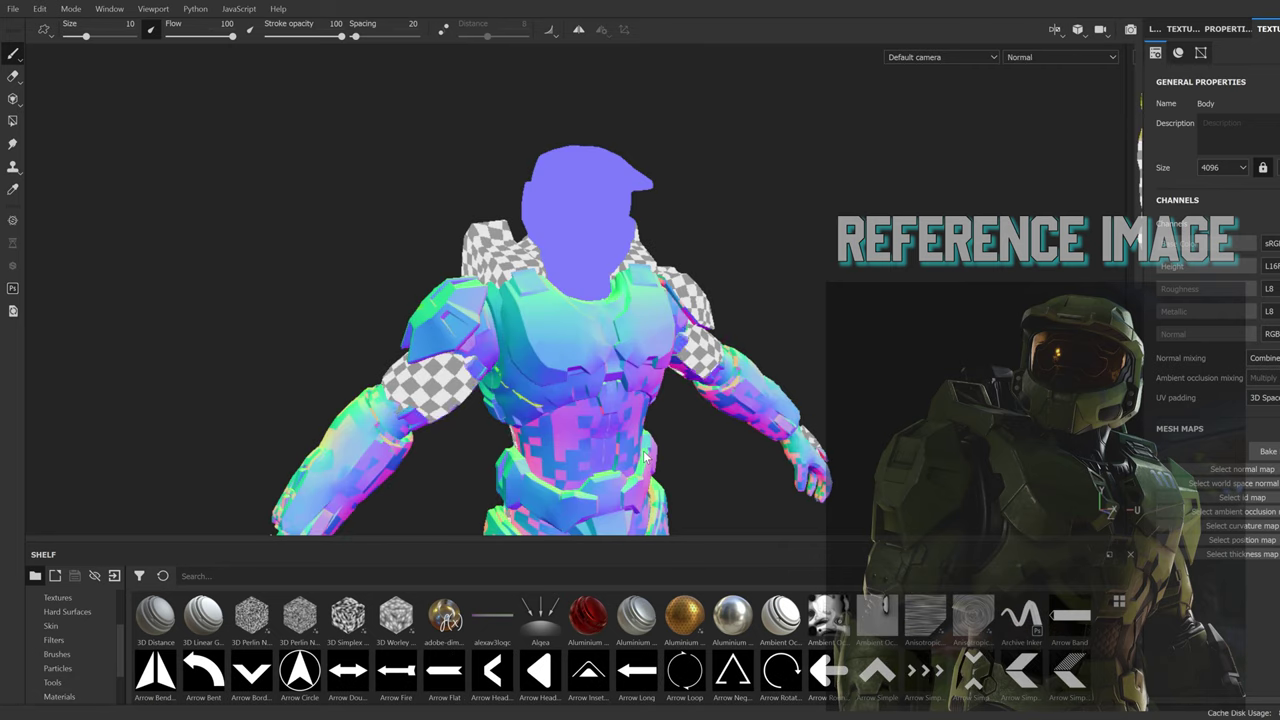
key("b")
key("b")
key("b")
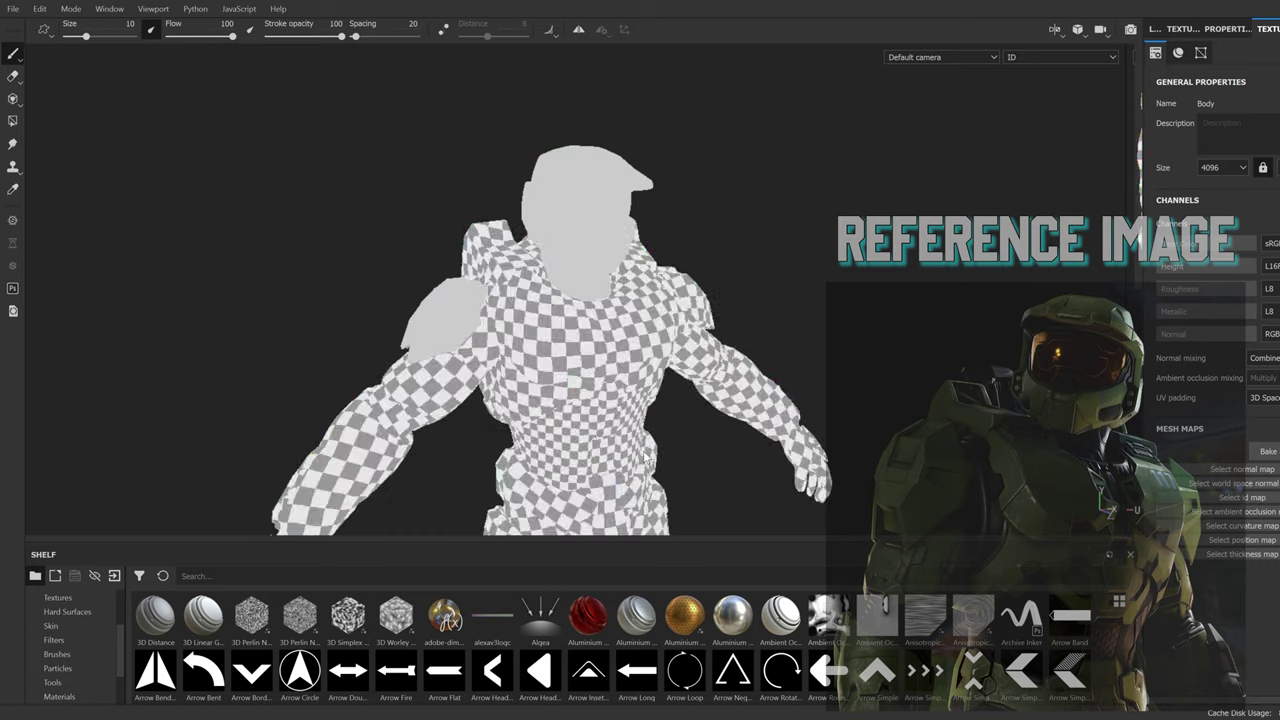
key("b")
key("b")
key("b")
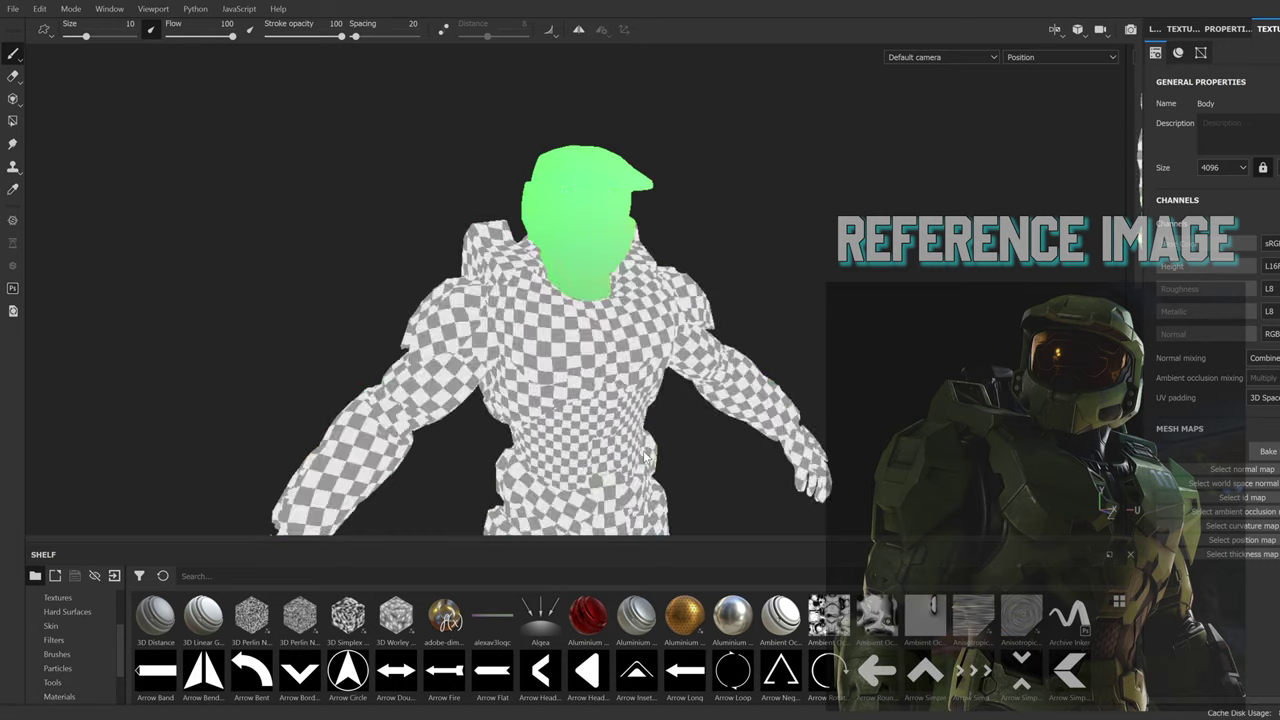
key("b")
key("b")
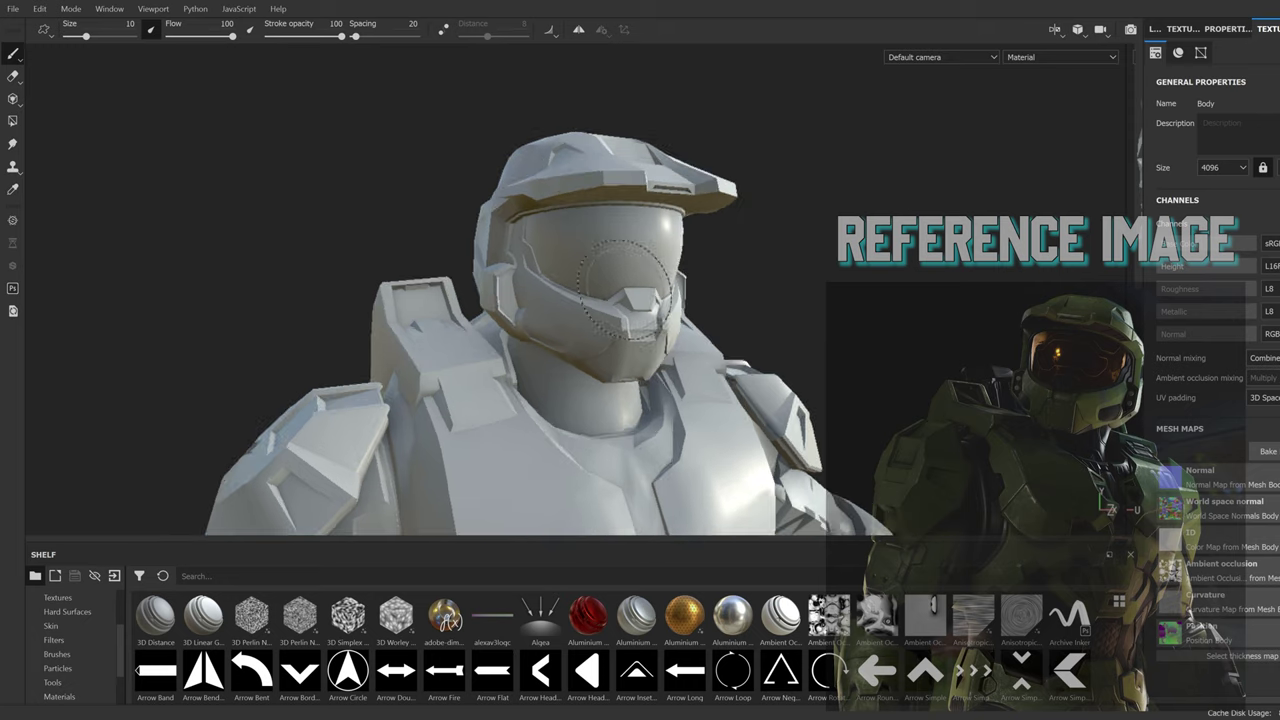
left_click(1240, 30)
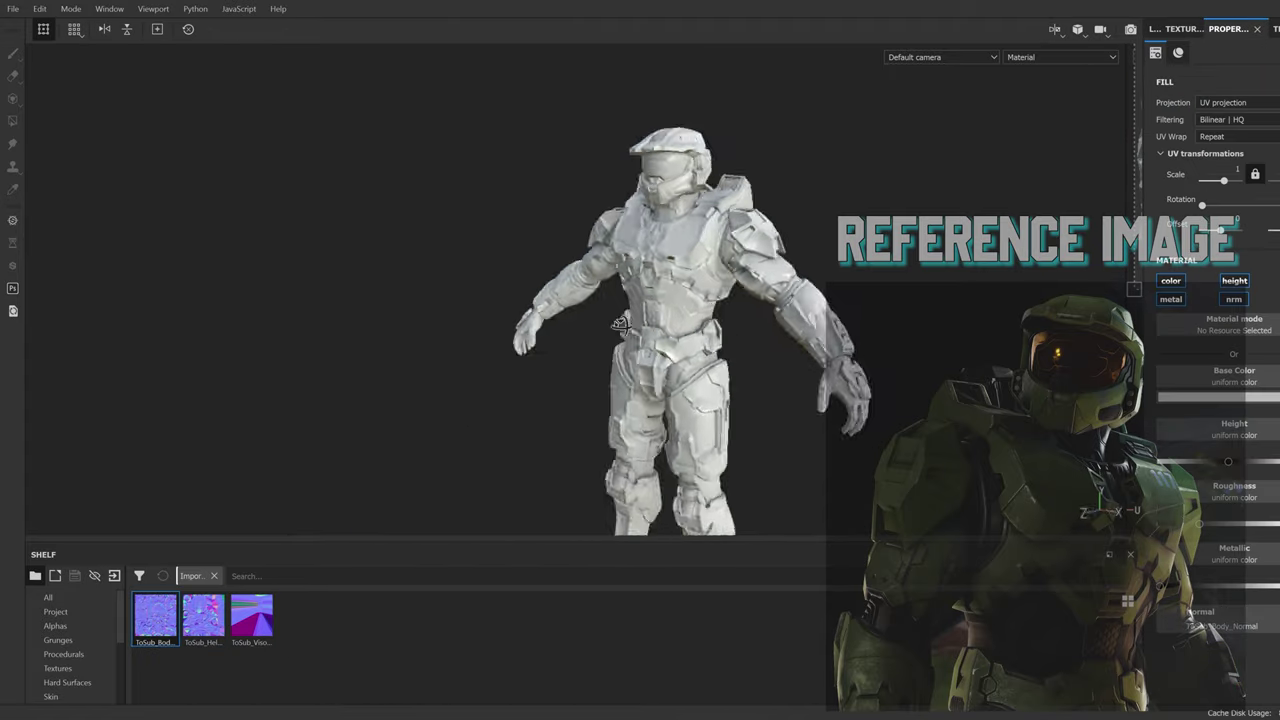
Step: Select the Visor texture set
left_click(1199, 108)
type("steel")
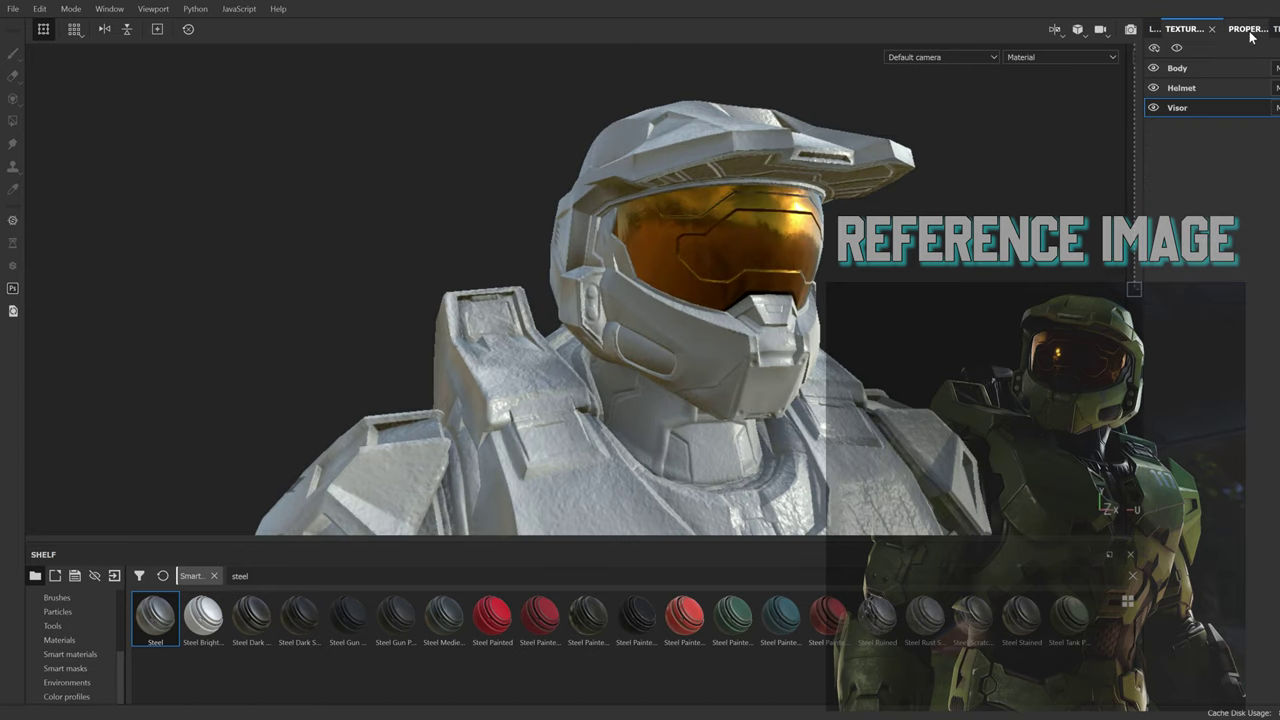
Step: Drop Fiberglass Worn from a 'fiber' search onto the helmet, then add Plastic Armor Glossy
type("fiber")
left_click_drag(155, 617, 1183, 80)
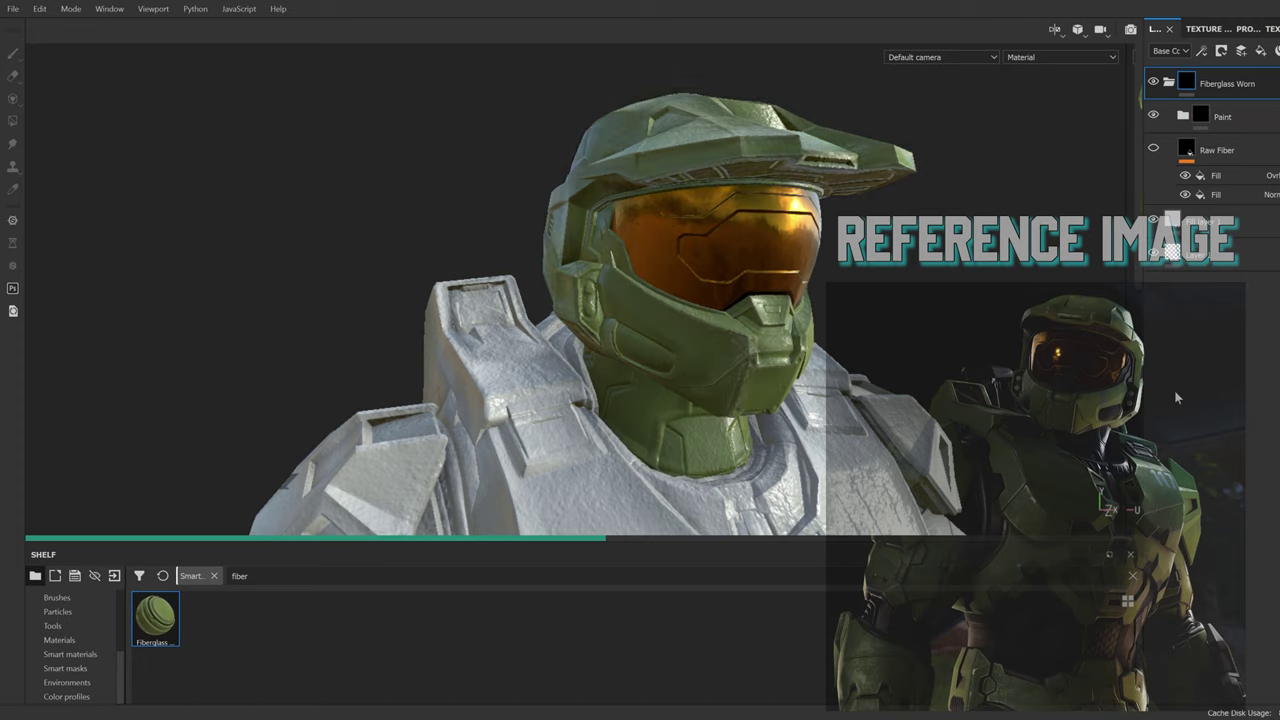
left_click_drag(816, 336, 678, 238, "alt")
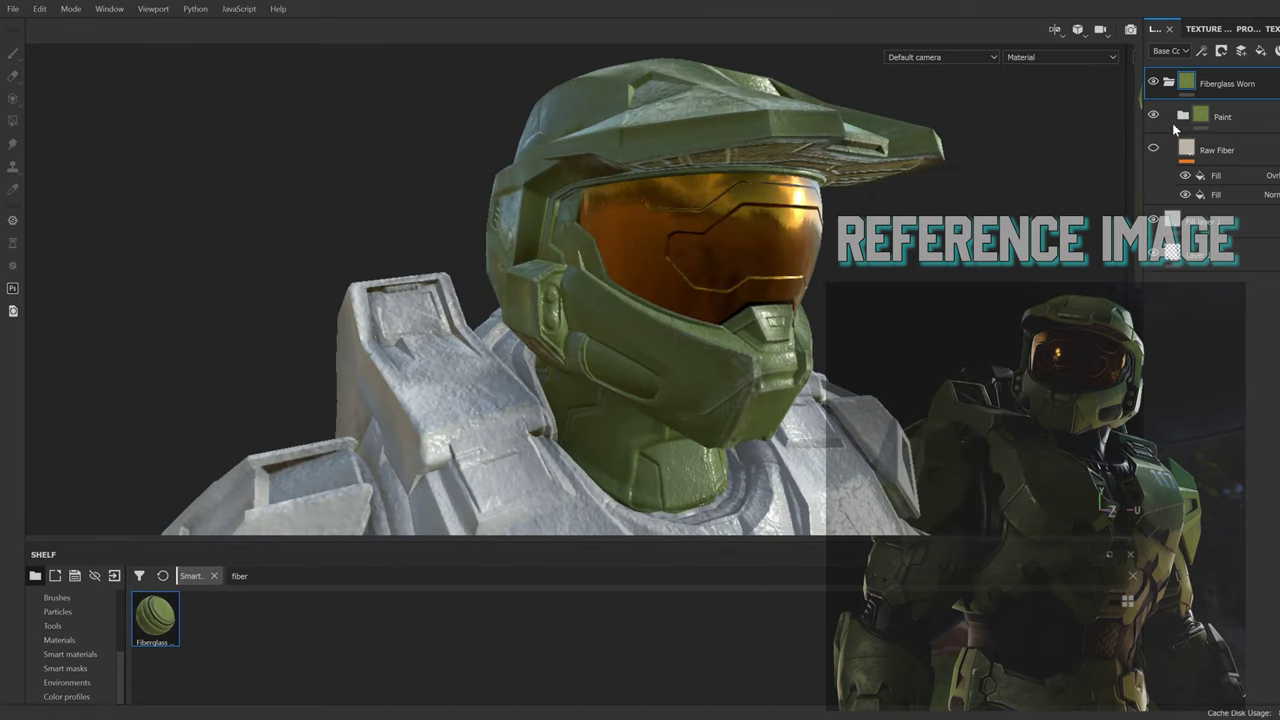
left_click(1172, 123)
left_click(1228, 28)
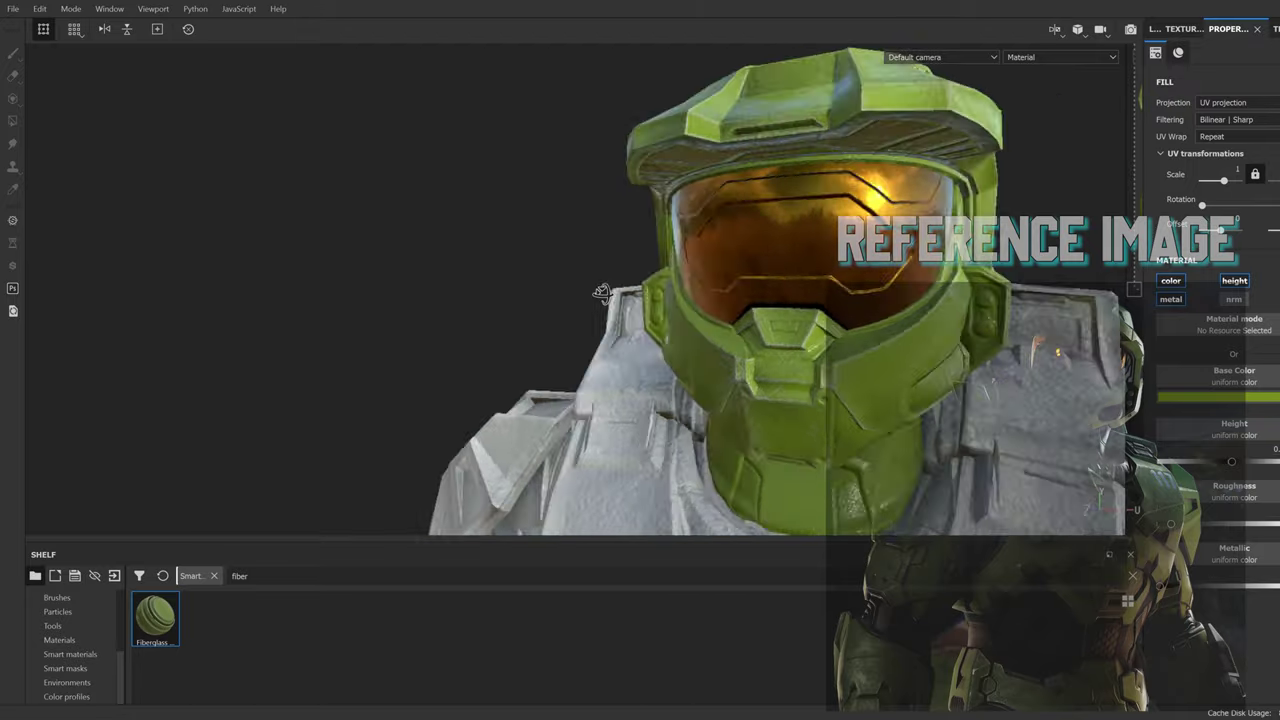
left_click(1158, 30)
left_click(1170, 84)
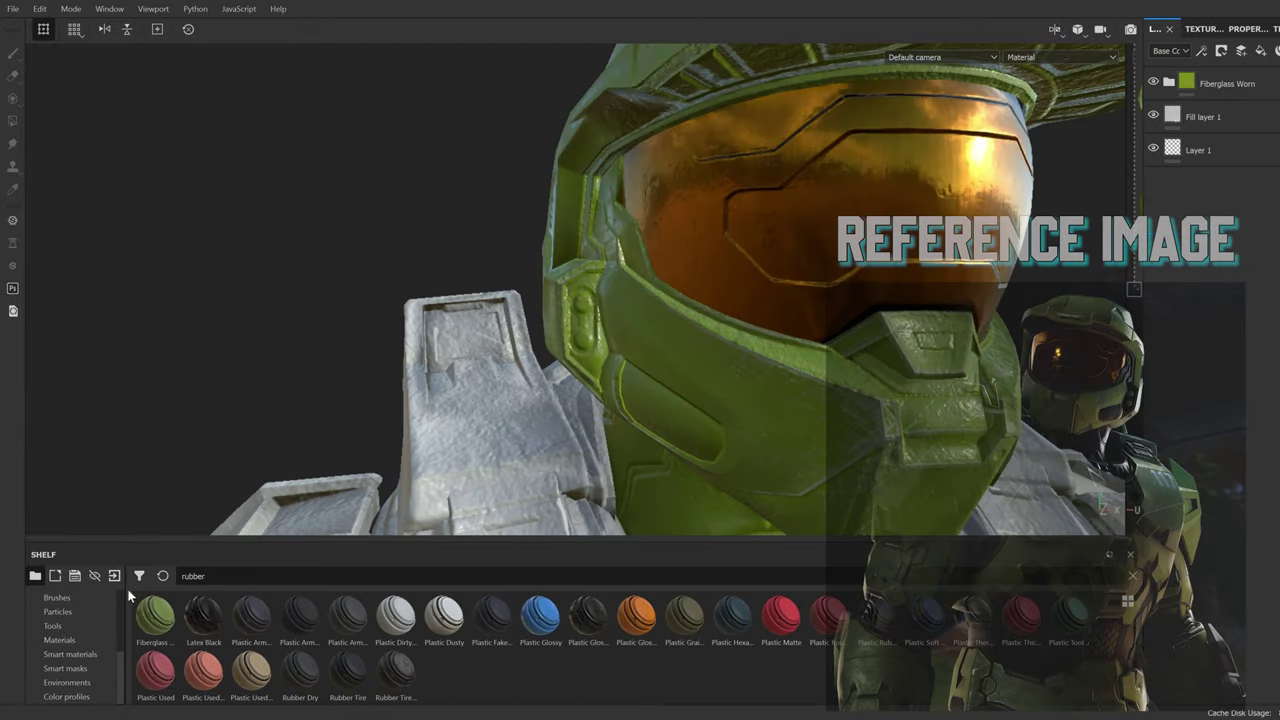
left_click_drag(252, 615, 1221, 163)
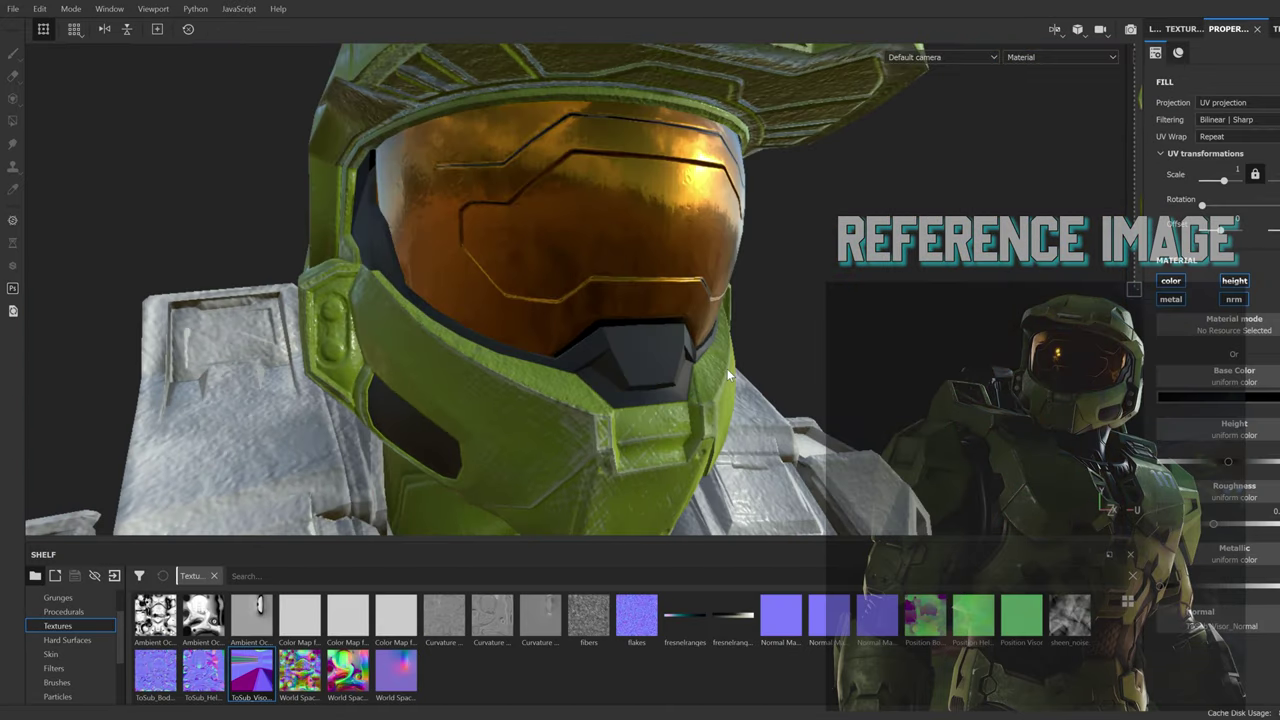
Step: Polygon-fill the faces under the visor in the Plastic Armor Glossy mask
left_click(1193, 148)
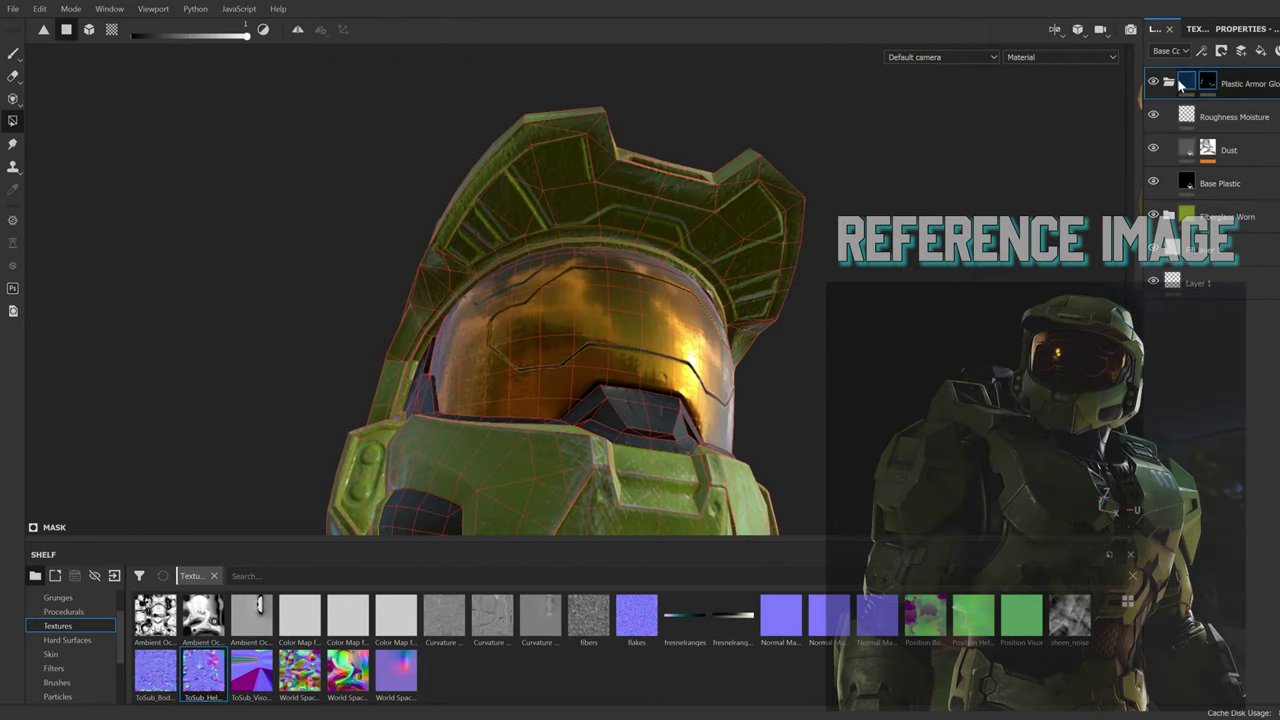
left_click_drag(449, 269, 831, 264)
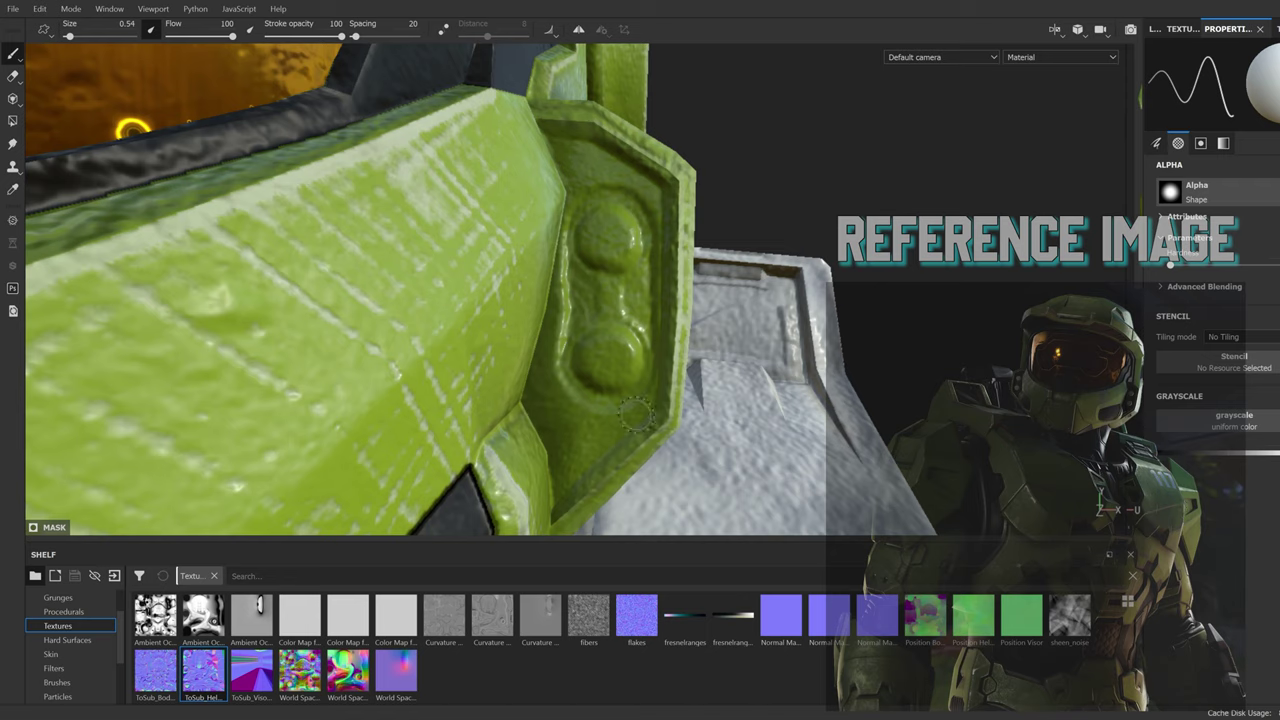
Step: Paint dark plastic around the side buttons while keeping the buttons themselves green
left_click_drag(596, 424, 589, 171)
left_click_drag(522, 348, 503, 390)
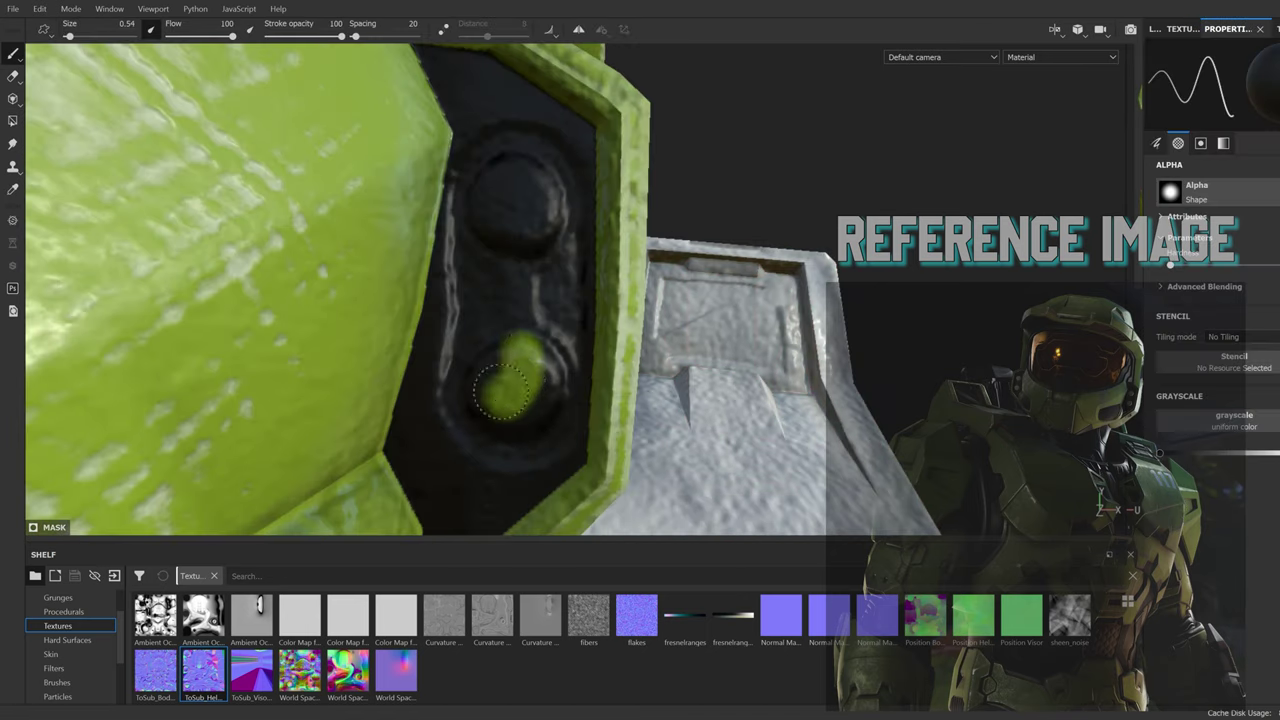
left_click_drag(554, 328, 479, 208)
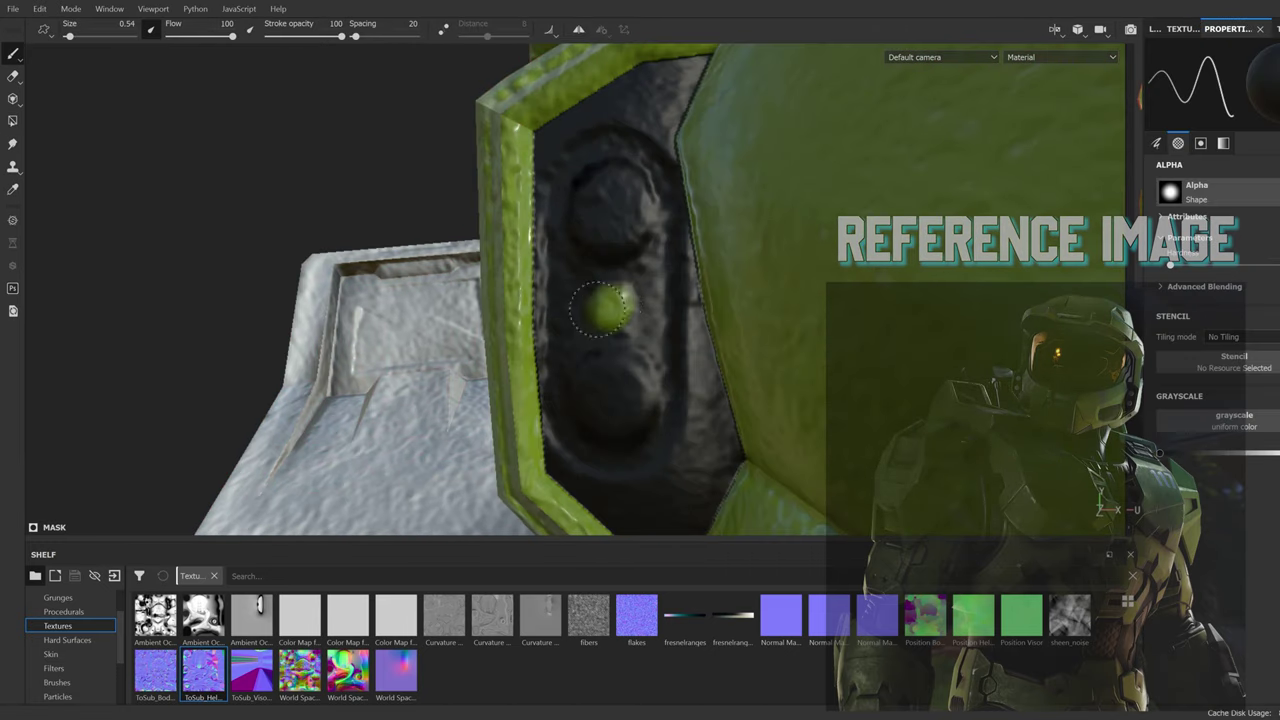
left_click_drag(610, 290, 572, 228)
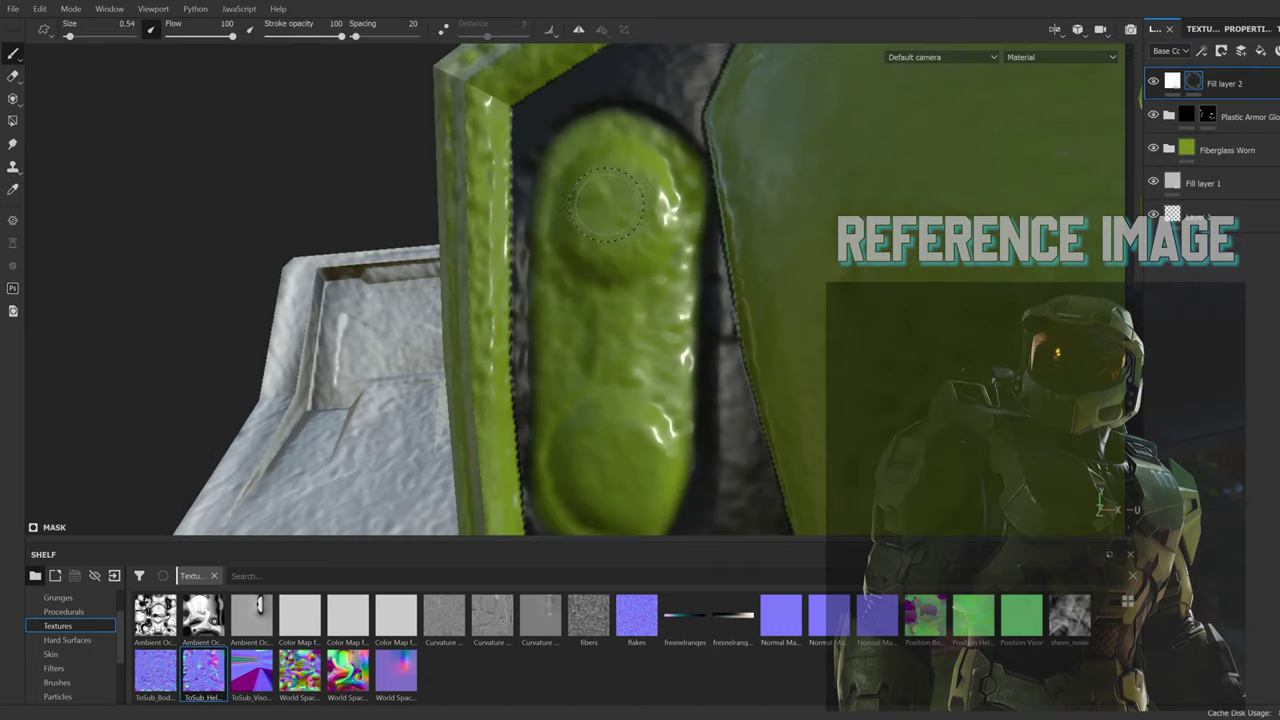
Step: Paint the upper and lower side buttons into the new fill layer's mask
left_click_drag(600, 205, 638, 222)
left_click_drag(638, 330, 626, 388)
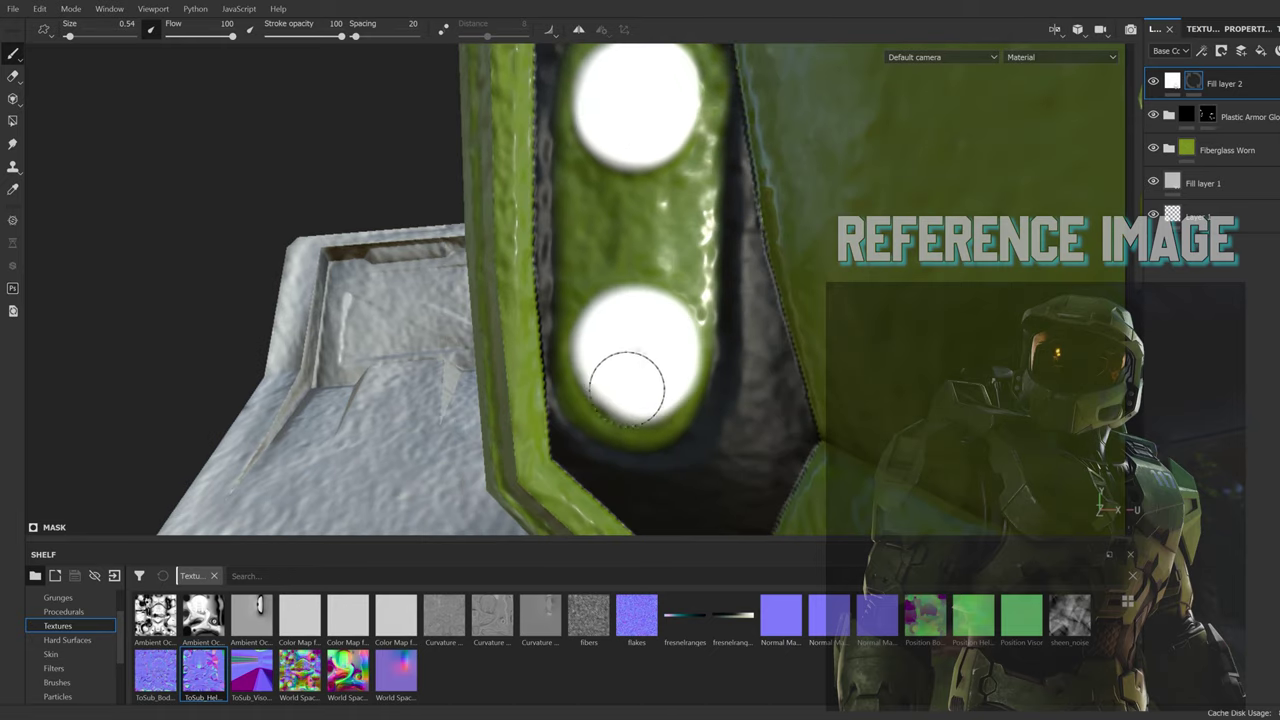
left_click(1238, 32)
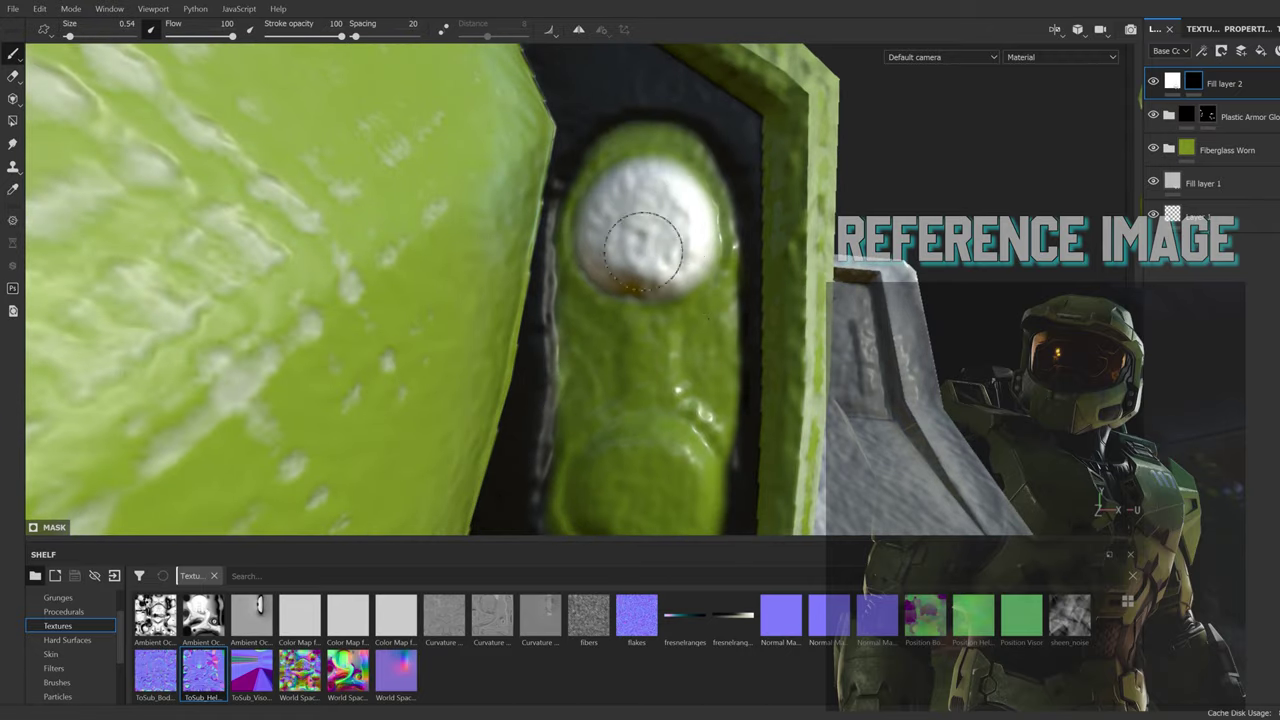
left_click_drag(660, 355, 683, 398)
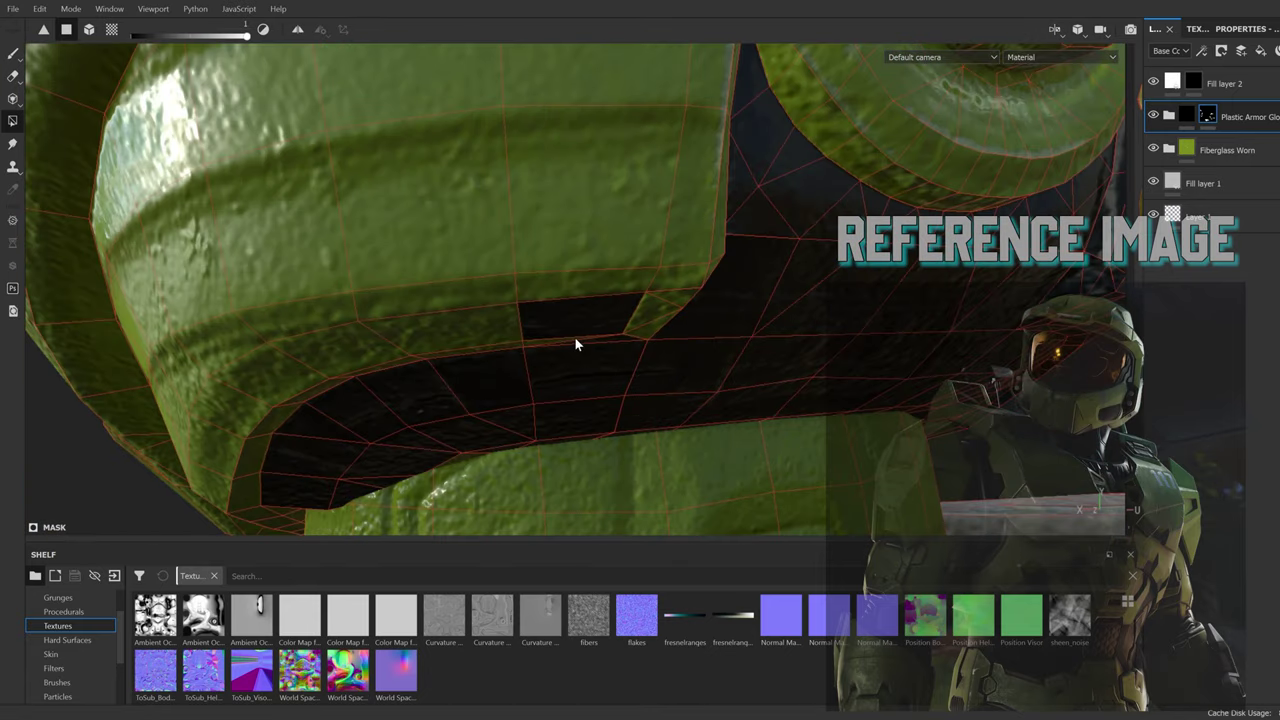
Step: Polygon-fill more helmet faces dark, then add a masked Steel layer revealed on the vent
left_click_drag(712, 266, 368, 366)
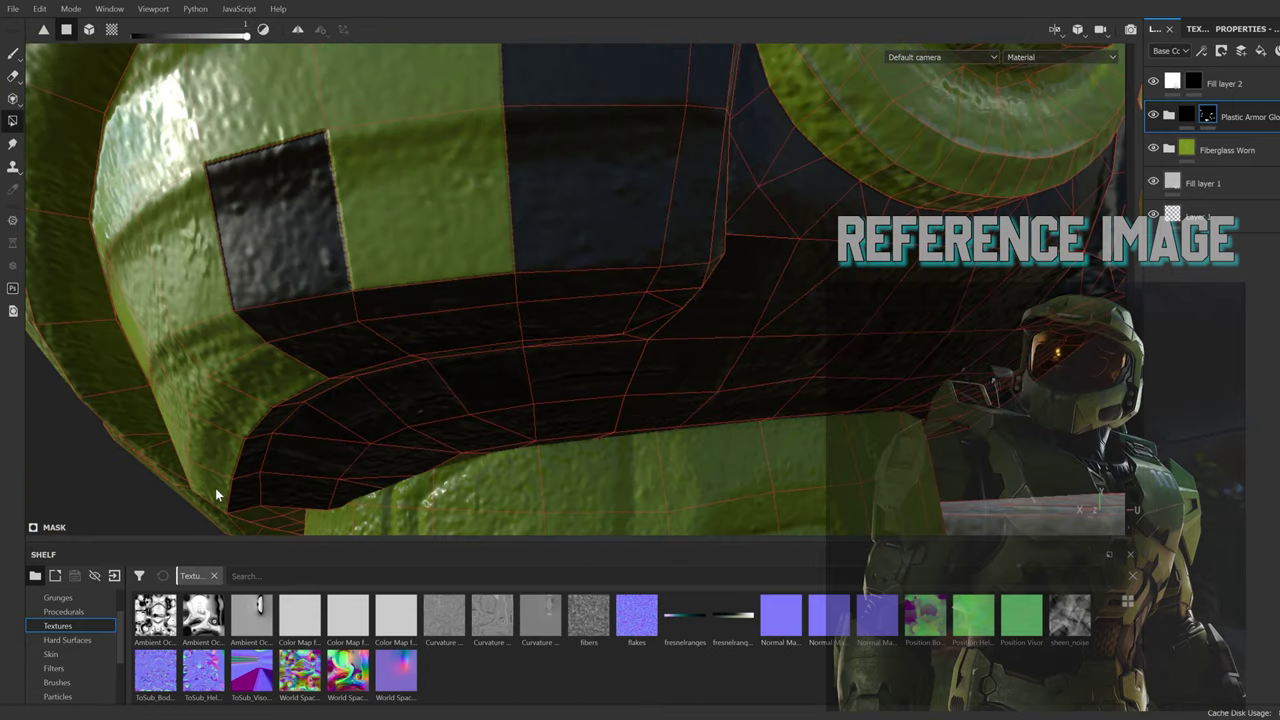
left_click_drag(215, 488, 396, 196)
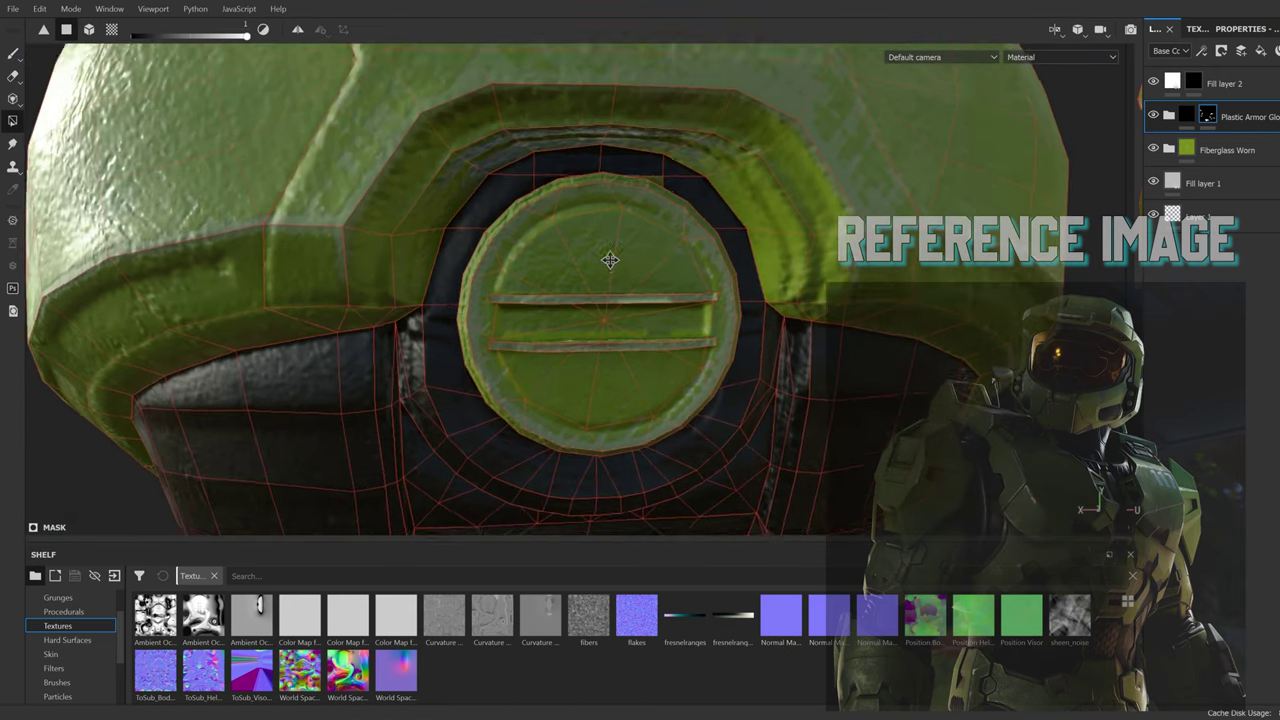
left_click_drag(155, 614, 1104, 114)
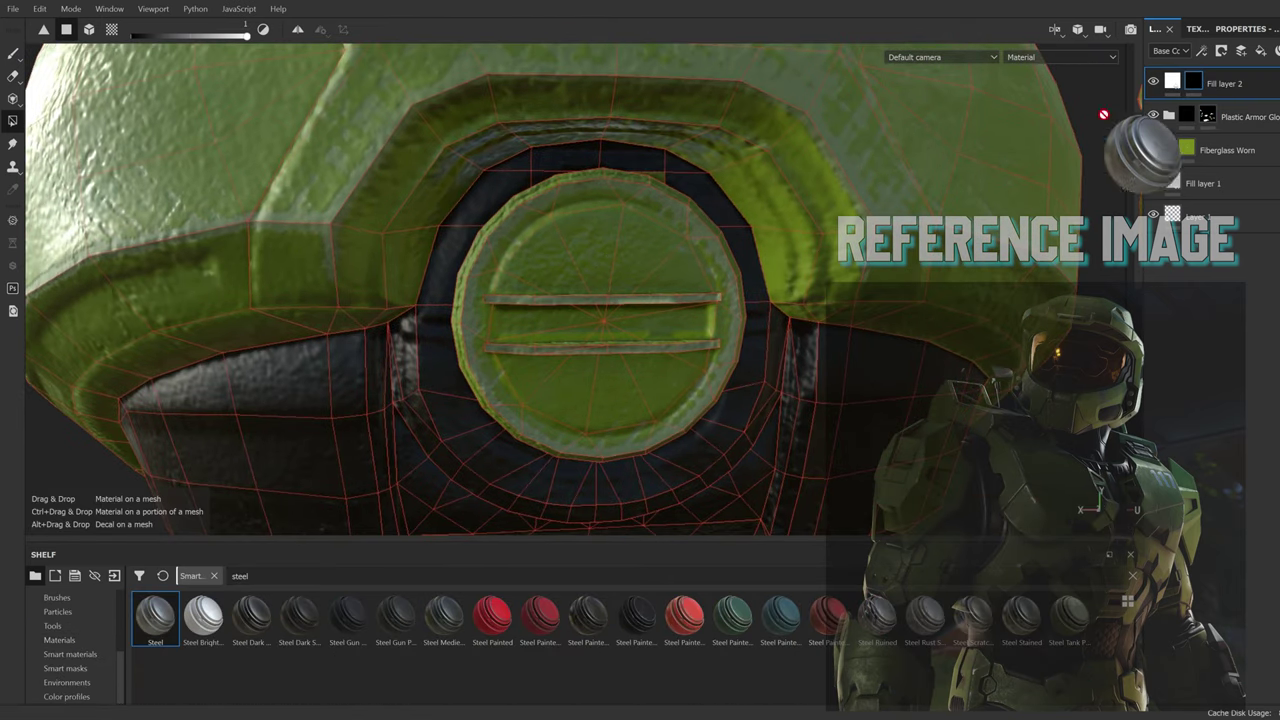
left_click_drag(1213, 91, 1213, 91)
left_click(516, 289)
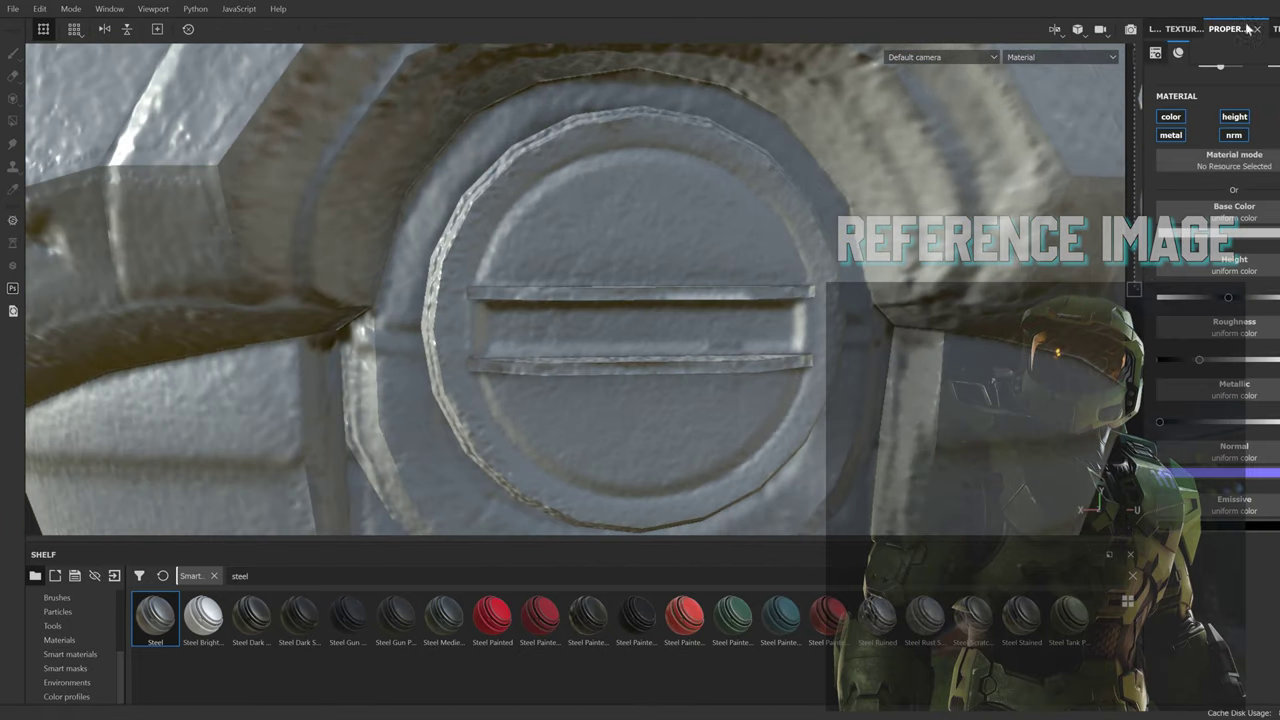
Step: Give Fill layer 3 a blue base colour and paint it along the vent's rim and crossbars
left_click_drag(1228, 244, 1243, 228)
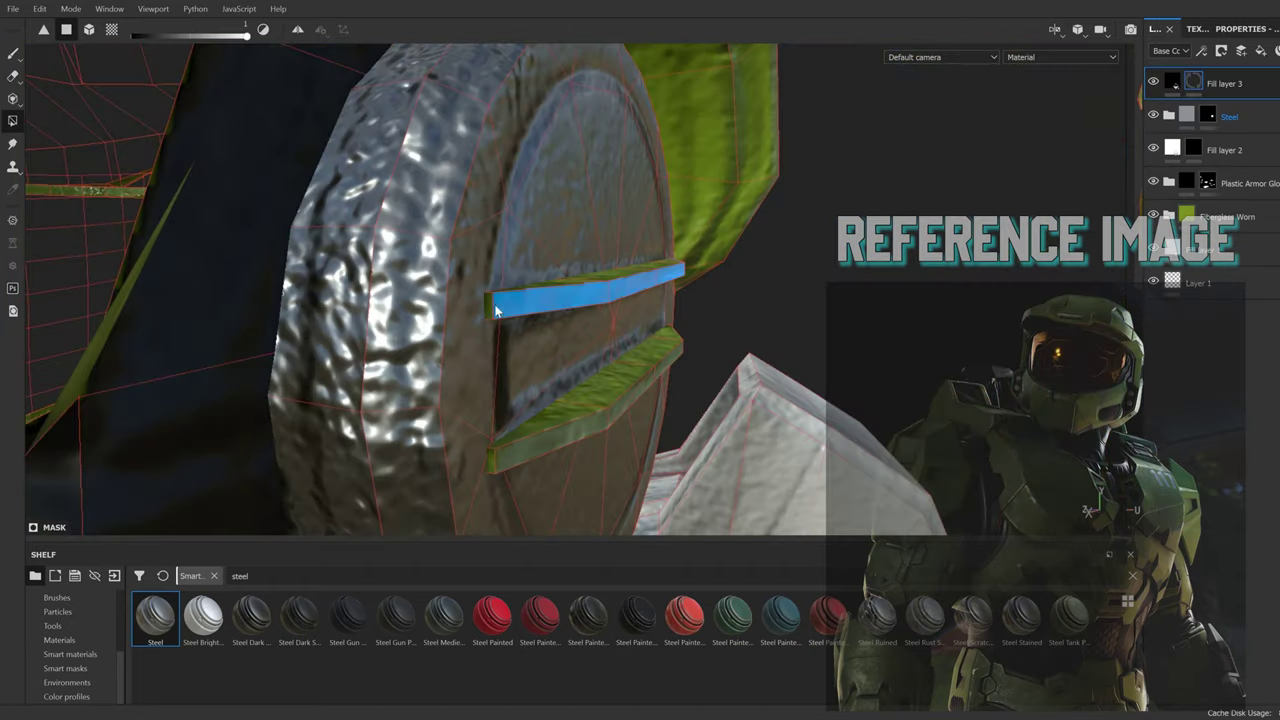
mouse_move(495, 311)
left_mouse_down("alt")
mouse_move(608, 289)
mouse_move(718, 319)
left_mouse_up("alt")
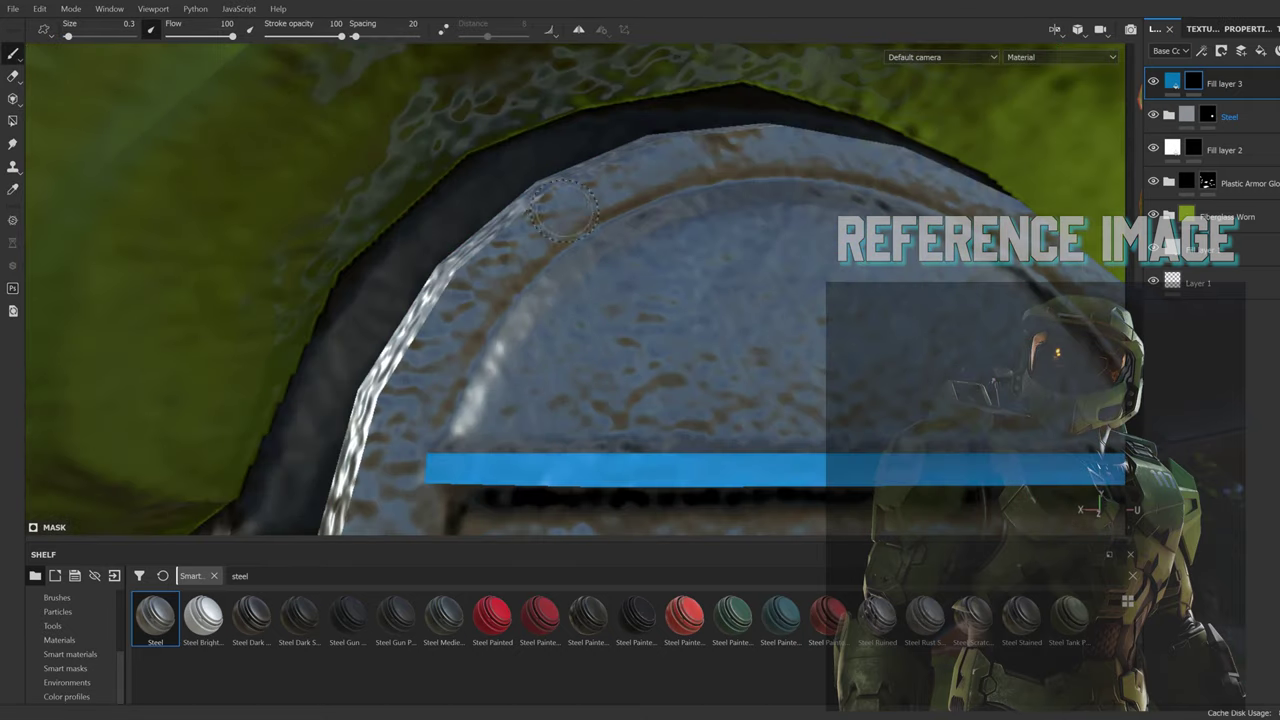
mouse_move(563, 209)
left_mouse_down()
mouse_move(412, 412)
mouse_move(746, 158)
left_mouse_up()
key("ctrl+z")
mouse_move(588, 182)
left_mouse_down()
mouse_move(525, 255)
mouse_move(405, 493)
left_mouse_up()
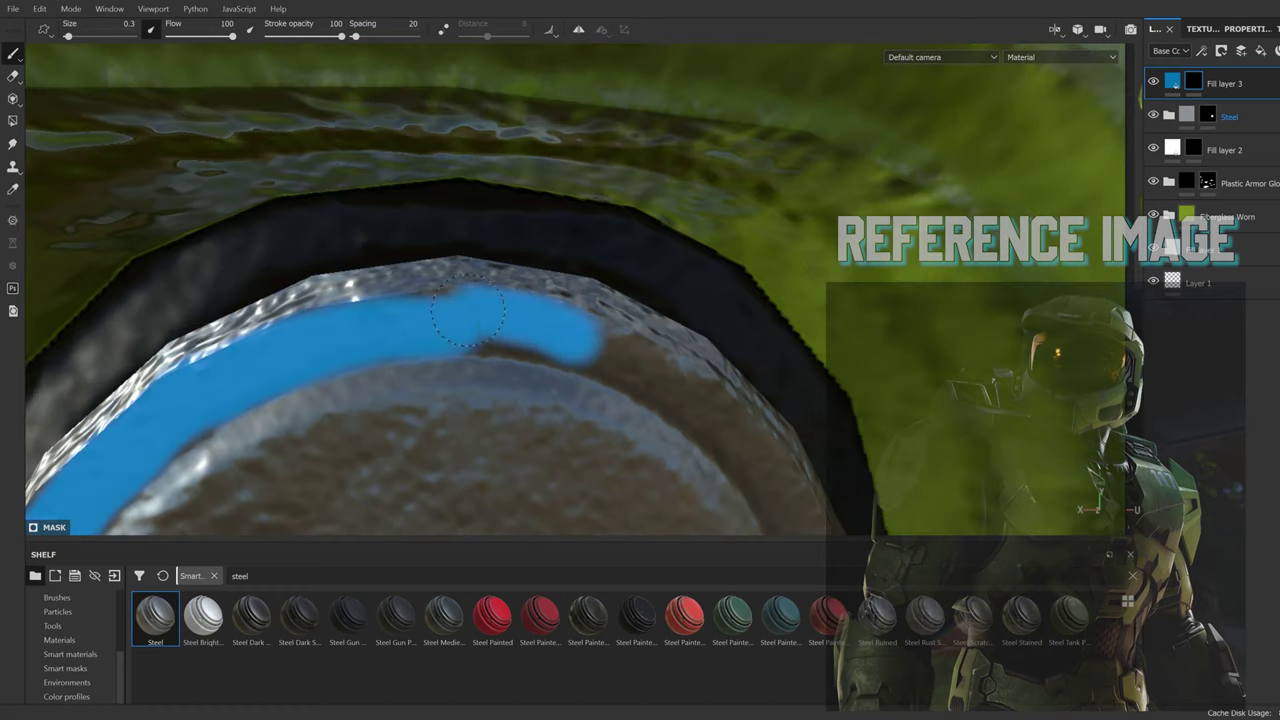
left_click_drag(586, 340, 705, 403)
mouse_move(778, 465)
left_mouse_down("alt")
mouse_move(560, 250)
mouse_move(620, 490)
left_mouse_up("alt")
scroll(634, 193, "up", 3)
mouse_move(634, 193)
left_mouse_down()
mouse_move(600, 380)
mouse_move(520, 460)
mouse_move(780, 250)
left_mouse_up()
mouse_move(780, 250)
left_mouse_down()
mouse_move(700, 285)
mouse_move(440, 318)
mouse_move(300, 290)
mouse_move(663, 380)
mouse_move(560, 160)
left_mouse_up()
mouse_move(560, 160)
left_mouse_down()
mouse_move(640, 420)
mouse_move(570, 130)
mouse_move(600, 220)
mouse_move(697, 391)
left_mouse_up()
scroll(570, 130, "down", 2)
key("4")
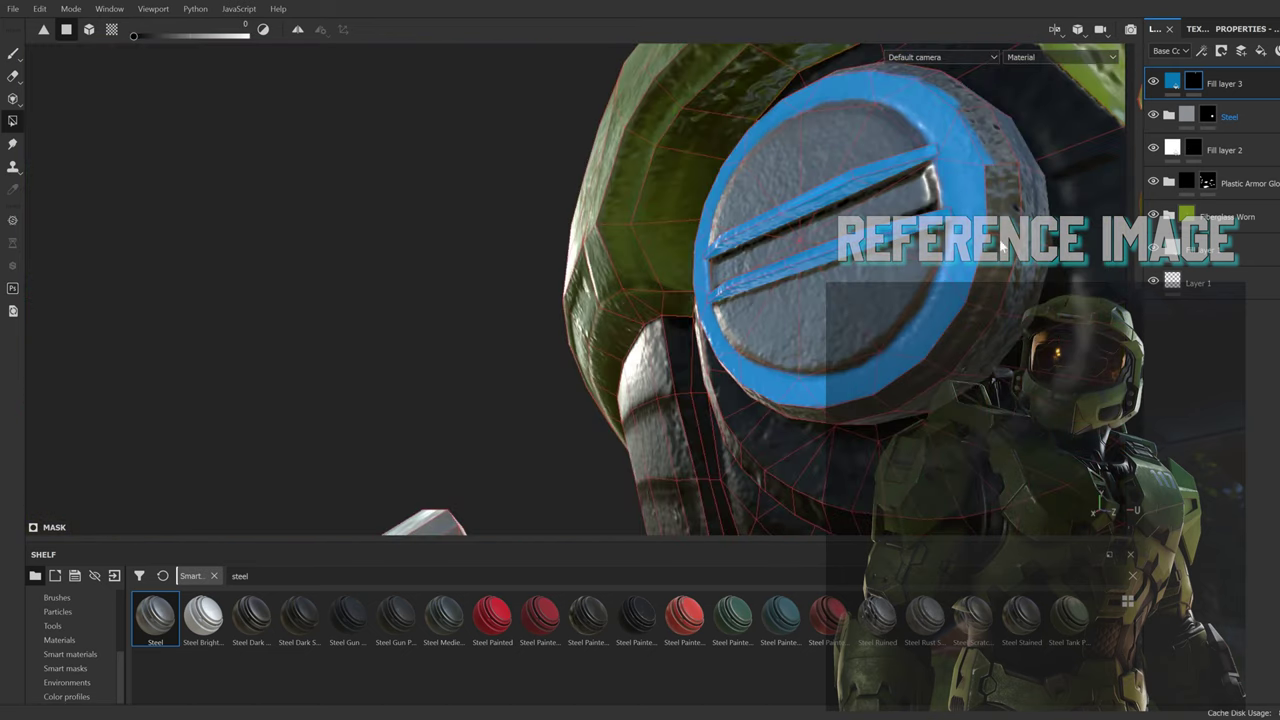
Step: Place the helmet normal texture into Fill layer 3's Normal channel
mouse_move(888, 383)
left_mouse_down("alt")
mouse_move(852, 81)
mouse_move(700, 300)
left_mouse_up("alt")
left_click(1228, 28)
scroll(81, 653, "up", 2)
left_click(60, 667)
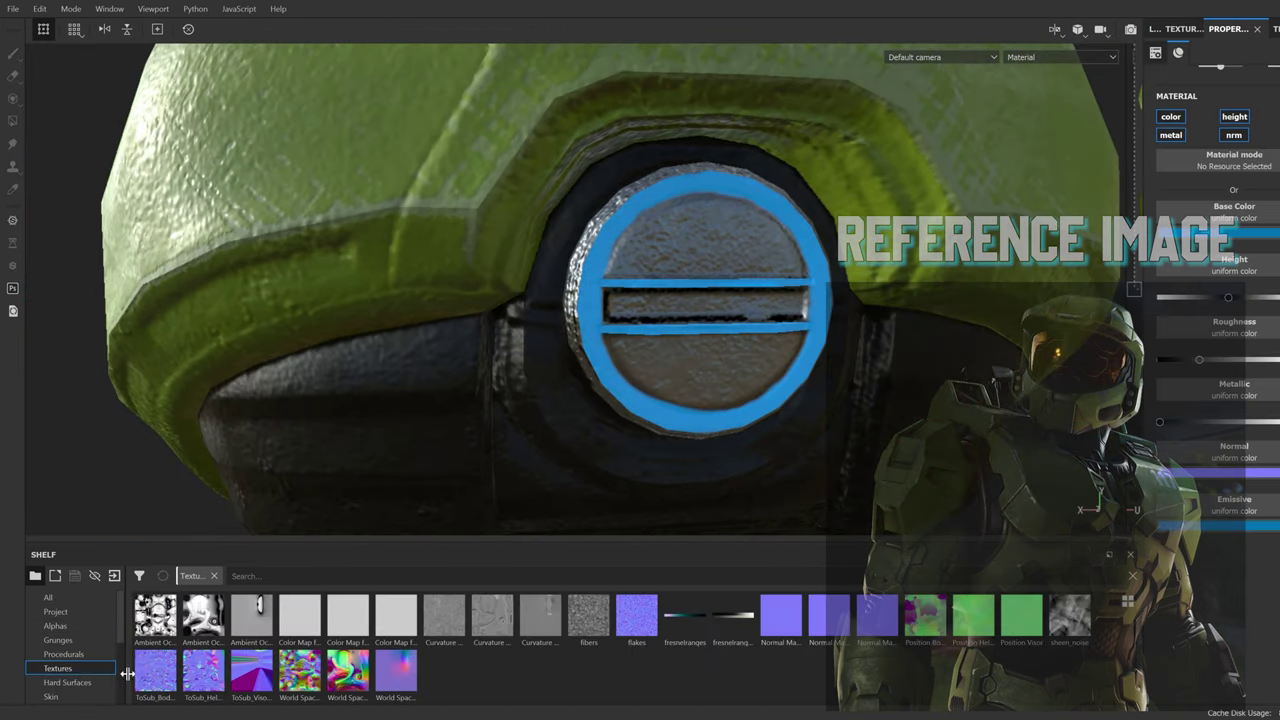
mouse_move(203, 670)
left_mouse_down()
mouse_move(1200, 455)
mouse_move(269, 188)
mouse_move(481, 352)
mouse_move(786, 229)
mouse_move(700, 300)
left_mouse_up()
scroll(700, 300, "up", 3)
left_click(1155, 28)
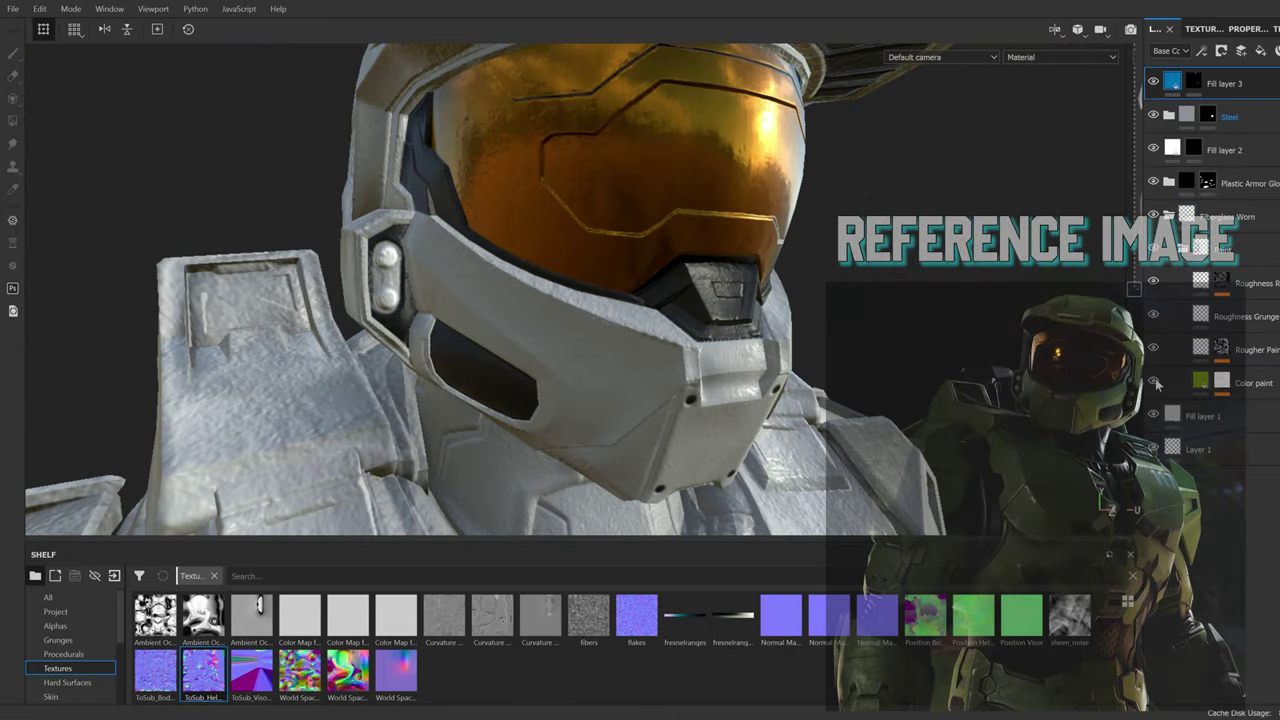
Step: Select the Color paint mask and switch to polygon fill for the neck
left_click(1222, 382)
key("1")
scroll(645, 320, "down", 3)
scroll(645, 320, "up", 4)
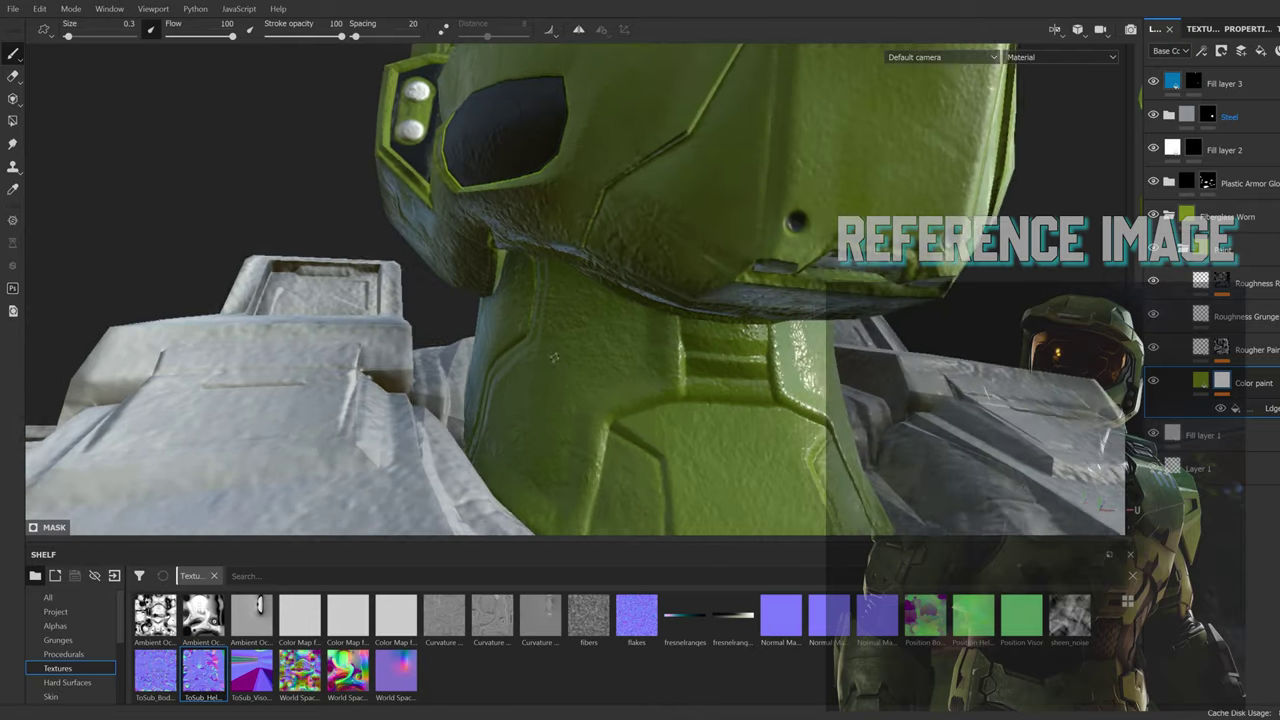
scroll(645, 320, "up", 2)
key("4")
left_click(1168, 216)
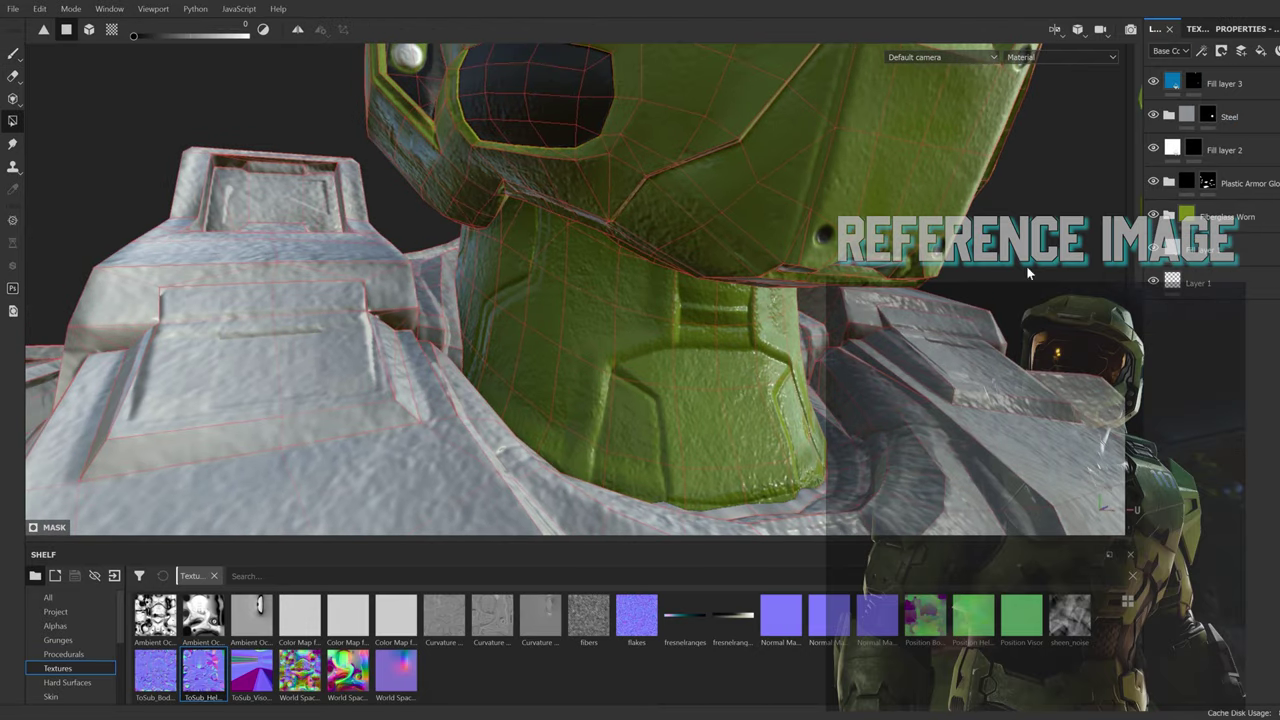
left_click_drag(800, 300, 620, 350, "alt")
scroll(70, 650, "down", 3)
Step: Search 'rubber' in Smart materials and add the dark plastic armor material as a layer
left_click(70, 654)
left_click(245, 576)
type("rubber")
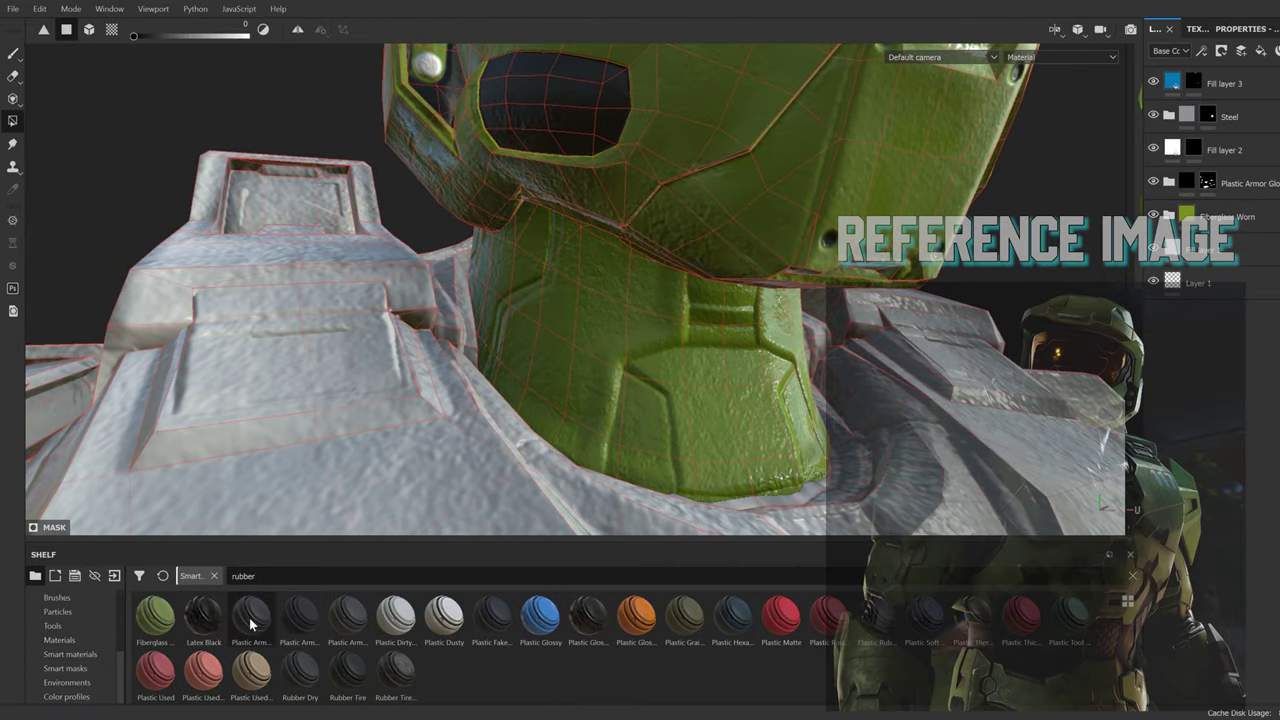
left_click_drag(250, 632, 1200, 100)
scroll(70, 640, "up", 3)
left_click(58, 626)
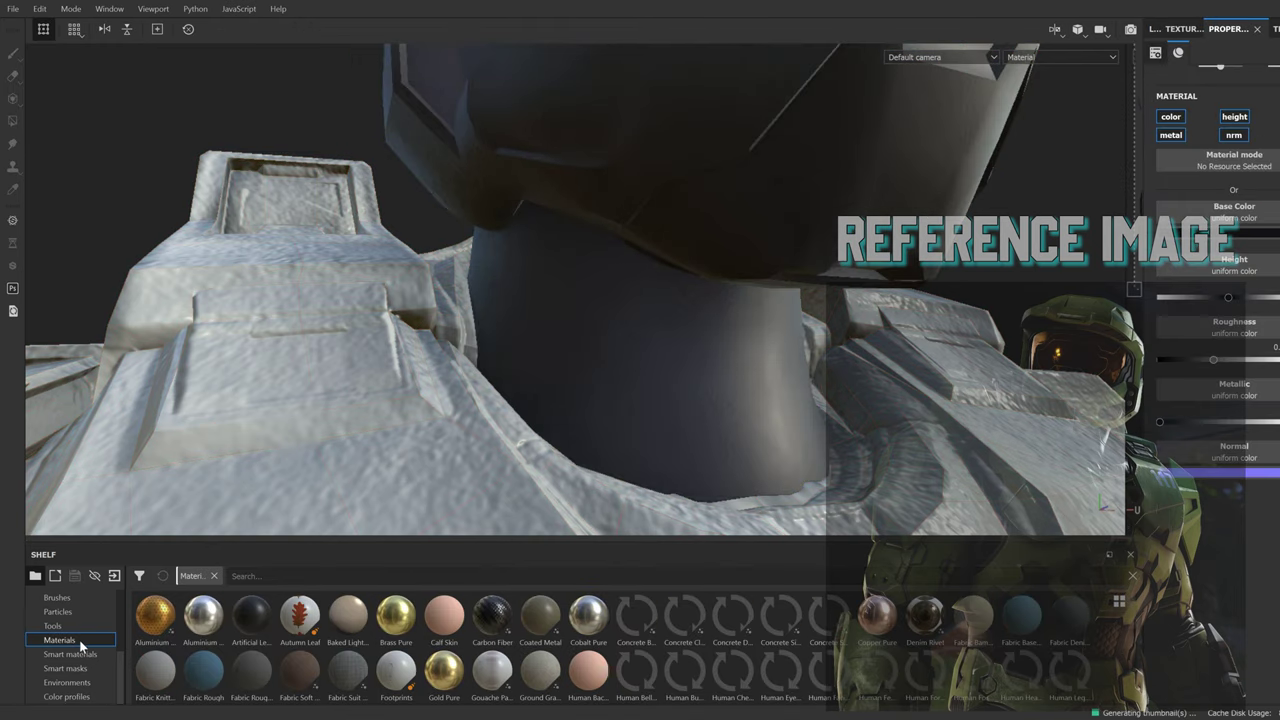
mouse_move(203, 672)
left_mouse_down()
mouse_move(331, 665)
mouse_move(1200, 458)
left_mouse_up()
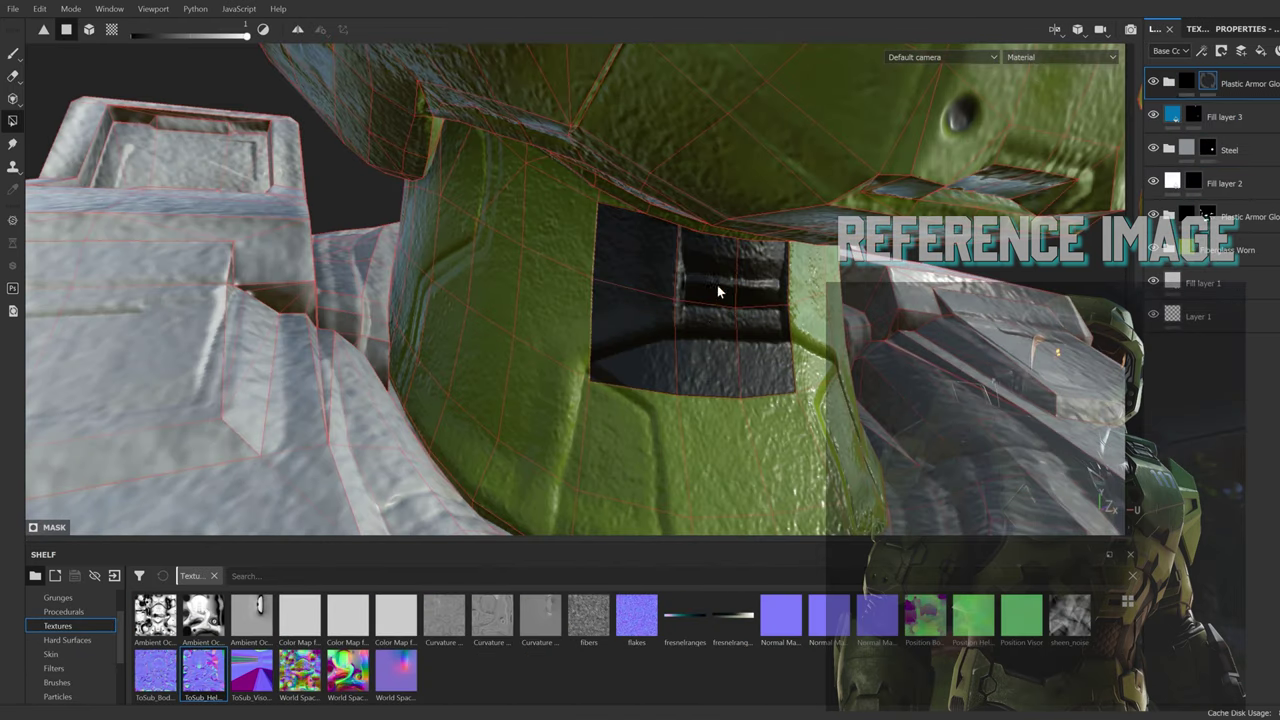
Step: Orbit beneath the helmet to check the dark neck piece and underside
left_click_drag(717, 285, 625, 268, "alt")
mouse_move(478, 131)
left_mouse_down("alt")
mouse_move(536, 324)
mouse_move(415, 460)
left_mouse_up("alt")
mouse_move(491, 531)
left_mouse_down("alt")
mouse_move(472, 309)
mouse_move(706, 290)
left_mouse_up("alt")
mouse_move(600, 187)
left_mouse_down("alt")
mouse_move(593, 205)
mouse_move(638, 271)
mouse_move(792, 266)
mouse_move(793, 397)
mouse_move(856, 318)
mouse_move(594, 285)
left_mouse_up("alt")
mouse_move(678, 452)
left_mouse_down("alt")
mouse_move(619, 326)
mouse_move(639, 256)
mouse_move(802, 285)
left_mouse_up("alt")
mouse_move(300, 188)
left_mouse_down("alt")
mouse_move(479, 292)
mouse_move(328, 323)
mouse_move(140, 228)
mouse_move(245, 302)
mouse_move(529, 349)
mouse_move(445, 283)
mouse_move(603, 371)
mouse_move(24, 60)
left_mouse_up("alt")
left_click(22, 58)
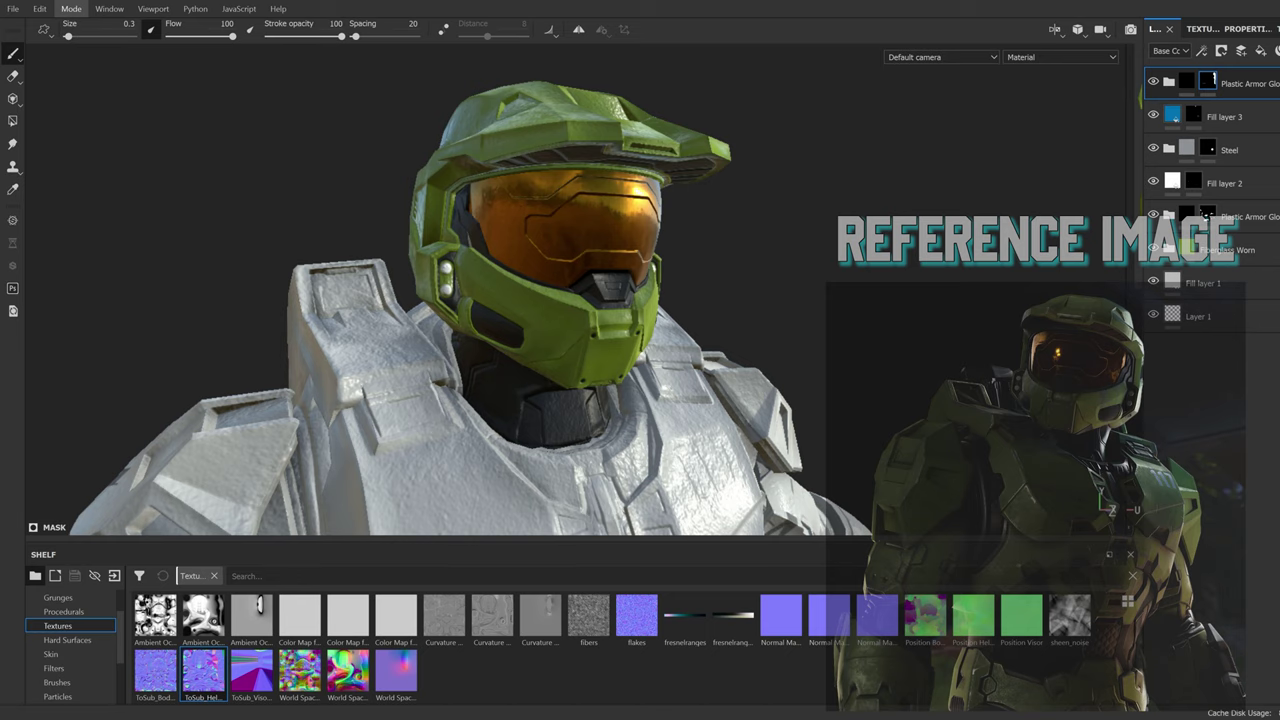
left_click(71, 8)
left_click(88, 44)
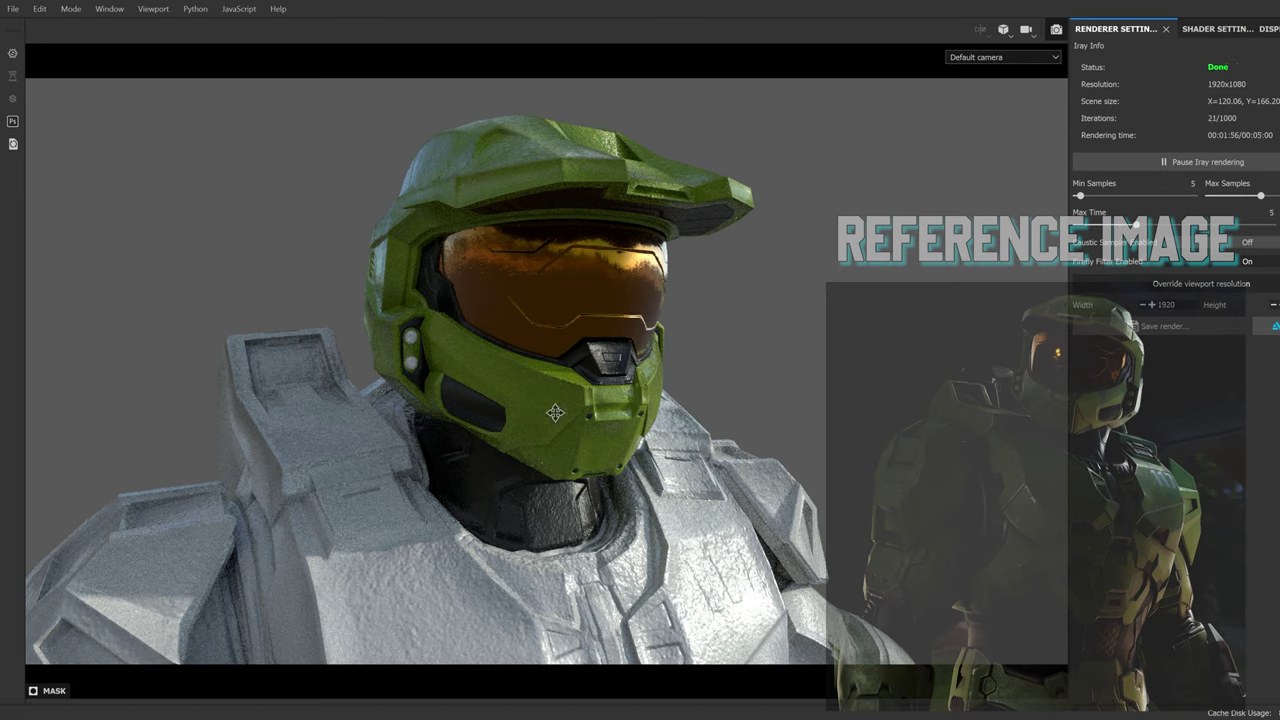
left_click_drag(555, 412, 702, 384)
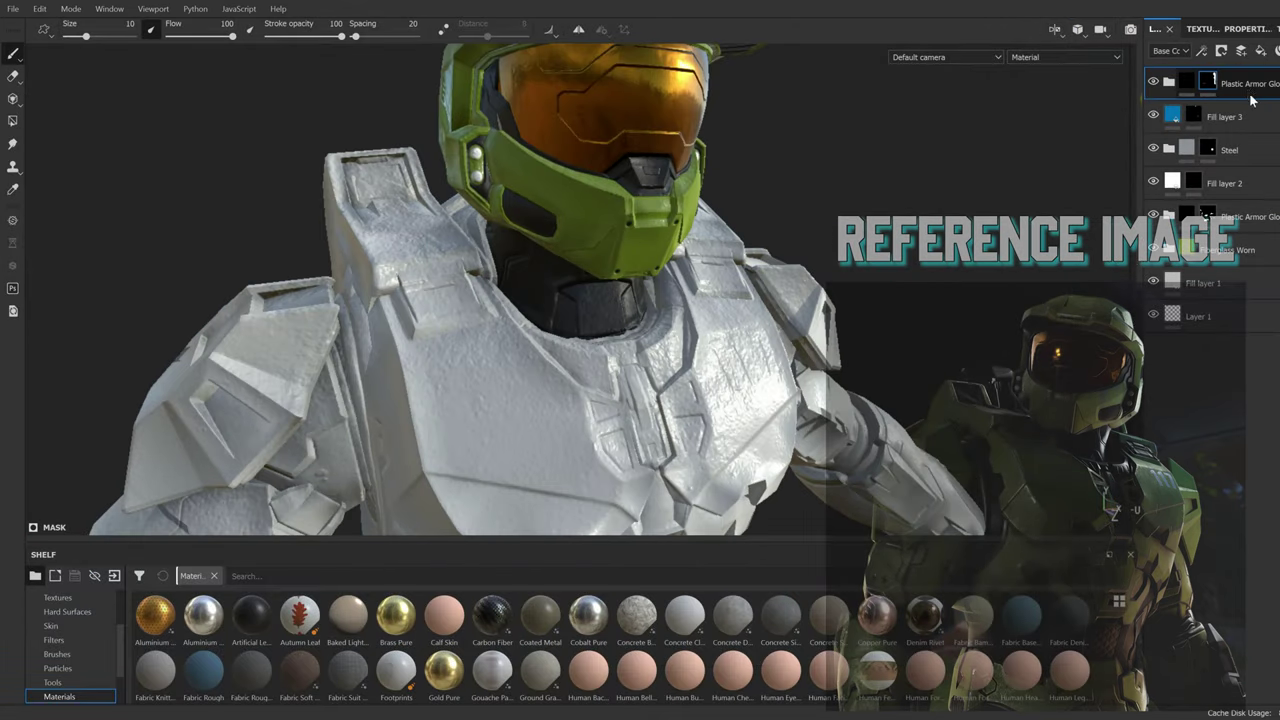
Step: Select the Body texture set and return to its layer list
left_click(1205, 28)
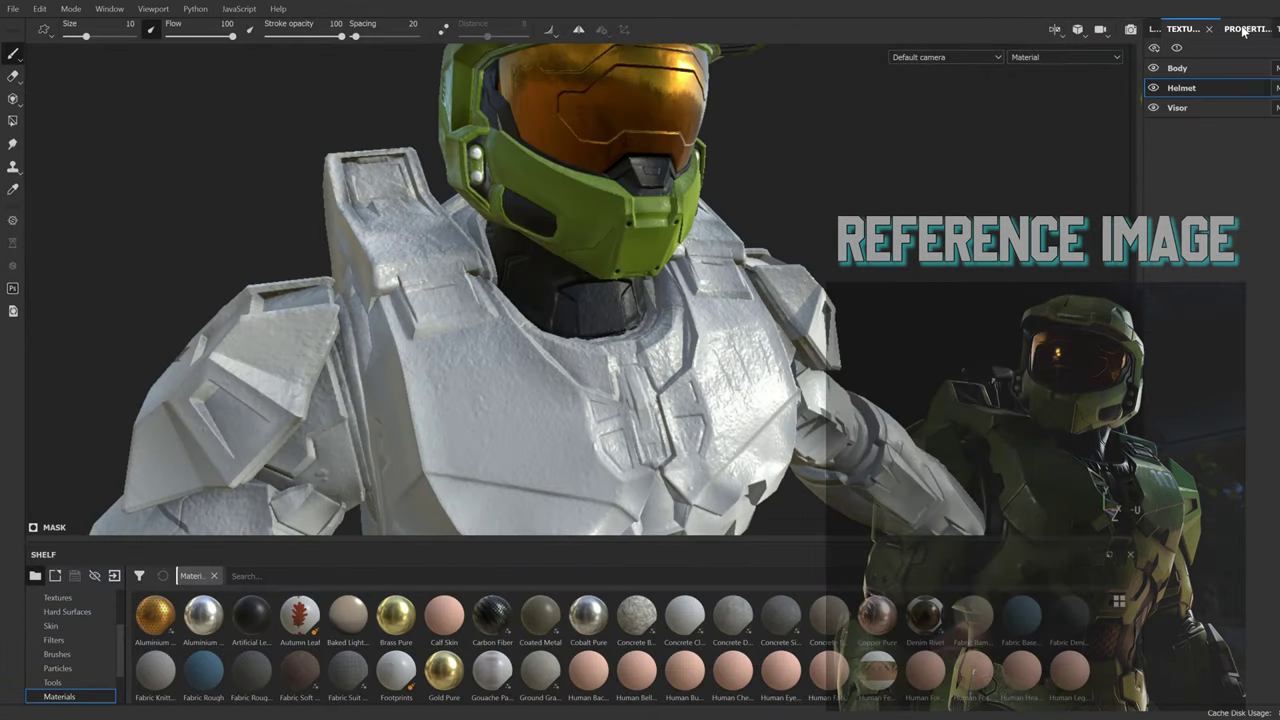
left_click(1200, 85)
left_click(1155, 28)
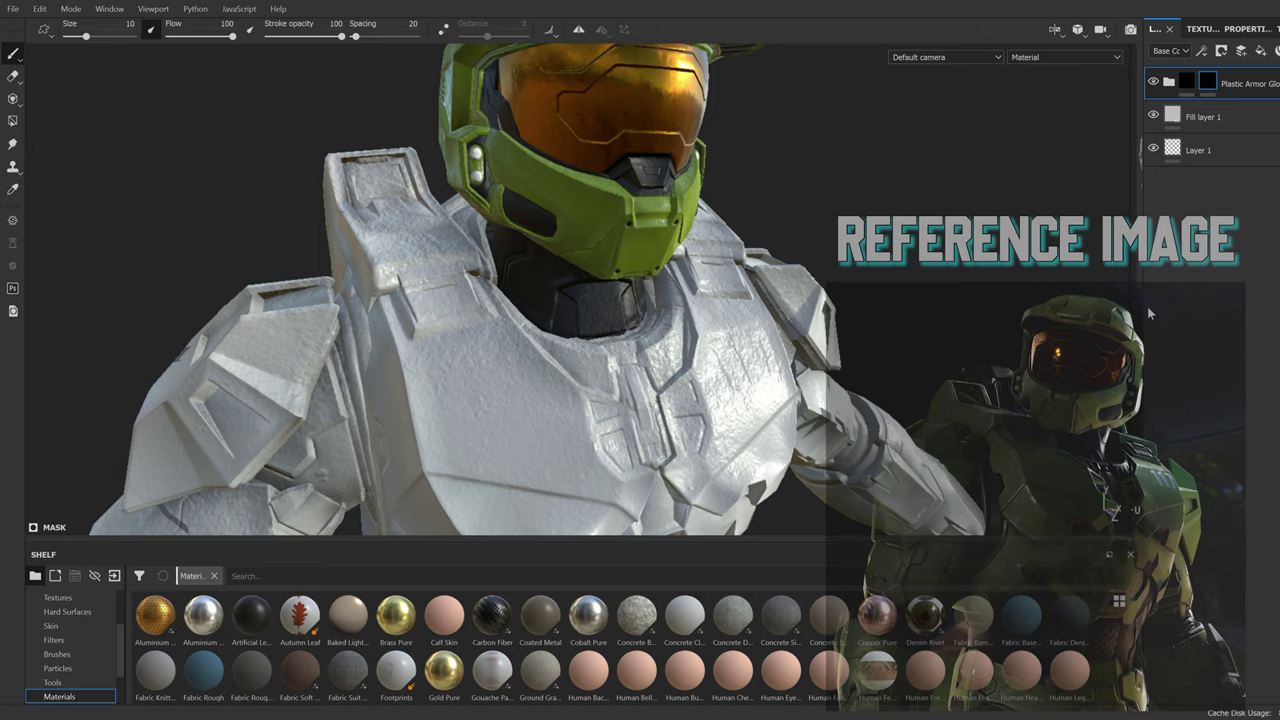
Step: Switch to polygon fill and work around the collar, chest opening and helmet underside
key("4")
scroll(493, 270, "up", 6)
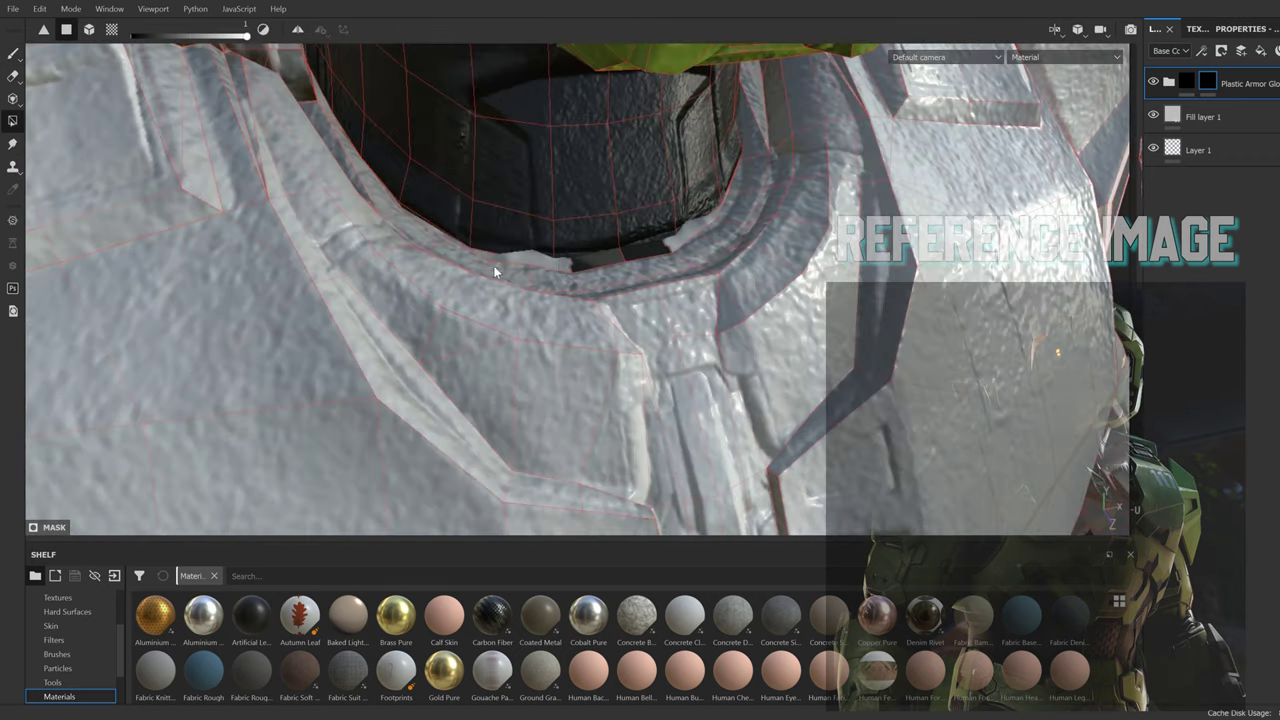
left_click_drag(511, 261, 405, 207, "alt")
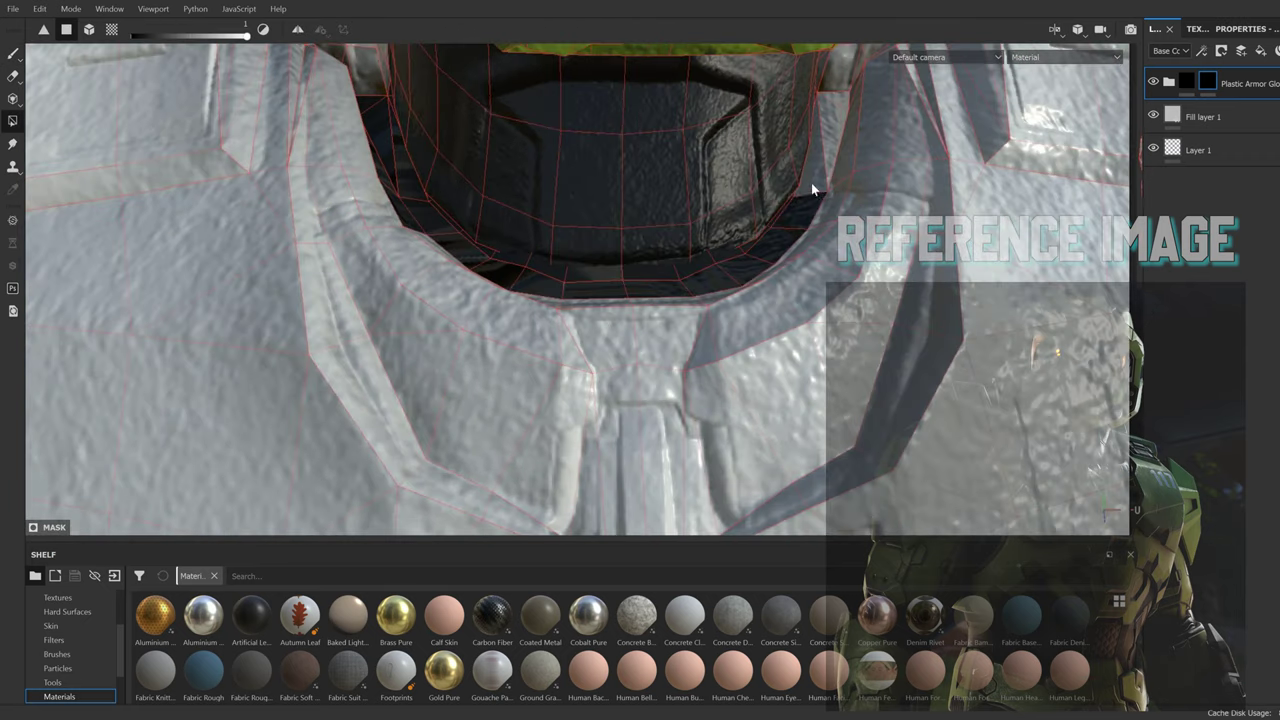
mouse_move(811, 182)
left_mouse_down("alt")
mouse_move(363, 399)
mouse_move(663, 286)
mouse_move(677, 189)
mouse_move(805, 355)
mouse_move(695, 314)
mouse_move(725, 270)
left_mouse_up("alt")
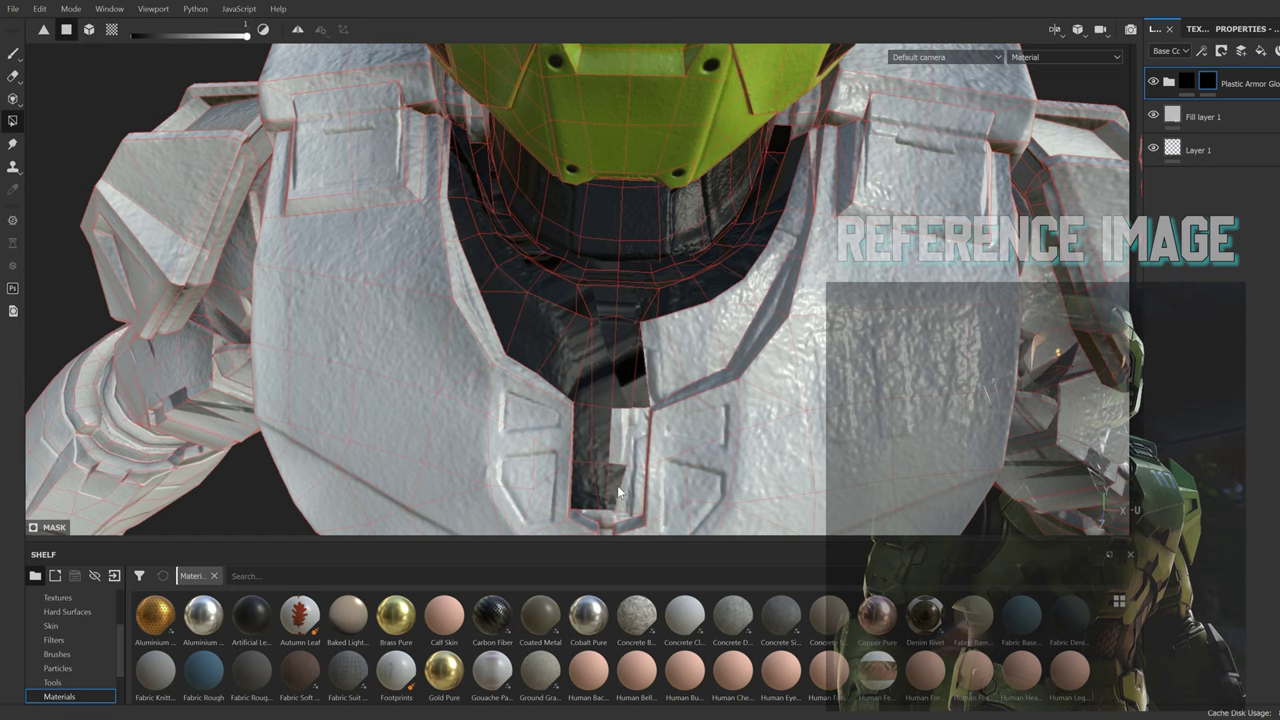
left_click_drag(617, 485, 651, 375, "alt")
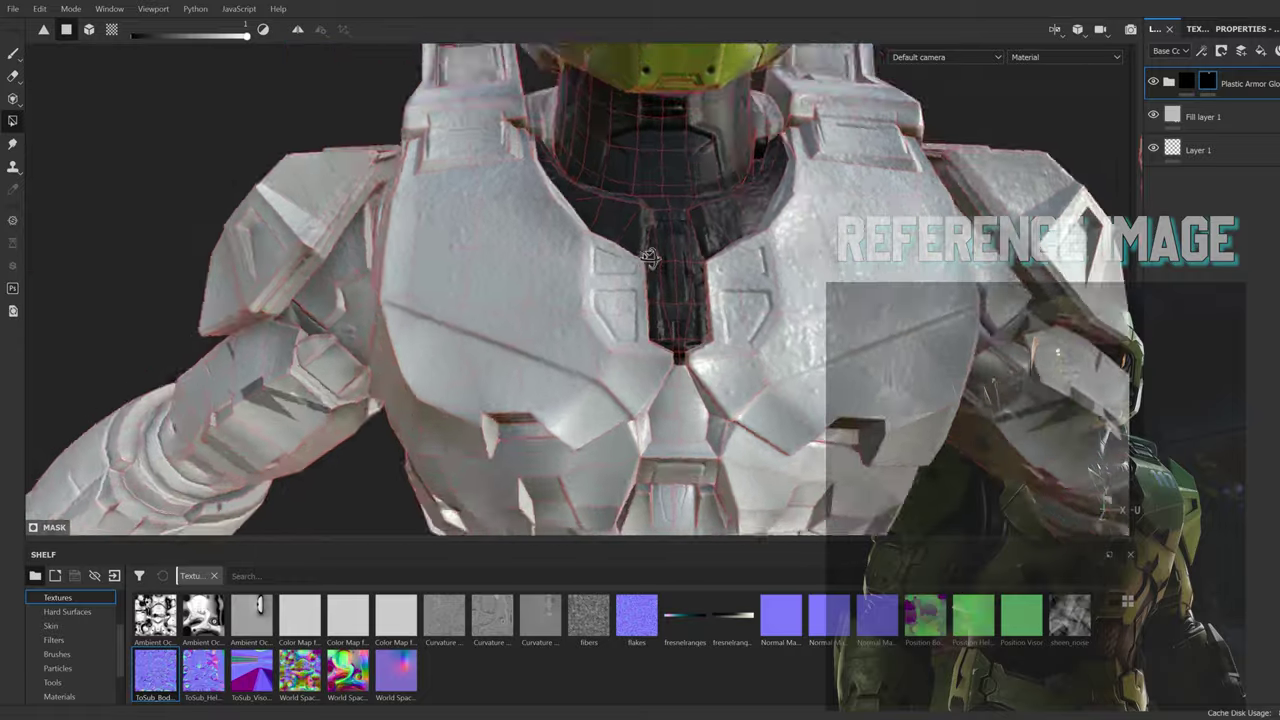
scroll(650, 257, "up", 3)
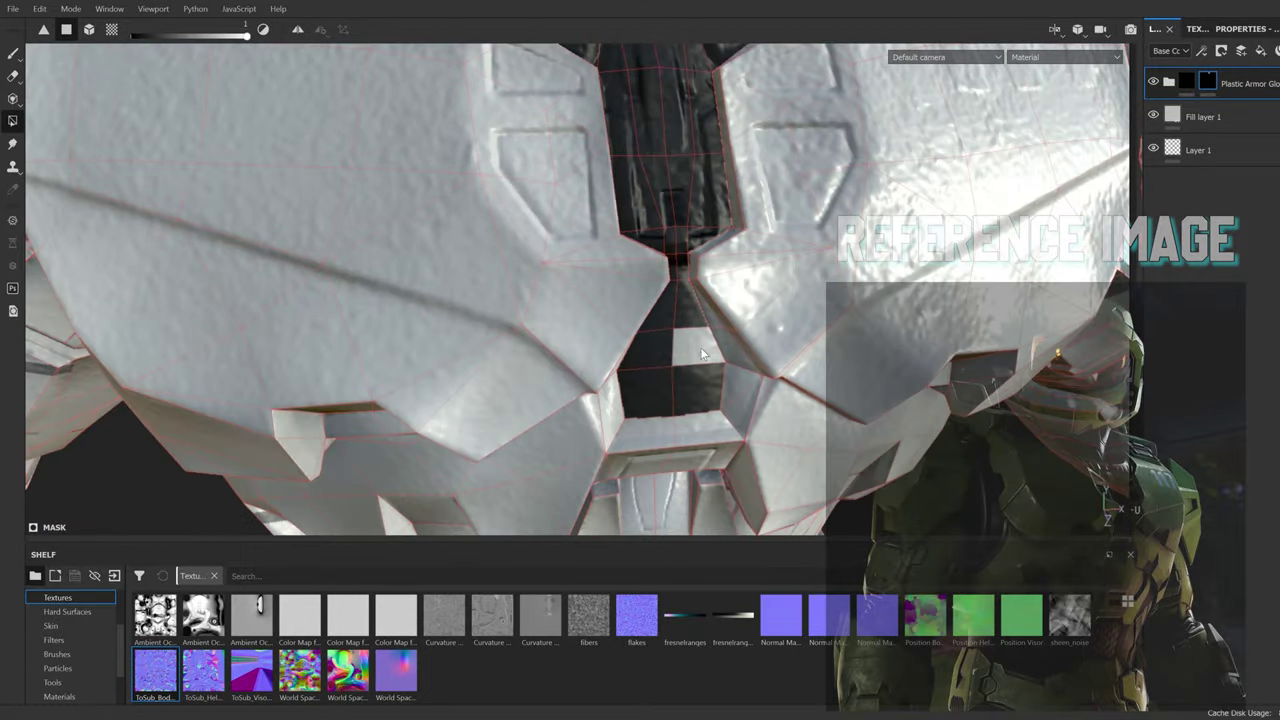
scroll(700, 347, "down", 5)
scroll(665, 319, "down", 2)
scroll(665, 319, "up", 3)
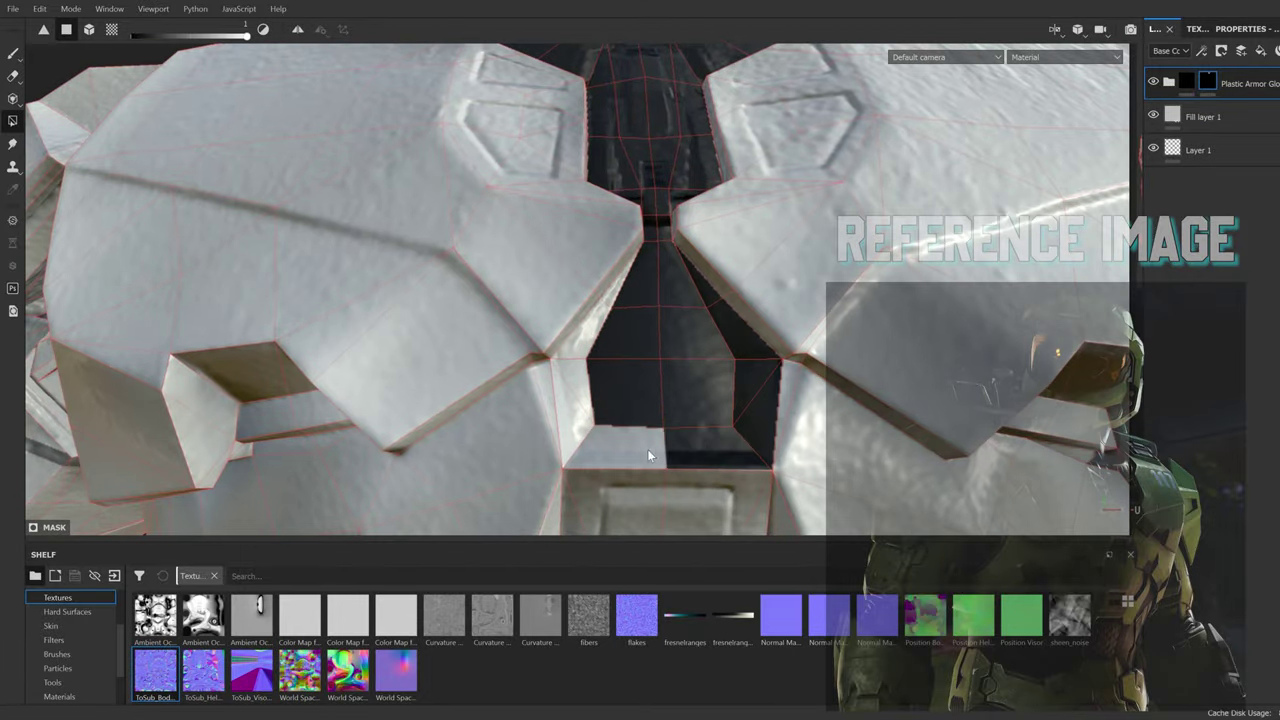
scroll(651, 451, "down", 3)
left_click_drag(651, 451, 830, 298, "alt")
scroll(700, 340, "up", 5)
left_click_drag(544, 394, 425, 375, "alt")
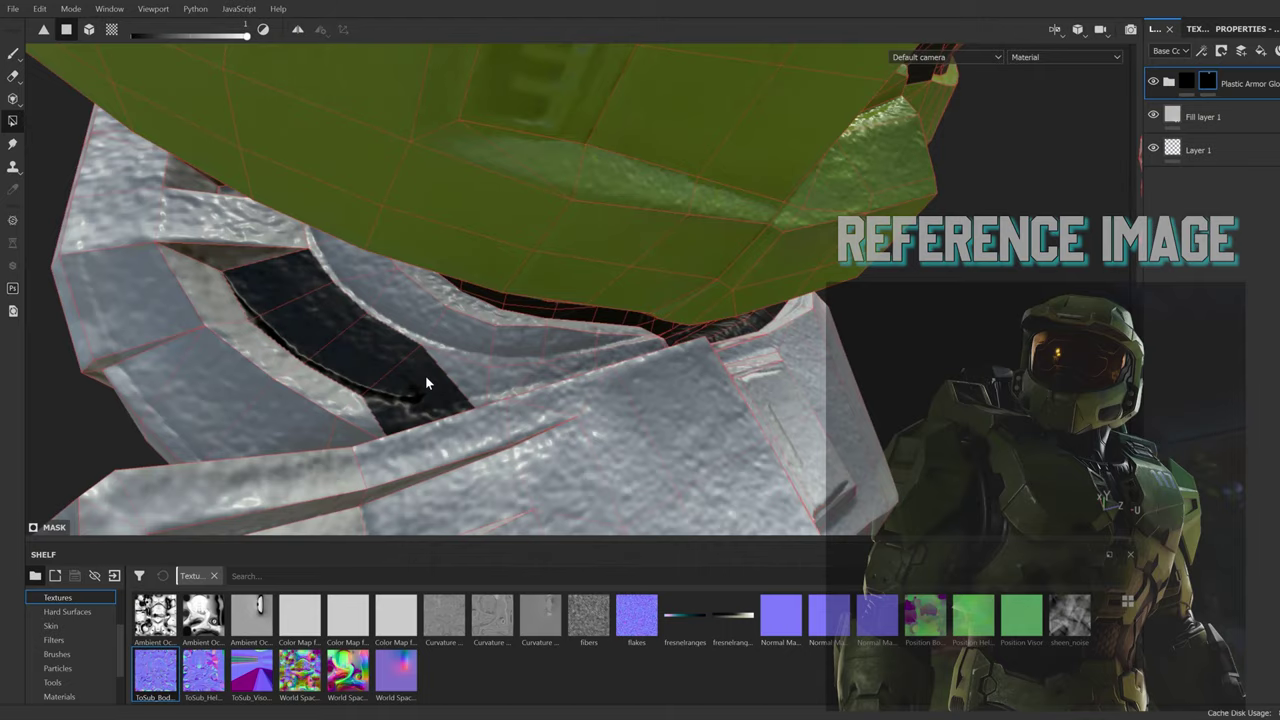
mouse_move(601, 362)
left_mouse_down("alt")
mouse_move(414, 434)
mouse_move(731, 357)
mouse_move(419, 265)
mouse_move(491, 363)
mouse_move(391, 446)
mouse_move(586, 422)
mouse_move(519, 412)
mouse_move(417, 343)
mouse_move(592, 379)
mouse_move(380, 300)
left_mouse_up("alt")
Step: Switch to the brush and paint dark lines across the chest plates
key("1")
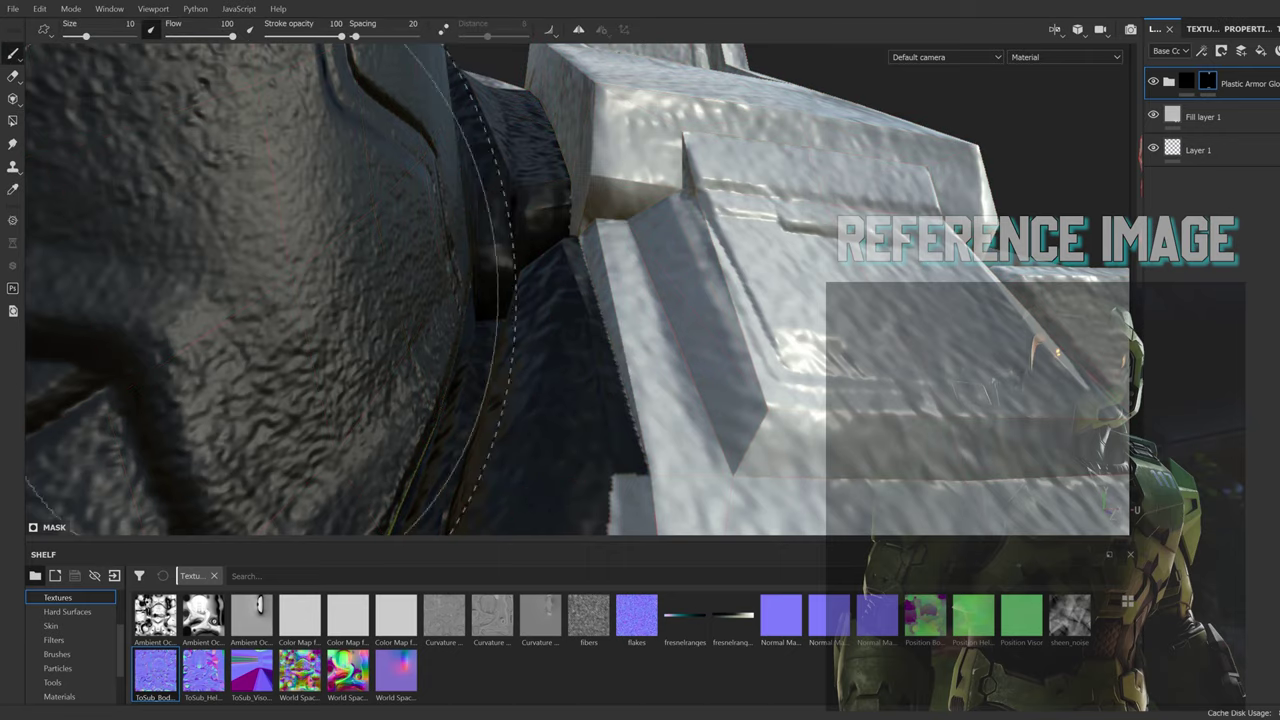
left_click(1226, 28)
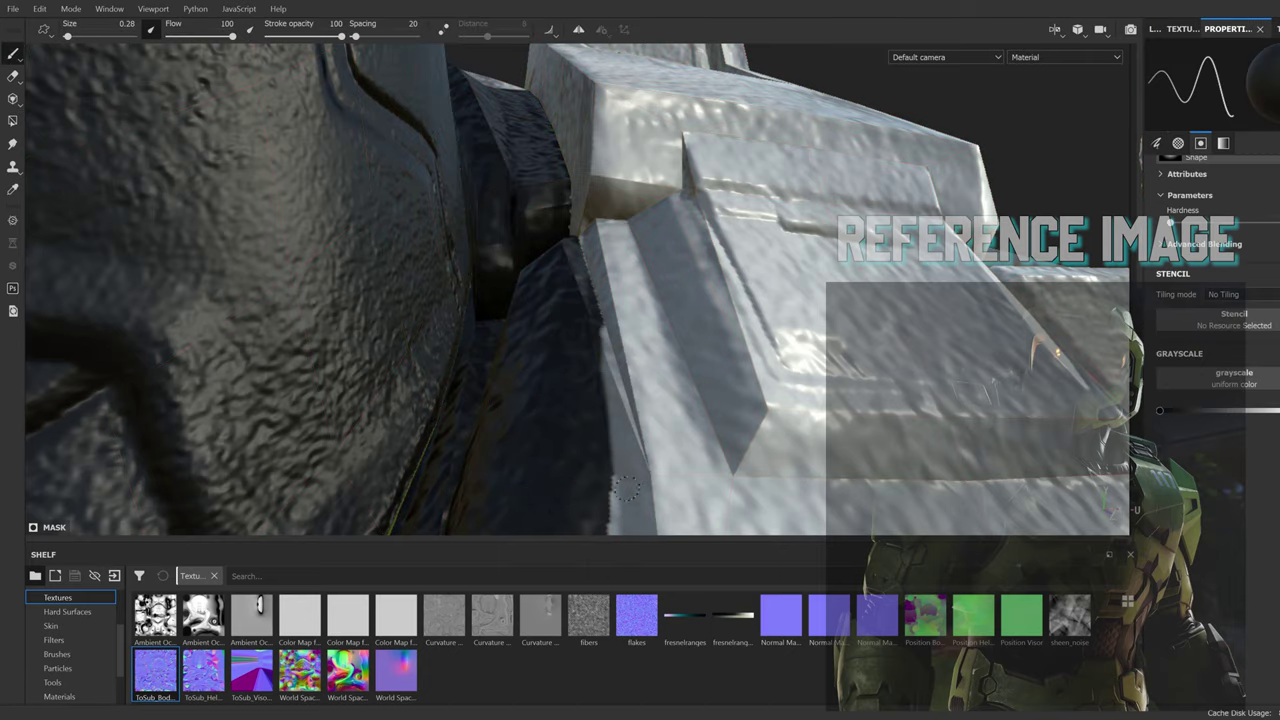
left_click_drag(587, 238, 640, 300, "alt")
scroll(640, 300, "up", 3)
scroll(766, 403, "up", 3)
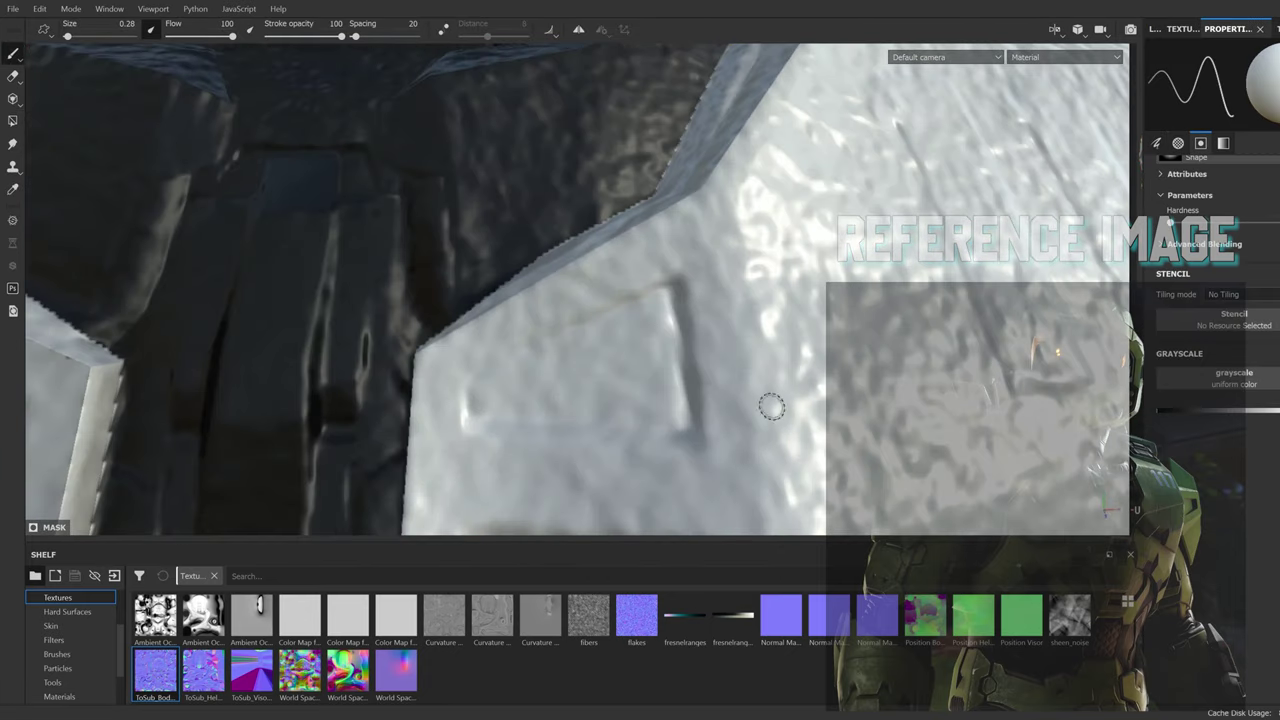
left_click_drag(766, 403, 660, 205, "alt")
mouse_move(660, 205)
left_mouse_down()
mouse_move(683, 372)
mouse_move(400, 345)
mouse_move(417, 334)
mouse_move(640, 340)
mouse_move(528, 293)
left_mouse_up()
scroll(528, 293, "down", 2)
scroll(591, 346, "down", 2)
scroll(566, 366, "up", 3)
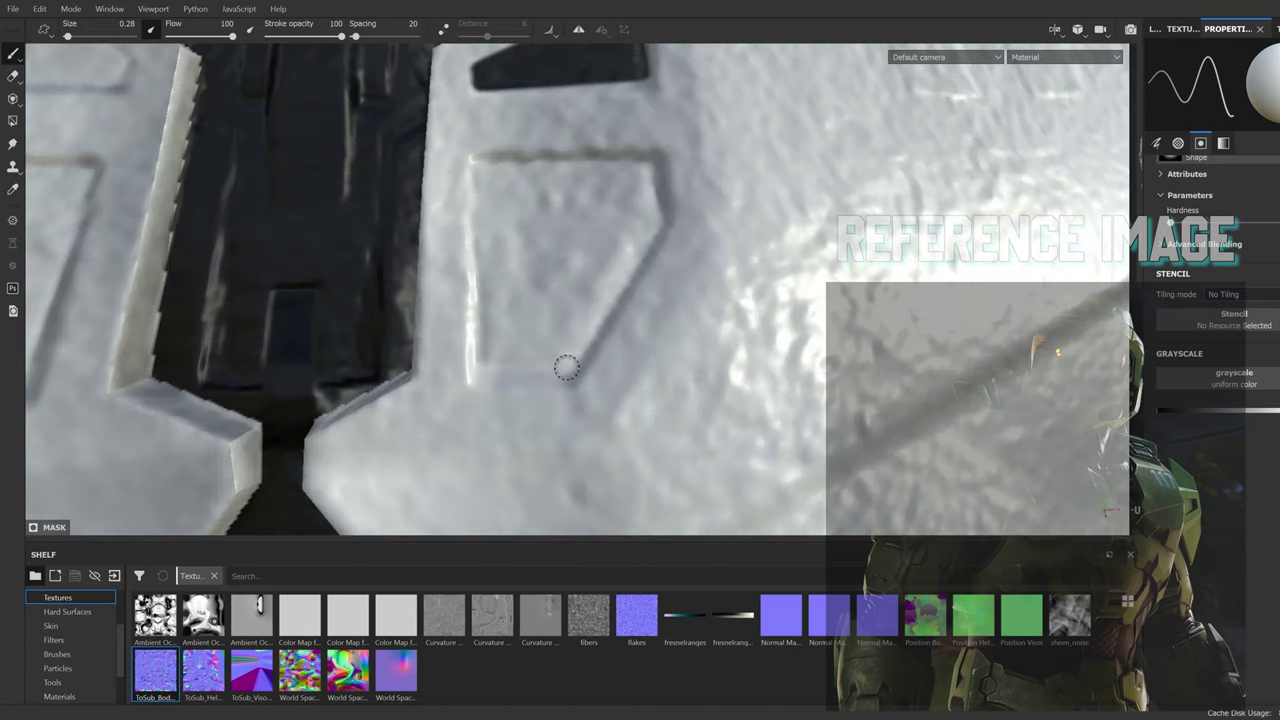
mouse_move(566, 366)
left_mouse_down()
mouse_move(650, 162)
mouse_move(549, 369)
mouse_move(580, 200)
mouse_move(470, 300)
mouse_move(509, 271)
mouse_move(590, 440)
mouse_move(700, 260)
mouse_move(634, 203)
mouse_move(690, 250)
mouse_move(627, 298)
left_mouse_up()
scroll(549, 369, "up", 3)
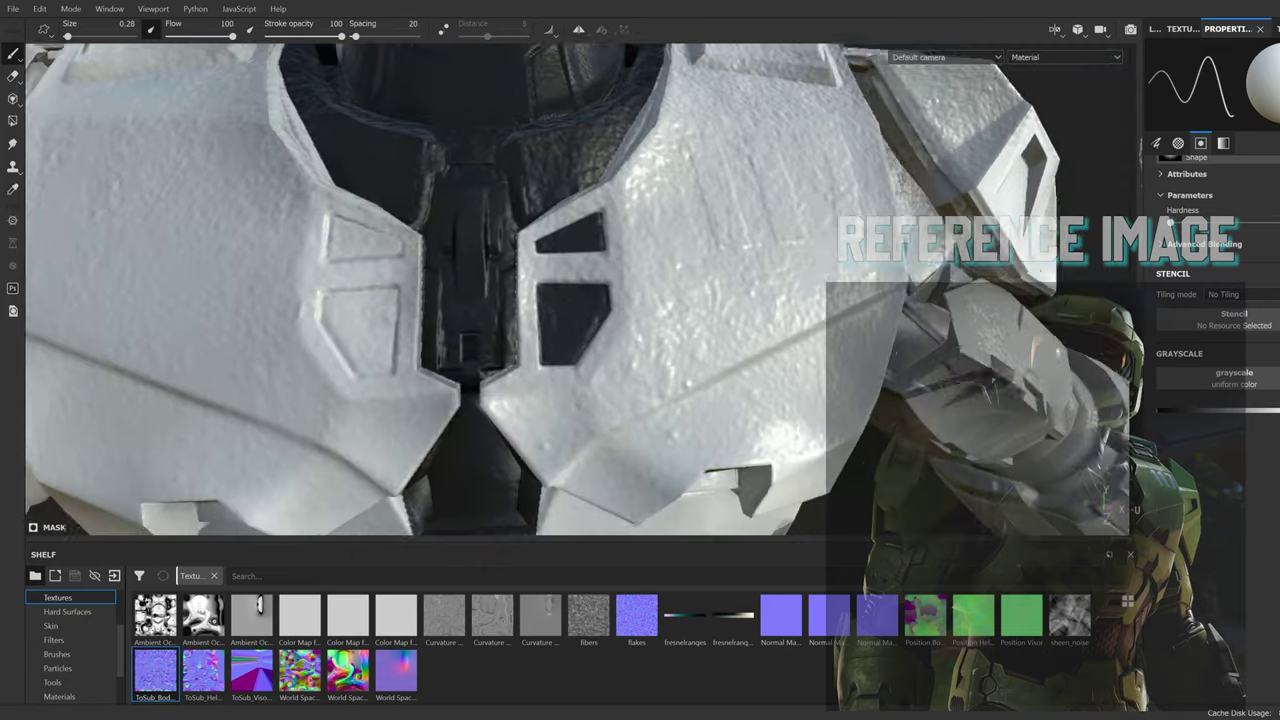
Step: Outline the first chest trapezoid with straight lines and fill it dark
left_click(512, 209)
left_click(680, 202, "shift")
left_click(704, 414, "shift")
left_click(619, 425, "shift")
left_click(510, 275, "shift")
left_click(512, 209, "shift")
left_click_drag(589, 257, 548, 254)
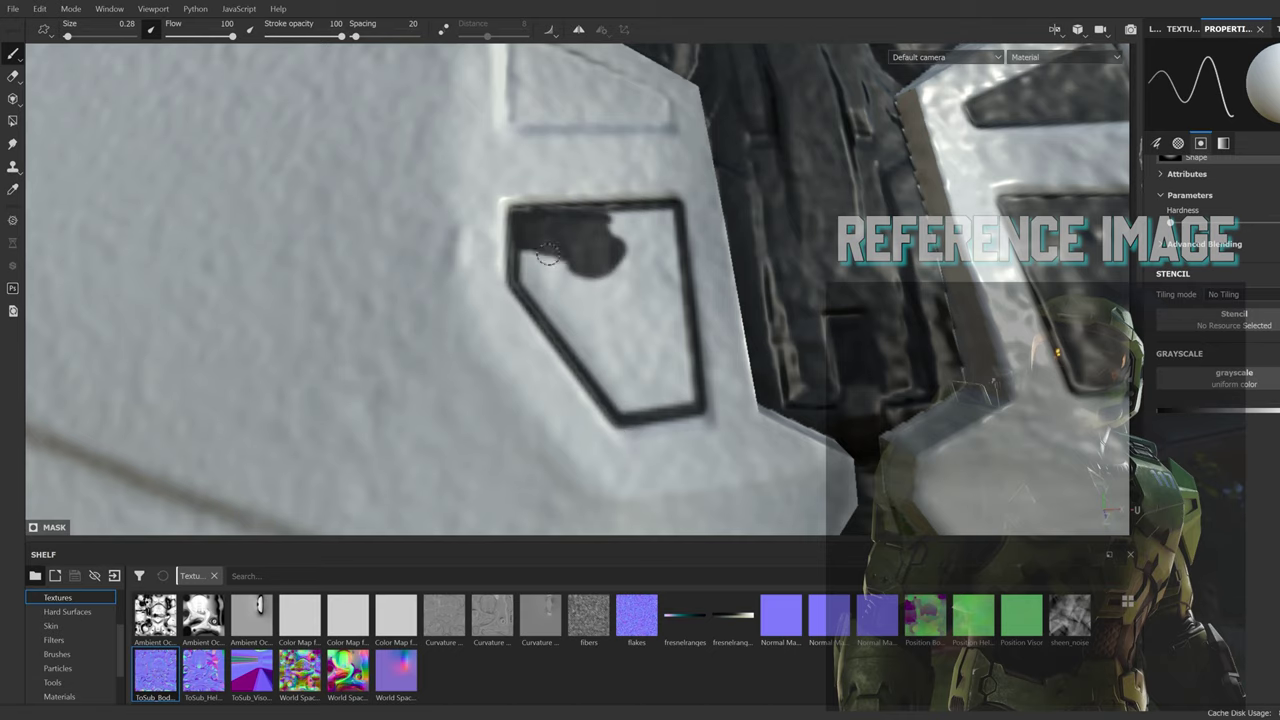
mouse_move(553, 324)
left_mouse_down()
mouse_move(655, 290)
mouse_move(582, 366)
left_mouse_up()
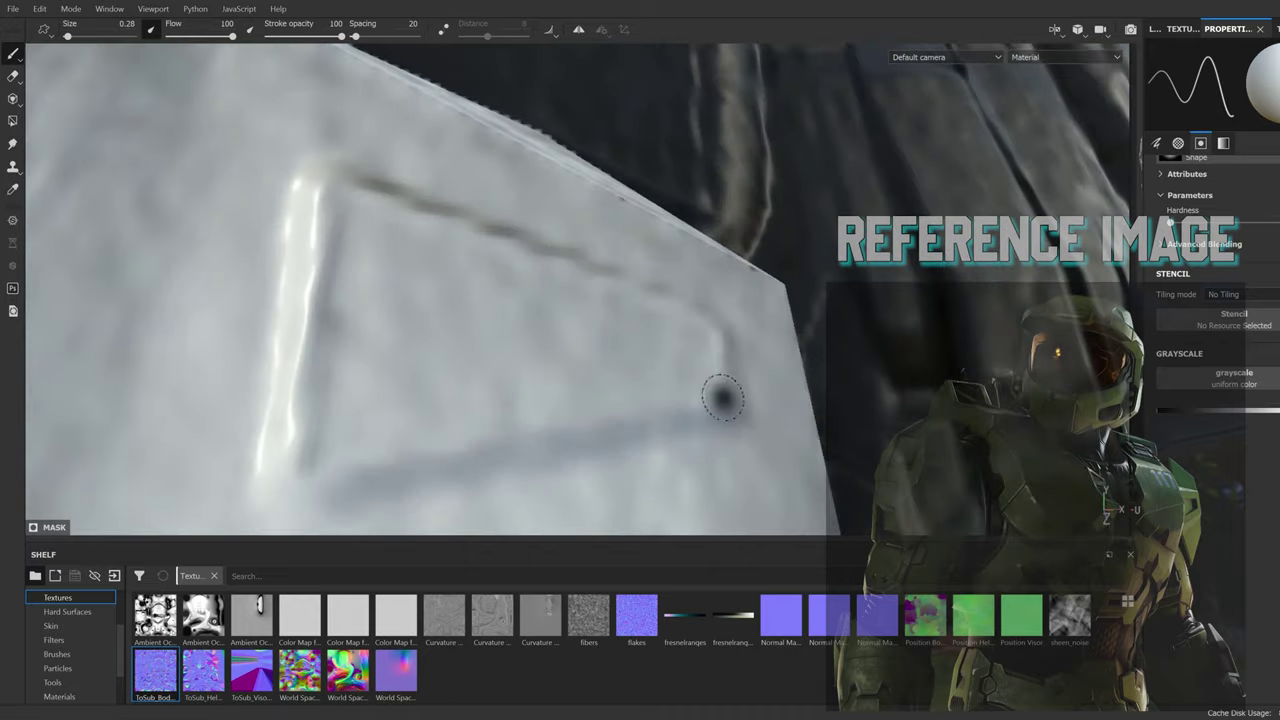
Step: Outline the second chest trapezoid and thicken its dark edges
left_click(720, 320, "shift")
left_click(335, 175, "shift")
left_click(300, 451, "shift")
left_click(720, 410, "shift")
mouse_move(690, 400)
left_mouse_down()
mouse_move(337, 214)
mouse_move(338, 448)
mouse_move(560, 360)
mouse_move(343, 337)
left_mouse_up()
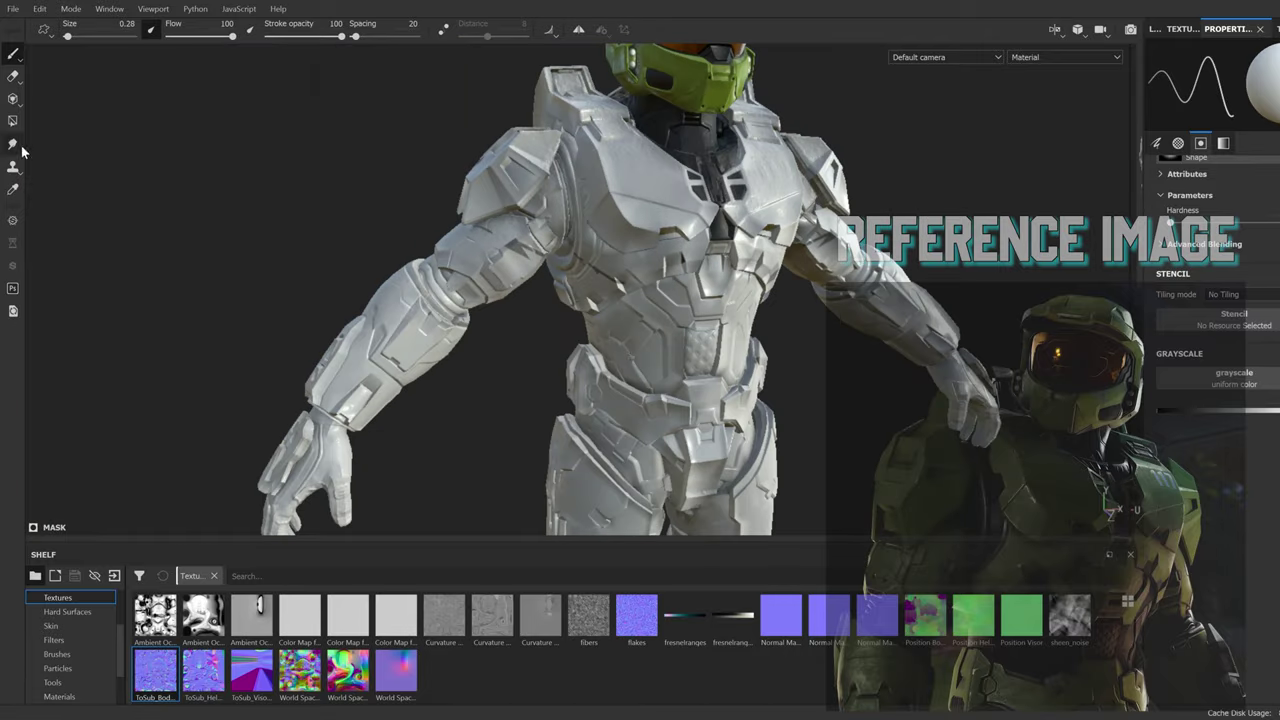
left_click(12, 120)
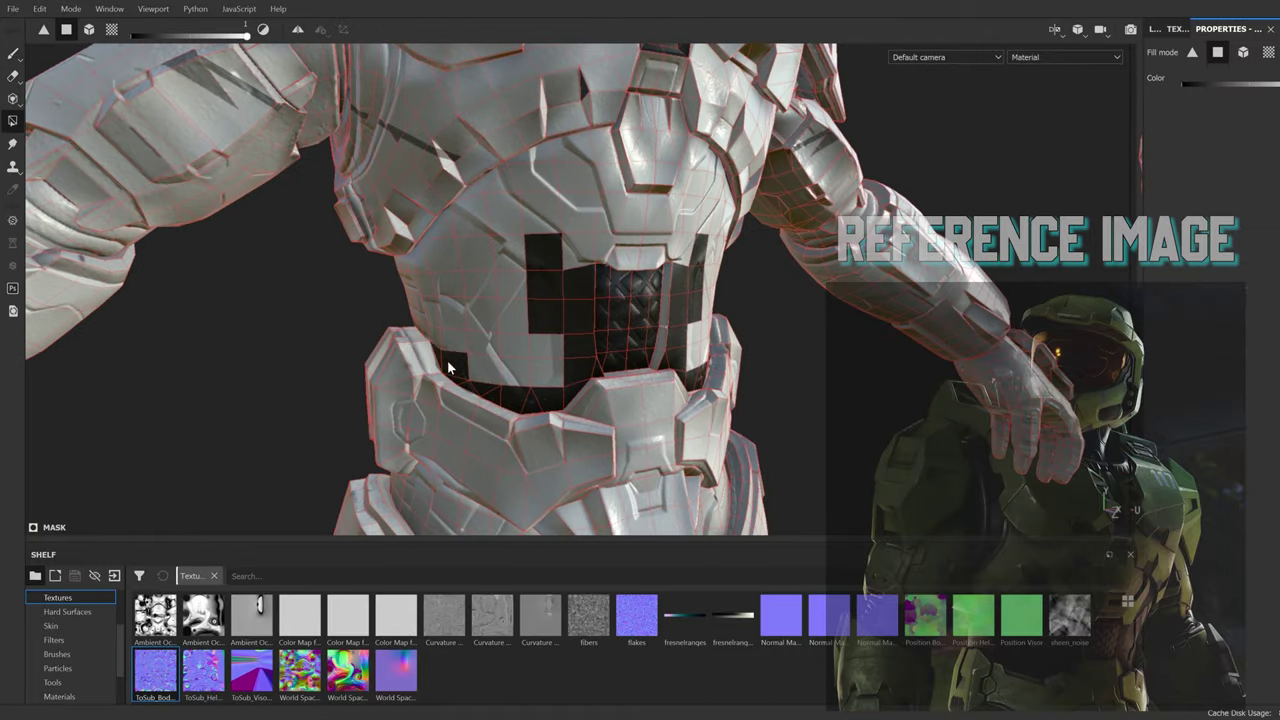
Step: Frame the chest plate from the front and brush dark paint along its edge
left_click_drag(449, 368, 417, 261, "alt")
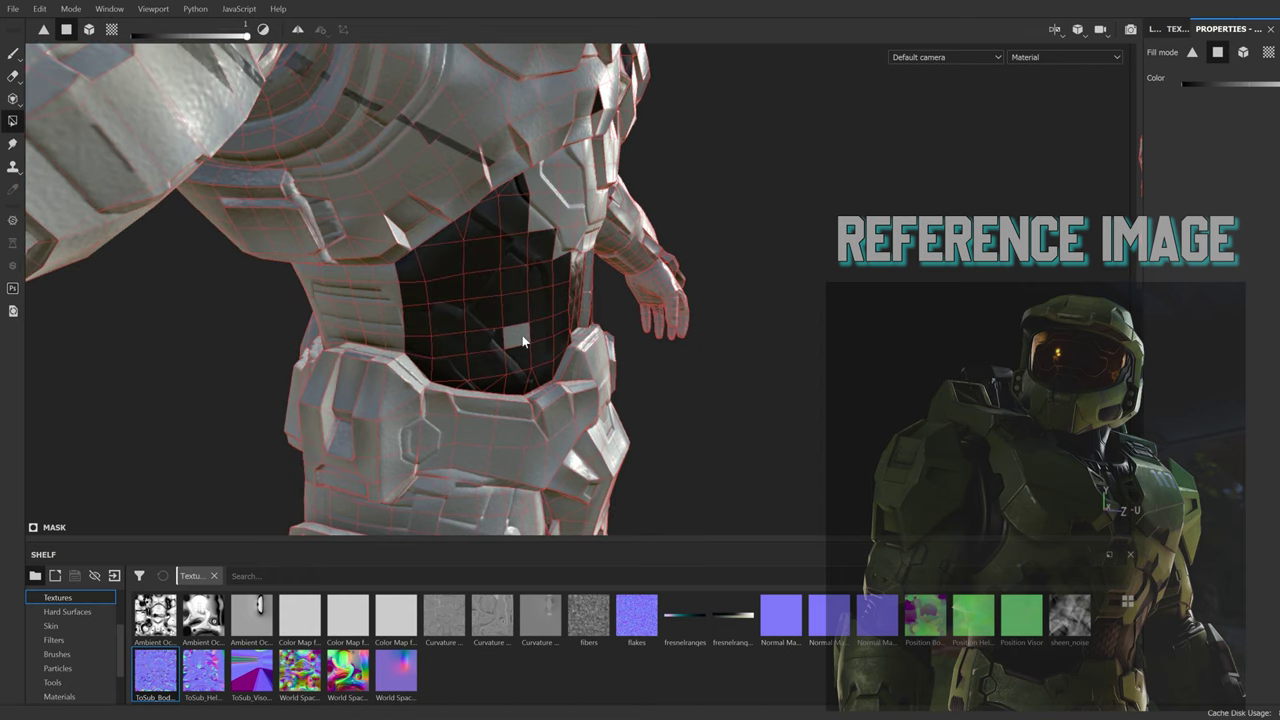
mouse_move(522, 335)
left_mouse_down("alt")
mouse_move(711, 295)
mouse_move(429, 282)
left_mouse_up("alt")
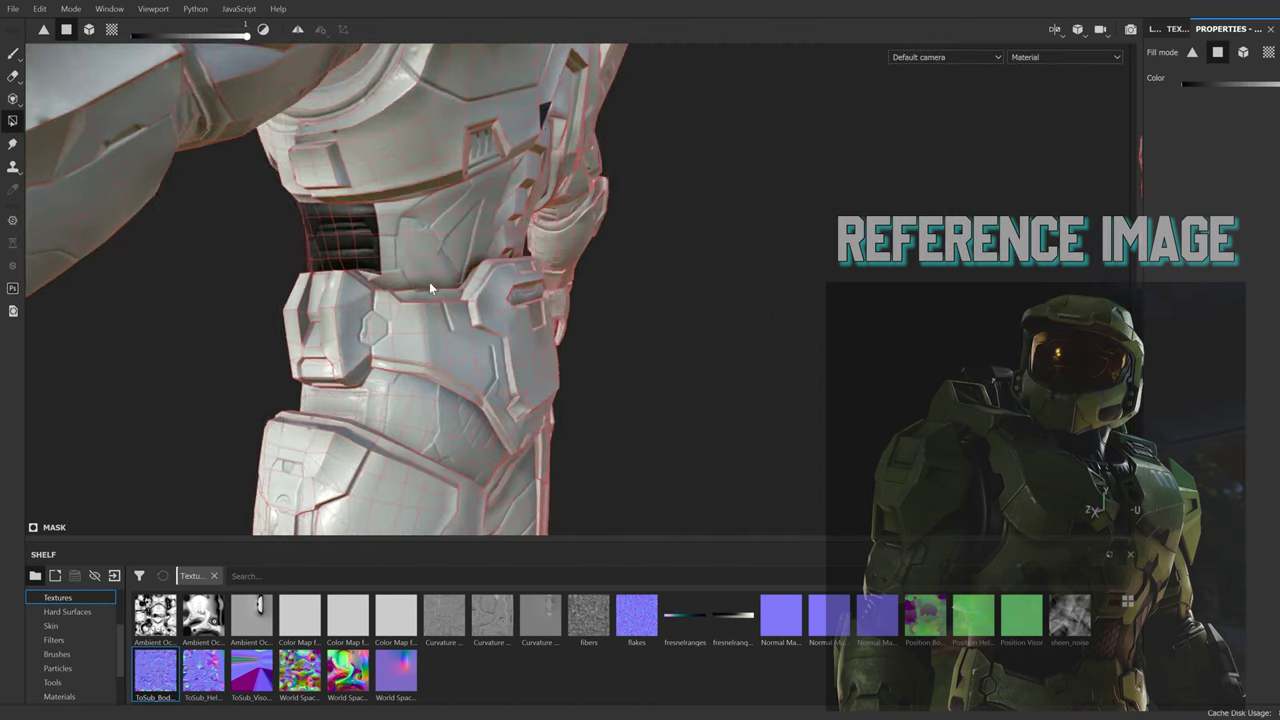
scroll(429, 282, "up", 5)
left_click_drag(540, 101, 408, 233, "alt")
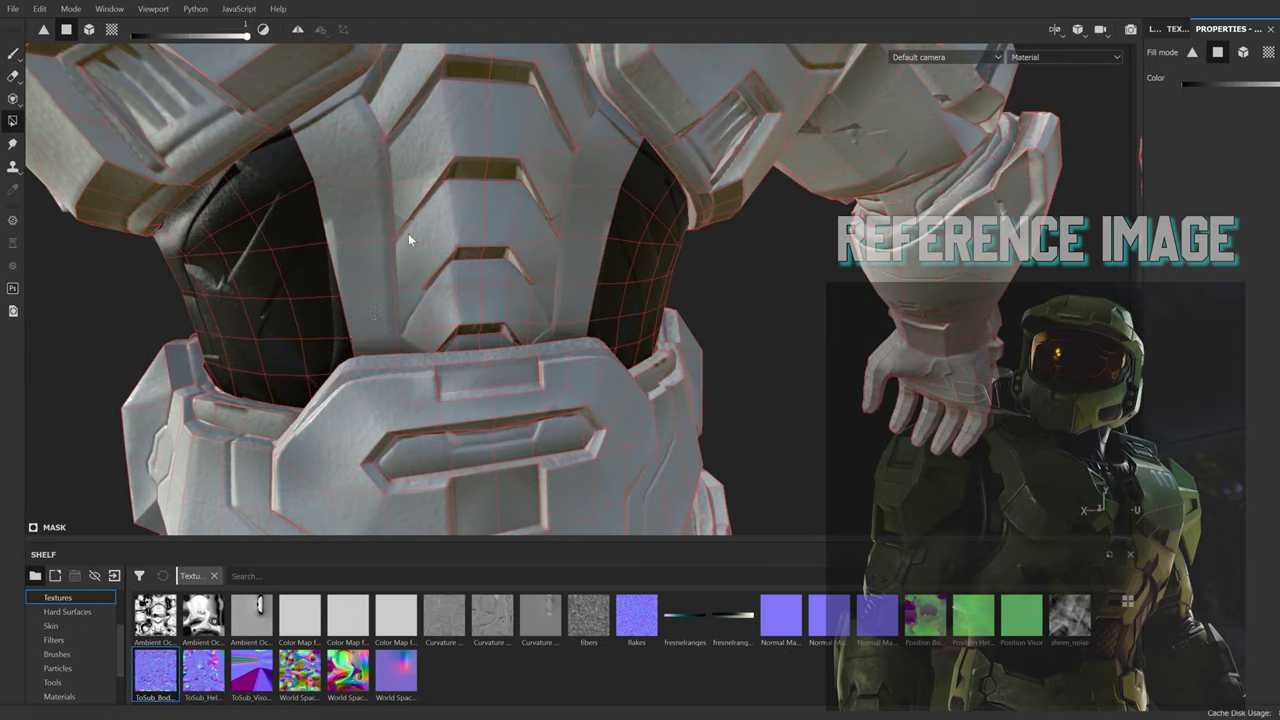
scroll(393, 162, "down", 2)
mouse_move(1005, 265)
left_mouse_down("alt")
mouse_move(600, 330)
mouse_move(497, 478)
mouse_move(481, 377)
left_mouse_up("alt")
scroll(497, 478, "up", 3)
scroll(481, 377, "up", 3)
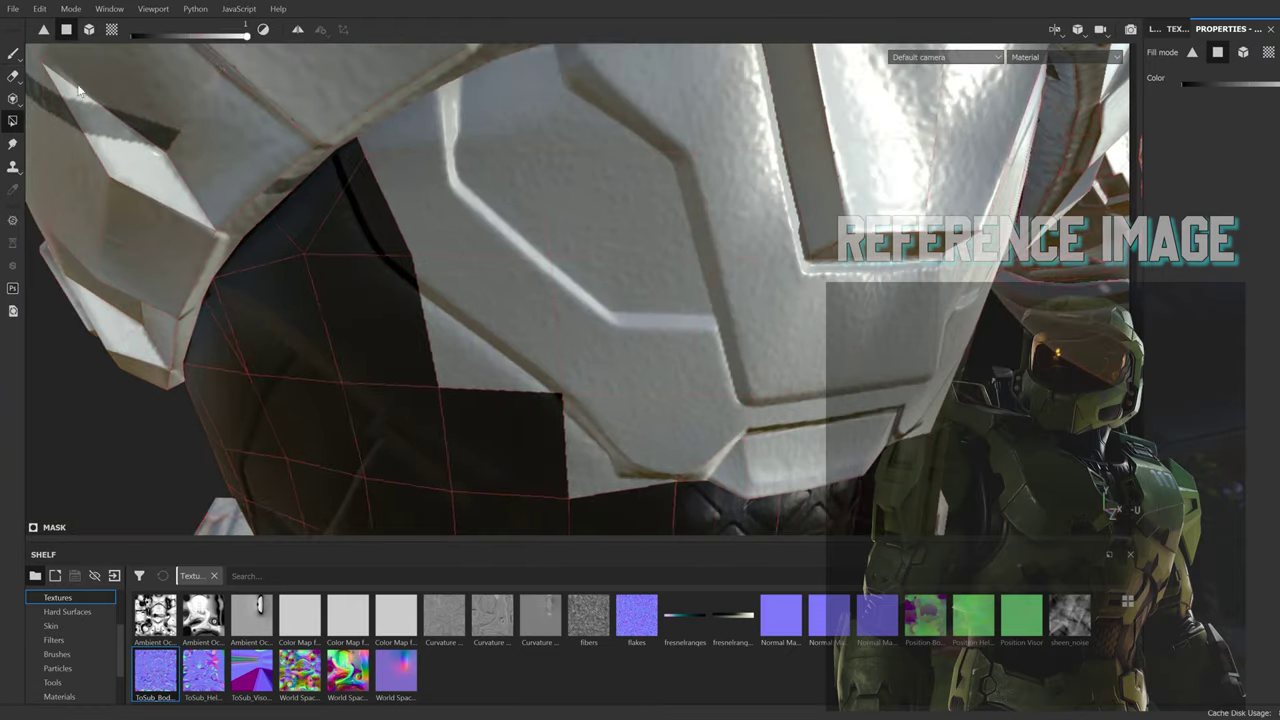
key("1")
scroll(479, 395, "up", 3)
mouse_move(400, 220)
left_mouse_down()
mouse_move(590, 360)
mouse_move(629, 443)
mouse_move(418, 288)
mouse_move(559, 381)
left_mouse_up()
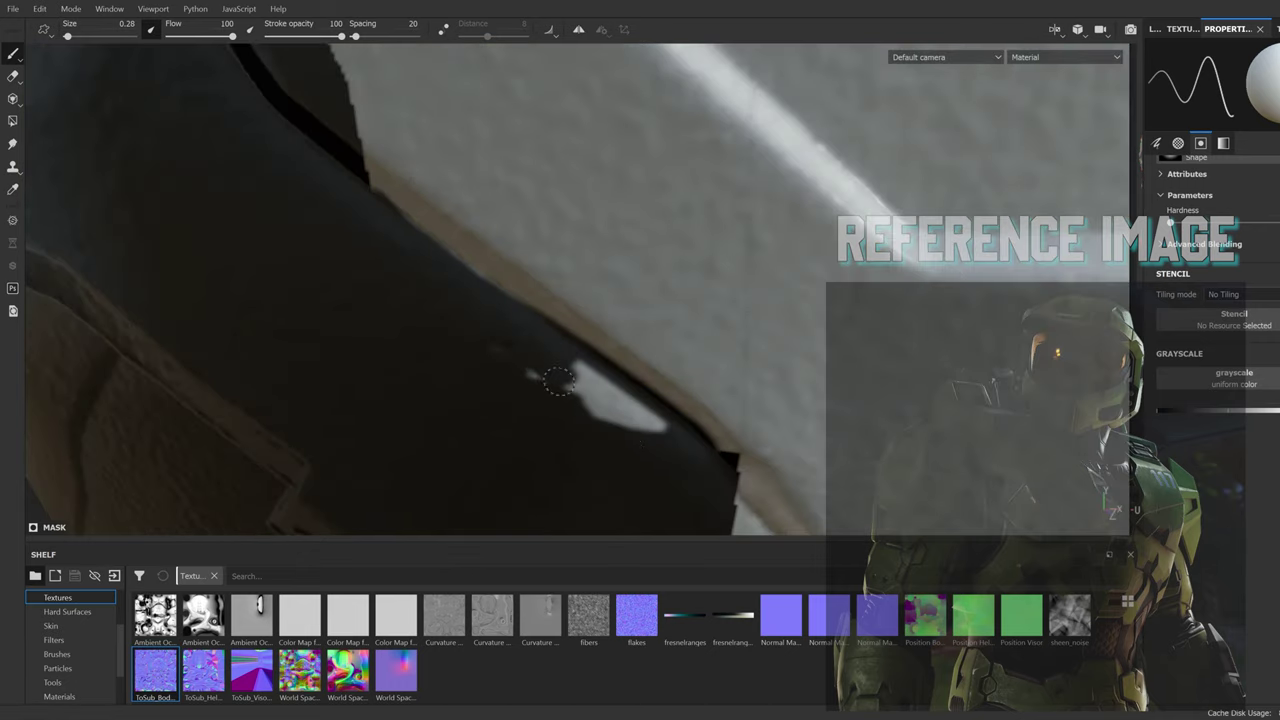
Step: Extend the dark stroke along the plate edge, covering the small white triangle and the strip beside it
scroll(565, 369, "down", 2)
mouse_move(760, 382)
left_mouse_down()
mouse_move(600, 368)
mouse_move(590, 338)
left_mouse_up()
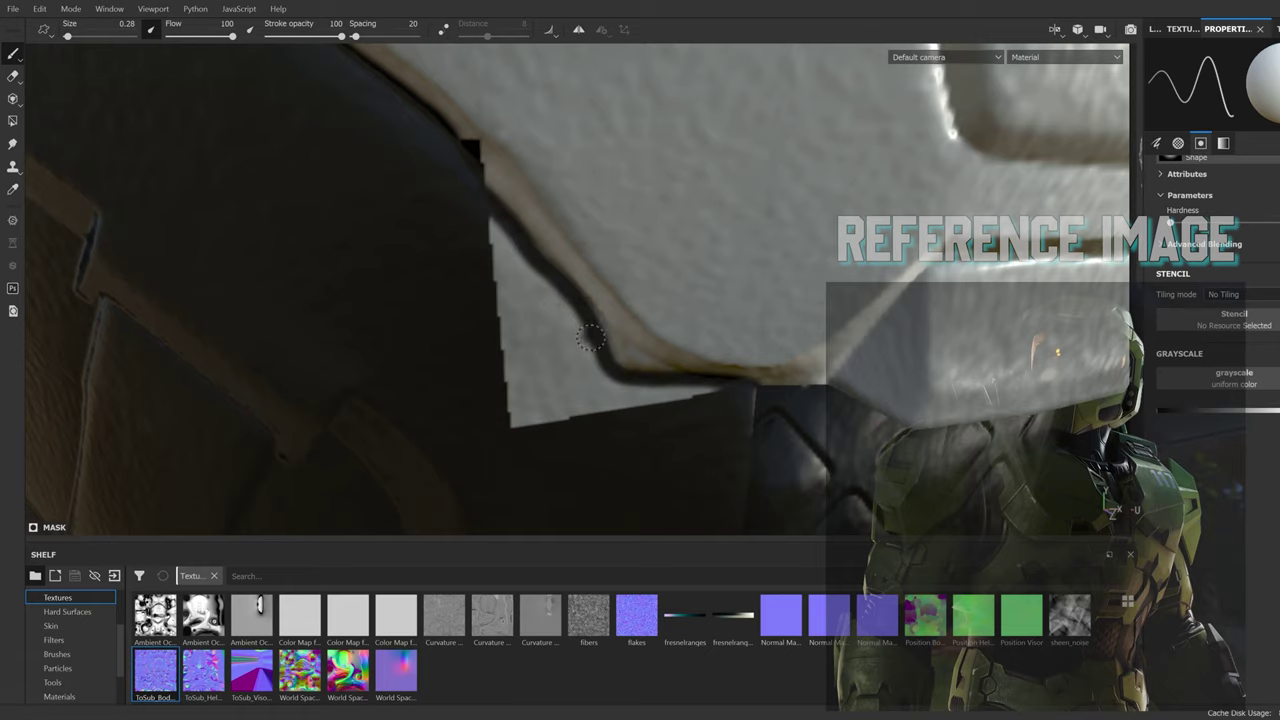
left_click_drag(501, 395, 733, 310)
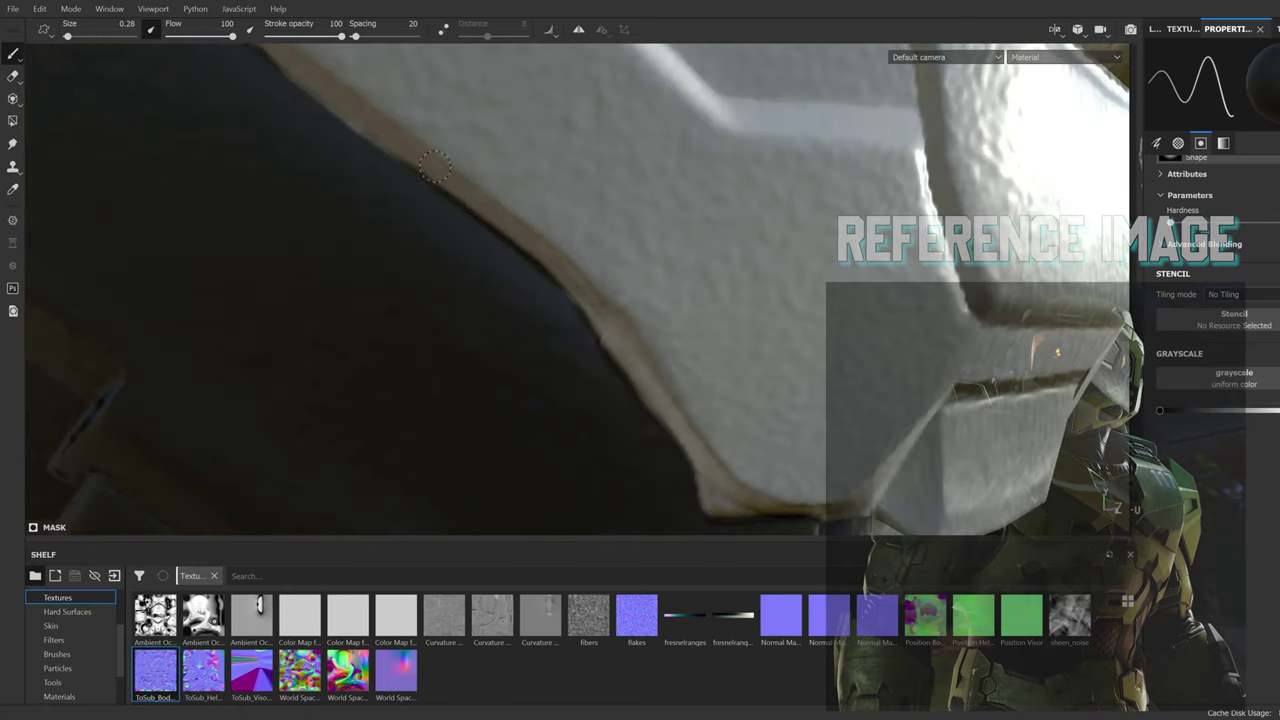
left_click_drag(434, 166, 590, 275, "alt")
left_click_drag(695, 401, 531, 294, "alt")
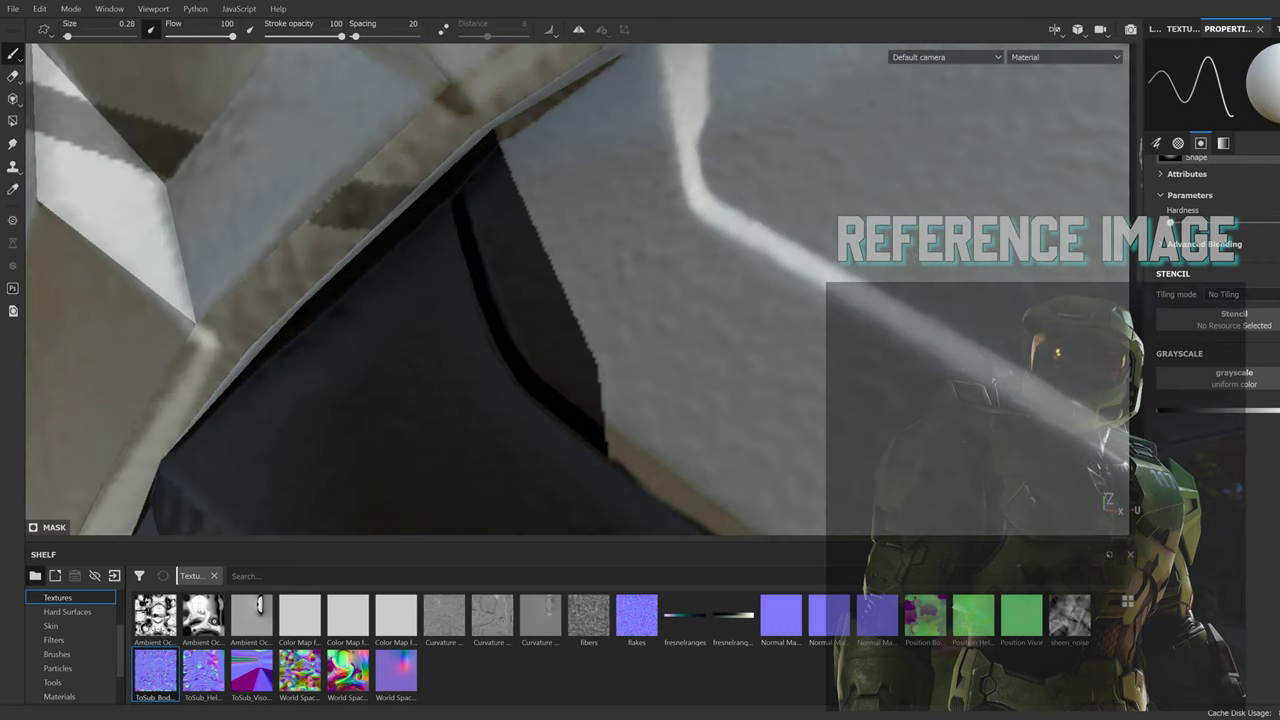
left_click_drag(512, 197, 531, 206)
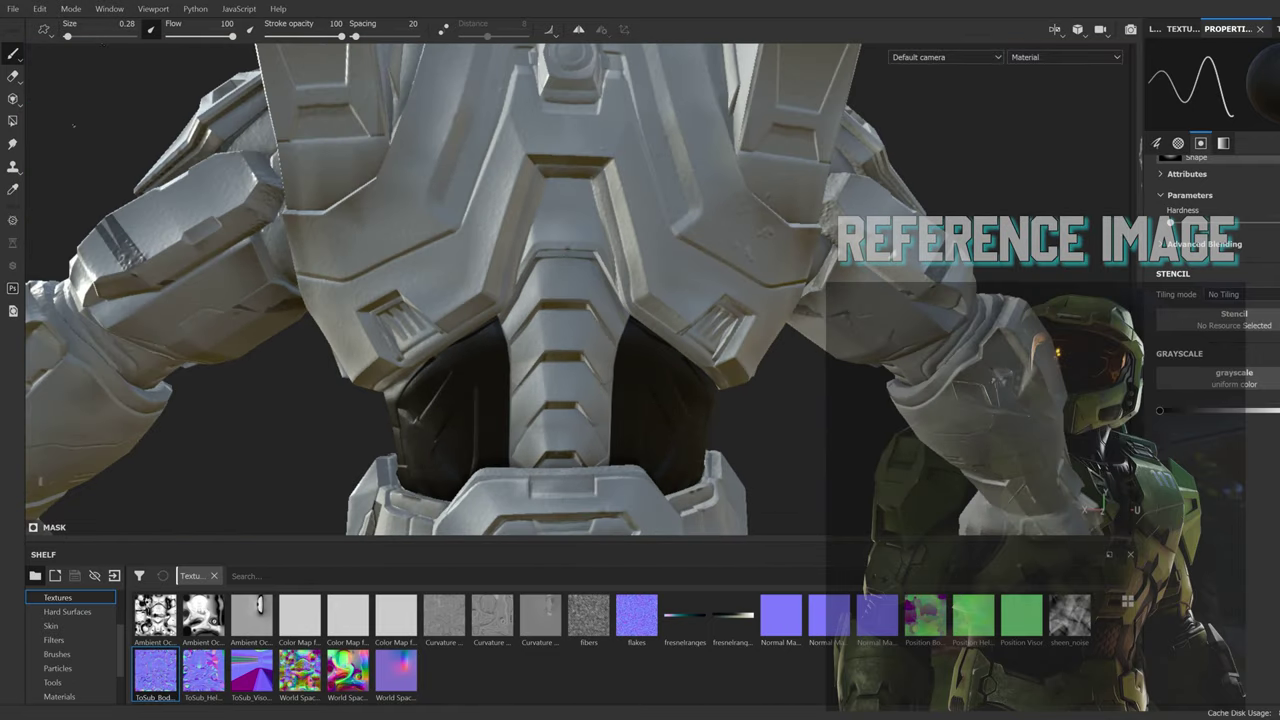
Step: Switch to Polygon Fill, look up into the chest cavity, and show the UV layout beside the 3D view
key("4")
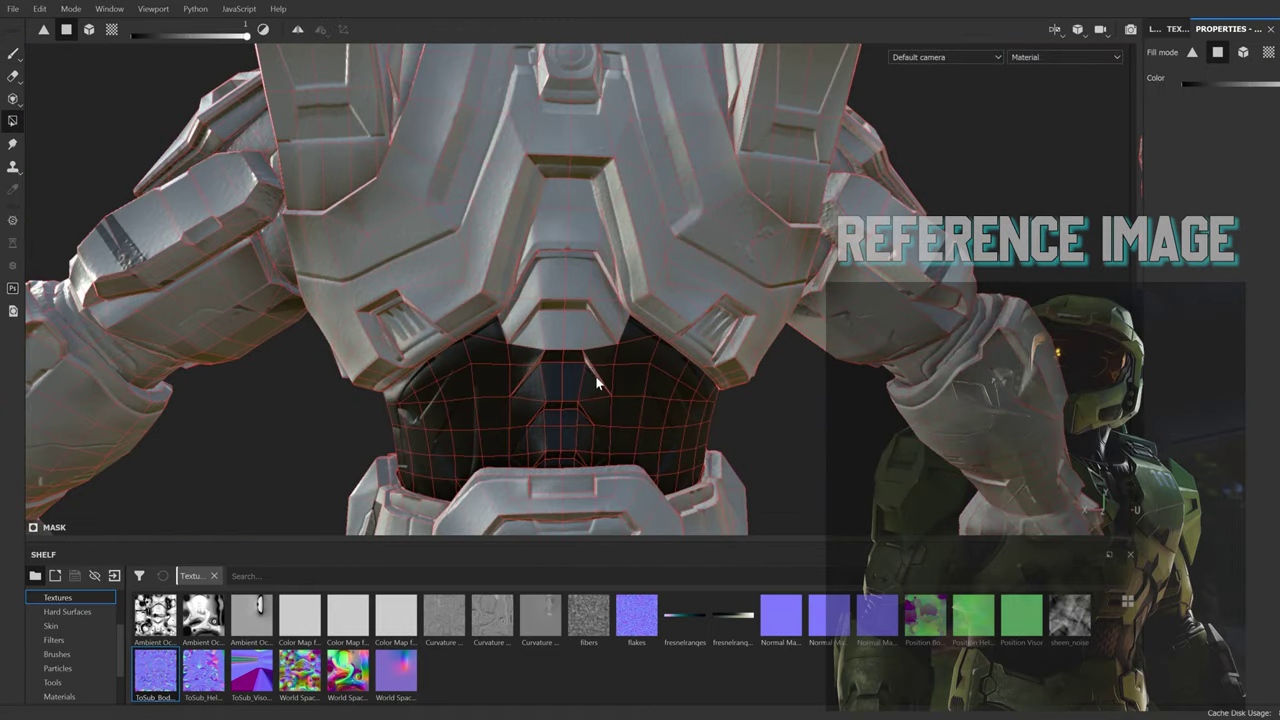
scroll(617, 312, "up", 3)
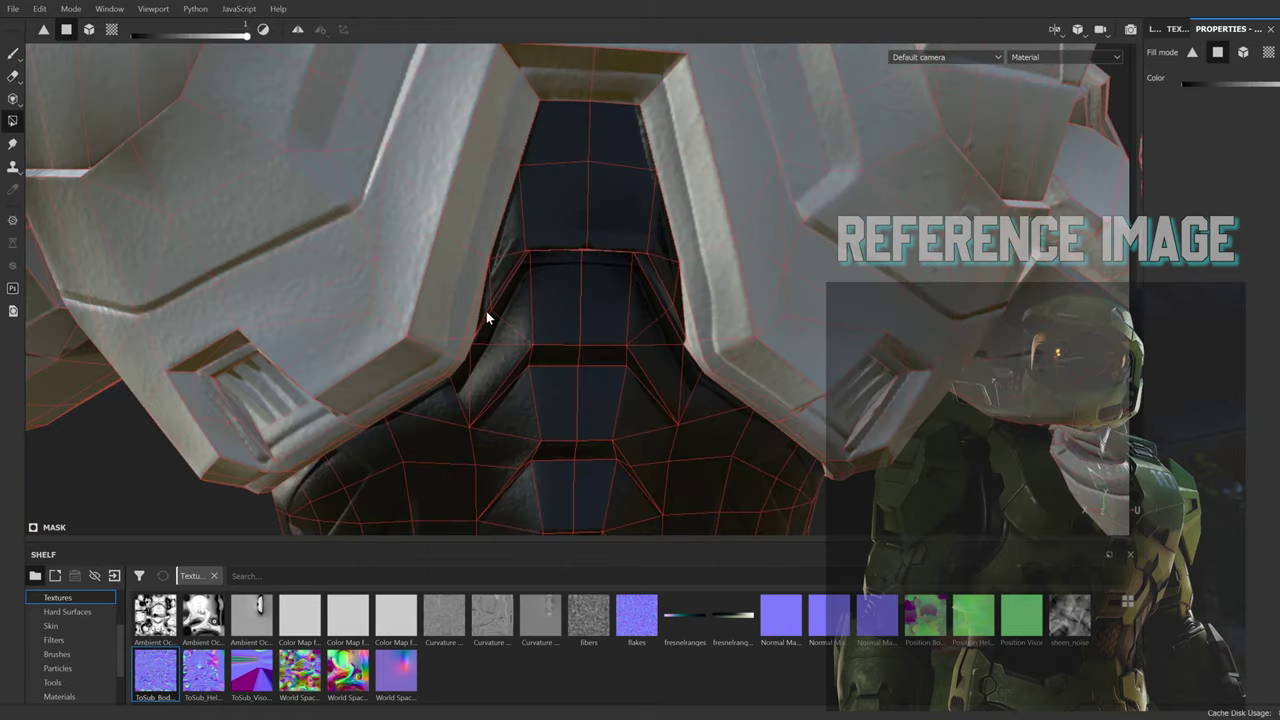
left_click_drag(486, 300, 663, 310, "alt")
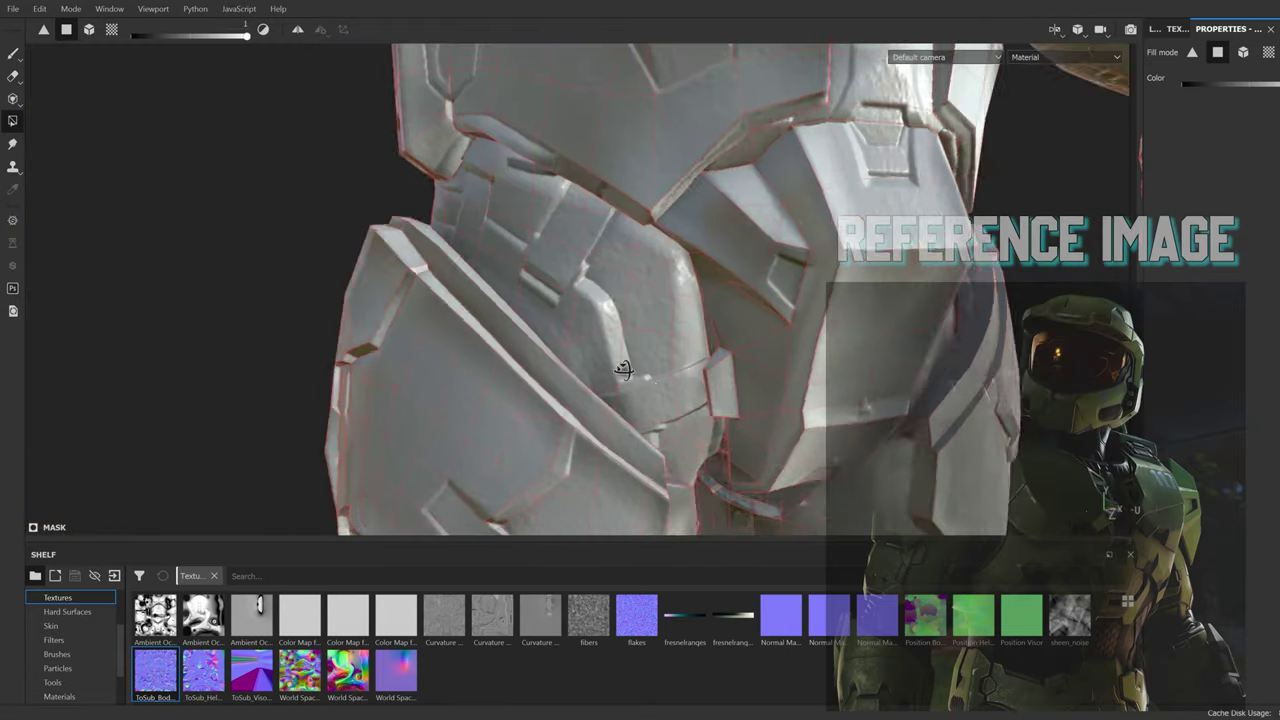
key("F1")
Step: Fill the long UV island's polygons black in the 2D view
scroll(849, 295, "up", 2)
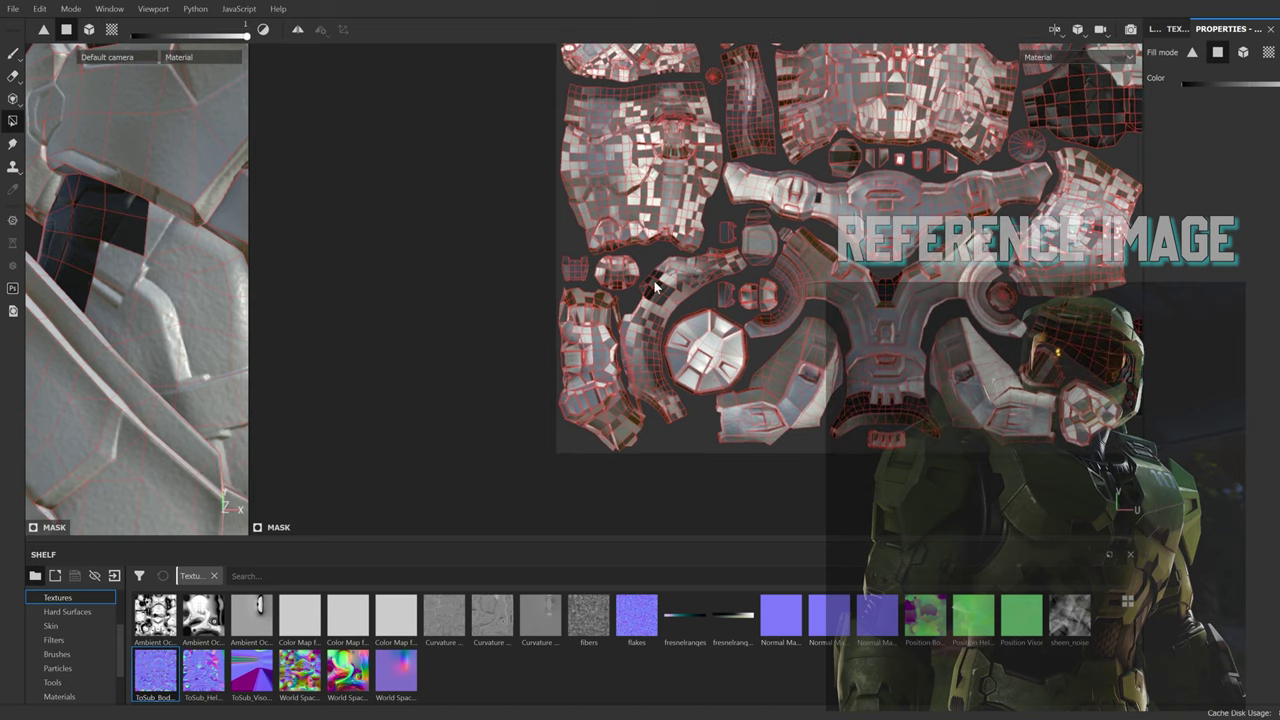
scroll(870, 265, "up", 2)
scroll(891, 231, "up", 2)
left_click_drag(891, 231, 728, 258)
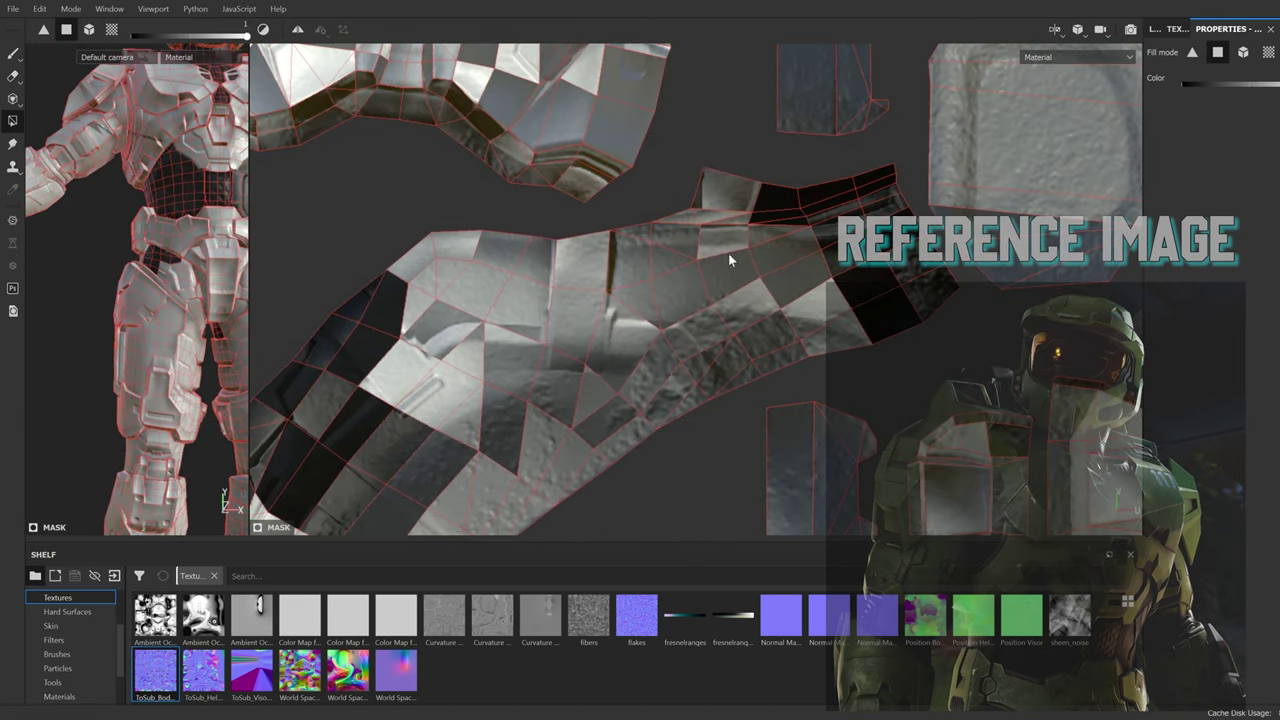
mouse_move(760, 367)
left_mouse_down()
mouse_move(672, 242)
mouse_move(699, 370)
mouse_move(578, 338)
mouse_move(547, 452)
mouse_move(328, 389)
mouse_move(420, 255)
mouse_move(494, 368)
left_mouse_up()
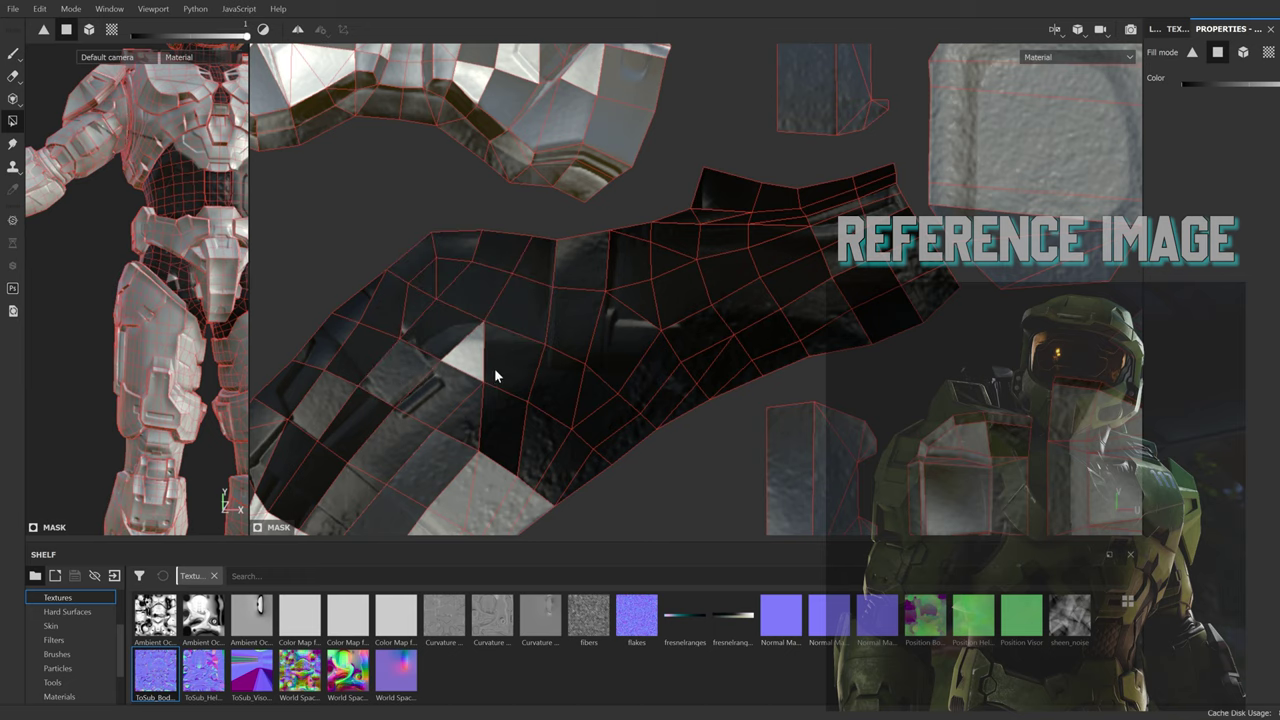
middle_click_drag(494, 368, 684, 305)
mouse_move(684, 305)
left_mouse_down()
mouse_move(505, 302)
mouse_move(545, 448)
left_mouse_up()
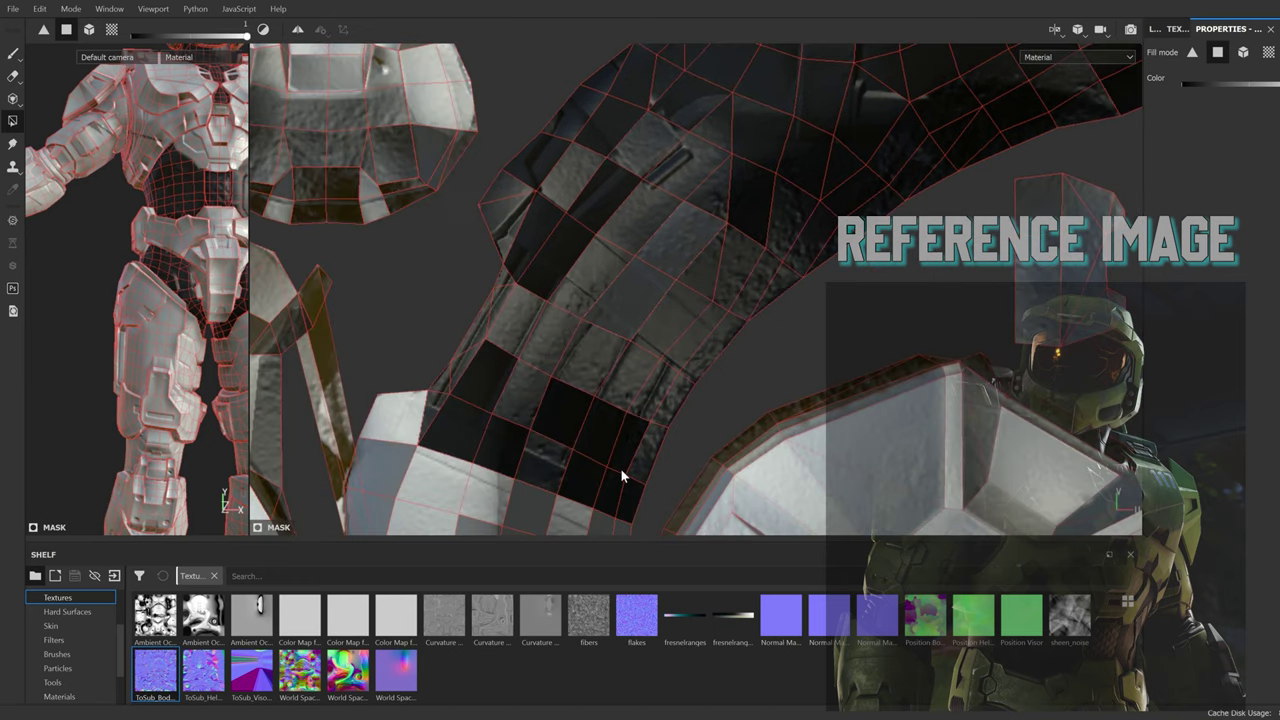
Step: Fill the curved patch's polygons black, down to its lower edge
middle_click_drag(621, 469, 703, 348)
left_click_drag(628, 333, 505, 290)
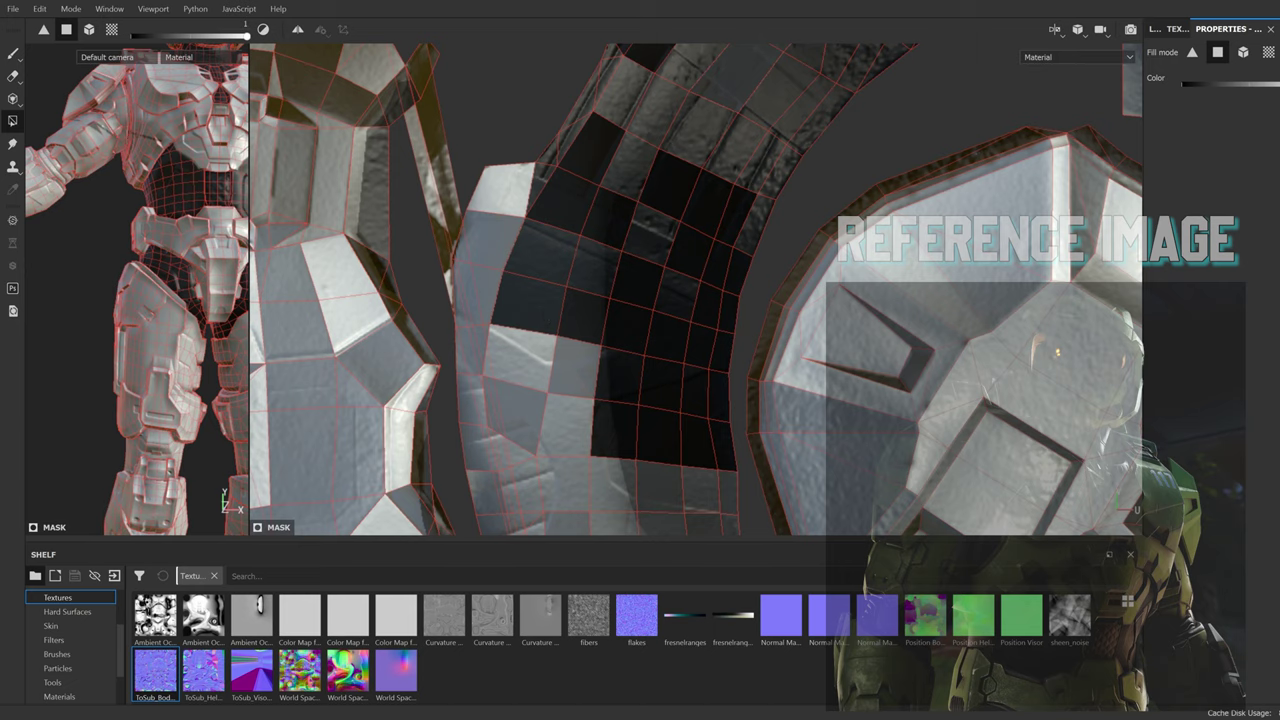
left_click_drag(475, 352, 479, 489)
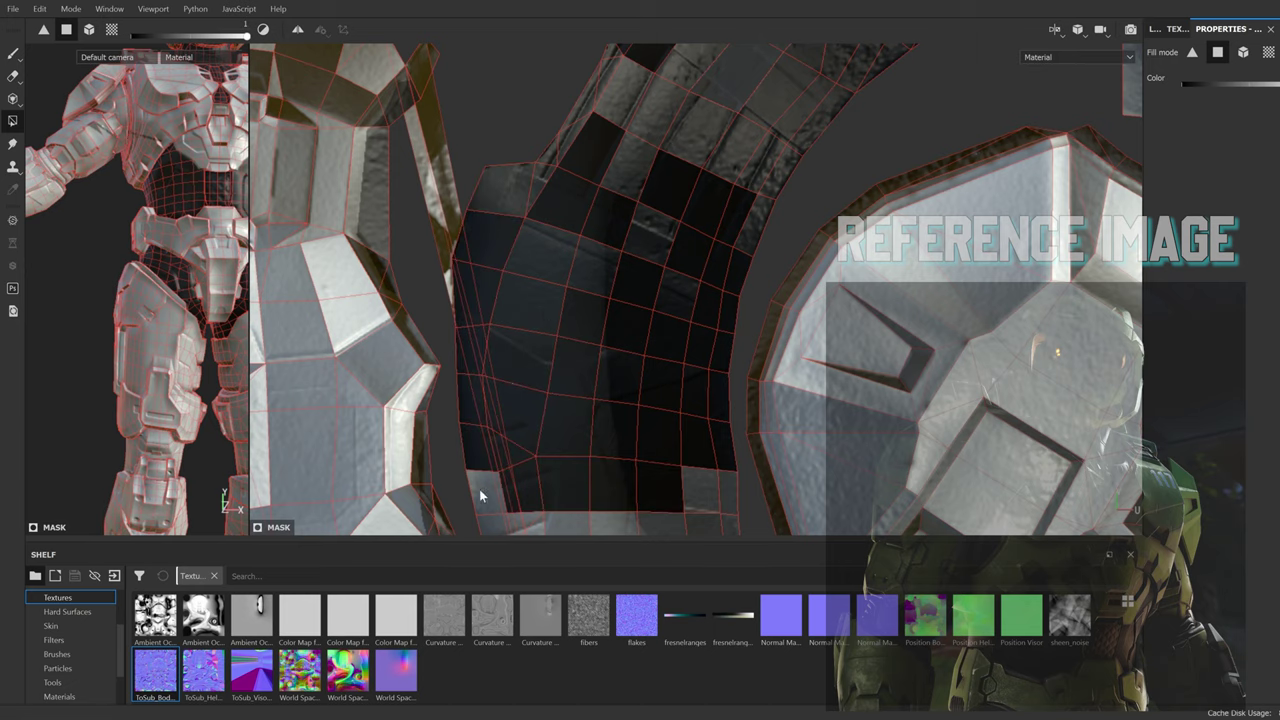
middle_click_drag(479, 489, 474, 285)
mouse_move(474, 285)
left_mouse_down()
mouse_move(725, 420)
mouse_move(506, 452)
left_mouse_up()
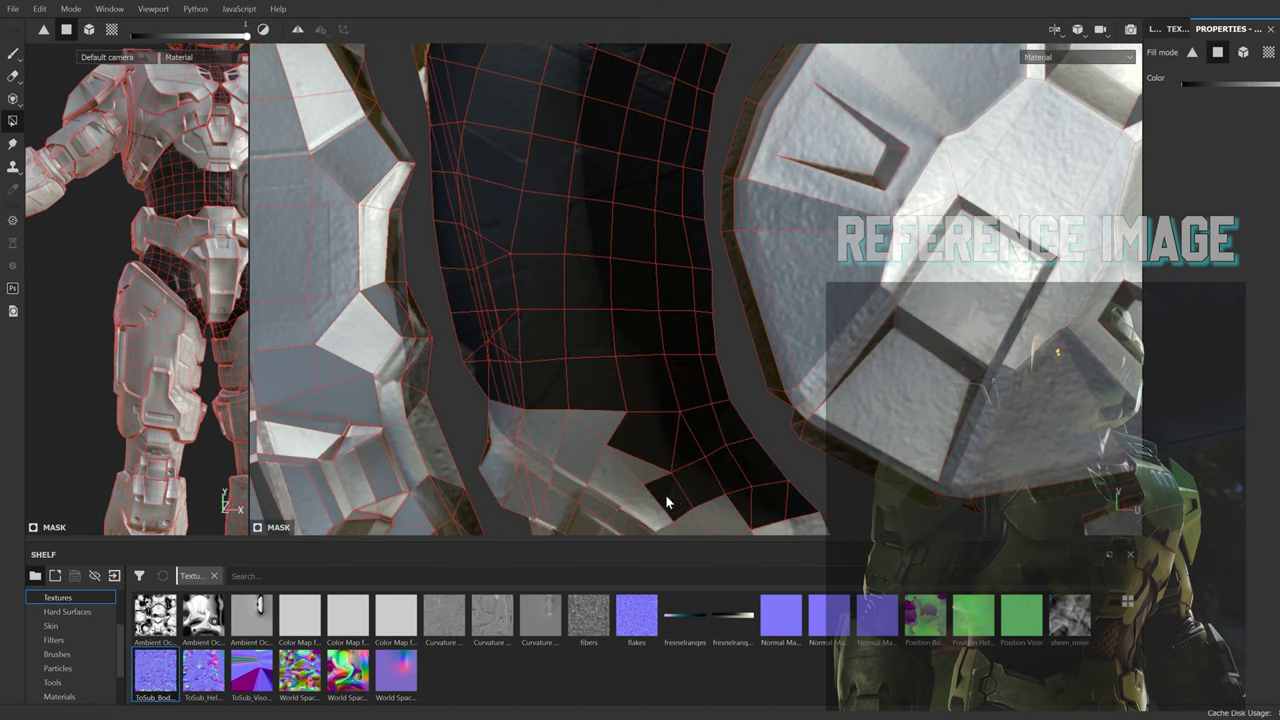
middle_click_drag(506, 452, 547, 292)
mouse_move(665, 375)
left_mouse_down()
mouse_move(614, 315)
mouse_move(686, 451)
left_mouse_up()
Step: Fill the rest of the curved patch black from bottom to top
scroll(686, 451, "down", 3)
scroll(482, 451, "up", 3)
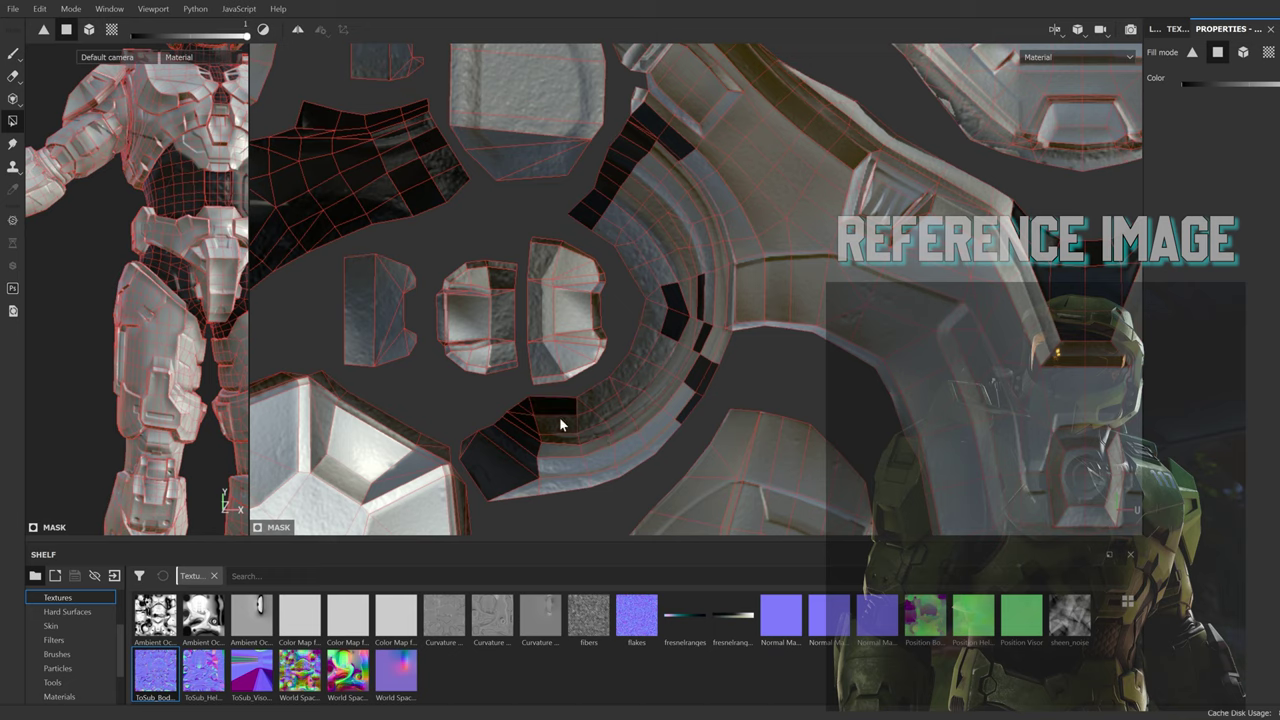
scroll(663, 351, "down", 3)
scroll(663, 351, "up", 2)
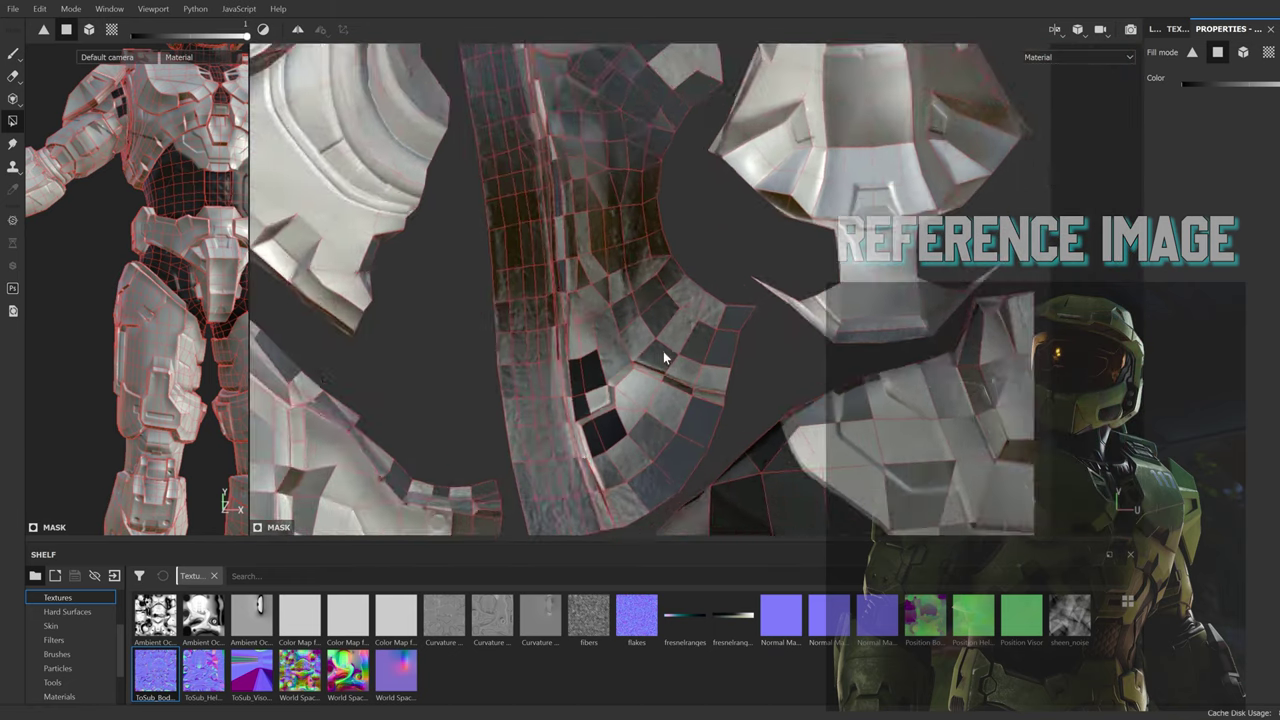
scroll(717, 338, "up", 2)
left_click_drag(717, 338, 714, 148)
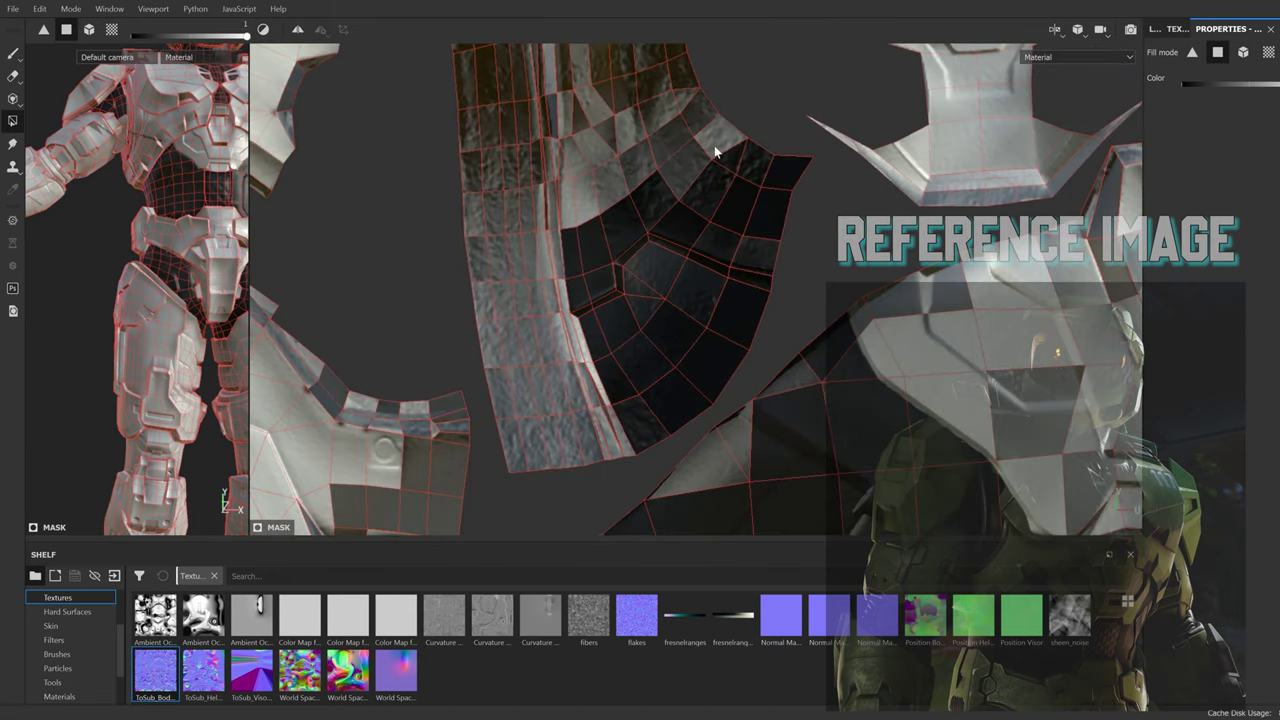
mouse_move(645, 95)
left_mouse_down()
mouse_move(585, 190)
mouse_move(630, 107)
left_mouse_up()
scroll(630, 107, "down", 2)
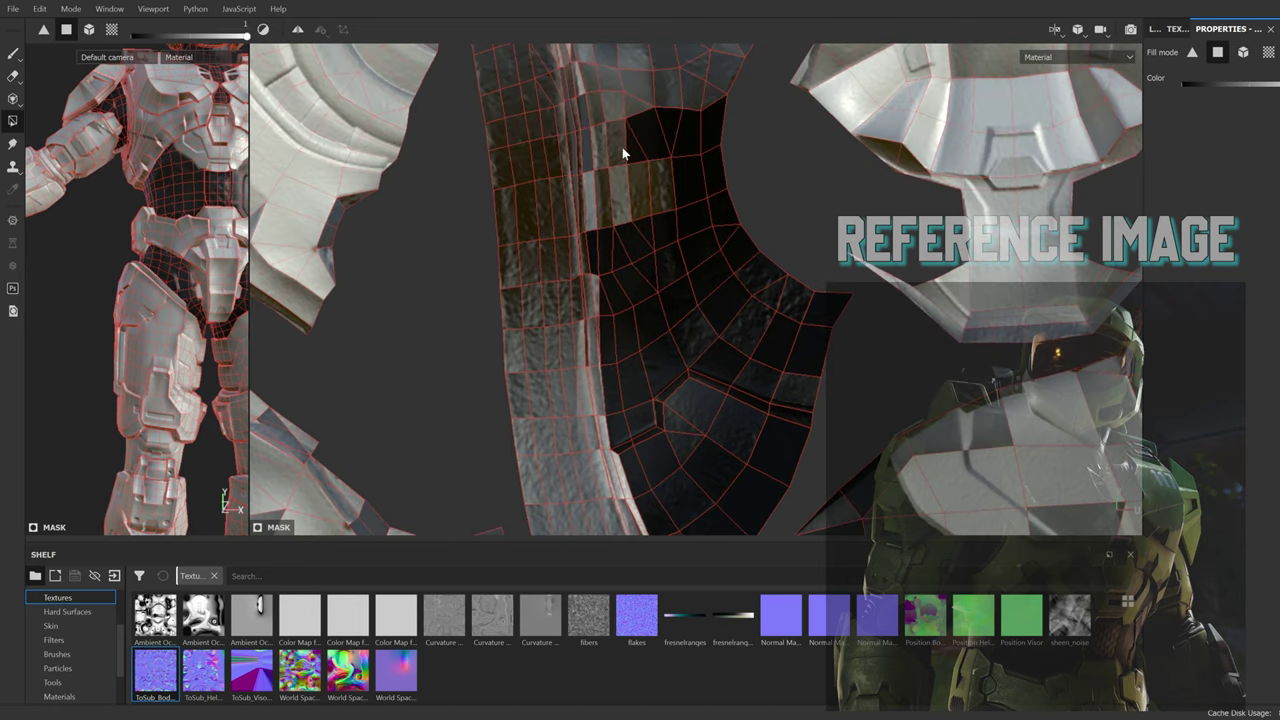
scroll(677, 340, "up", 2)
mouse_move(677, 340)
left_mouse_down()
mouse_move(739, 138)
mouse_move(669, 232)
left_mouse_up()
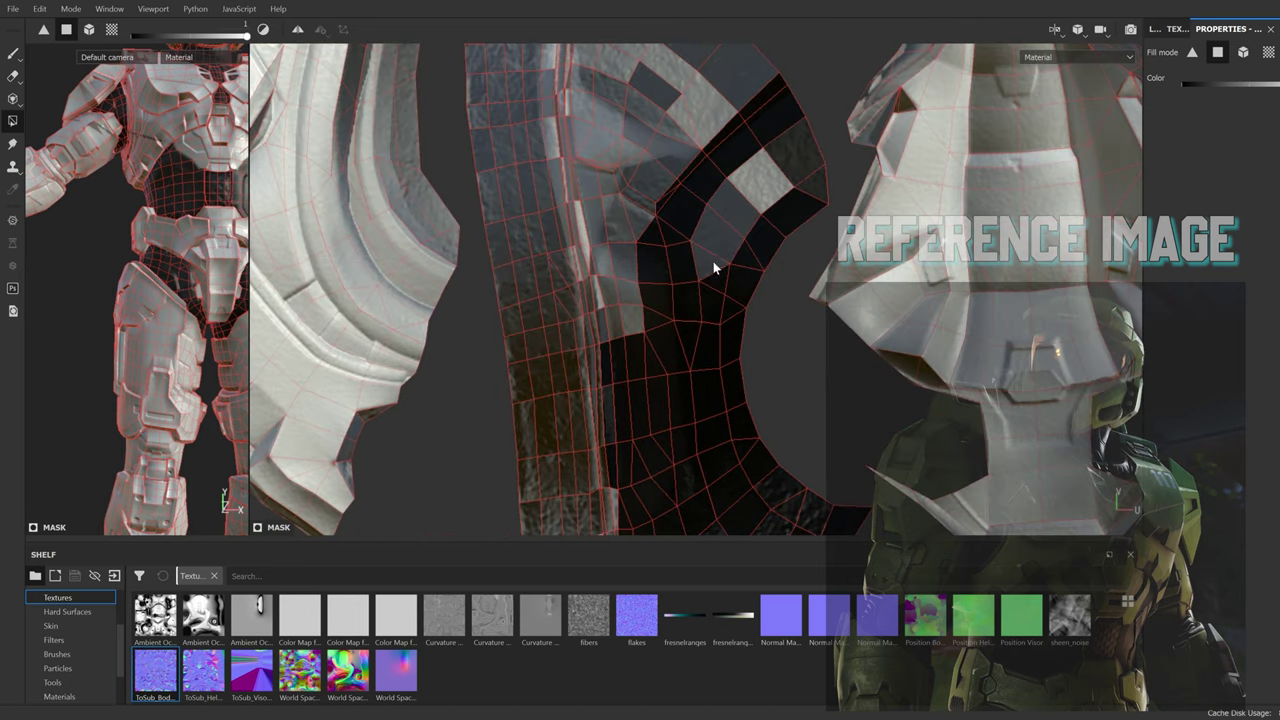
Step: Fill the polygons along the strip and the side patch black
middle_click_drag(713, 261, 798, 116)
left_click_drag(798, 116, 714, 208)
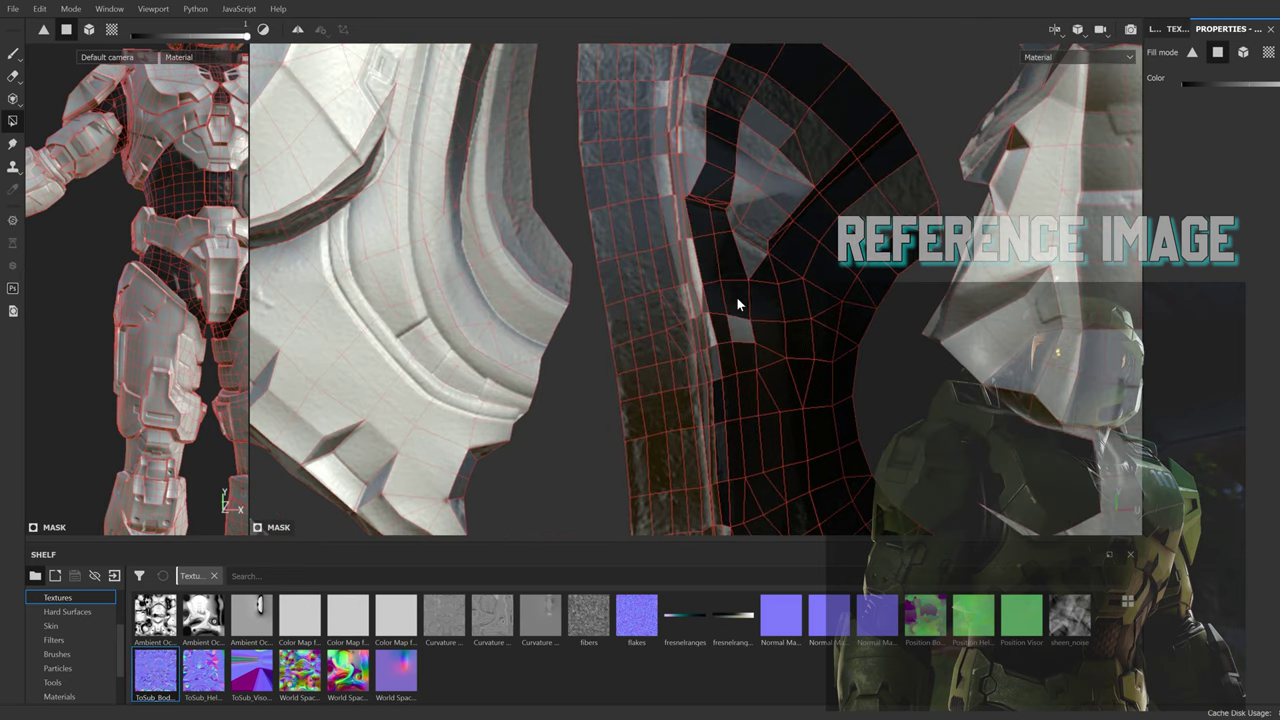
middle_click_drag(737, 300, 694, 291)
left_click_drag(694, 291, 643, 118)
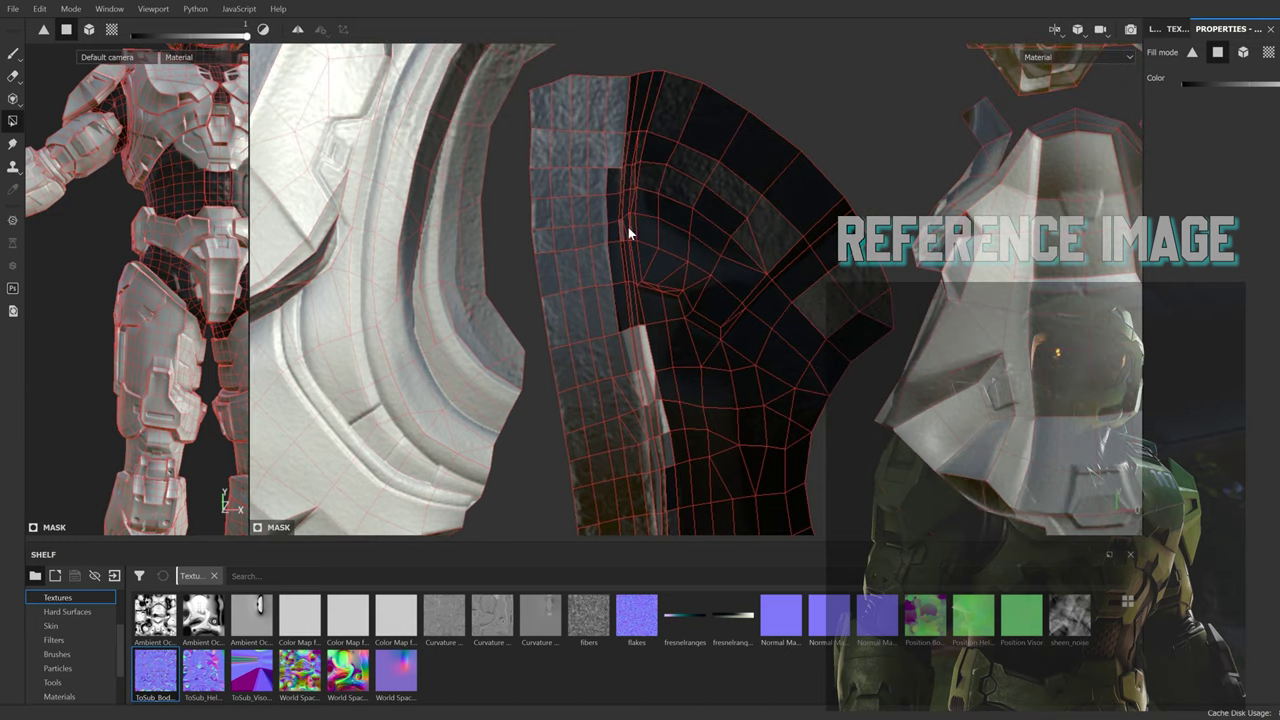
middle_click_drag(647, 404, 647, 319)
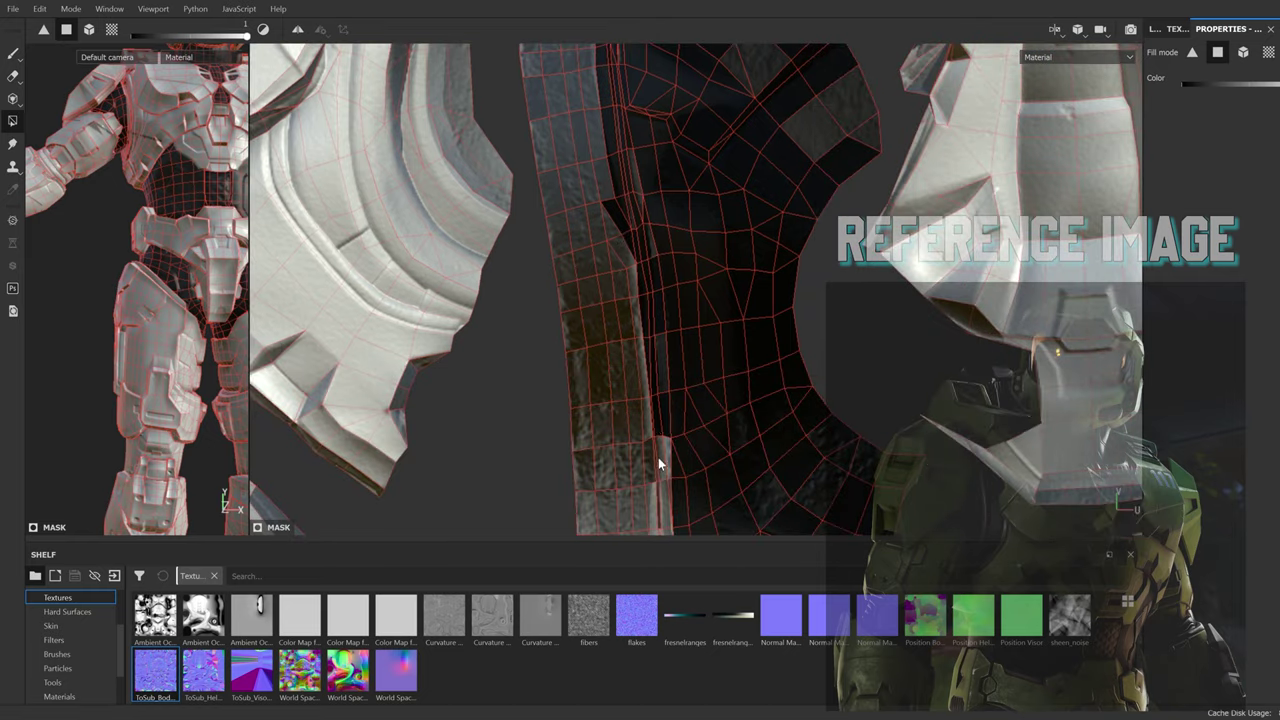
middle_click_drag(652, 491, 680, 156)
left_click_drag(636, 130, 633, 306)
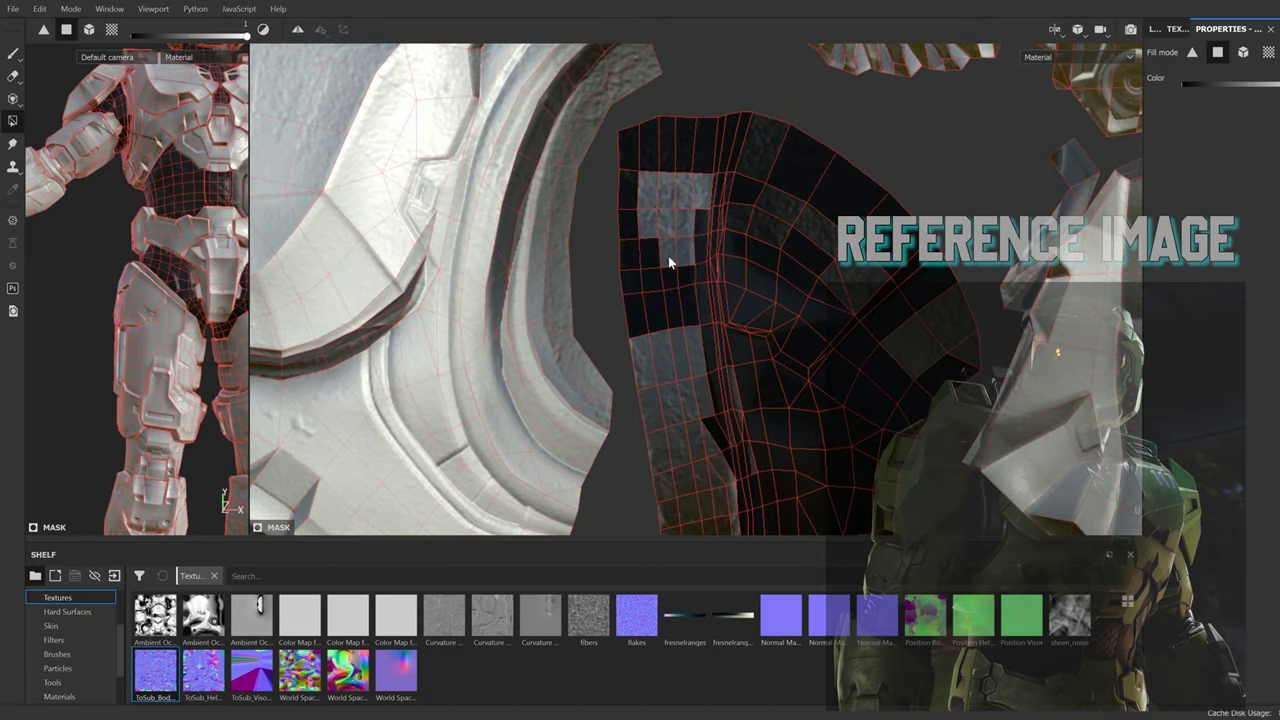
middle_click_drag(647, 215, 636, 205)
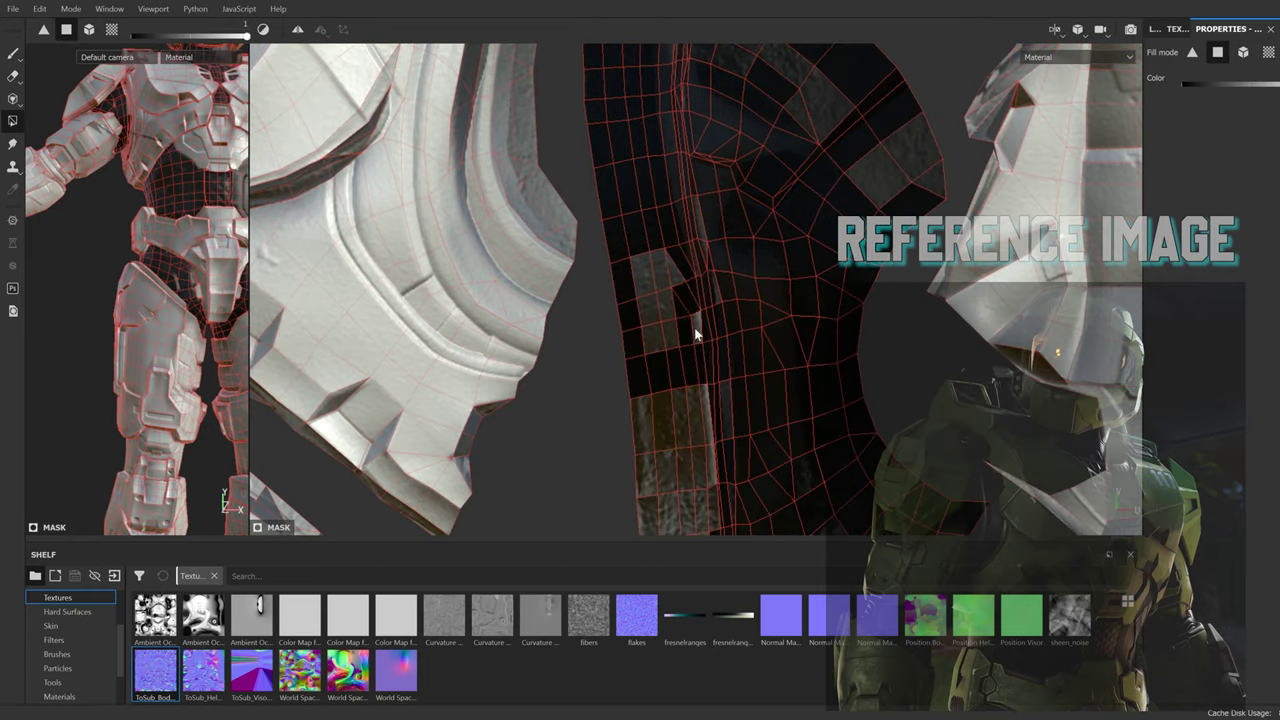
mouse_move(697, 335)
middle_mouse_down()
mouse_move(662, 252)
mouse_move(677, 234)
middle_mouse_up()
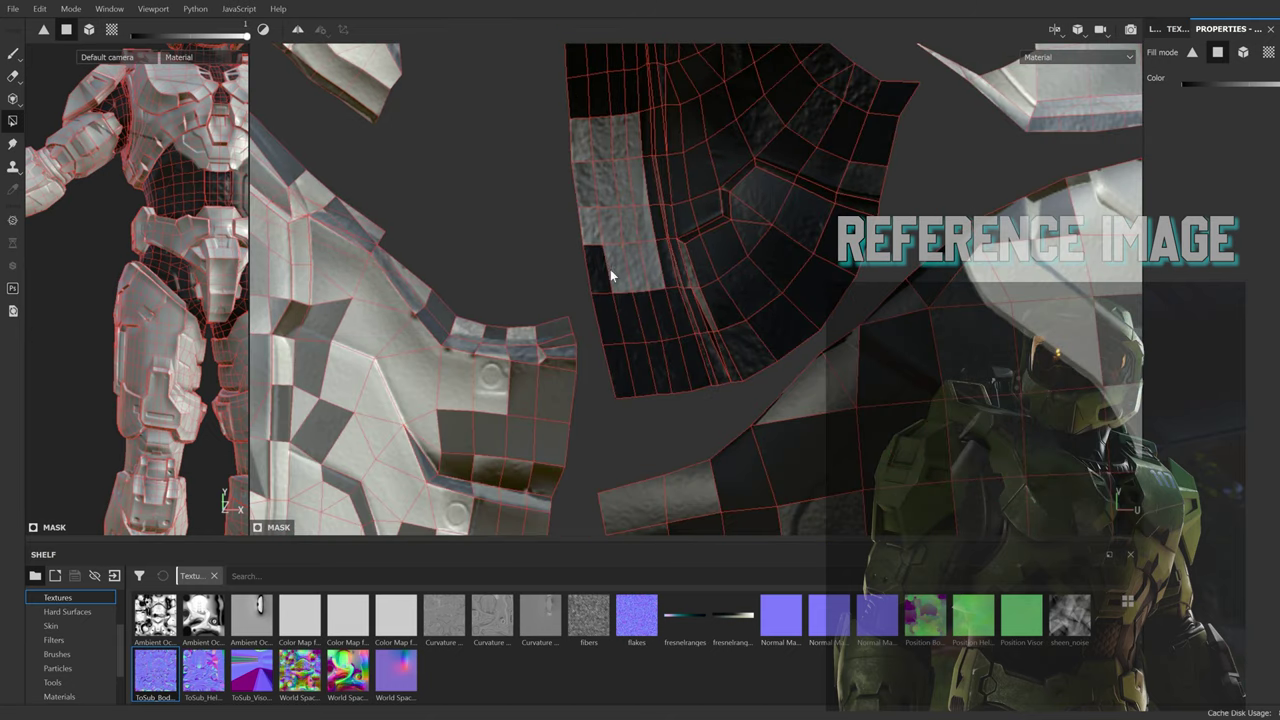
Step: Widen the 3D view over the UV view and orbit around the armored character
left_click_drag(249, 214, 748, 260)
mouse_move(525, 280)
middle_mouse_down()
mouse_move(381, 197)
mouse_move(490, 350)
middle_mouse_up()
scroll(490, 350, "up", 5)
Step: Mask the chest island's top band and left side black in the UV view
scroll(458, 287, "down", 5)
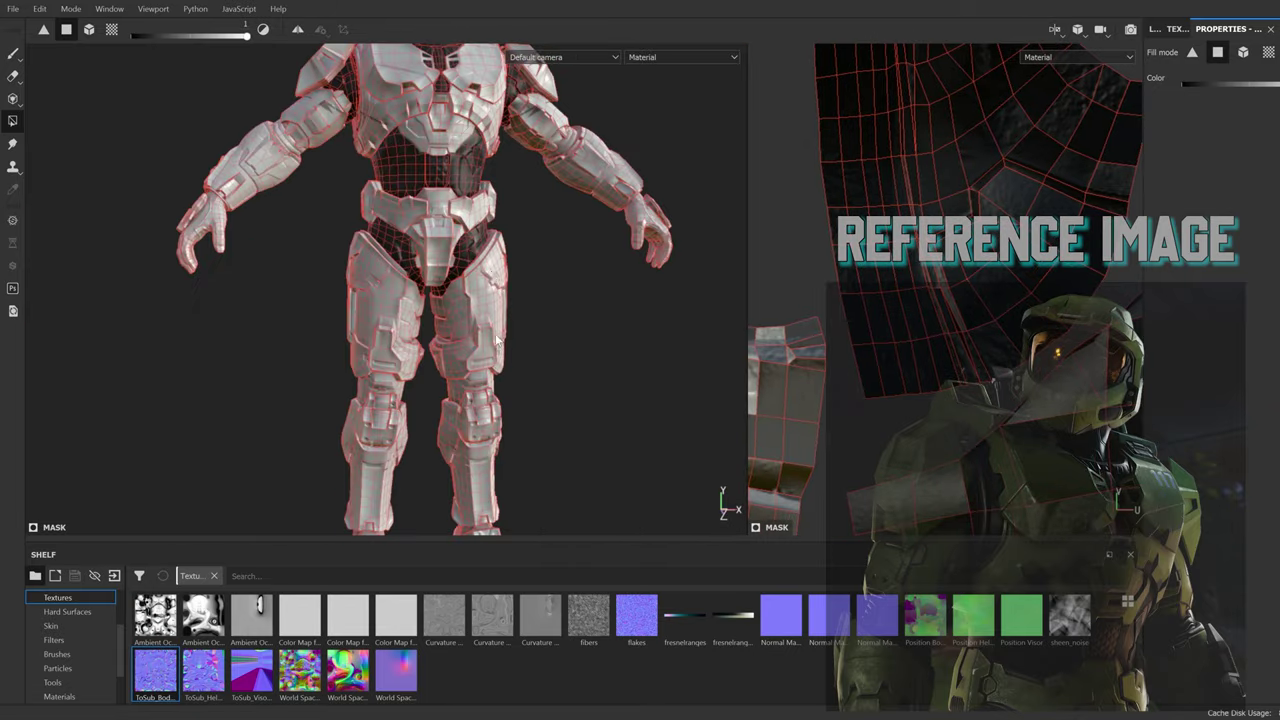
scroll(533, 337, "up", 5)
scroll(700, 330, "up", 3)
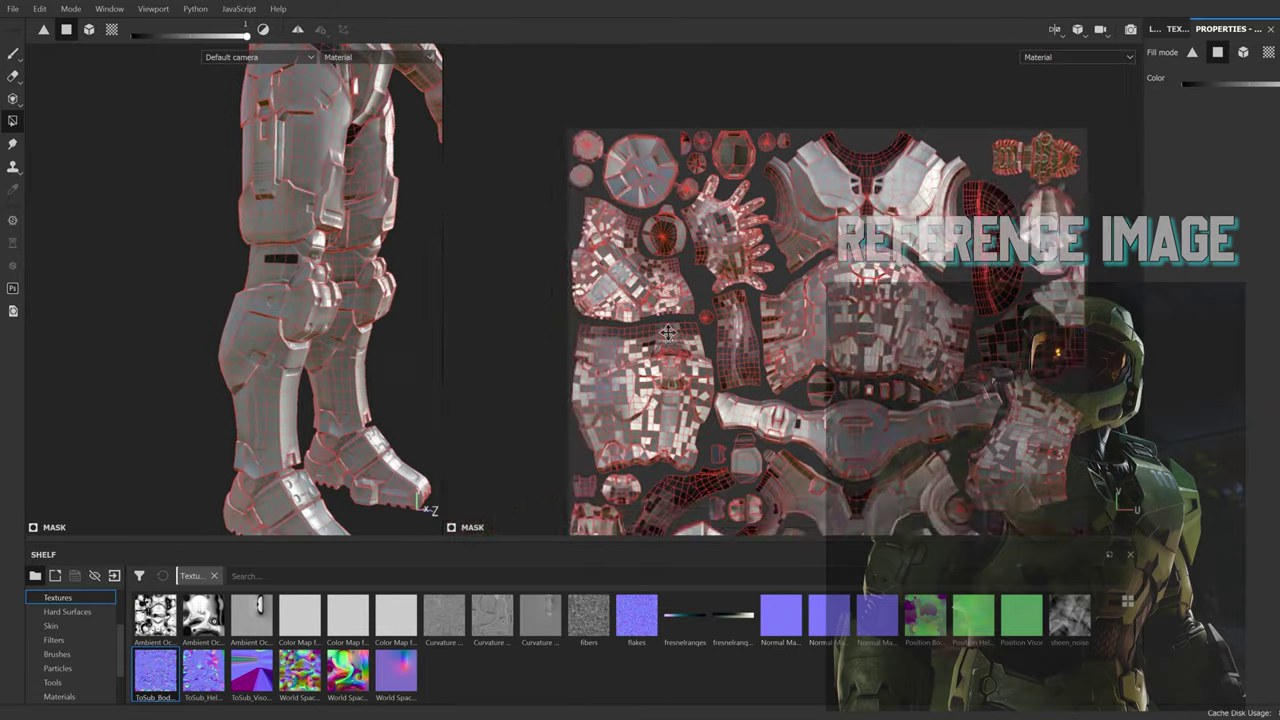
scroll(700, 330, "up", 4)
left_click_drag(522, 168, 713, 190)
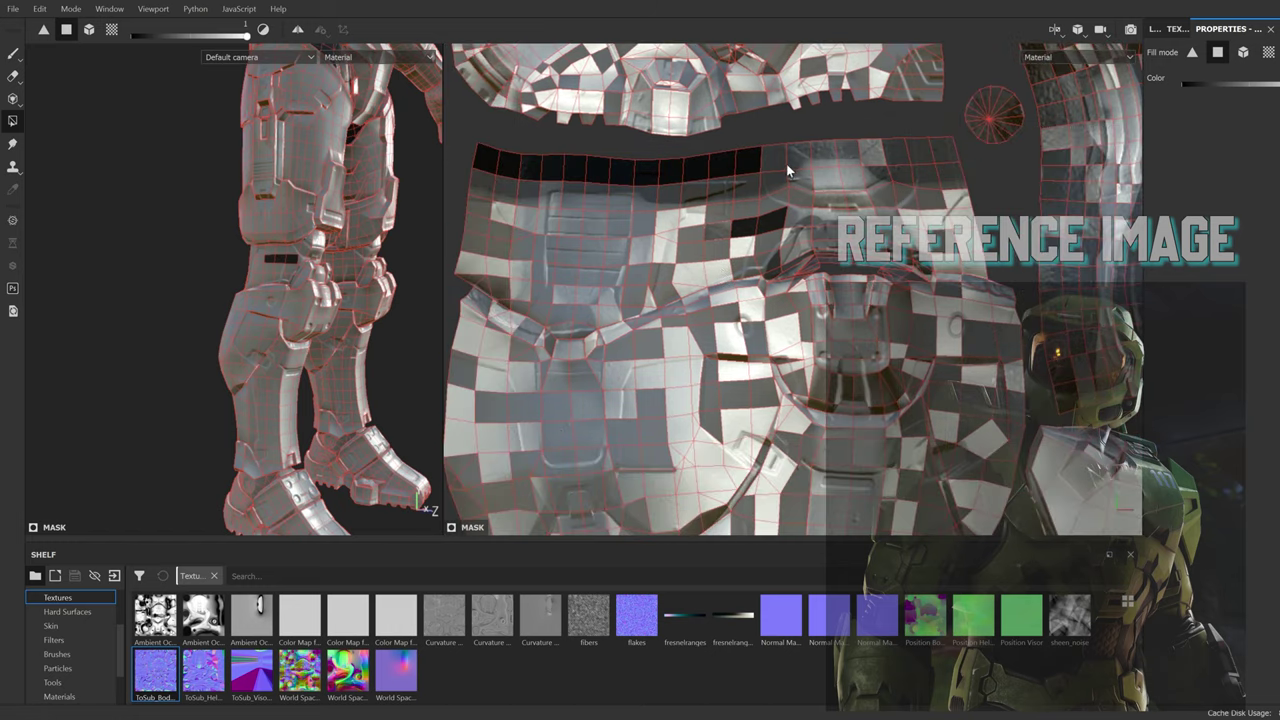
left_click_drag(491, 185, 469, 255)
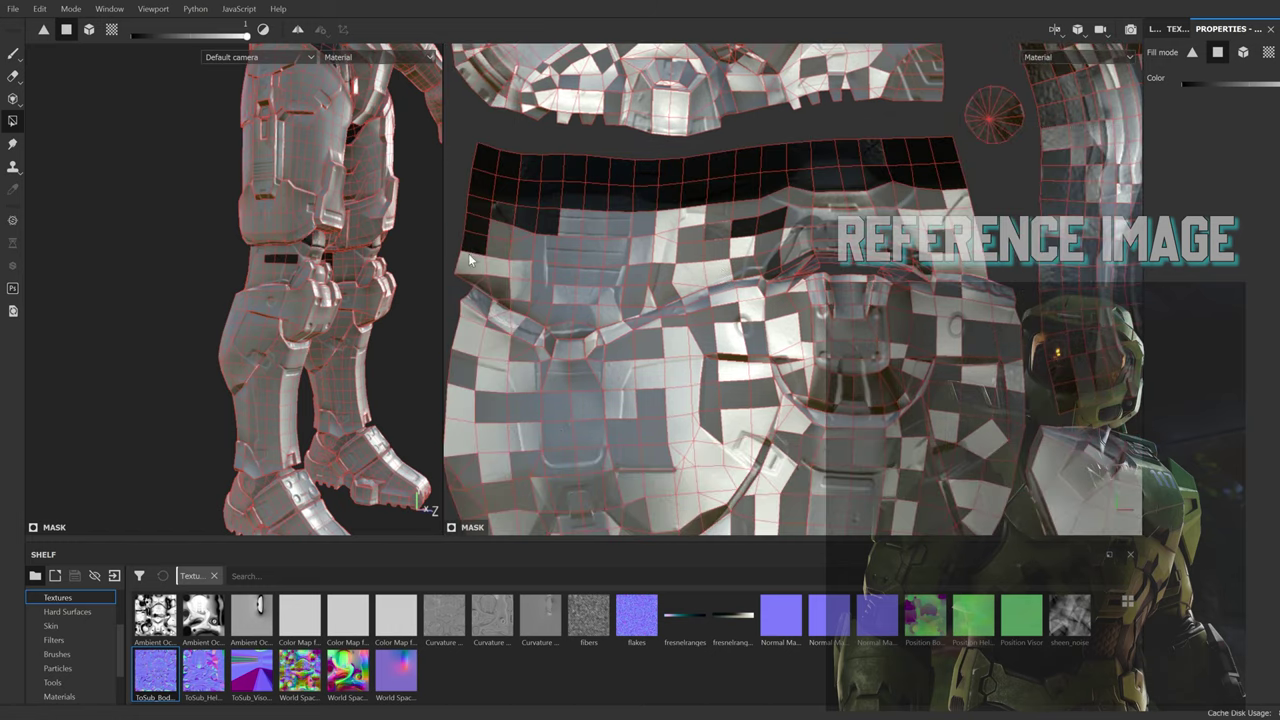
left_click_drag(579, 315, 506, 254)
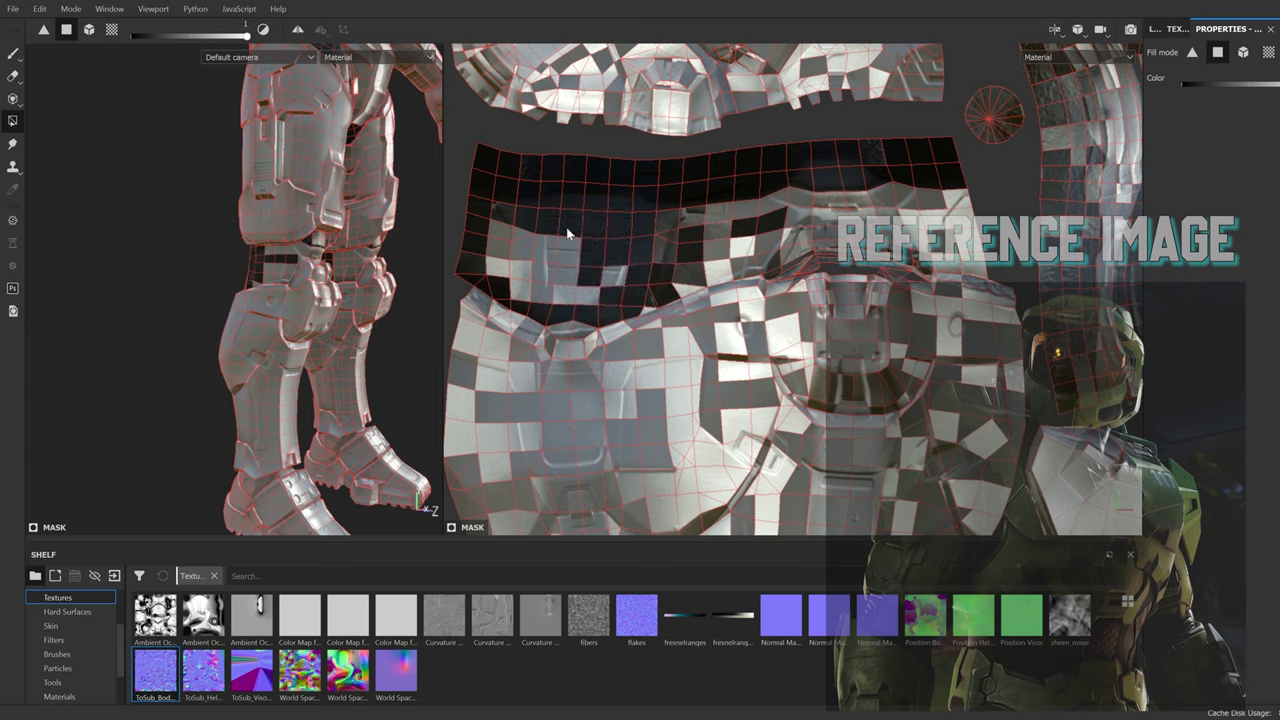
mouse_move(722, 245)
left_mouse_down()
mouse_move(805, 255)
mouse_move(827, 199)
mouse_move(858, 228)
mouse_move(960, 228)
mouse_move(855, 258)
left_mouse_up()
Step: Bring the leg and knee into view, staying on the Polygon Fill tool
scroll(256, 283, "up", 3)
mouse_move(256, 283)
middle_mouse_down()
mouse_move(408, 322)
mouse_move(222, 350)
mouse_move(300, 360)
middle_mouse_up()
scroll(301, 355, "up", 2)
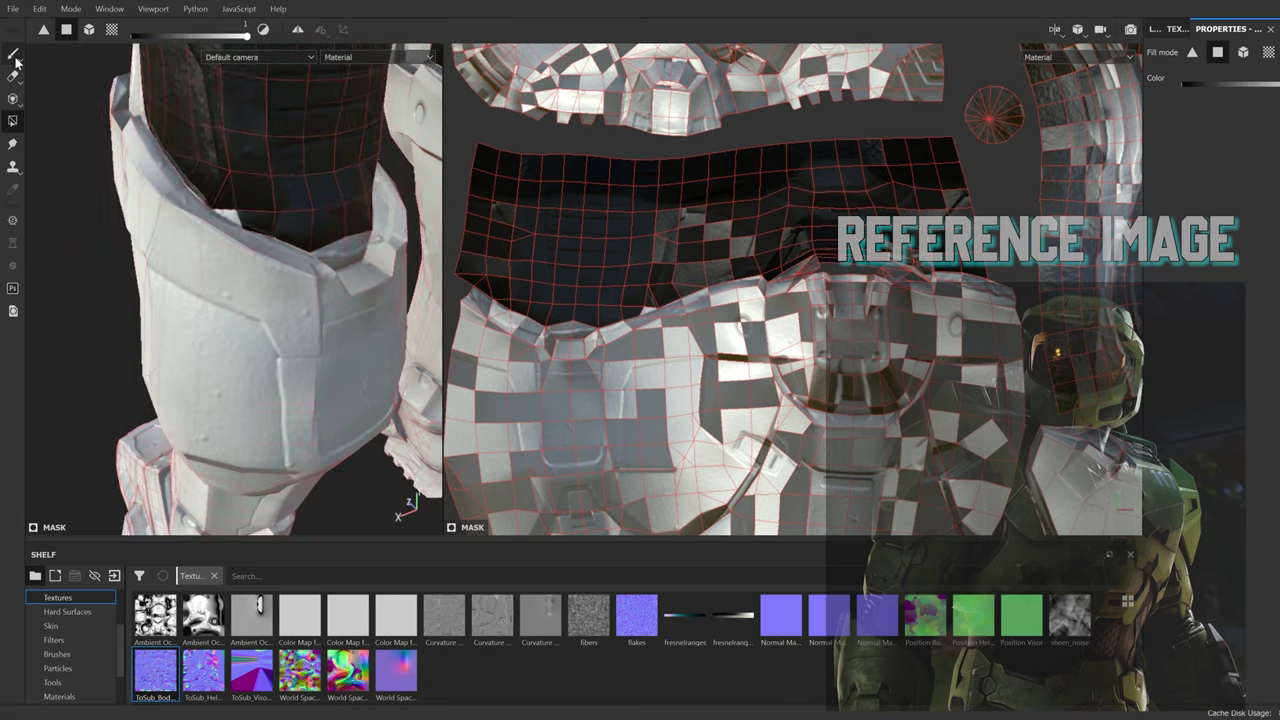
scroll(300, 360, "up", 5)
key("1")
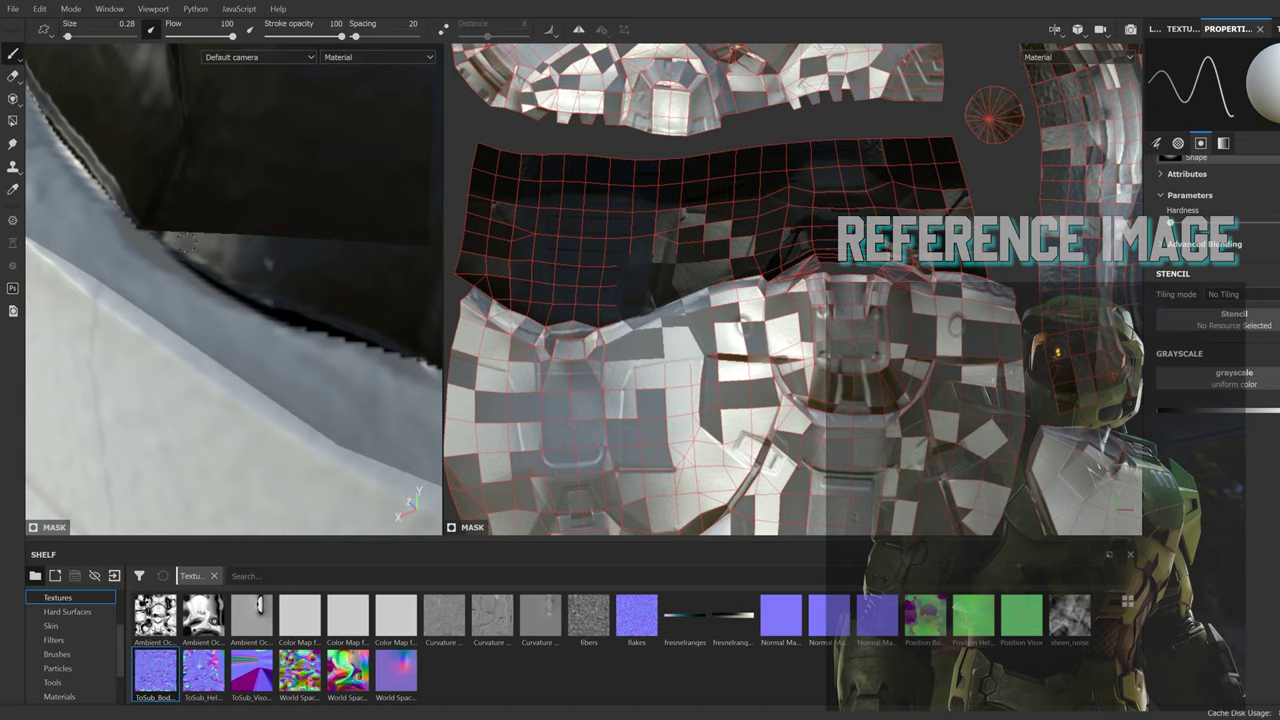
scroll(166, 218, "down", 5)
scroll(166, 218, "down", 2)
key("4")
middle_click_drag(166, 218, 300, 230)
scroll(557, 177, "down", 3)
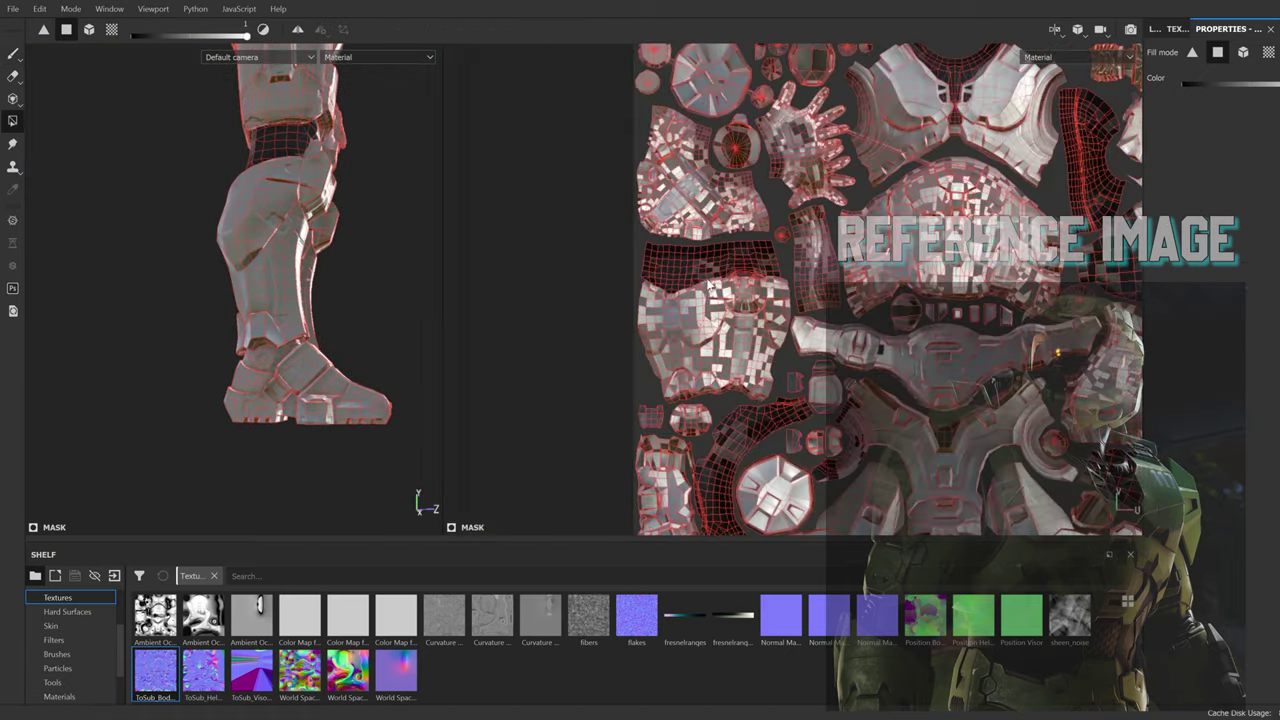
scroll(557, 177, "down", 2)
scroll(541, 226, "up", 5)
Step: Widen the 3D view and fill the knee armor's recessed polygons black
left_click_drag(541, 226, 998, 226)
middle_click_drag(643, 349, 701, 378)
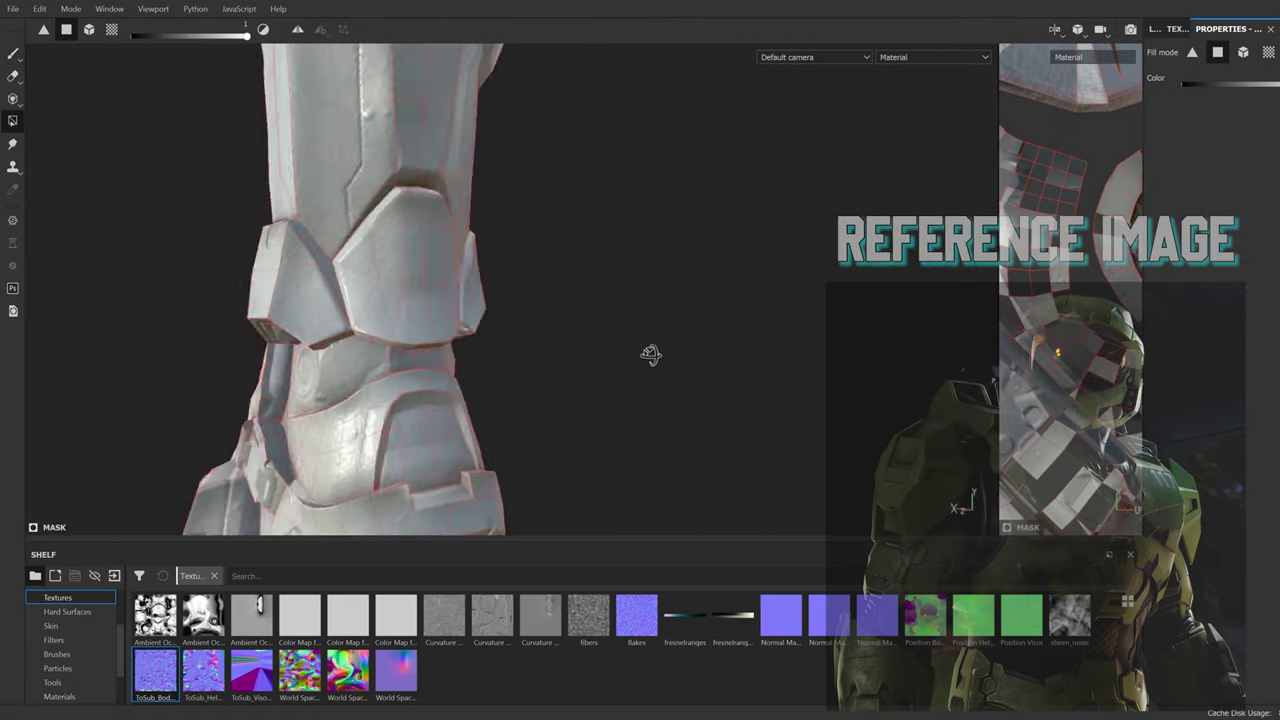
scroll(598, 363, "up", 3)
mouse_move(598, 363)
left_mouse_down()
mouse_move(557, 351)
mouse_move(305, 370)
left_mouse_up()
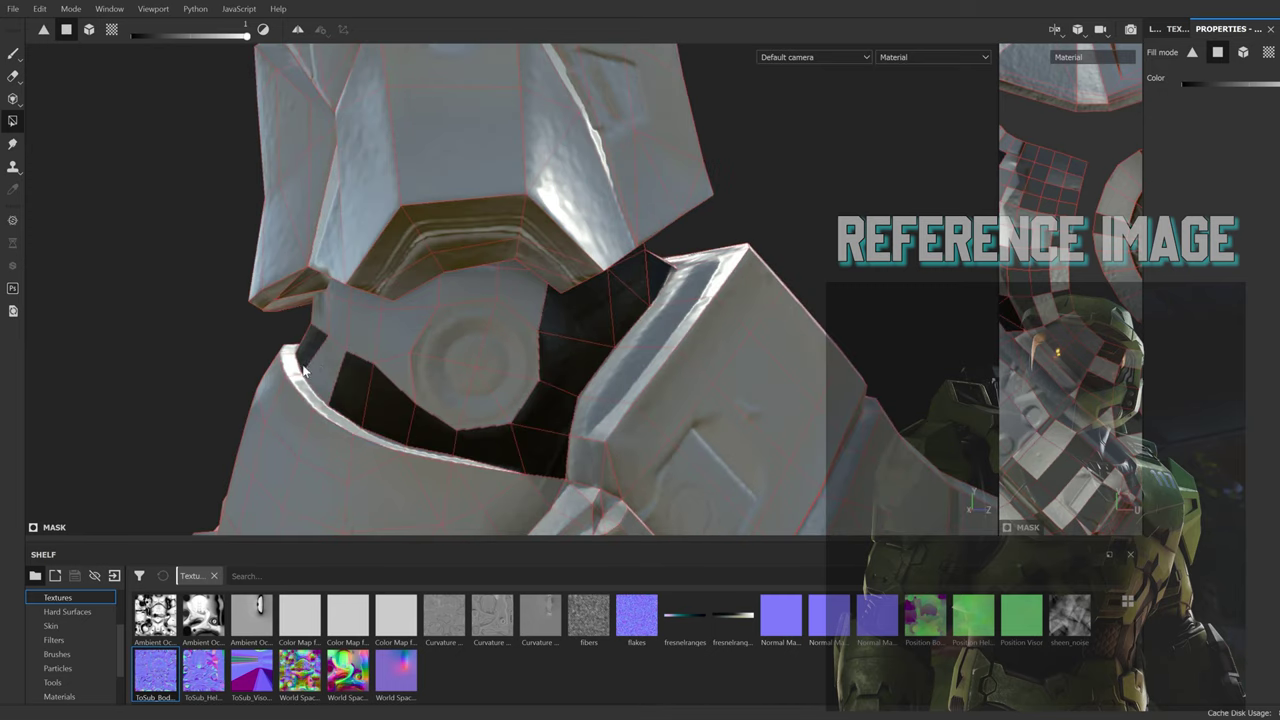
mouse_move(326, 318)
left_mouse_down()
mouse_move(393, 363)
mouse_move(516, 372)
mouse_move(497, 280)
mouse_move(445, 202)
mouse_move(420, 260)
mouse_move(340, 330)
mouse_move(523, 117)
mouse_move(206, 80)
mouse_move(548, 178)
mouse_move(653, 227)
mouse_move(446, 294)
mouse_move(312, 278)
mouse_move(623, 217)
mouse_move(400, 328)
mouse_move(300, 250)
mouse_move(200, 200)
left_mouse_up()
Step: Darken the upper-left UV island's polygons around the elbow joint with Polygon Fill
key("1")
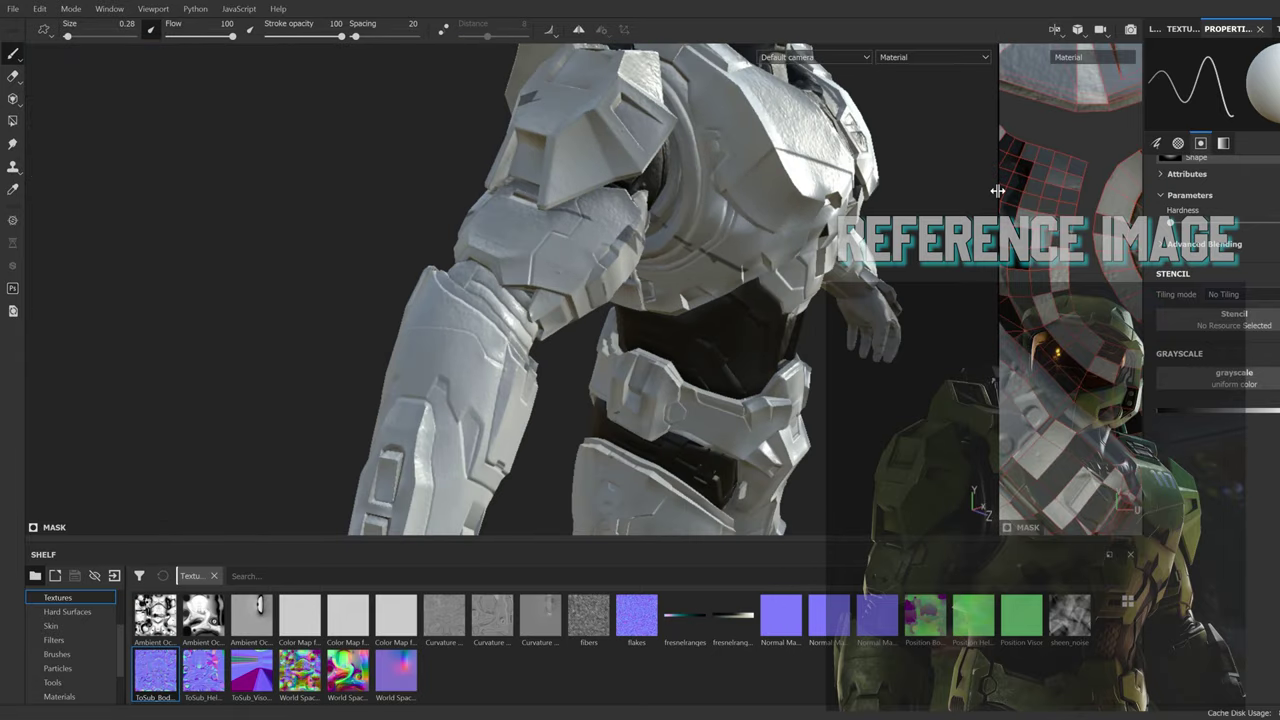
key("4")
scroll(822, 96, "up", 3)
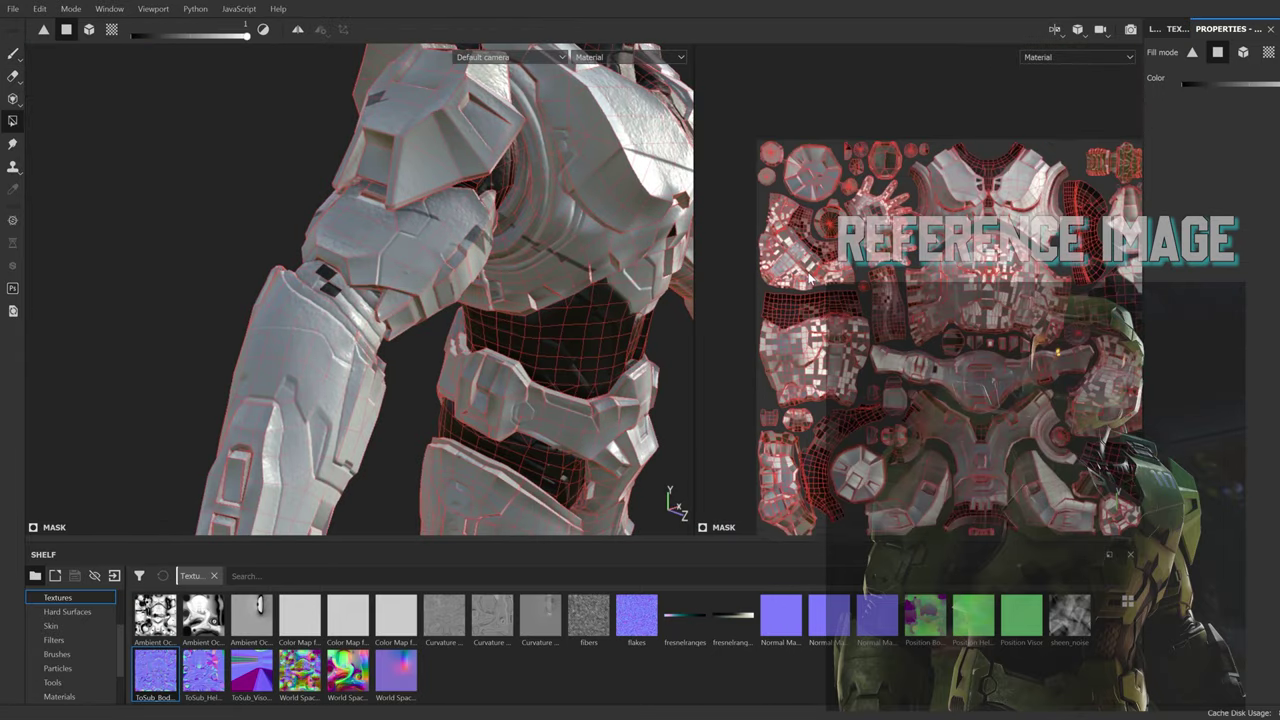
scroll(822, 96, "up", 3)
mouse_move(932, 102)
left_mouse_down()
mouse_move(846, 299)
mouse_move(930, 215)
mouse_move(740, 262)
mouse_move(943, 296)
mouse_move(786, 374)
left_mouse_up()
scroll(930, 215, "up", 1)
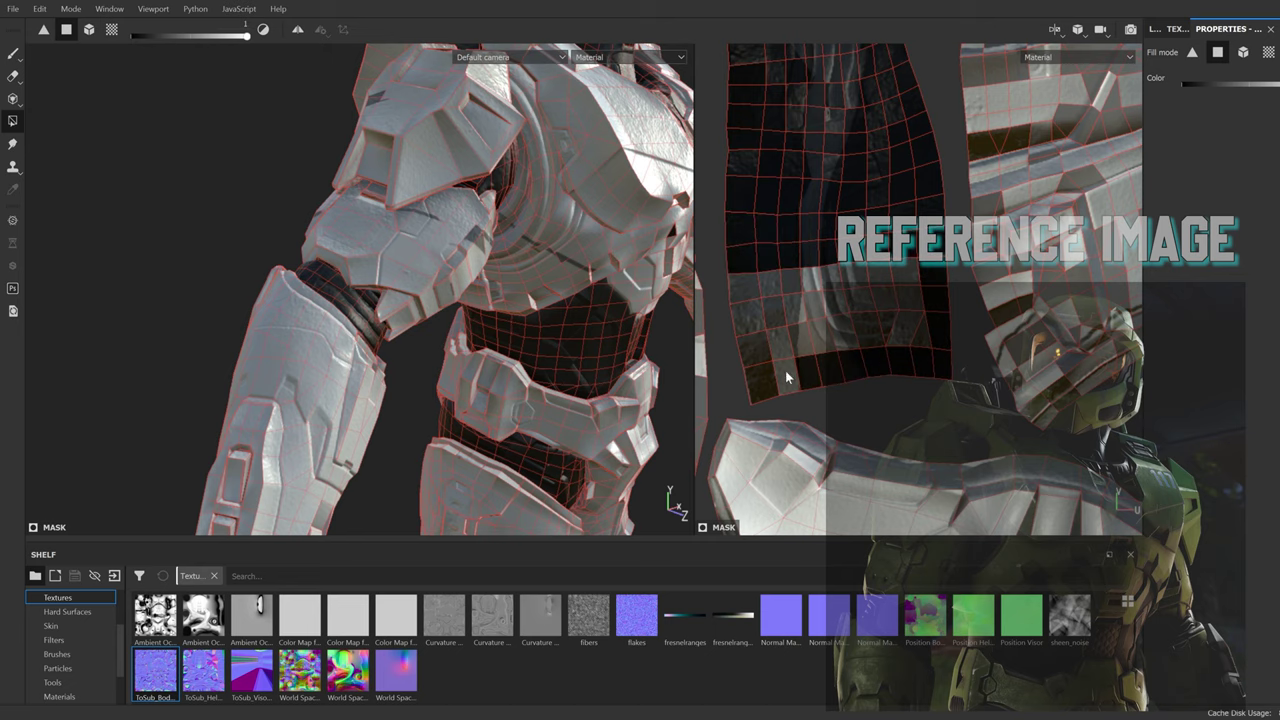
left_click_drag(817, 303, 908, 276)
scroll(890, 299, "down", 3)
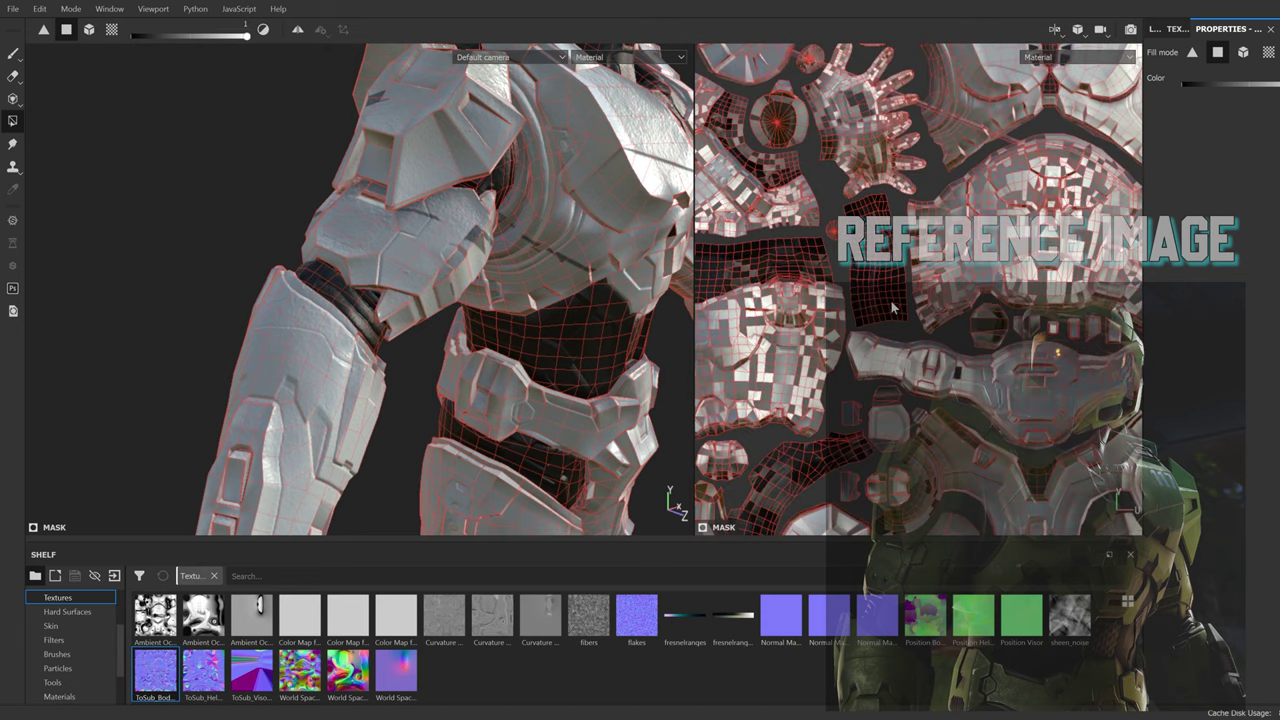
middle_click_drag(394, 377, 528, 314)
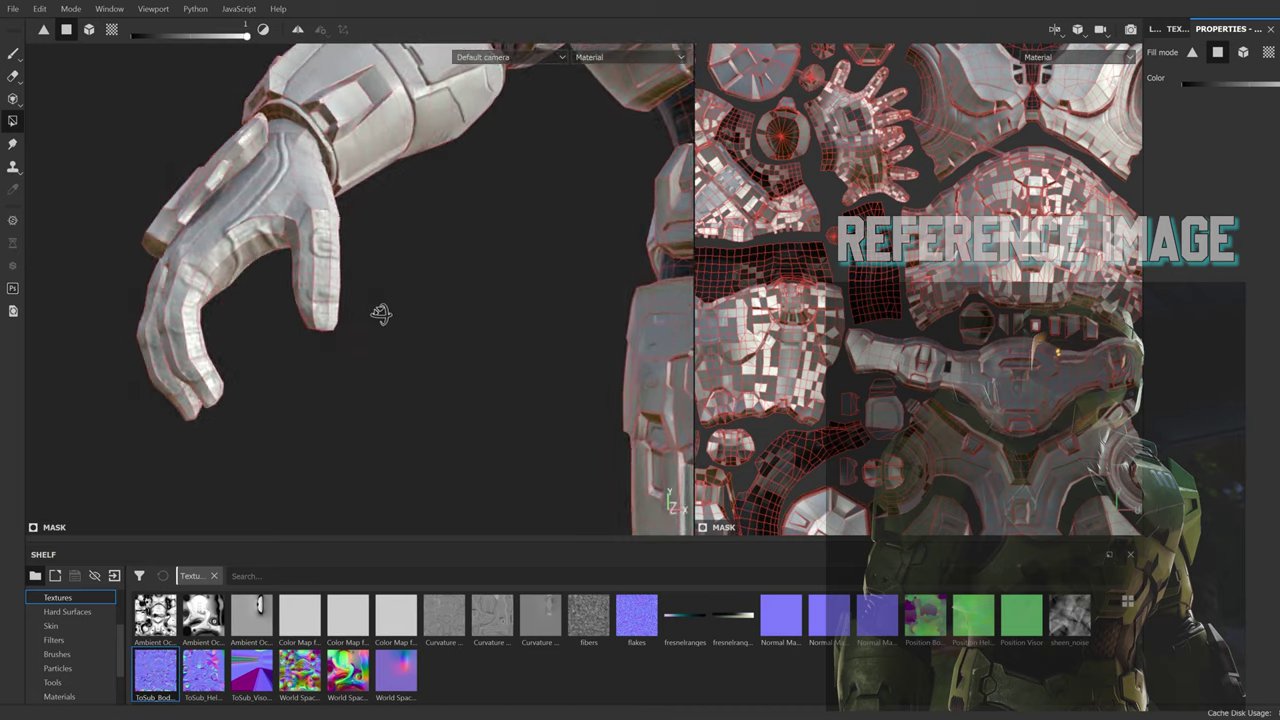
left_click_drag(528, 314, 380, 314, "alt")
scroll(900, 318, "down", 3)
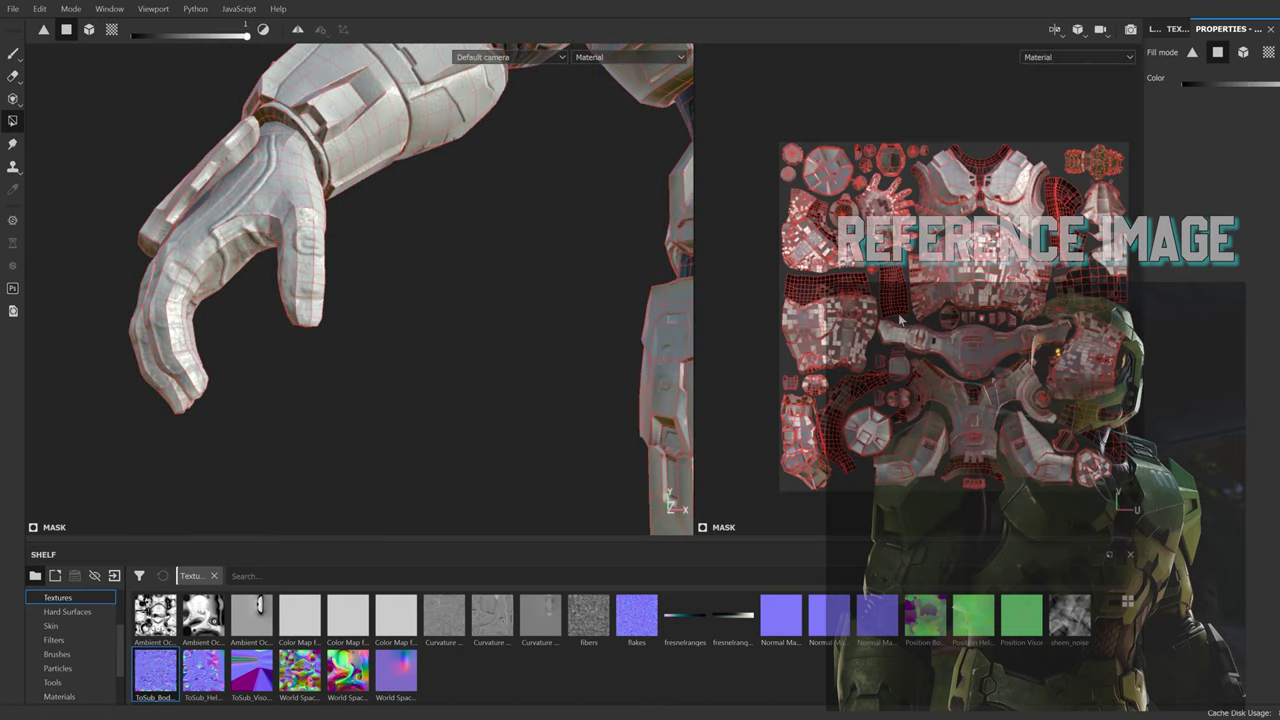
Step: Fill the glove's finger polygons dark in the UV view
left_click(312, 230)
scroll(856, 142, "up", 5)
mouse_move(856, 142)
left_mouse_down()
mouse_move(909, 262)
mouse_move(911, 120)
mouse_move(896, 202)
left_mouse_up()
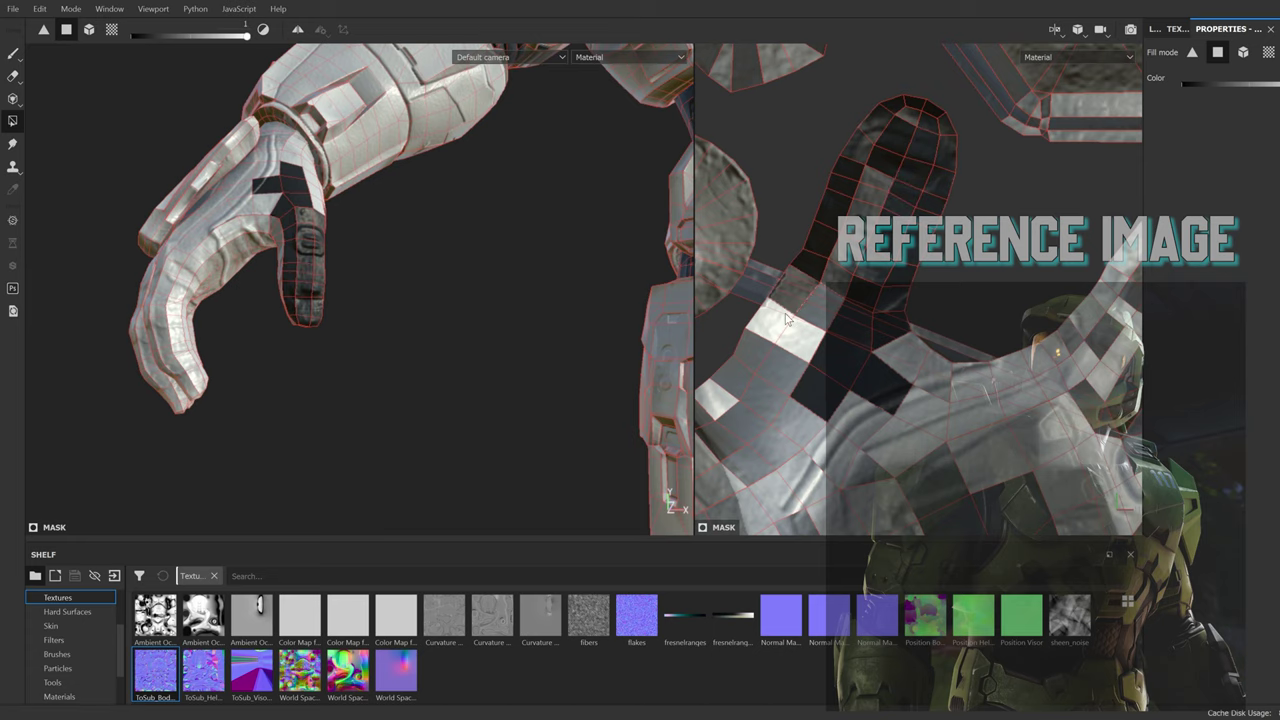
mouse_move(836, 283)
left_mouse_down()
mouse_move(775, 276)
mouse_move(709, 409)
left_mouse_up()
middle_click_drag(709, 409, 839, 269)
mouse_move(839, 270)
left_mouse_down()
mouse_move(940, 300)
mouse_move(800, 430)
mouse_move(1050, 260)
left_mouse_up()
mouse_move(1050, 260)
middle_mouse_down()
mouse_move(988, 192)
mouse_move(880, 320)
middle_mouse_up()
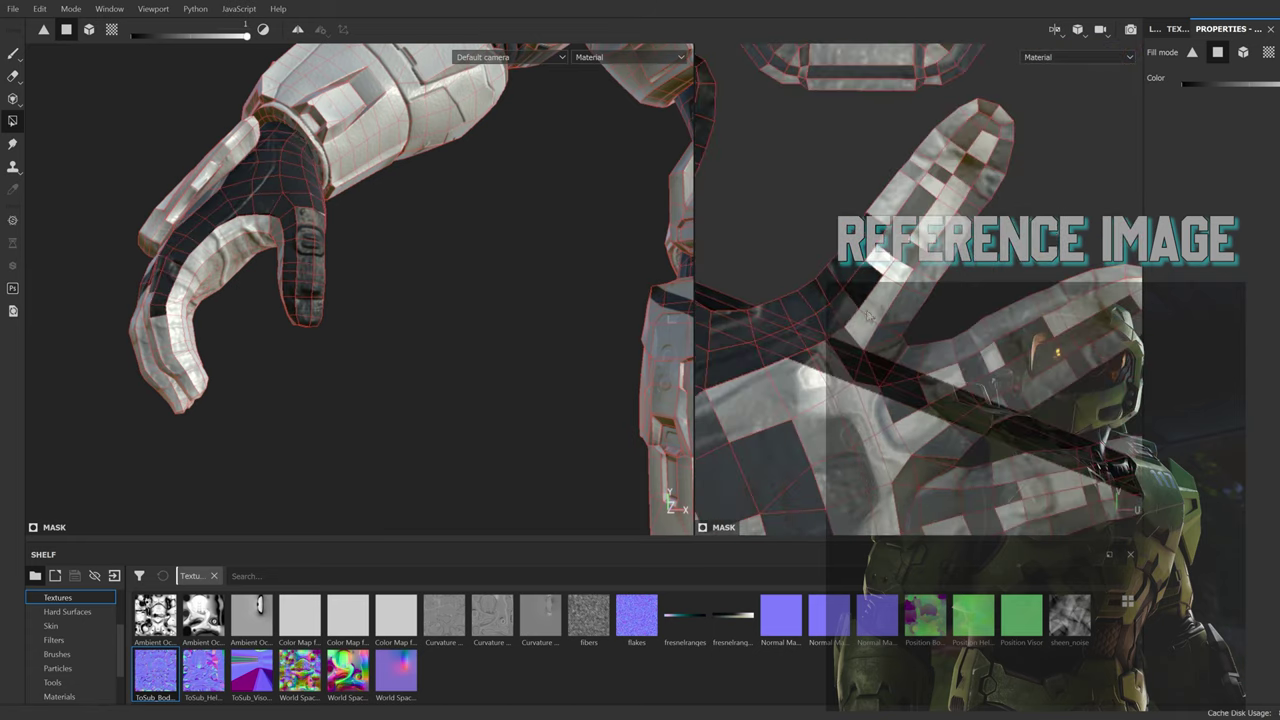
mouse_move(880, 320)
left_mouse_down()
mouse_move(871, 251)
mouse_move(985, 195)
mouse_move(953, 132)
mouse_move(990, 140)
left_mouse_up()
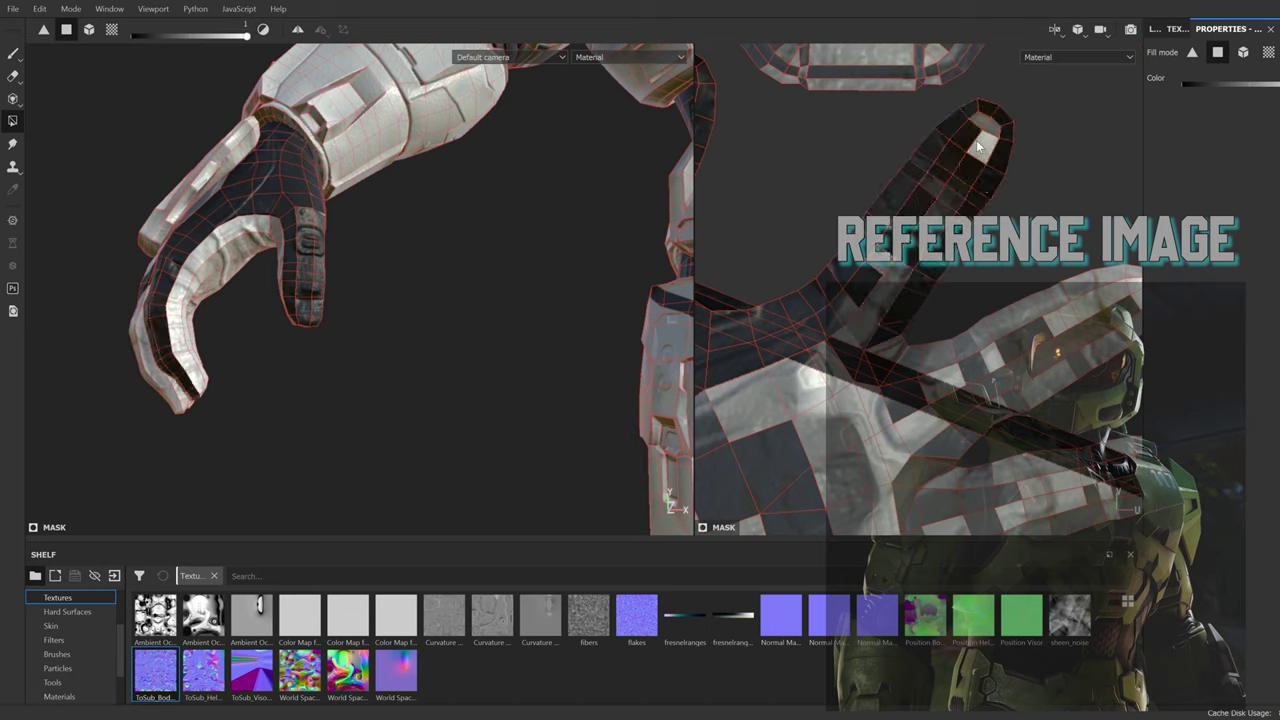
Step: Fill the fingertip and lower hand polygons dark
mouse_move(760, 440)
left_mouse_down()
mouse_move(983, 408)
mouse_move(1060, 370)
left_mouse_up()
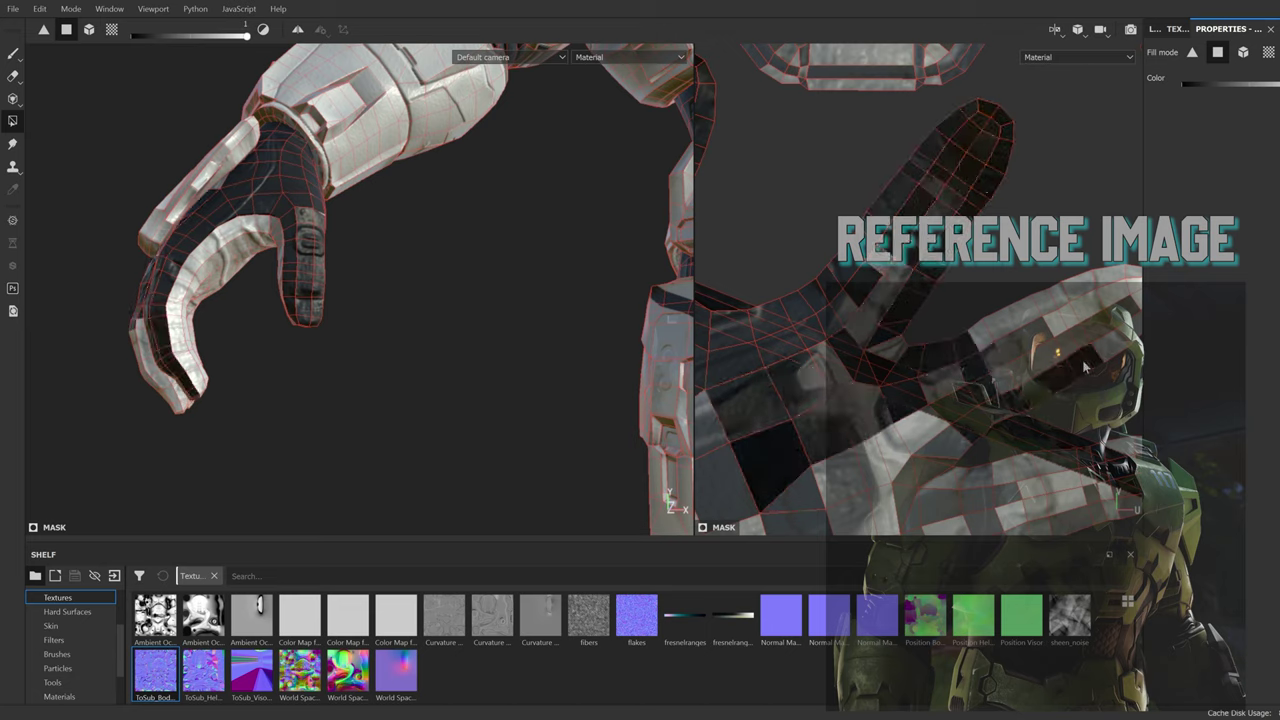
middle_click_drag(1060, 370, 1002, 384)
mouse_move(1002, 384)
left_mouse_down()
mouse_move(960, 350)
mouse_move(1078, 319)
left_mouse_up()
middle_click_drag(1078, 319, 958, 260)
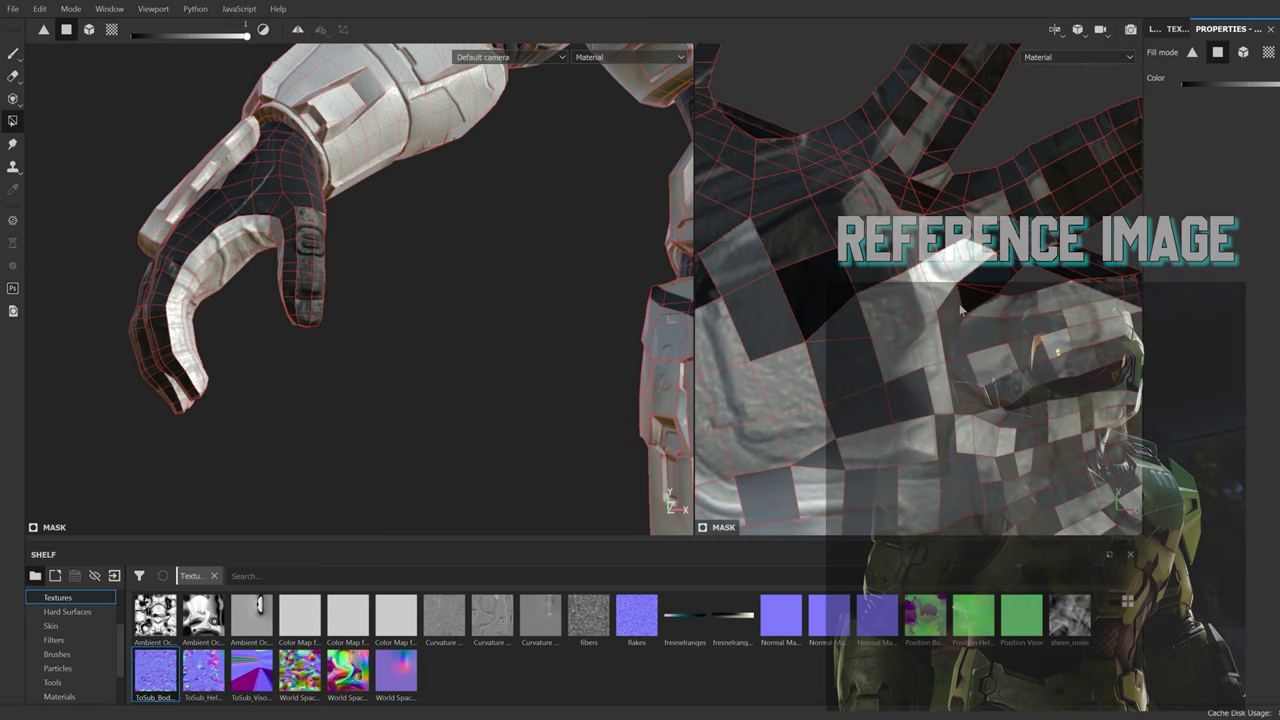
mouse_move(958, 260)
left_mouse_down()
mouse_move(975, 410)
mouse_move(1050, 300)
mouse_move(1080, 290)
left_mouse_up()
middle_click_drag(1080, 290, 868, 395)
left_click_drag(869, 396, 978, 361)
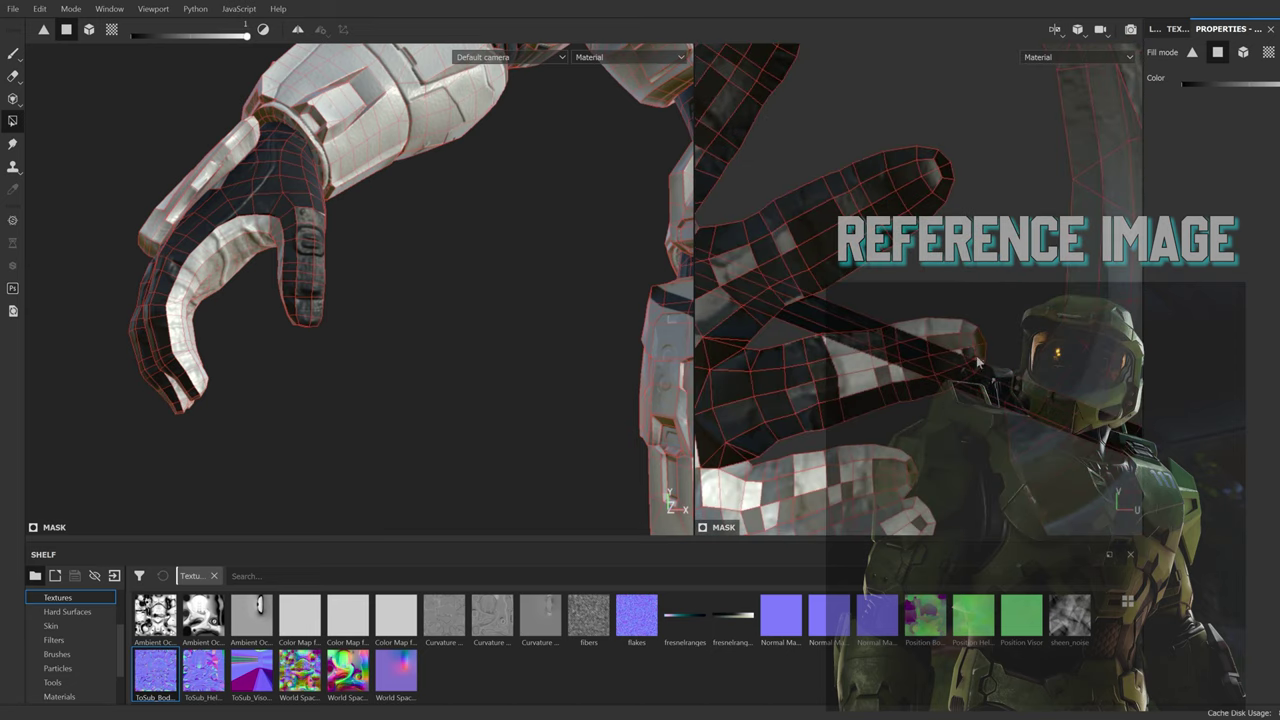
left_click_drag(885, 337, 913, 376)
Step: Darken the remaining light palm polygons row by row
scroll(886, 333, "up", 2)
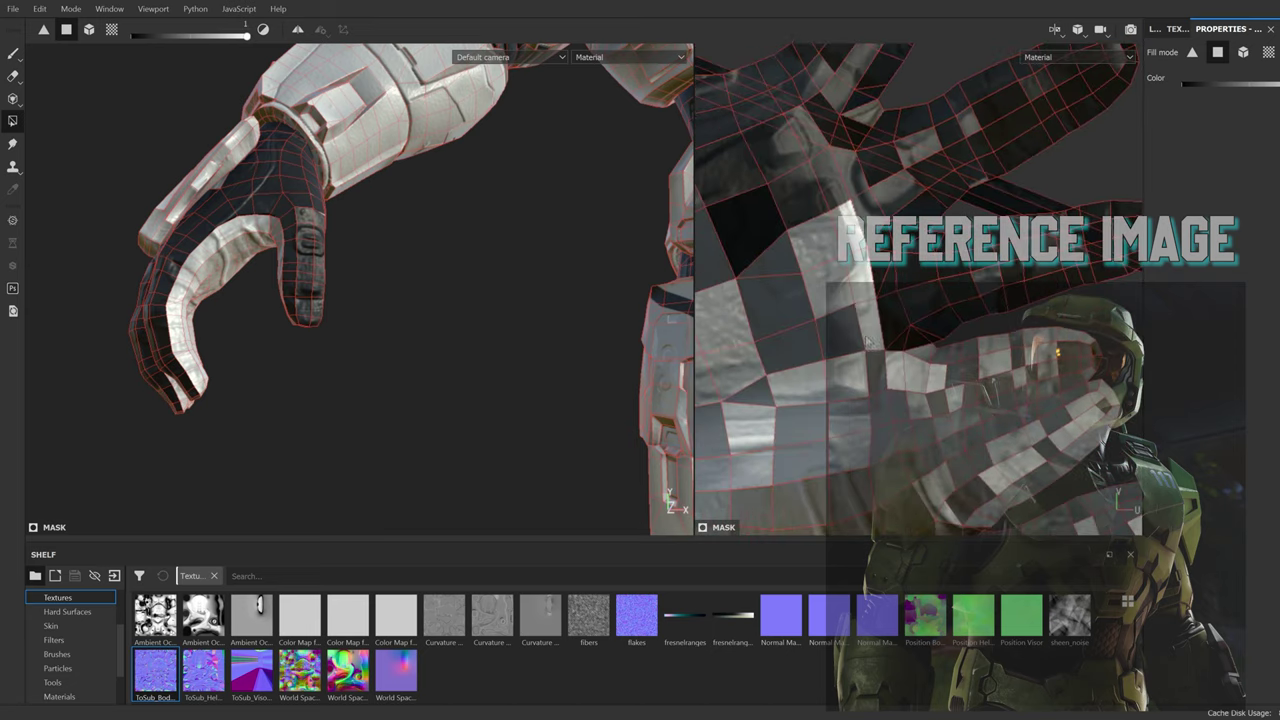
mouse_move(886, 333)
left_mouse_down()
mouse_move(802, 376)
mouse_move(915, 467)
mouse_move(918, 357)
mouse_move(1090, 345)
left_mouse_up()
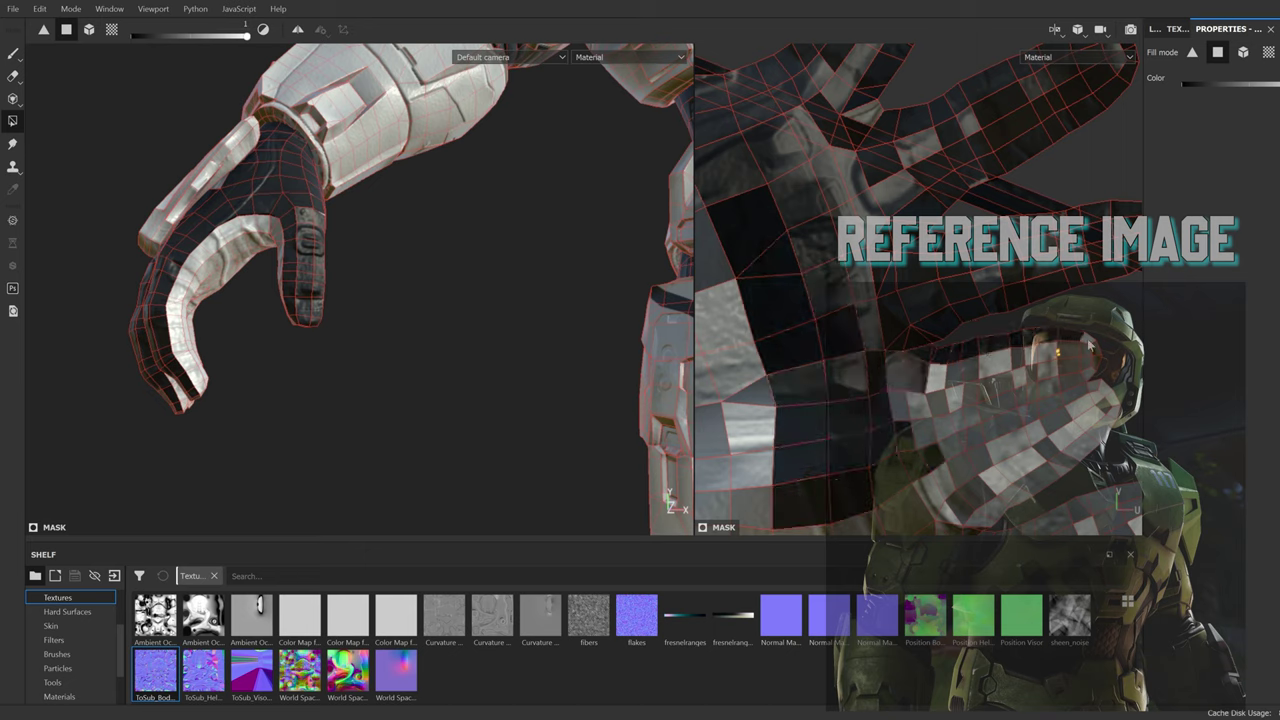
mouse_move(1113, 405)
left_mouse_down()
mouse_move(1040, 480)
mouse_move(975, 440)
mouse_move(1060, 355)
mouse_move(1104, 402)
mouse_move(1020, 450)
mouse_move(1000, 400)
mouse_move(930, 400)
left_mouse_up()
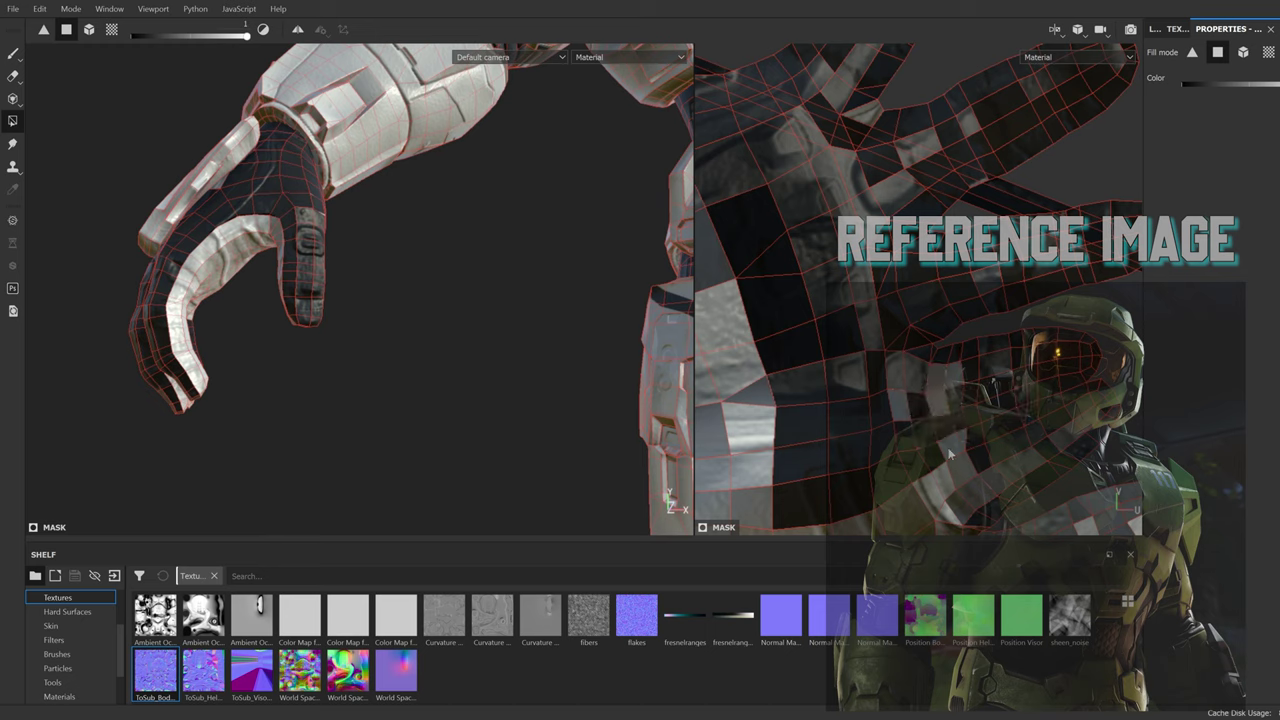
scroll(938, 372, "down", 1)
scroll(938, 372, "down", 1)
mouse_move(800, 360)
left_mouse_down()
mouse_move(880, 330)
mouse_move(1060, 304)
mouse_move(910, 380)
mouse_move(1020, 290)
mouse_move(860, 480)
mouse_move(940, 400)
mouse_move(990, 400)
mouse_move(1040, 330)
mouse_move(920, 350)
mouse_move(1060, 340)
left_mouse_up()
scroll(1060, 304, "down", 1)
scroll(965, 347, "up", 1)
scroll(1040, 330, "down", 1)
mouse_move(1060, 340)
left_mouse_down()
mouse_move(1005, 398)
mouse_move(880, 360)
mouse_move(960, 400)
mouse_move(880, 460)
left_mouse_up()
middle_click_drag(968, 527, 968, 437)
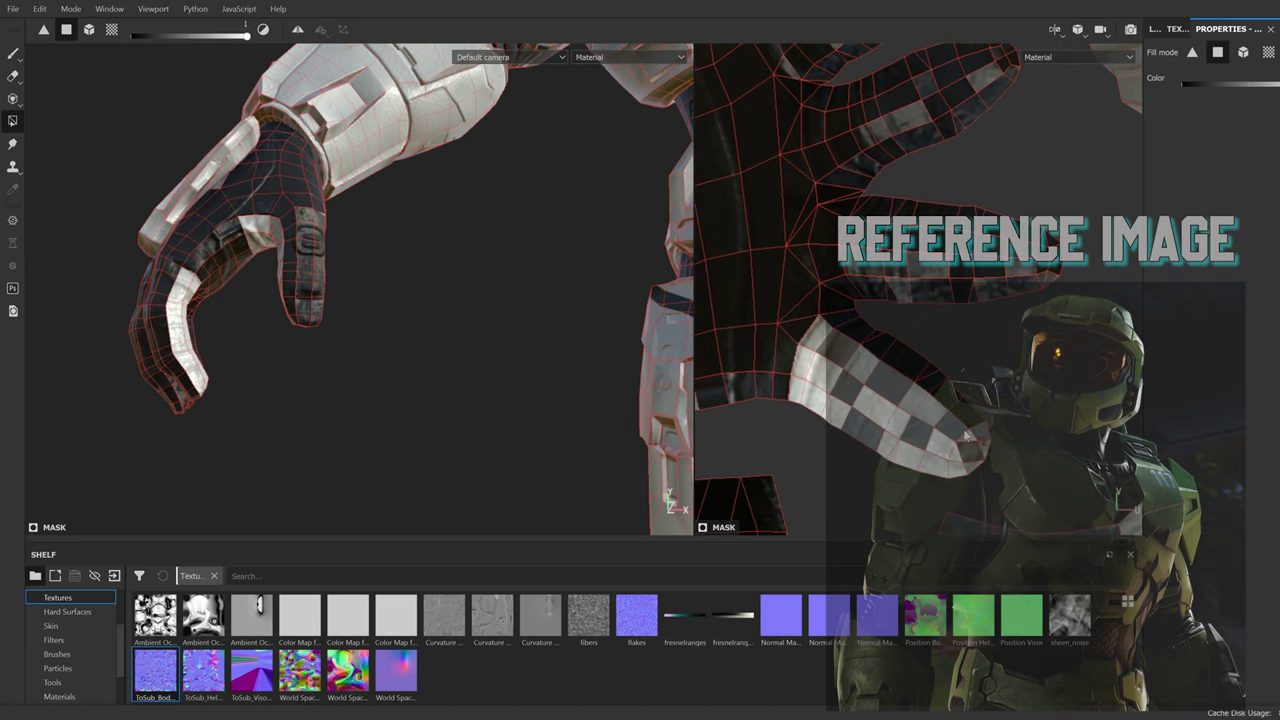
mouse_move(975, 471)
left_mouse_down()
mouse_move(840, 410)
mouse_move(795, 320)
mouse_move(960, 450)
left_mouse_up()
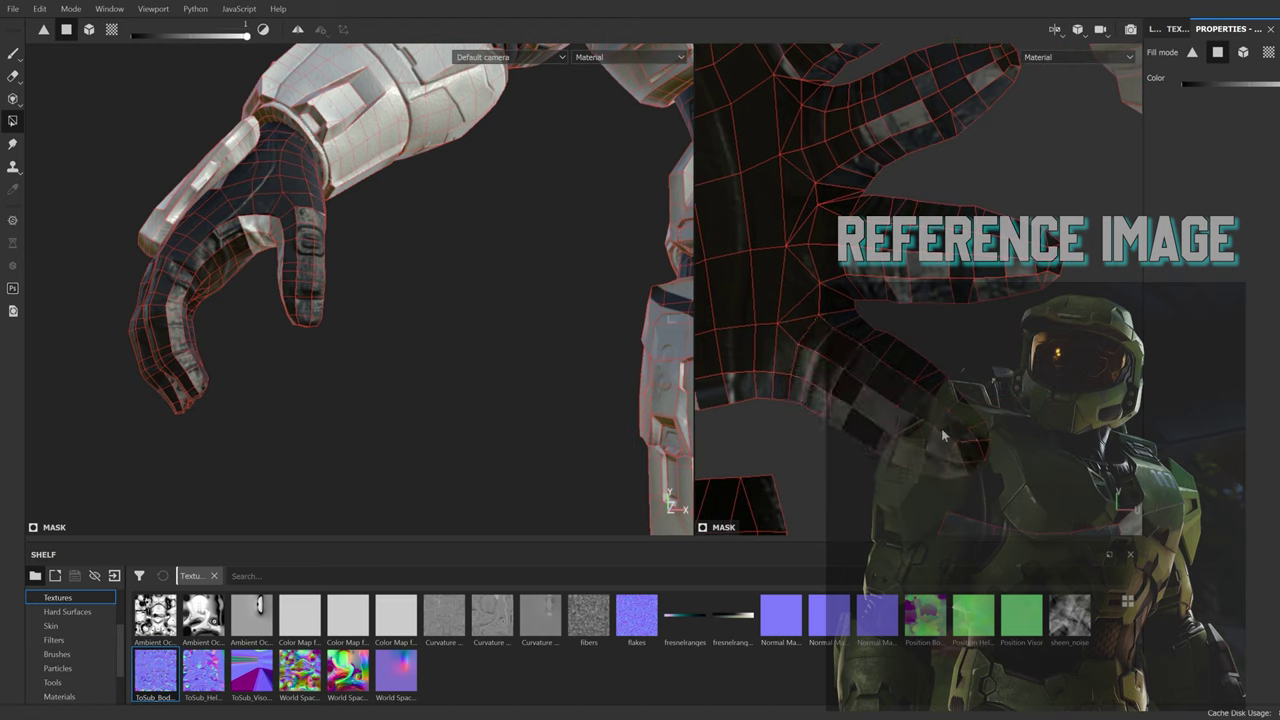
Step: Fill the thumb area polygons dark
scroll(960, 450, "up", 2)
middle_click_drag(703, 383, 807, 389)
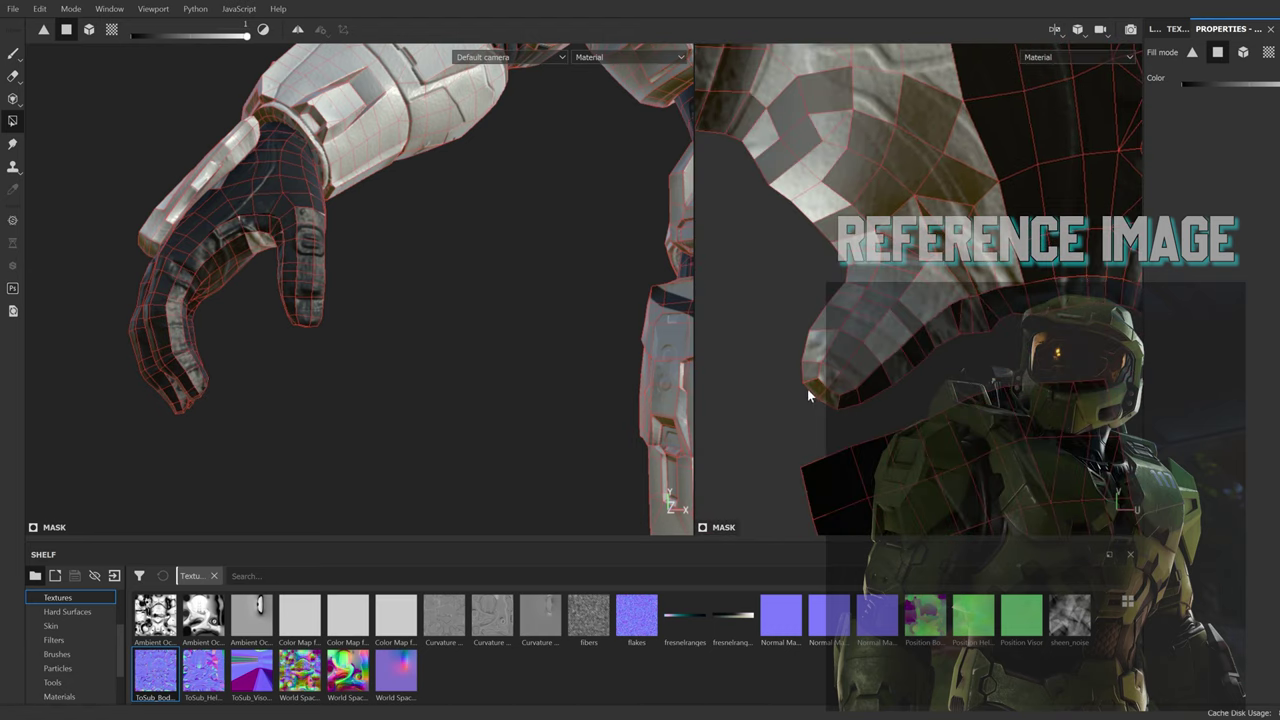
mouse_move(807, 389)
left_mouse_down()
mouse_move(835, 290)
mouse_move(768, 96)
mouse_move(908, 254)
left_mouse_up()
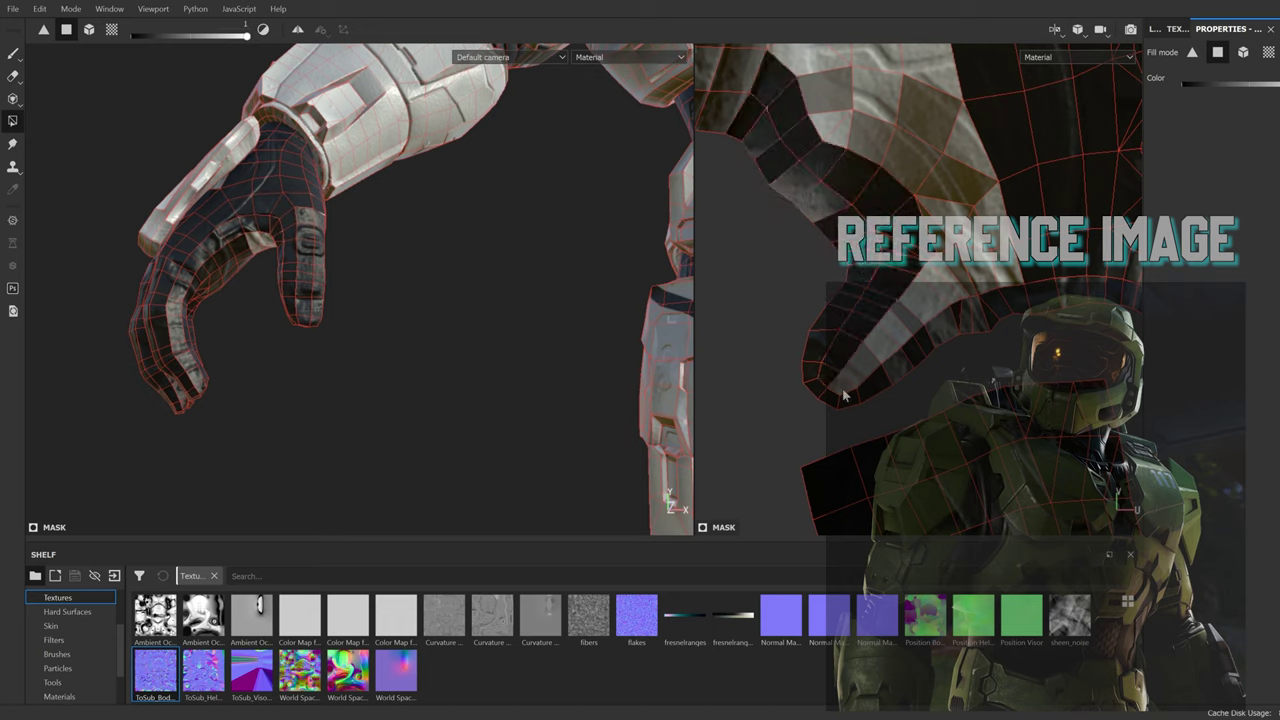
mouse_move(843, 396)
left_mouse_down()
mouse_move(960, 275)
mouse_move(990, 200)
left_mouse_up()
middle_click_drag(906, 184, 920, 250)
mouse_move(920, 250)
left_mouse_down()
mouse_move(812, 260)
mouse_move(914, 152)
mouse_move(970, 300)
mouse_move(900, 250)
mouse_move(880, 368)
mouse_move(830, 215)
mouse_move(870, 300)
left_mouse_up()
scroll(915, 153, "down", 2)
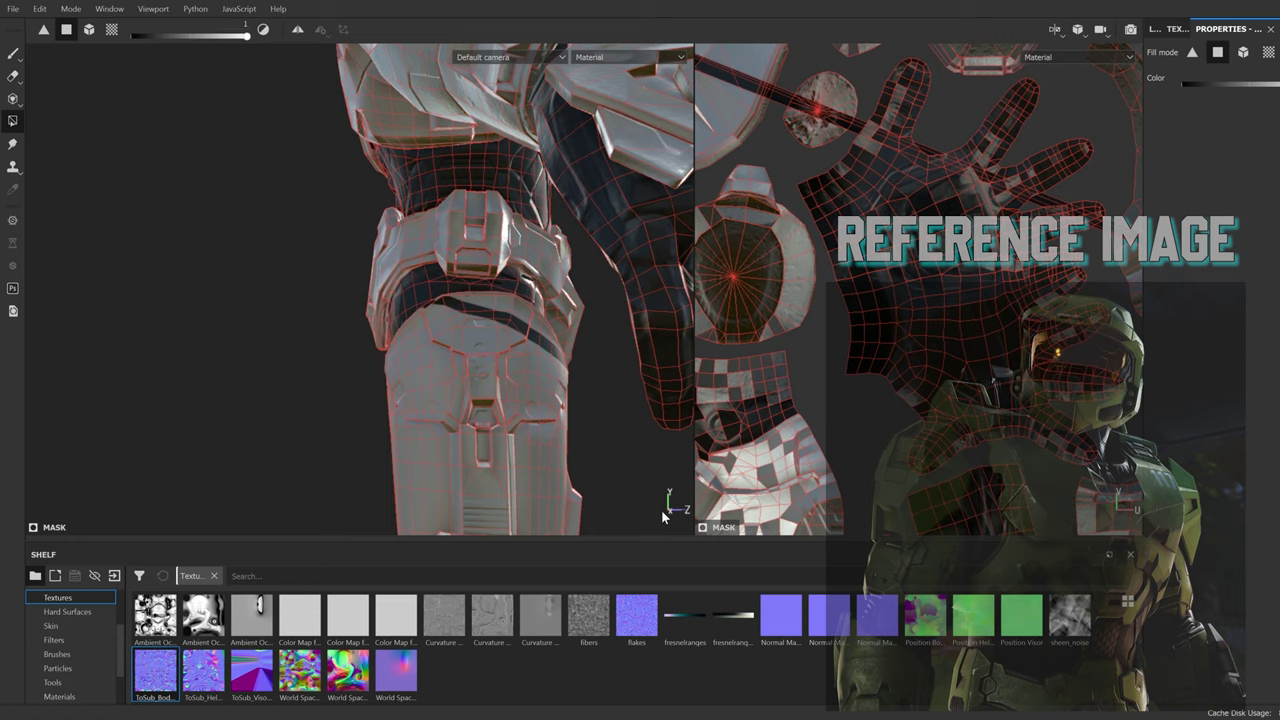
Step: Frame the whole Master Chief model in the viewport and return to the paint brush
scroll(663, 516, "up", 2)
scroll(781, 87, "down", 3)
scroll(463, 258, "down", 3)
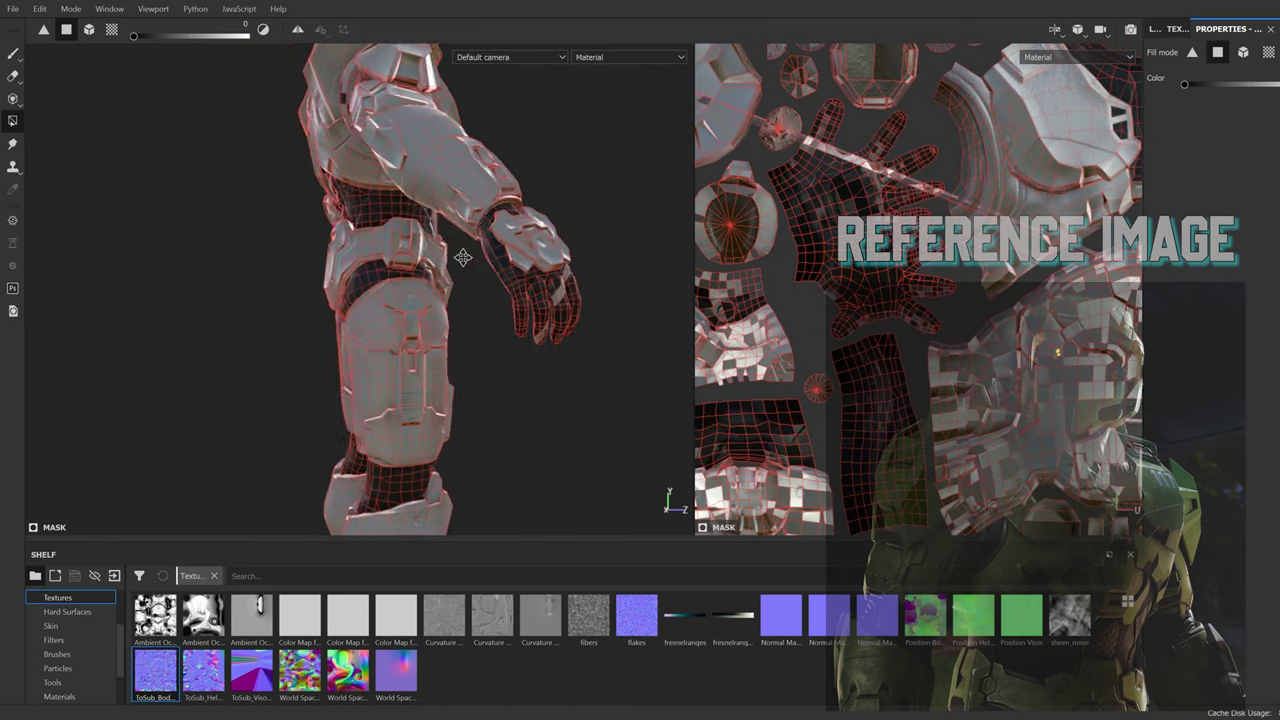
scroll(463, 258, "up", 5)
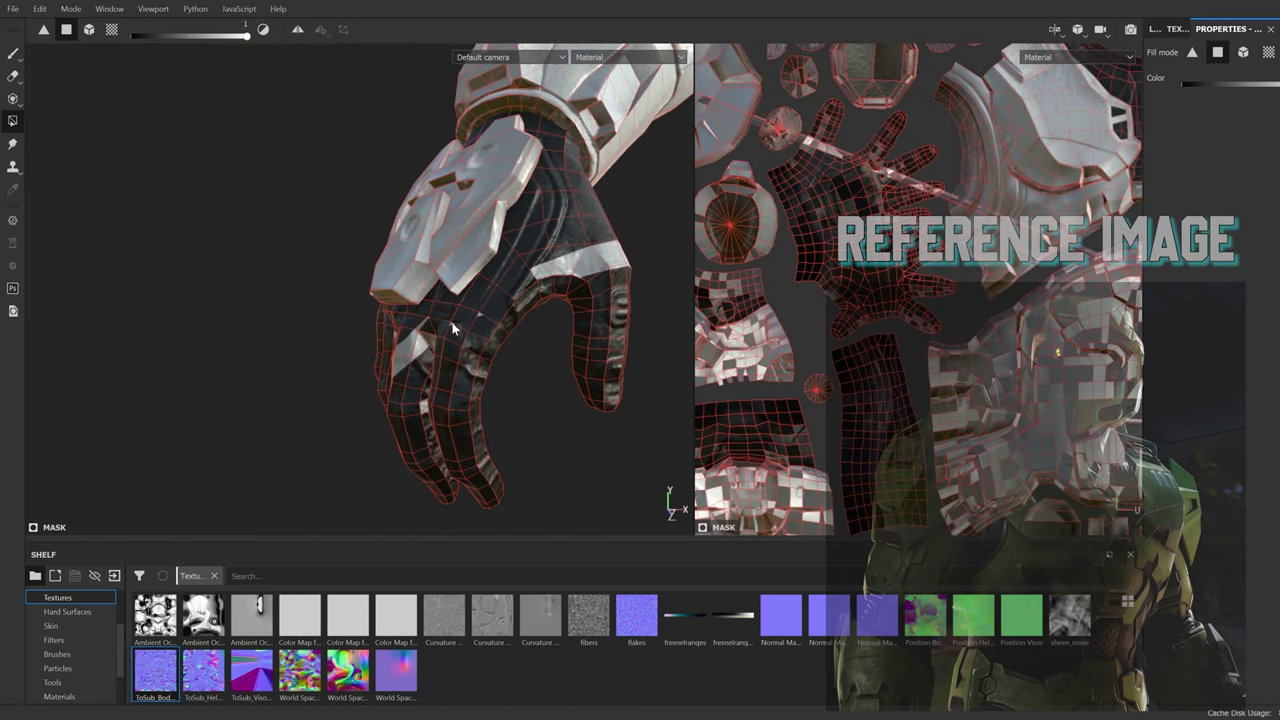
scroll(452, 322, "up", 3)
mouse_move(529, 356)
left_mouse_down("alt")
mouse_move(602, 359)
mouse_move(523, 371)
mouse_move(509, 406)
mouse_move(462, 387)
mouse_move(717, 287)
mouse_move(440, 243)
mouse_move(600, 220)
left_mouse_up("alt")
key("f")
key("1")
Step: In the Body texture set, move Fiberglass Worn above the Plastic Armor group and select it
left_click(1183, 29)
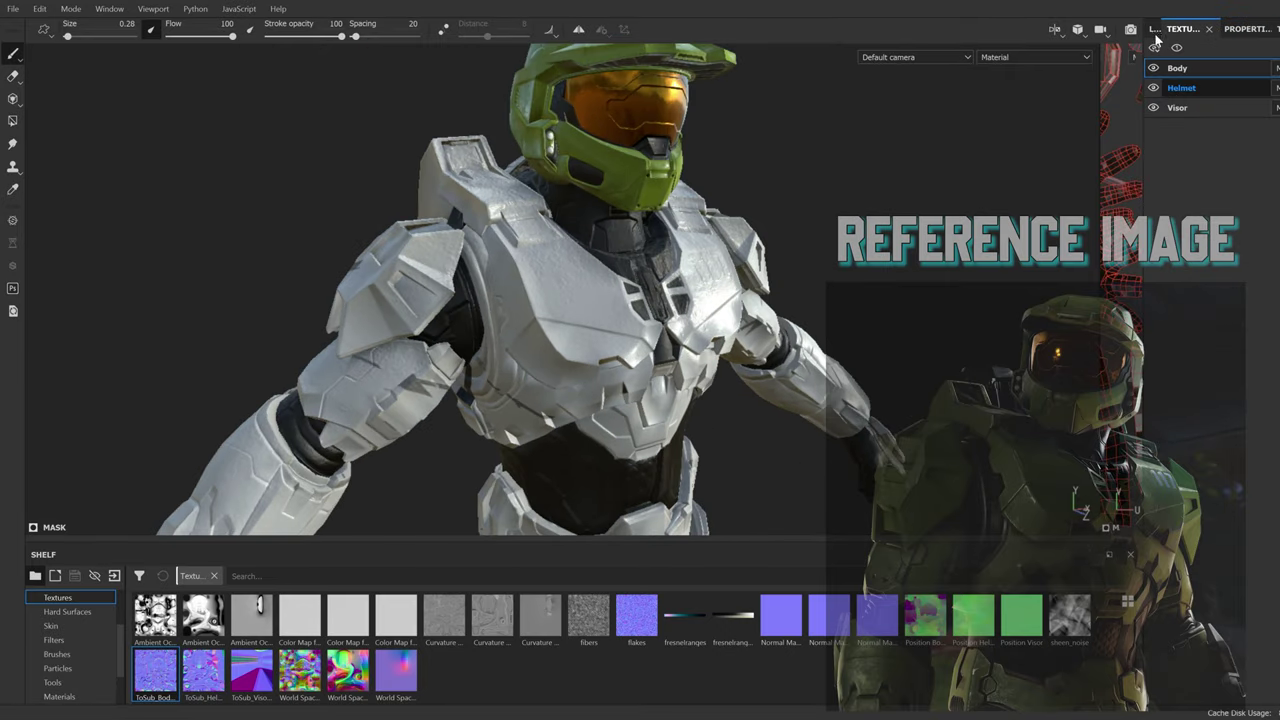
left_click(1155, 29)
left_click(1190, 29)
left_click(1177, 68)
left_click(1155, 29)
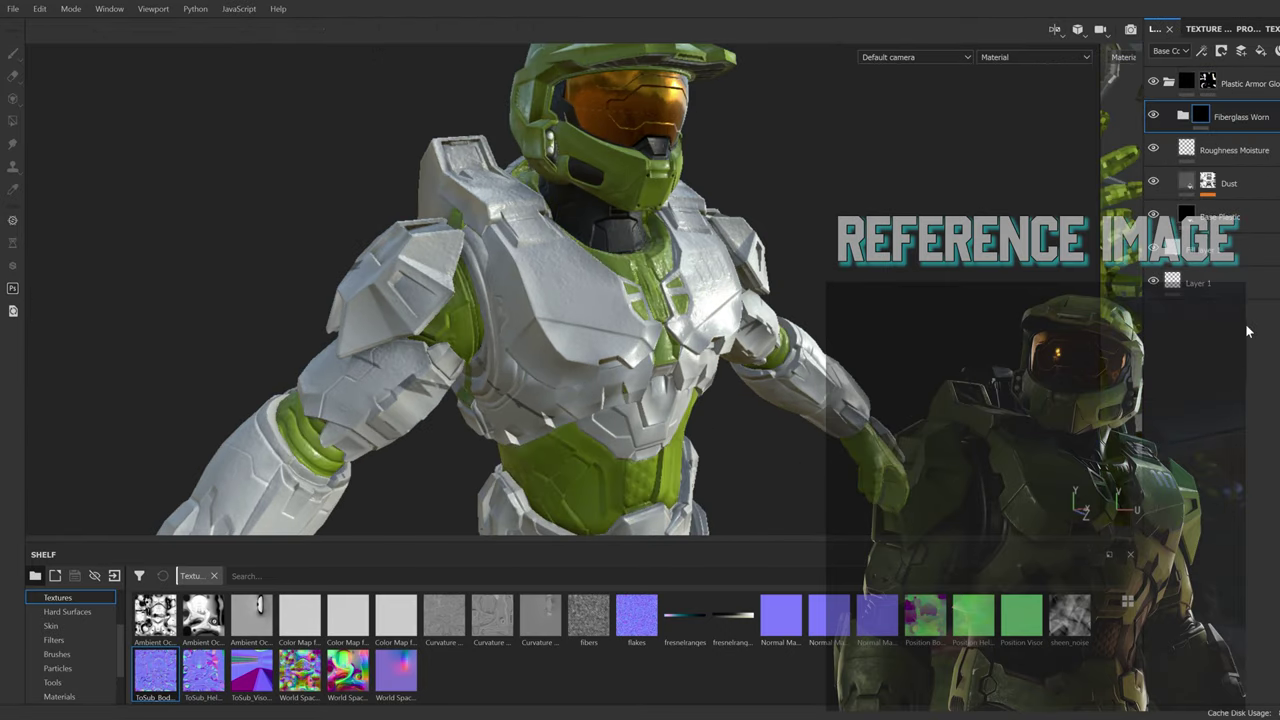
left_click_drag(1172, 86, 1214, 125)
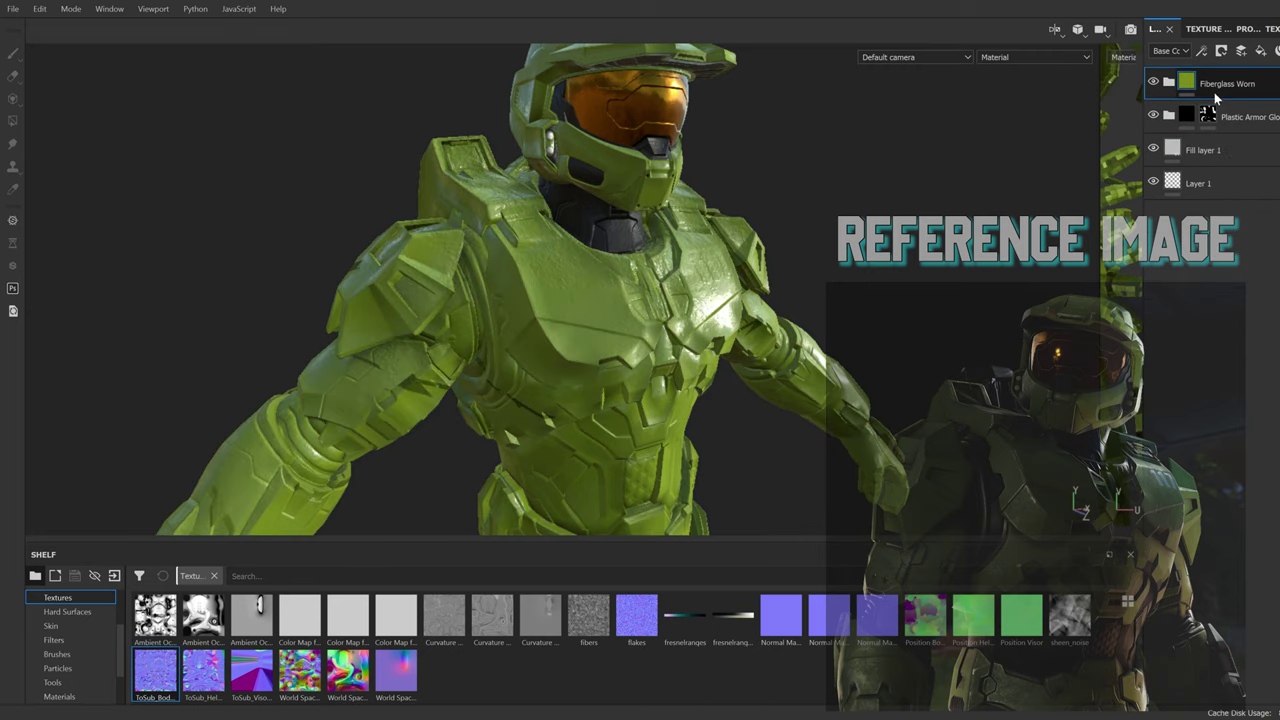
left_click(1240, 83)
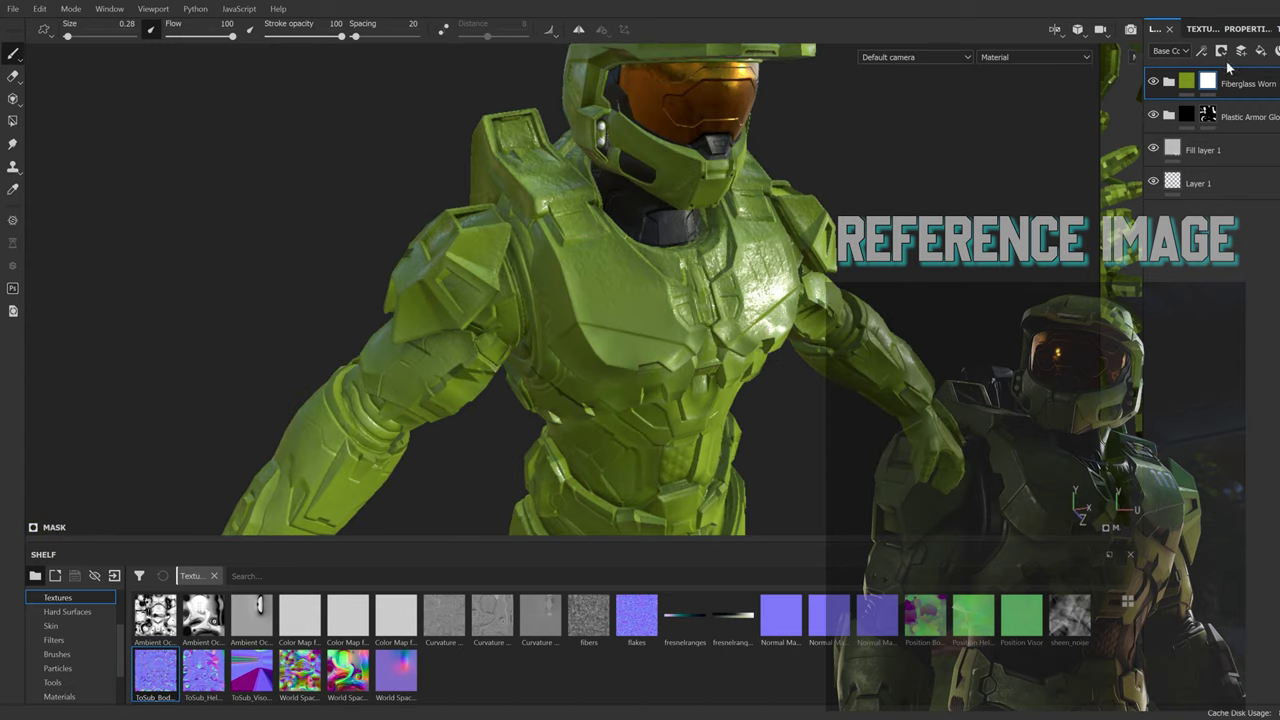
Step: Switch to Polygon Fill on the Fiberglass Worn mask and orbit toward the green chest plate
key("4")
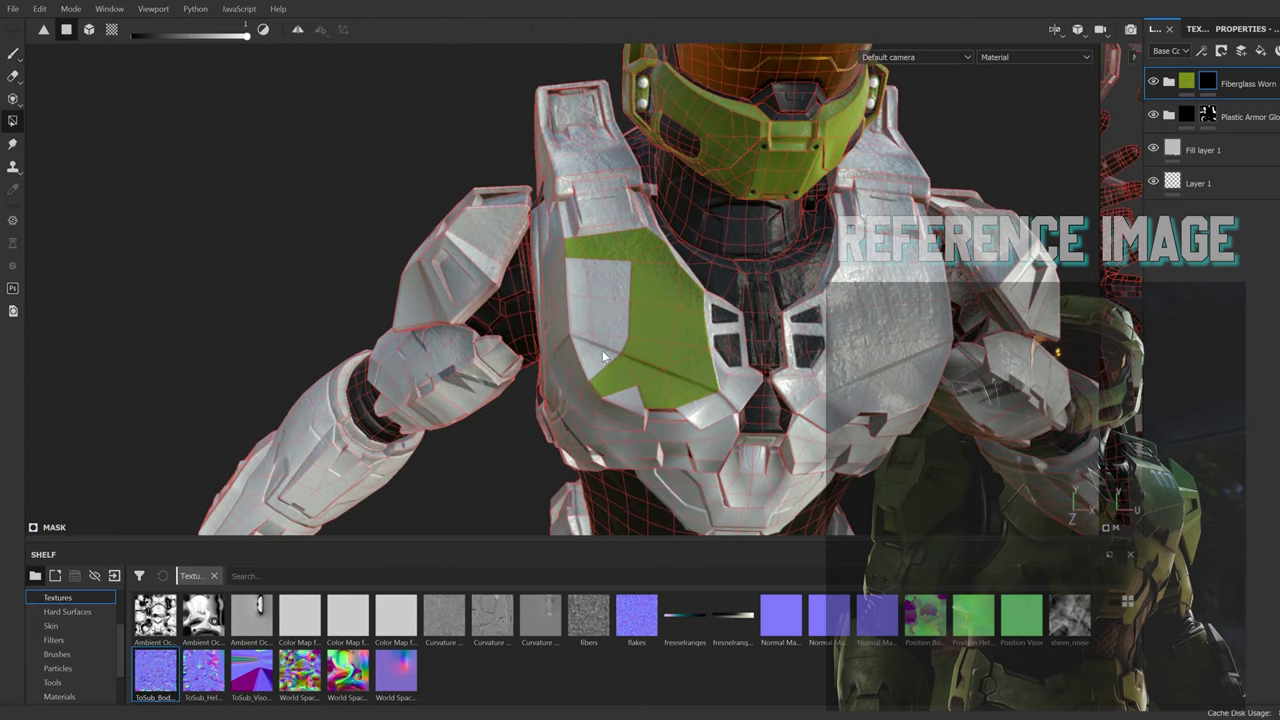
left_click_drag(604, 356, 644, 390, "alt")
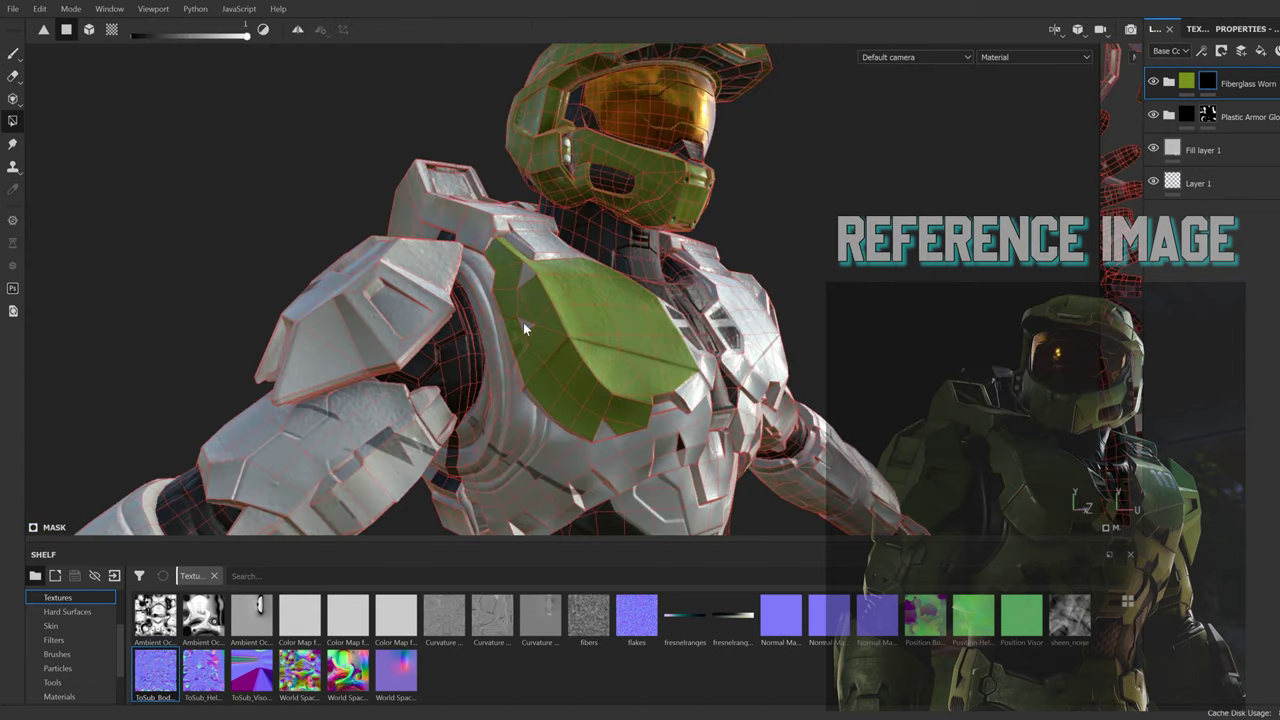
left_click_drag(523, 322, 537, 298, "alt")
scroll(548, 272, "up", 3)
left_click_drag(597, 342, 535, 175, "alt")
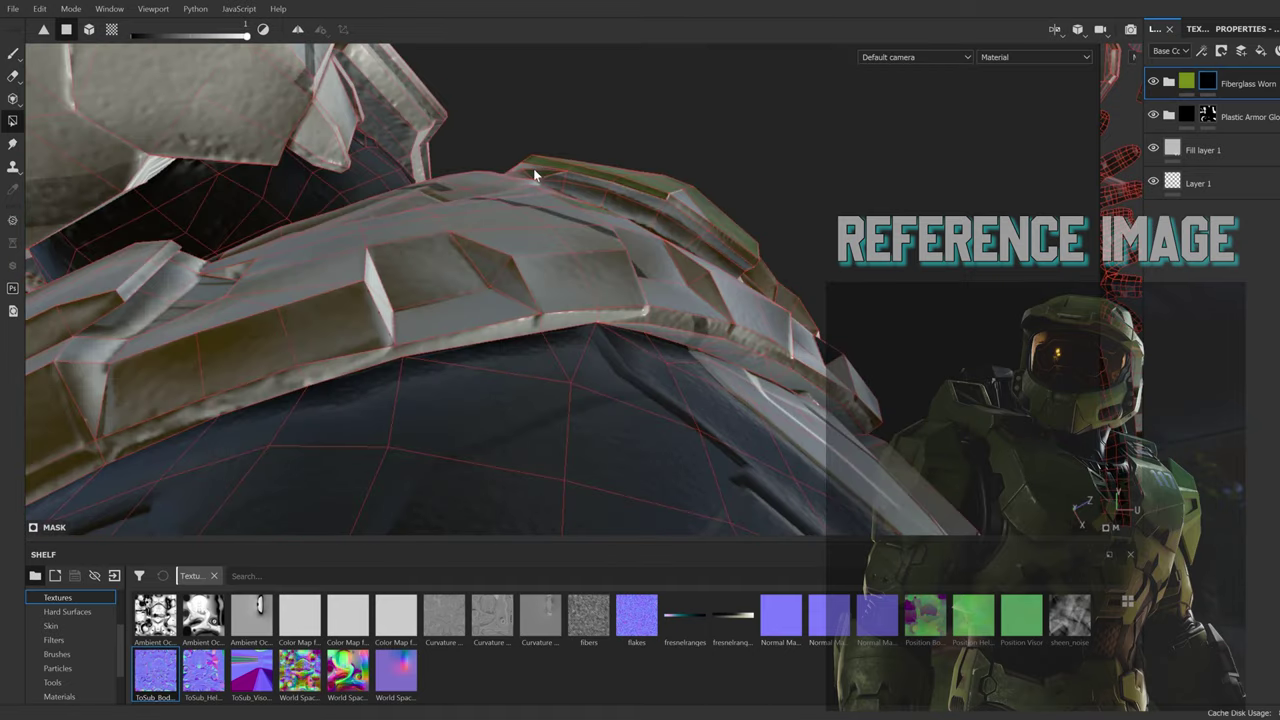
left_click_drag(708, 244, 663, 307, "alt")
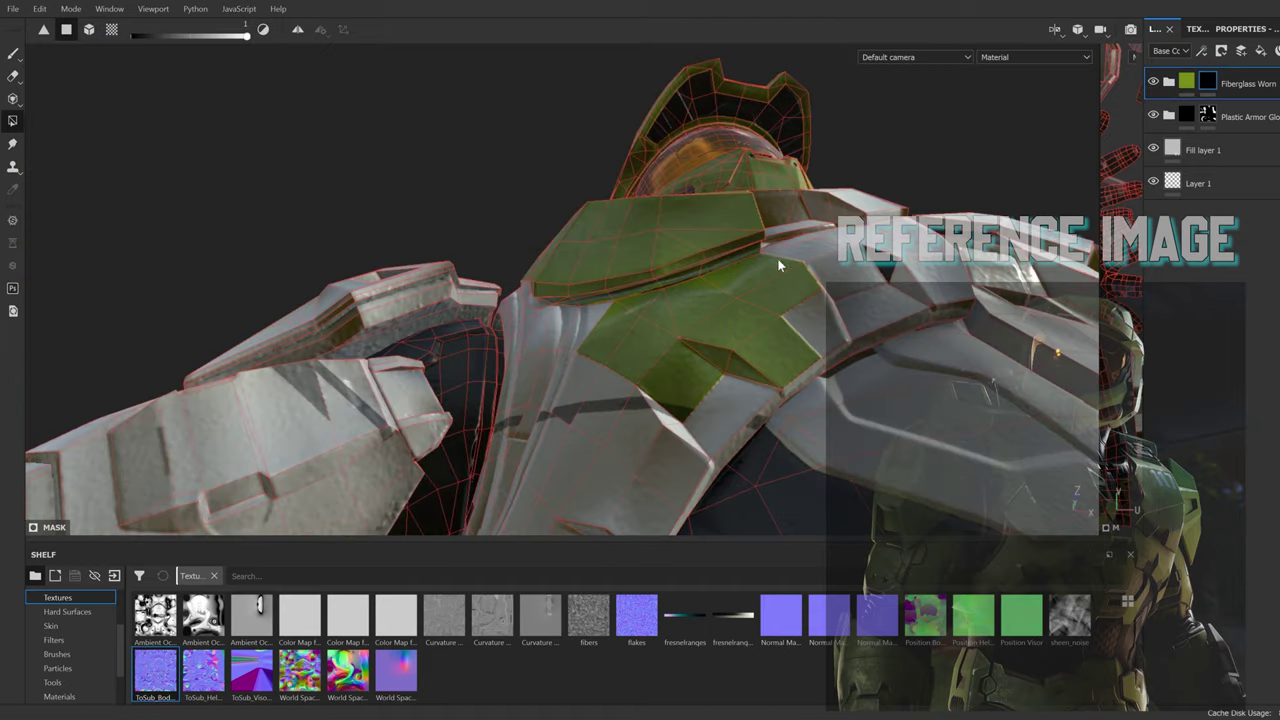
left_click_drag(698, 408, 666, 343, "alt")
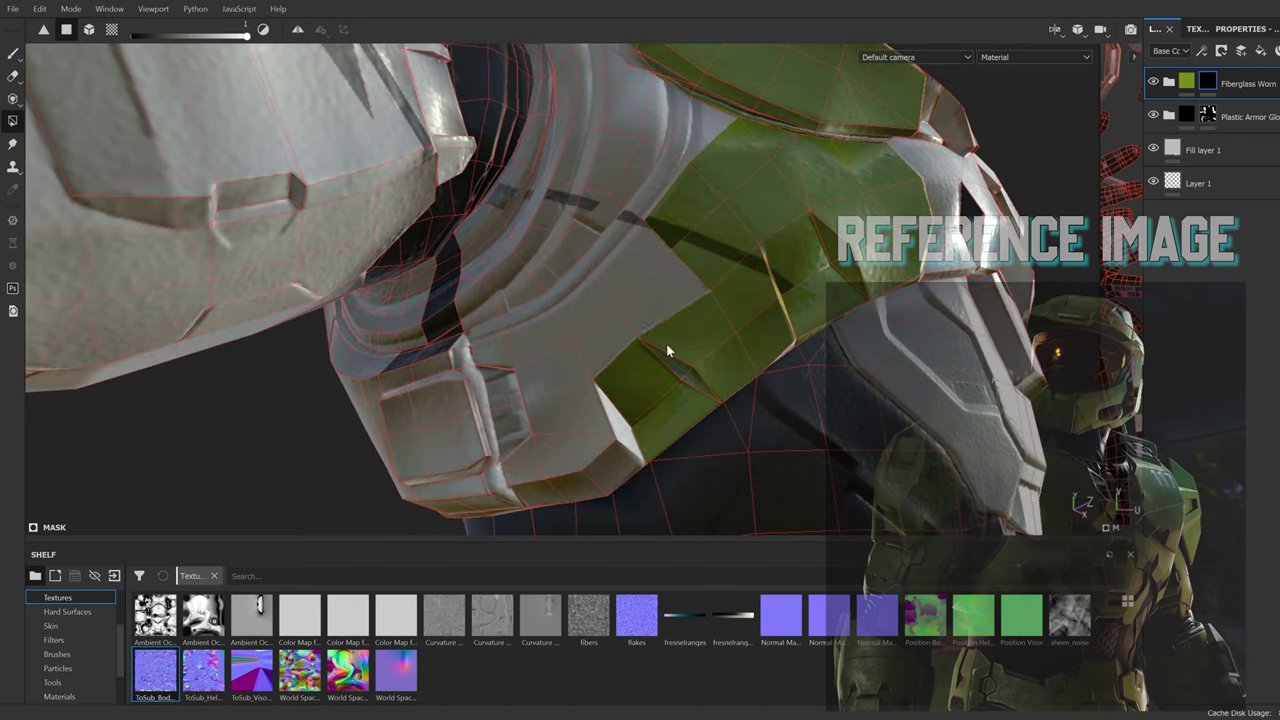
Step: Inspect the green chest plate from below, above, the front and side-on
left_click_drag(538, 488, 650, 328, "alt")
mouse_move(501, 508)
left_mouse_down("alt")
mouse_move(523, 344)
mouse_move(478, 345)
mouse_move(365, 179)
left_mouse_up("alt")
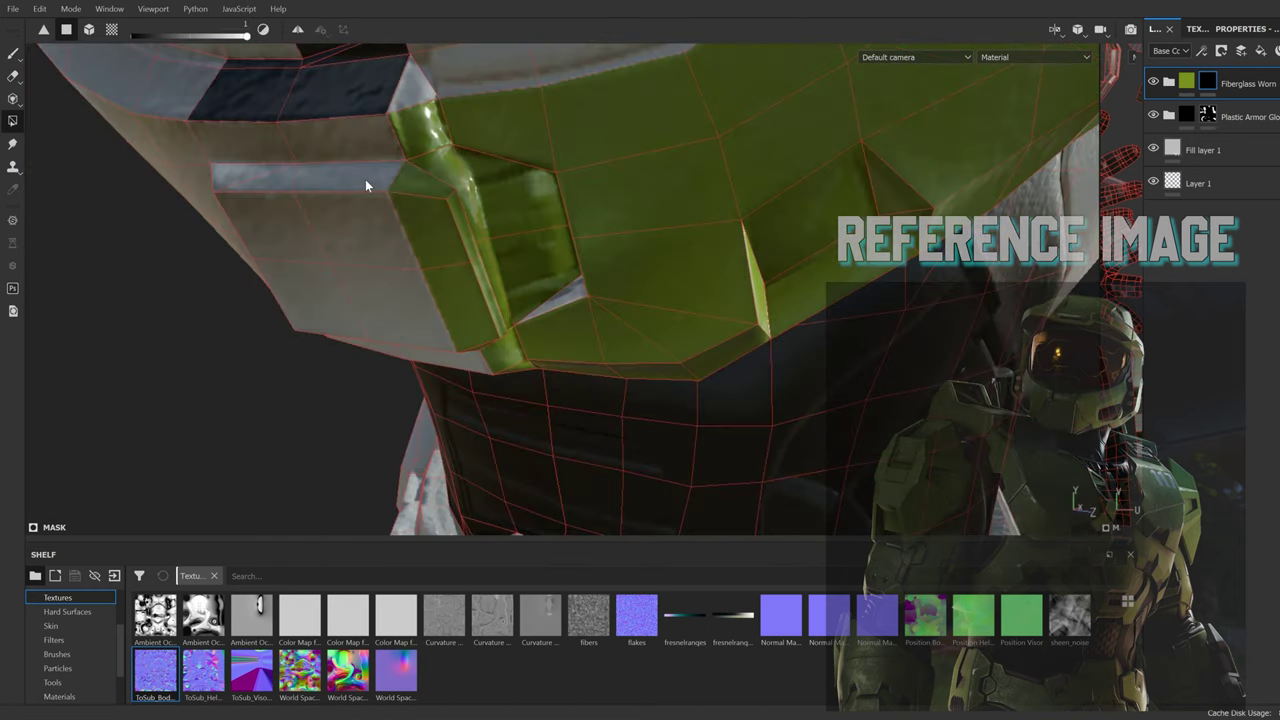
mouse_move(400, 331)
left_mouse_down("alt")
mouse_move(461, 259)
mouse_move(692, 350)
mouse_move(578, 462)
left_mouse_up("alt")
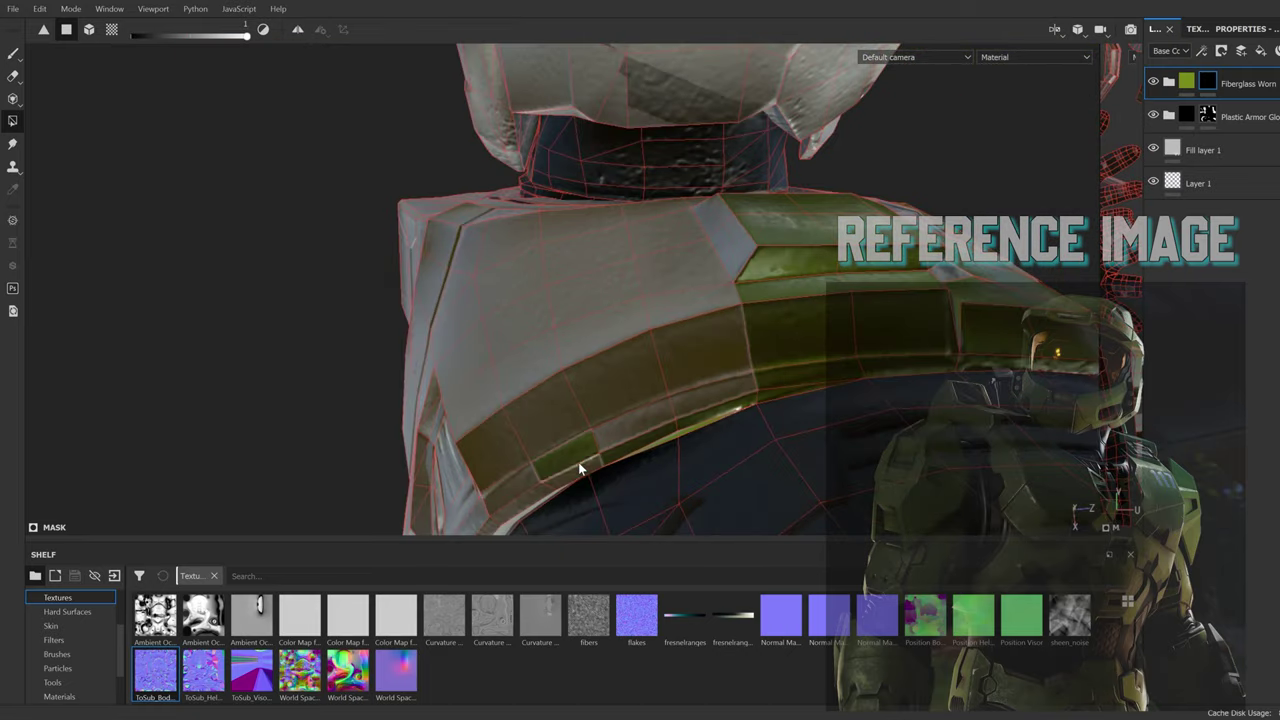
mouse_move(677, 306)
left_mouse_down("alt")
mouse_move(726, 297)
mouse_move(571, 323)
mouse_move(657, 387)
mouse_move(775, 279)
mouse_move(430, 260)
left_mouse_up("alt")
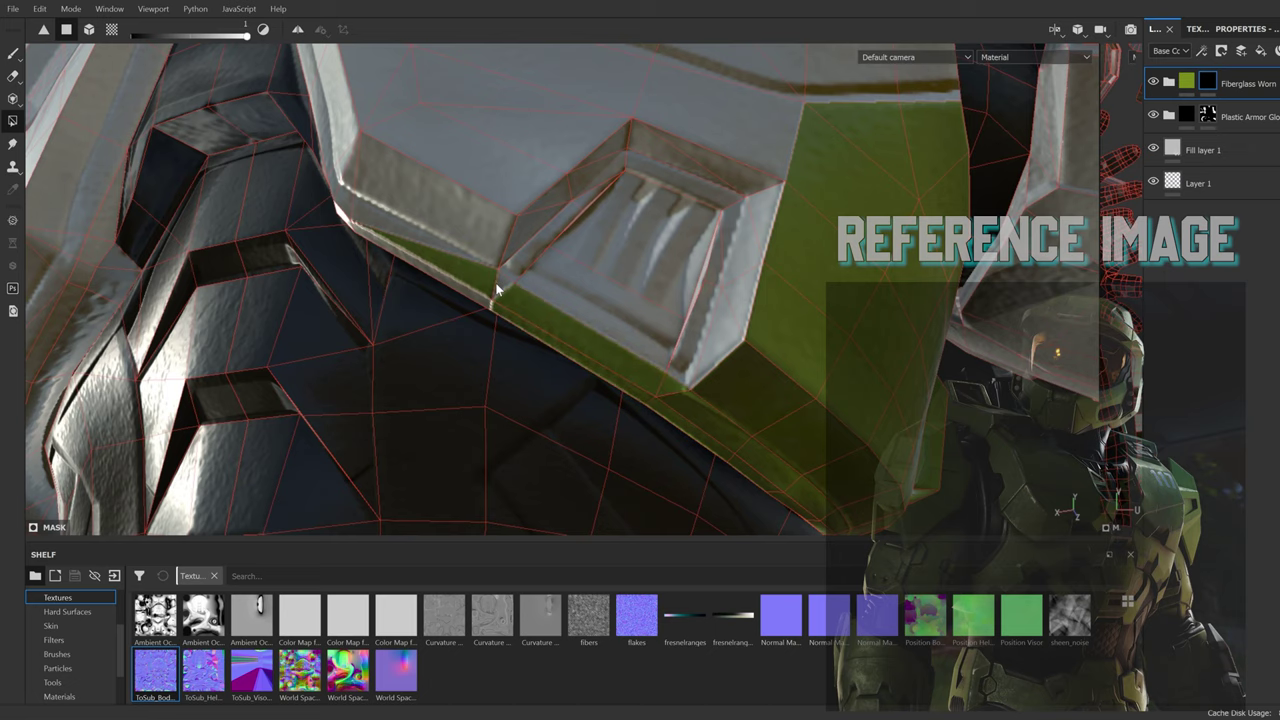
left_click_drag(496, 145, 730, 321, "alt")
scroll(589, 237, "down", 5)
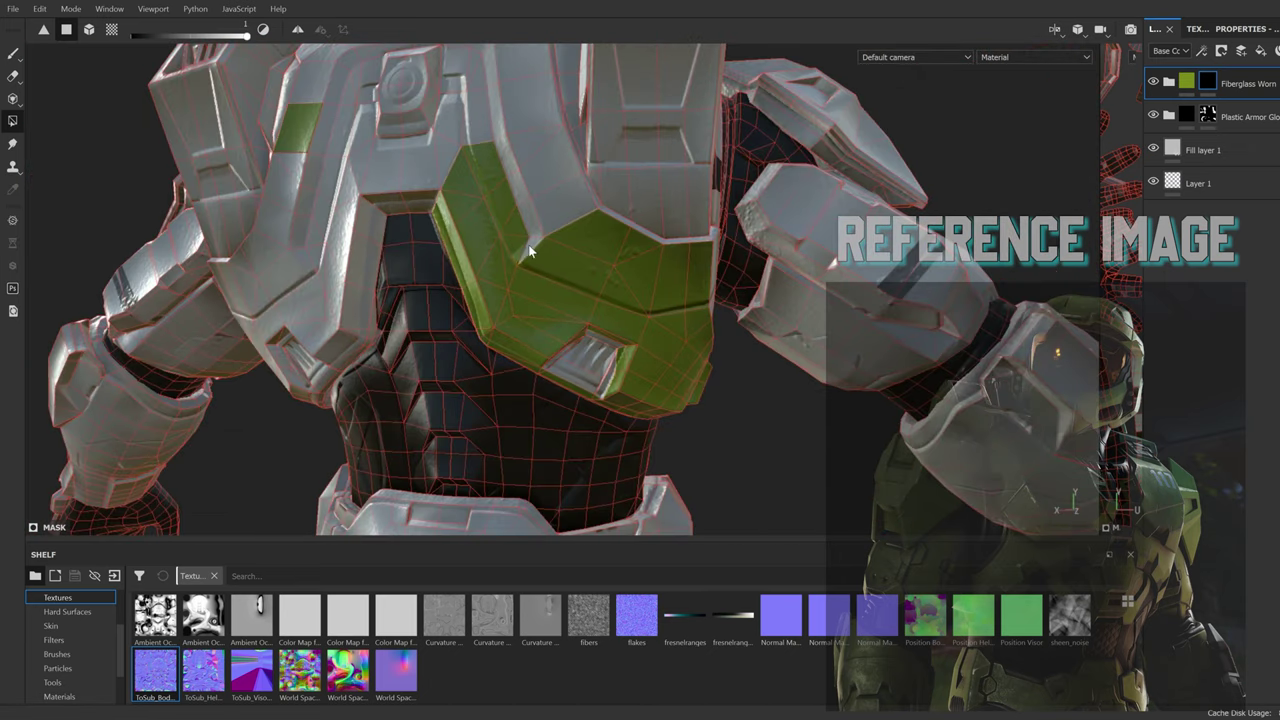
mouse_move(530, 252)
left_mouse_down("alt")
mouse_move(612, 245)
mouse_move(561, 273)
left_mouse_up("alt")
Step: Fill the strip of faces left of the green plate and the right chest plate green
mouse_move(600, 364)
left_mouse_down("alt")
mouse_move(466, 214)
mouse_move(633, 337)
left_mouse_up("alt")
left_click_drag(556, 255, 492, 373)
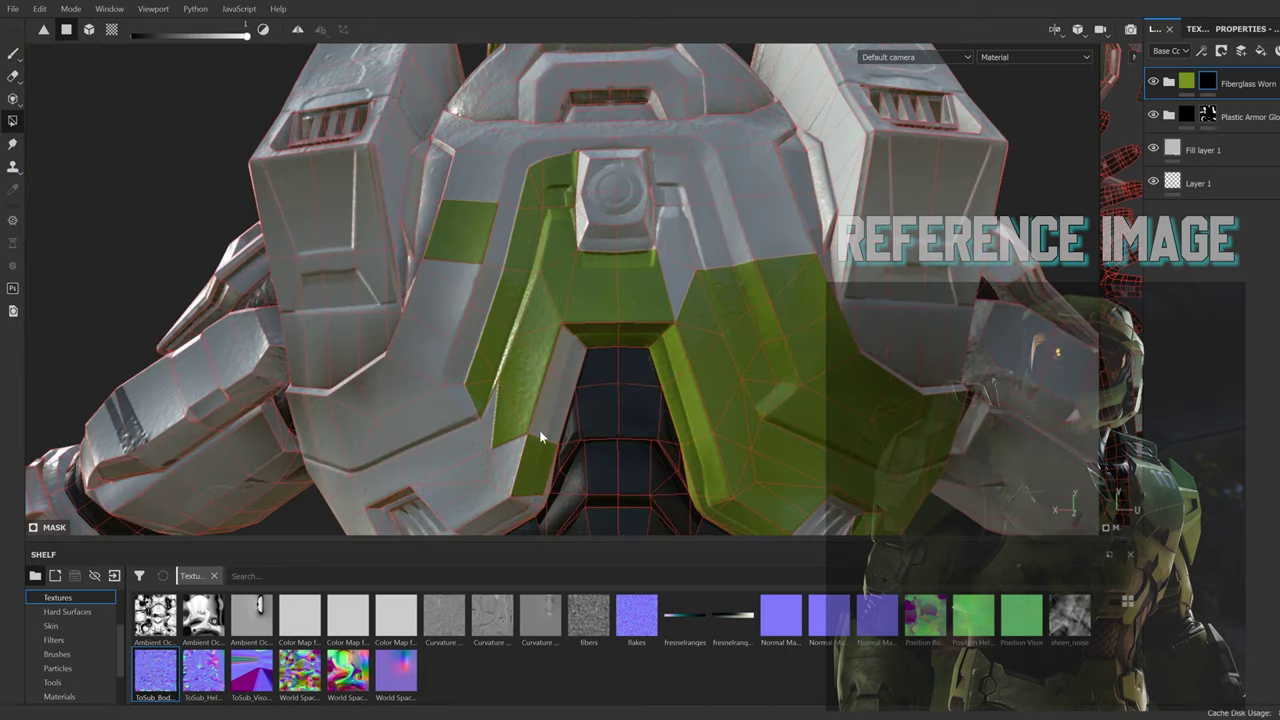
mouse_move(471, 472)
left_mouse_down("alt")
mouse_move(531, 410)
mouse_move(572, 403)
mouse_move(508, 131)
mouse_move(531, 252)
left_mouse_up("alt")
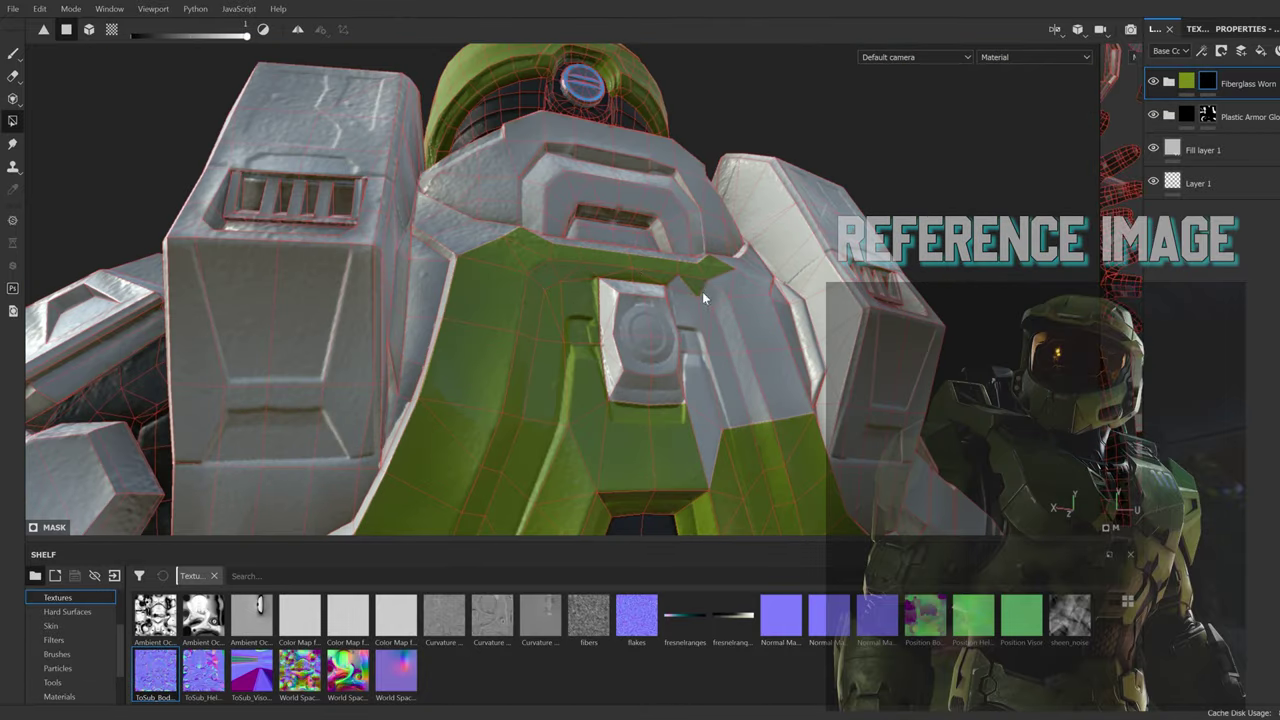
left_click_drag(702, 291, 699, 317, "alt")
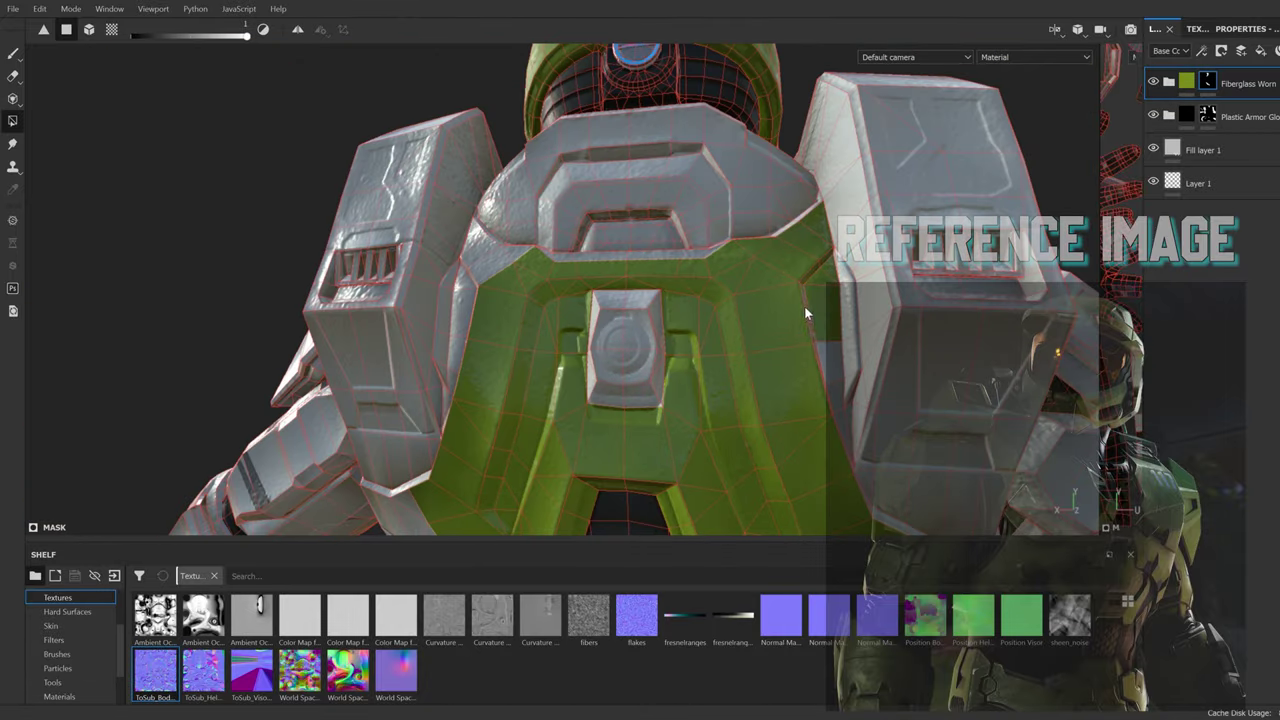
left_click_drag(804, 306, 743, 420, "alt")
left_click_drag(857, 505, 901, 430, "alt")
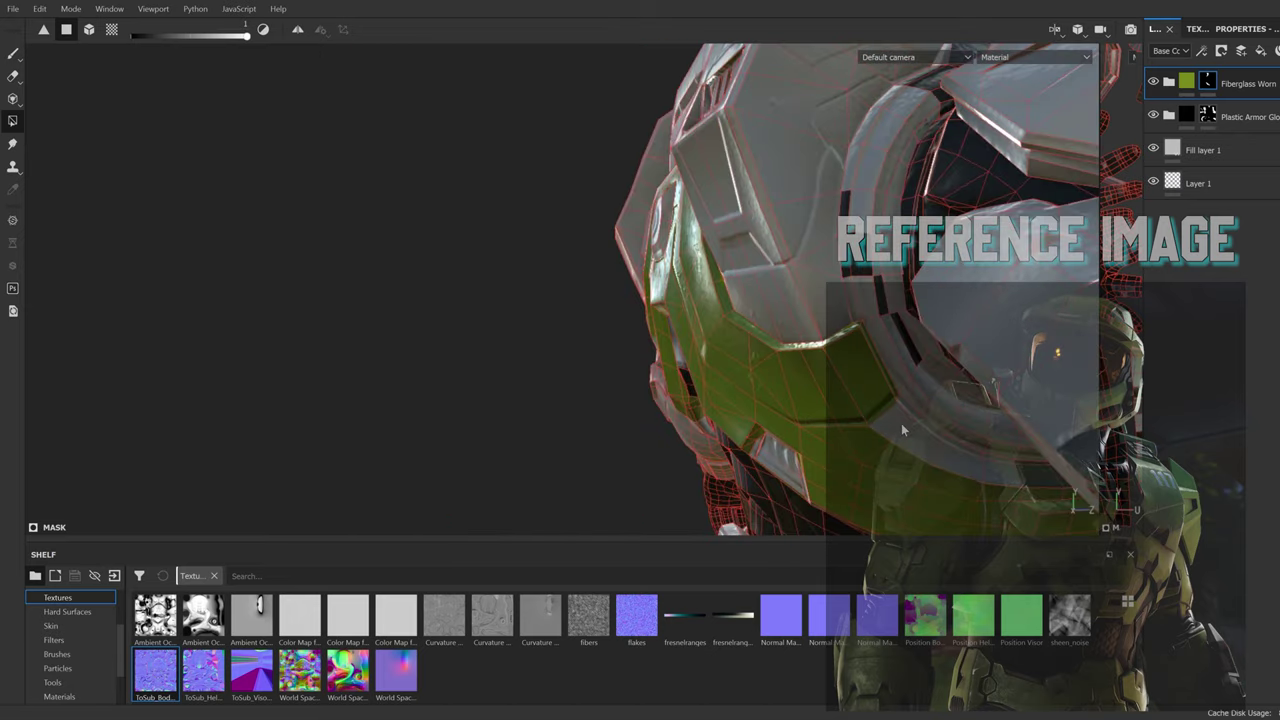
mouse_move(993, 463)
left_mouse_down("alt")
mouse_move(755, 274)
mouse_move(677, 253)
mouse_move(833, 203)
left_mouse_up("alt")
left_click_drag(865, 394, 732, 262, "alt")
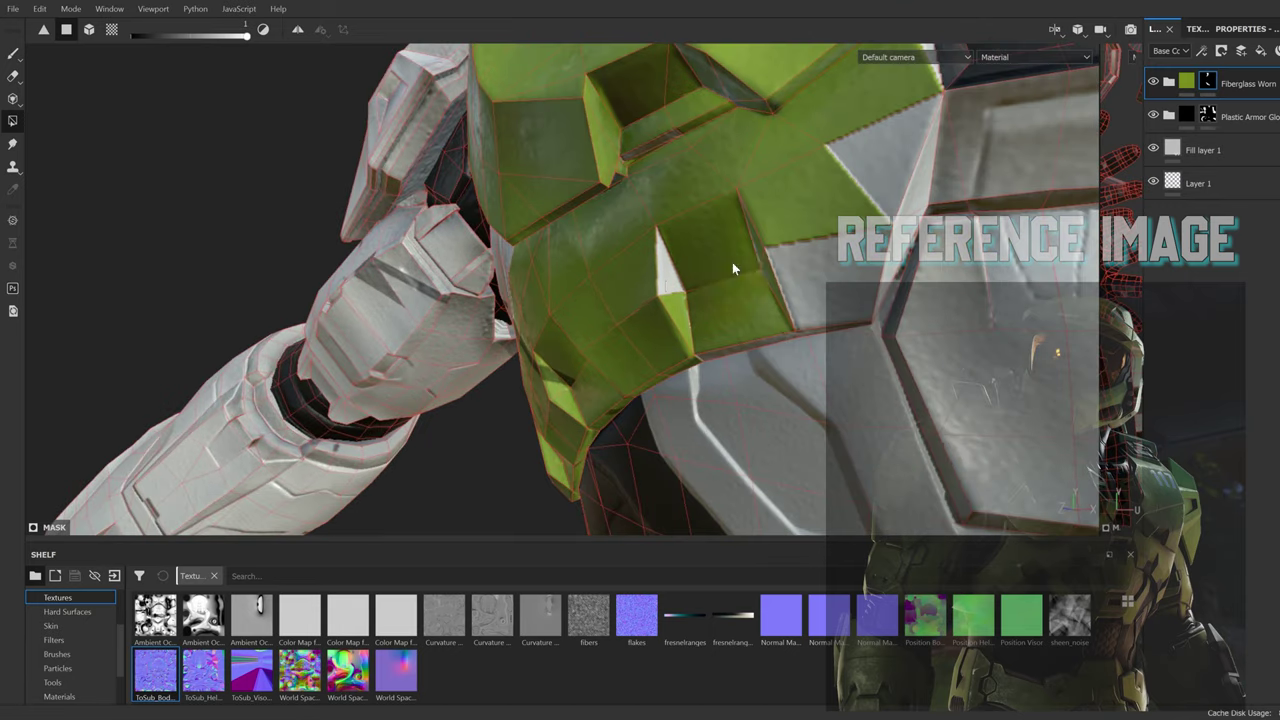
mouse_move(897, 200)
left_mouse_down("alt")
mouse_move(565, 340)
mouse_move(586, 205)
mouse_move(600, 229)
mouse_move(446, 163)
mouse_move(662, 239)
mouse_move(383, 256)
mouse_move(687, 318)
mouse_move(499, 265)
mouse_move(497, 309)
mouse_move(560, 323)
mouse_move(445, 279)
left_mouse_up("alt")
mouse_move(514, 247)
left_mouse_down("alt")
mouse_move(623, 365)
mouse_move(500, 348)
left_mouse_up("alt")
left_click_drag(514, 131, 598, 338, "alt")
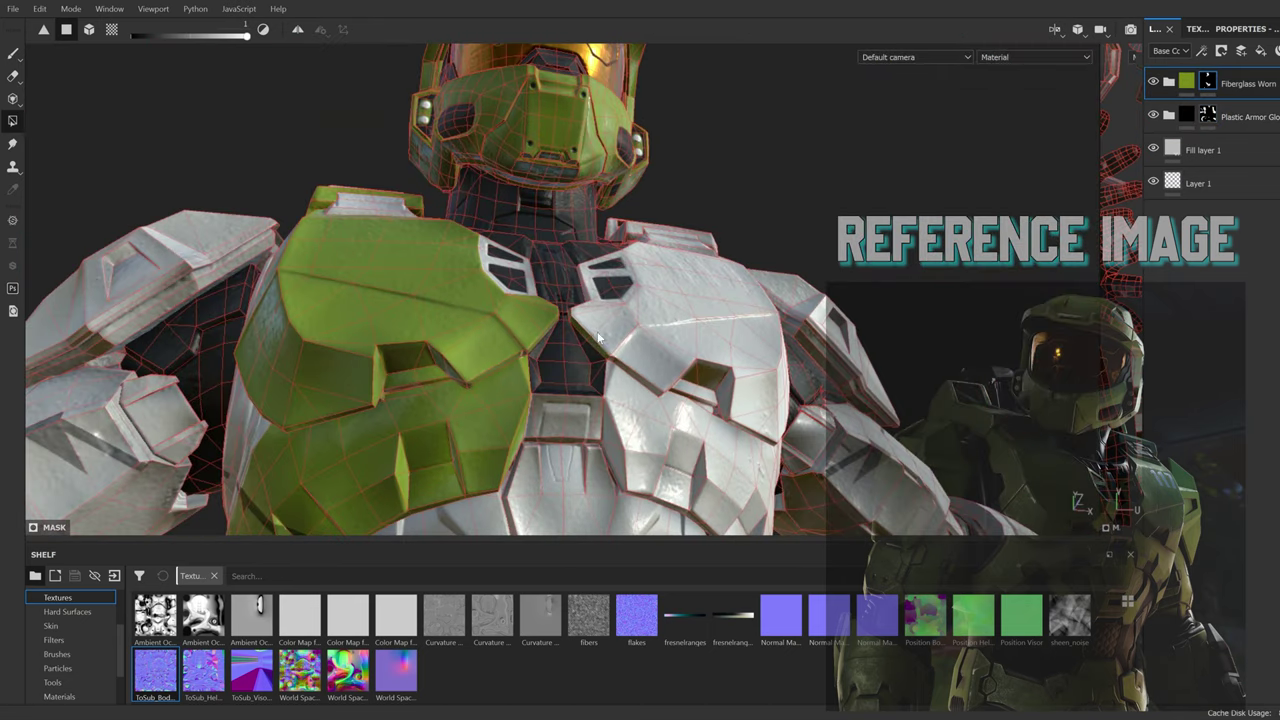
left_click(669, 298)
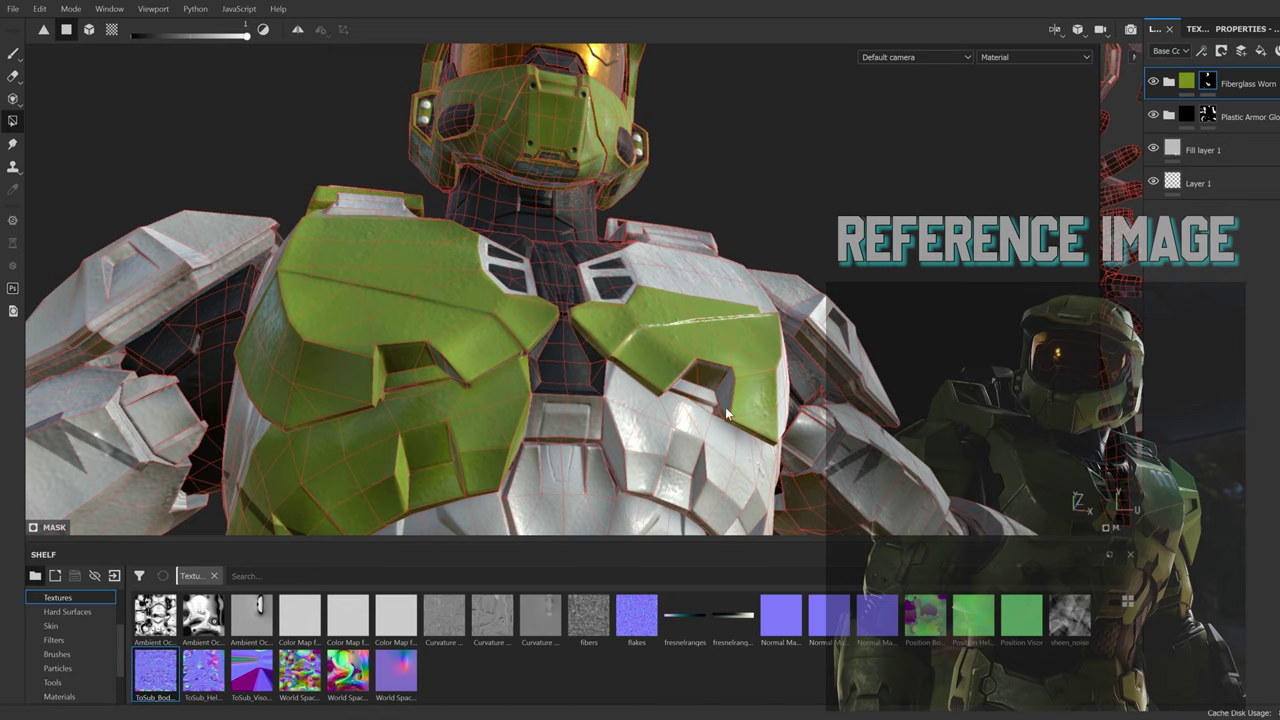
Step: Fill the white panel beside the green strip on the shoulder armour
left_click_drag(725, 407, 668, 392, "alt")
mouse_move(746, 397)
left_mouse_down("alt")
mouse_move(899, 424)
mouse_move(473, 404)
mouse_move(540, 380)
mouse_move(494, 393)
mouse_move(709, 251)
mouse_move(671, 356)
mouse_move(763, 235)
mouse_move(713, 372)
mouse_move(561, 358)
left_mouse_up("alt")
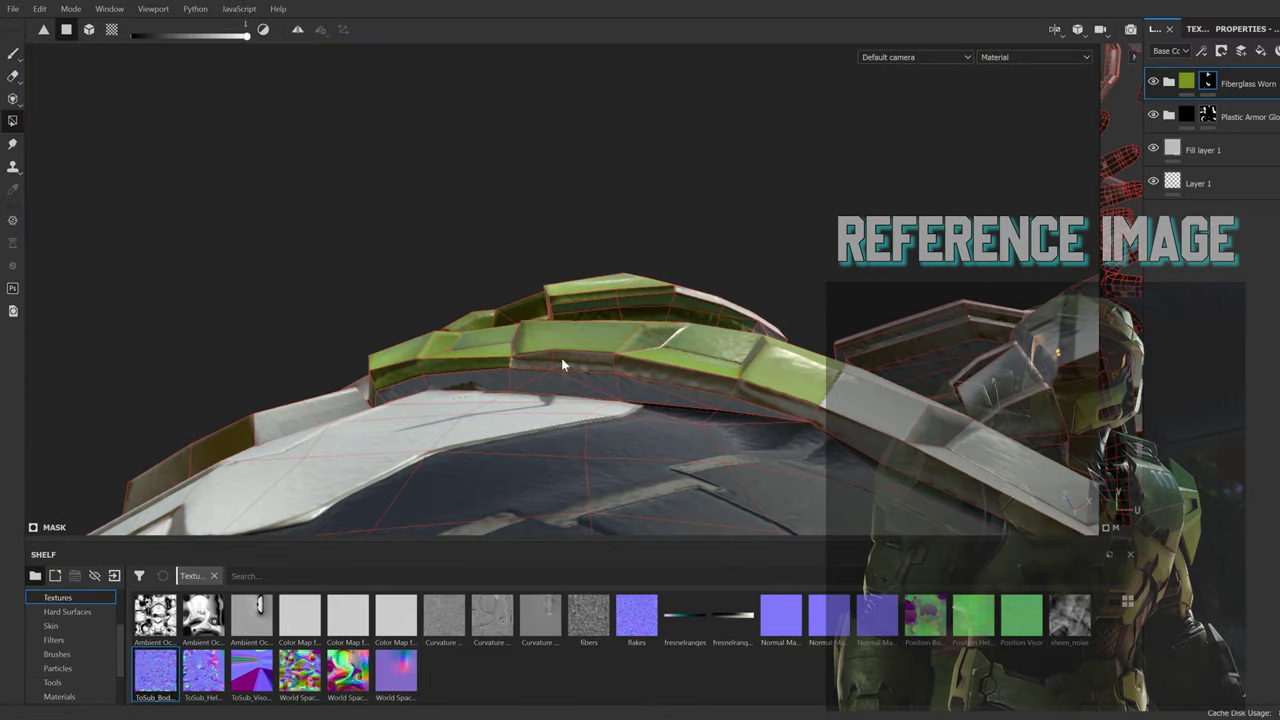
left_click_drag(754, 396, 725, 323, "alt")
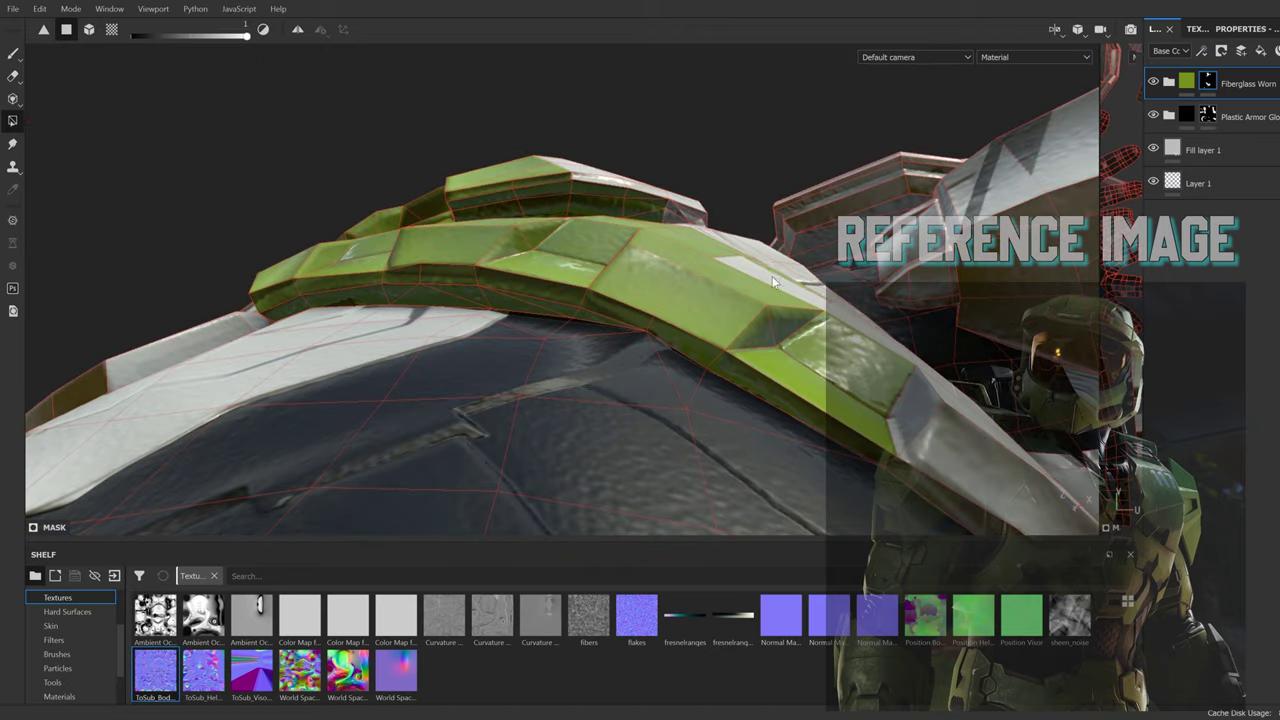
mouse_move(772, 276)
left_mouse_down("alt")
mouse_move(687, 373)
mouse_move(683, 284)
mouse_move(650, 332)
mouse_move(546, 267)
left_mouse_up("alt")
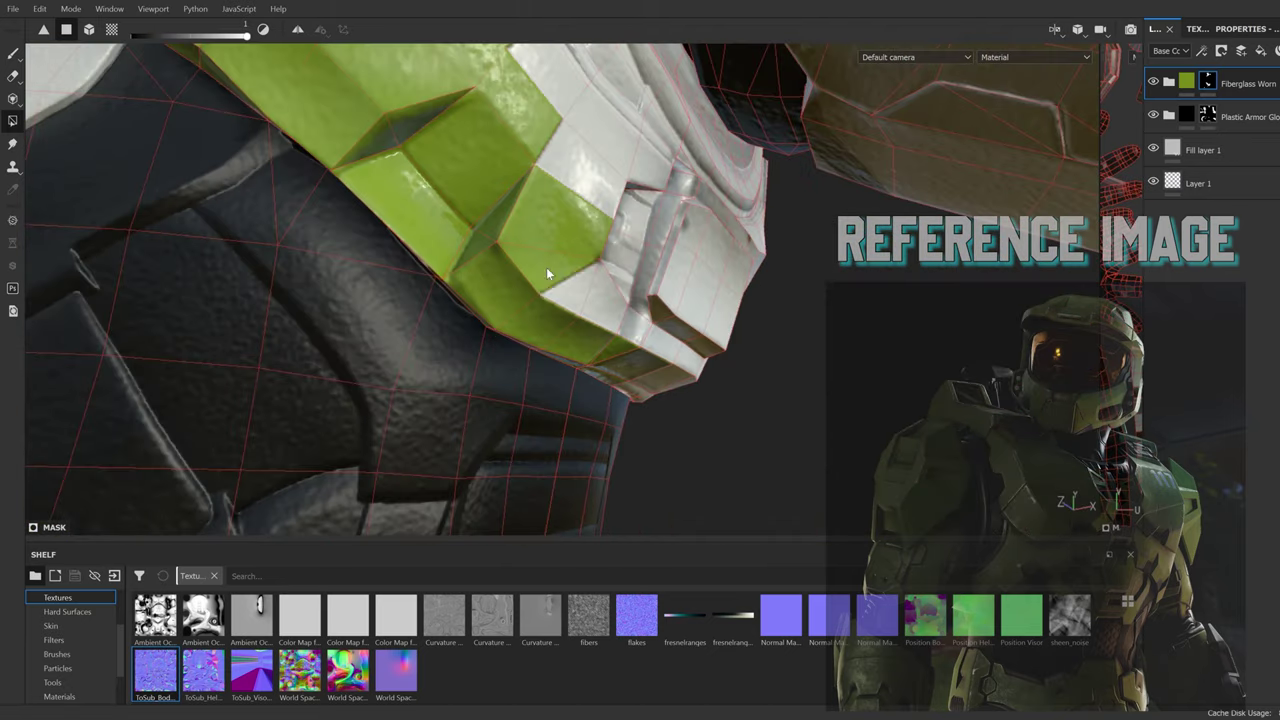
mouse_move(627, 265)
left_mouse_down("alt")
mouse_move(469, 354)
mouse_move(564, 246)
left_mouse_up("alt")
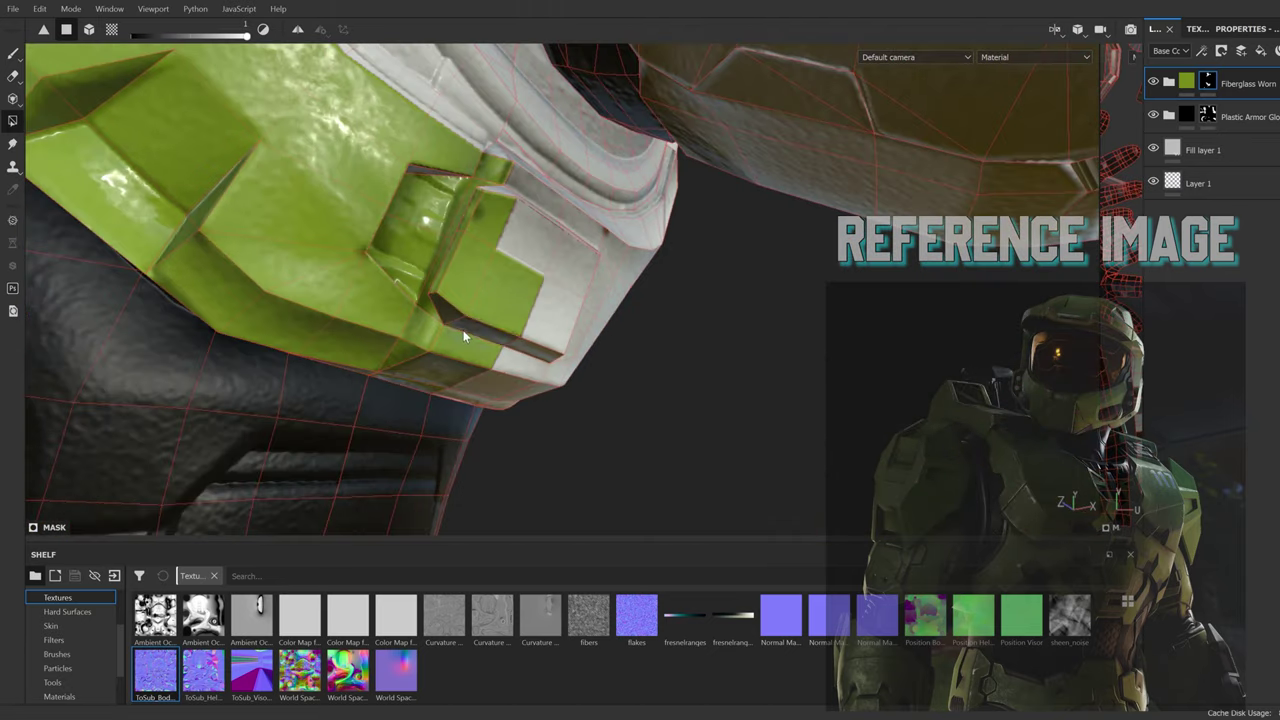
mouse_move(463, 330)
left_mouse_down("alt")
mouse_move(106, 205)
mouse_move(504, 164)
left_mouse_up("alt")
mouse_move(615, 179)
left_mouse_down("alt")
mouse_move(580, 332)
mouse_move(608, 409)
mouse_move(436, 347)
left_mouse_up("alt")
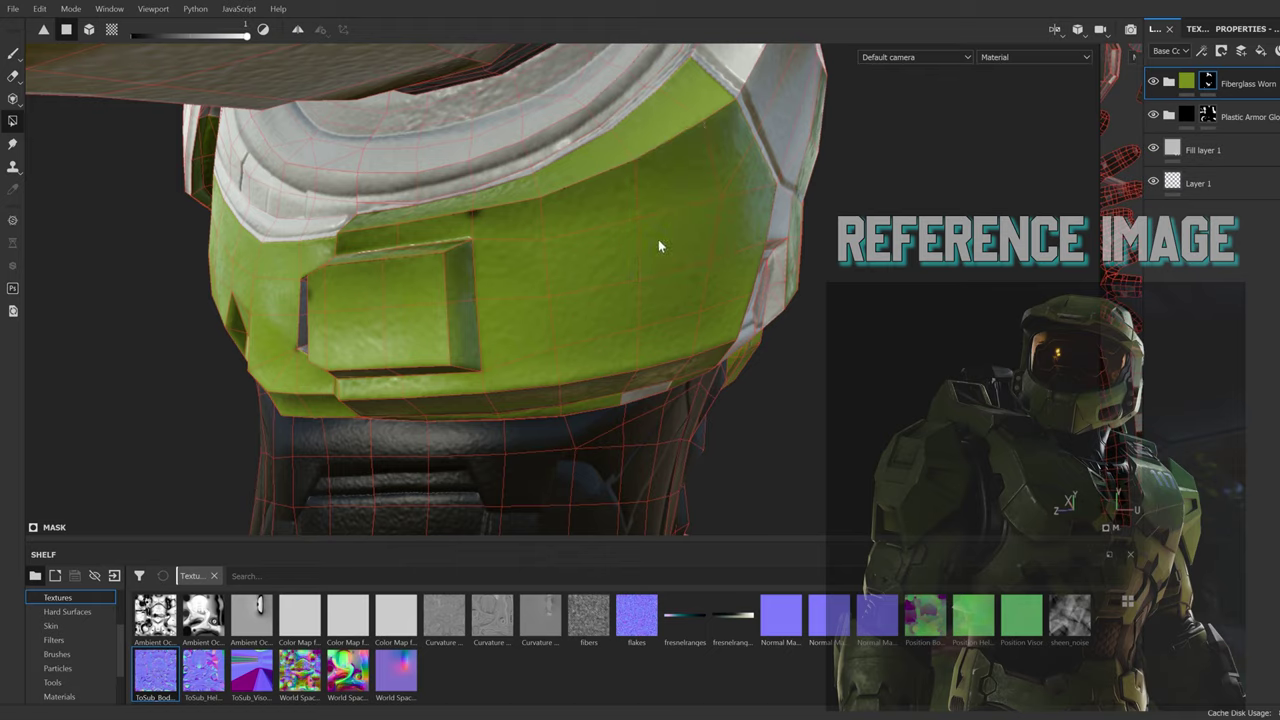
mouse_move(658, 246)
left_mouse_down("alt")
mouse_move(421, 356)
mouse_move(384, 357)
left_mouse_up("alt")
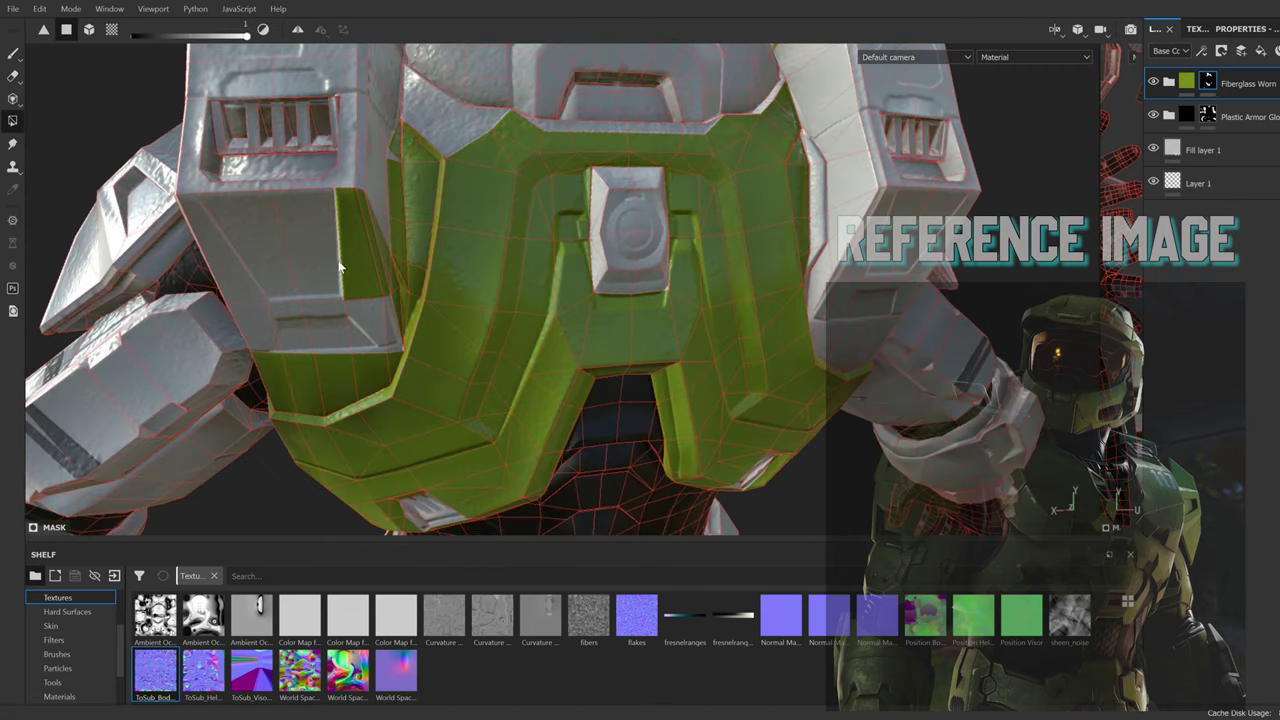
left_click(340, 268)
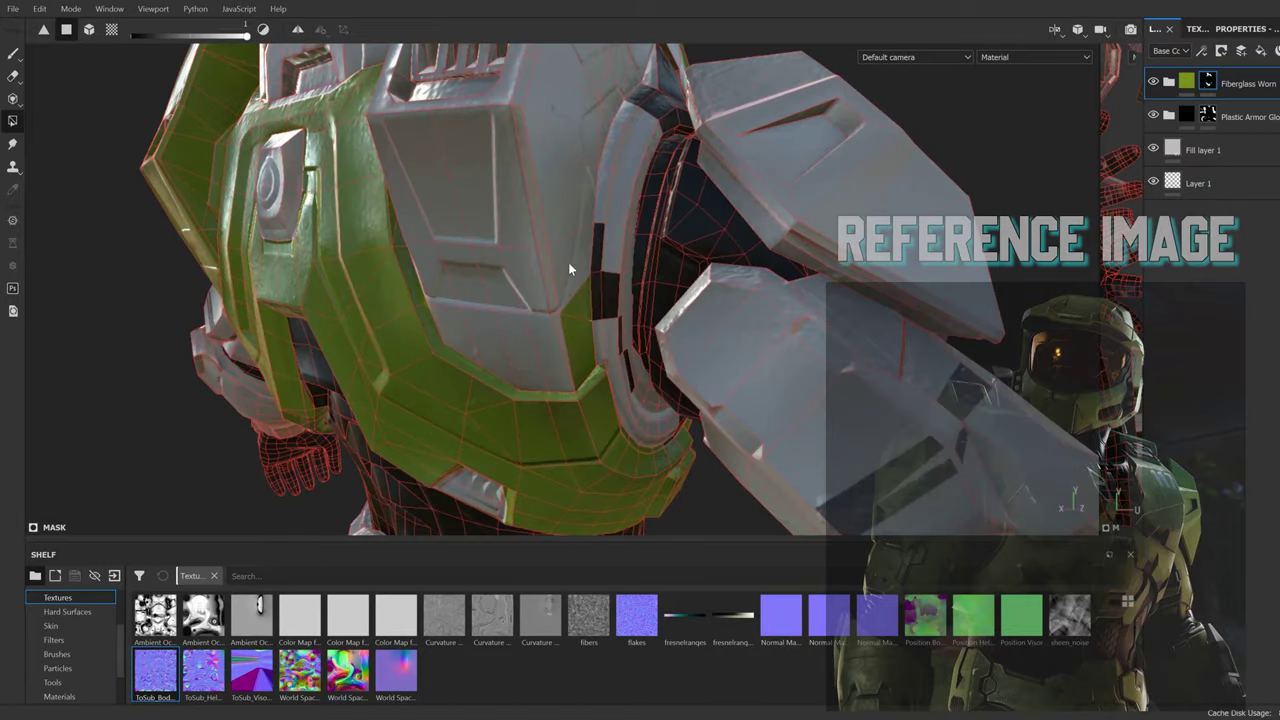
Step: Fill the upper and middle chest faces above and below the vents green
mouse_move(568, 262)
left_mouse_down()
mouse_move(601, 60)
mouse_move(568, 87)
mouse_move(555, 268)
mouse_move(430, 294)
mouse_move(514, 229)
left_mouse_up()
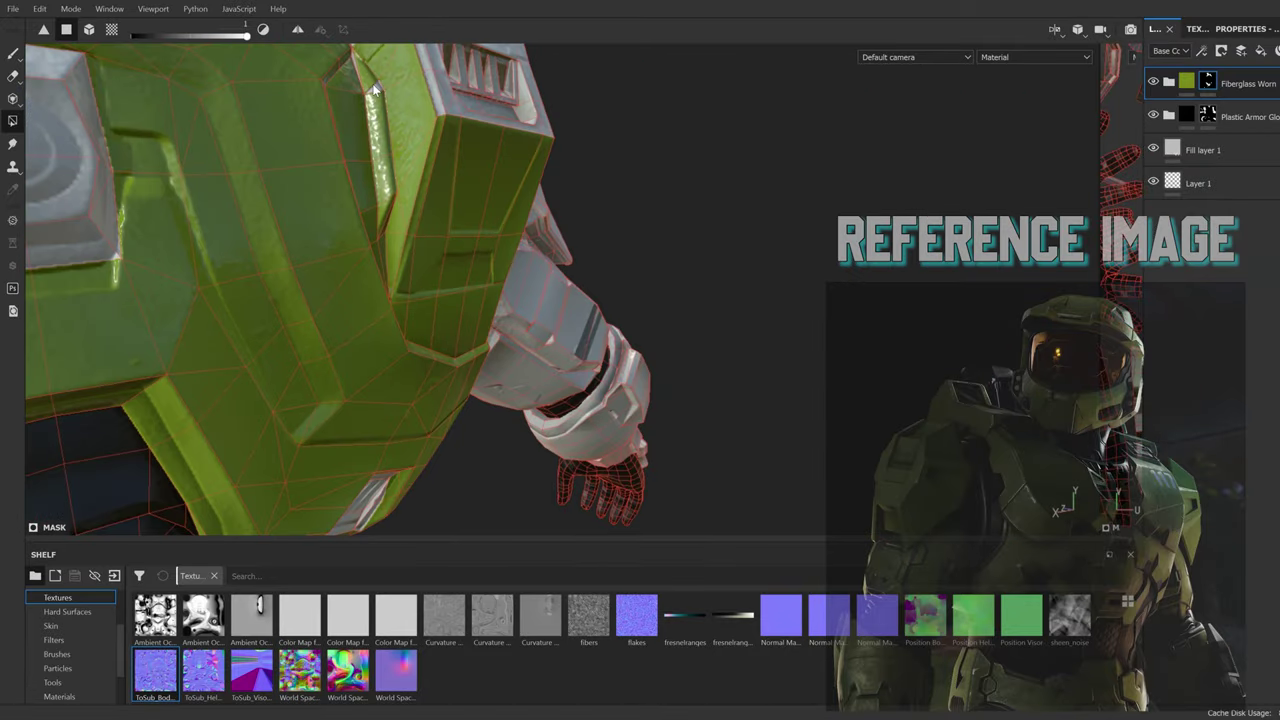
scroll(381, 272, "up", 2)
left_click_drag(381, 272, 365, 124, "alt")
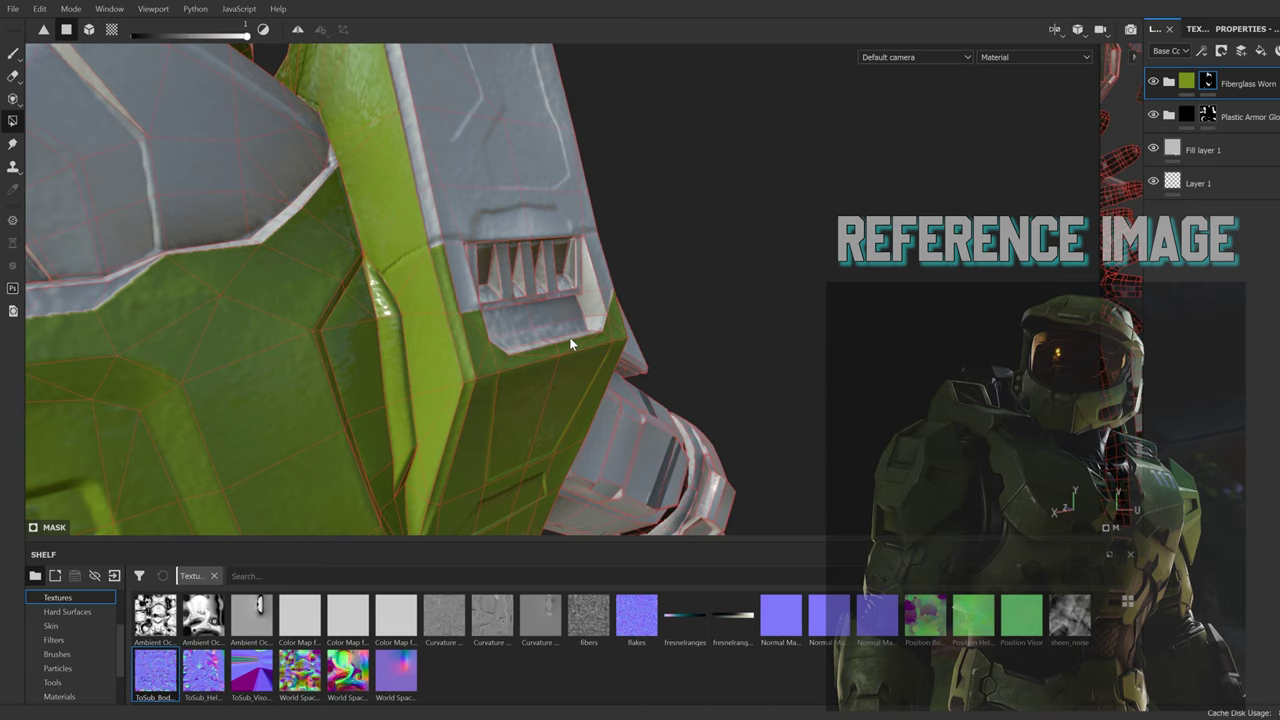
left_click_drag(571, 344, 480, 350, "alt")
left_click_drag(480, 350, 451, 399)
mouse_move(414, 260)
left_mouse_down()
mouse_move(626, 251)
mouse_move(621, 337)
mouse_move(457, 208)
mouse_move(442, 133)
mouse_move(739, 218)
left_mouse_up()
Step: Fill the shoulder plate's grey step faces green, then view the vent block
mouse_move(687, 136)
left_mouse_down("alt")
mouse_move(443, 229)
mouse_move(620, 405)
left_mouse_up("alt")
left_click_drag(478, 393, 543, 343)
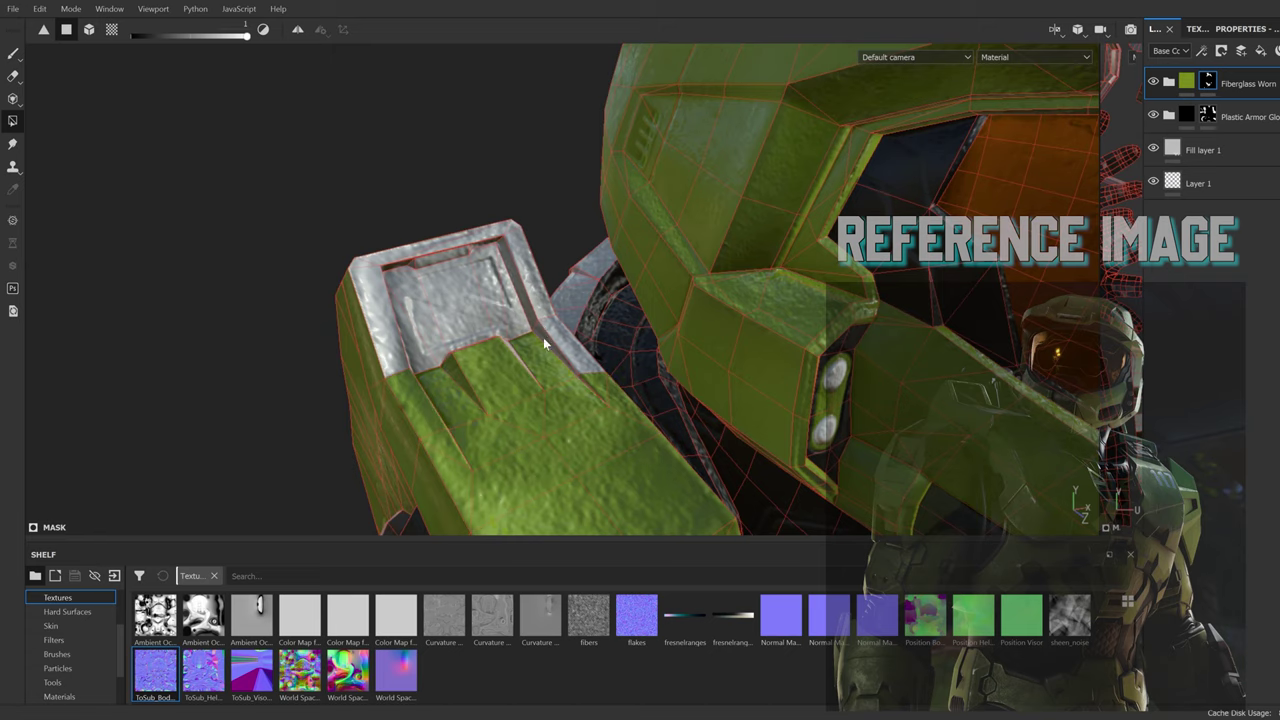
left_click_drag(496, 237, 406, 383, "alt")
mouse_move(489, 325)
left_mouse_down("alt")
mouse_move(452, 288)
mouse_move(470, 345)
left_mouse_up("alt")
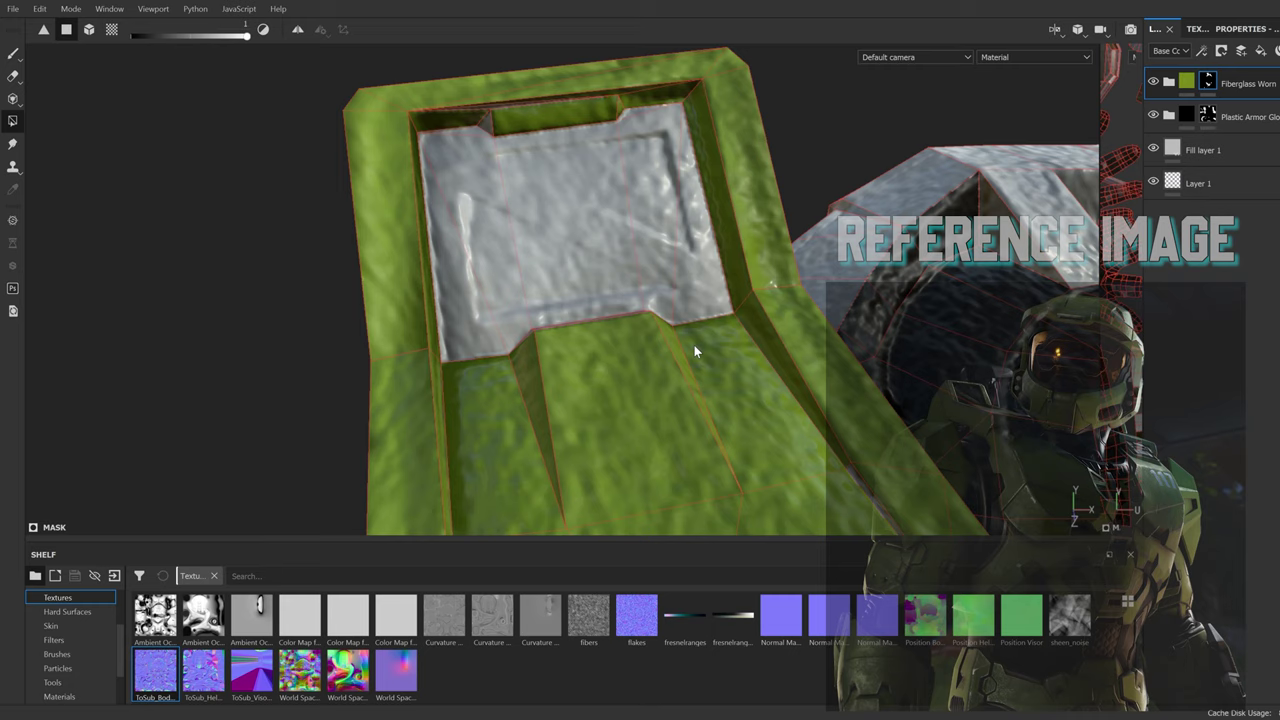
left_click_drag(694, 350, 591, 408, "alt")
Step: Search smart materials for 'steel' and add the Steel smart material as a new layer
key("p")
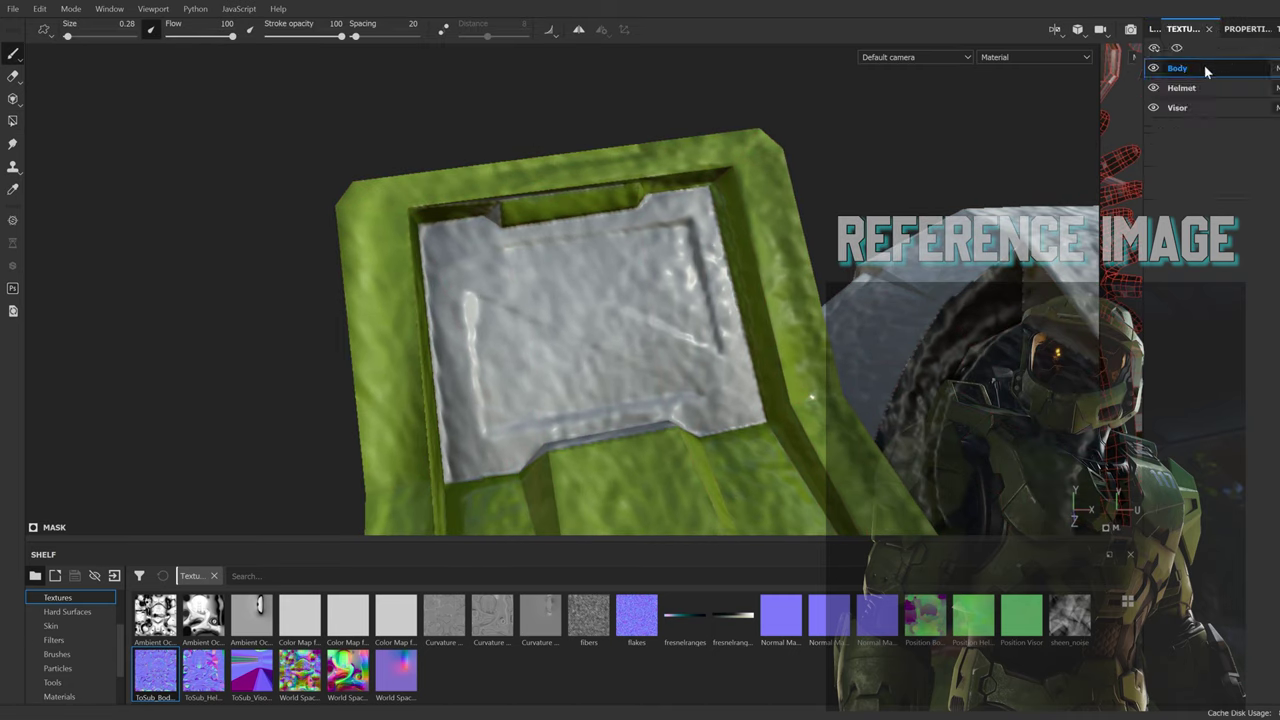
scroll(77, 645, "down", 2)
left_click(74, 652)
left_click(258, 577)
type("steel")
left_click_drag(155, 614, 1191, 81)
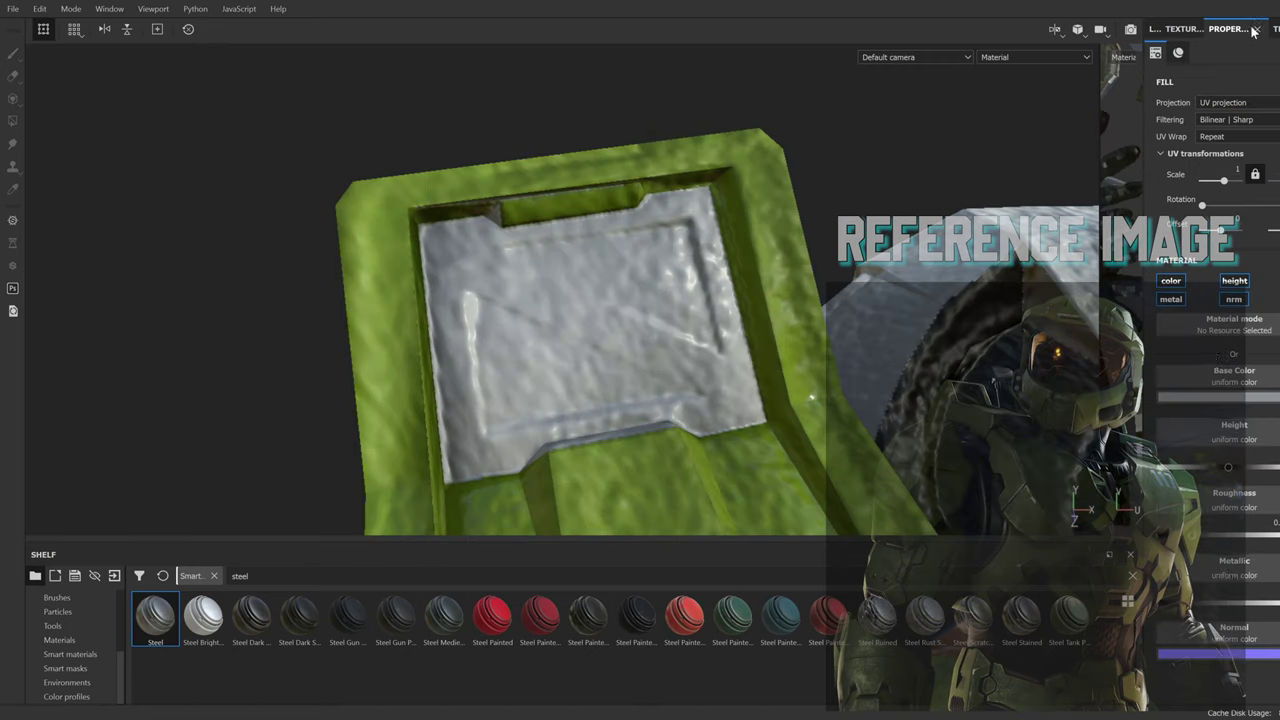
left_click(1168, 83)
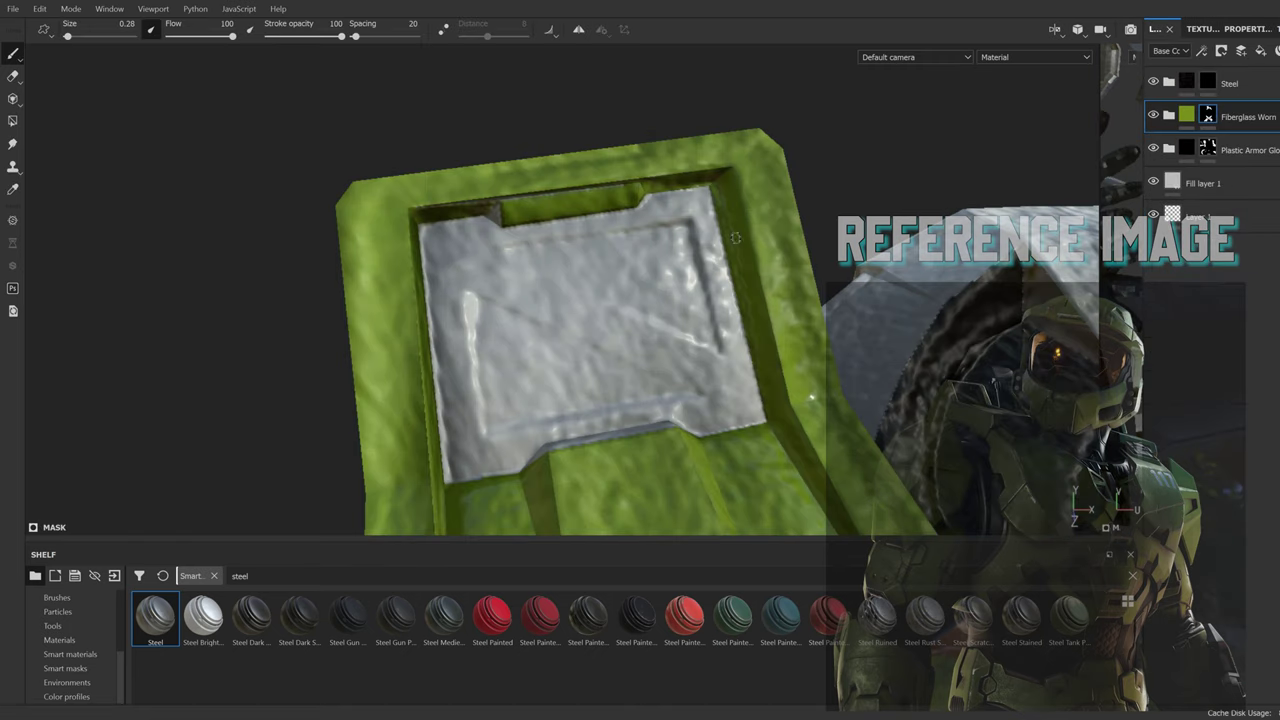
Step: Paint straight green lines on the Fiberglass Worn mask forming a diagonal band and panel borders
left_click(1208, 116)
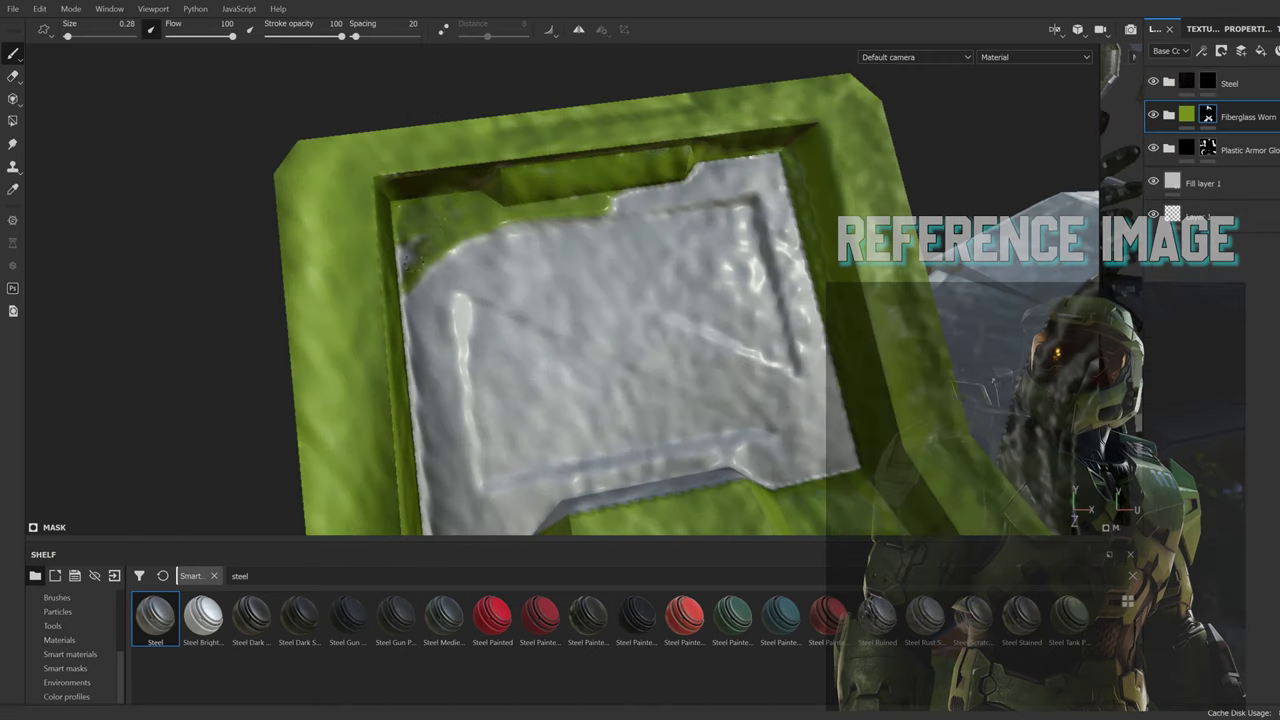
left_click(805, 382, "shift")
left_click(592, 212, "shift")
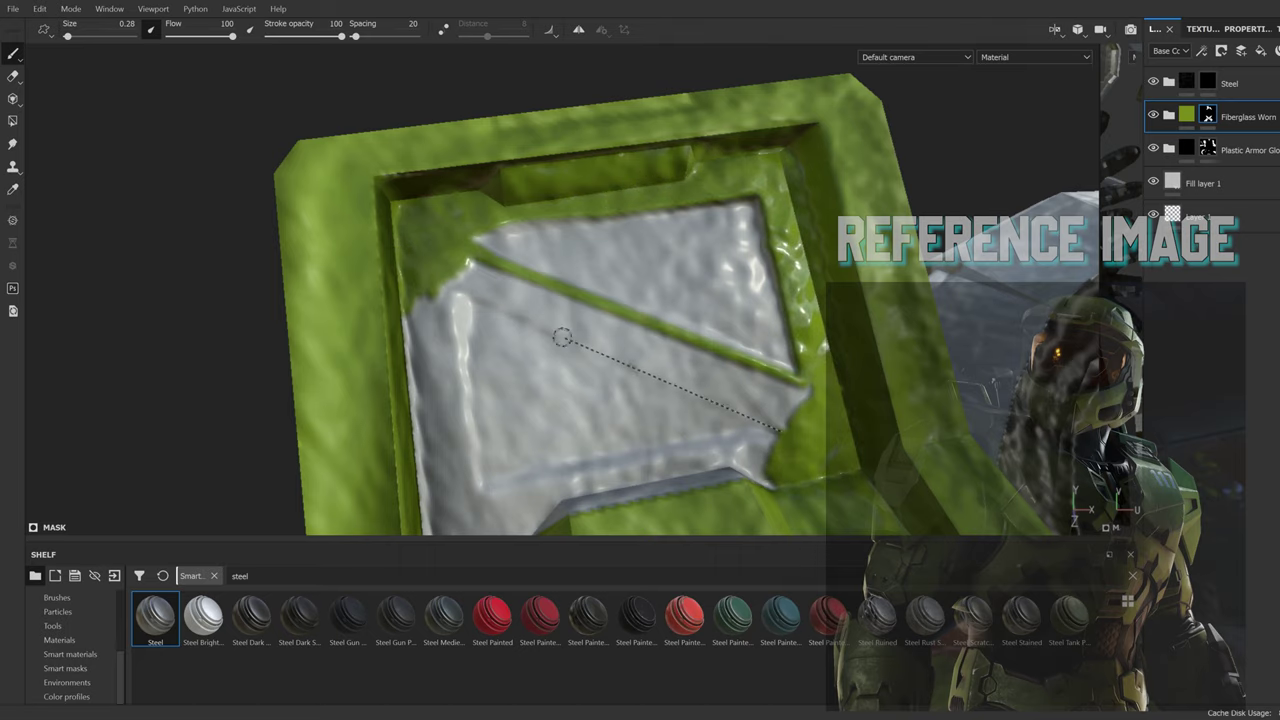
left_click(445, 287, "shift")
left_click(545, 490, "shift")
left_click(780, 428, "shift")
left_click_drag(780, 428, 785, 433, "alt")
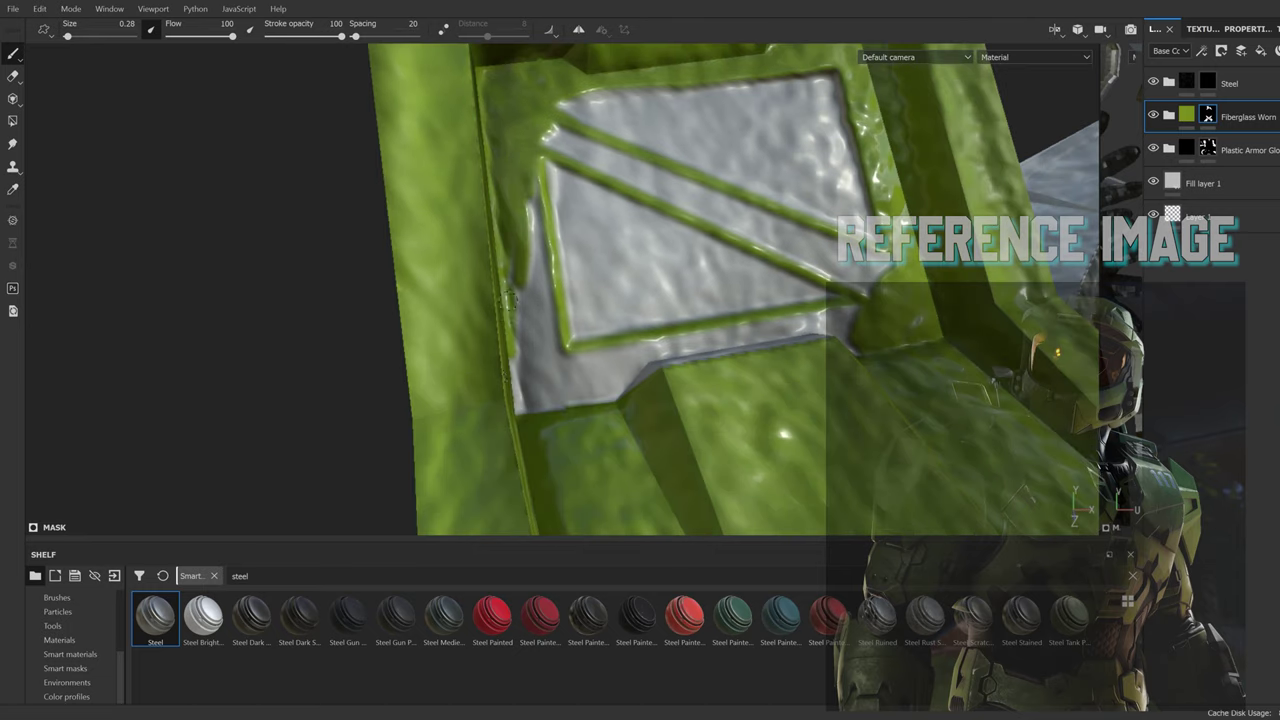
left_click_drag(522, 400, 622, 354)
left_click(790, 349, "shift")
mouse_move(790, 349)
left_mouse_down("alt")
mouse_move(713, 415)
mouse_move(333, 210)
left_mouse_up("alt")
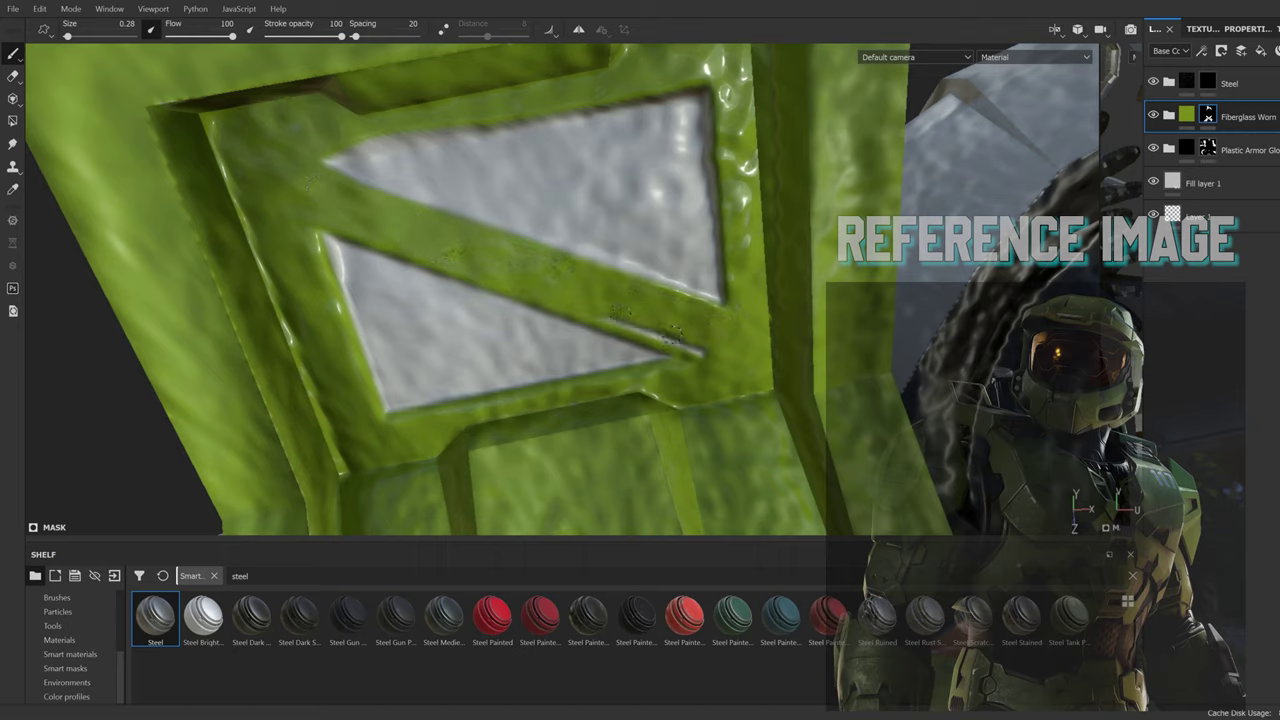
Step: On the Steel layer, outline and fill the upper triangular window with black
left_click(1190, 83)
left_click_drag(600, 172, 460, 138)
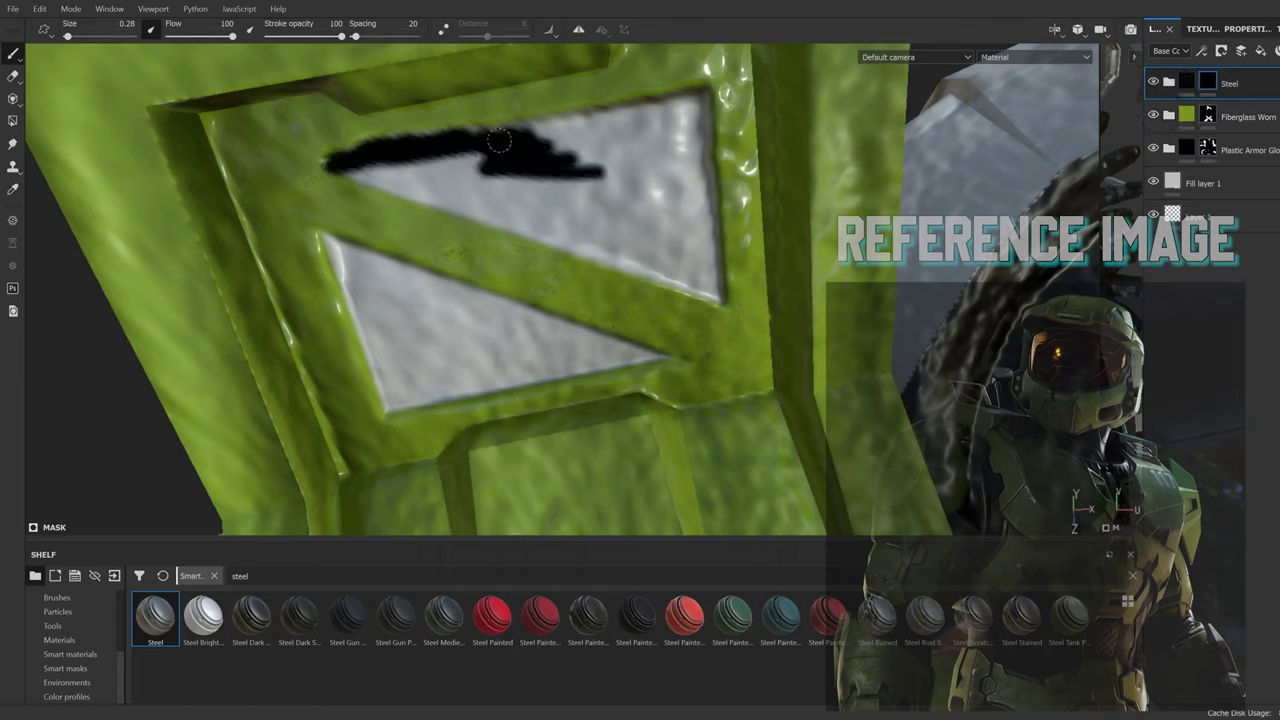
key("ctrl+z")
left_click(330, 162)
left_click(705, 92, "shift")
left_click(720, 300, "shift")
left_click(330, 162, "shift")
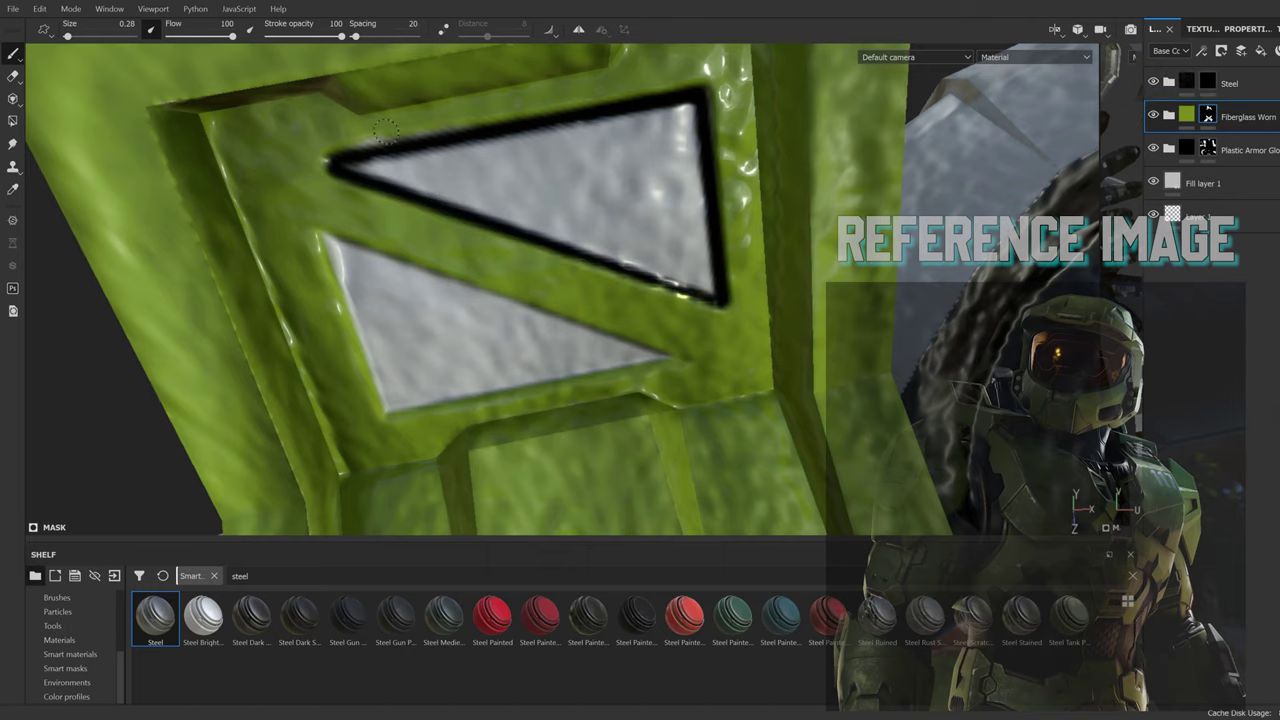
mouse_move(385, 130)
left_mouse_down()
mouse_move(590, 160)
mouse_move(420, 150)
mouse_move(560, 200)
mouse_move(497, 219)
left_mouse_up()
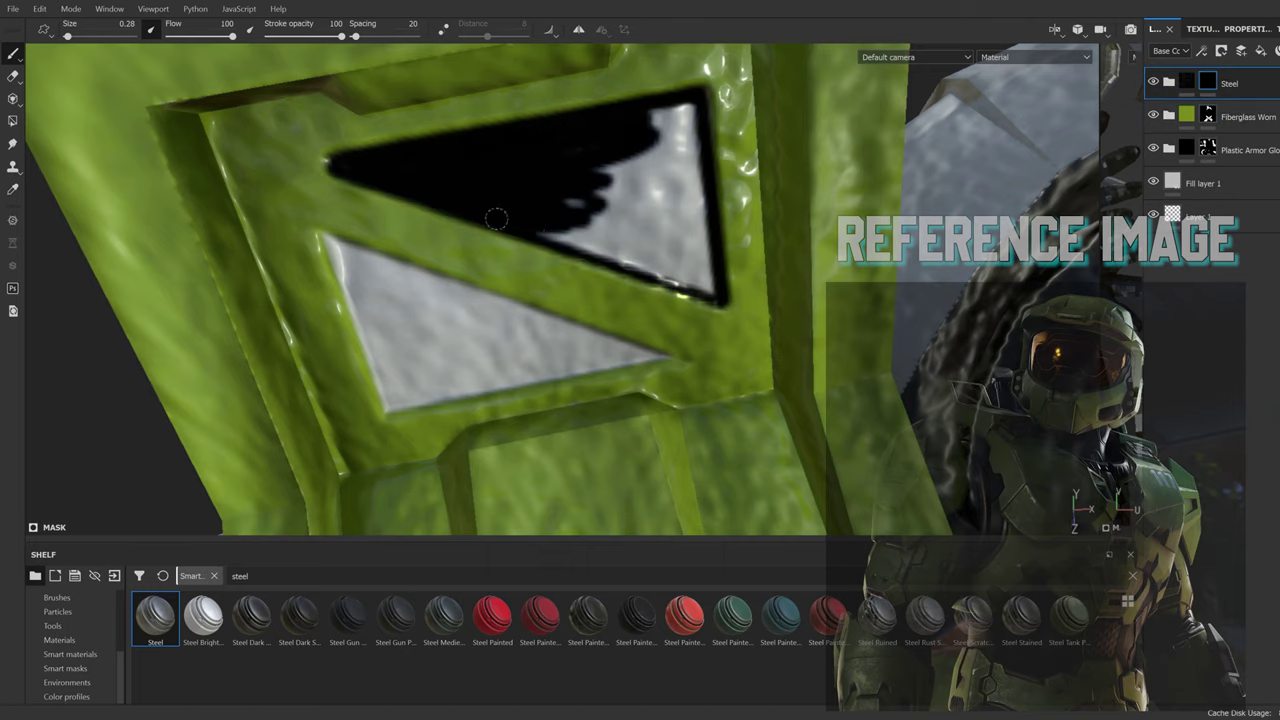
Step: Cover the leftover white and fill the lower triangular window with black
mouse_move(568, 318)
left_mouse_down("alt")
mouse_move(600, 300)
mouse_move(628, 313)
mouse_move(613, 285)
left_mouse_up("alt")
key("4")
key("1")
scroll(613, 287, "up", 5)
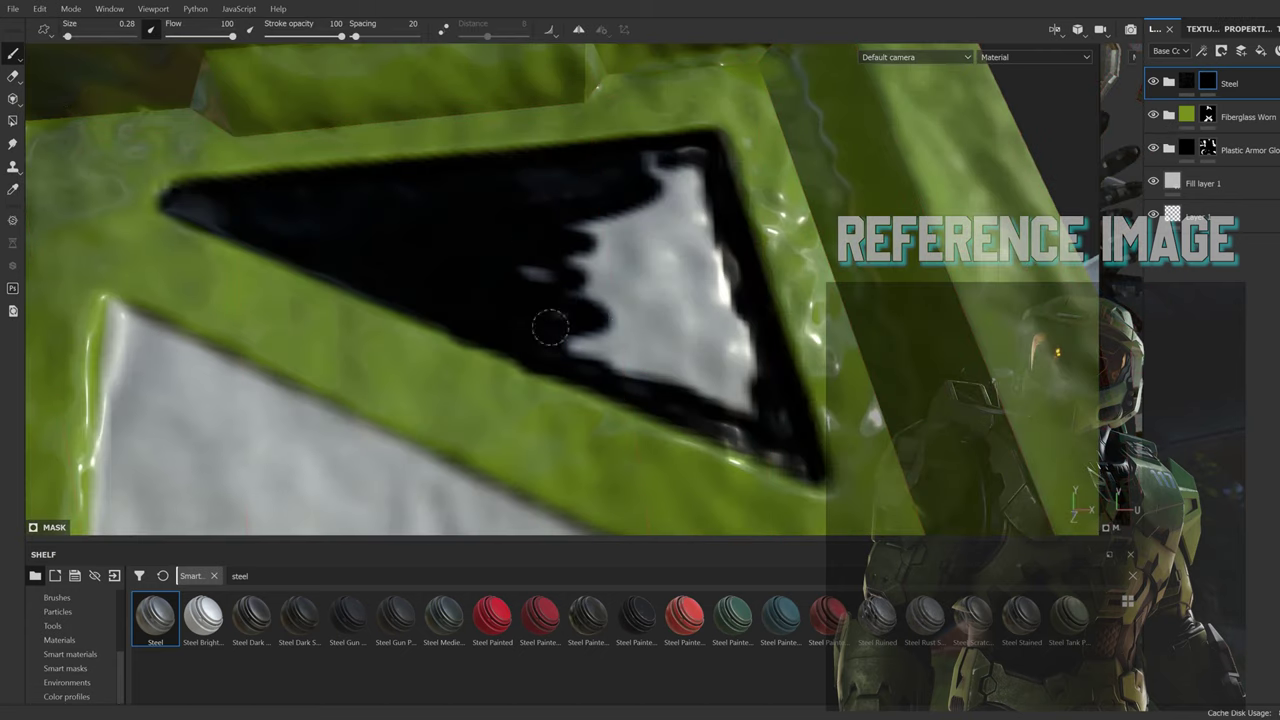
mouse_move(549, 323)
left_mouse_down()
mouse_move(686, 186)
mouse_move(609, 337)
mouse_move(680, 279)
mouse_move(600, 300)
left_mouse_up()
left_click_drag(490, 240, 600, 310)
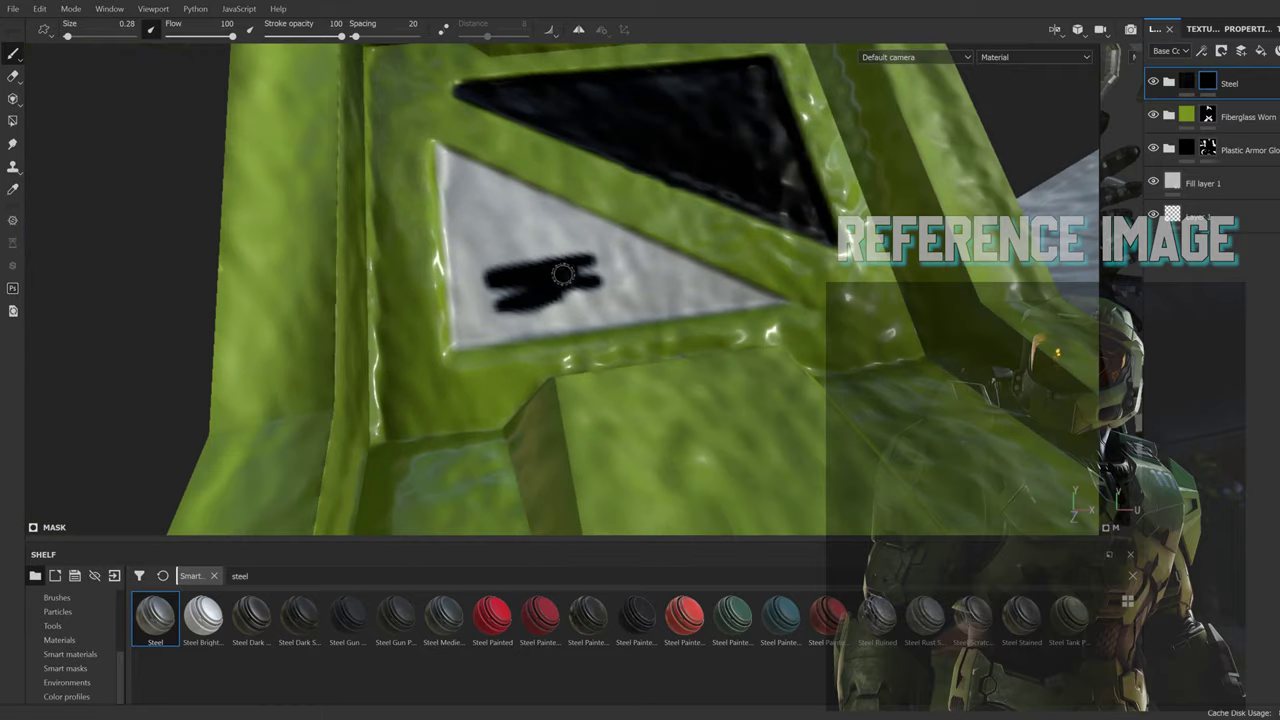
left_click_drag(430, 140, 790, 310)
left_click_drag(440, 300, 790, 365)
left_click_drag(790, 365, 766, 294, "alt")
mouse_move(840, 315)
left_mouse_down()
mouse_move(771, 315)
mouse_move(766, 286)
mouse_move(487, 370)
left_mouse_up()
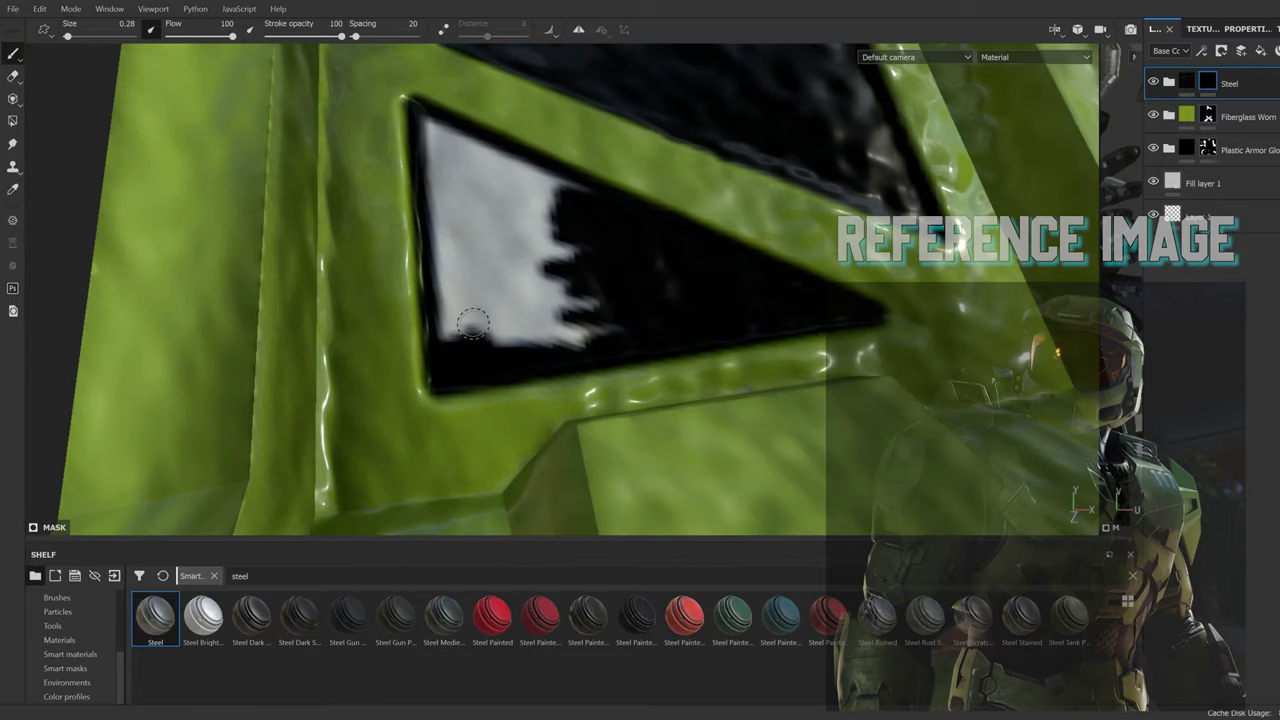
mouse_move(423, 126)
left_mouse_down()
mouse_move(529, 171)
mouse_move(590, 320)
mouse_move(523, 346)
mouse_move(441, 167)
left_mouse_up()
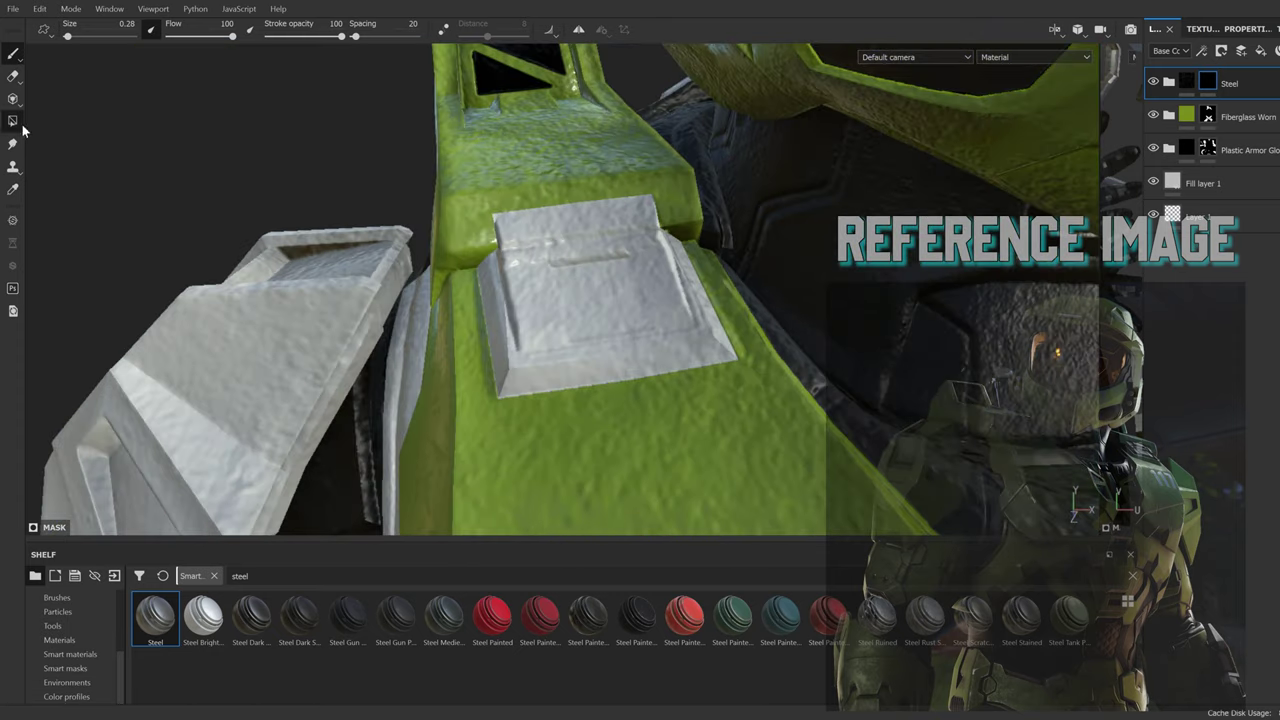
Step: Fill the chest recess and rectangular chest panel faces with black
left_click(600, 290)
left_click_drag(714, 343, 708, 257)
left_click(1160, 89)
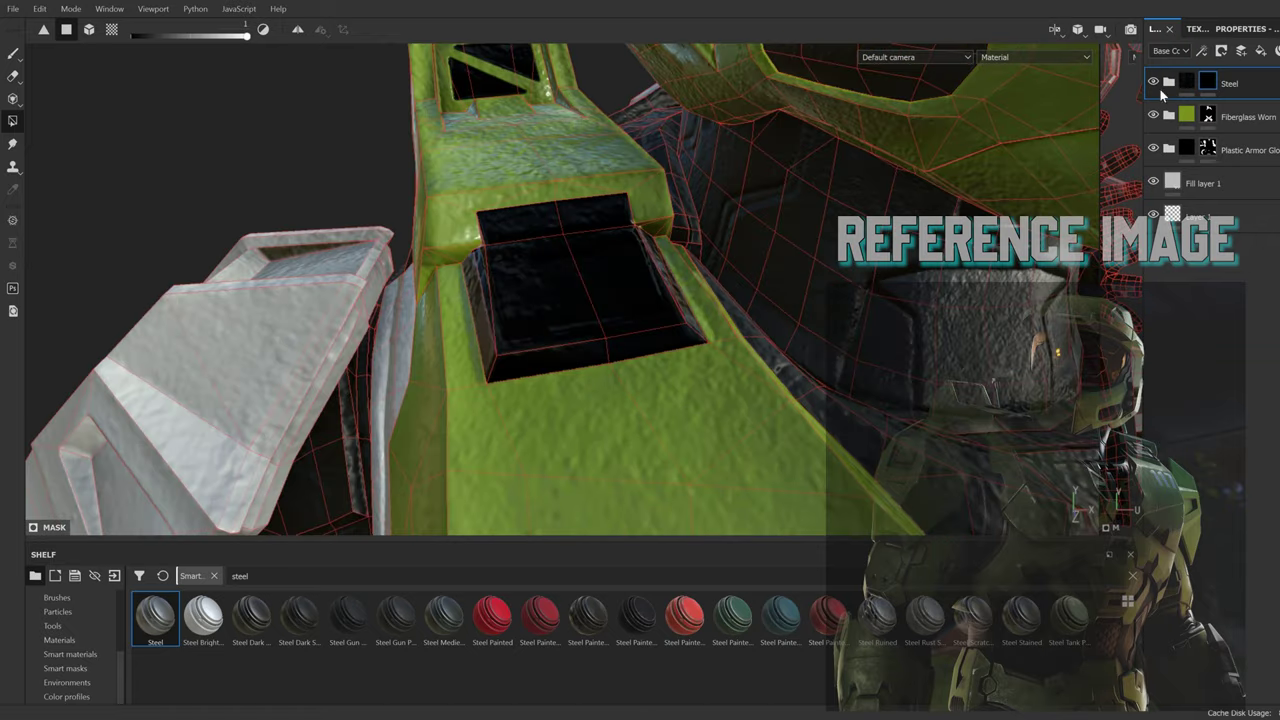
scroll(88, 633, "up", 3)
left_click(60, 666)
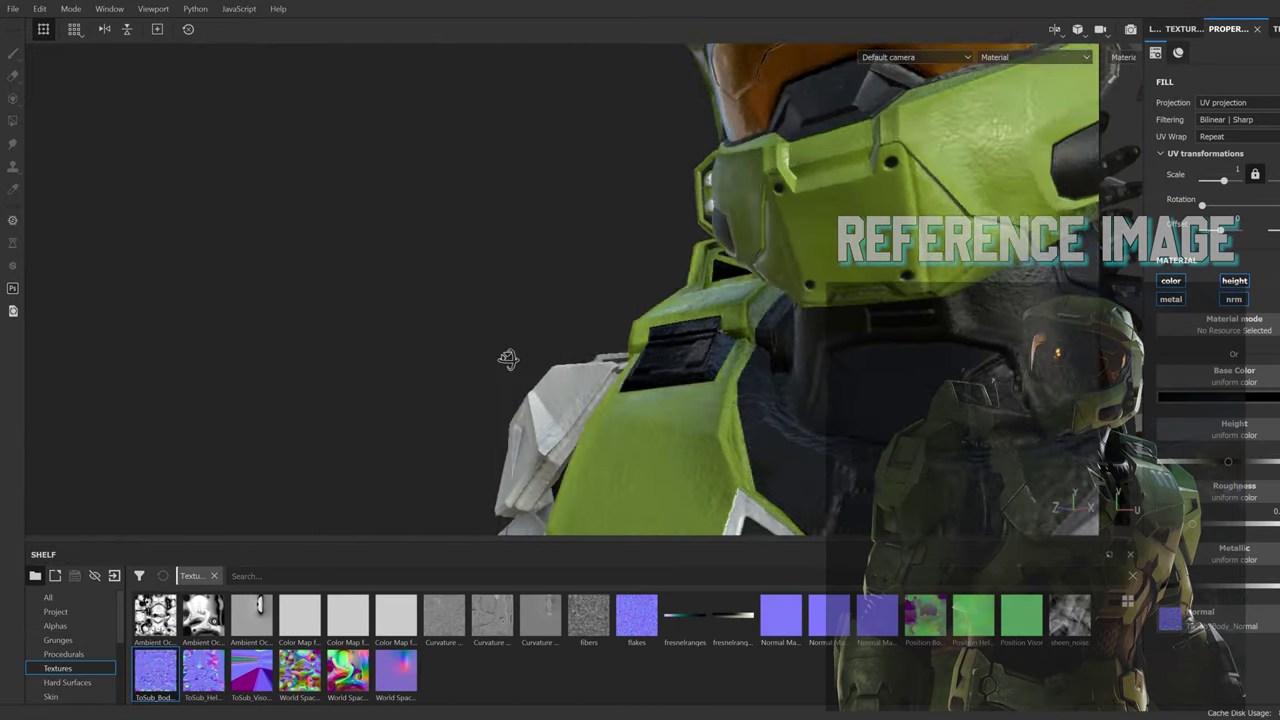
Step: Turn the grey and white shoulder faces green fiberglass
middle_click_drag(508, 360, 860, 320)
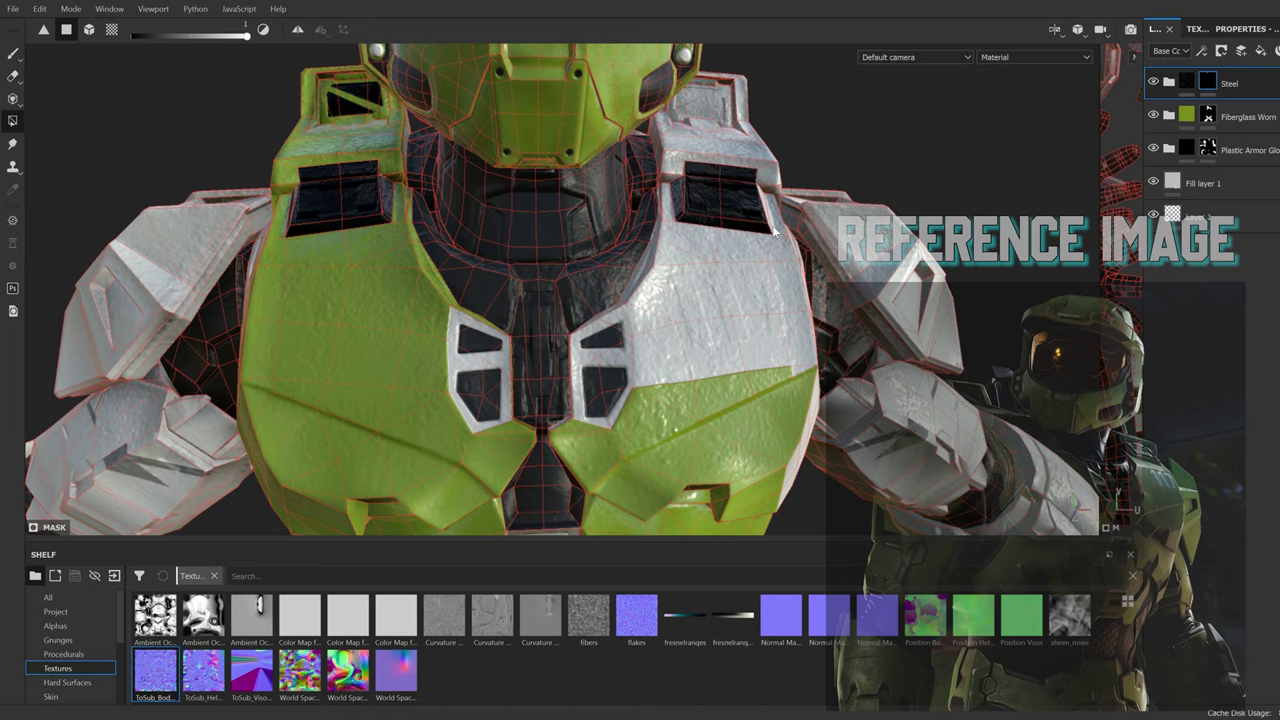
mouse_move(774, 232)
left_mouse_down("alt")
mouse_move(722, 362)
mouse_move(558, 398)
left_mouse_up("alt")
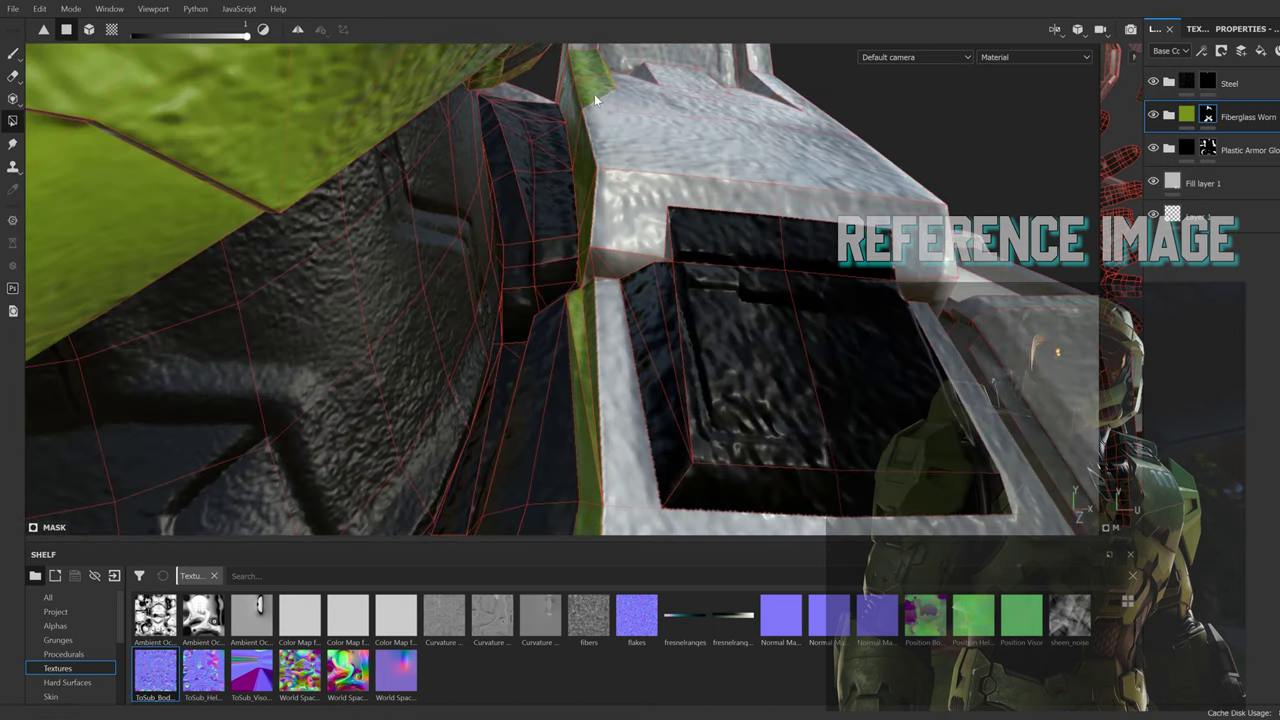
mouse_move(594, 94)
left_mouse_down()
mouse_move(652, 258)
mouse_move(803, 212)
left_mouse_up()
left_click_drag(1010, 270, 975, 340)
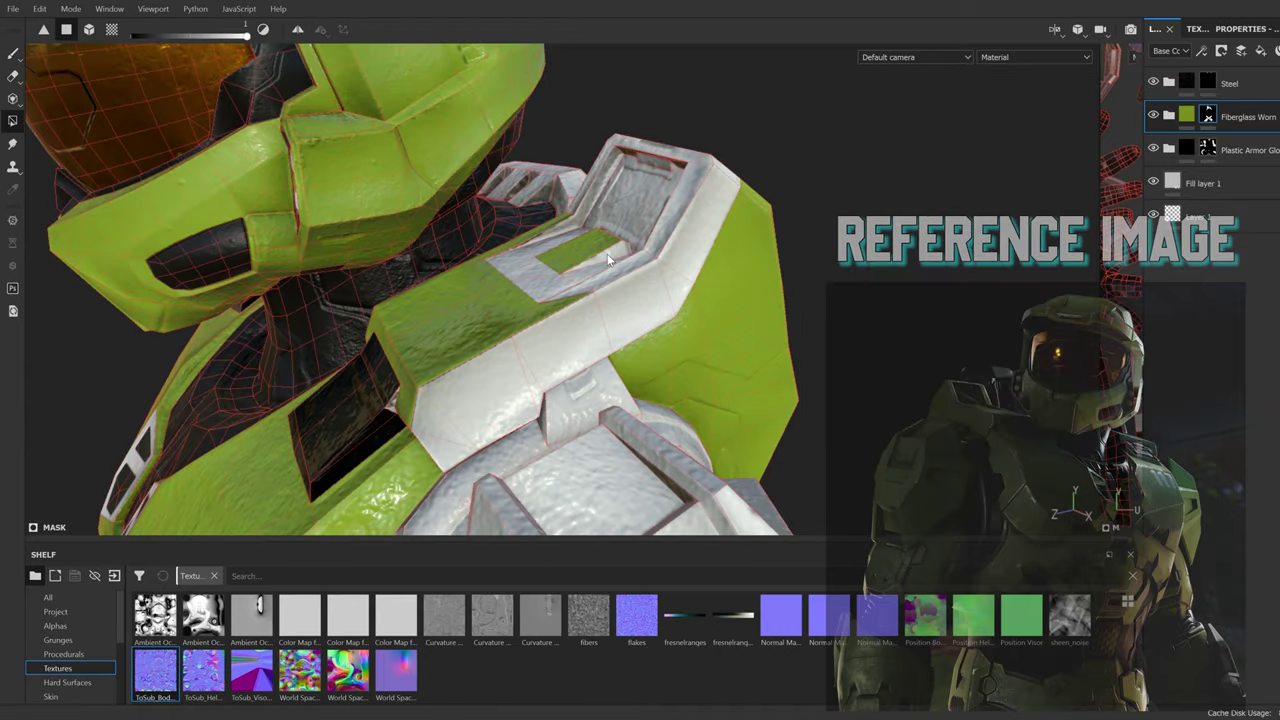
left_click_drag(672, 209, 518, 262)
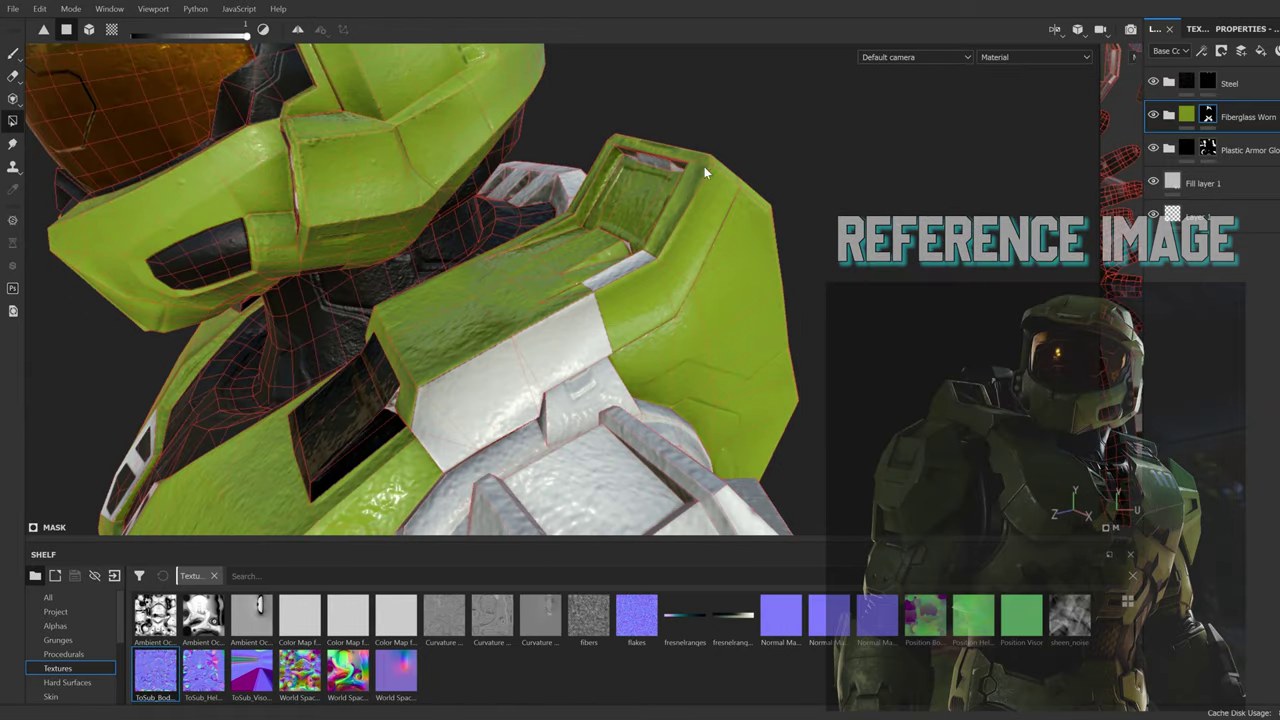
Step: Fill the grey back plate faces green using Polygon Fill
mouse_move(438, 447)
left_mouse_down("alt")
mouse_move(616, 366)
mouse_move(270, 278)
left_mouse_up("alt")
mouse_move(145, 345)
left_mouse_down("alt")
mouse_move(606, 245)
mouse_move(533, 275)
left_mouse_up("alt")
scroll(533, 275, "up", 2)
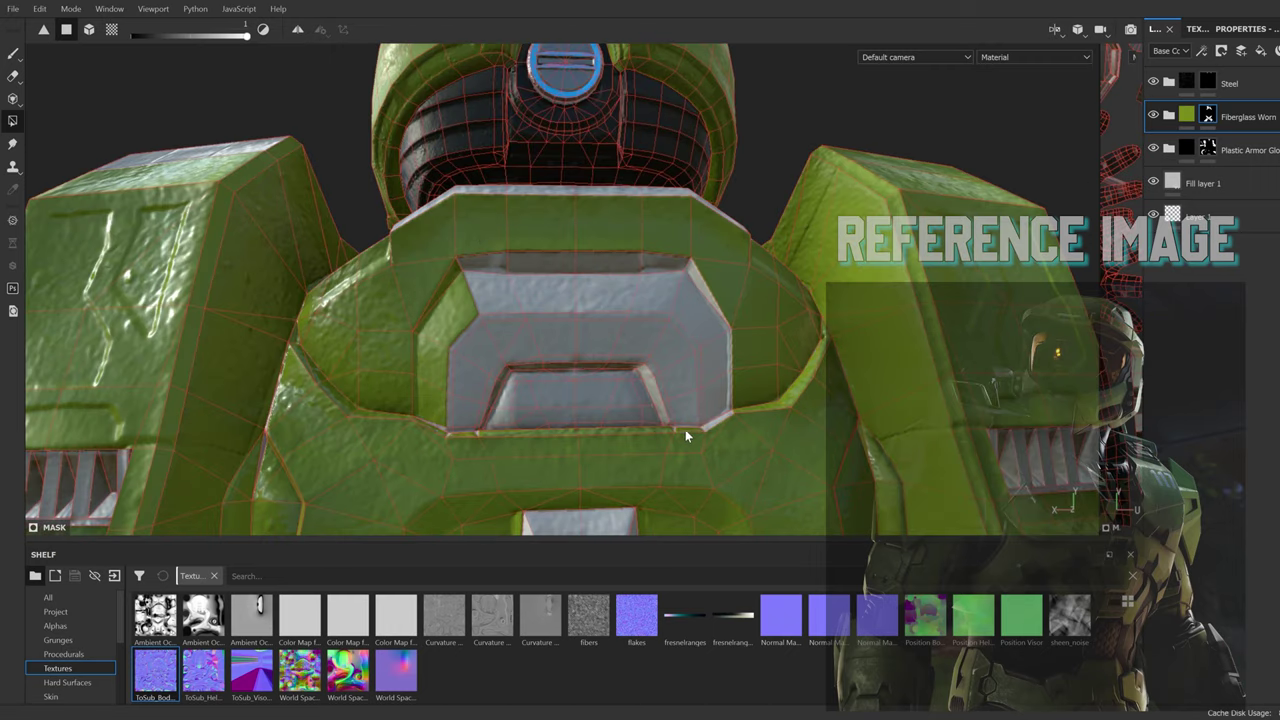
left_click(1186, 116)
left_click_drag(700, 300, 709, 253, "alt")
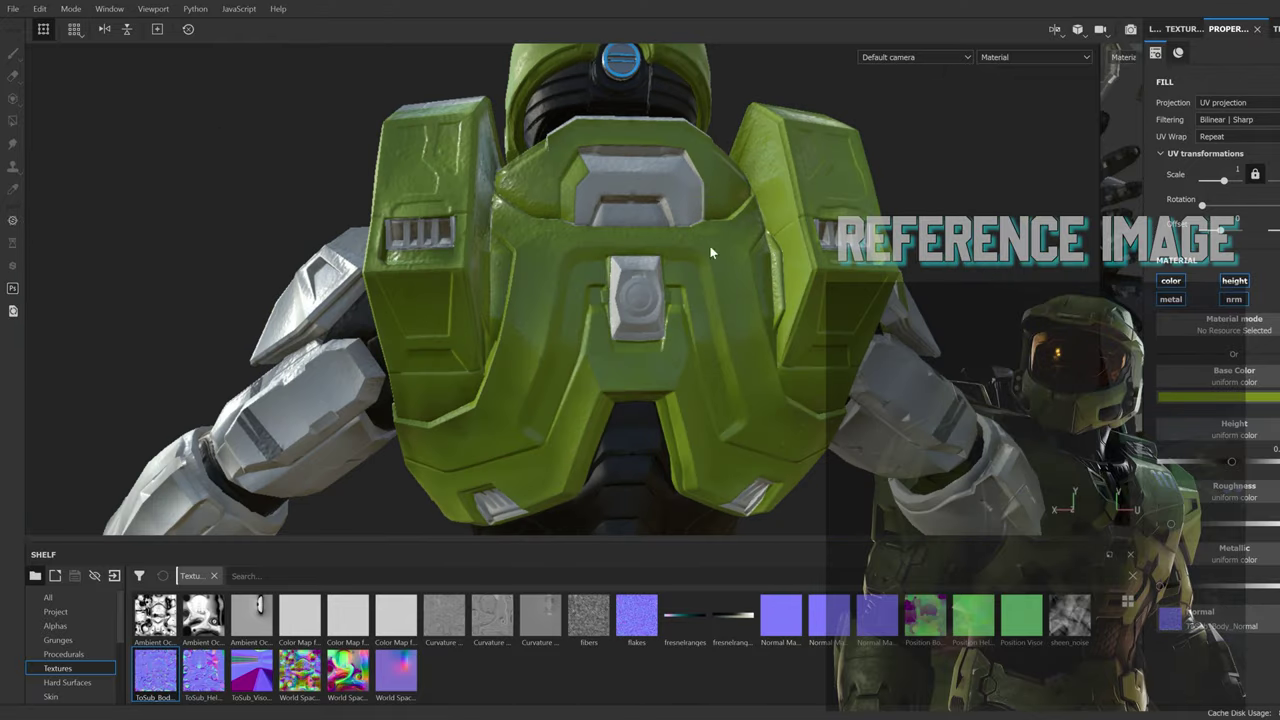
scroll(709, 253, "up", 3)
key("4")
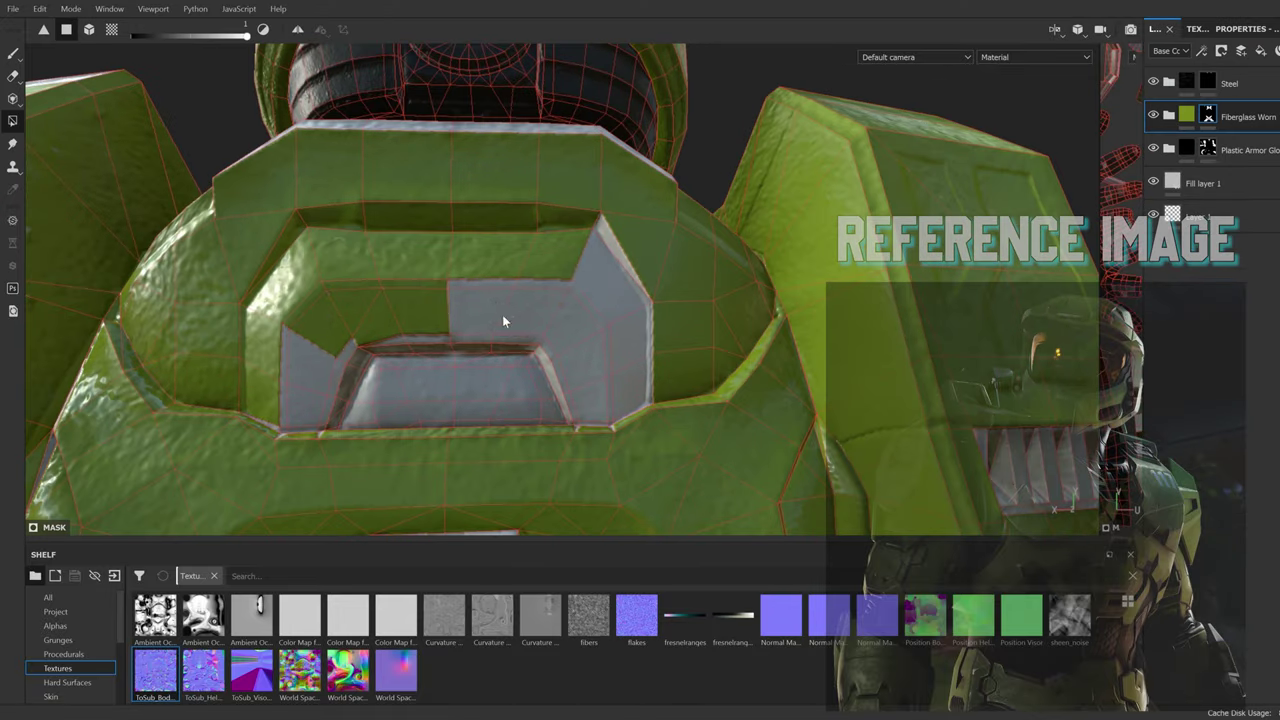
left_click_drag(502, 315, 602, 256)
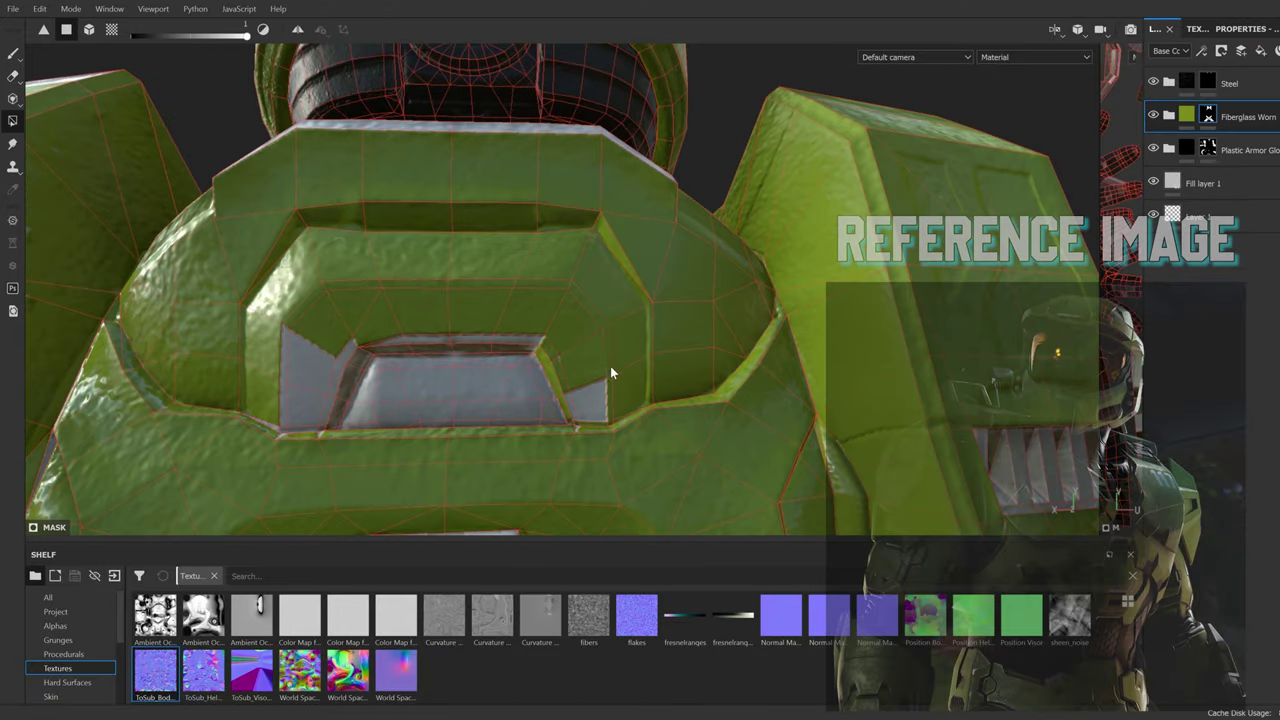
Step: Fill the remaining white chest plate faces green symmetrically
scroll(612, 373, "up", 5)
left_click_drag(612, 373, 303, 444, "alt")
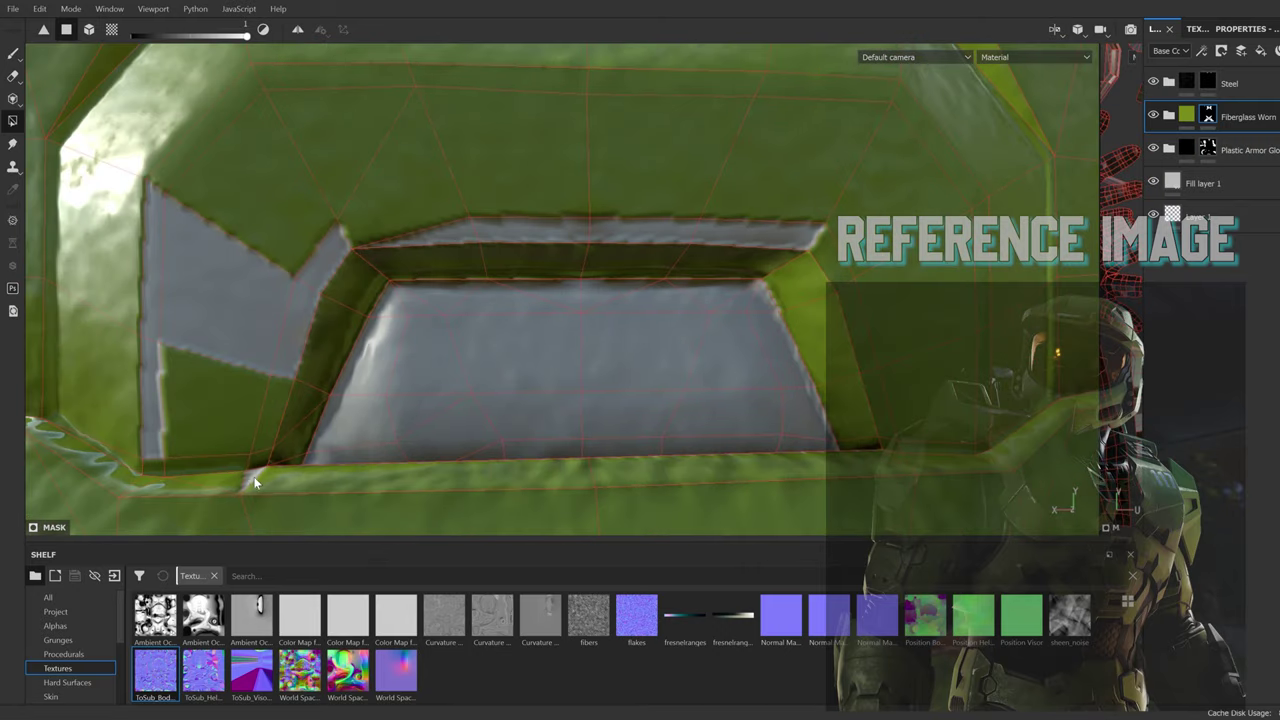
scroll(519, 225, "down", 10)
mouse_move(519, 225)
left_mouse_down("alt")
mouse_move(450, 250)
mouse_move(601, 309)
left_mouse_up("alt")
scroll(455, 295, "up", 3)
scroll(527, 200, "up", 4)
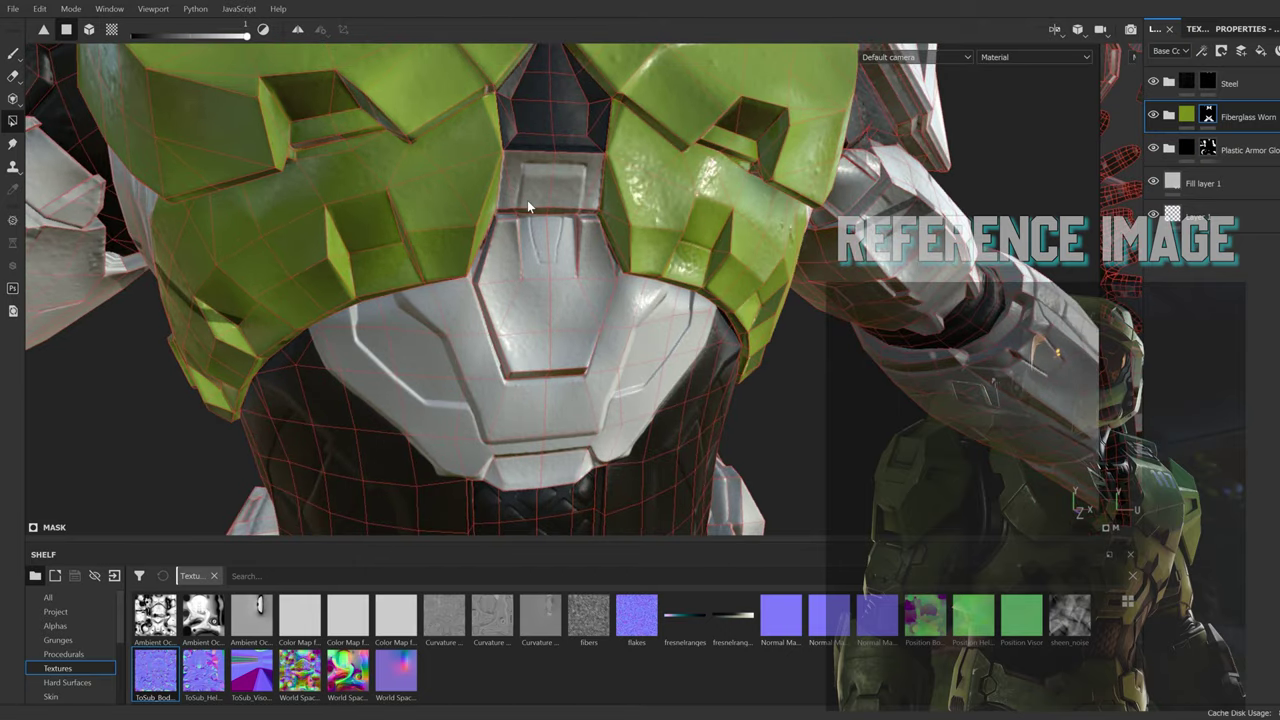
mouse_move(368, 348)
left_mouse_down()
mouse_move(405, 333)
mouse_move(435, 406)
mouse_move(497, 349)
mouse_move(530, 266)
left_mouse_up()
mouse_move(508, 220)
left_mouse_down("alt")
mouse_move(480, 240)
mouse_move(513, 262)
mouse_move(625, 250)
mouse_move(630, 370)
mouse_move(561, 365)
mouse_move(514, 396)
mouse_move(250, 245)
left_mouse_up("alt")
scroll(513, 262, "up", 3)
Step: Brush green Fiberglass Worn over the white chest panel and the strip below it
key("1")
scroll(330, 263, "up", 5)
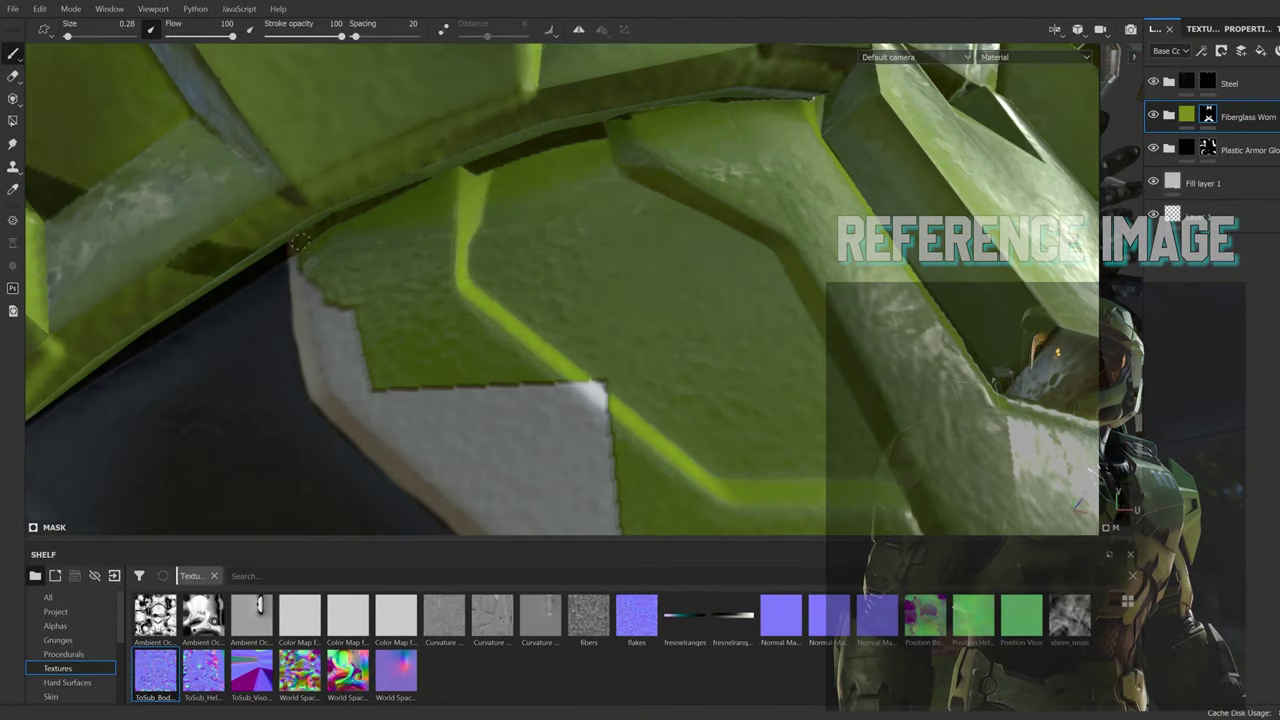
mouse_move(320, 397)
left_mouse_down("alt")
mouse_move(600, 220)
mouse_move(630, 300)
mouse_move(530, 240)
mouse_move(415, 208)
mouse_move(382, 244)
left_mouse_up("alt")
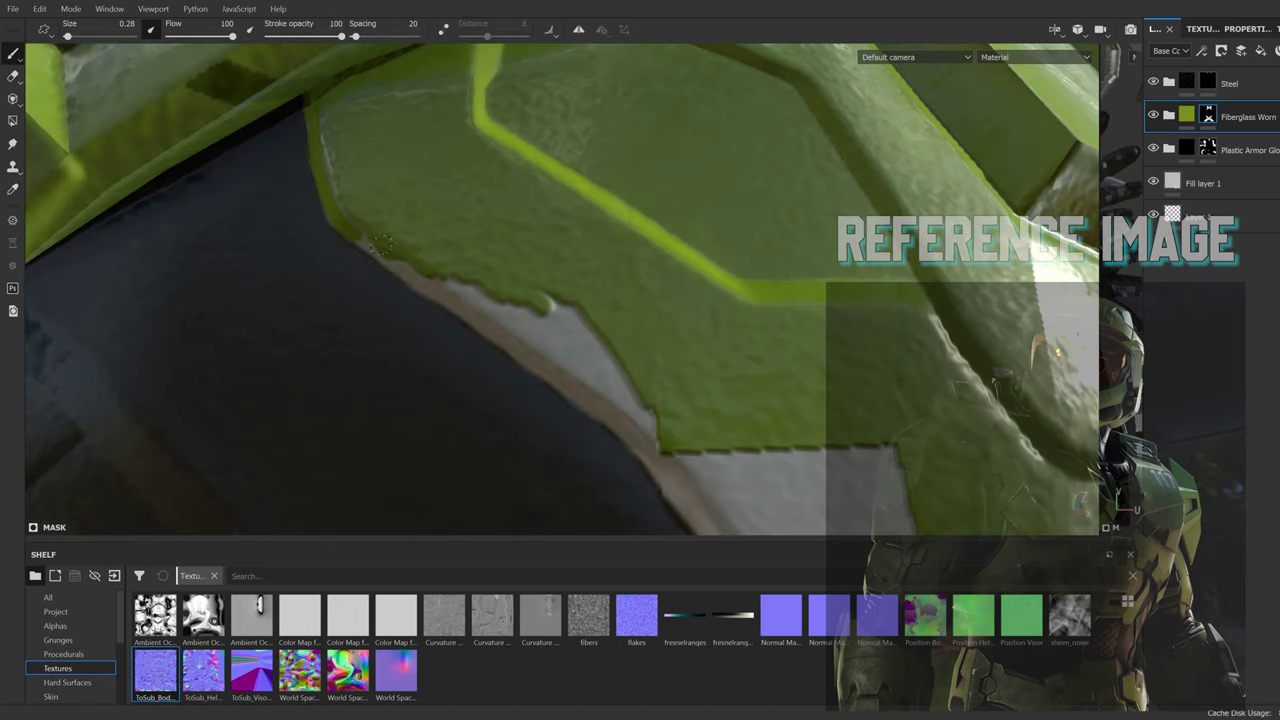
mouse_move(450, 302)
left_mouse_down()
mouse_move(630, 410)
mouse_move(476, 318)
left_mouse_up()
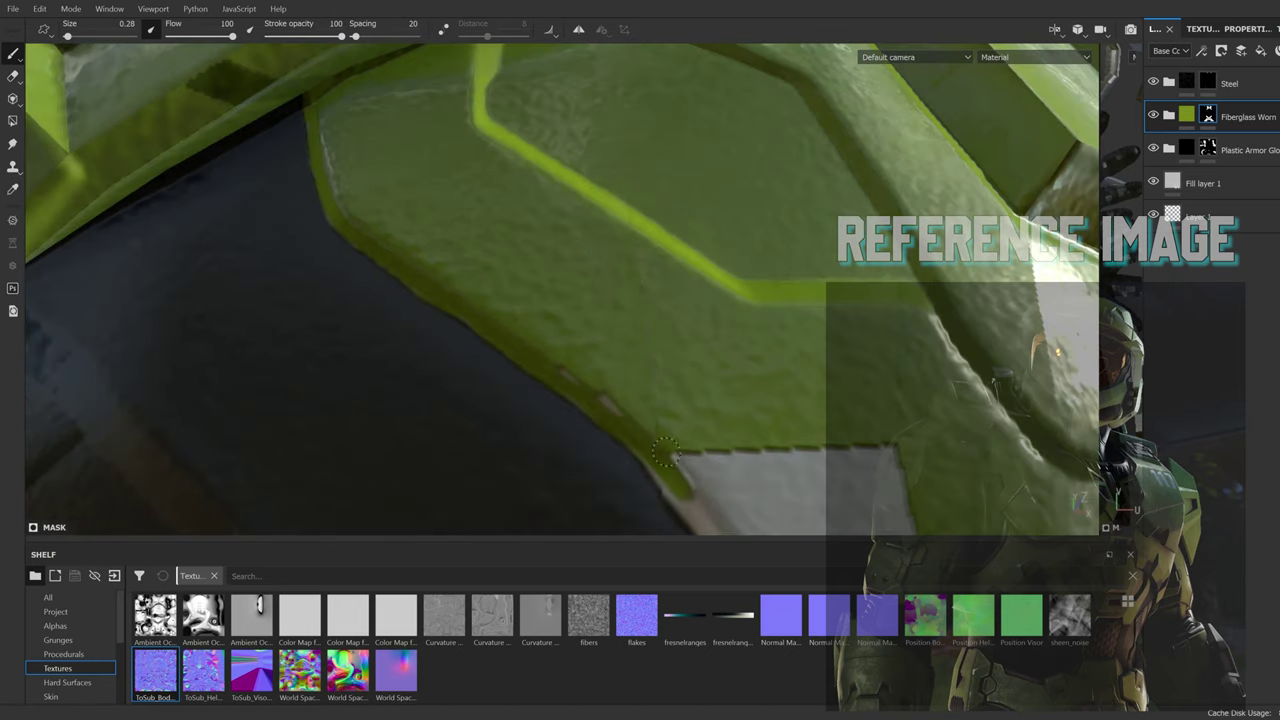
mouse_move(665, 452)
left_mouse_down("alt")
mouse_move(450, 235)
mouse_move(620, 285)
mouse_move(690, 405)
mouse_move(698, 483)
mouse_move(430, 255)
mouse_move(560, 340)
mouse_move(620, 425)
left_mouse_up("alt")
left_click(1168, 116)
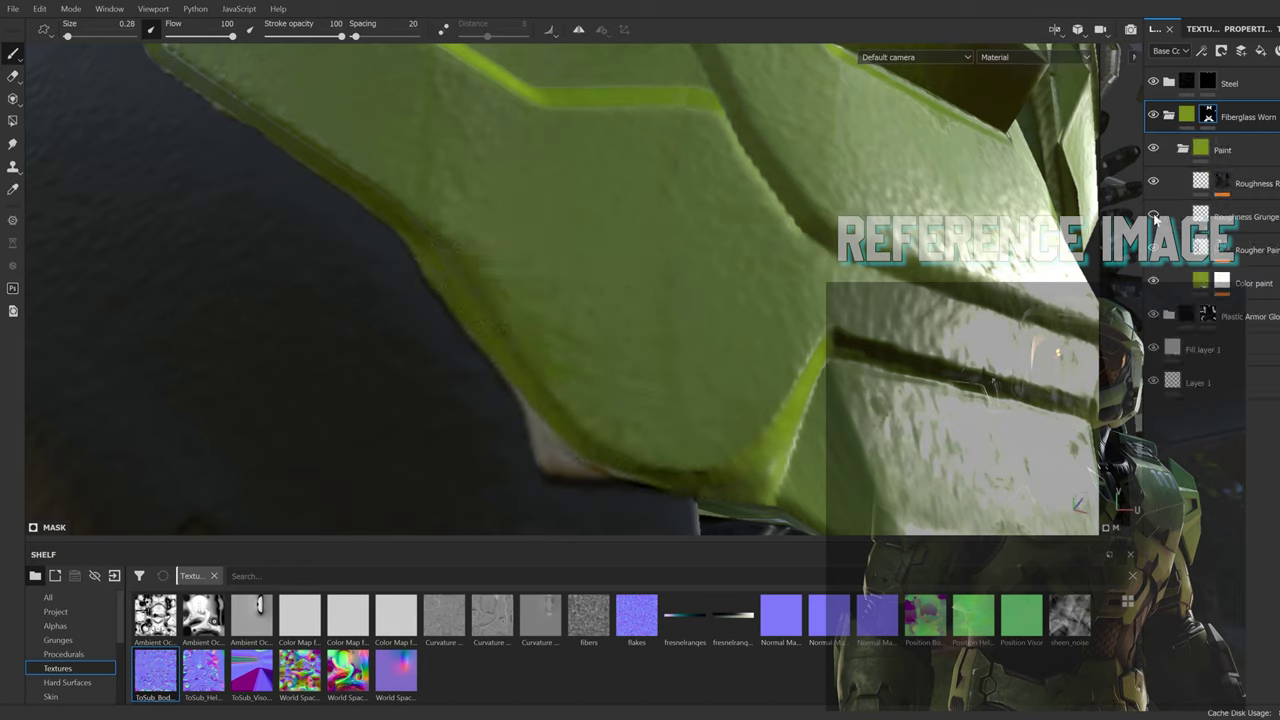
left_click(1240, 316)
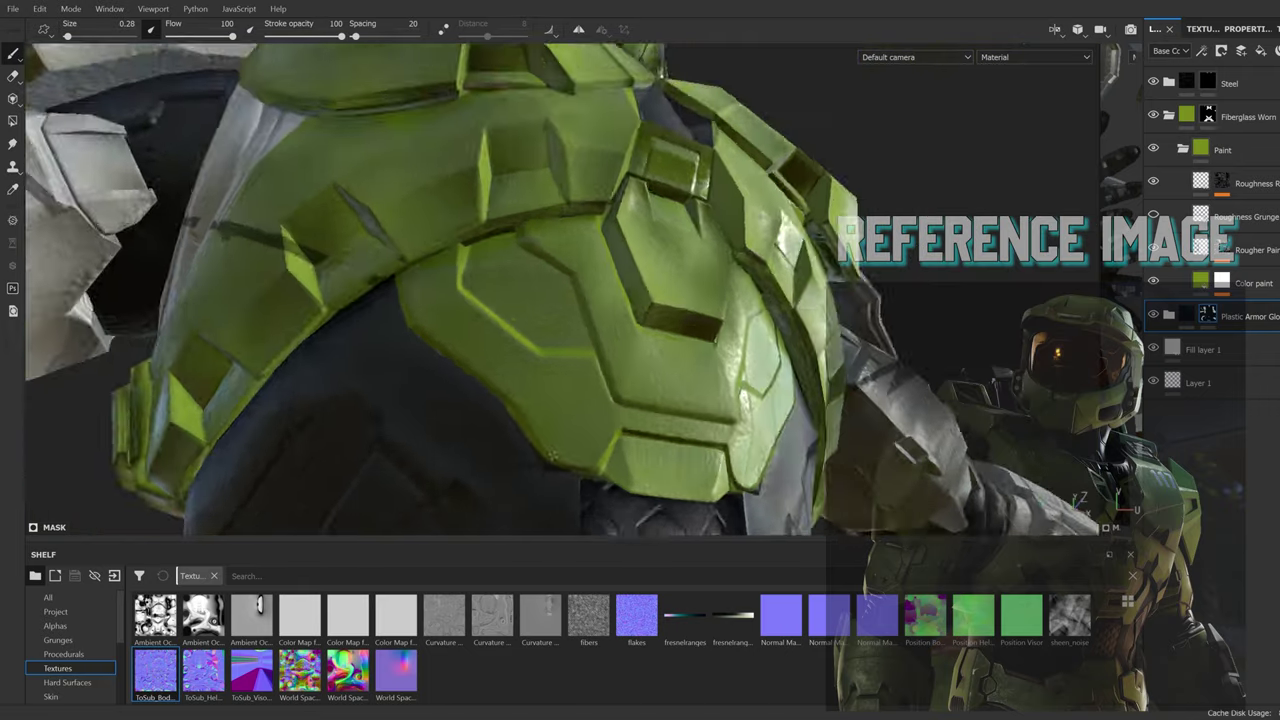
left_click(1168, 116)
left_click(1240, 116)
Step: Paint green down the white edge and along the strips below the dark panel
mouse_move(525, 250)
left_mouse_down()
mouse_move(535, 420)
mouse_move(577, 378)
left_mouse_up()
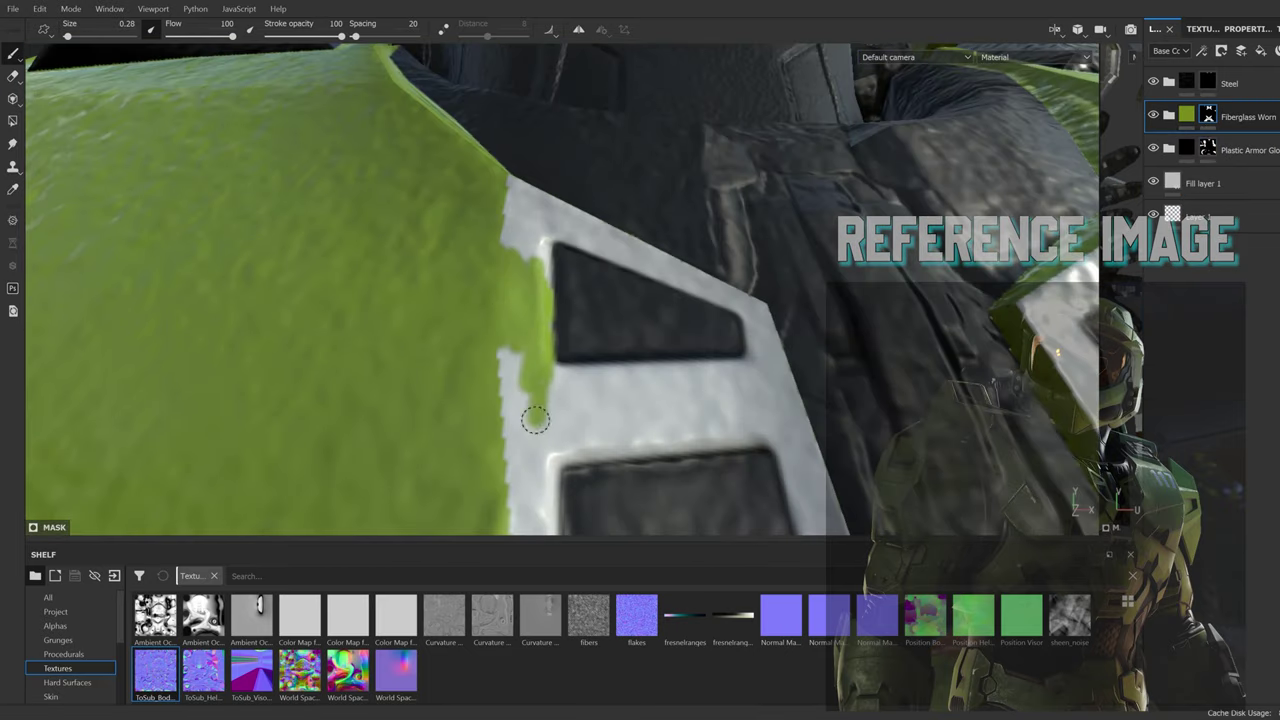
mouse_move(723, 371)
left_mouse_down()
mouse_move(600, 440)
mouse_move(490, 434)
left_mouse_up()
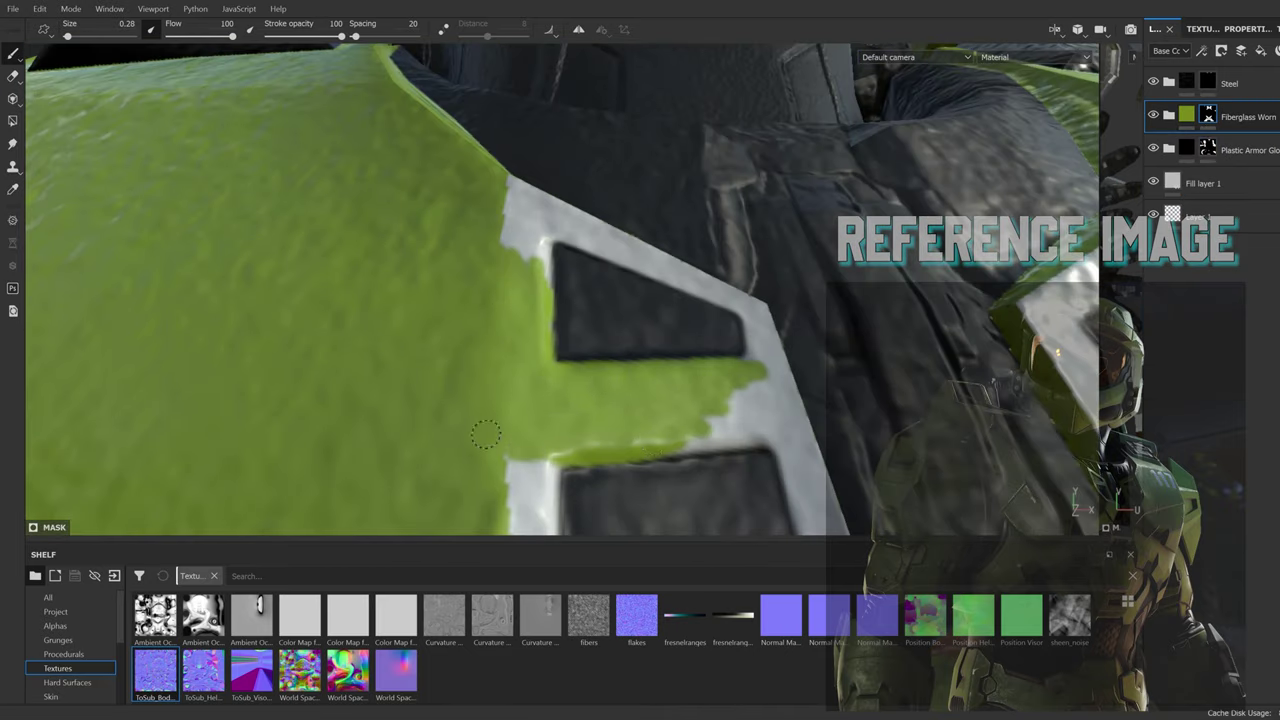
middle_click_drag(490, 434, 543, 257, "alt")
left_click_drag(543, 257, 540, 390)
mouse_move(540, 390)
middle_mouse_down("alt")
mouse_move(598, 380)
mouse_move(629, 406)
middle_mouse_up("alt")
mouse_move(629, 406)
left_mouse_down()
mouse_move(531, 377)
mouse_move(563, 380)
mouse_move(614, 421)
mouse_move(522, 298)
mouse_move(575, 250)
mouse_move(600, 300)
left_mouse_up()
mouse_move(600, 300)
left_mouse_down("alt")
mouse_move(560, 330)
mouse_move(570, 360)
mouse_move(555, 313)
left_mouse_up("alt")
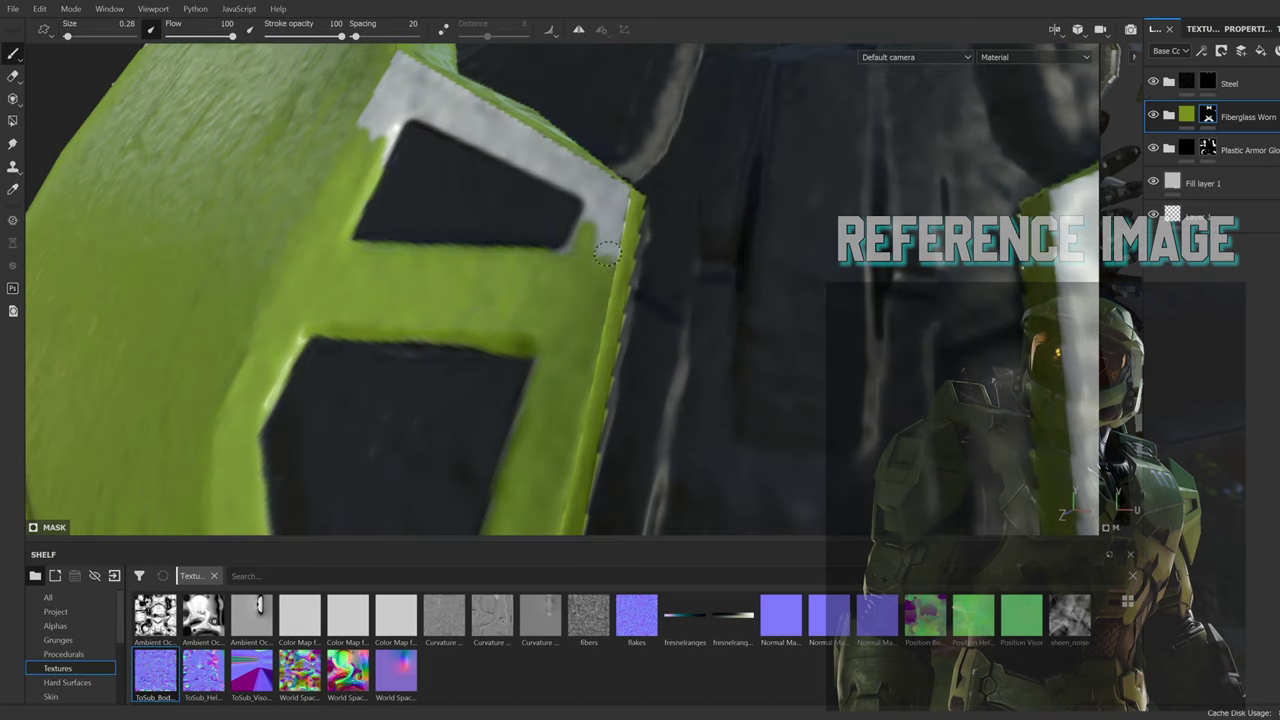
left_click_drag(613, 210, 593, 366, "alt")
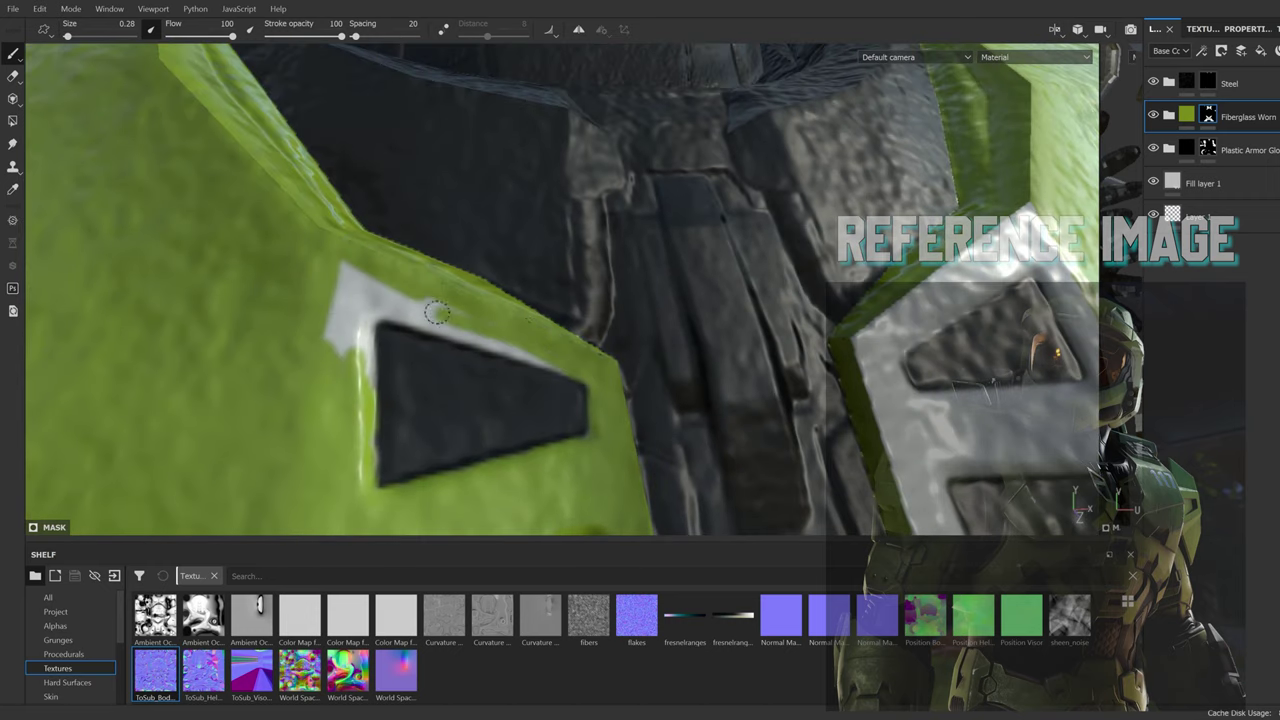
Step: Green over the white chest areas, the left edge band and the strip beside the dark window
left_click_drag(437, 313, 365, 351)
left_click_drag(495, 330, 560, 300, "alt")
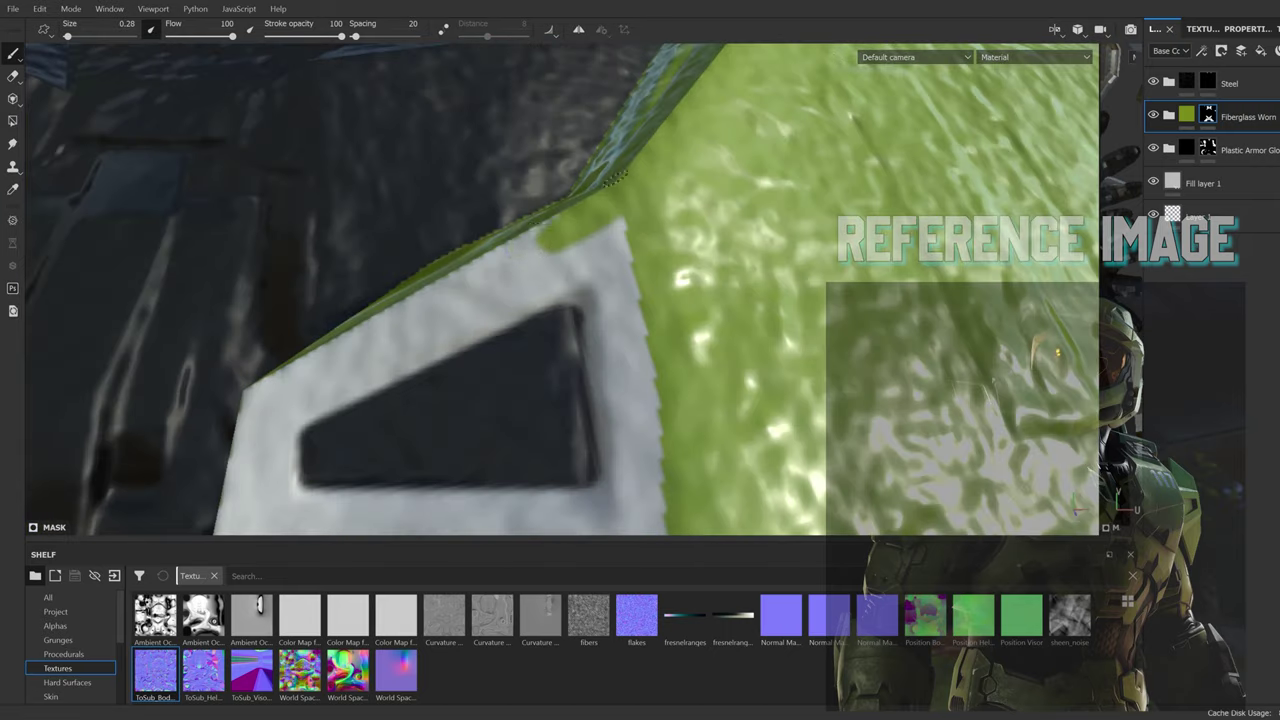
mouse_move(612, 190)
left_mouse_down()
mouse_move(460, 336)
mouse_move(310, 405)
left_mouse_up()
mouse_move(505, 240)
left_mouse_down()
mouse_move(340, 380)
mouse_move(600, 130)
mouse_move(664, 247)
left_mouse_up()
mouse_move(625, 143)
left_mouse_down()
mouse_move(677, 366)
mouse_move(334, 322)
left_mouse_up()
mouse_move(283, 256)
left_mouse_down("alt")
mouse_move(410, 150)
mouse_move(471, 280)
mouse_move(694, 213)
mouse_move(725, 165)
mouse_move(730, 318)
mouse_move(755, 365)
mouse_move(490, 405)
mouse_move(760, 400)
left_mouse_up("alt")
mouse_move(760, 400)
left_mouse_down("alt")
mouse_move(705, 180)
mouse_move(680, 360)
left_mouse_up("alt")
mouse_move(600, 448)
left_mouse_down("alt")
mouse_move(651, 437)
mouse_move(690, 370)
left_mouse_up("alt")
mouse_move(690, 370)
left_mouse_down()
mouse_move(545, 345)
mouse_move(500, 235)
mouse_move(510, 137)
mouse_move(565, 340)
mouse_move(604, 393)
left_mouse_up()
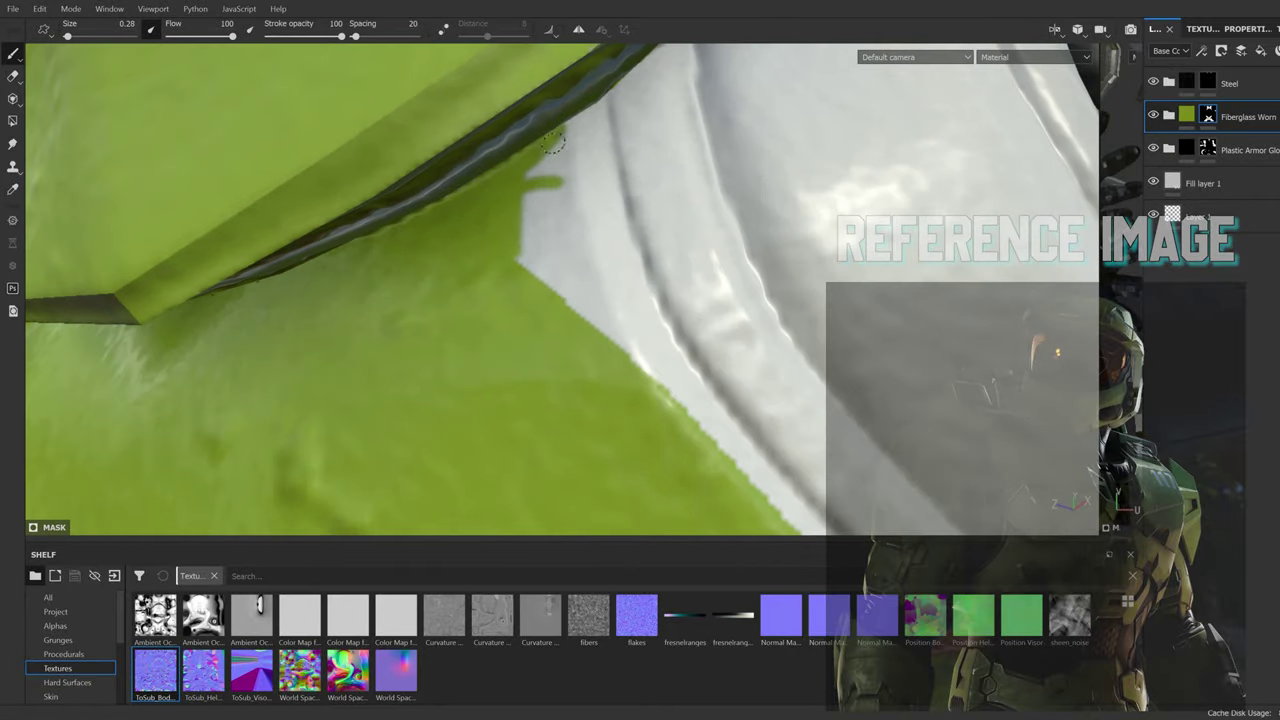
Step: Fill the remaining white edge strips and shoulder rim green, then search Smart materials for 'plastic'
mouse_move(553, 142)
left_mouse_down()
mouse_move(620, 225)
mouse_move(537, 283)
mouse_move(560, 160)
left_mouse_up()
left_click_drag(487, 229, 545, 266)
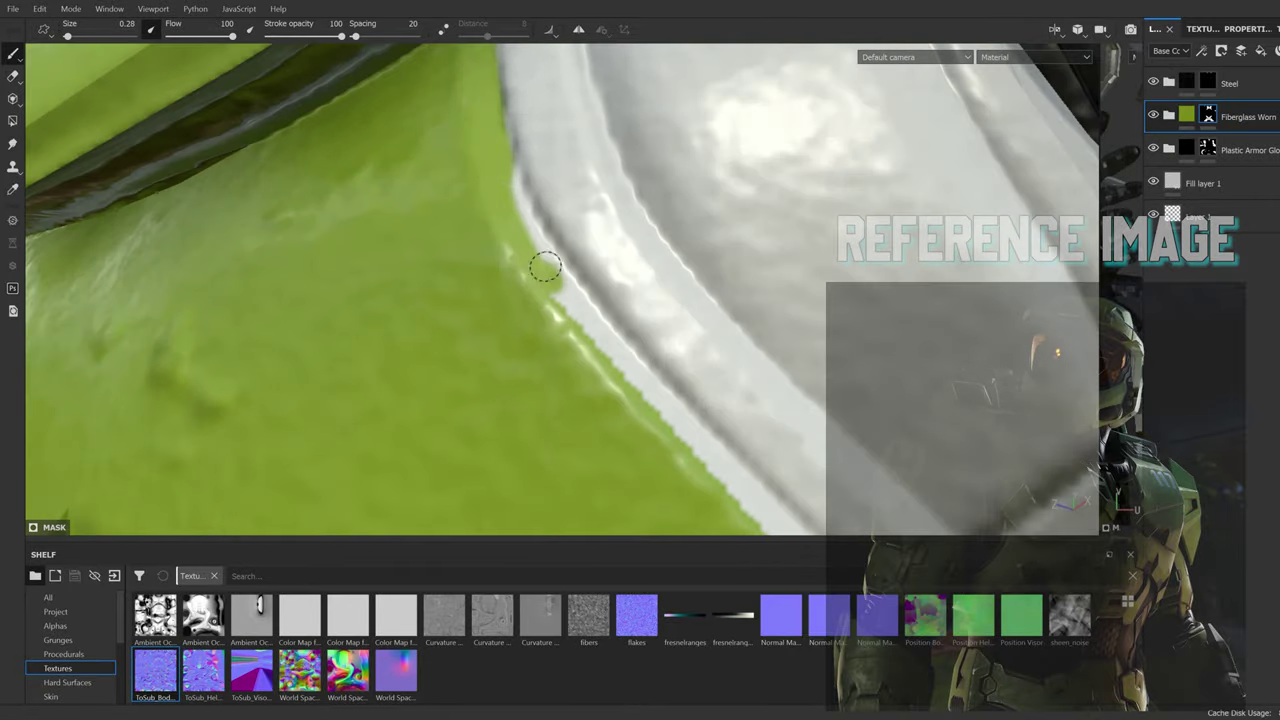
mouse_move(628, 373)
left_mouse_down()
mouse_move(471, 240)
mouse_move(563, 323)
mouse_move(771, 434)
left_mouse_up()
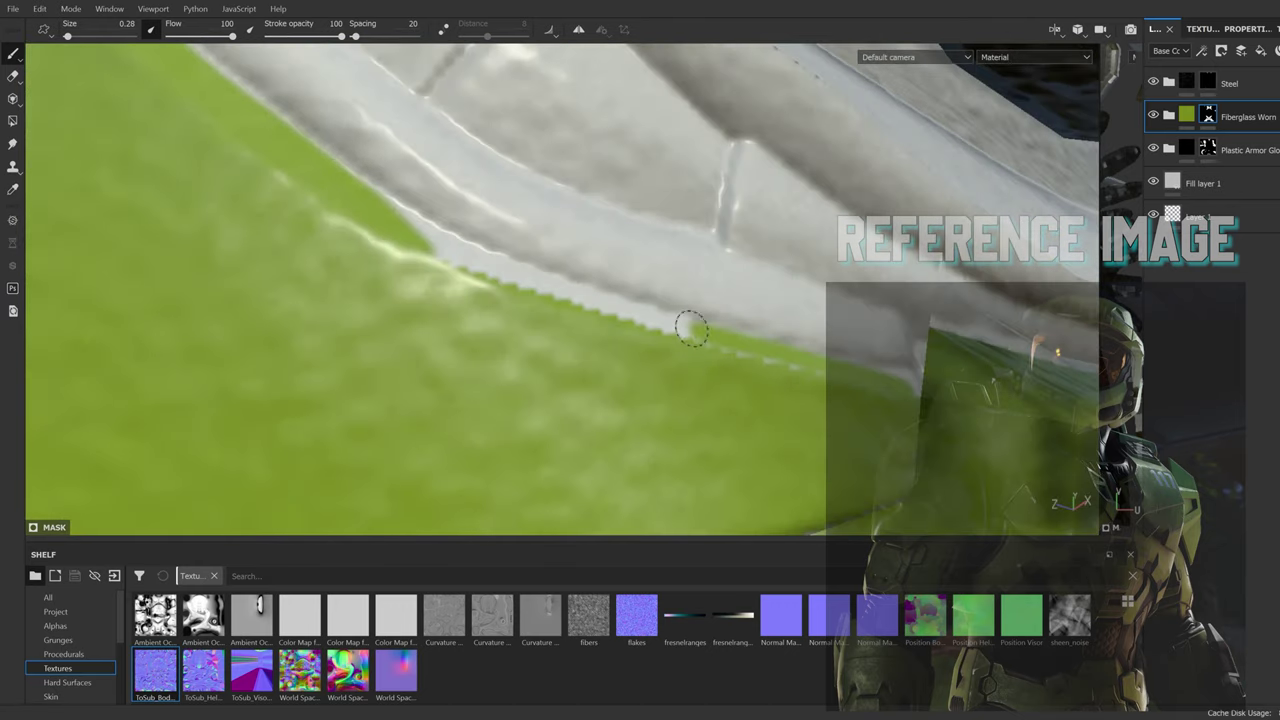
left_click_drag(689, 329, 430, 260)
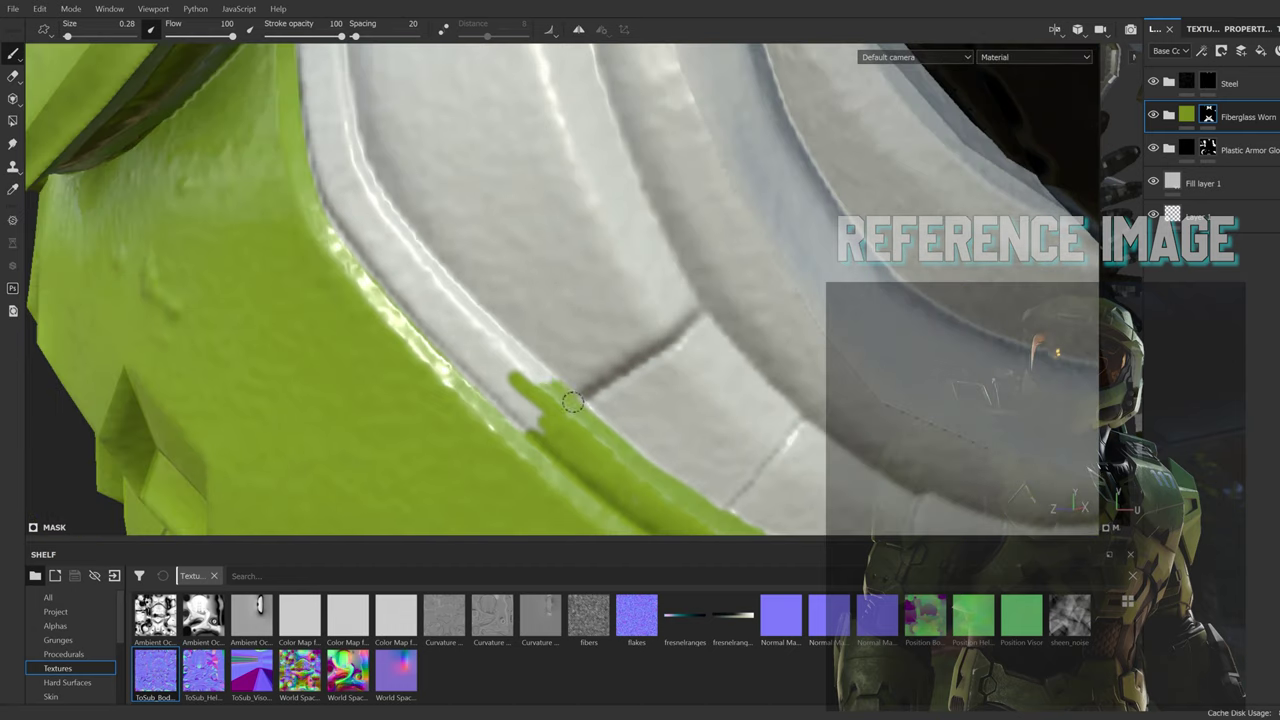
left_click_drag(397, 230, 359, 197)
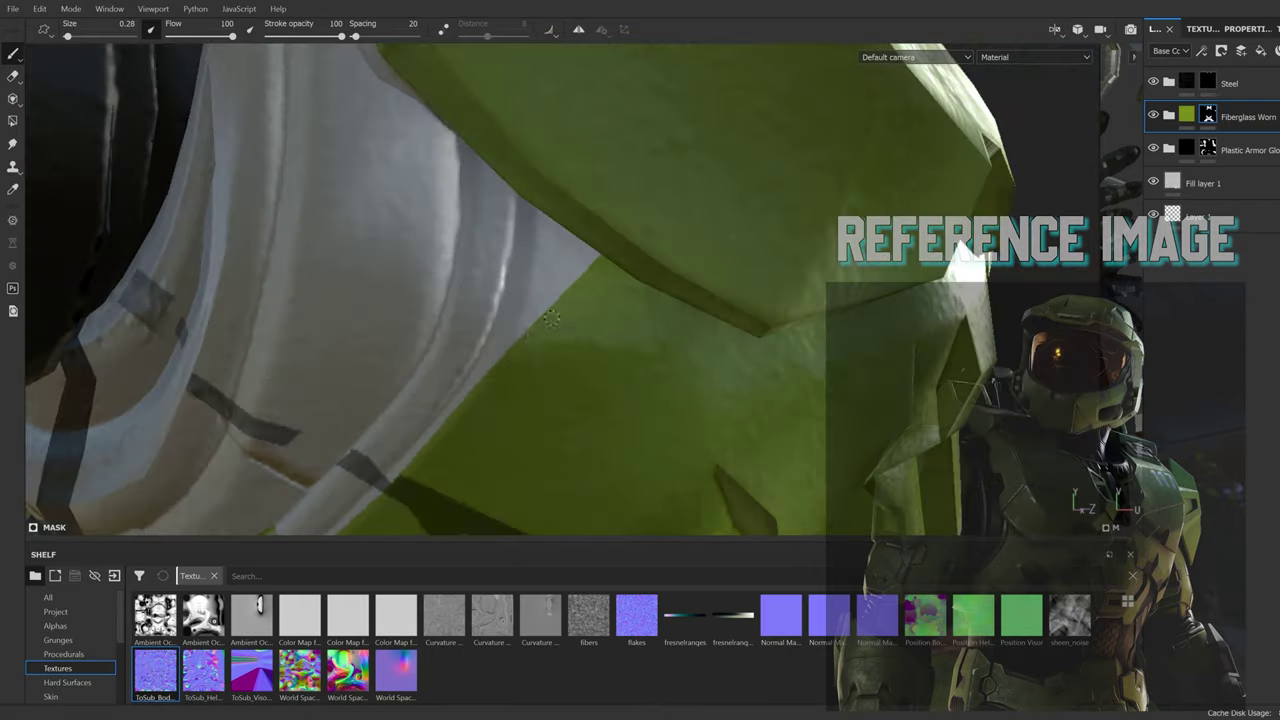
left_click_drag(560, 250, 511, 339)
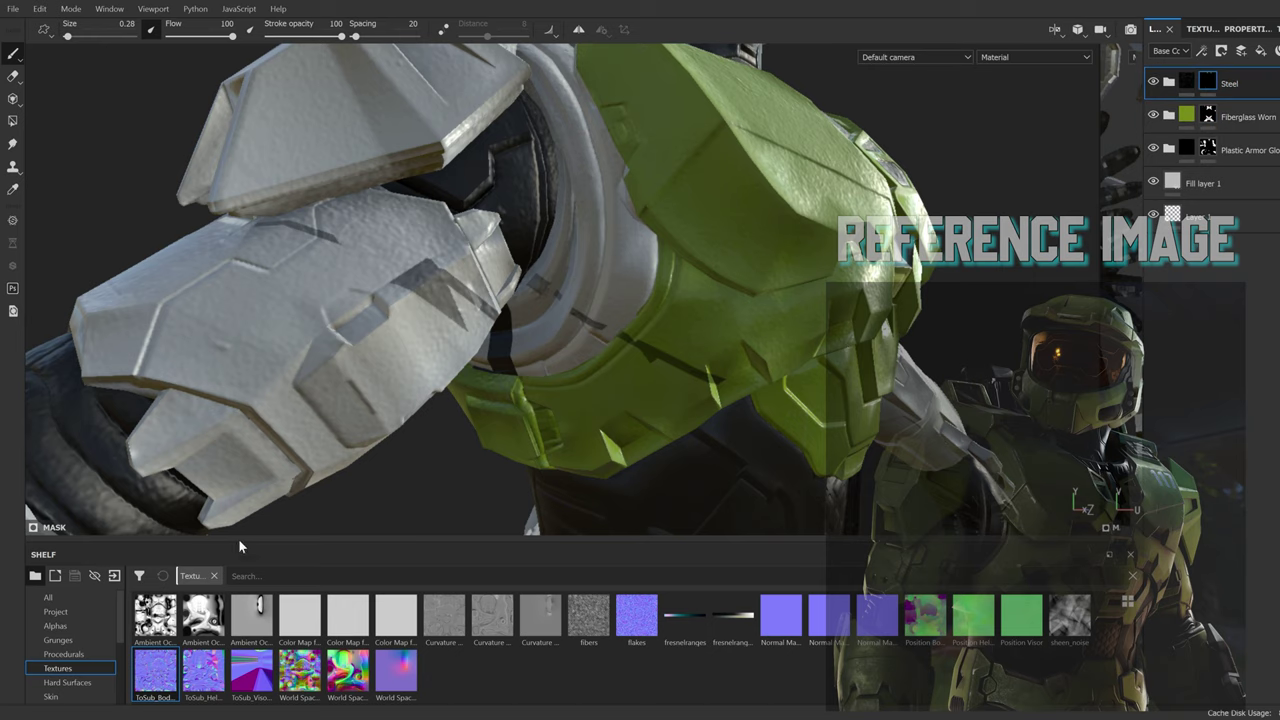
type("plastic")
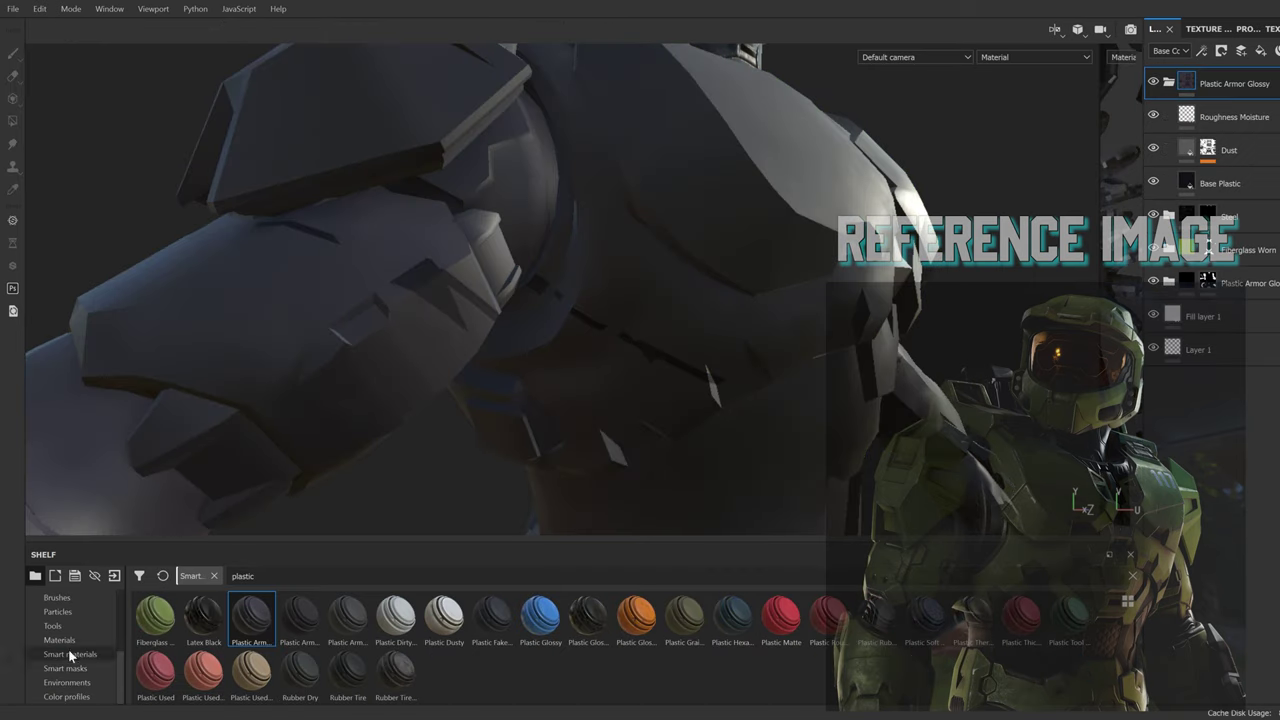
Step: Add Plastic Armor Glossy as a layer and paint the green recess beside the chevron dark
left_click(64, 668)
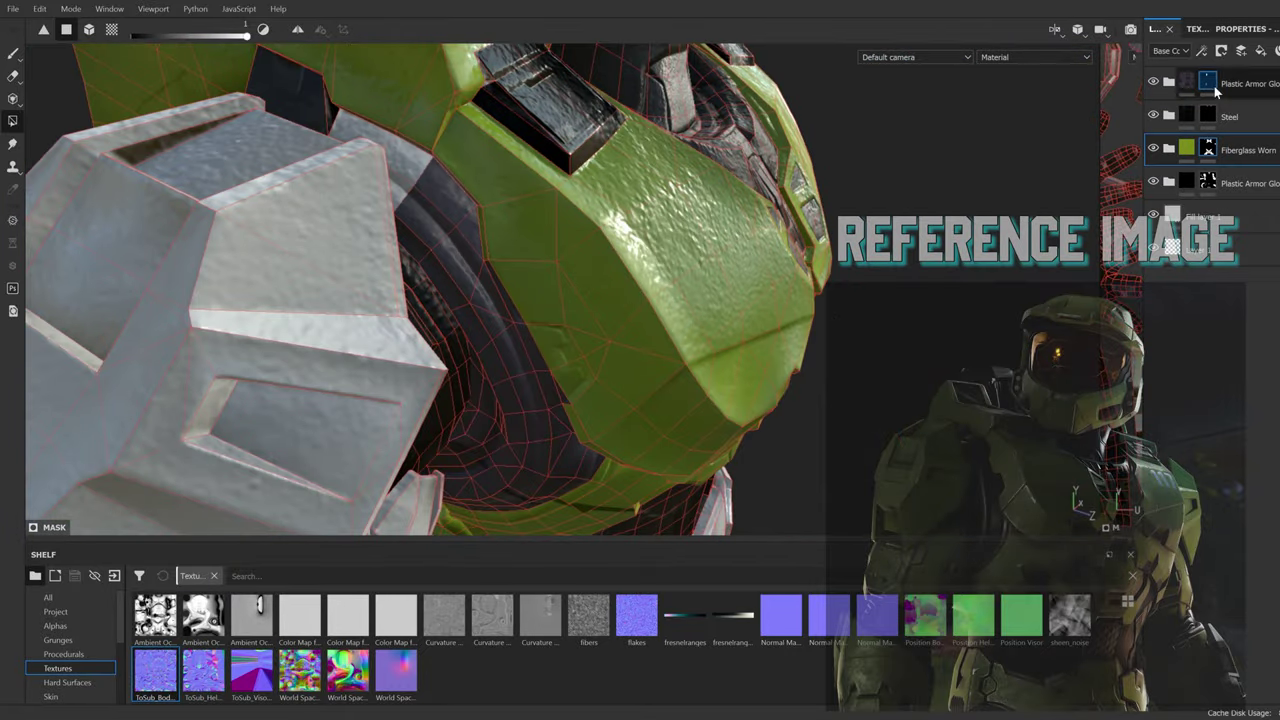
left_click_drag(391, 209, 517, 336, "alt")
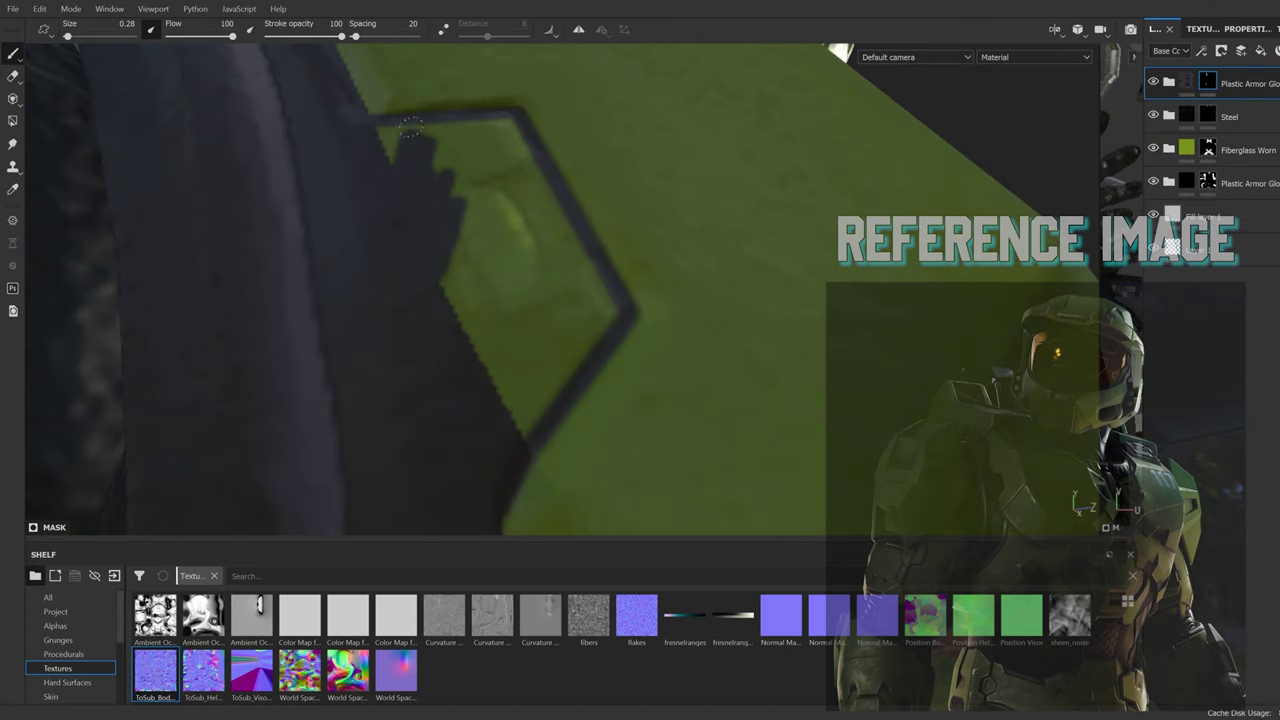
left_click_drag(426, 171, 532, 185)
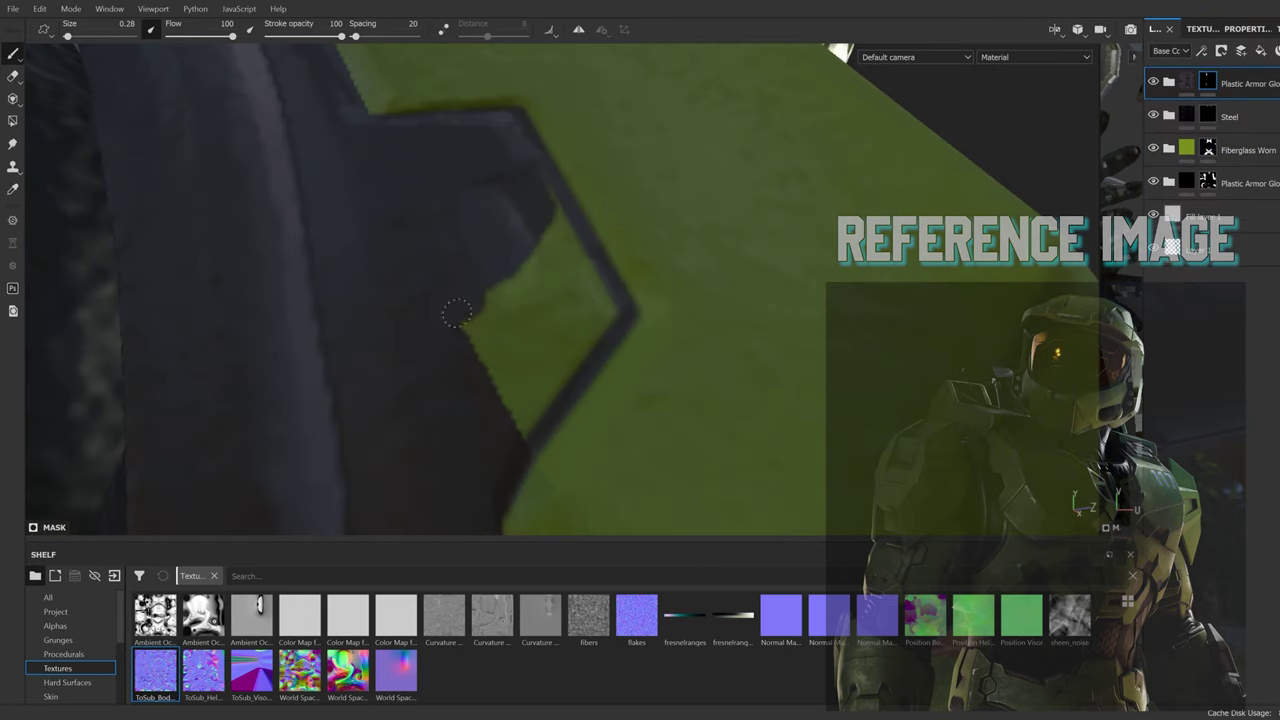
left_click_drag(456, 314, 605, 327)
left_click_drag(522, 357, 525, 295)
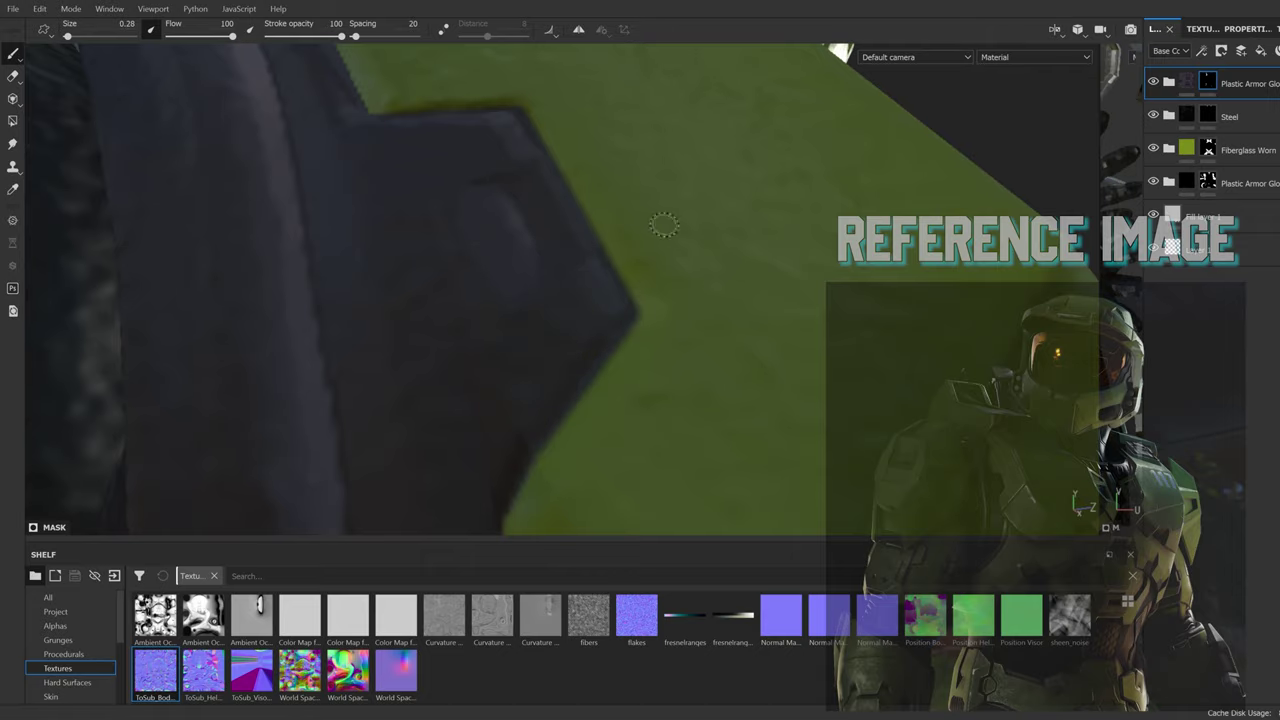
left_click(1240, 50)
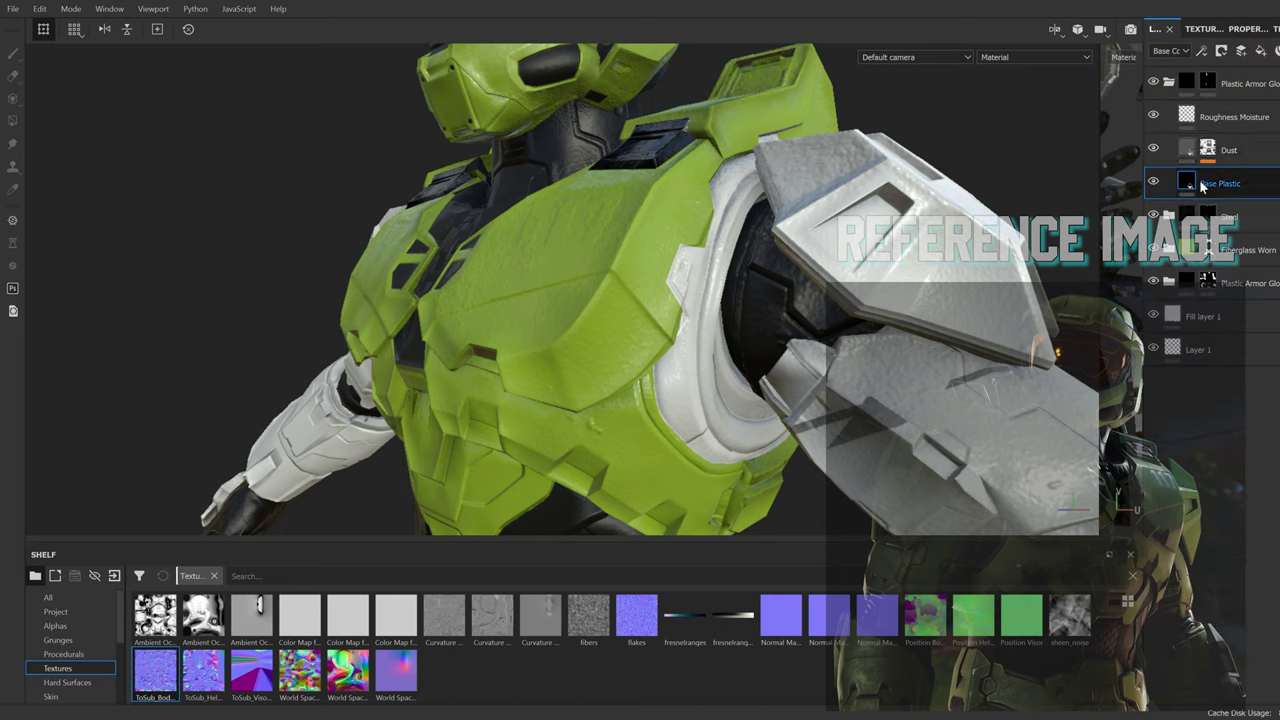
Step: Paint dark plastic over the white armor gap and patch near the collar
left_click(1203, 186)
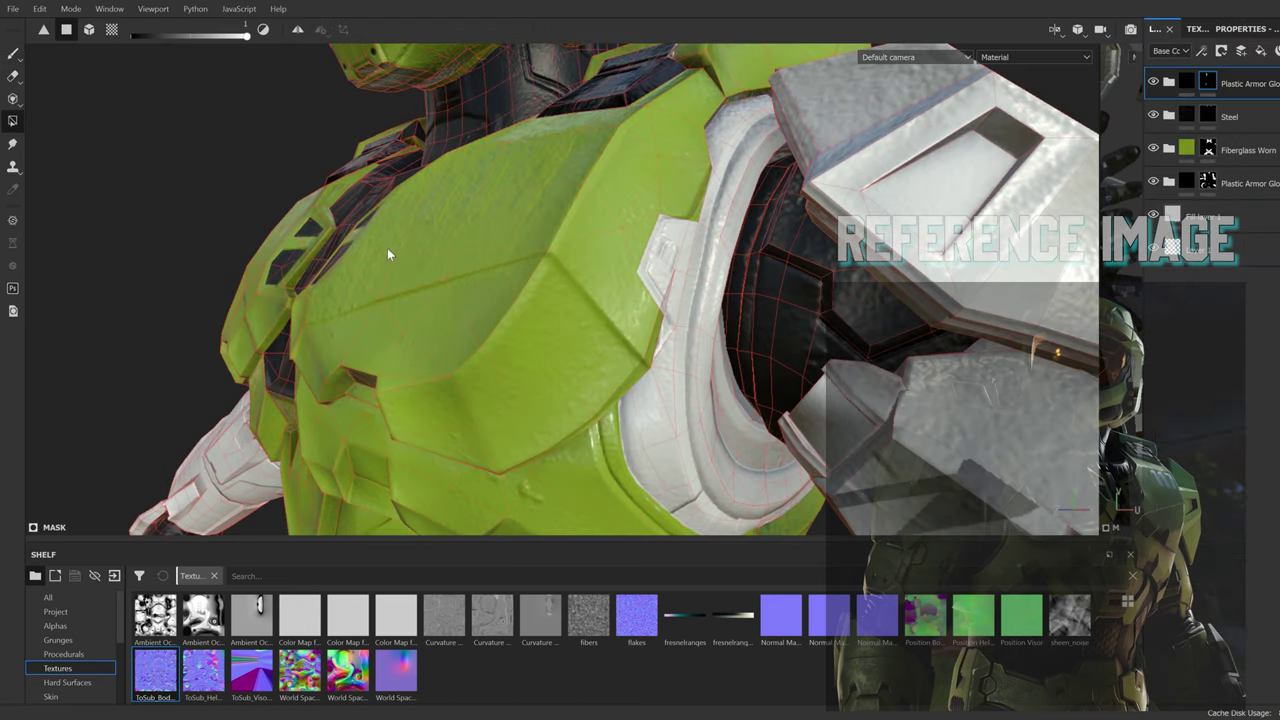
mouse_move(692, 300)
left_mouse_down()
mouse_move(728, 140)
mouse_move(641, 411)
left_mouse_up()
left_click_drag(667, 478, 690, 376)
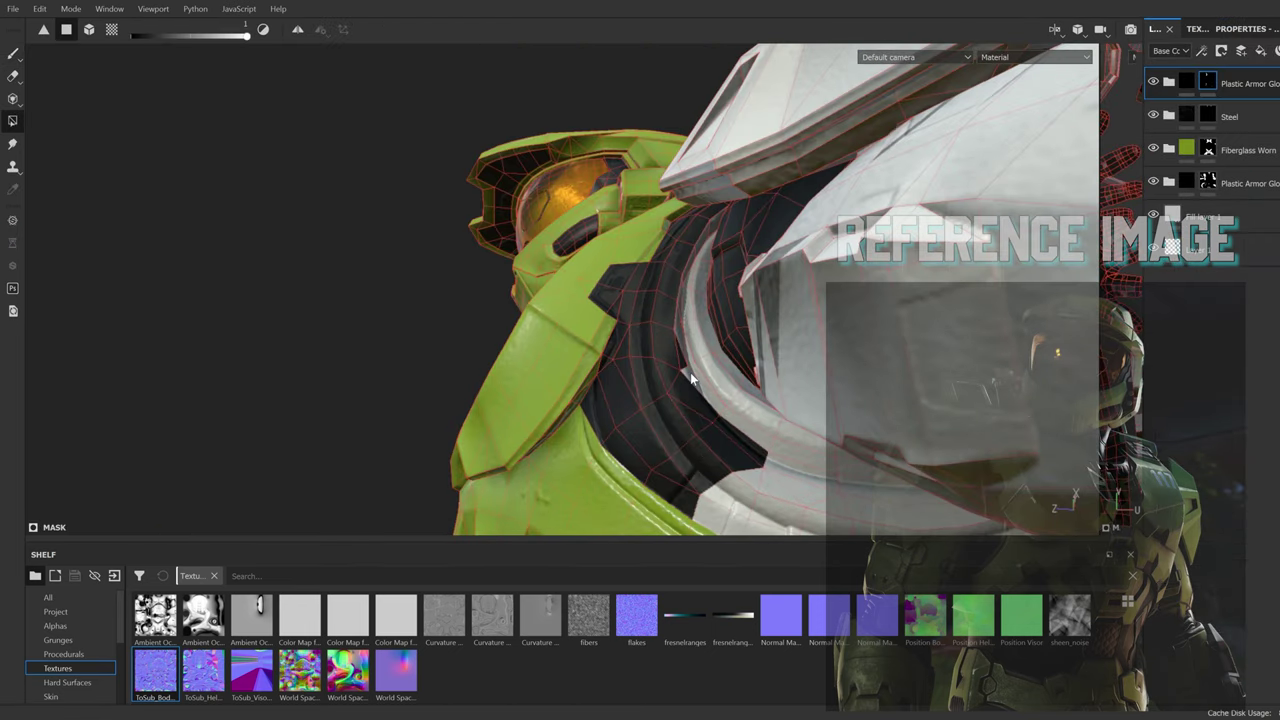
mouse_move(712, 240)
left_mouse_down("alt")
mouse_move(778, 422)
mouse_move(679, 309)
mouse_move(560, 420)
mouse_move(780, 429)
mouse_move(840, 339)
mouse_move(700, 300)
mouse_move(129, 80)
left_mouse_up("alt")
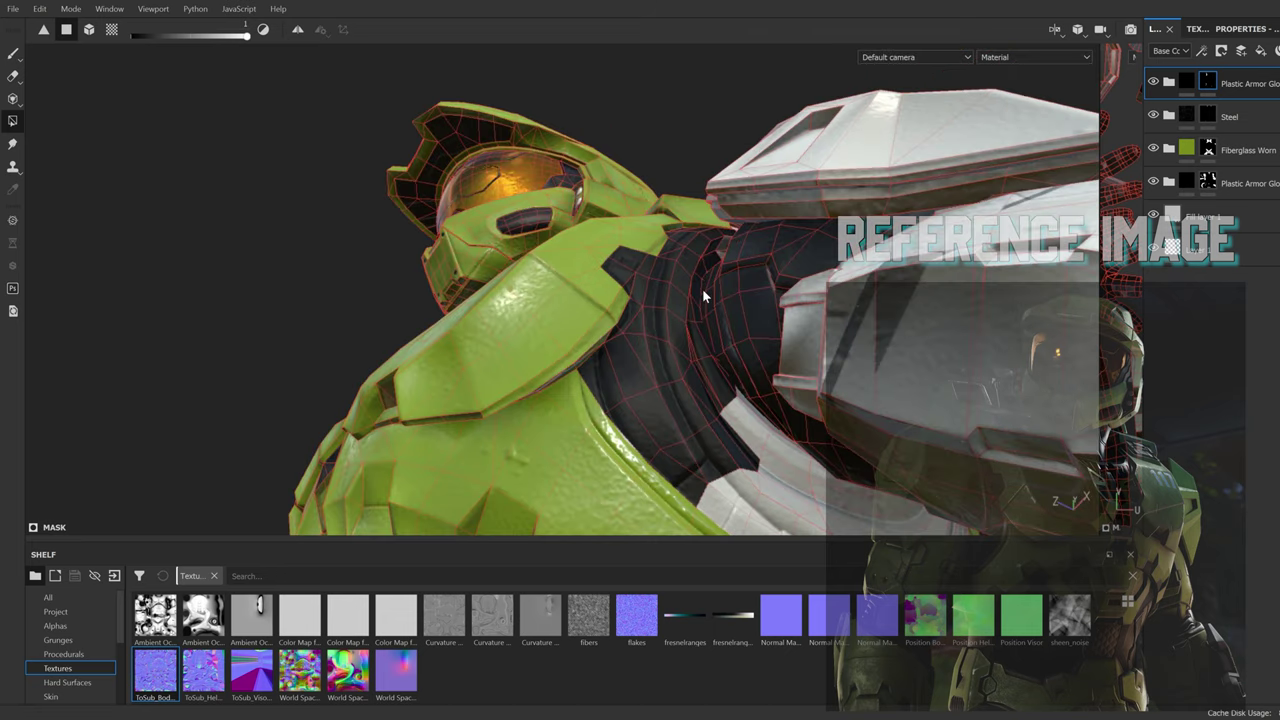
mouse_move(528, 408)
left_mouse_down("alt")
mouse_move(512, 221)
mouse_move(398, 229)
mouse_move(355, 375)
mouse_move(472, 426)
mouse_move(482, 330)
mouse_move(419, 342)
mouse_move(516, 239)
mouse_move(566, 383)
mouse_move(526, 358)
mouse_move(571, 444)
mouse_move(571, 337)
left_mouse_up("alt")
Step: Zoom in close on the chest slot, switching between brush and polygon fill modes
key("1")
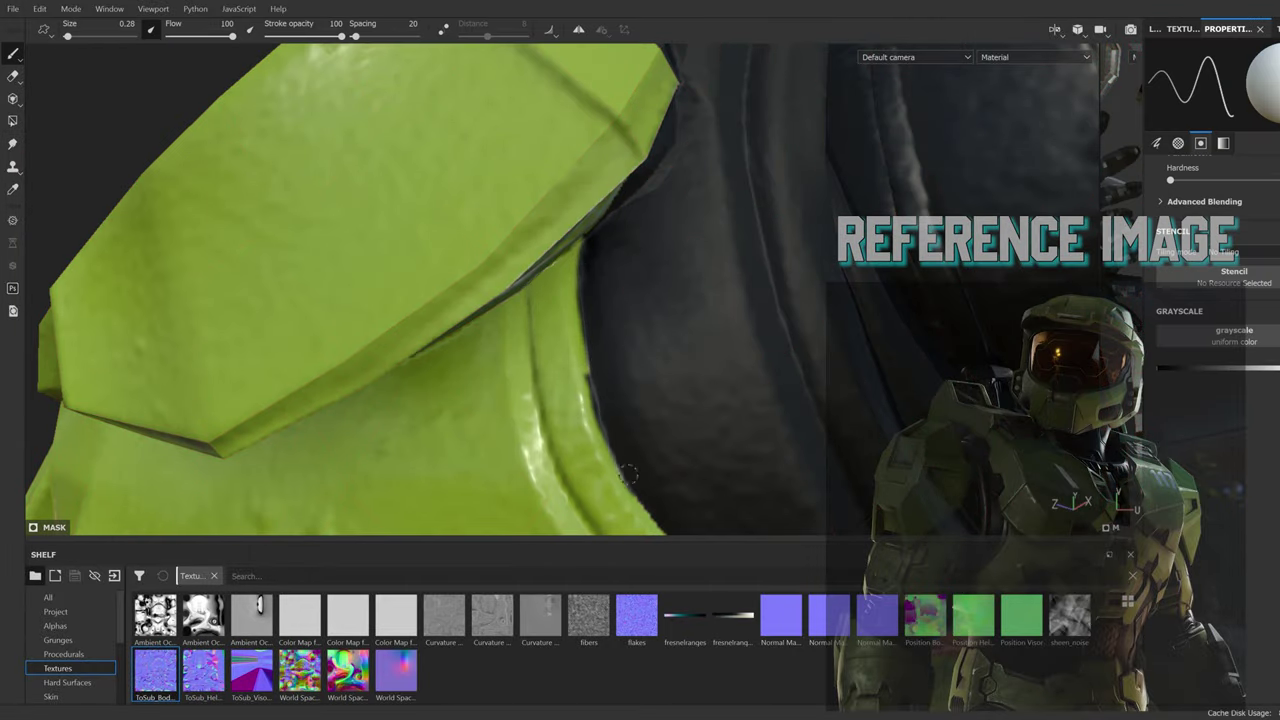
mouse_move(628, 473)
left_mouse_down("alt")
mouse_move(600, 420)
mouse_move(430, 325)
left_mouse_up("alt")
key("4")
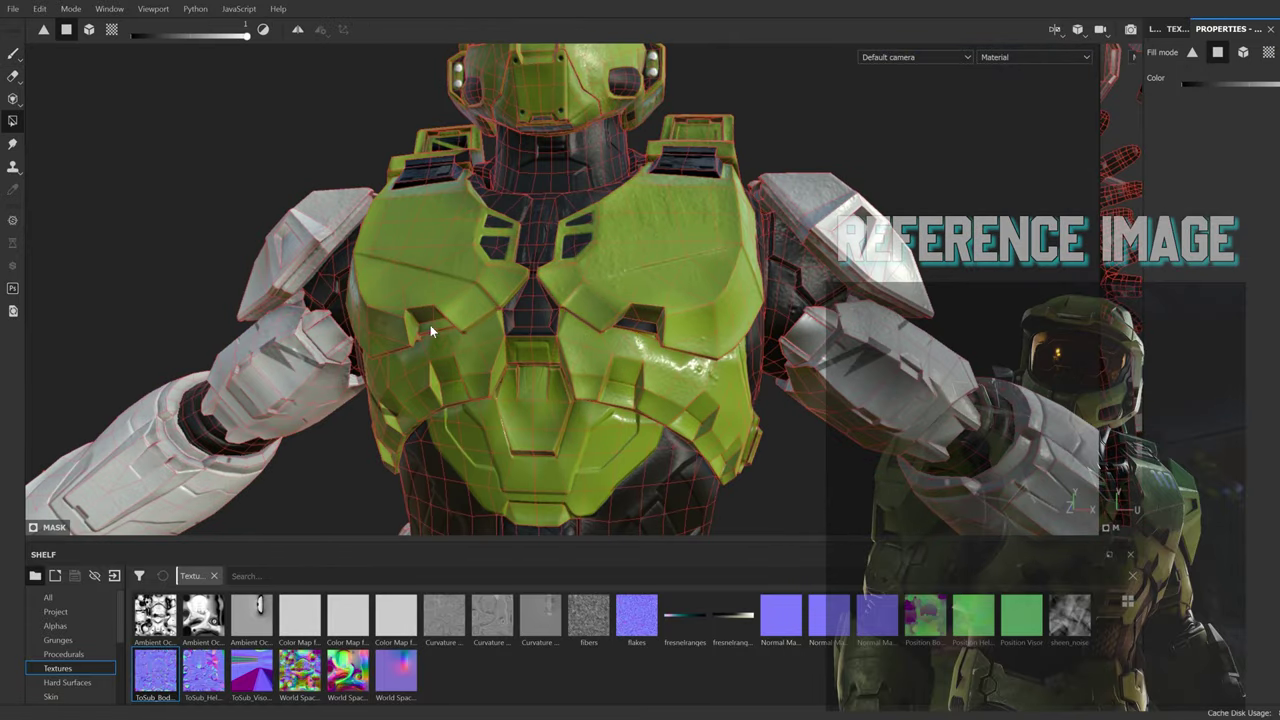
mouse_move(718, 470)
left_mouse_down("alt")
mouse_move(679, 314)
mouse_move(696, 370)
mouse_move(582, 341)
left_mouse_up("alt")
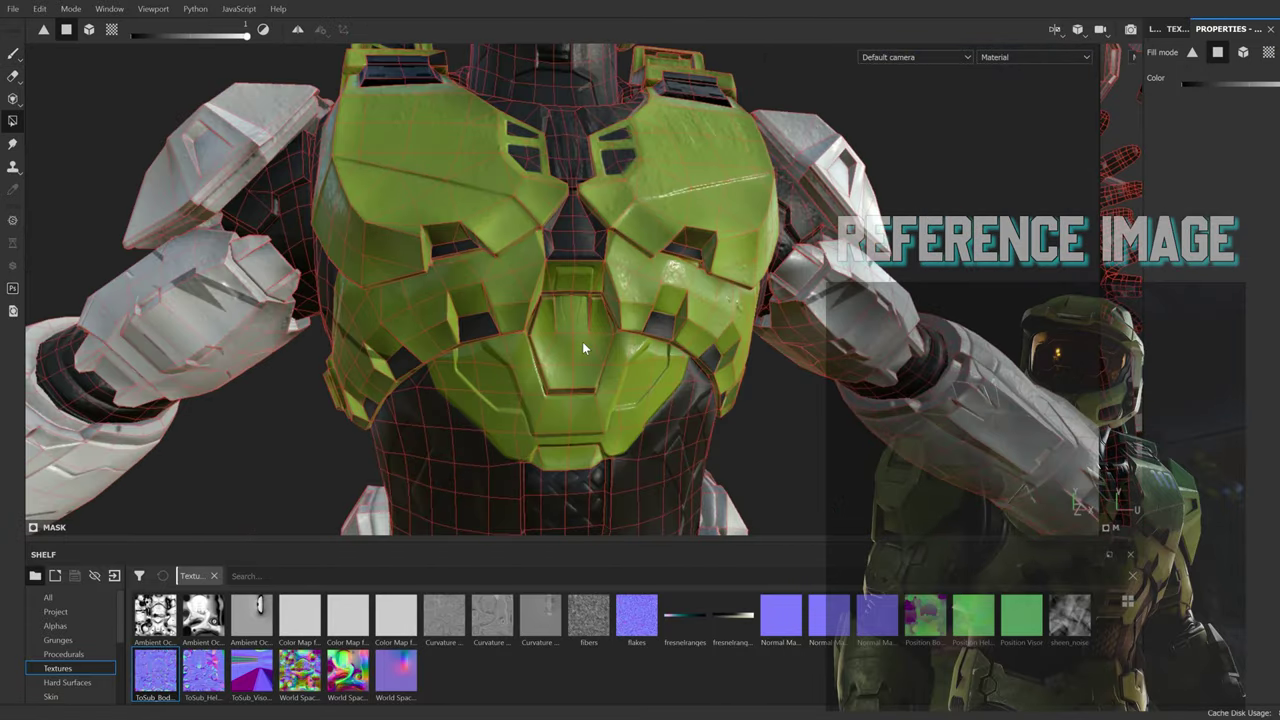
scroll(582, 341, "up", 2)
scroll(575, 347, "up", 2)
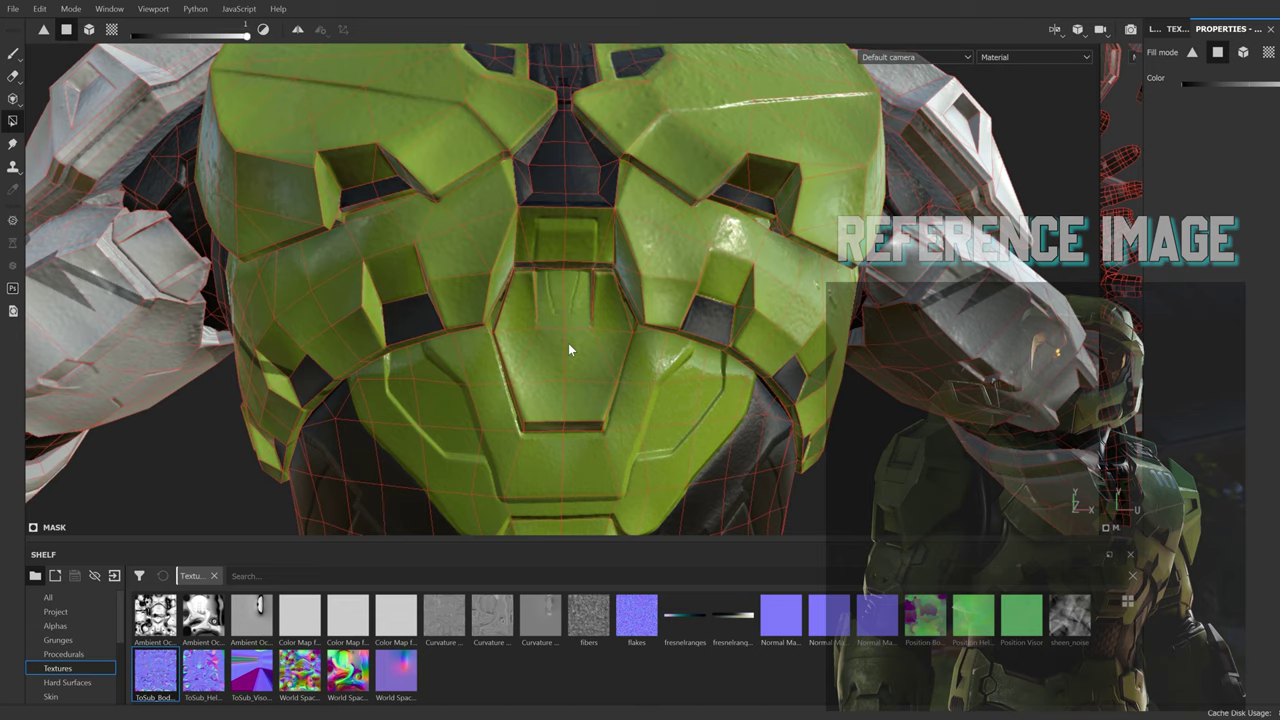
scroll(448, 176, "up", 2)
mouse_move(431, 228)
left_mouse_down("alt")
mouse_move(560, 260)
mouse_move(466, 227)
mouse_move(501, 270)
left_mouse_up("alt")
key("1")
scroll(600, 253, "up", 4)
scroll(600, 253, "up", 2)
Step: Paint black strokes across the chest slot until it is filled
left_click_drag(474, 330, 700, 320)
scroll(595, 226, "down", 5)
scroll(595, 226, "down", 2)
scroll(595, 226, "up", 7)
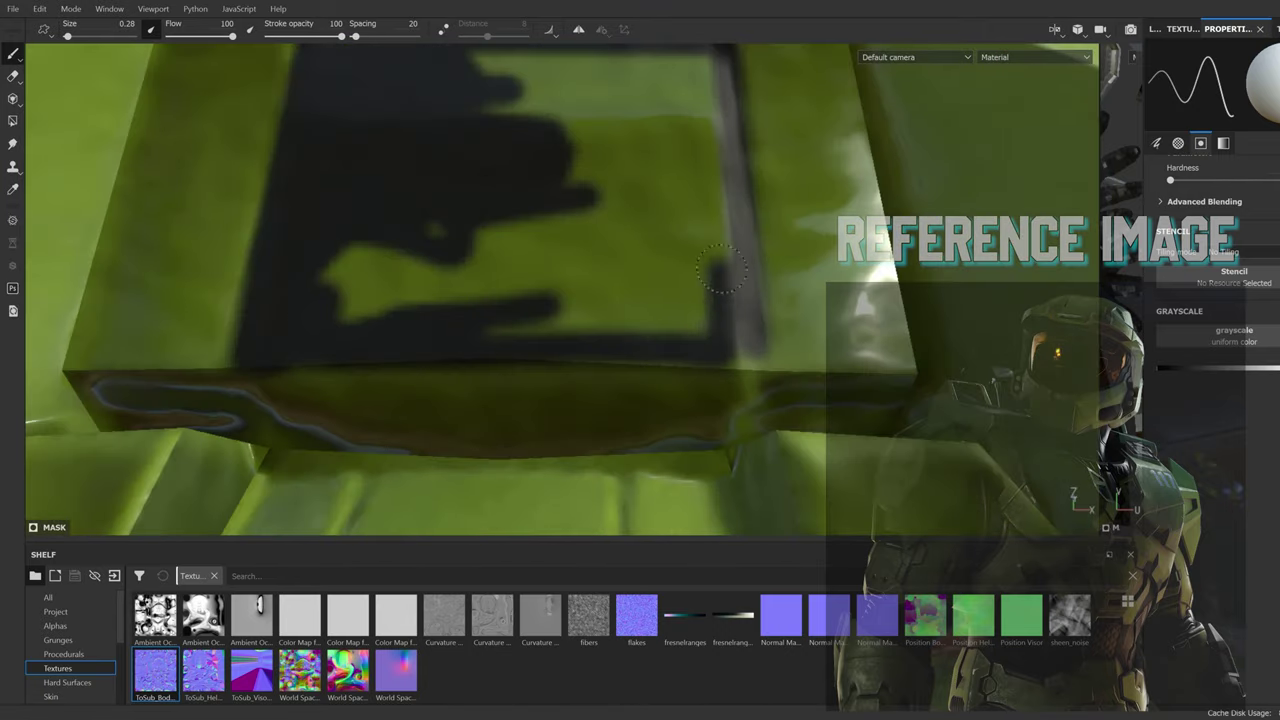
mouse_move(680, 150)
left_mouse_down()
mouse_move(334, 266)
mouse_move(686, 216)
left_mouse_up()
scroll(686, 216, "down", 2)
mouse_move(574, 366)
left_mouse_down()
mouse_move(586, 280)
mouse_move(451, 380)
left_mouse_up()
scroll(451, 380, "down", 3)
Step: Orbit around the shoulder and torso front, then add Fill layer 2 at the top of the stack
key("1")
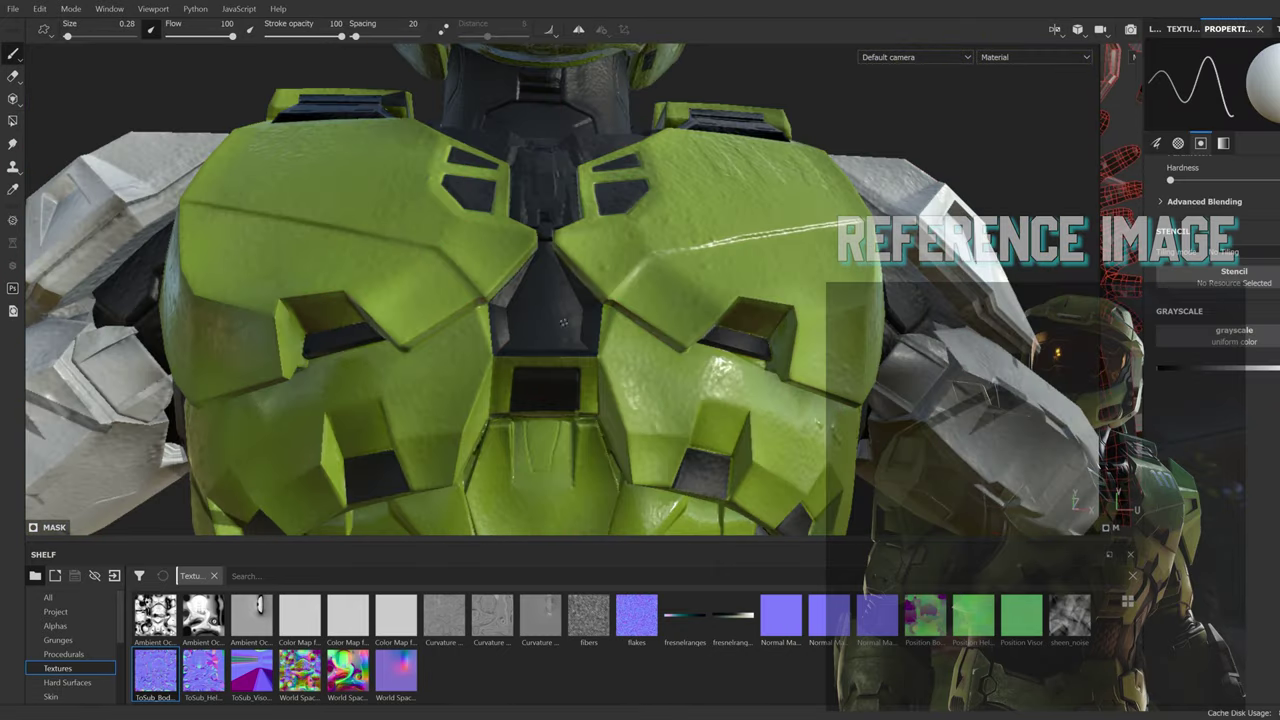
scroll(600, 250, "down", 6)
scroll(639, 345, "up", 3)
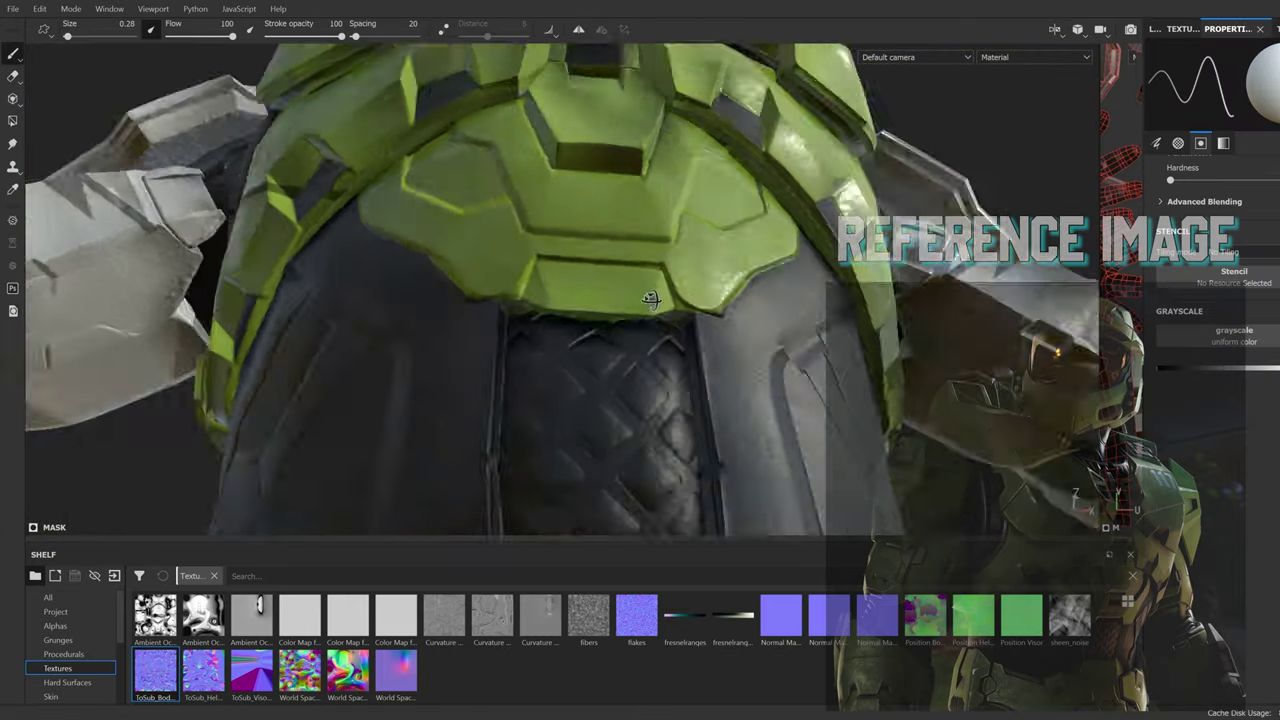
scroll(639, 345, "up", 2)
key("4")
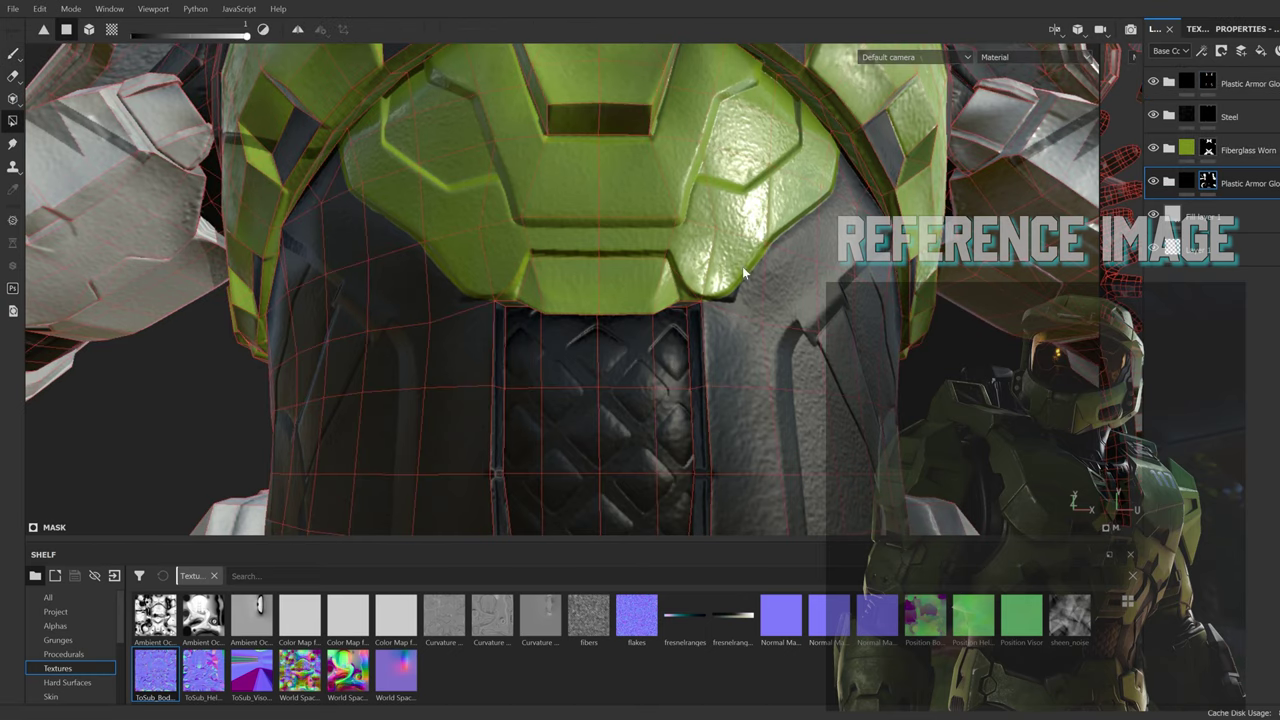
key("1")
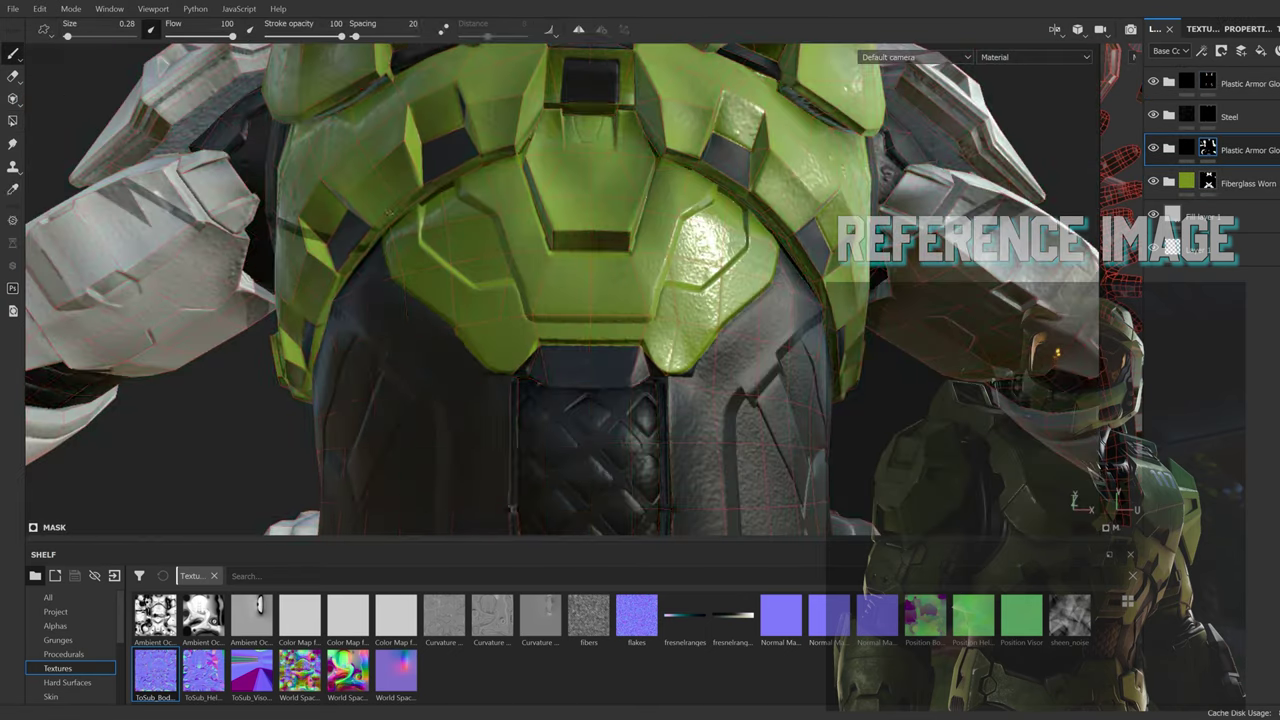
scroll(600, 300, "down", 5)
left_click_drag(600, 300, 450, 300, "alt")
key("4")
scroll(500, 250, "up", 5)
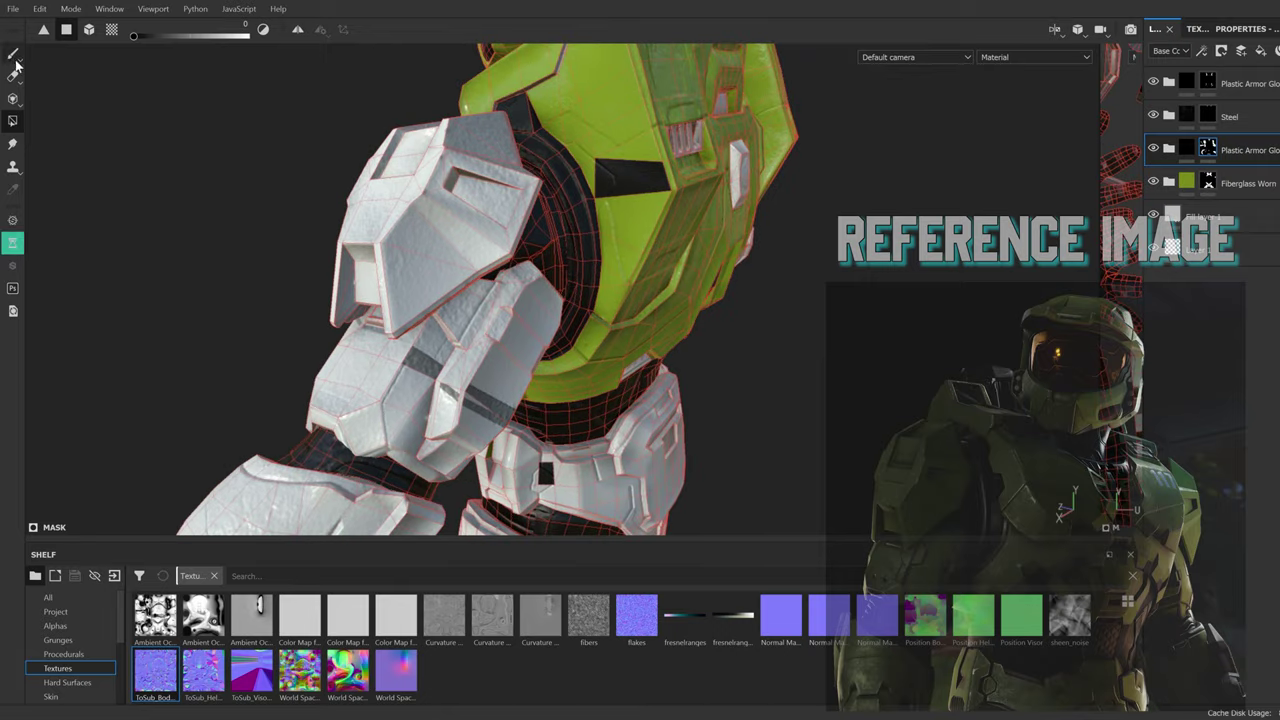
mouse_move(500, 250)
left_mouse_down("alt")
mouse_move(624, 167)
mouse_move(739, 189)
mouse_move(750, 236)
left_mouse_up("alt")
scroll(739, 189, "down", 3)
key("1")
scroll(750, 236, "up", 6)
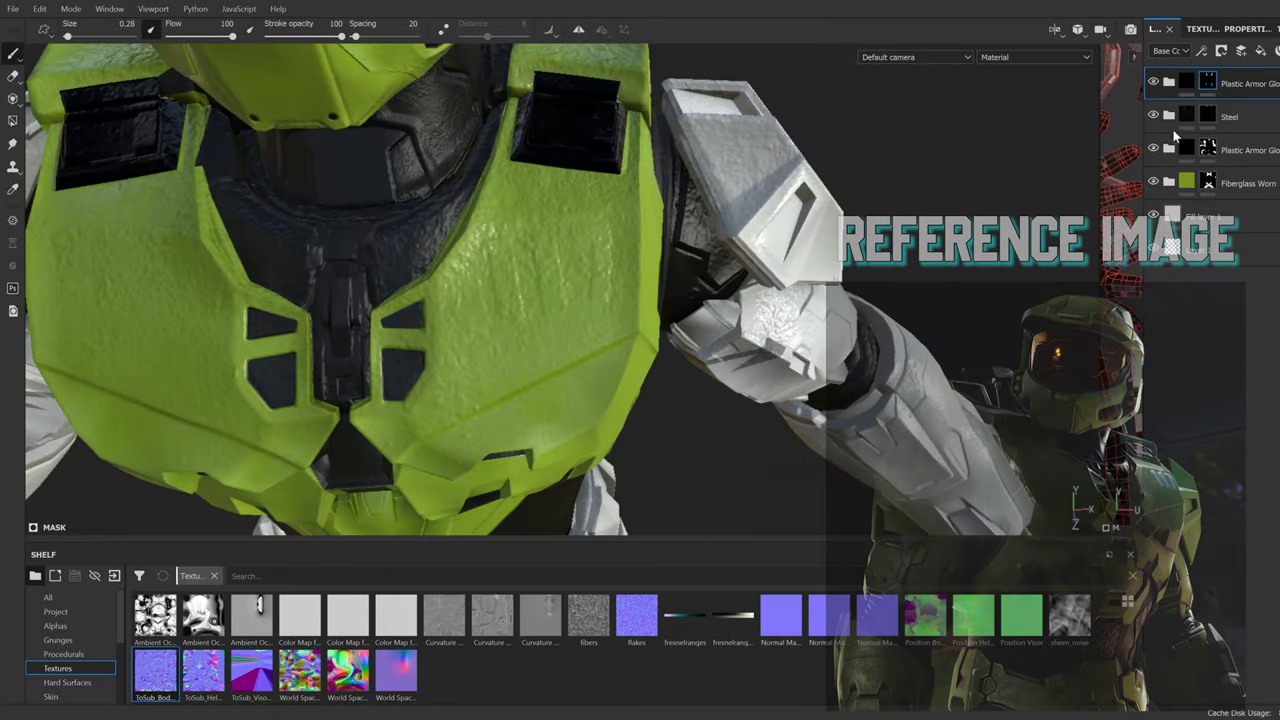
left_click(1198, 215)
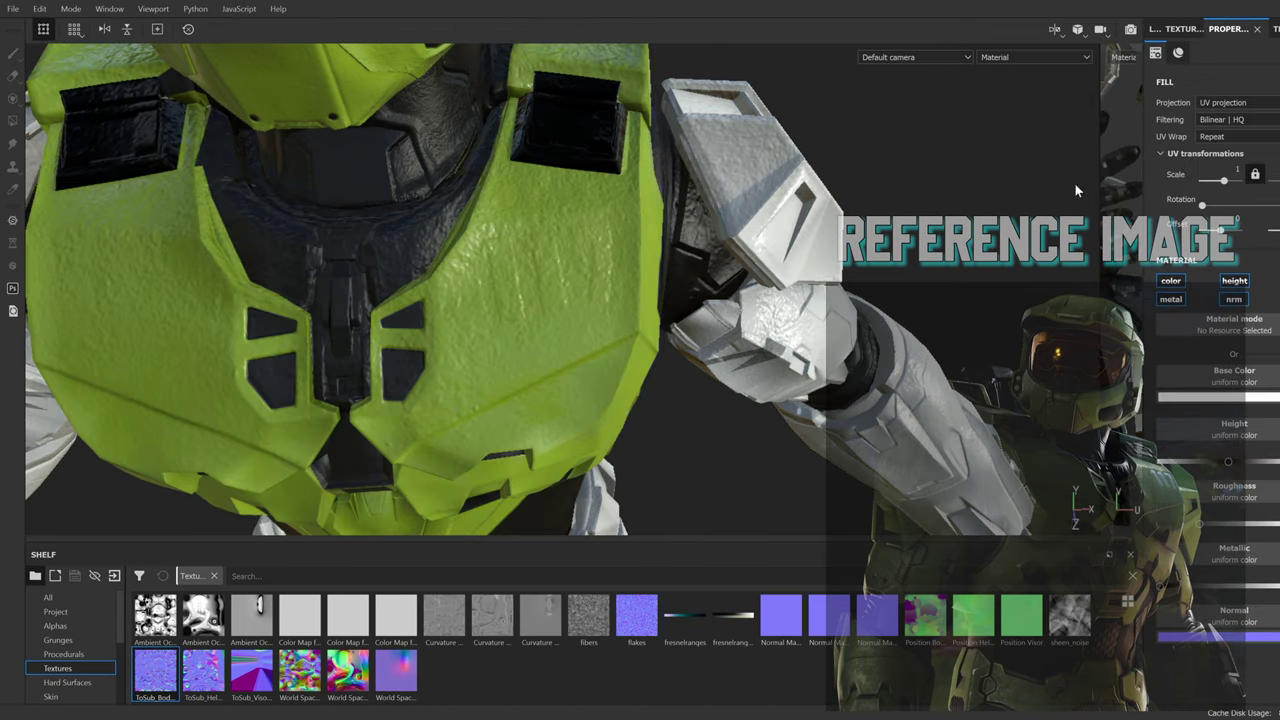
scroll(556, 354, "up", 3)
Step: Select Fill layer 2 and paint white into both 1s and the top bar of the 7
scroll(556, 354, "up", 4)
left_click(1156, 28)
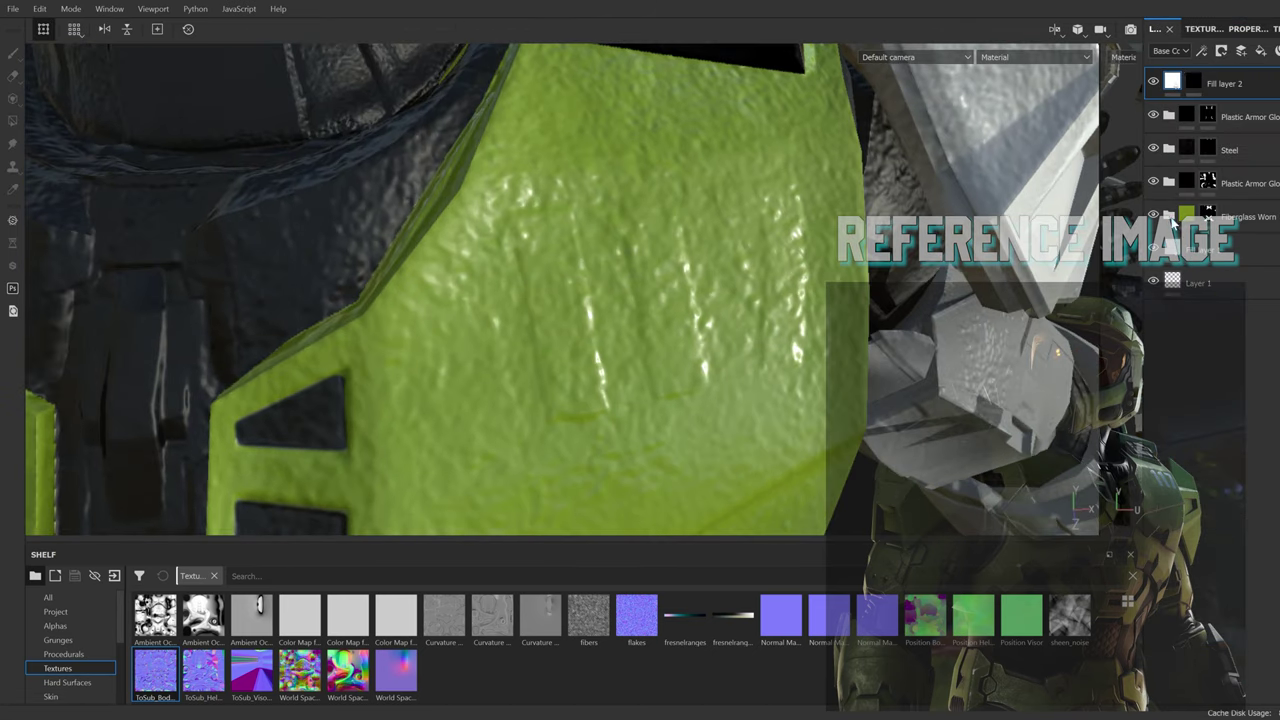
left_click(1172, 222)
scroll(771, 351, "down", 3)
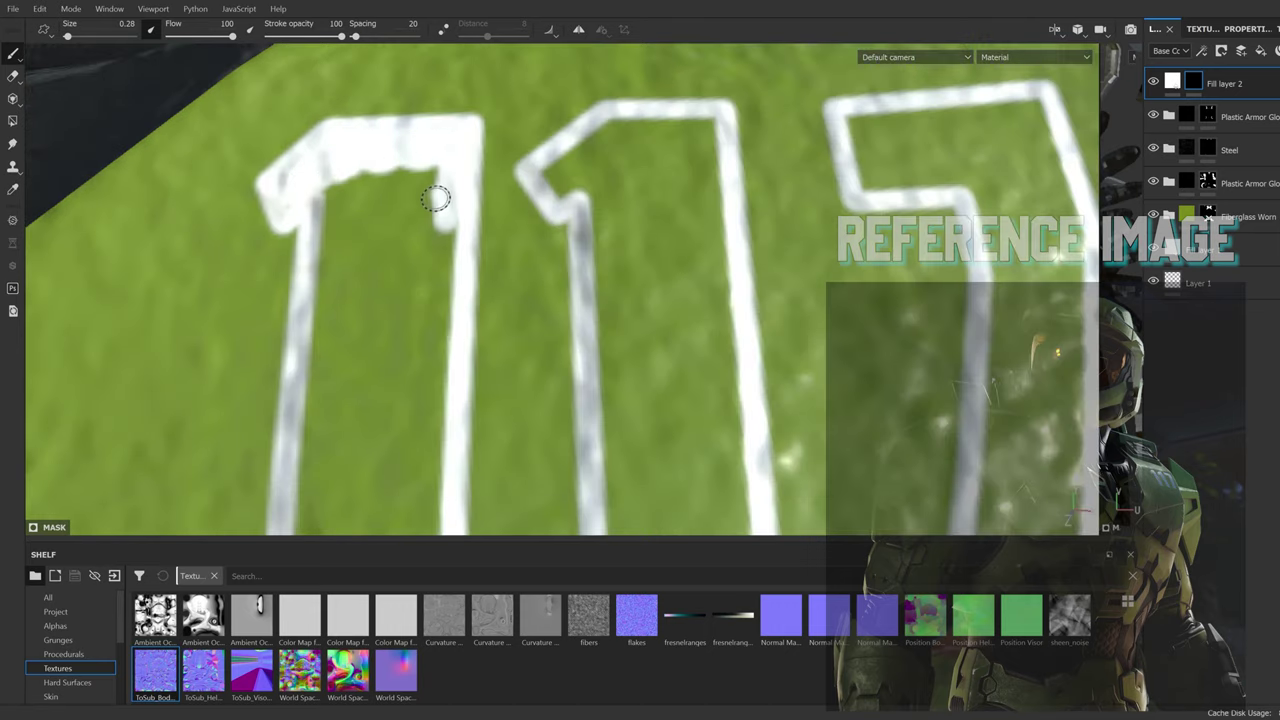
mouse_move(436, 198)
left_mouse_down()
mouse_move(386, 220)
mouse_move(414, 320)
mouse_move(343, 317)
left_mouse_up()
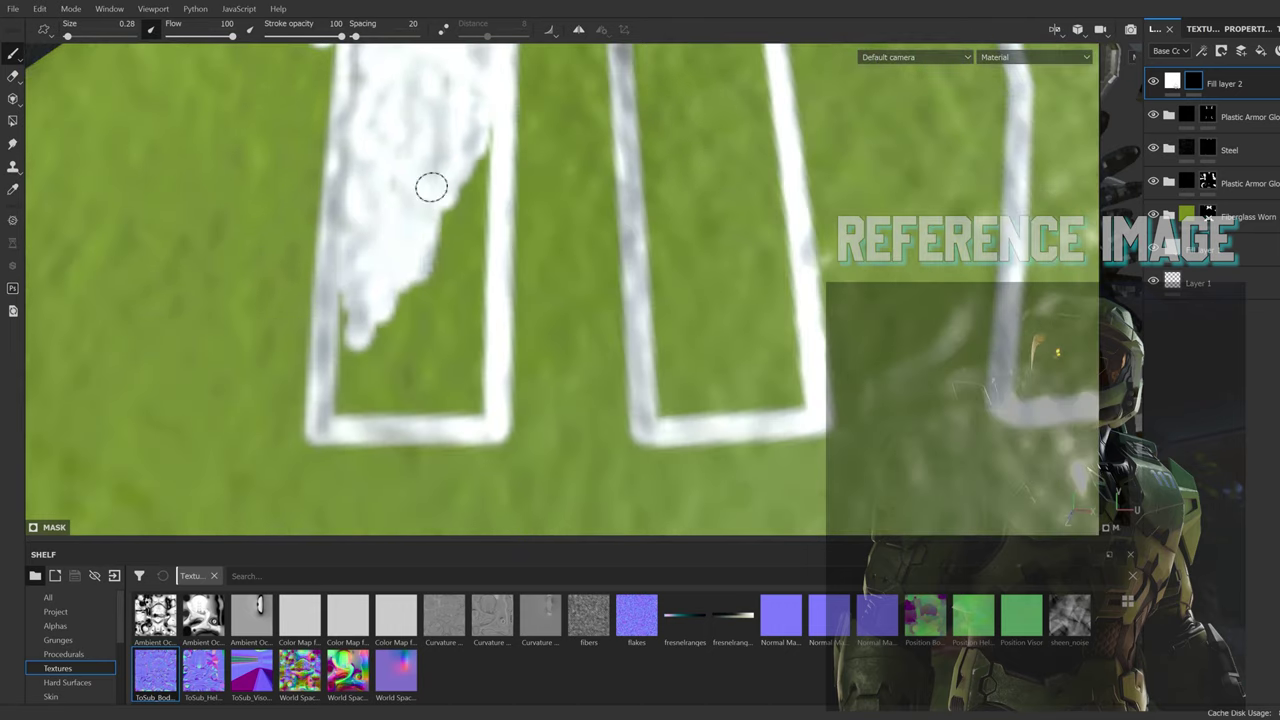
mouse_move(431, 187)
left_mouse_down()
mouse_move(349, 277)
mouse_move(471, 266)
mouse_move(463, 397)
left_mouse_up()
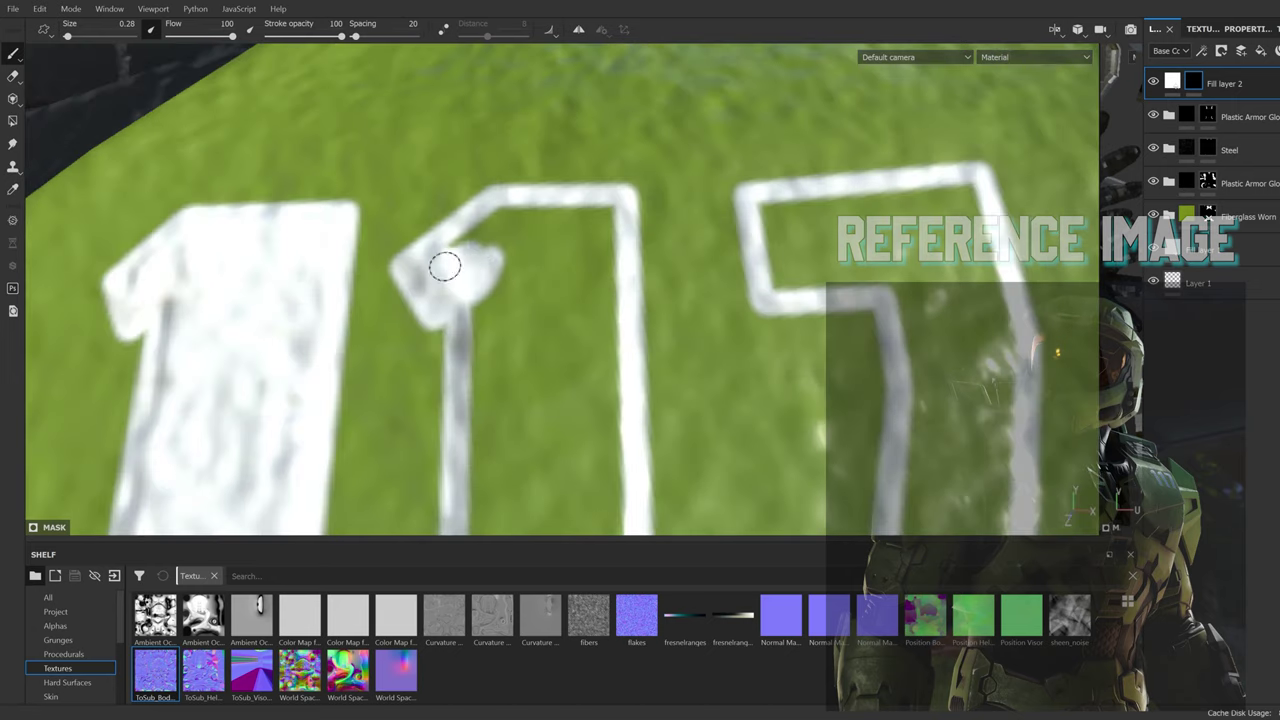
mouse_move(445, 265)
left_mouse_down()
mouse_move(614, 220)
mouse_move(523, 346)
mouse_move(431, 306)
mouse_move(453, 162)
mouse_move(574, 334)
mouse_move(557, 443)
mouse_move(503, 357)
left_mouse_up()
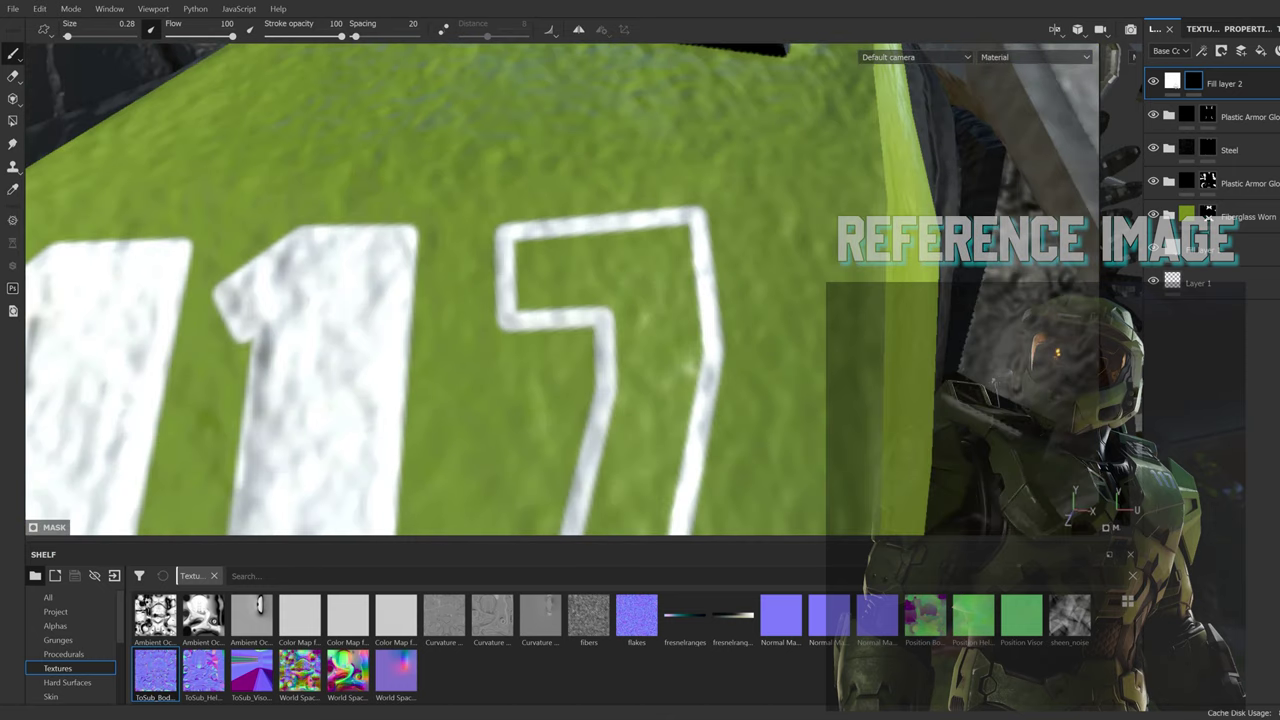
mouse_move(620, 260)
left_mouse_down()
mouse_move(523, 237)
mouse_move(600, 277)
mouse_move(685, 285)
mouse_move(677, 423)
mouse_move(600, 269)
mouse_move(646, 234)
mouse_move(631, 327)
left_mouse_up()
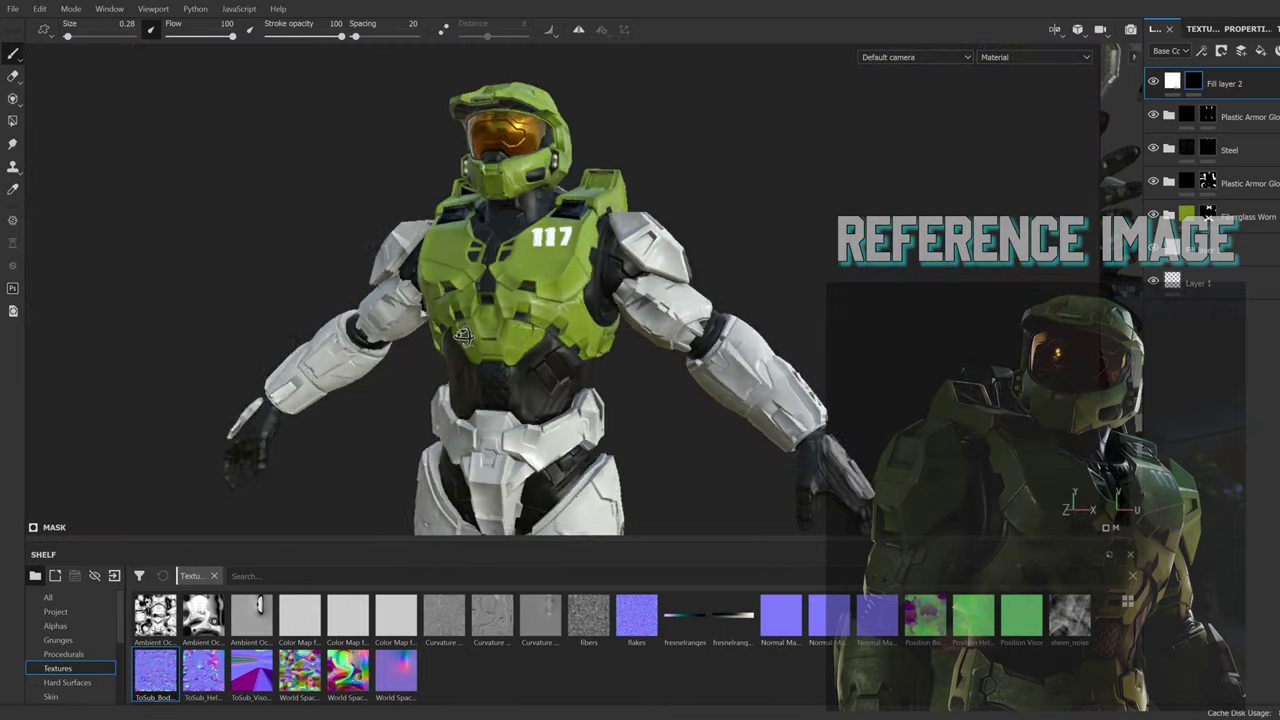
Step: Orbit around the armor front, legs and torso side, then preview it in the Iray renderer
key("4")
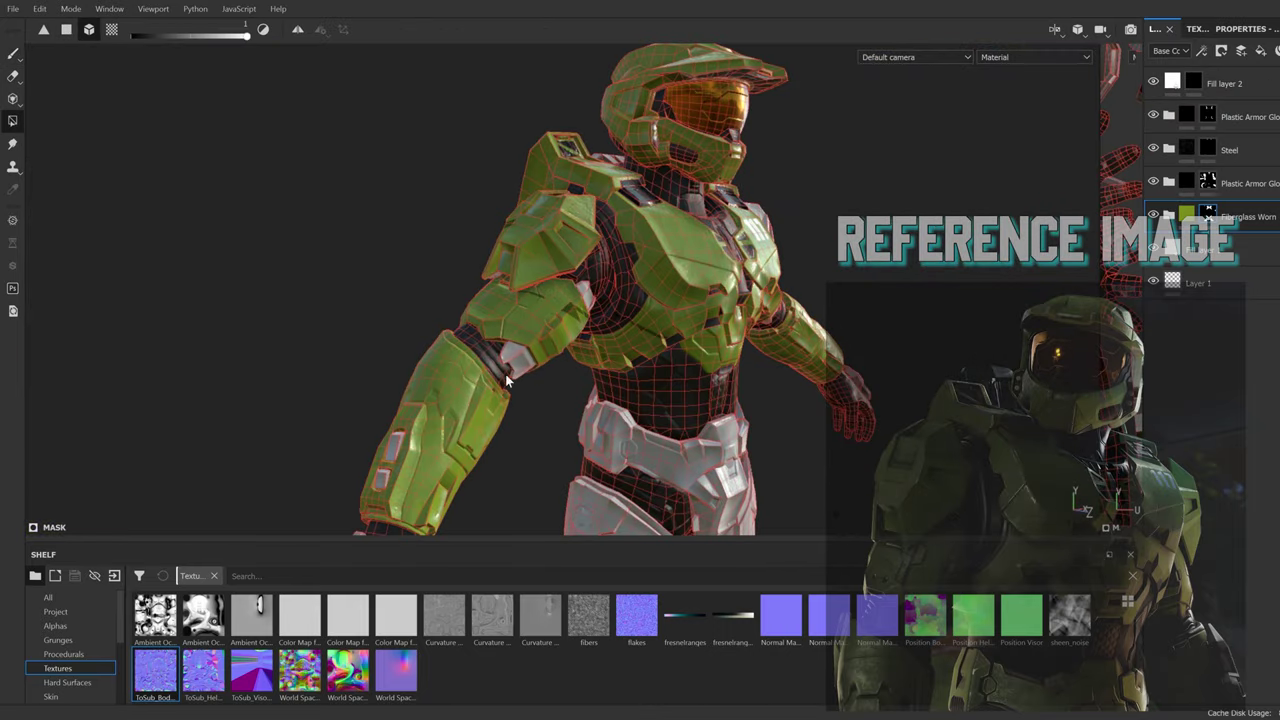
mouse_move(501, 226)
left_mouse_down("alt")
mouse_move(611, 230)
mouse_move(166, 337)
left_mouse_up("alt")
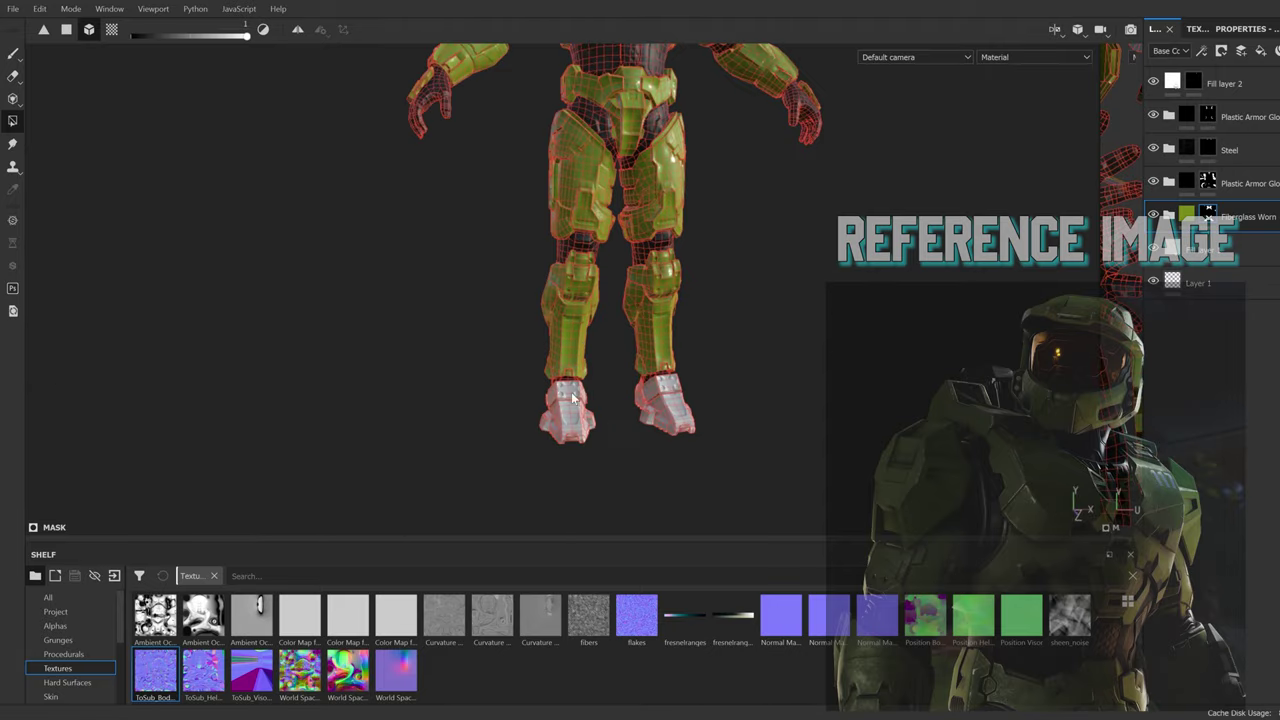
mouse_move(571, 392)
middle_mouse_down("alt")
mouse_move(368, 322)
mouse_move(696, 253)
middle_mouse_up("alt")
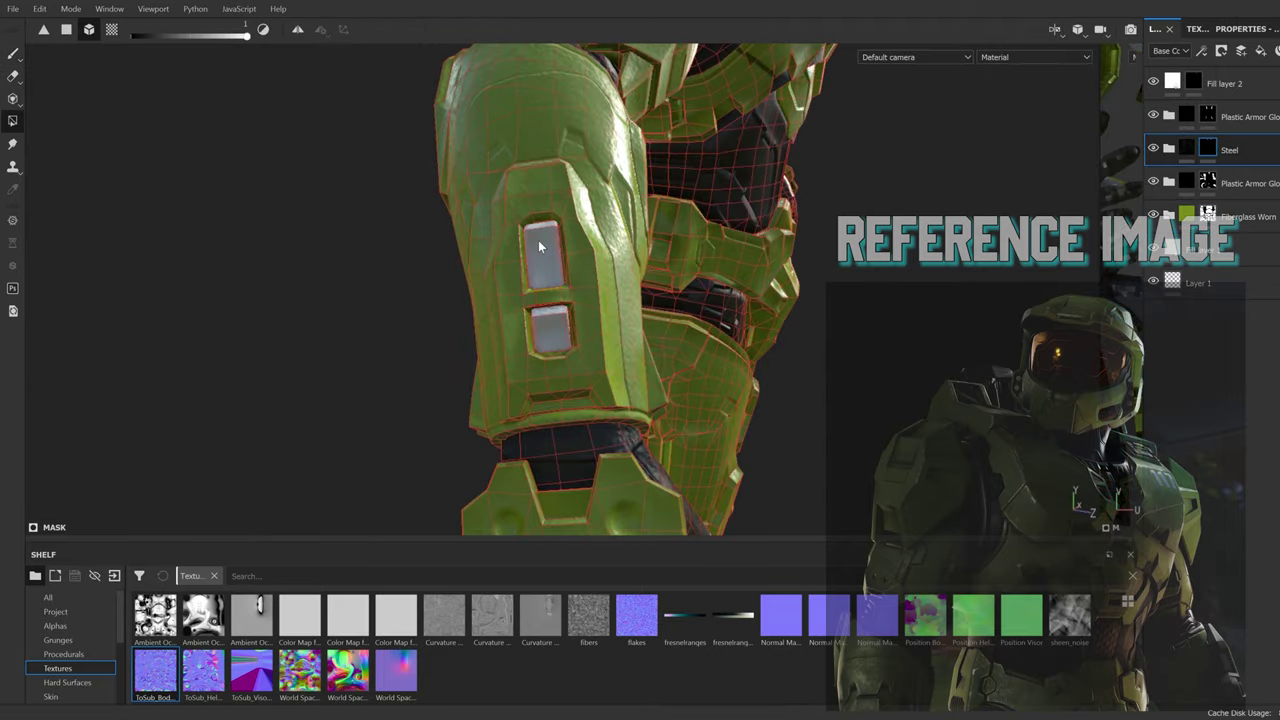
left_click(13, 53)
left_click_drag(69, 91, 400, 300, "alt")
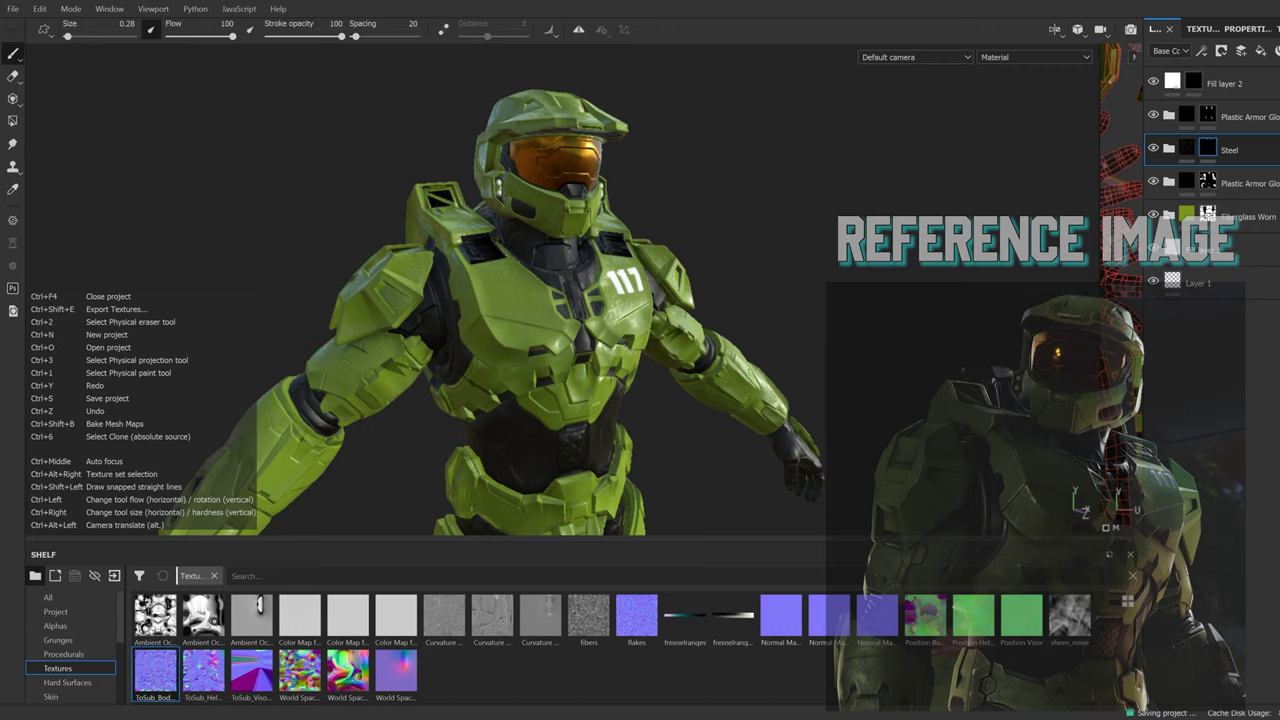
scroll(824, 451, "up", 2)
scroll(824, 451, "up", 2)
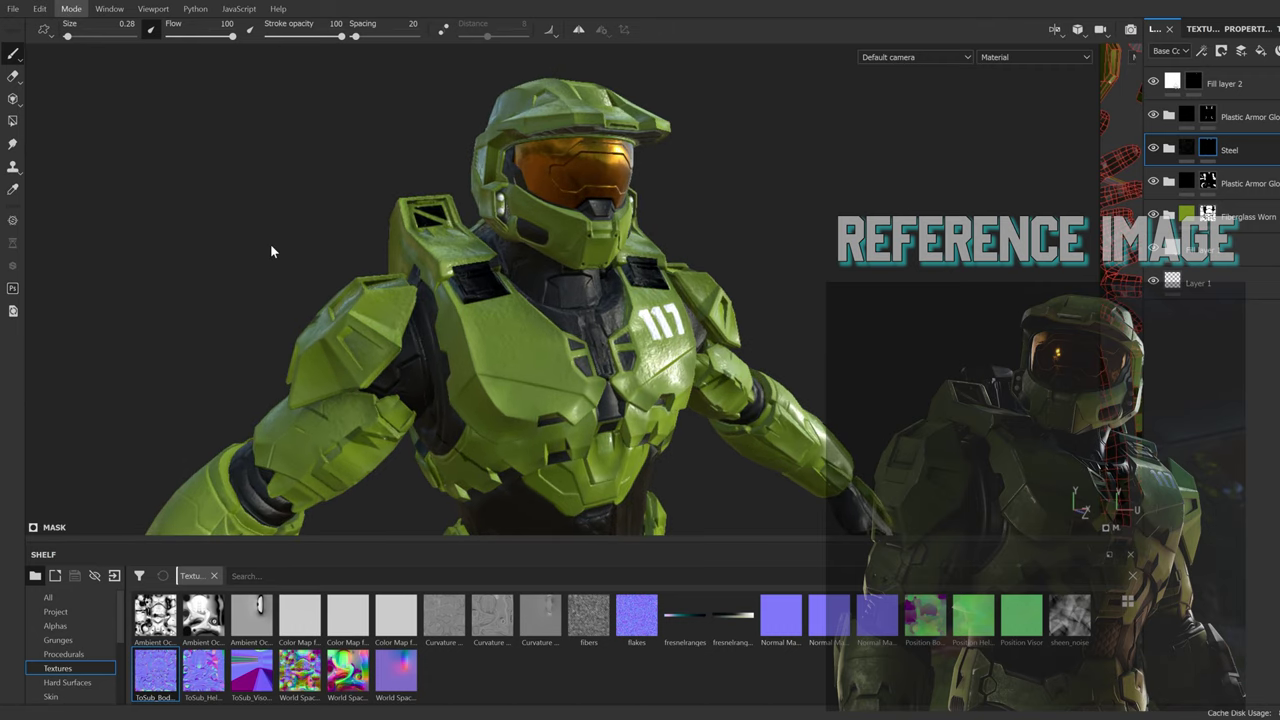
key("F10")
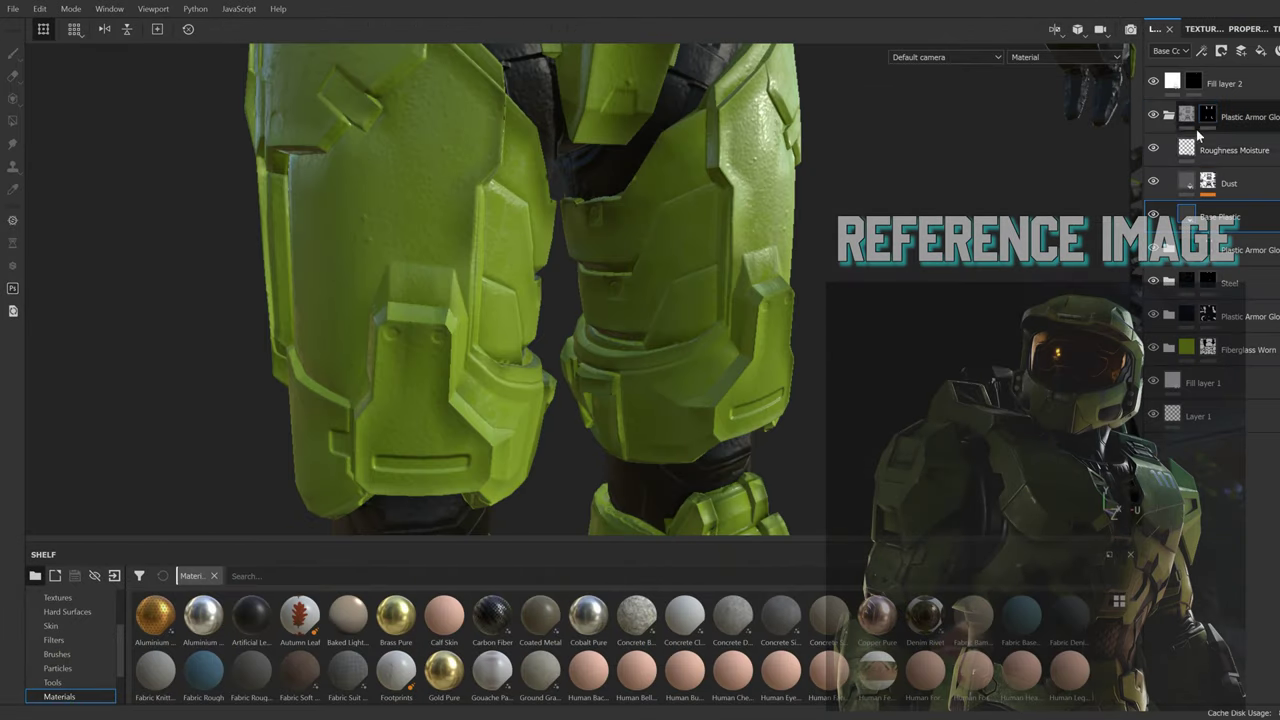
Step: In polygon fill mode, orbit around the leg plates' grey openings, then reframe the whole armor
key("4")
scroll(660, 300, "up", 5)
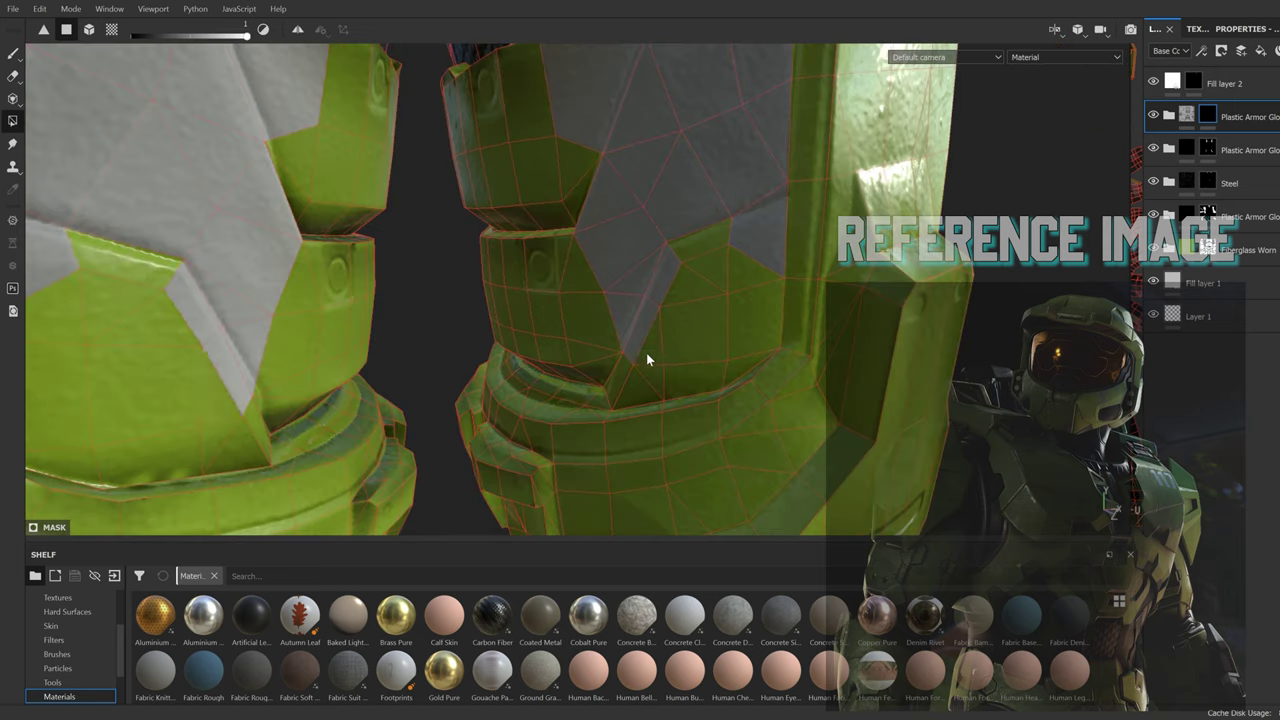
mouse_move(585, 410)
left_mouse_down("alt")
mouse_move(471, 400)
mouse_move(586, 366)
mouse_move(654, 386)
mouse_move(547, 242)
mouse_move(412, 283)
left_mouse_up("alt")
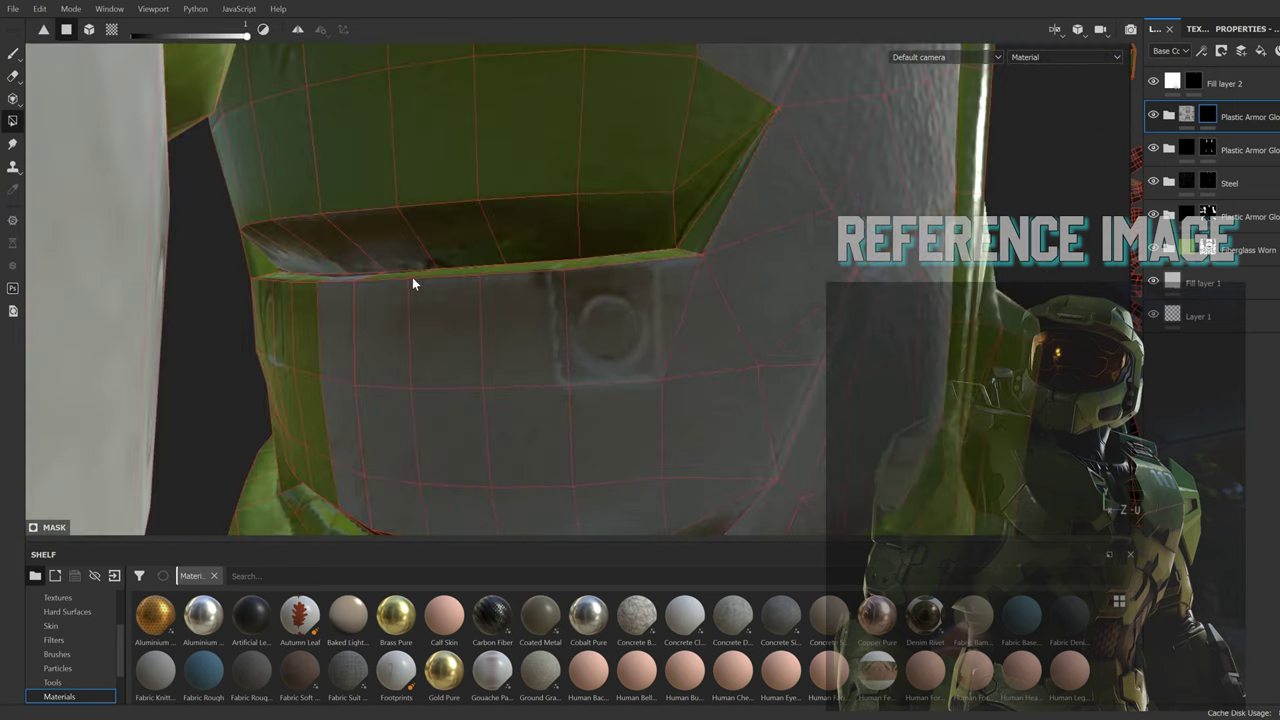
mouse_move(686, 217)
left_mouse_down("alt")
mouse_move(449, 194)
mouse_move(364, 294)
mouse_move(195, 167)
mouse_move(612, 372)
mouse_move(830, 180)
left_mouse_up("alt")
left_click_drag(737, 211, 667, 343, "alt")
mouse_move(385, 393)
left_mouse_down("alt")
mouse_move(480, 329)
mouse_move(737, 386)
left_mouse_up("alt")
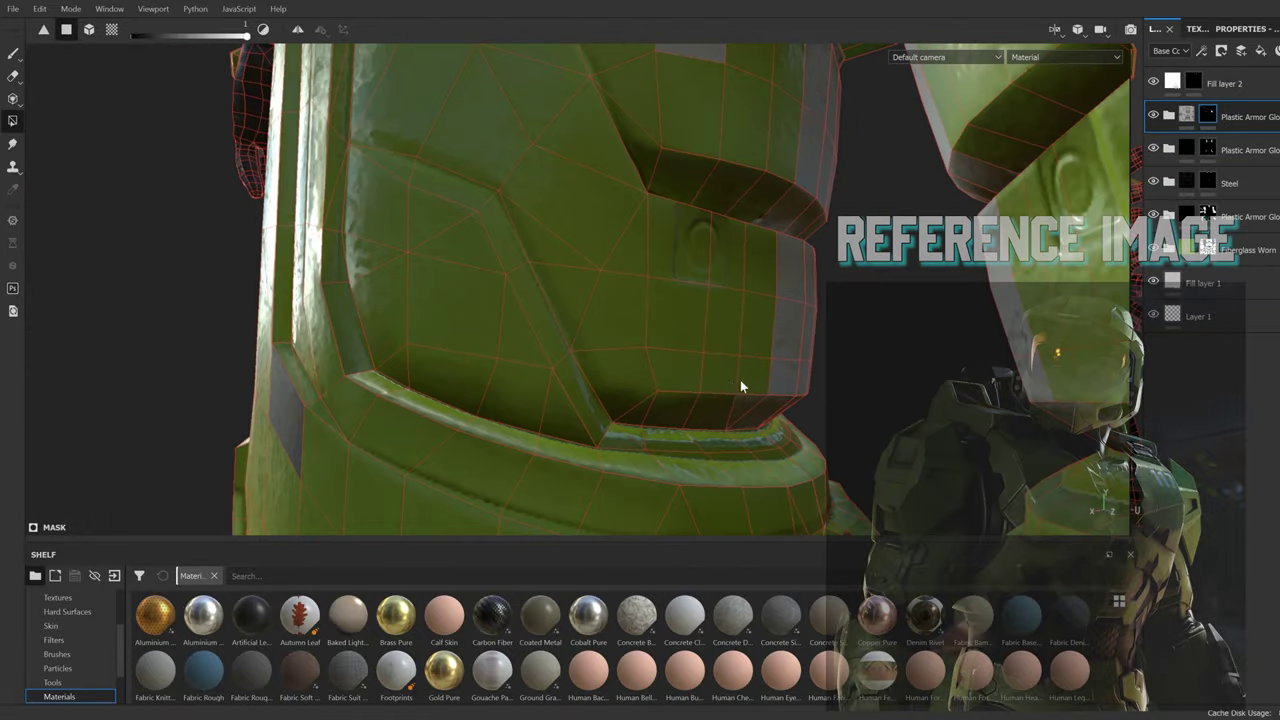
left_click_drag(580, 272, 731, 281, "alt")
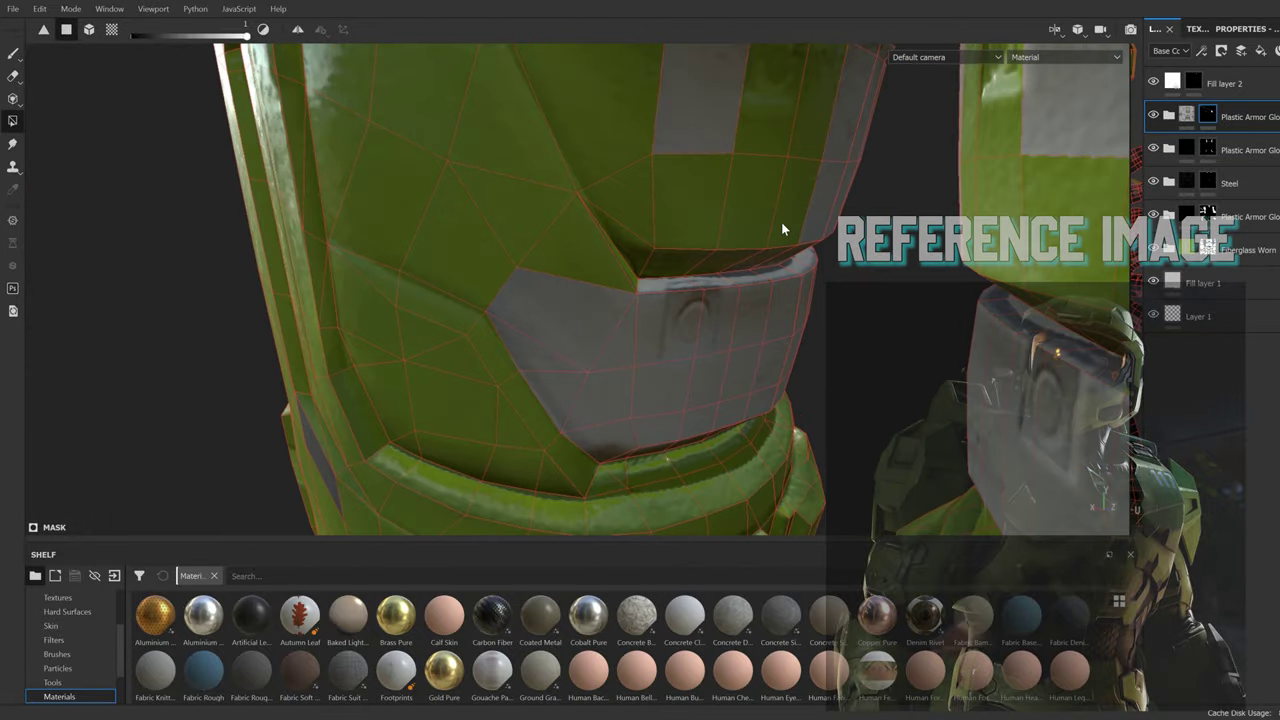
mouse_move(783, 229)
left_mouse_down("alt")
mouse_move(343, 146)
mouse_move(496, 194)
left_mouse_up("alt")
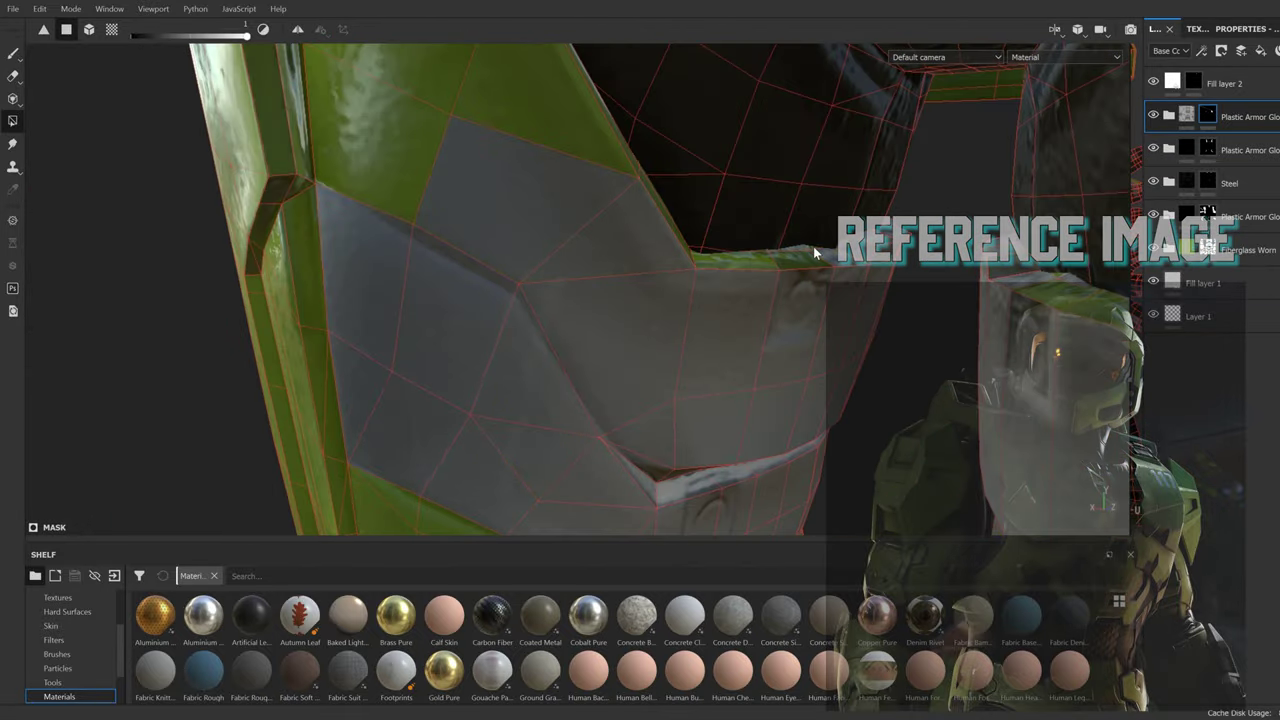
mouse_move(618, 157)
left_mouse_down("alt")
mouse_move(466, 212)
mouse_move(734, 450)
mouse_move(778, 287)
mouse_move(517, 204)
left_mouse_up("alt")
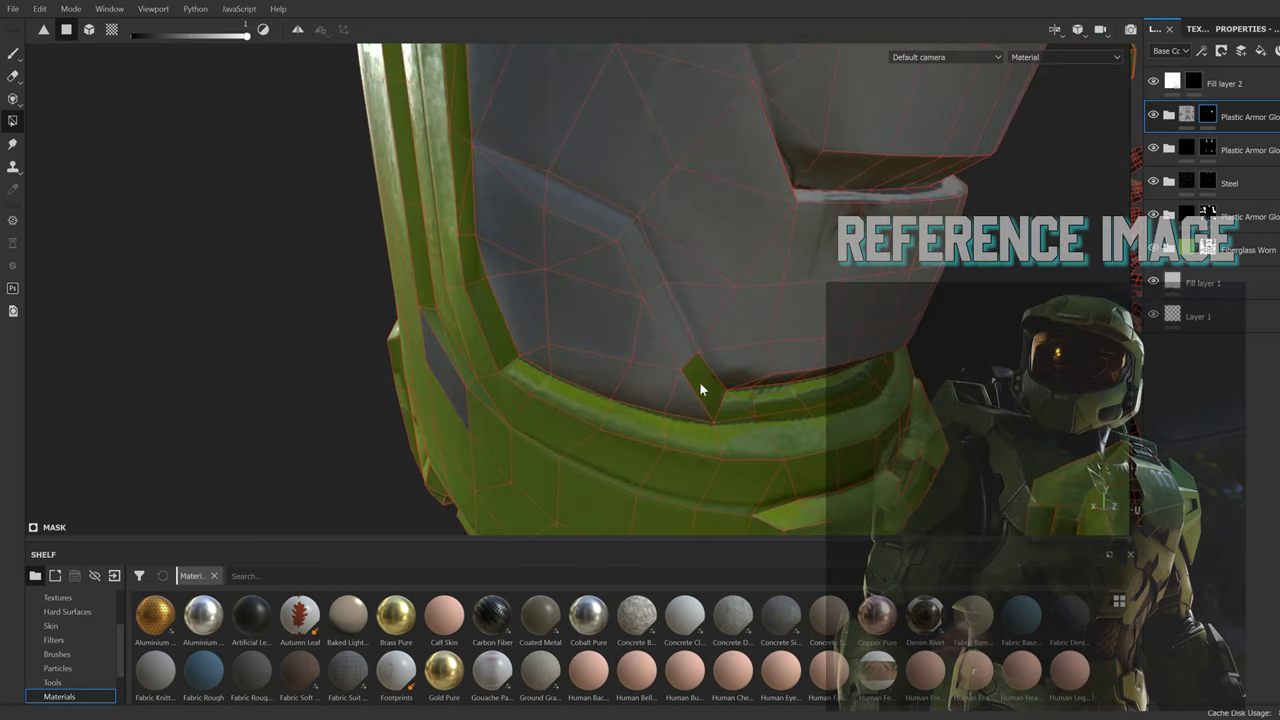
mouse_move(854, 380)
left_mouse_down("alt")
mouse_move(780, 329)
mouse_move(448, 420)
left_mouse_up("alt")
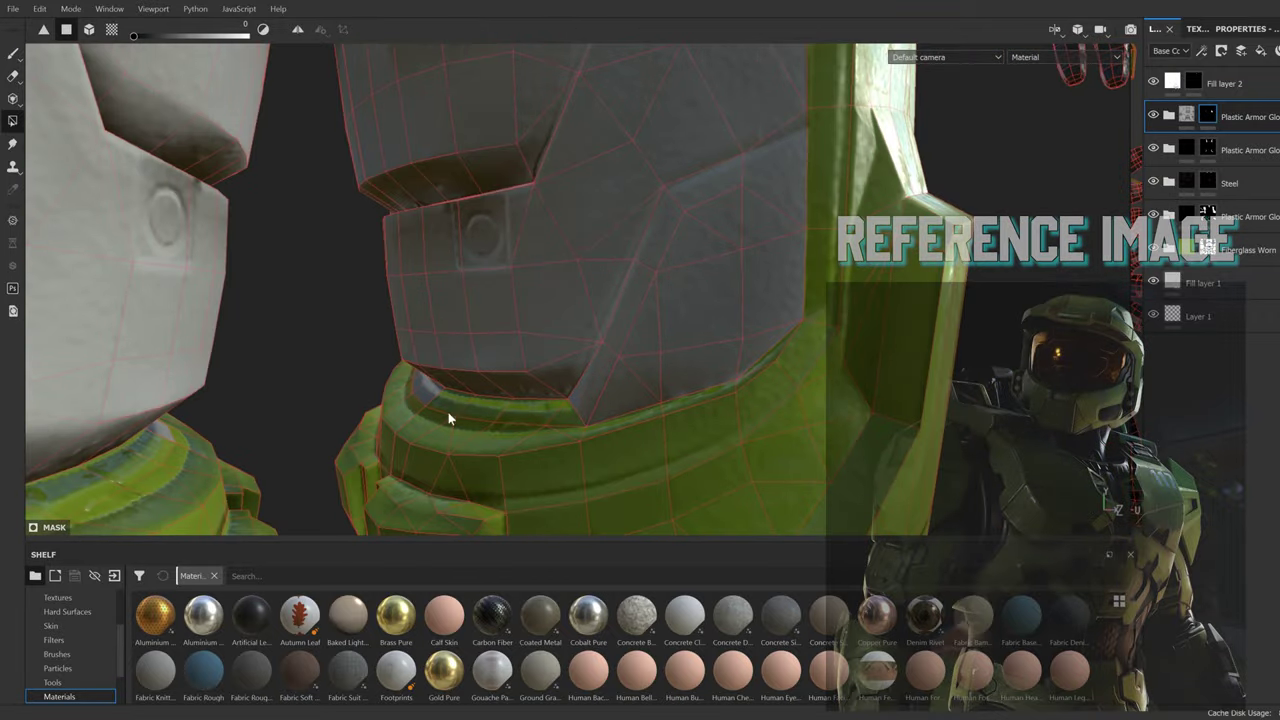
key("f")
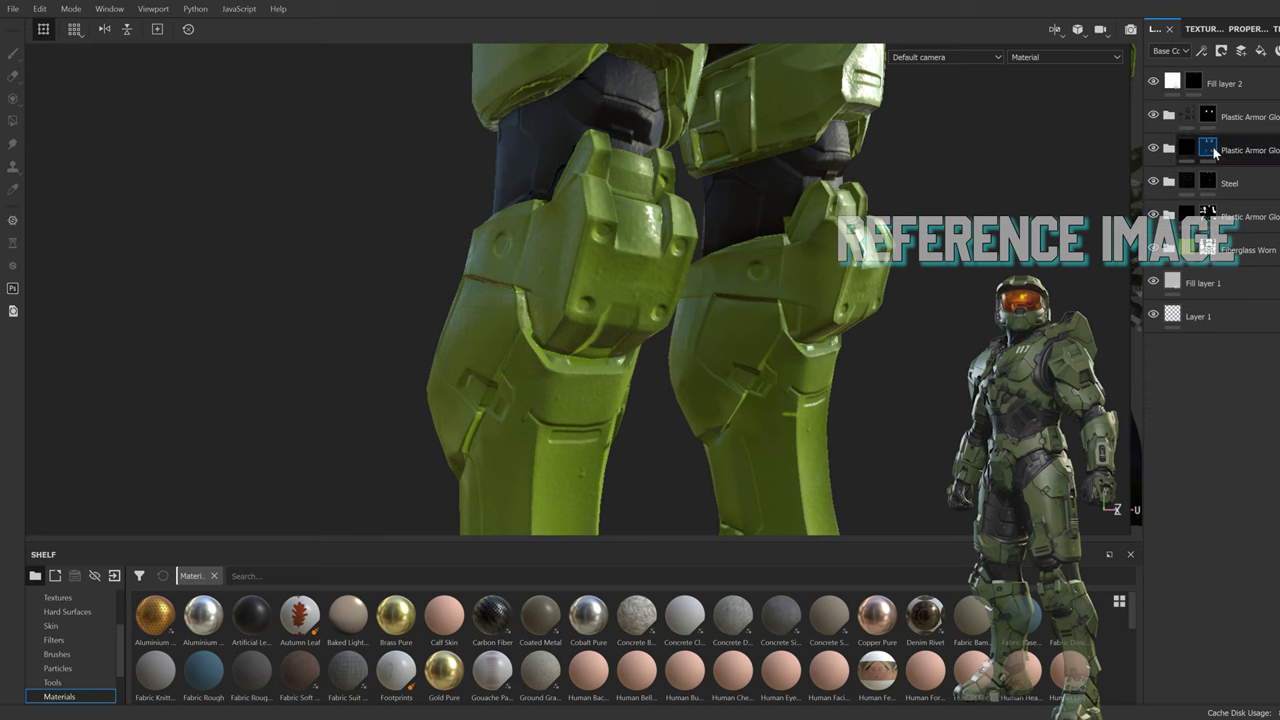
Step: On the Plastic Armor Glossy mask, paint the leg plate's slot recess and a ring around the socket dark
left_click(1213, 150)
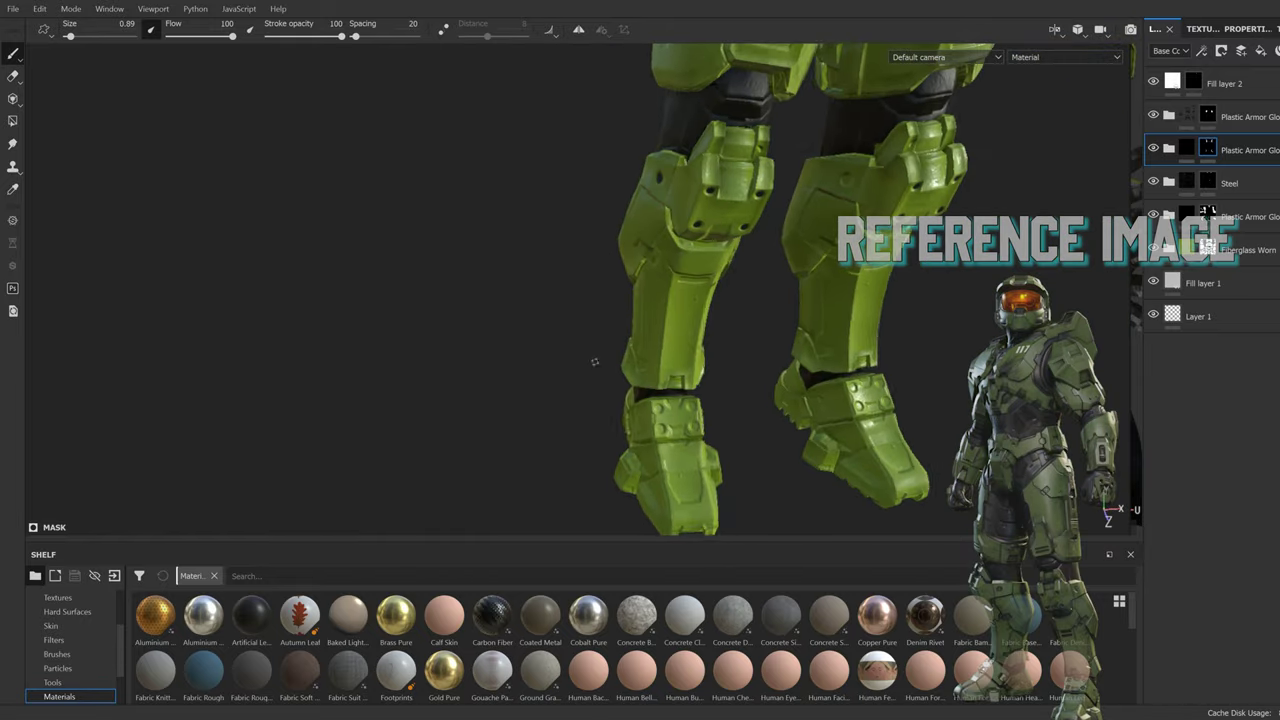
mouse_move(621, 318)
left_mouse_down("alt")
mouse_move(621, 297)
mouse_move(577, 331)
mouse_move(637, 383)
left_mouse_up("alt")
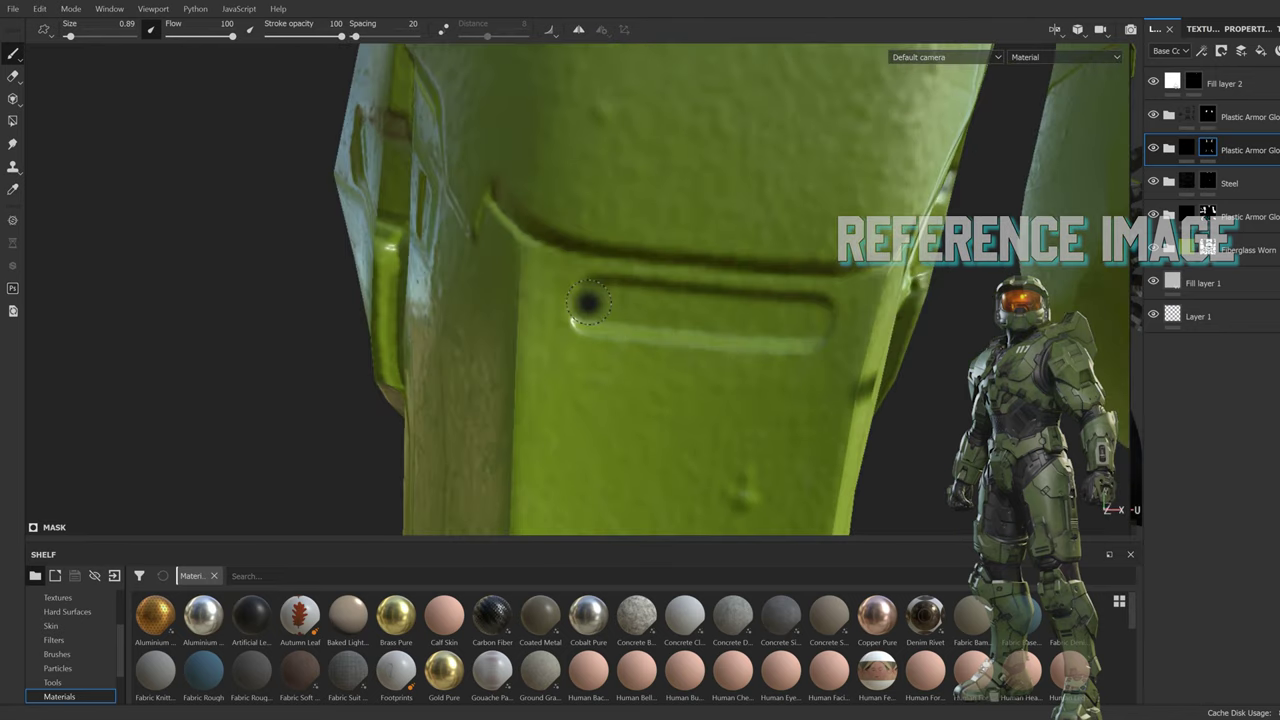
left_click_drag(589, 302, 714, 314)
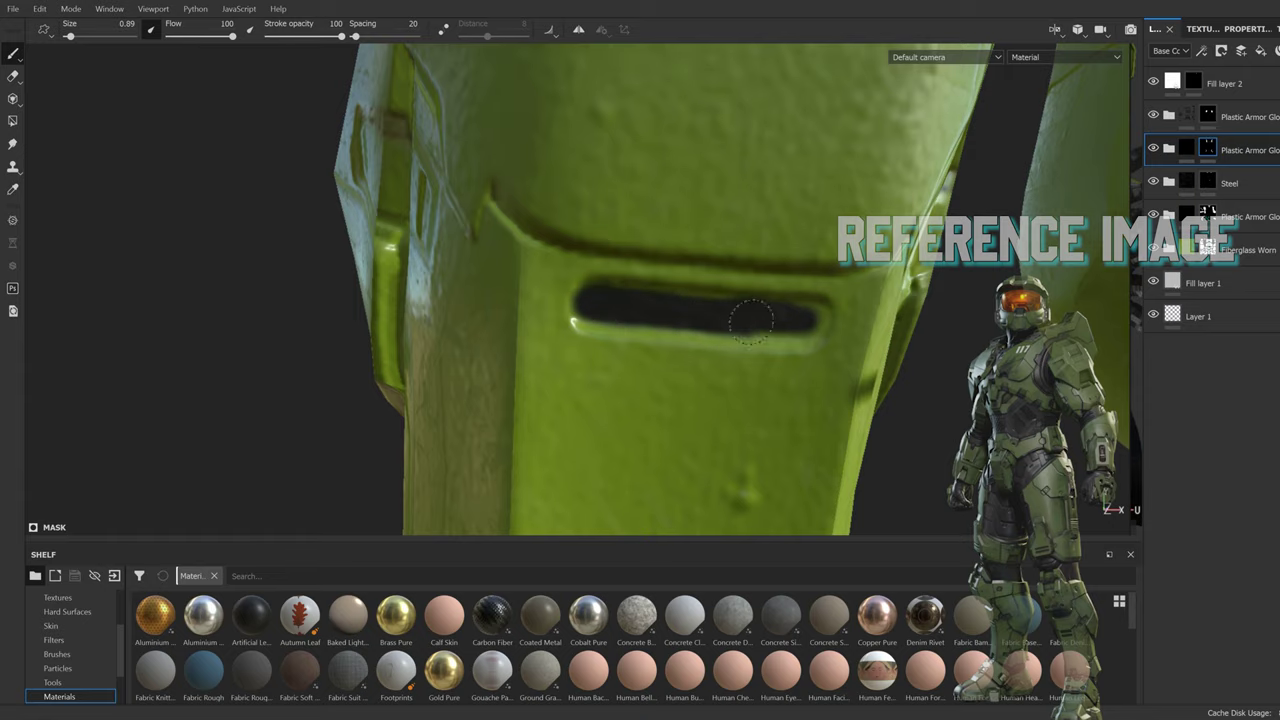
scroll(630, 300, "down", 3)
scroll(908, 380, "down", 3)
scroll(660, 371, "down", 3)
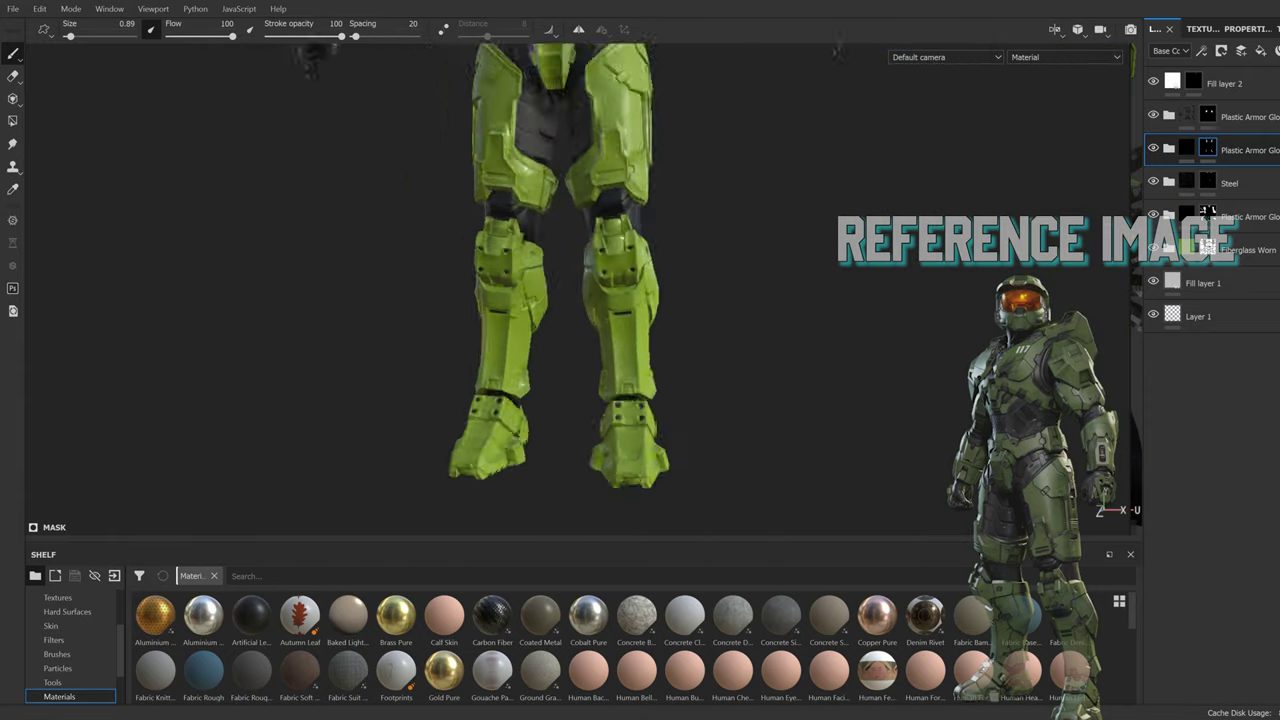
scroll(799, 282, "down", 2)
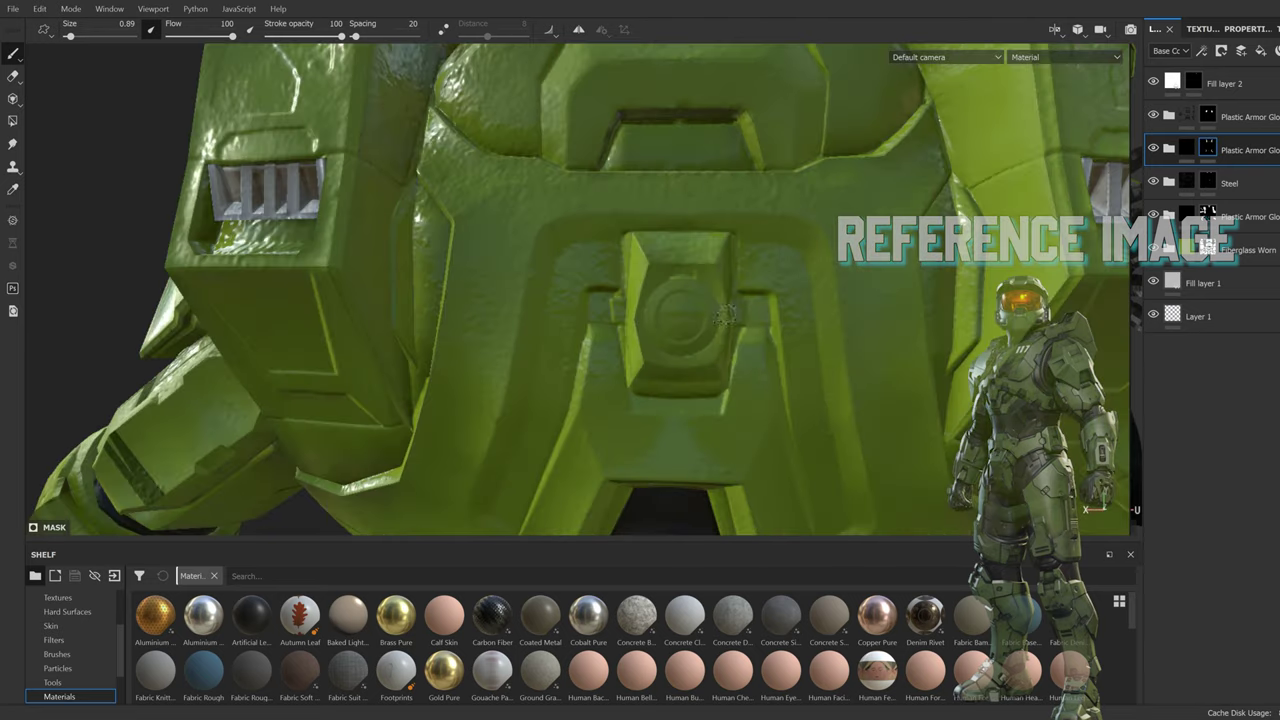
mouse_move(728, 220)
left_mouse_down()
mouse_move(660, 245)
mouse_move(662, 320)
mouse_move(810, 330)
mouse_move(696, 323)
left_mouse_up()
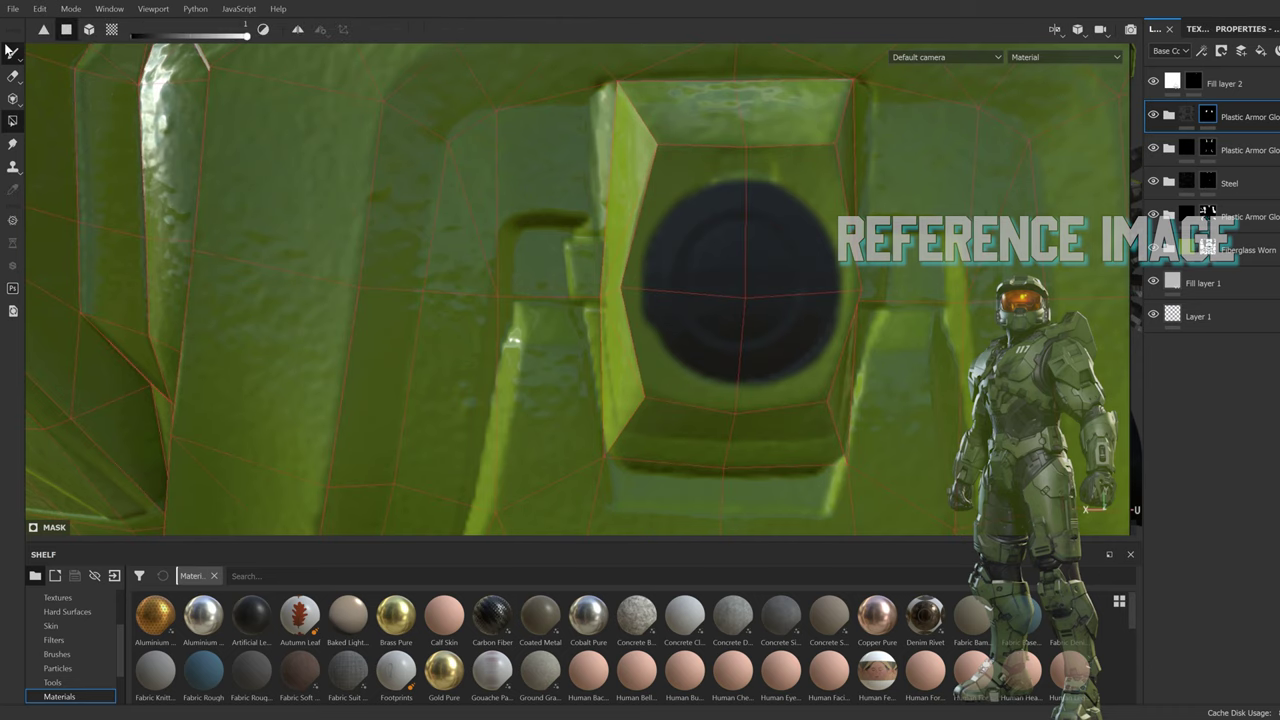
Step: Switch to polygon fill and fill the chest vent's inner band faces with dark plastic
left_click(1225, 28)
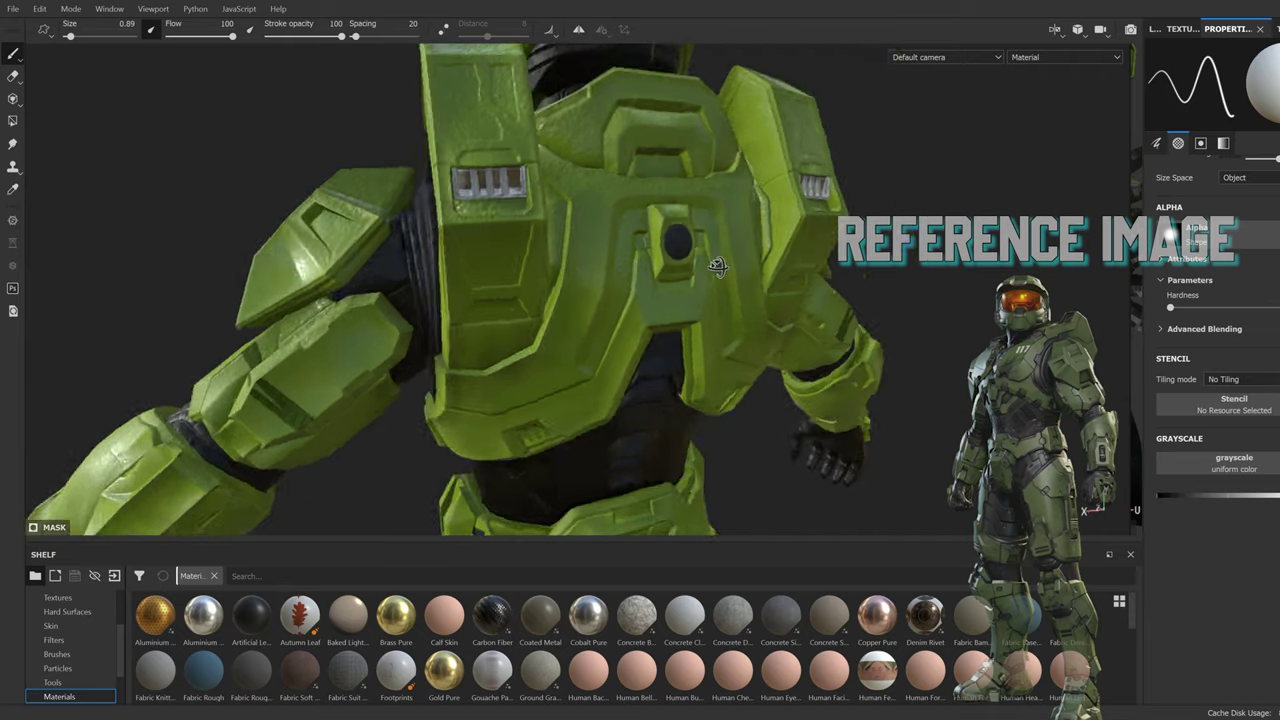
left_click(1156, 28)
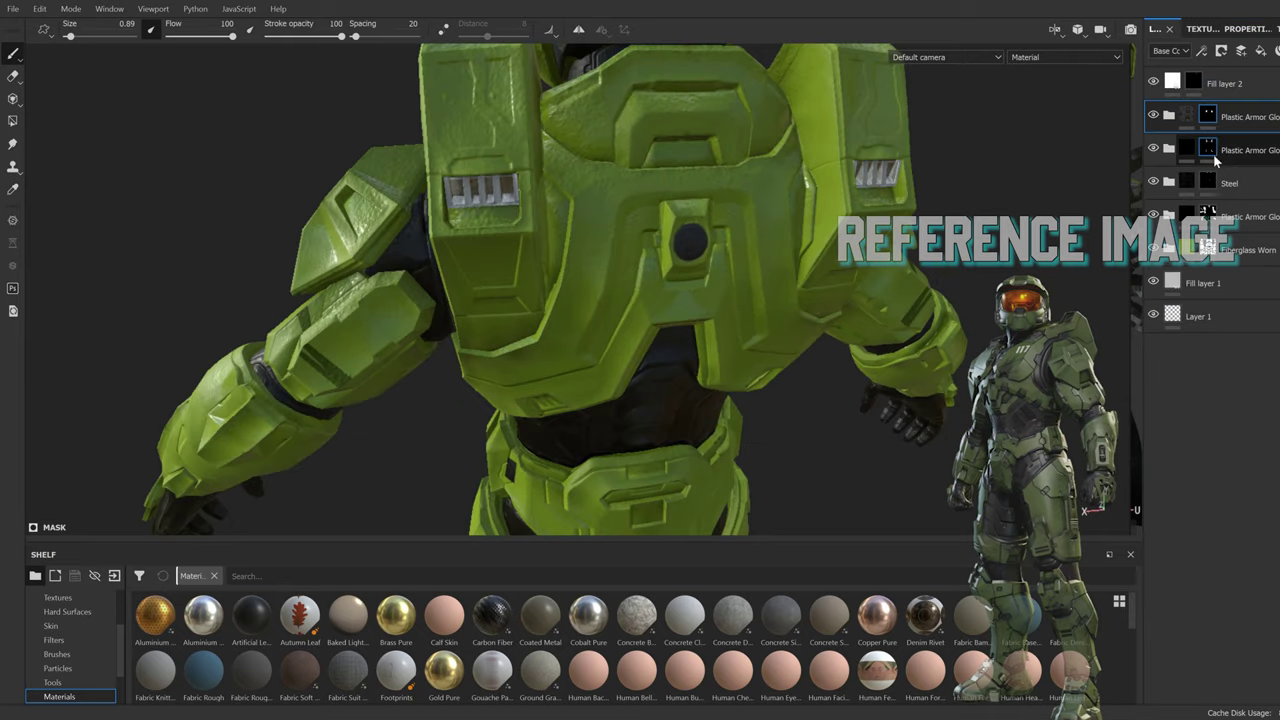
left_click(13, 121)
left_click_drag(560, 190, 346, 168)
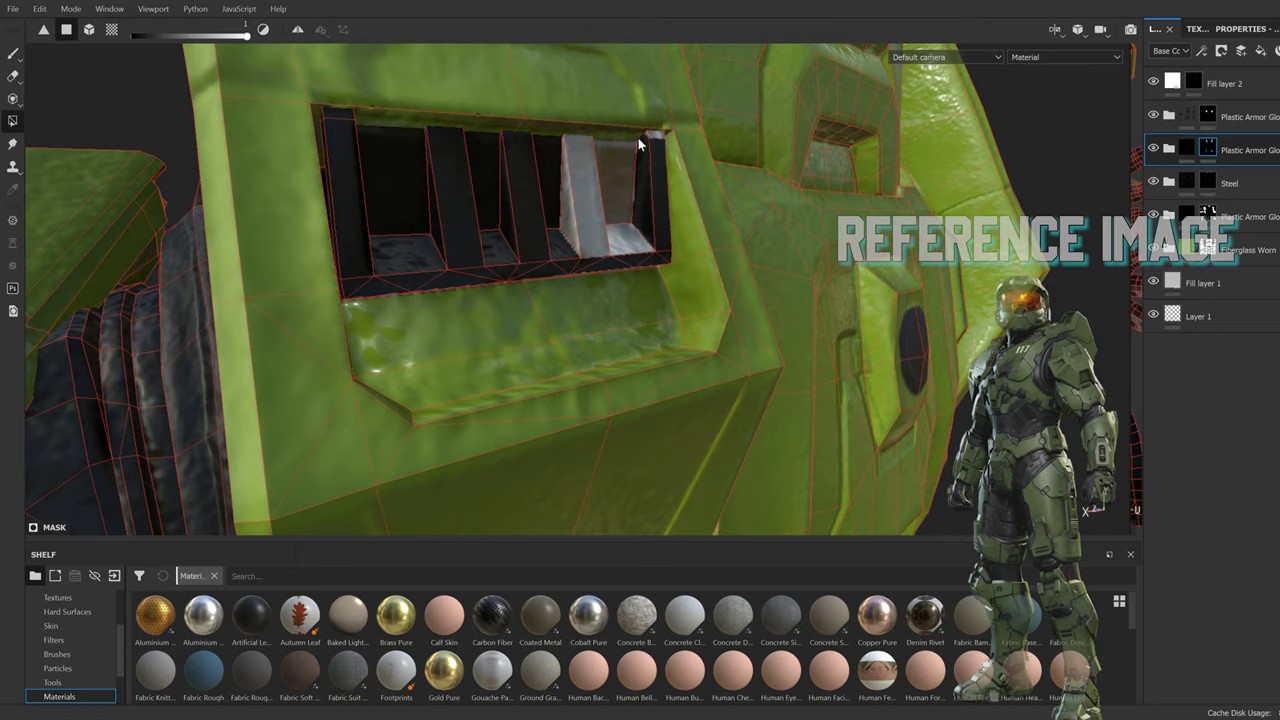
mouse_move(638, 143)
left_mouse_down()
mouse_move(567, 219)
mouse_move(669, 150)
mouse_move(398, 238)
mouse_move(487, 140)
mouse_move(586, 194)
mouse_move(709, 320)
left_mouse_up()
scroll(709, 320, "up", 3)
key("1")
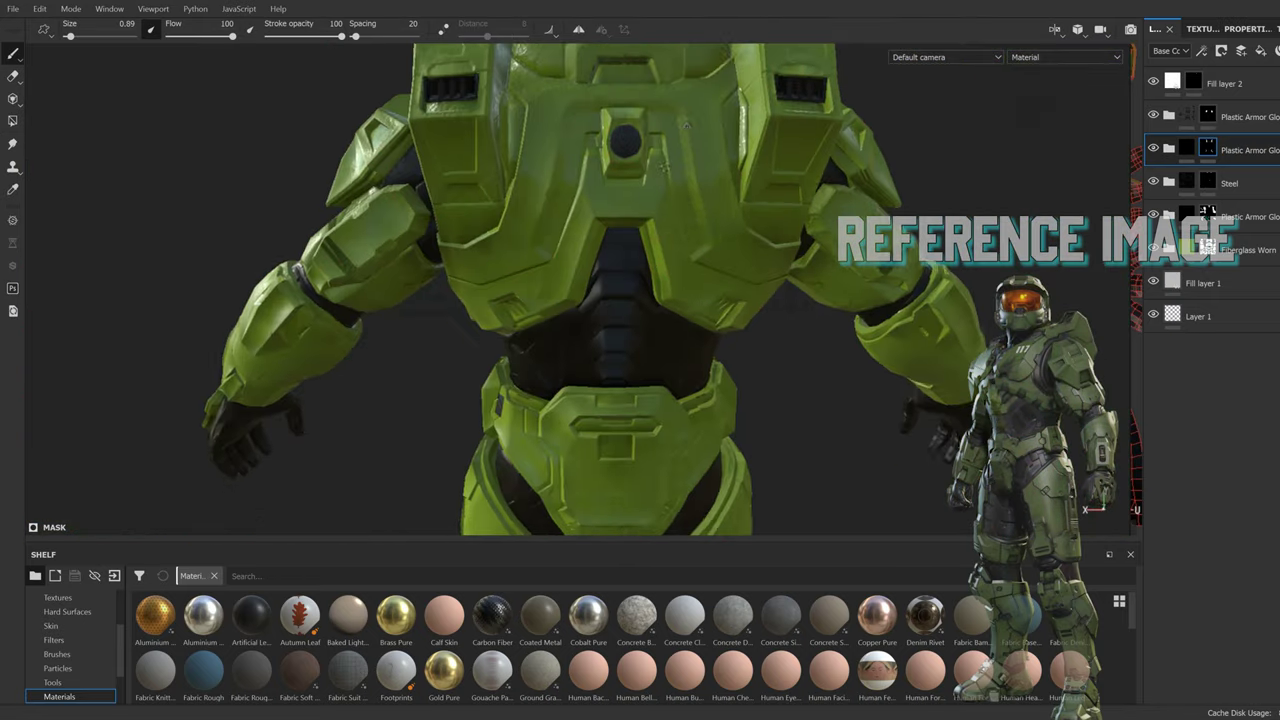
key("4")
scroll(482, 289, "up", 5)
left_click_drag(482, 289, 386, 211)
left_click(581, 333)
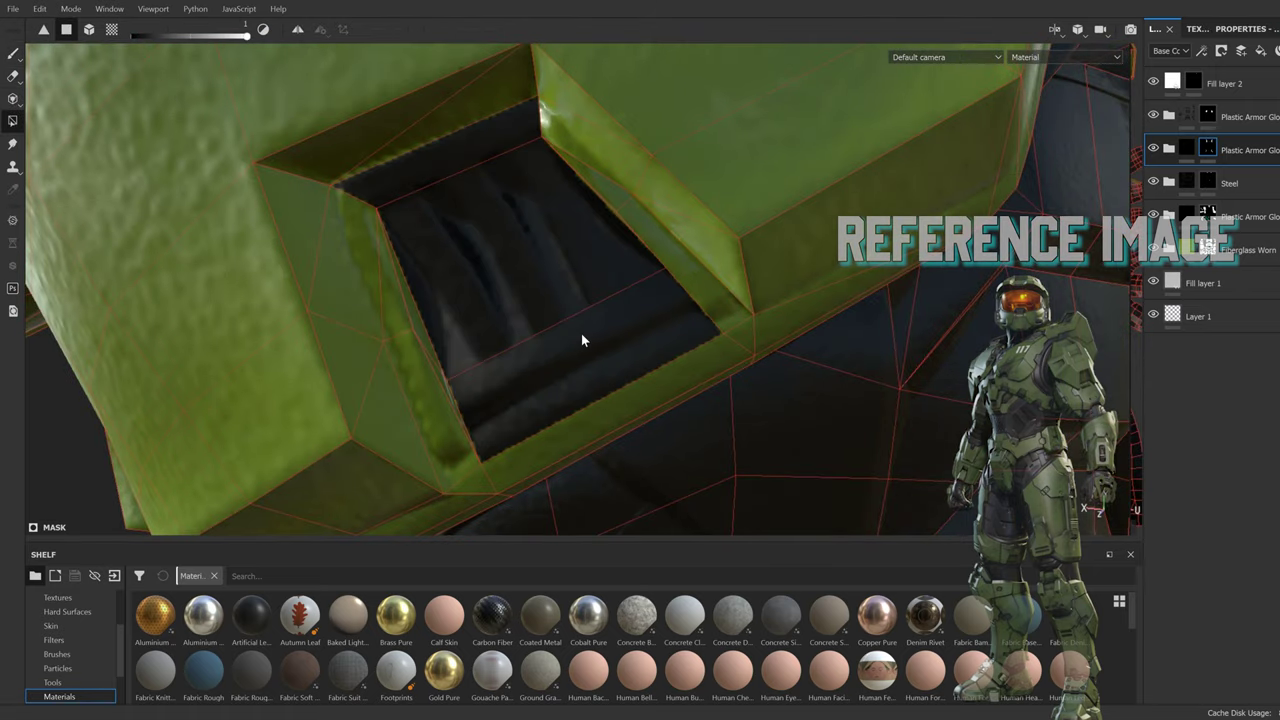
Step: Orbit around the chest vent to check the dark plastic fill from several angles
mouse_move(581, 333)
left_mouse_down("alt")
mouse_move(452, 440)
mouse_move(454, 400)
left_mouse_up("alt")
left_click_drag(600, 297, 20, 58, "alt")
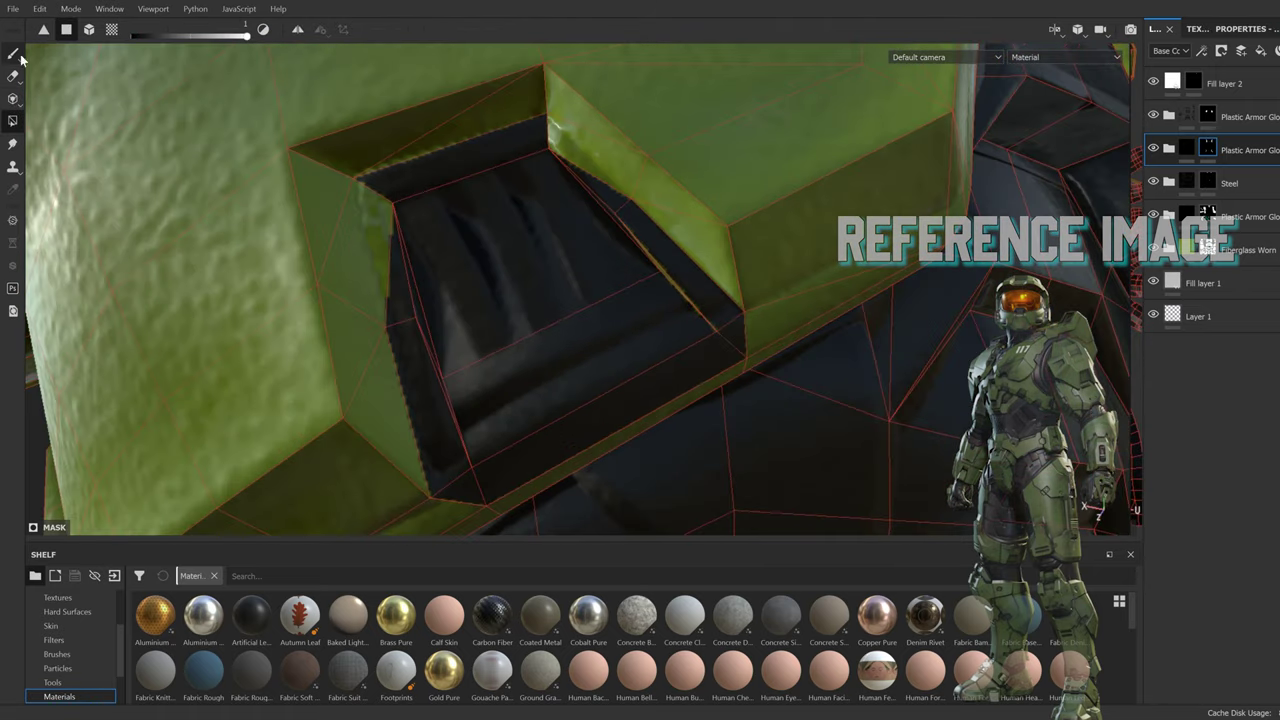
left_click(19, 56)
left_click_drag(300, 150, 380, 171, "alt")
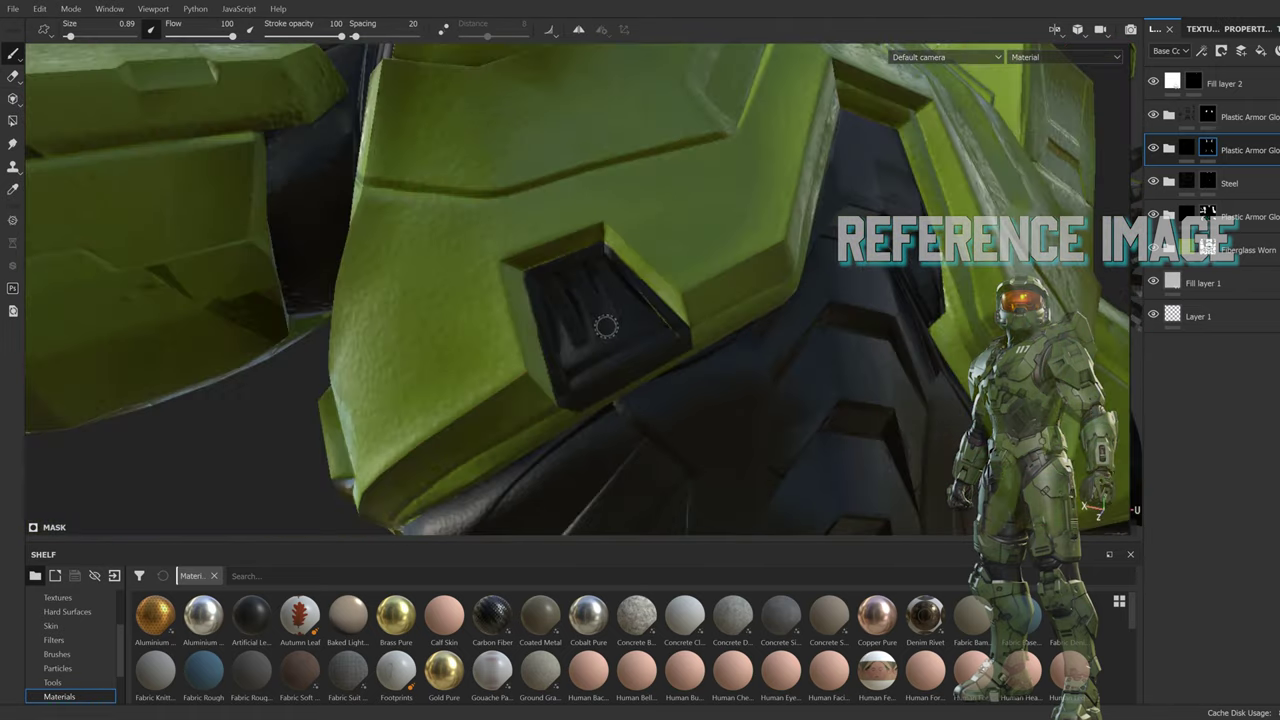
mouse_move(608, 129)
left_mouse_down("alt")
mouse_move(627, 250)
mouse_move(413, 364)
left_mouse_up("alt")
scroll(738, 228, "up", 2)
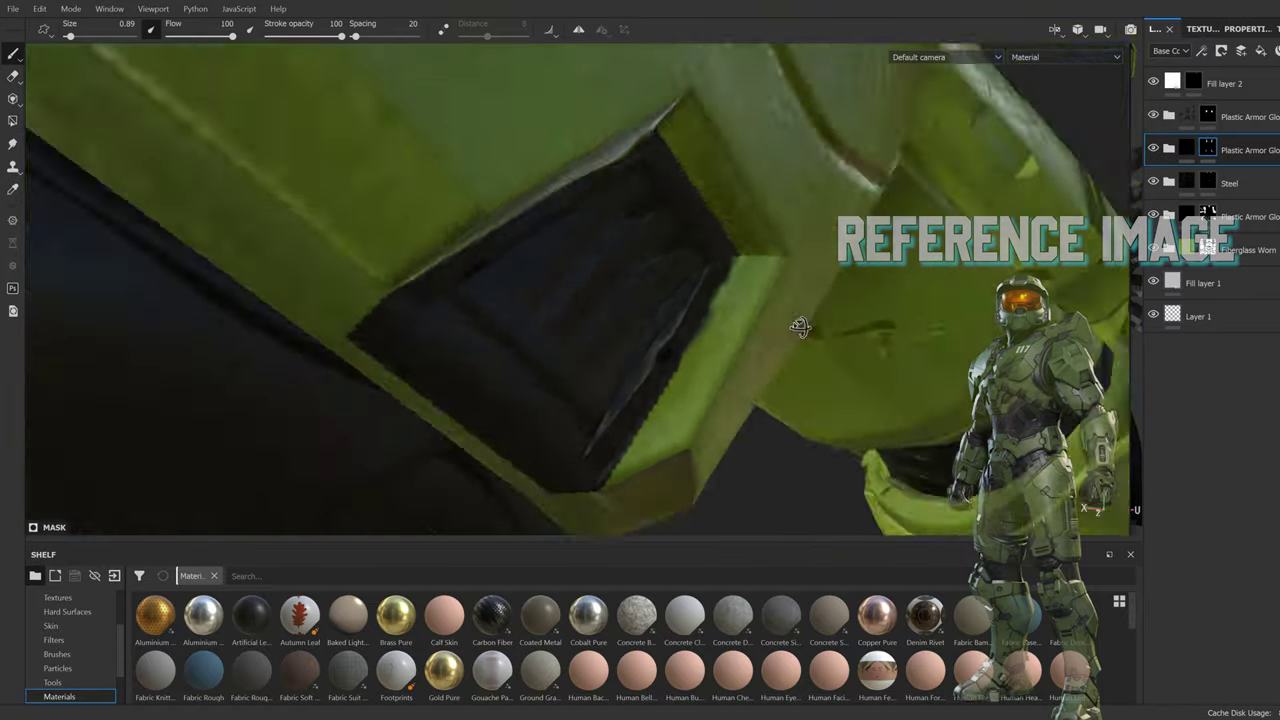
left_click_drag(463, 280, 760, 300, "alt")
Step: Viewing from the left, darken the remaining faces of the vent's inner band
left_click(1242, 31)
left_click(1158, 28)
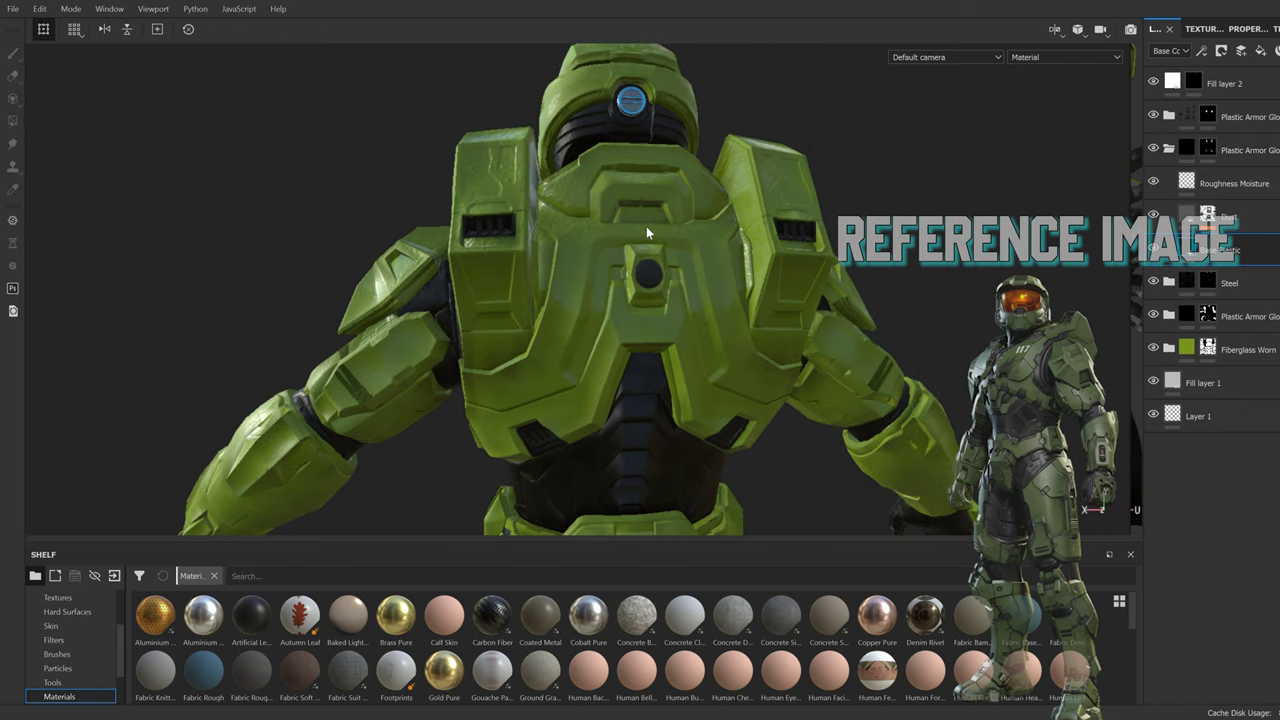
scroll(640, 300, "up", 3)
scroll(698, 346, "up", 3)
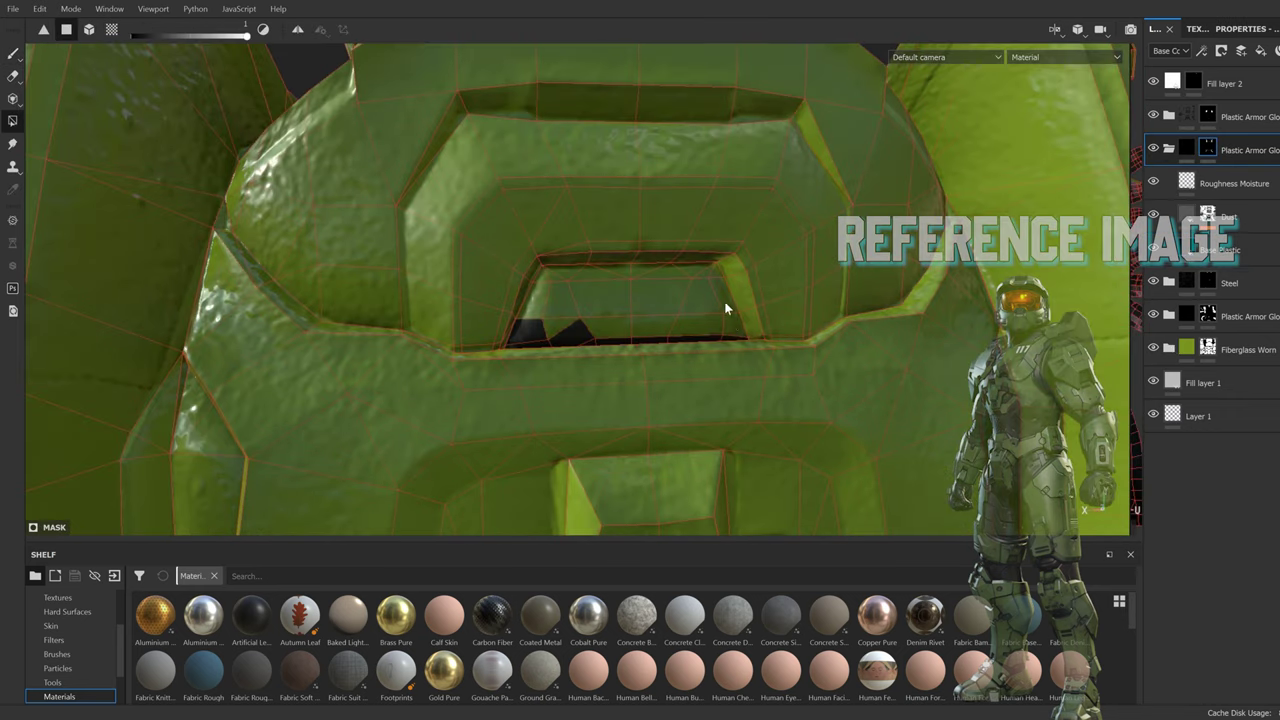
scroll(603, 333, "down", 3)
scroll(685, 316, "up", 3)
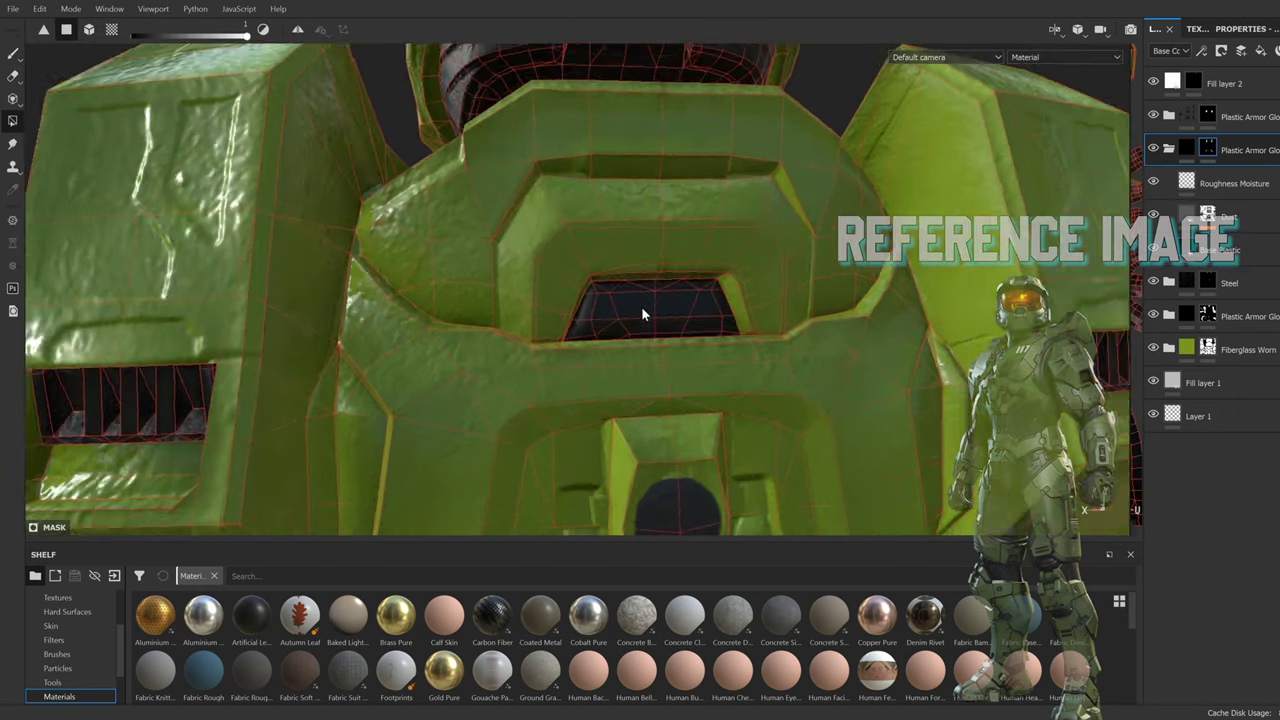
left_click_drag(641, 306, 480, 320, "alt")
mouse_move(555, 186)
left_mouse_down()
mouse_move(828, 310)
mouse_move(663, 363)
mouse_move(634, 257)
left_mouse_up()
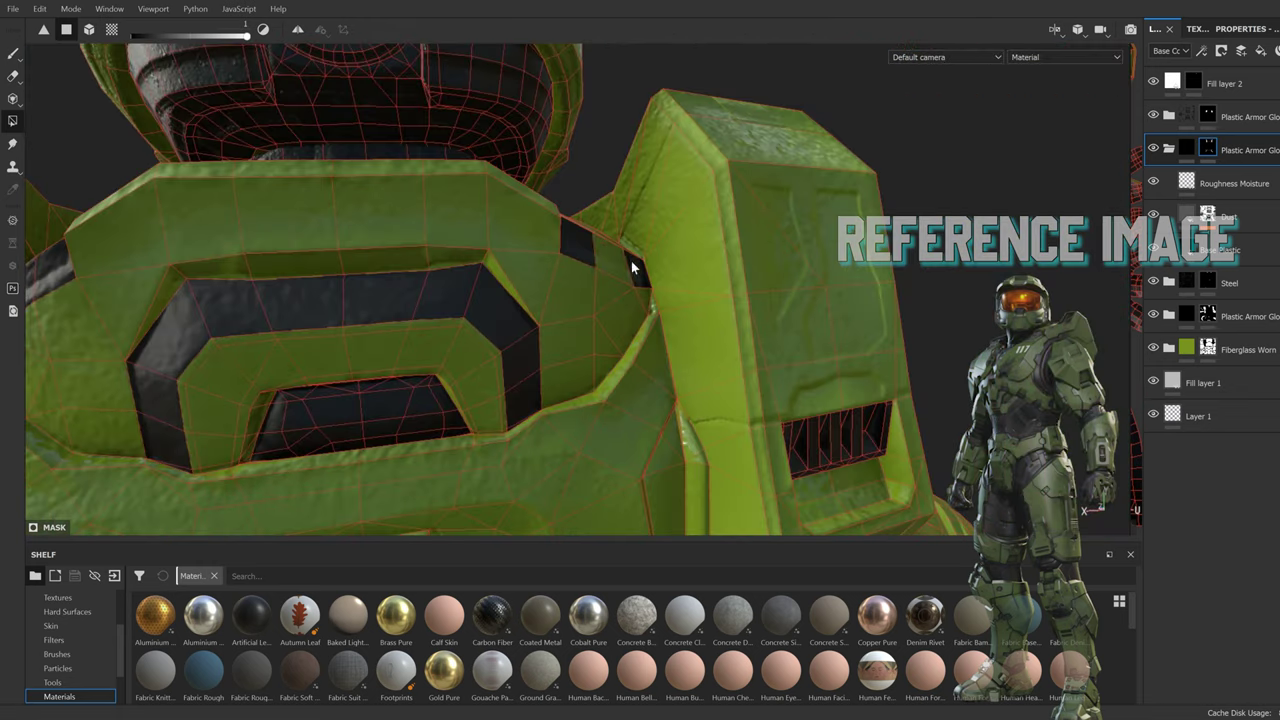
scroll(757, 349, "down", 3)
Step: In polygon-fill mode, move down to the thigh and inspect its recess panel in dark plastic
key("1")
scroll(640, 300, "down", 3)
scroll(661, 328, "up", 5)
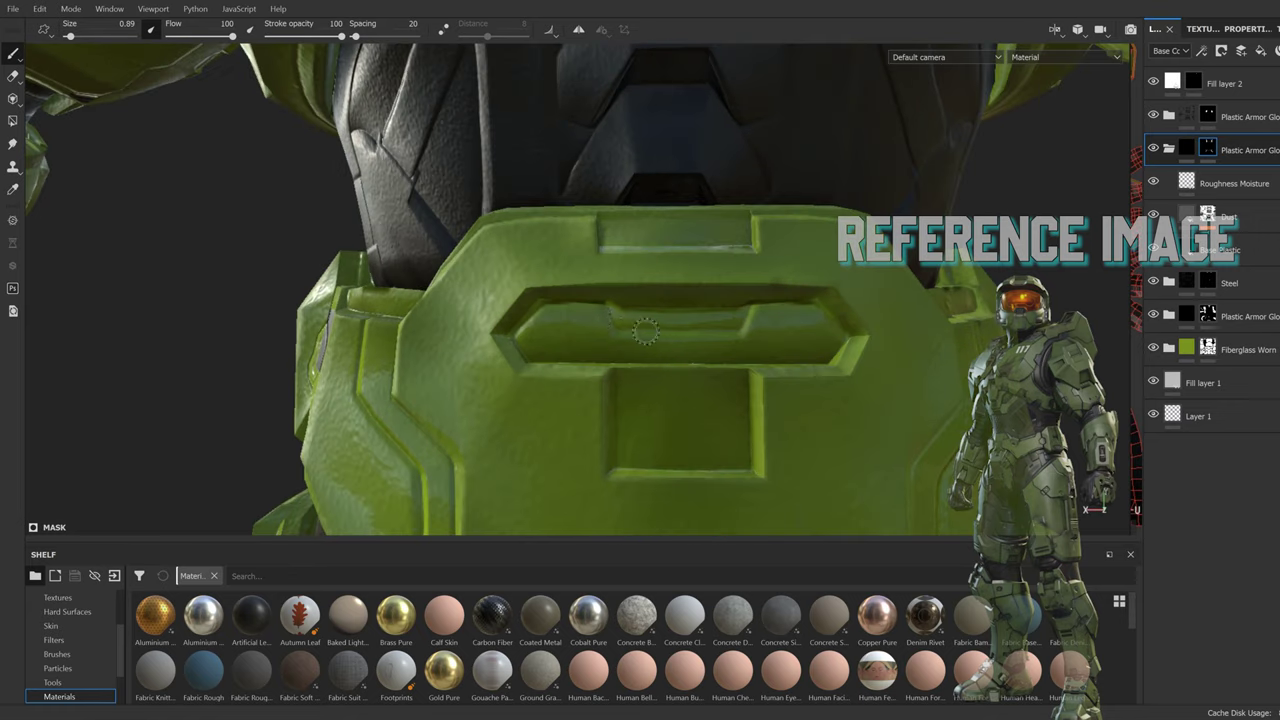
key("4")
scroll(711, 423, "down", 3)
scroll(658, 308, "up", 4)
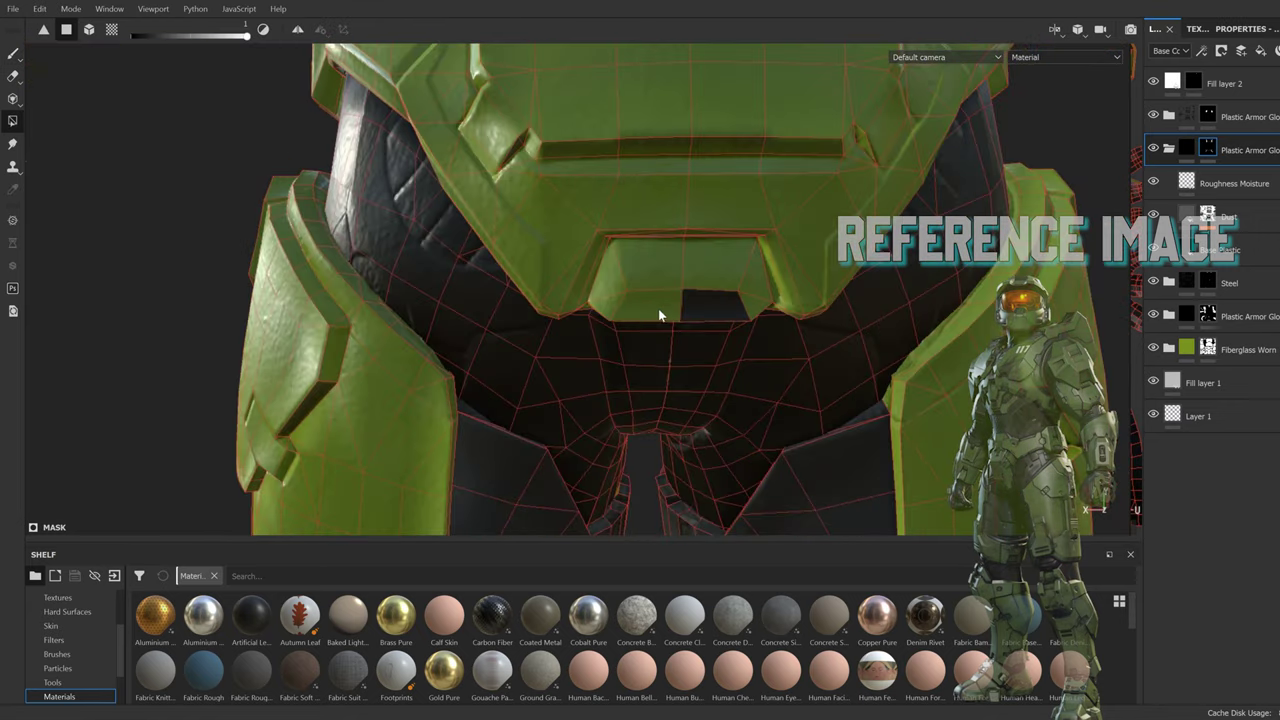
mouse_move(658, 308)
left_mouse_down("alt")
mouse_move(741, 290)
mouse_move(463, 290)
mouse_move(591, 323)
mouse_move(450, 276)
left_mouse_up("alt")
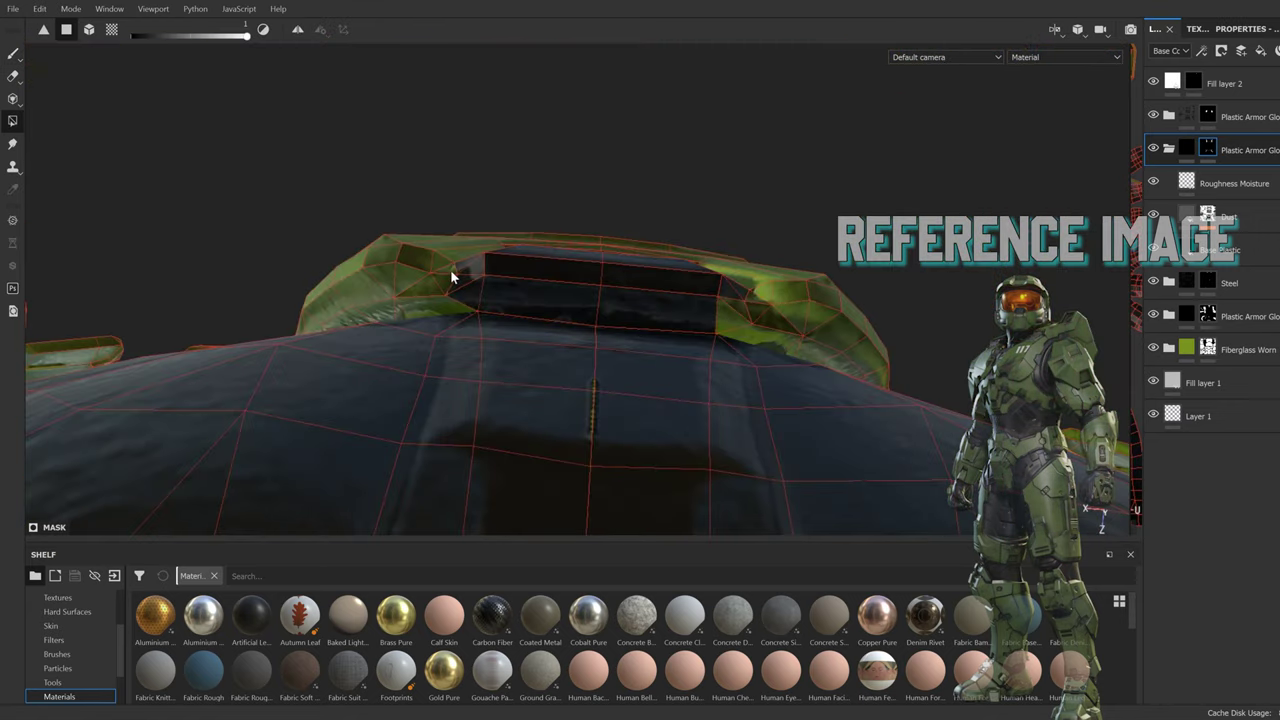
scroll(763, 309, "down", 3)
left_click_drag(645, 395, 614, 417, "alt")
scroll(614, 417, "up", 3)
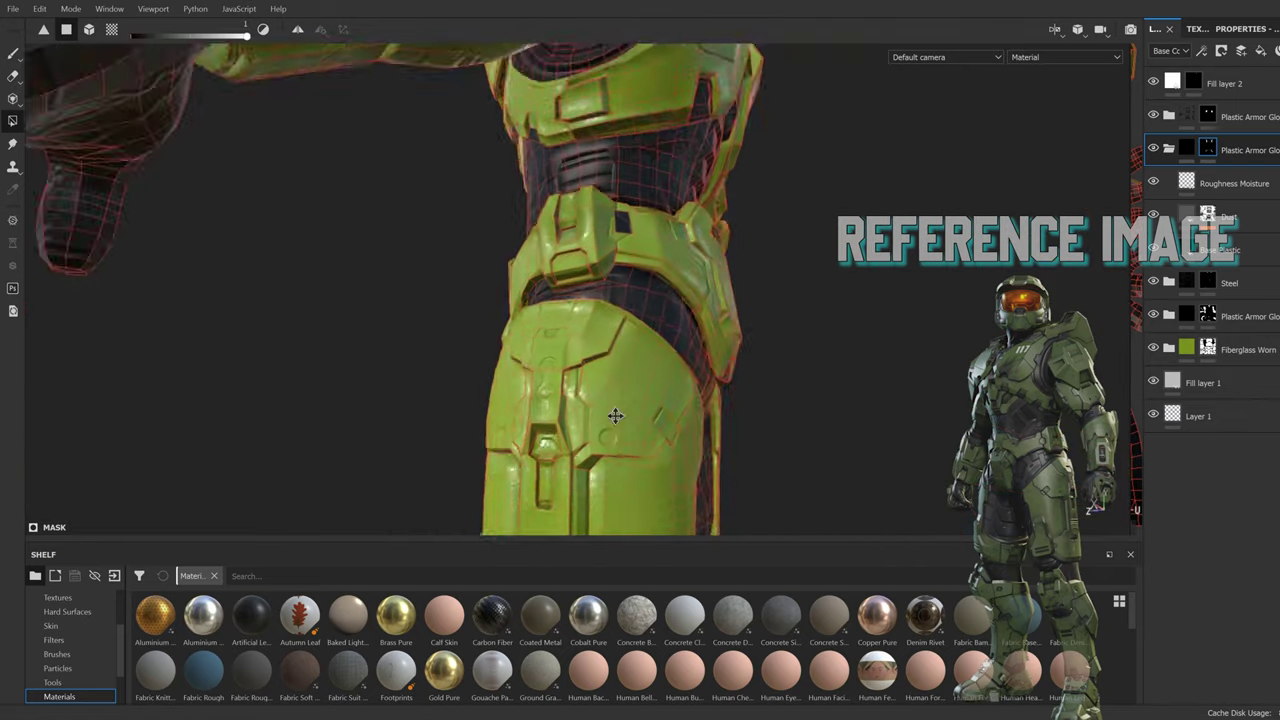
scroll(603, 340, "up", 2)
scroll(603, 340, "up", 2)
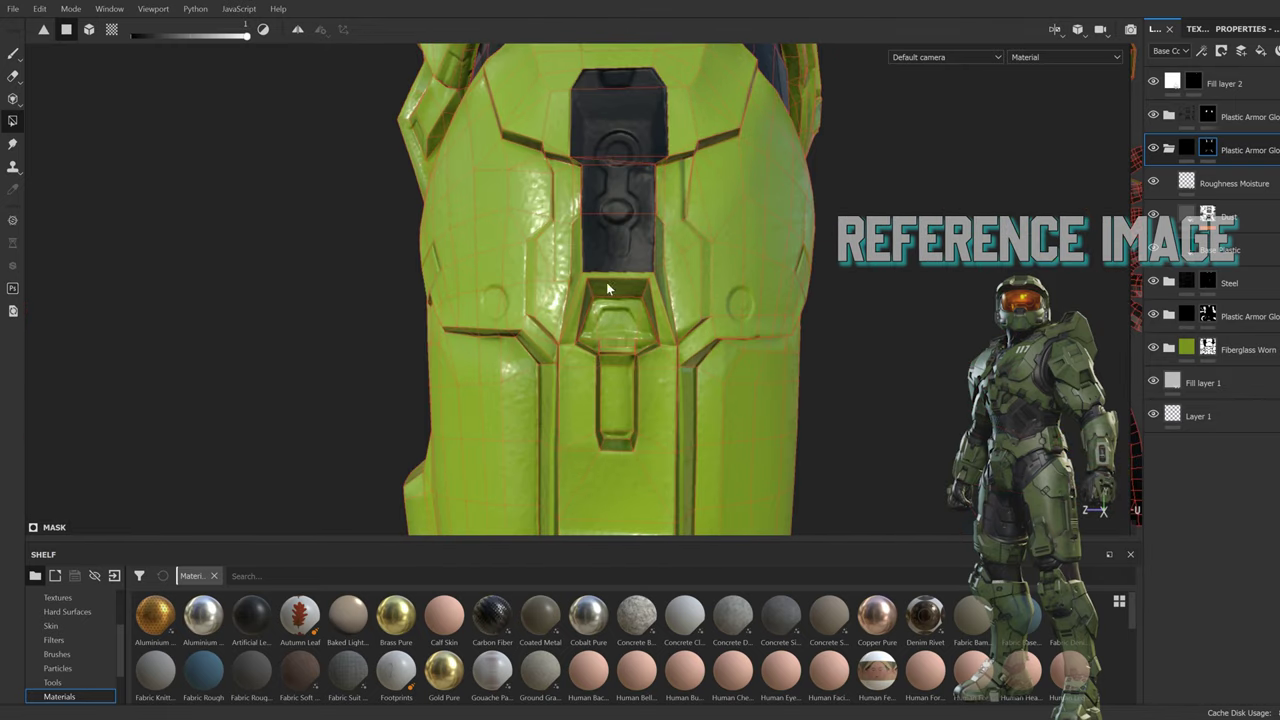
mouse_move(603, 340)
left_mouse_down("alt")
mouse_move(617, 531)
mouse_move(595, 245)
mouse_move(537, 217)
mouse_move(535, 370)
left_mouse_up("alt")
left_click_drag(597, 348, 801, 393, "alt")
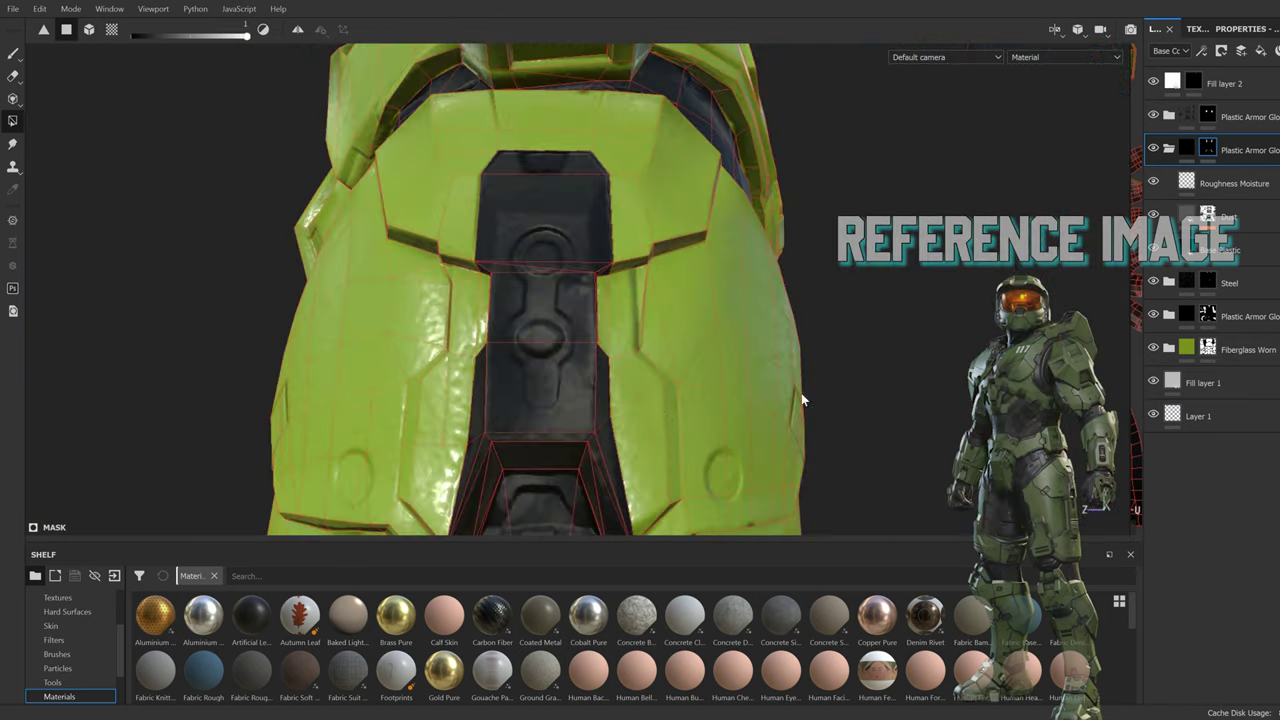
Step: Orbit from a front view of the whole armour in close to the hip plate
key("1")
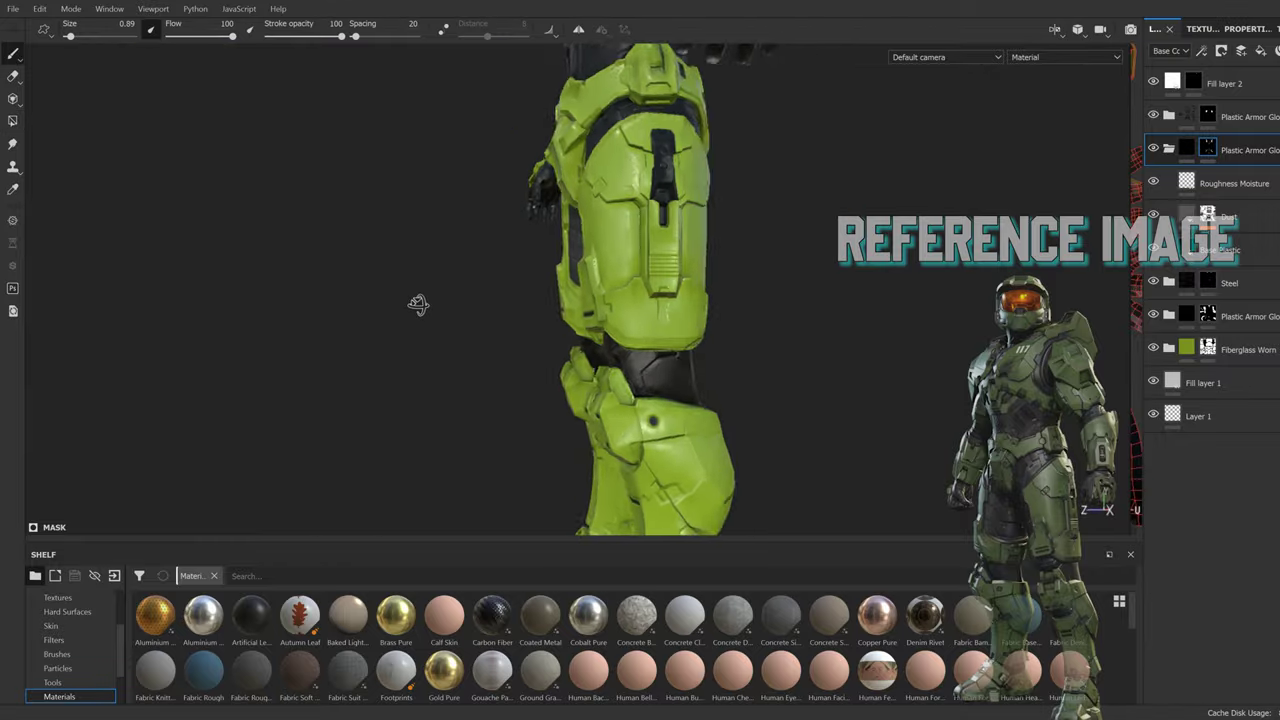
left_click_drag(420, 300, 640, 300, "alt")
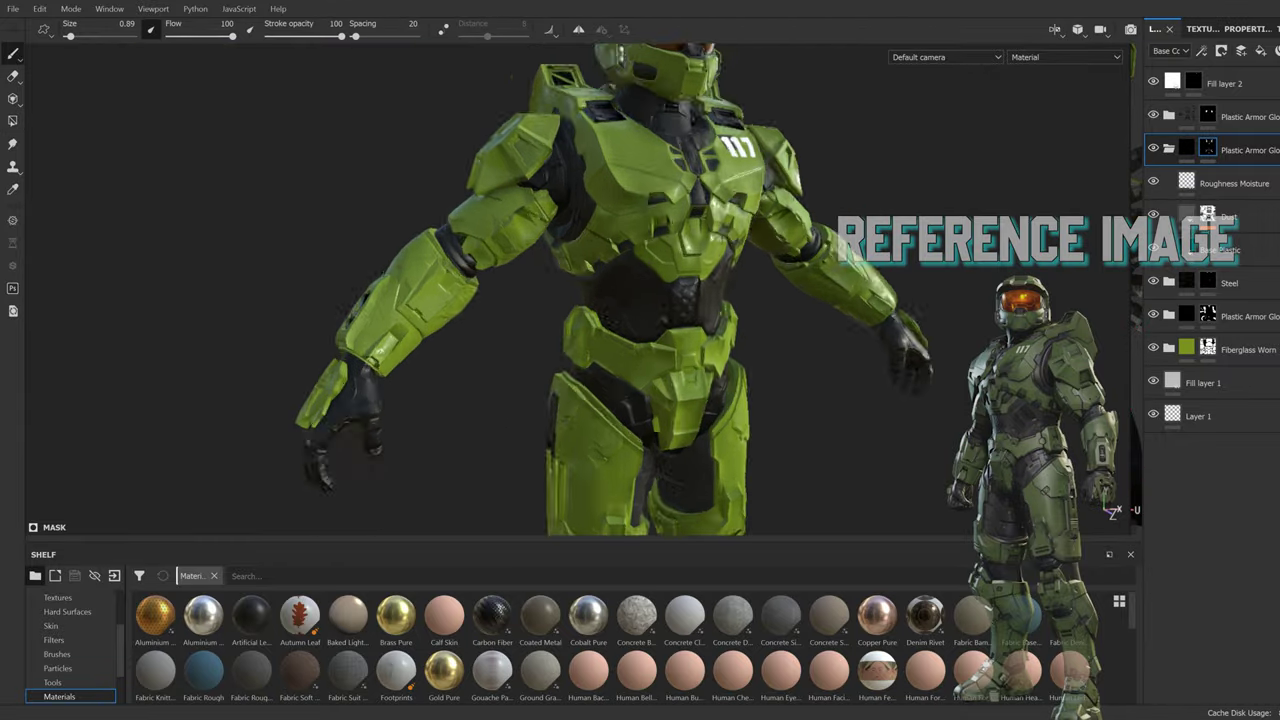
scroll(420, 290, "up", 5)
key("4")
left_click_drag(420, 290, 690, 210, "alt")
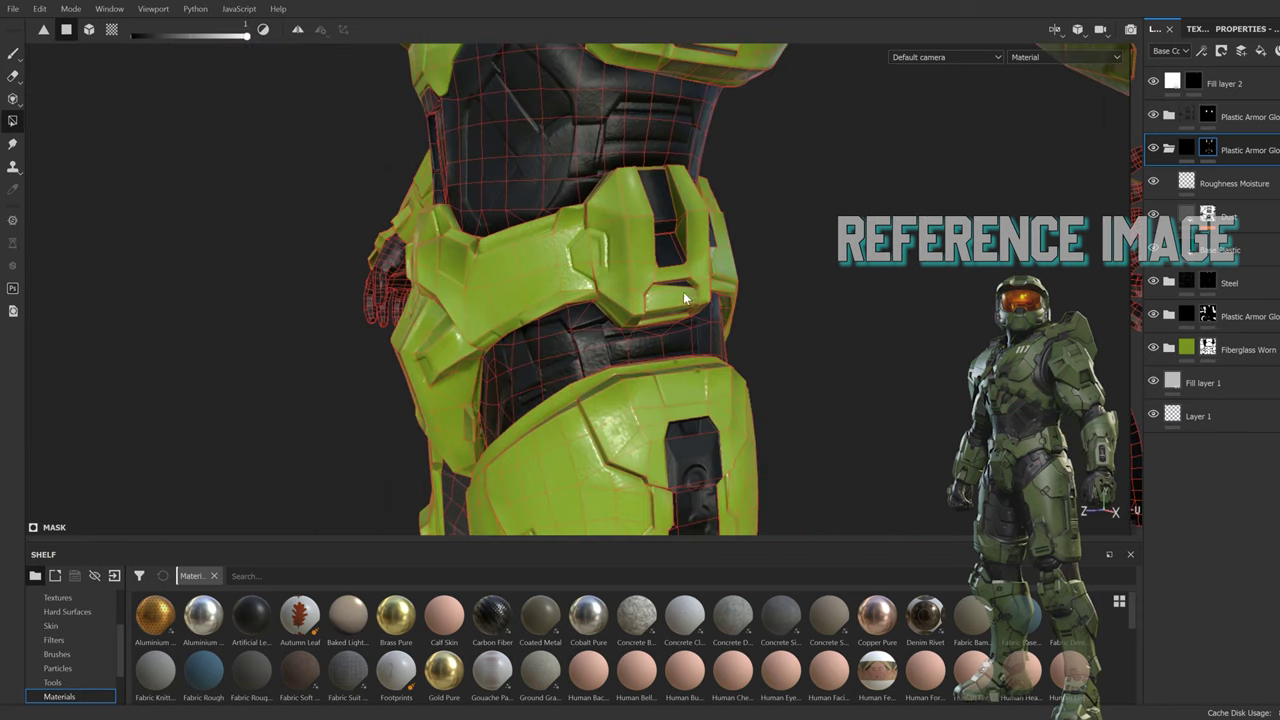
mouse_move(685, 298)
left_mouse_down("alt")
mouse_move(565, 335)
mouse_move(553, 268)
left_mouse_up("alt")
scroll(600, 320, "down", 5)
scroll(565, 335, "up", 8)
Step: With the freehand brush, paint dark plastic into the gap between the chest plates
key("1")
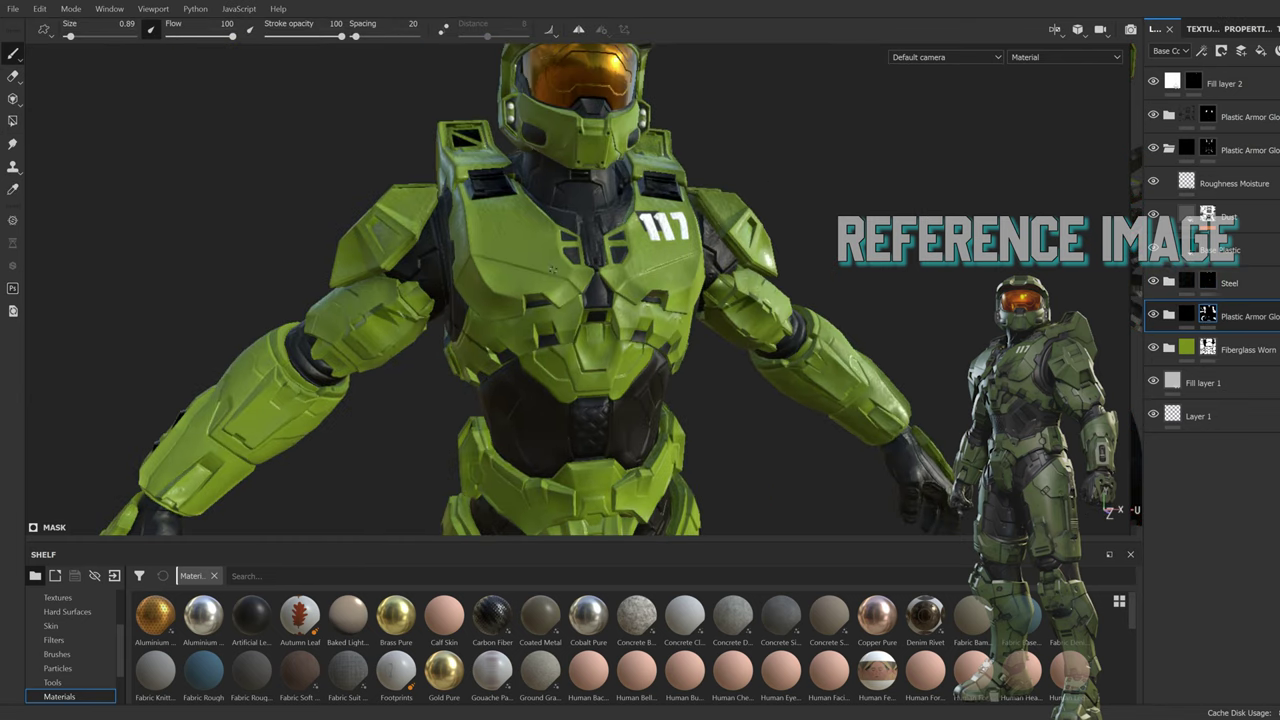
scroll(494, 309, "up", 5)
left_click_drag(494, 309, 352, 263, "alt")
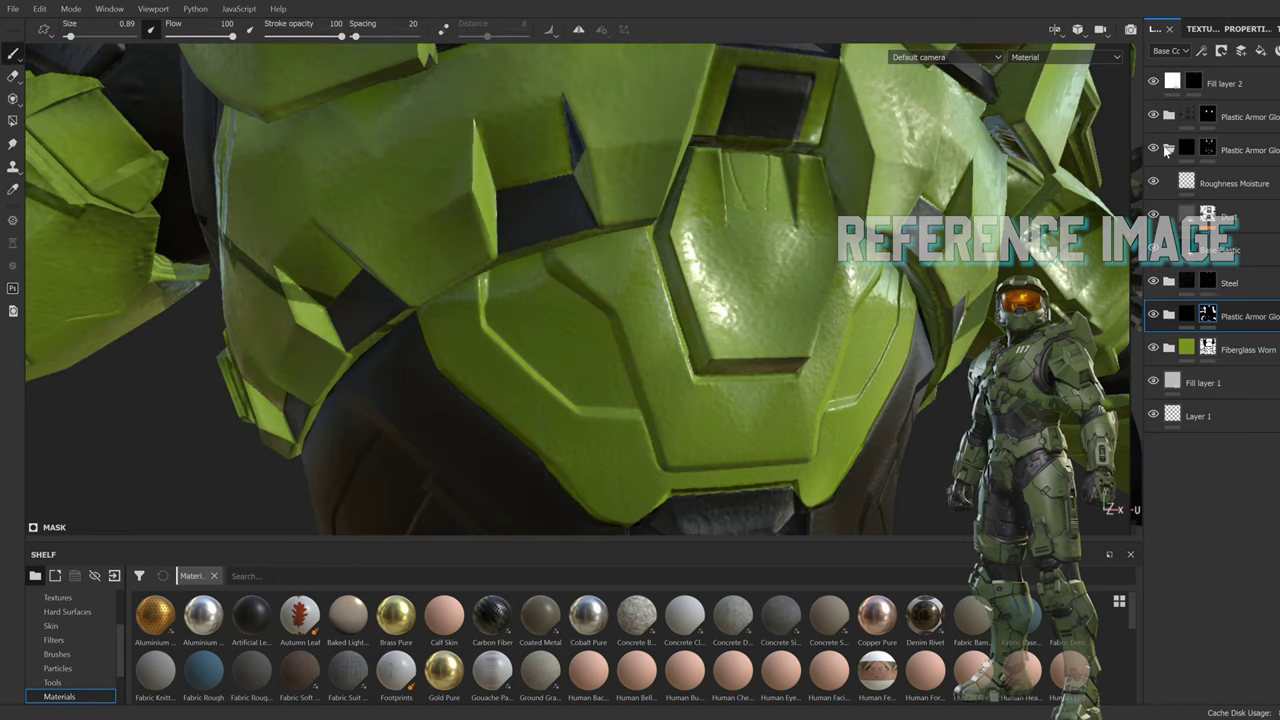
key("4")
scroll(352, 263, "up", 3)
key("1")
scroll(352, 263, "up", 3)
mouse_move(620, 314)
left_mouse_down()
mouse_move(515, 185)
mouse_move(430, 330)
mouse_move(608, 363)
mouse_move(589, 446)
mouse_move(517, 209)
mouse_move(657, 286)
left_mouse_up()
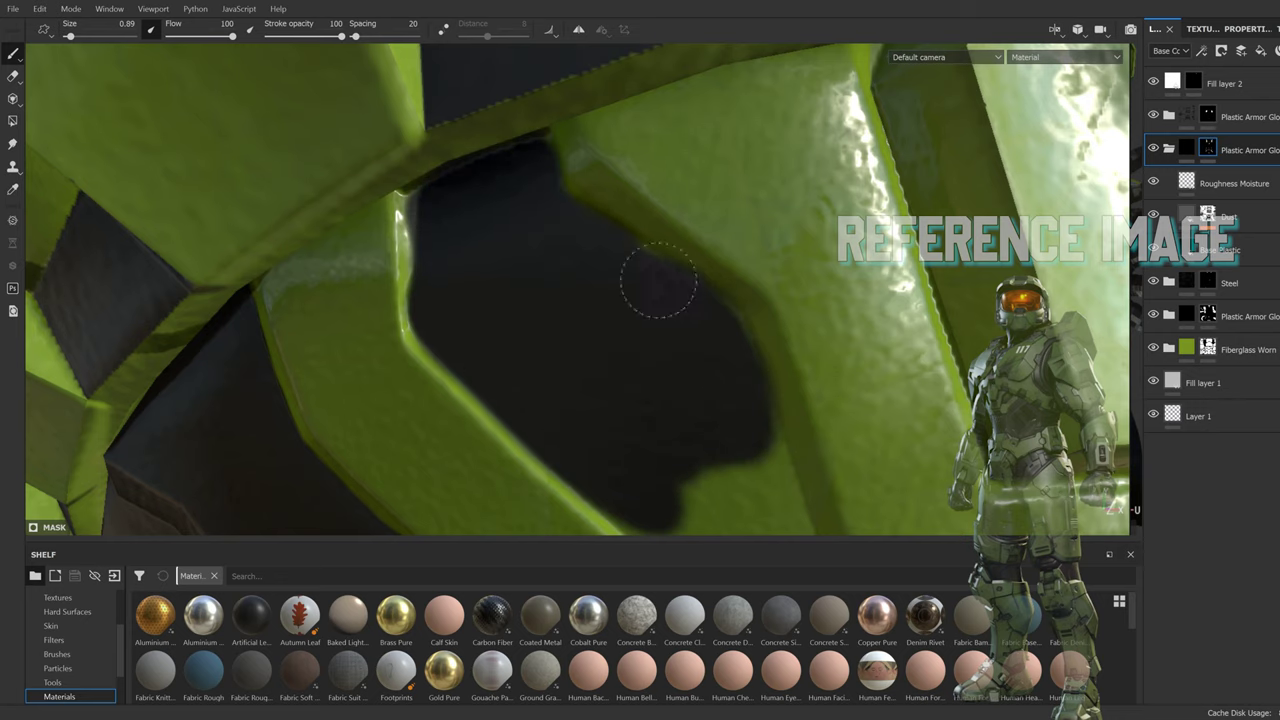
scroll(657, 286, "up", 3)
mouse_move(560, 180)
left_mouse_down()
mouse_move(454, 232)
mouse_move(575, 168)
left_mouse_up()
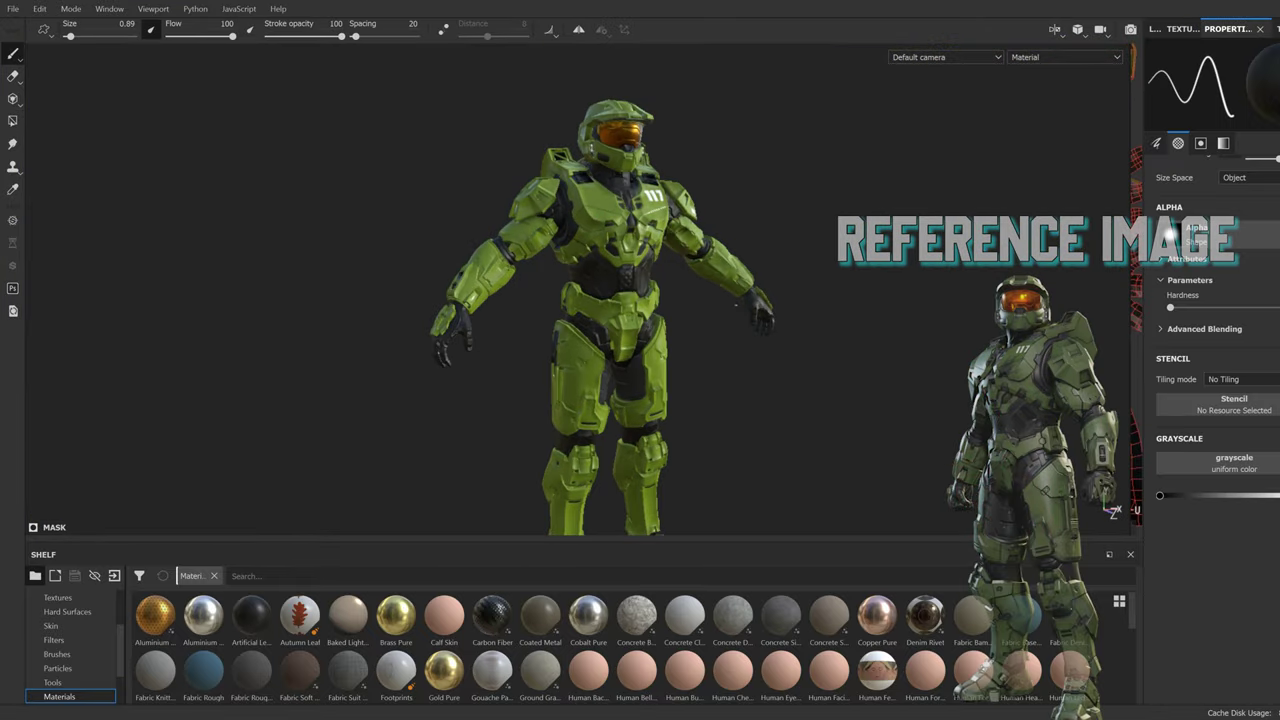
scroll(538, 300, "up", 5)
Step: Brush the upper and lower chest-plate triangles solid dark, then zoom out over the model
left_click(1155, 28)
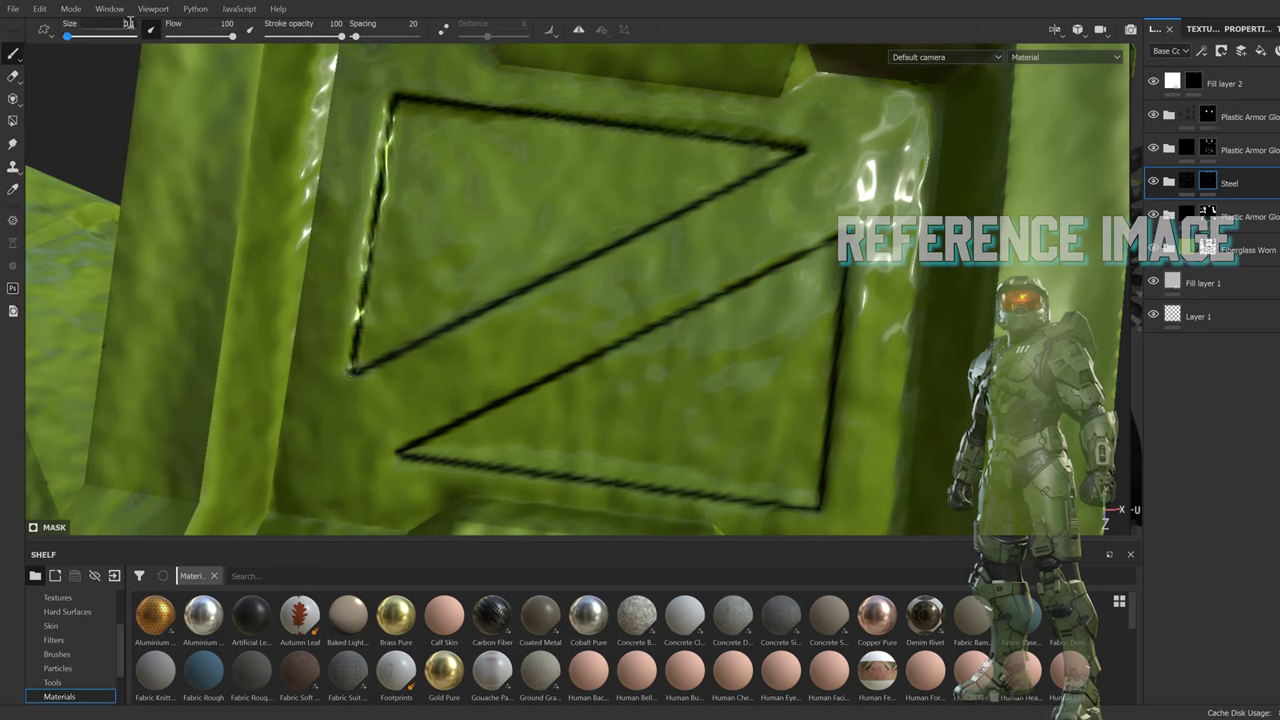
mouse_move(500, 160)
left_mouse_down()
mouse_move(540, 175)
mouse_move(400, 120)
mouse_move(440, 220)
mouse_move(420, 305)
mouse_move(614, 200)
mouse_move(563, 134)
mouse_move(549, 234)
mouse_move(705, 180)
mouse_move(690, 186)
left_mouse_up()
left_click_drag(780, 150, 700, 260, "alt")
mouse_move(650, 300)
left_mouse_down()
mouse_move(745, 255)
mouse_move(700, 240)
left_mouse_up()
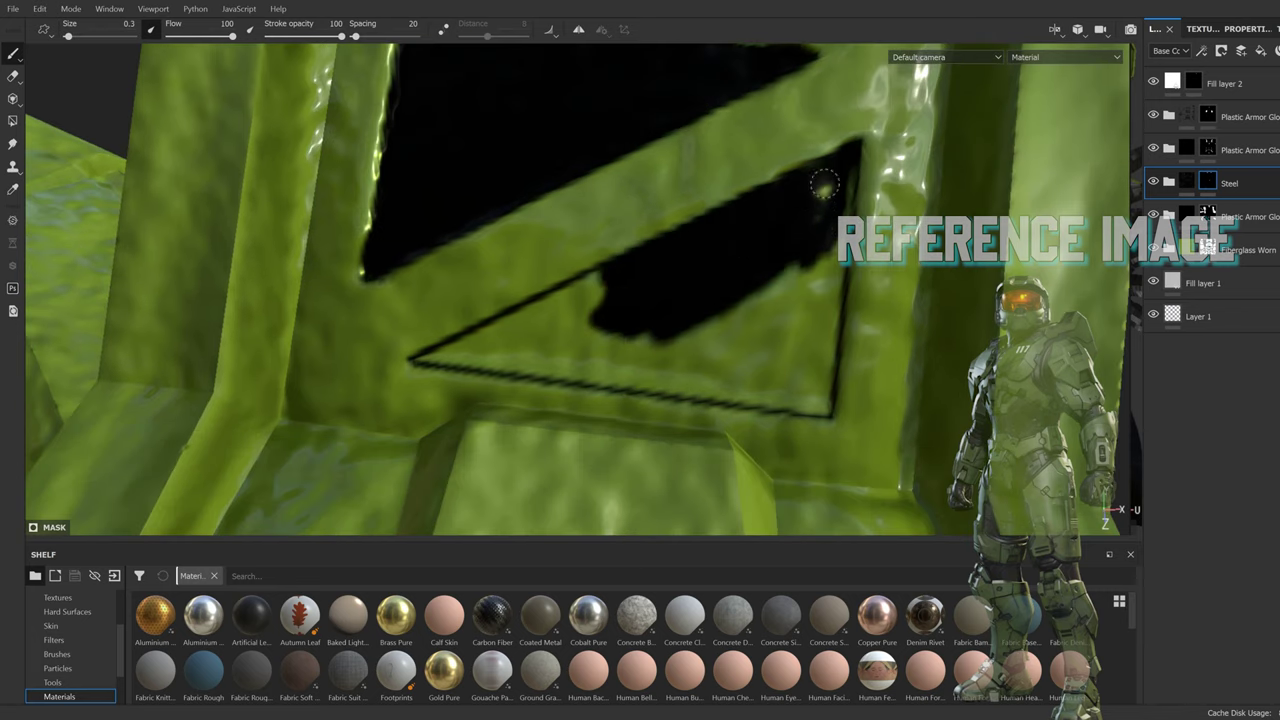
mouse_move(823, 184)
left_mouse_down()
mouse_move(814, 266)
mouse_move(704, 365)
left_mouse_up()
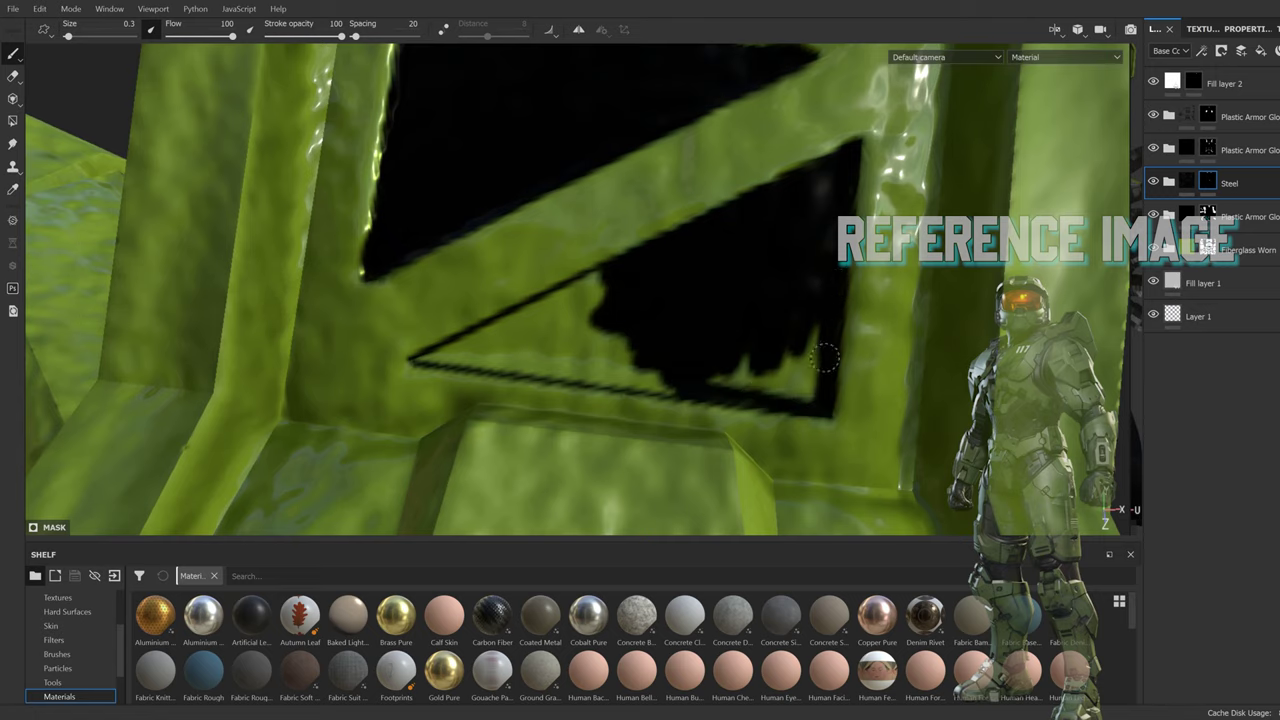
left_click_drag(557, 312, 559, 368)
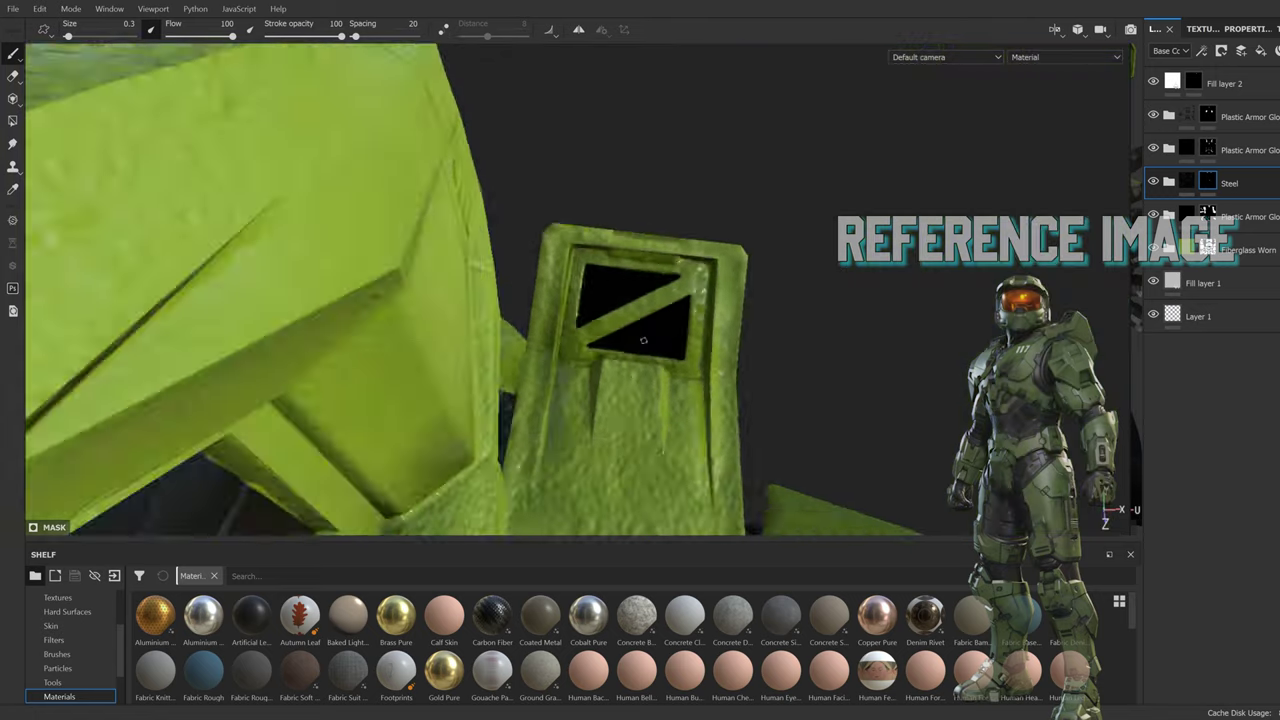
left_click_drag(797, 333, 310, 278, "alt")
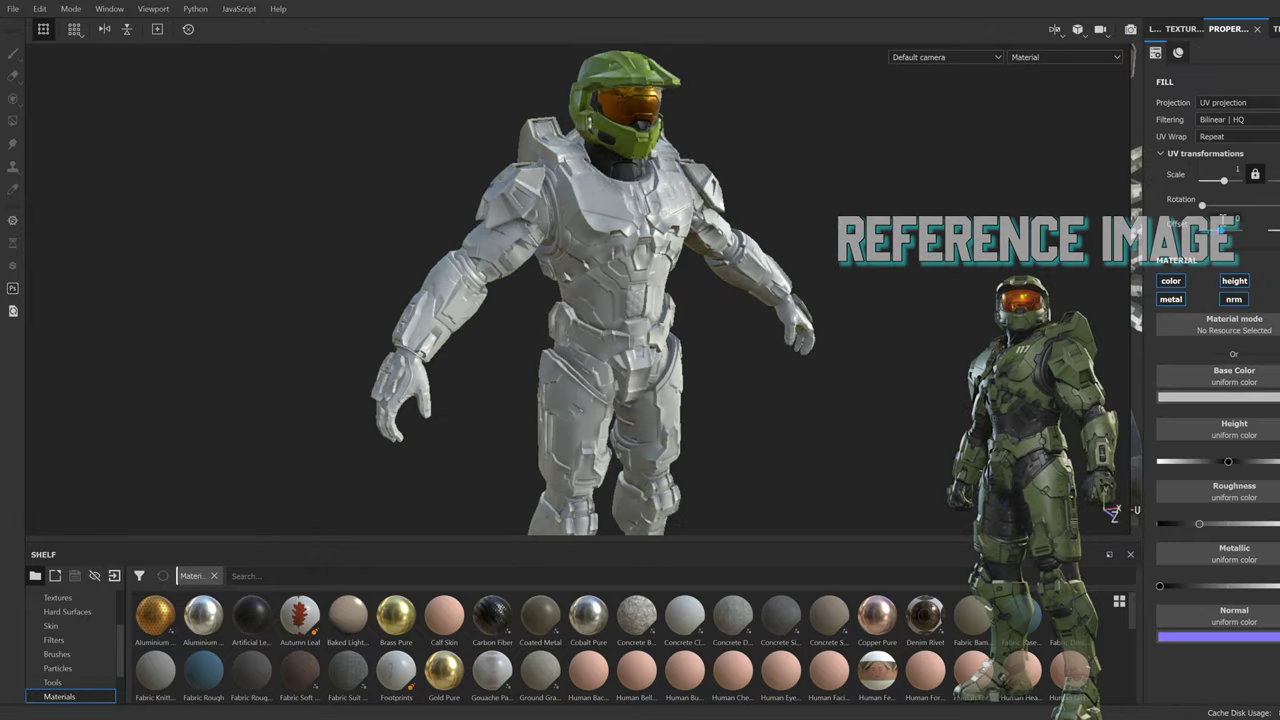
Step: Paint a straight thin dark seam line along the arm armour plate join using Shift-click
scroll(629, 200, "up", 10)
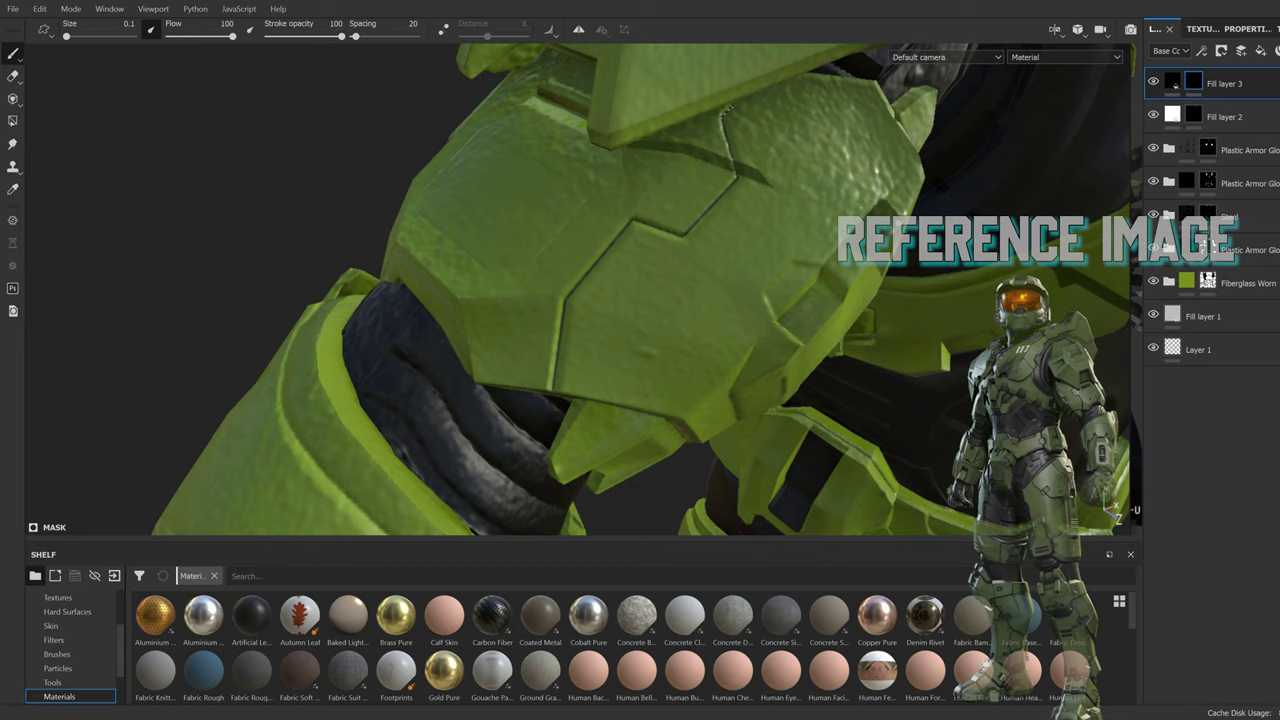
left_click_drag(727, 106, 520, 262, "alt")
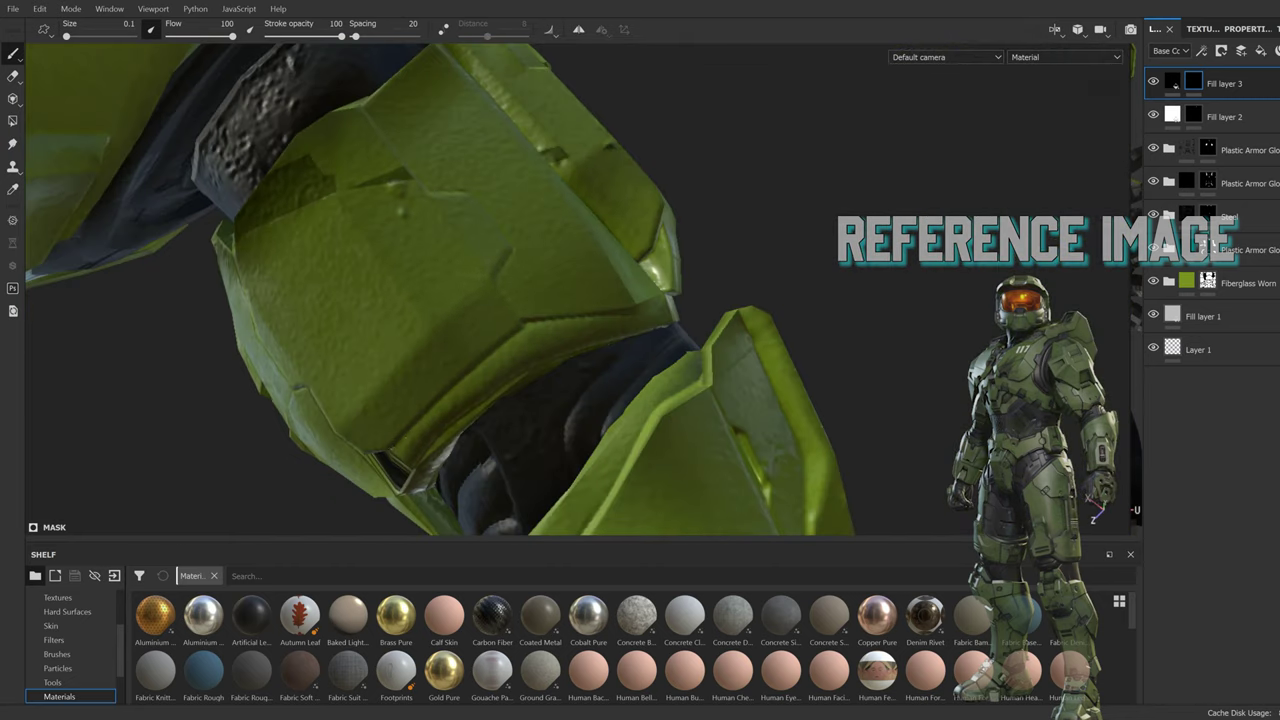
key("shift")
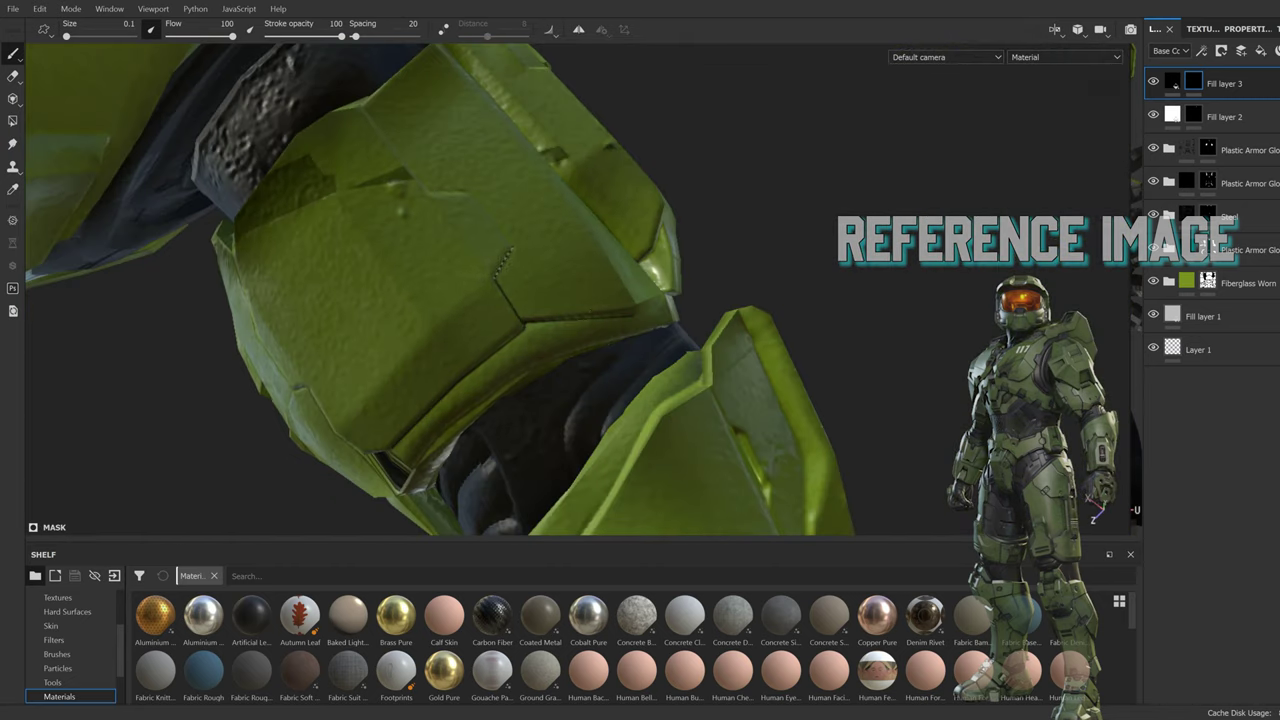
left_click_drag(560, 210, 574, 90, "alt")
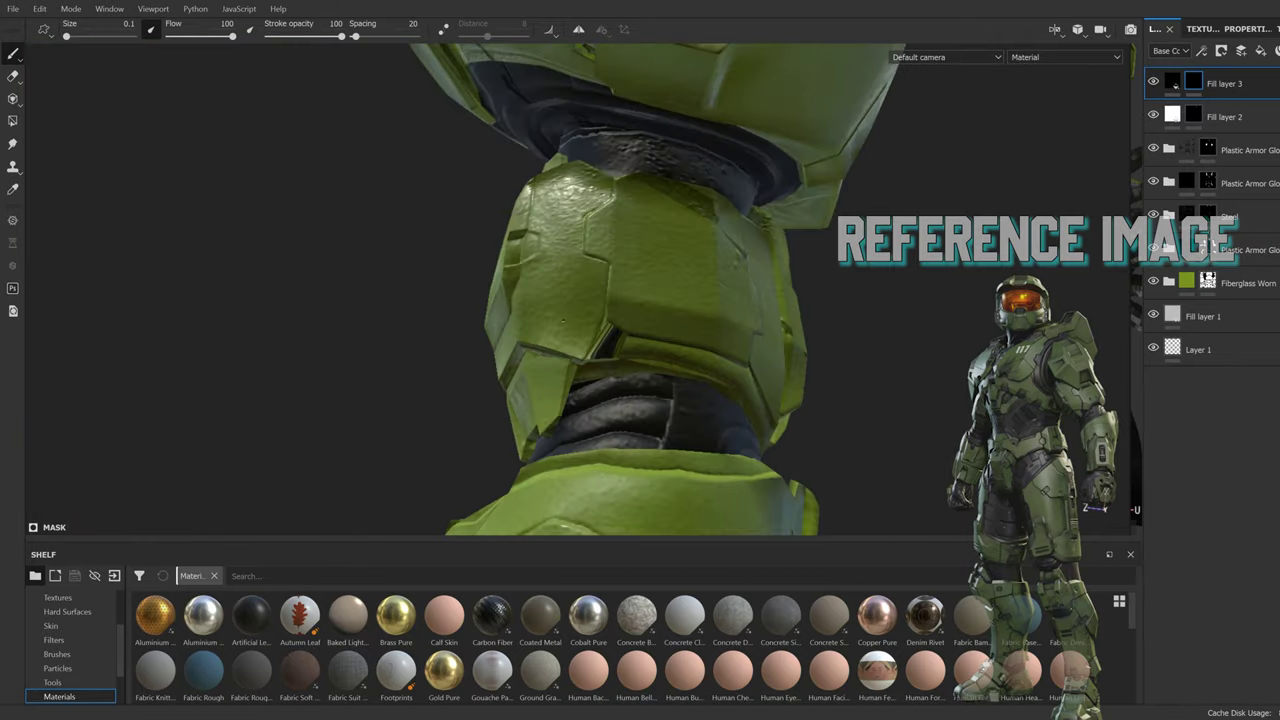
left_click_drag(572, 160, 560, 300, "alt")
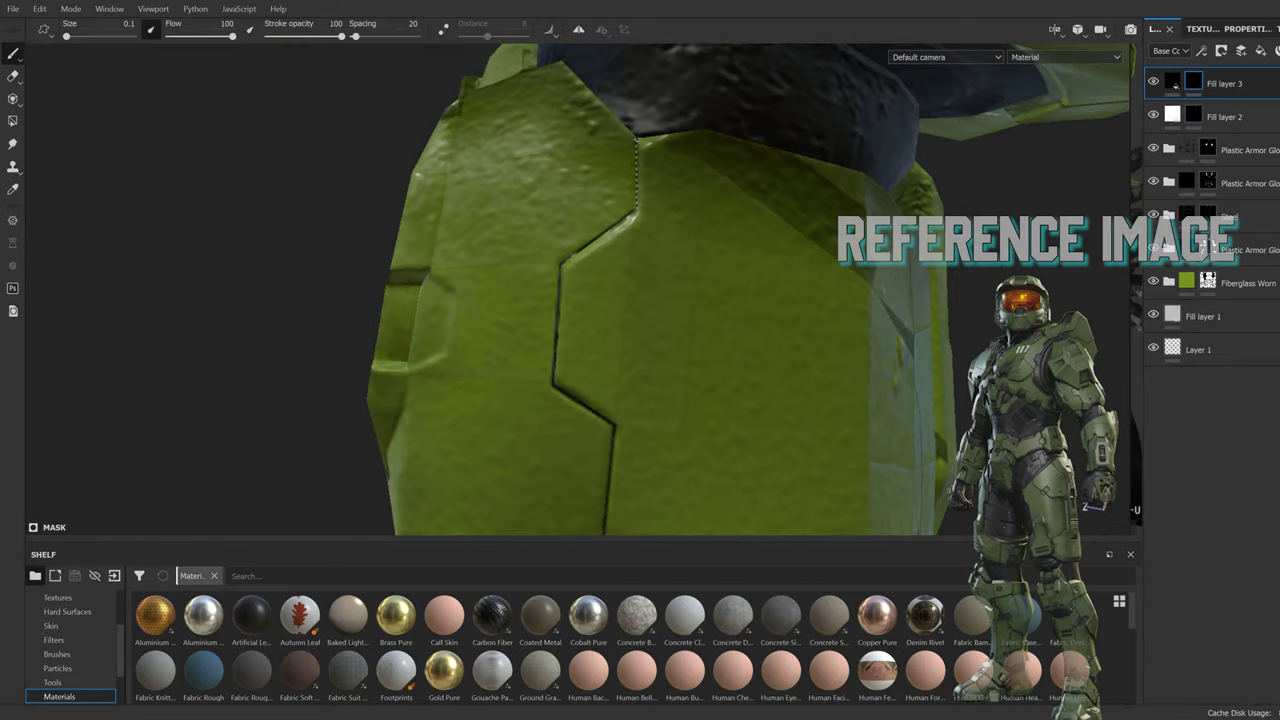
mouse_move(637, 140)
left_mouse_down("alt")
mouse_move(640, 290)
mouse_move(68, 25)
left_mouse_up("alt")
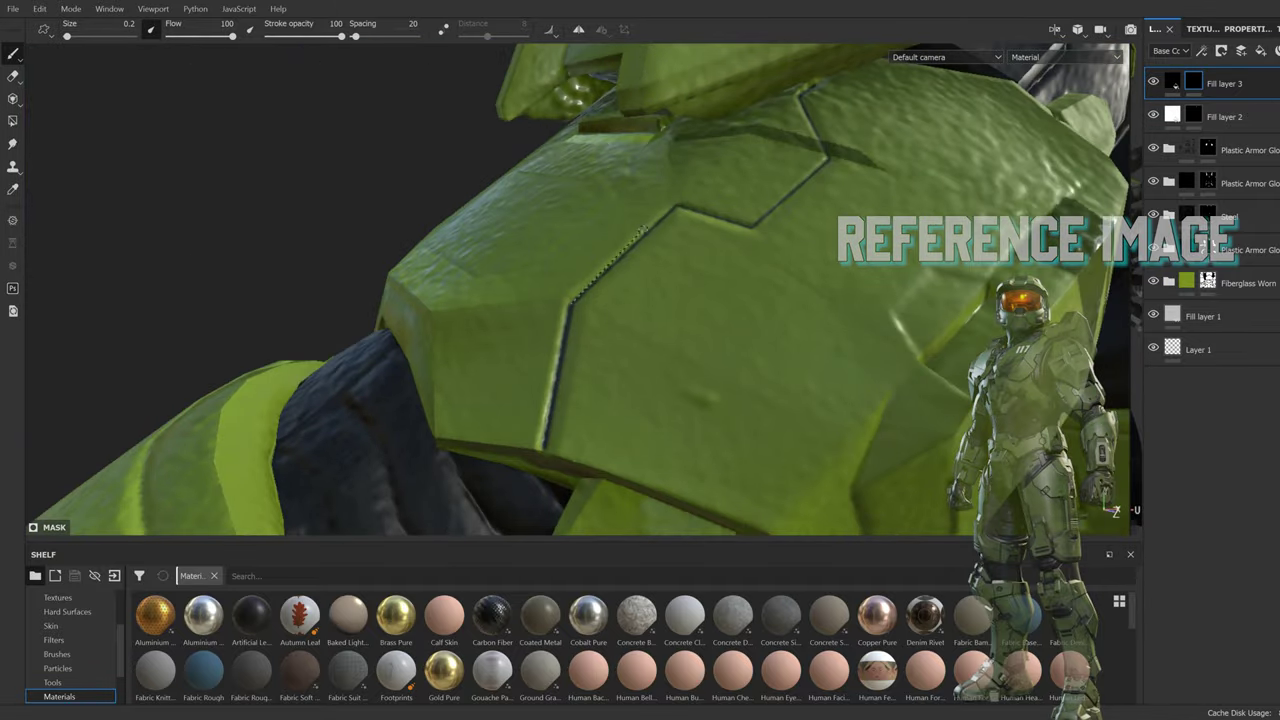
left_click_drag(640, 290, 830, 272, "alt")
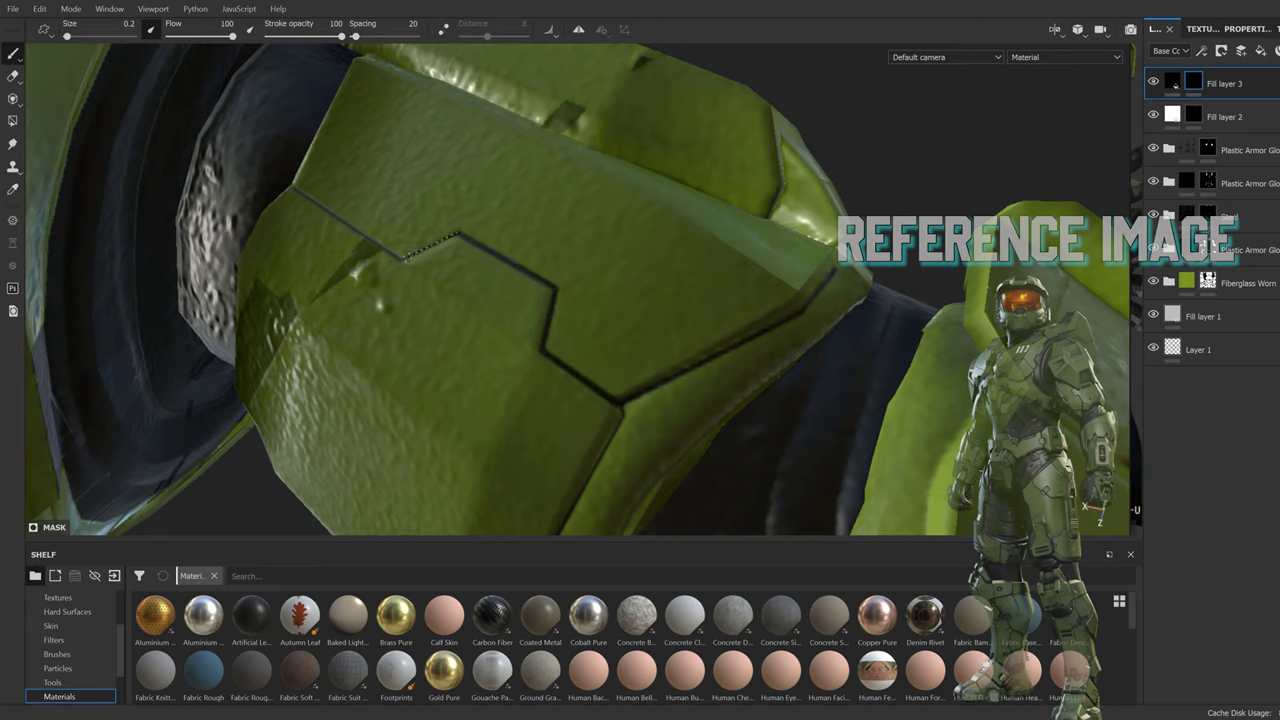
left_click_drag(290, 186, 659, 175, "alt")
left_click_drag(598, 306, 600, 290, "alt")
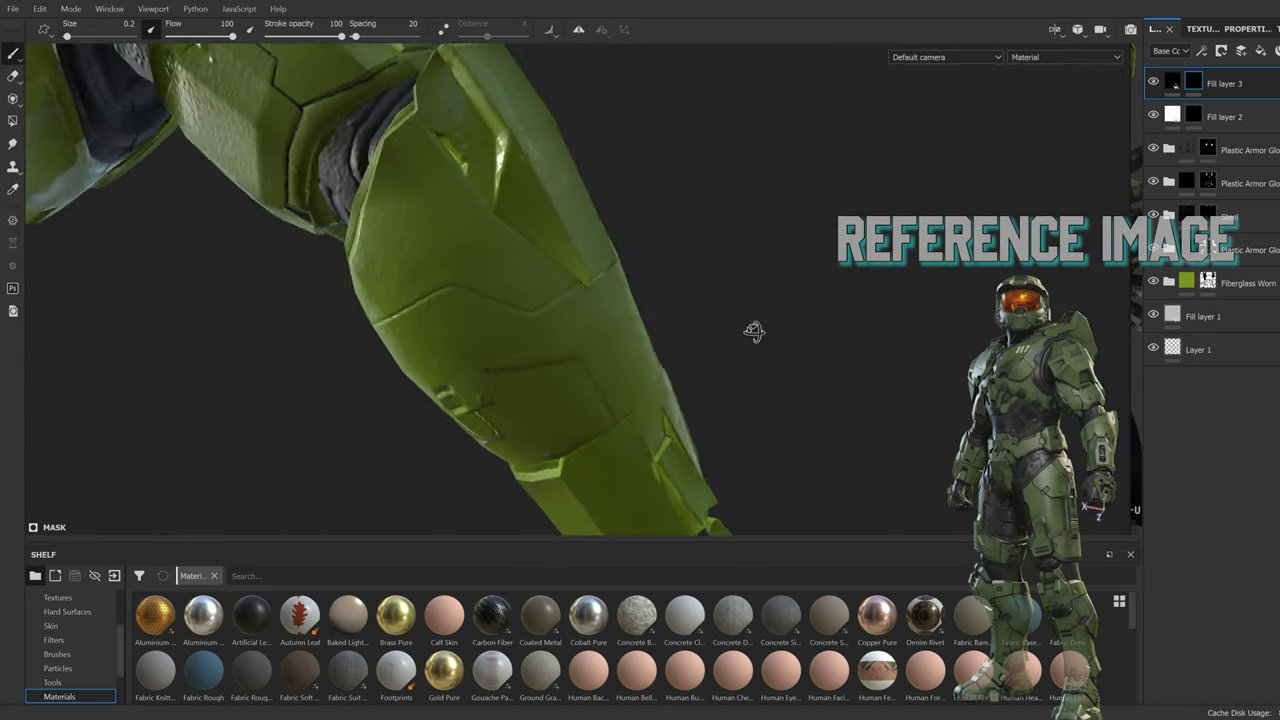
left_click(534, 306, "shift")
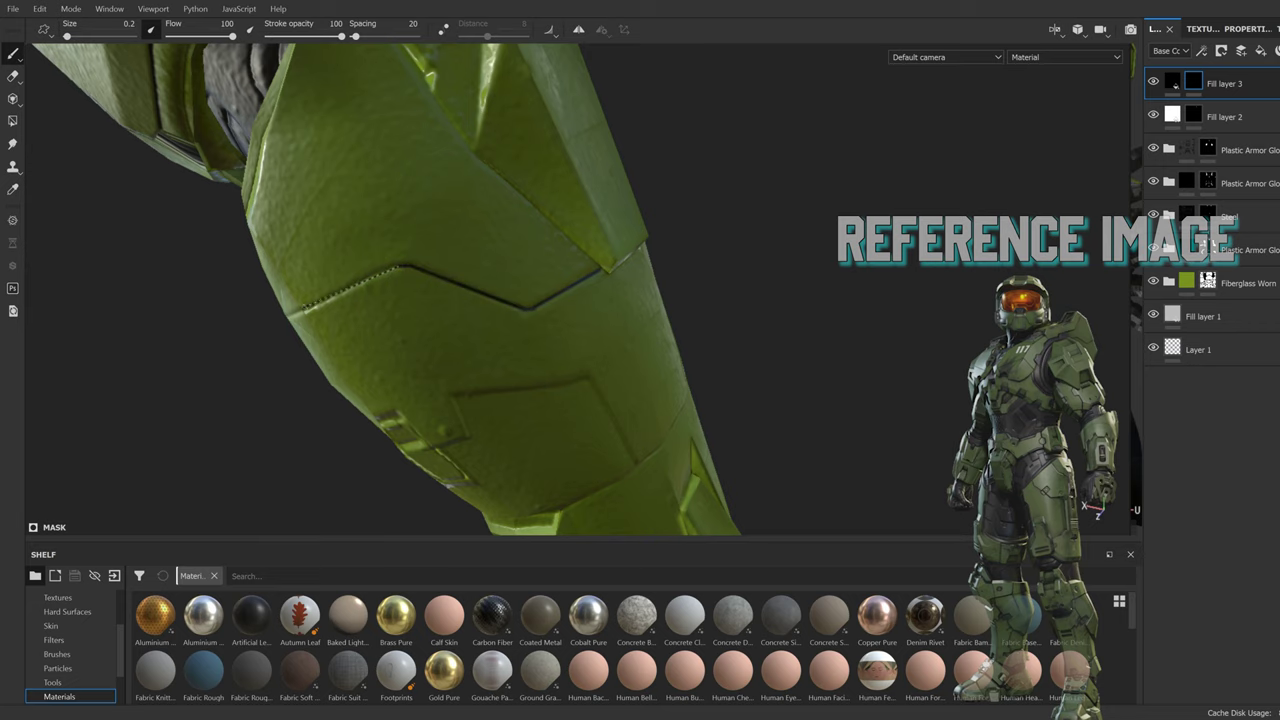
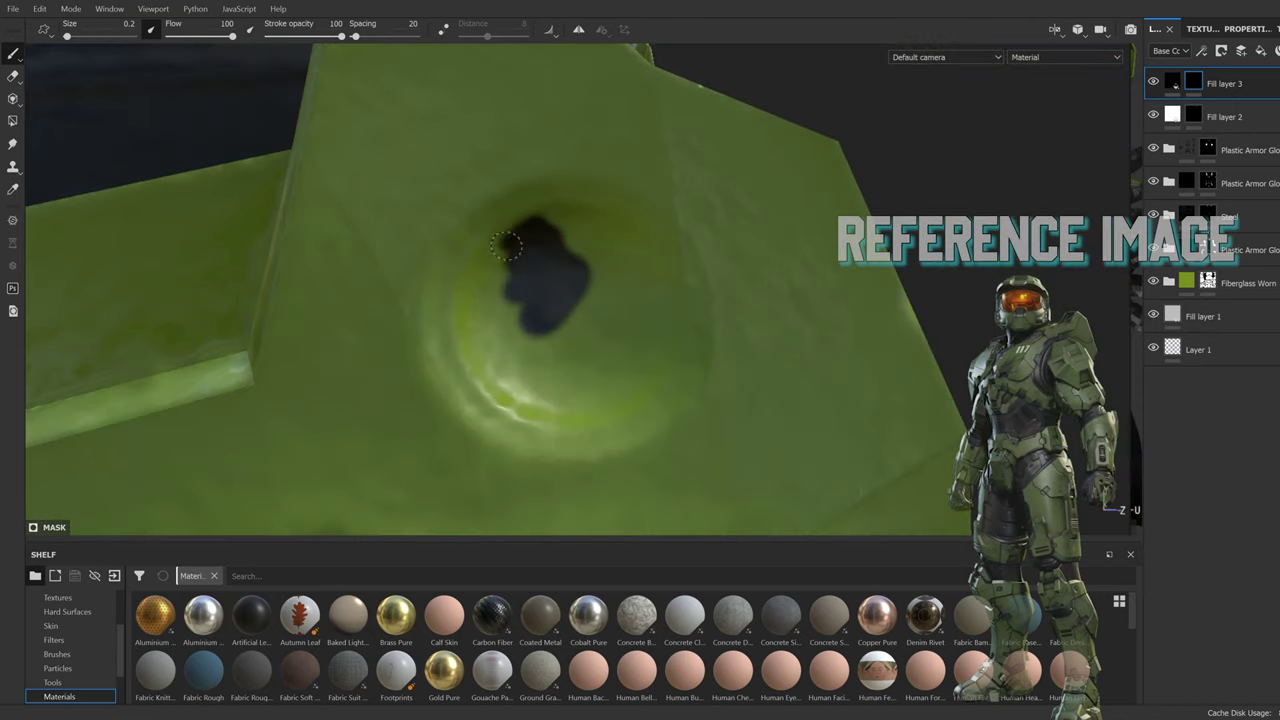
Step: Brush the round hole's rim and interior solid black on Fill layer 3's mask
left_click_drag(535, 222, 590, 410)
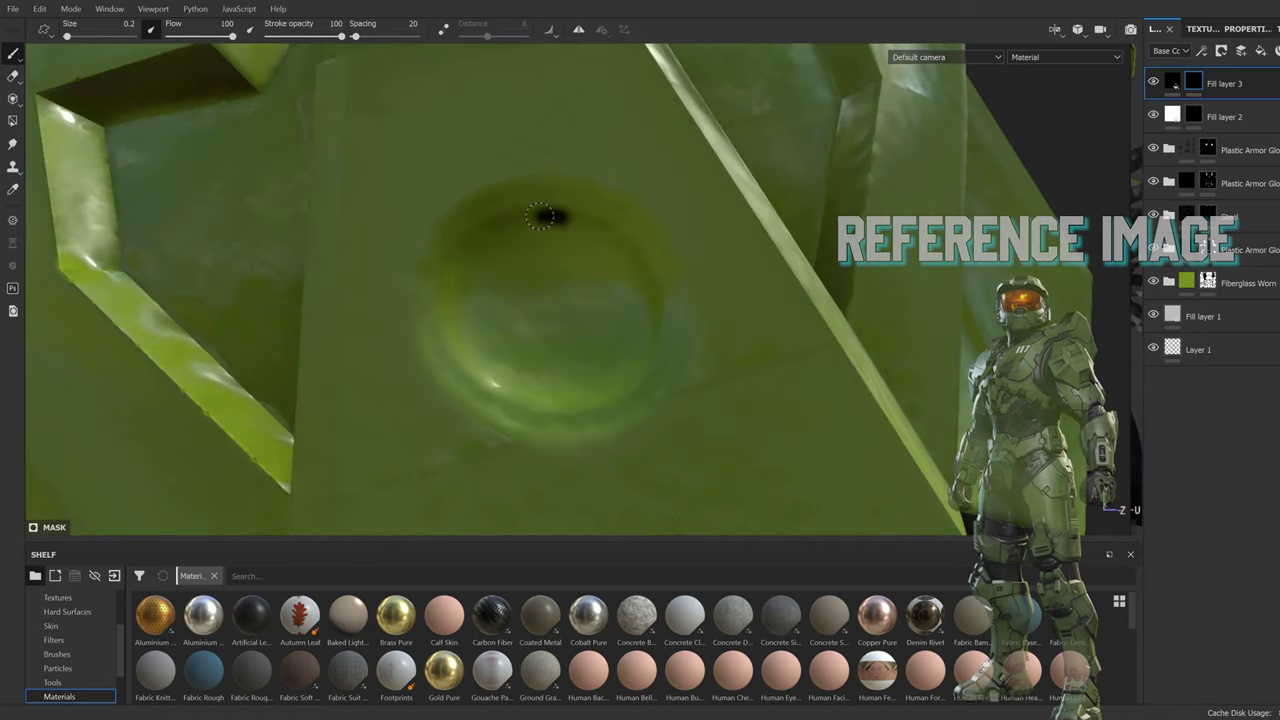
left_click_drag(510, 220, 513, 390)
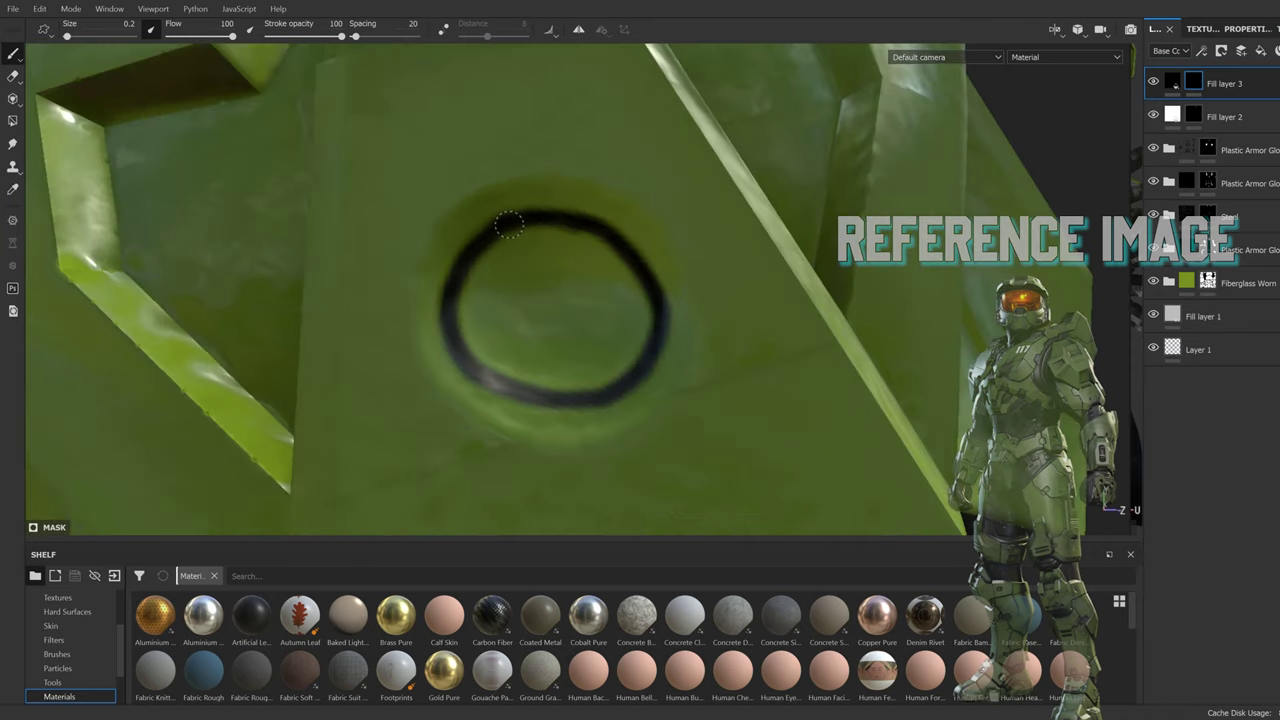
left_click_drag(508, 224, 482, 295)
left_click_drag(536, 371, 545, 238)
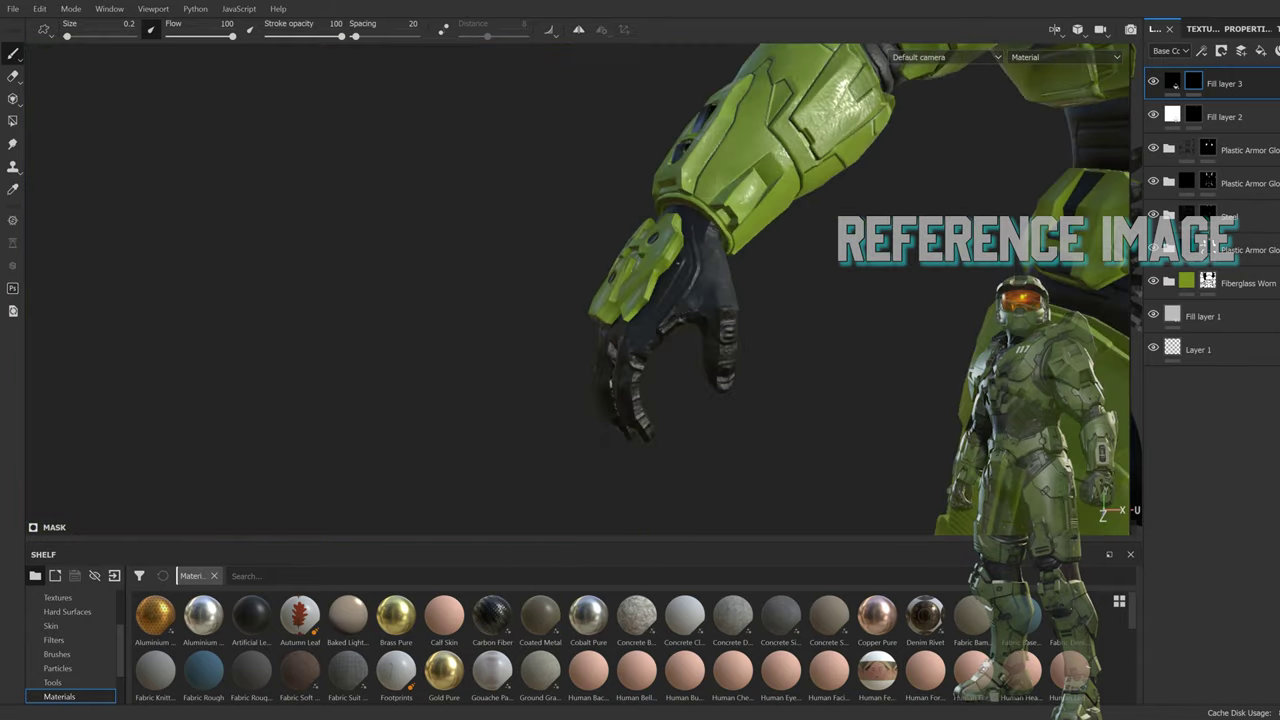
mouse_move(417, 291)
left_mouse_down("alt")
mouse_move(355, 285)
mouse_move(737, 237)
mouse_move(414, 223)
mouse_move(650, 321)
mouse_move(573, 325)
mouse_move(549, 243)
left_mouse_up("alt")
scroll(650, 321, "up", 5)
Step: Paint dark freehand strokes into the forearm plate's notch
key("4")
key("1")
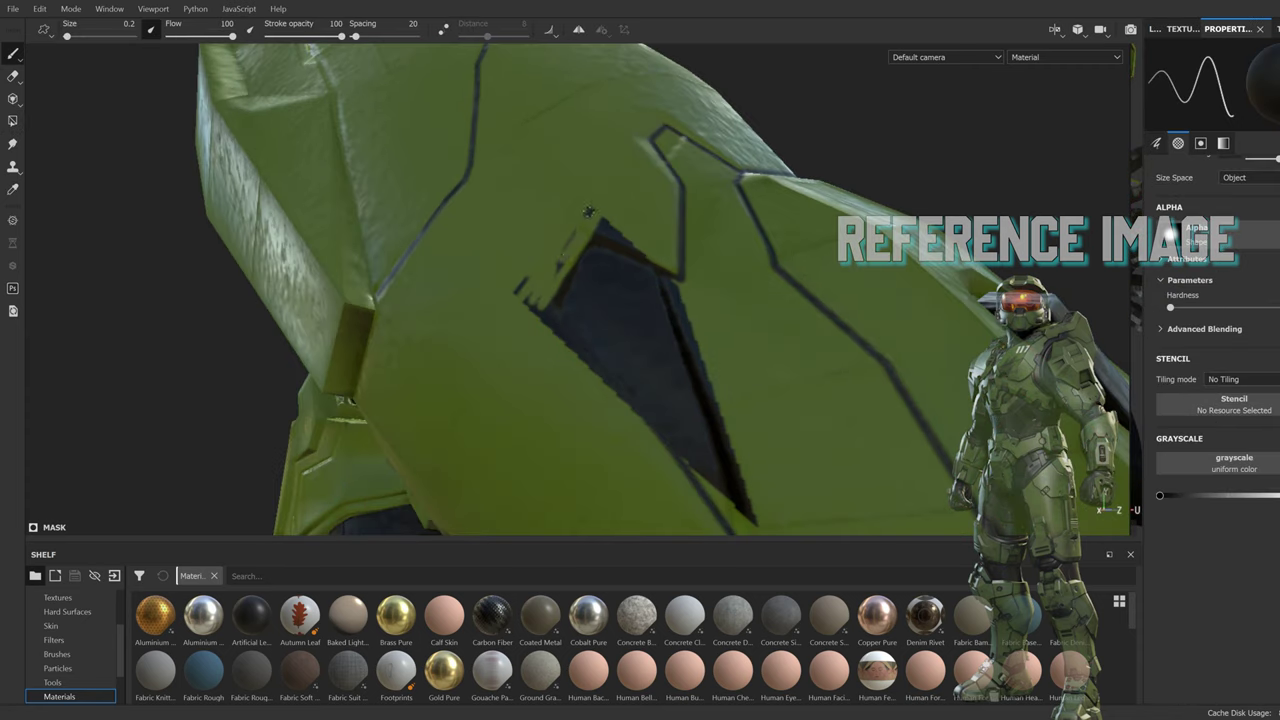
left_click_drag(590, 424, 540, 172, "alt")
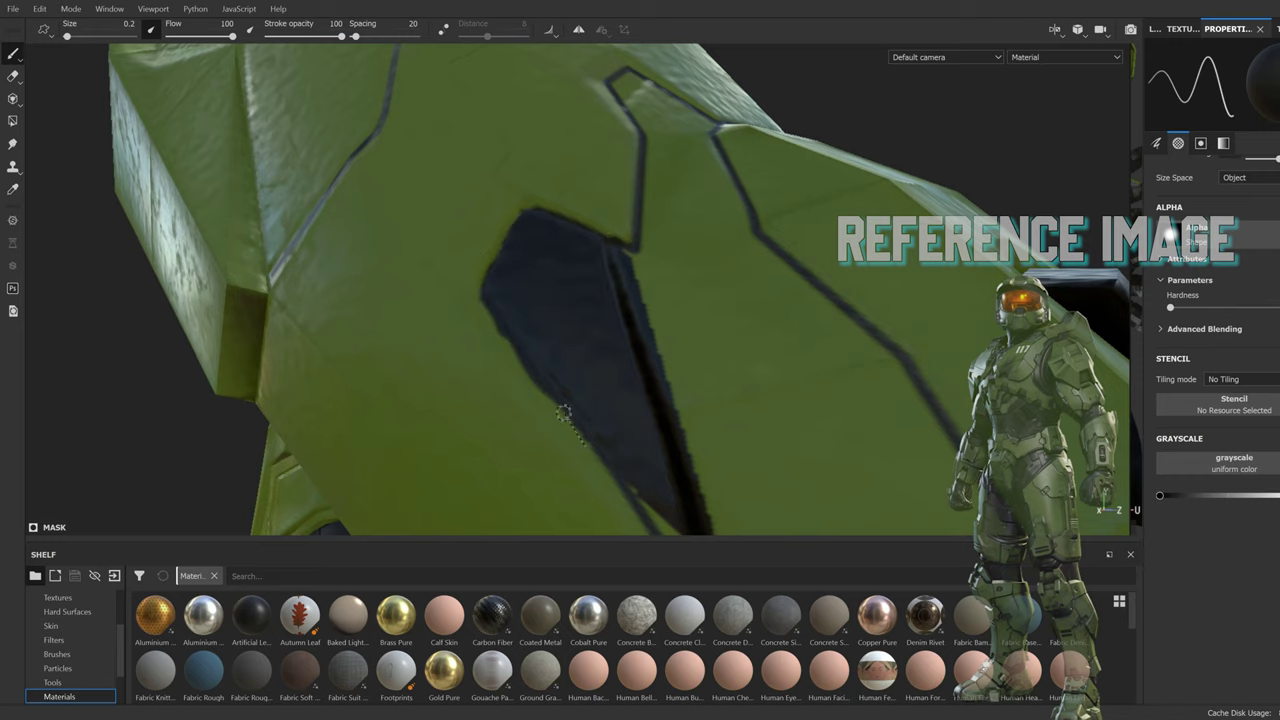
left_click_drag(563, 413, 626, 495, "alt")
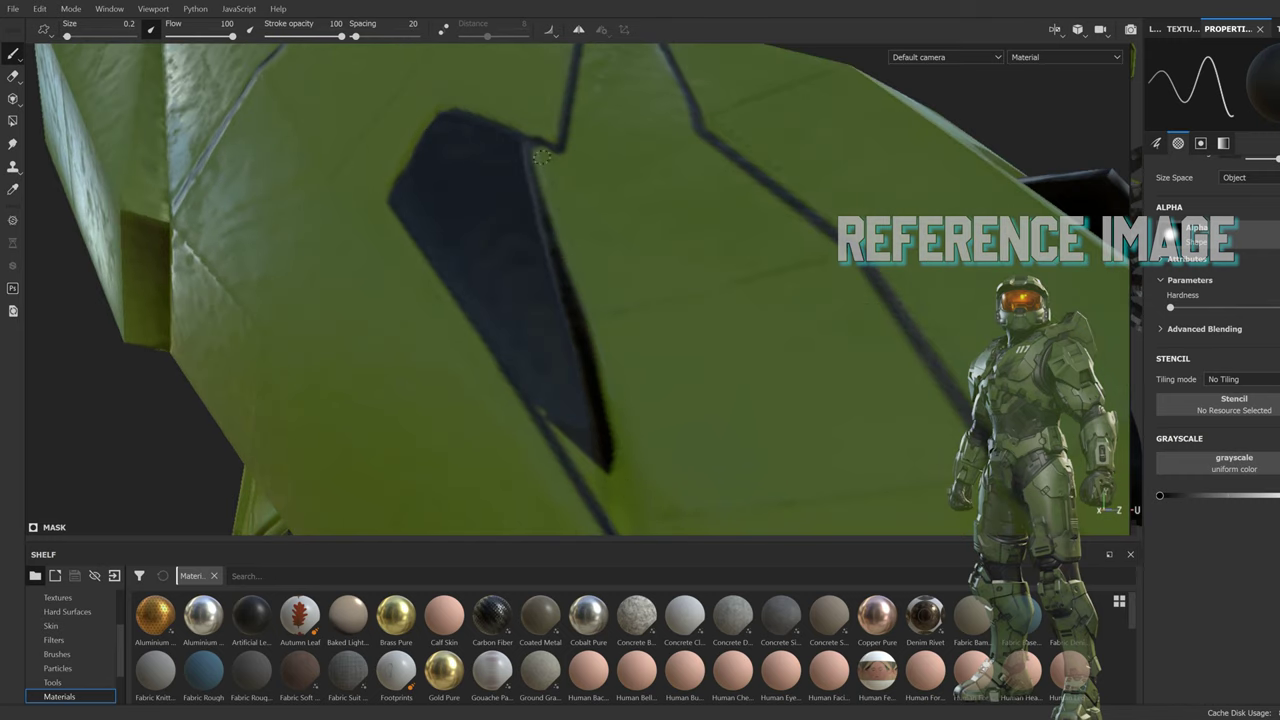
left_click_drag(540, 157, 537, 297, "alt")
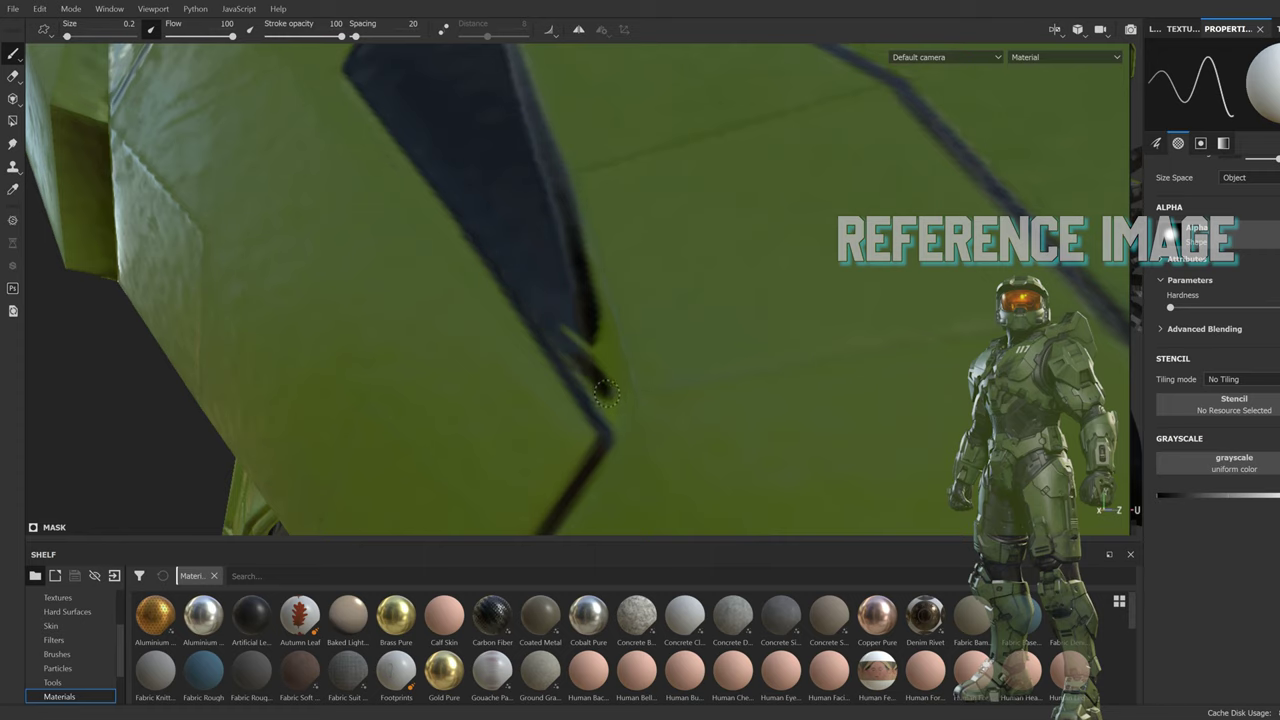
left_click_drag(613, 404, 528, 333, "alt")
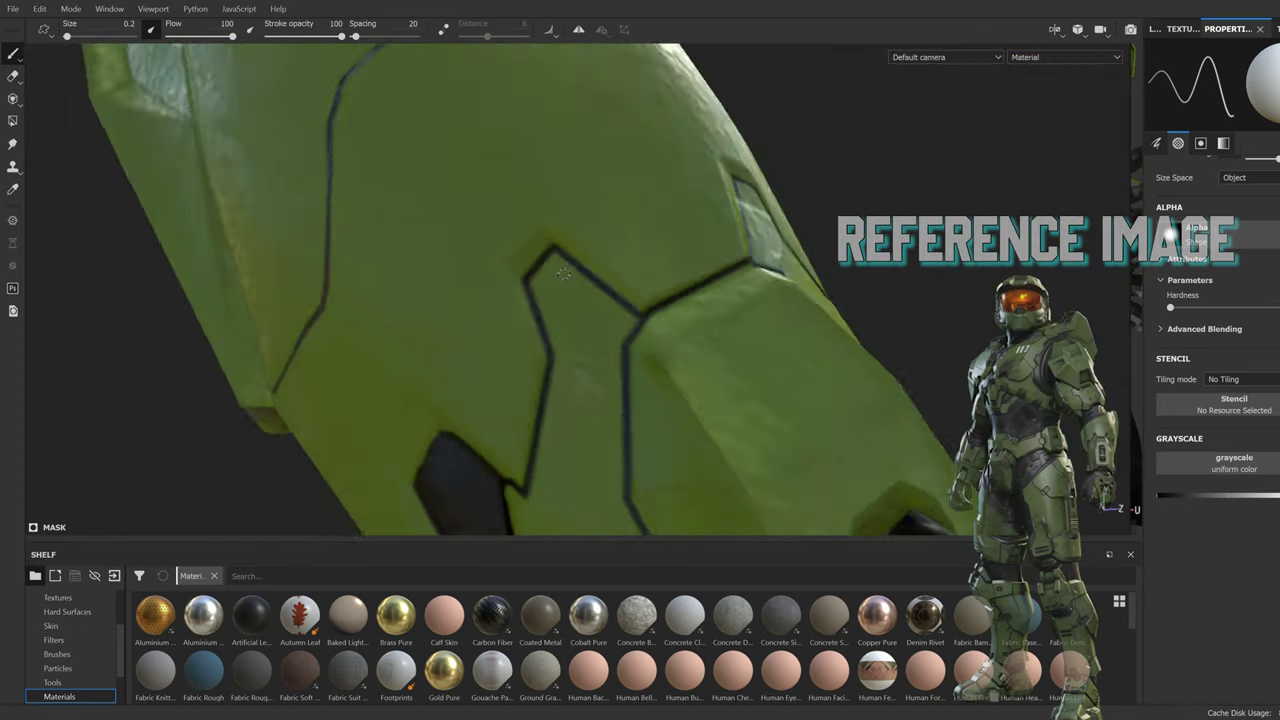
scroll(600, 262, "up", 3)
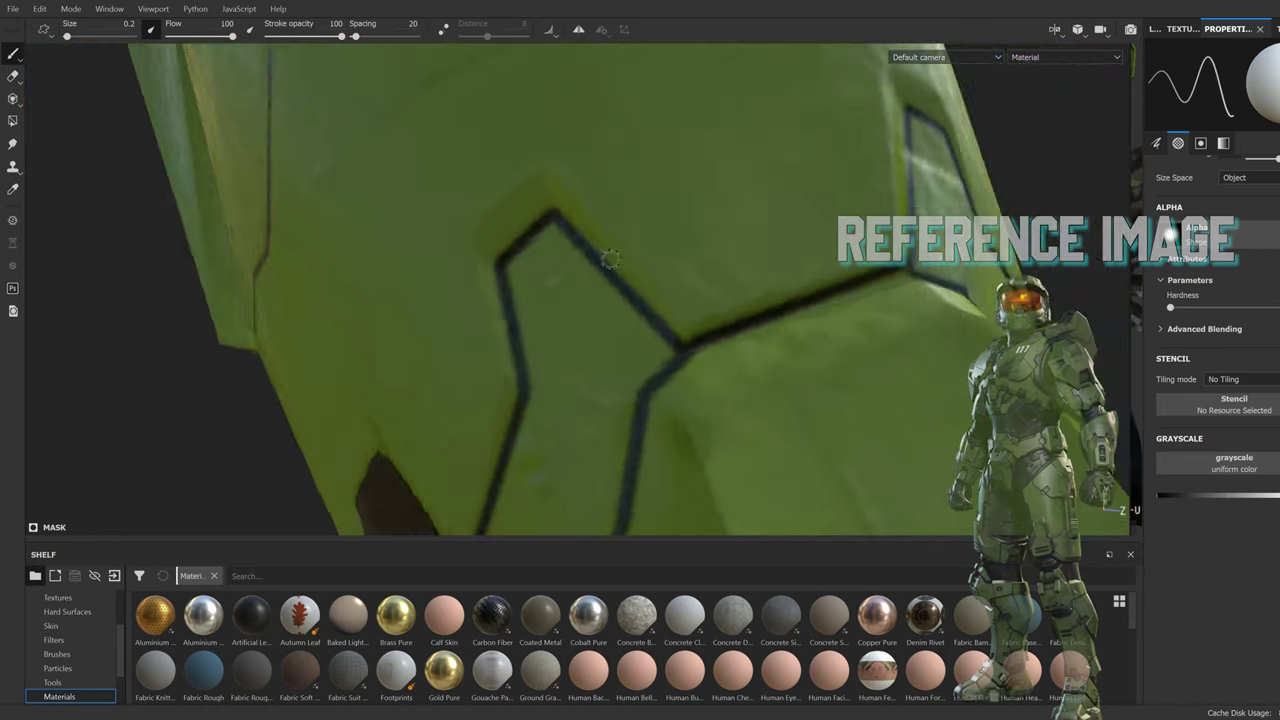
scroll(600, 265, "up", 2)
left_click_drag(589, 233, 560, 230, "alt")
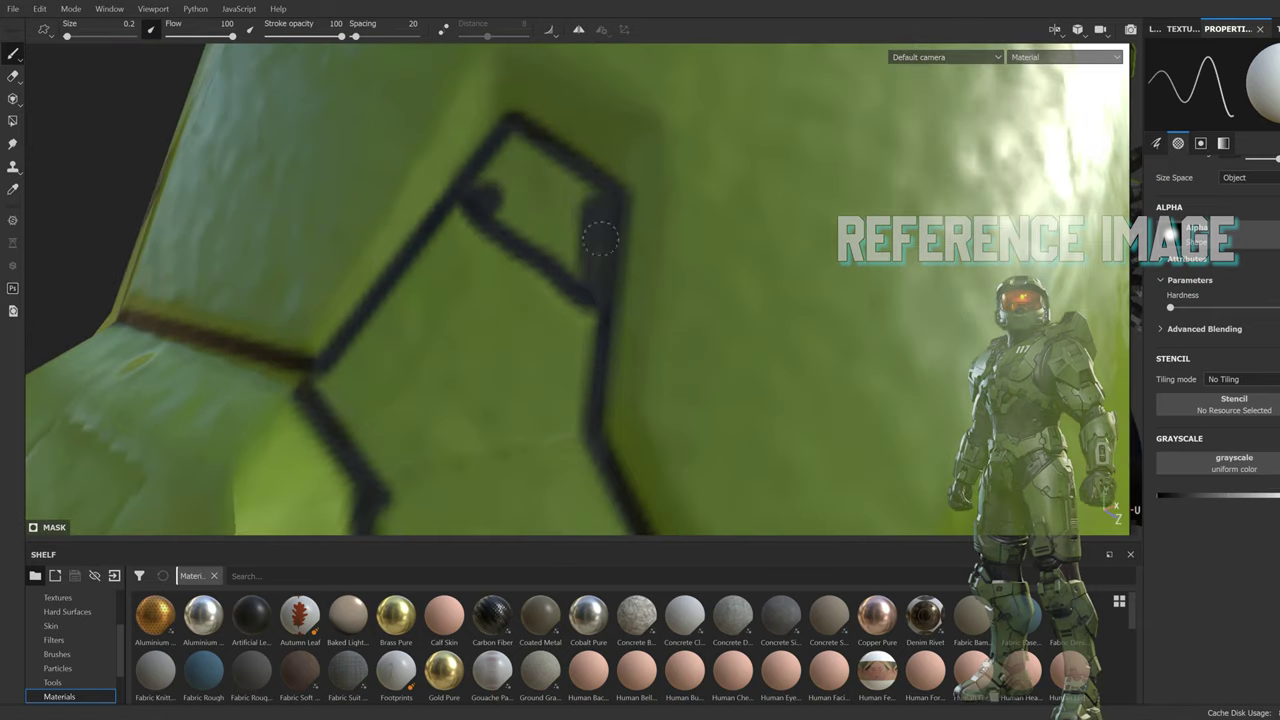
left_click_drag(500, 160, 560, 260)
Step: Darken the groove lines and the area around the forearm notch
scroll(526, 265, "down", 3)
scroll(526, 265, "up", 3)
mouse_move(510, 150)
left_mouse_down()
mouse_move(524, 310)
mouse_move(470, 250)
left_mouse_up()
mouse_move(520, 200)
left_mouse_down()
mouse_move(451, 243)
mouse_move(557, 214)
mouse_move(703, 392)
mouse_move(560, 250)
left_mouse_up()
mouse_move(530, 130)
left_mouse_down()
mouse_move(542, 265)
mouse_move(566, 260)
mouse_move(540, 300)
mouse_move(430, 355)
mouse_move(420, 180)
mouse_move(460, 420)
mouse_move(500, 160)
mouse_move(462, 236)
mouse_move(138, 257)
left_mouse_up()
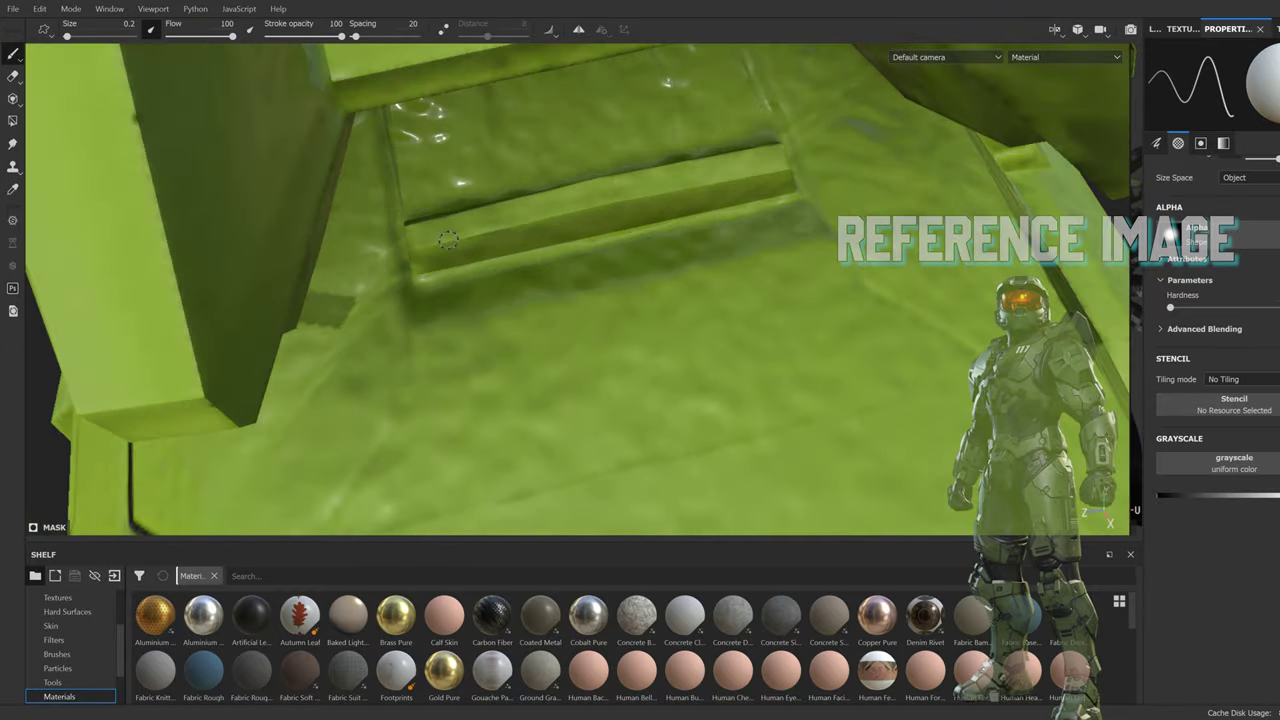
Step: Fill the plate slot's faces dark with Polygon Fill
key("4")
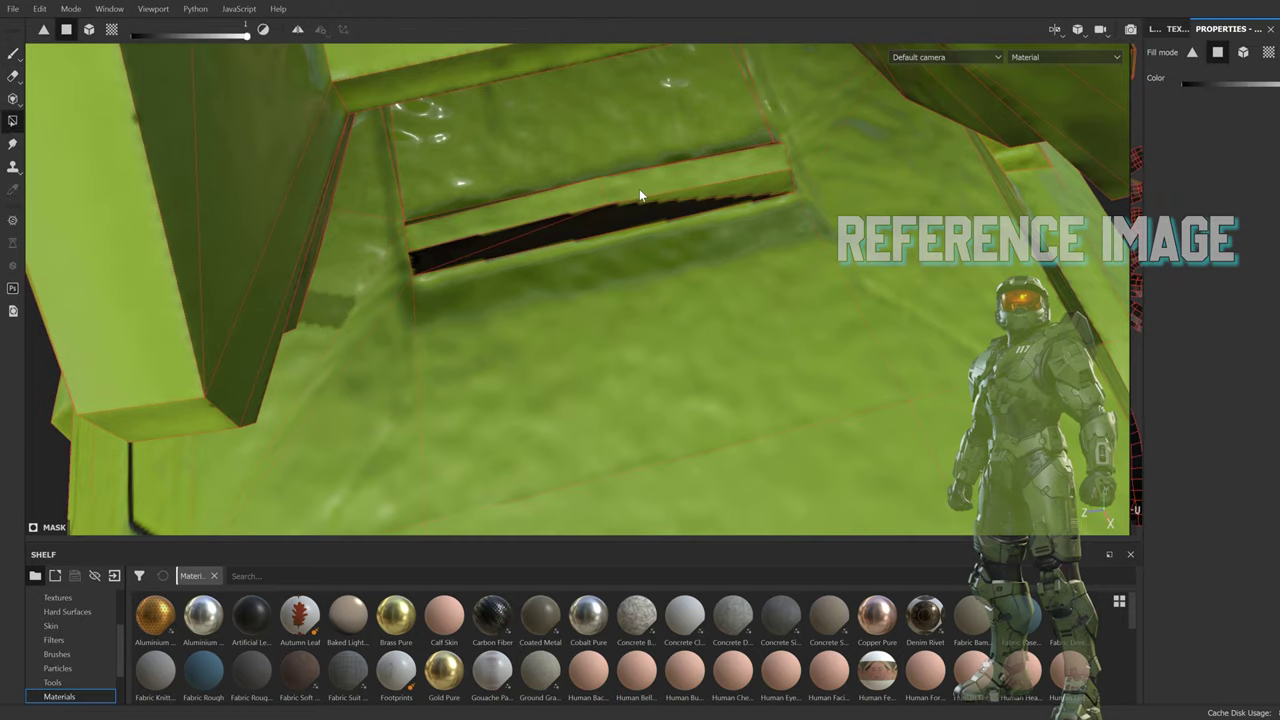
mouse_move(639, 189)
left_mouse_down()
mouse_move(527, 212)
mouse_move(582, 182)
mouse_move(612, 292)
mouse_move(652, 184)
left_mouse_up()
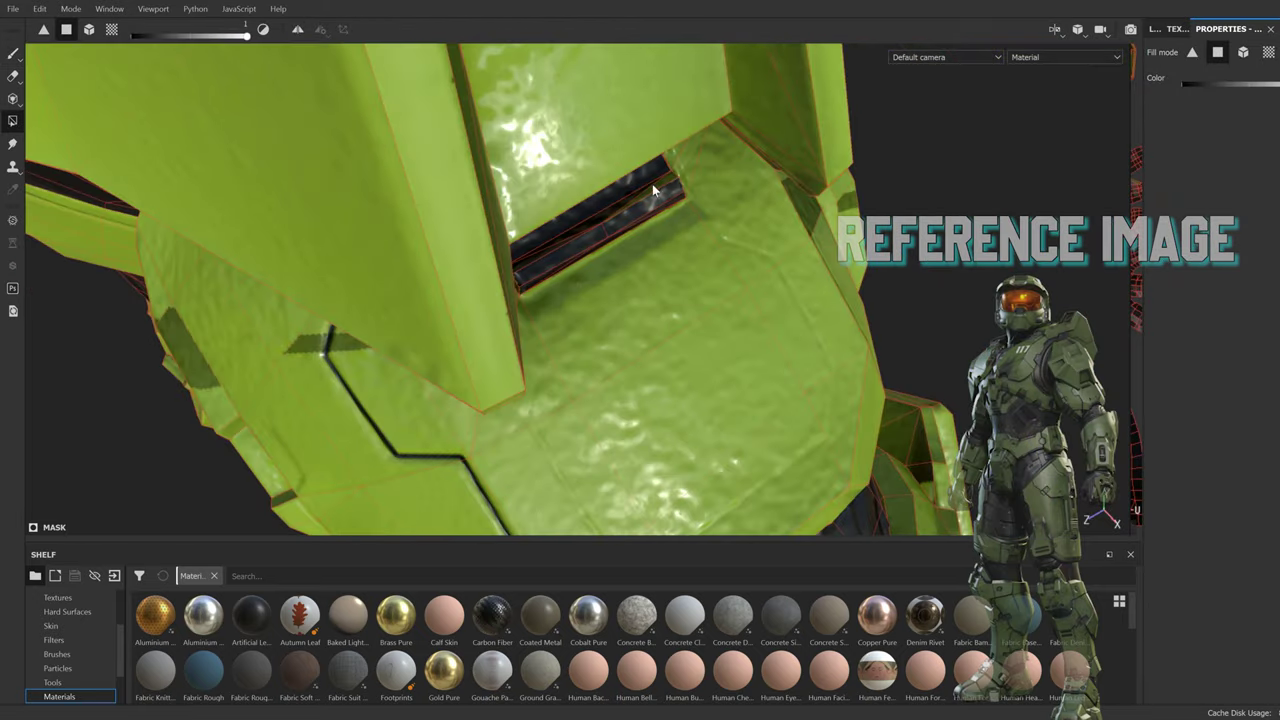
mouse_move(652, 184)
right_mouse_down("alt")
mouse_move(782, 250)
mouse_move(700, 260)
mouse_move(609, 191)
right_mouse_up("alt")
key("4")
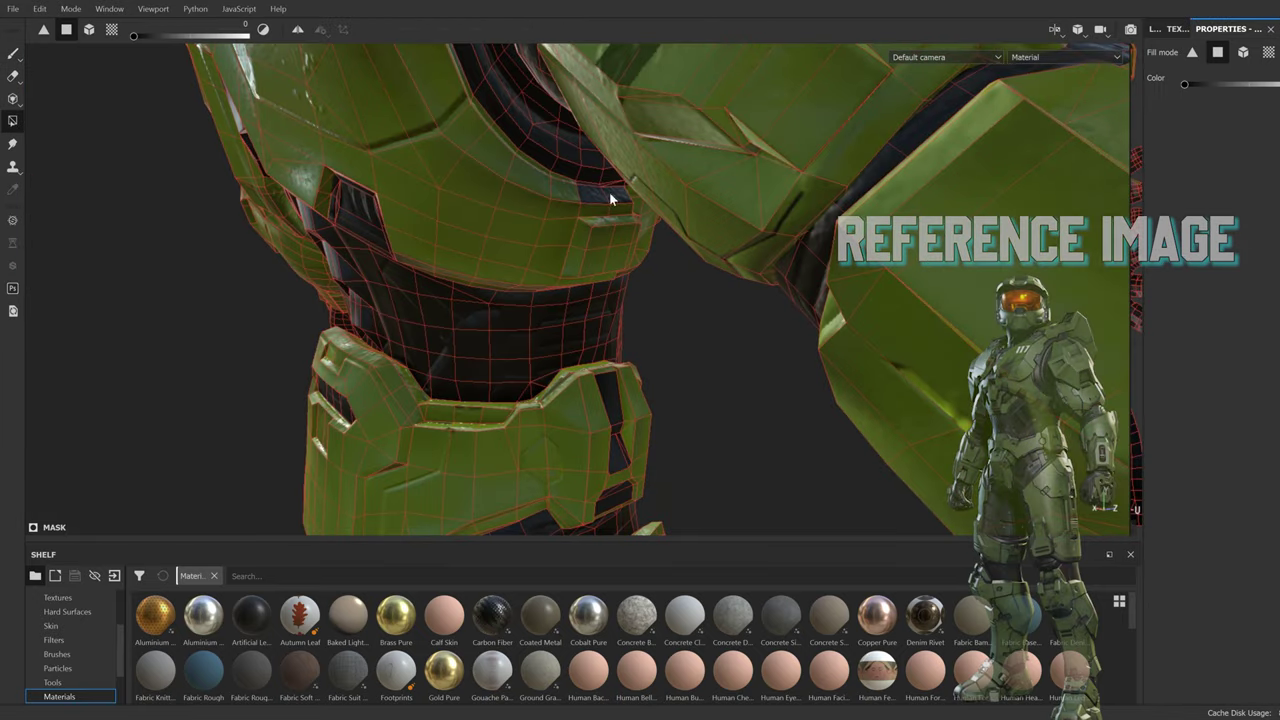
left_click_drag(609, 191, 513, 287, "alt")
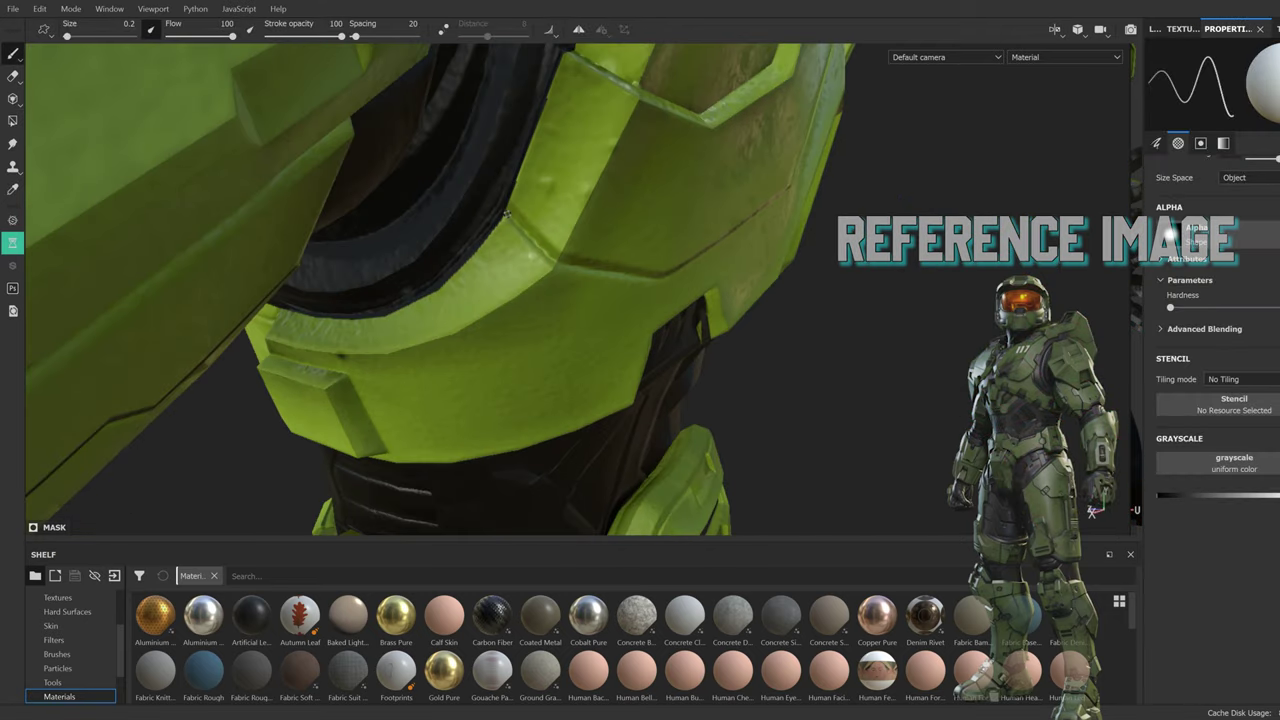
Step: Orbit around the chest and back armor to inspect the vents from several angles
left_click_drag(506, 213, 610, 268, "alt")
left_click_drag(850, 180, 575, 270, "alt")
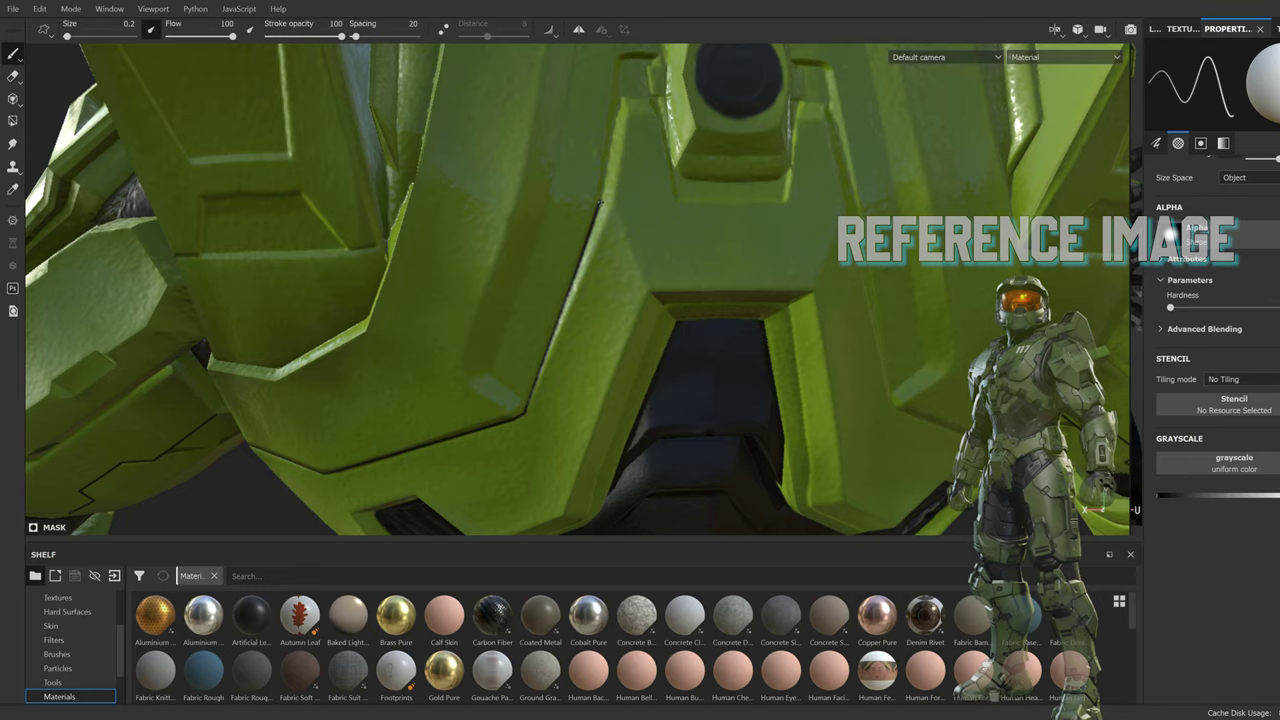
left_click_drag(600, 203, 575, 332, "alt")
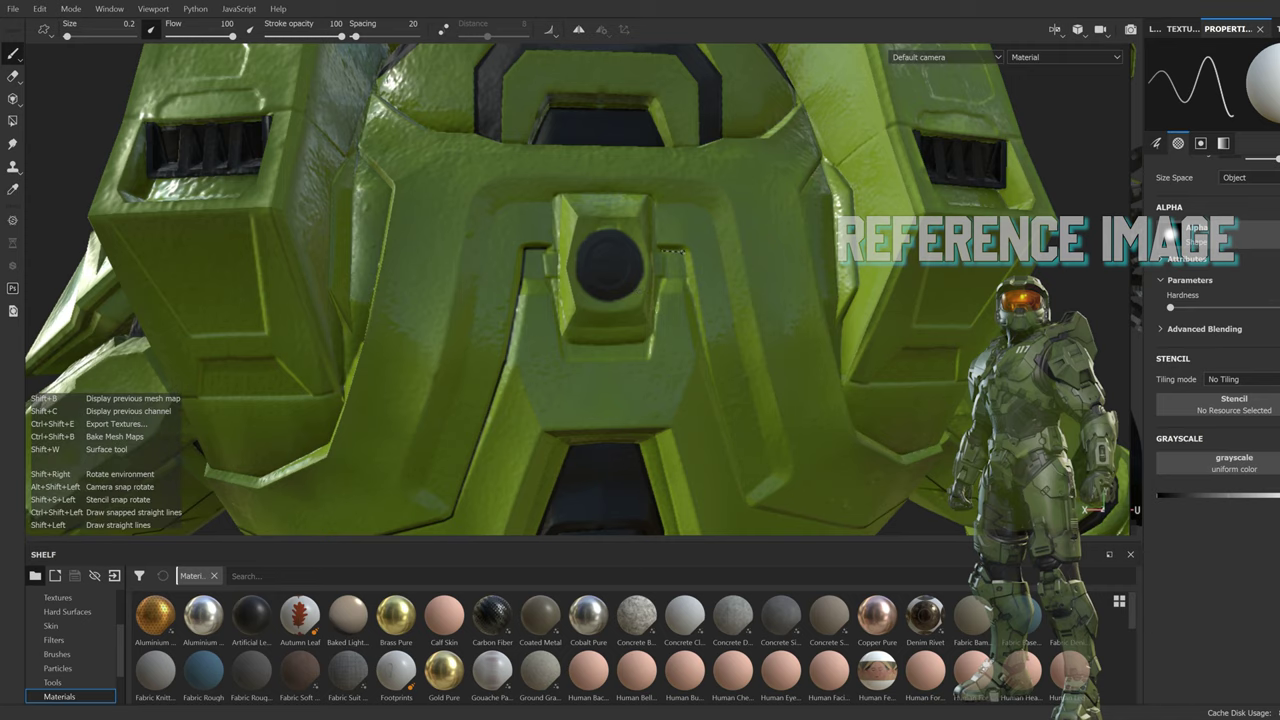
mouse_move(706, 371)
left_mouse_down("alt")
mouse_move(618, 347)
mouse_move(536, 381)
left_mouse_up("alt")
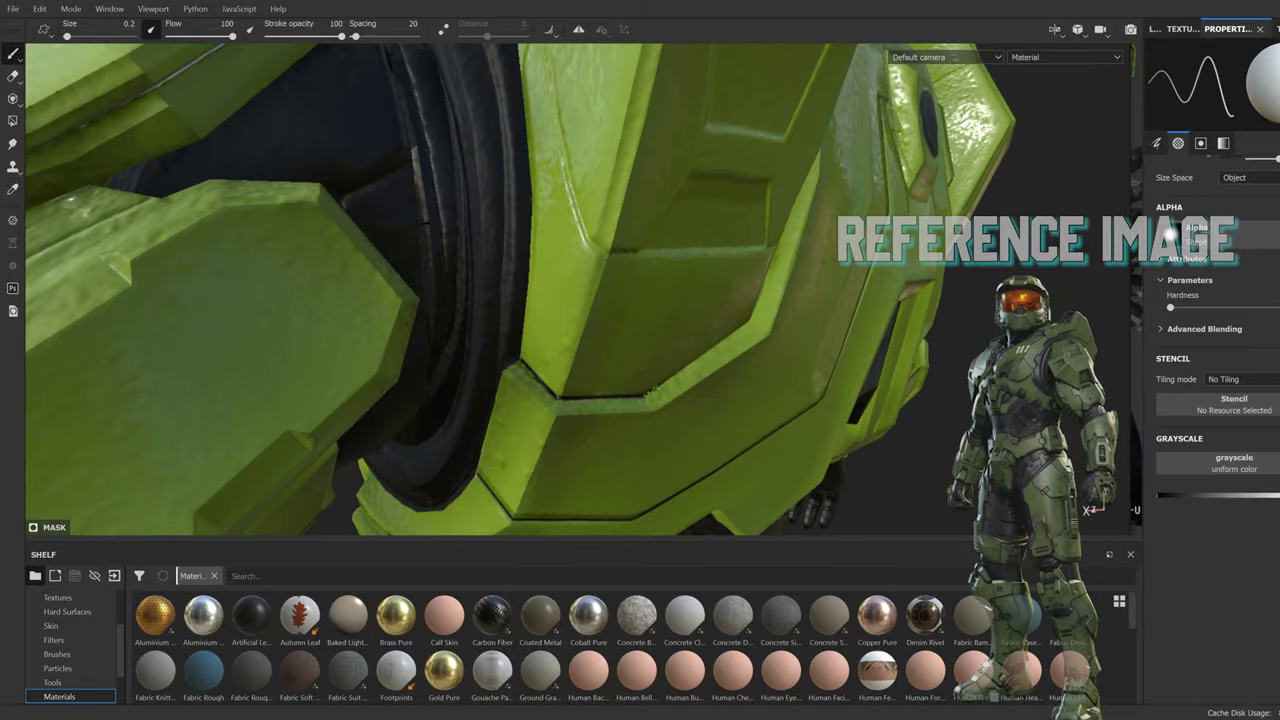
left_click_drag(650, 396, 524, 428, "alt")
mouse_move(668, 272)
left_mouse_down("alt")
mouse_move(563, 391)
mouse_move(760, 338)
mouse_move(553, 384)
mouse_move(470, 375)
left_mouse_up("alt")
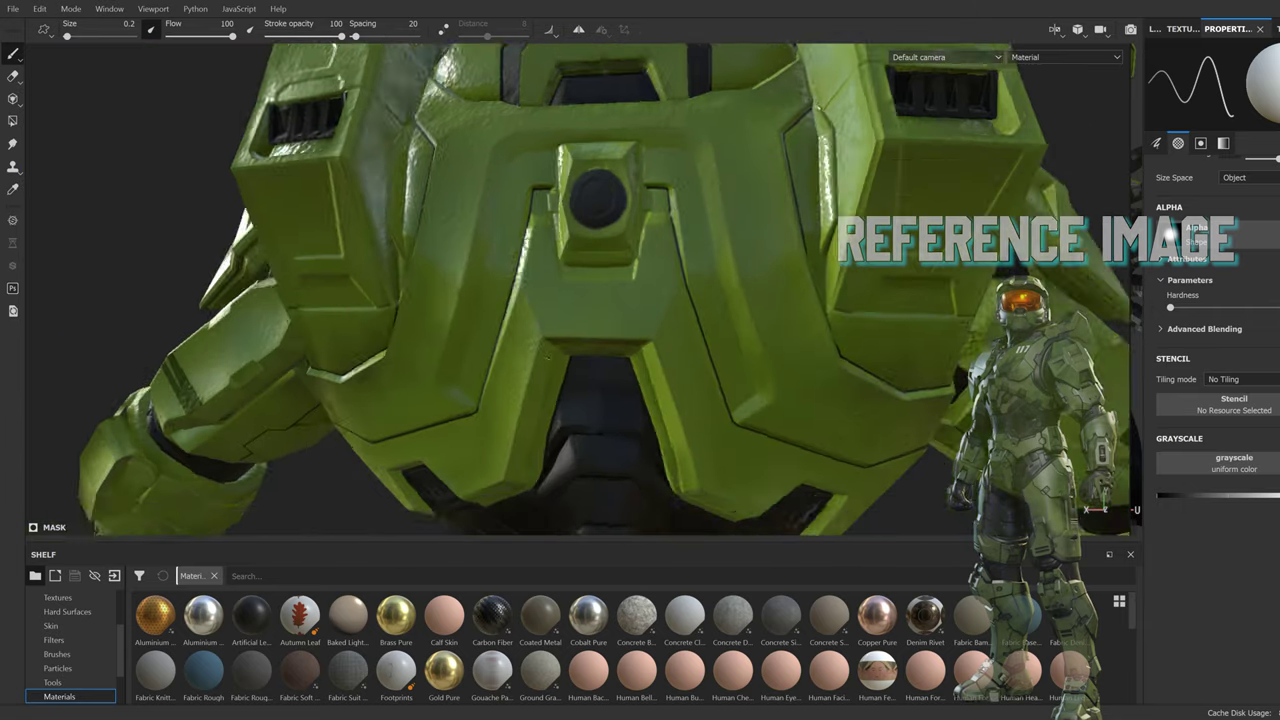
Step: Paint black along the green inset edges and the lower edge of the armor opening
key("4")
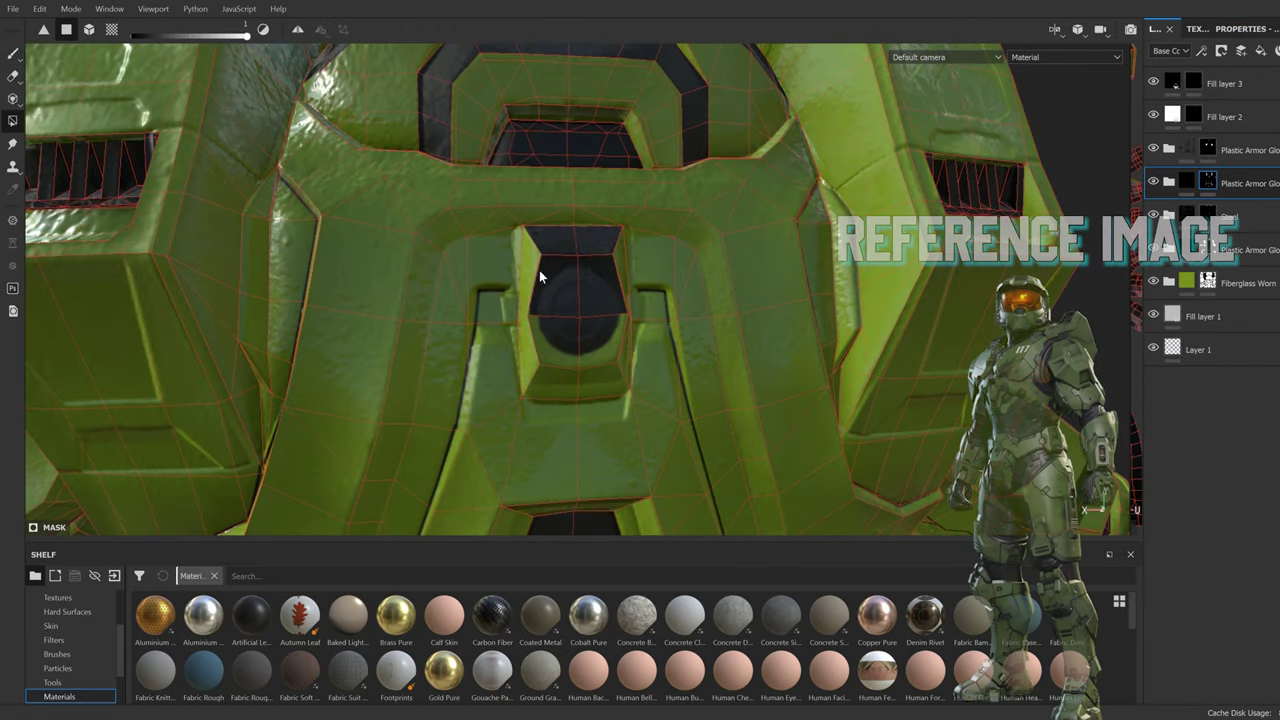
mouse_move(618, 356)
left_mouse_down("alt")
mouse_move(626, 301)
mouse_move(534, 267)
left_mouse_up("alt")
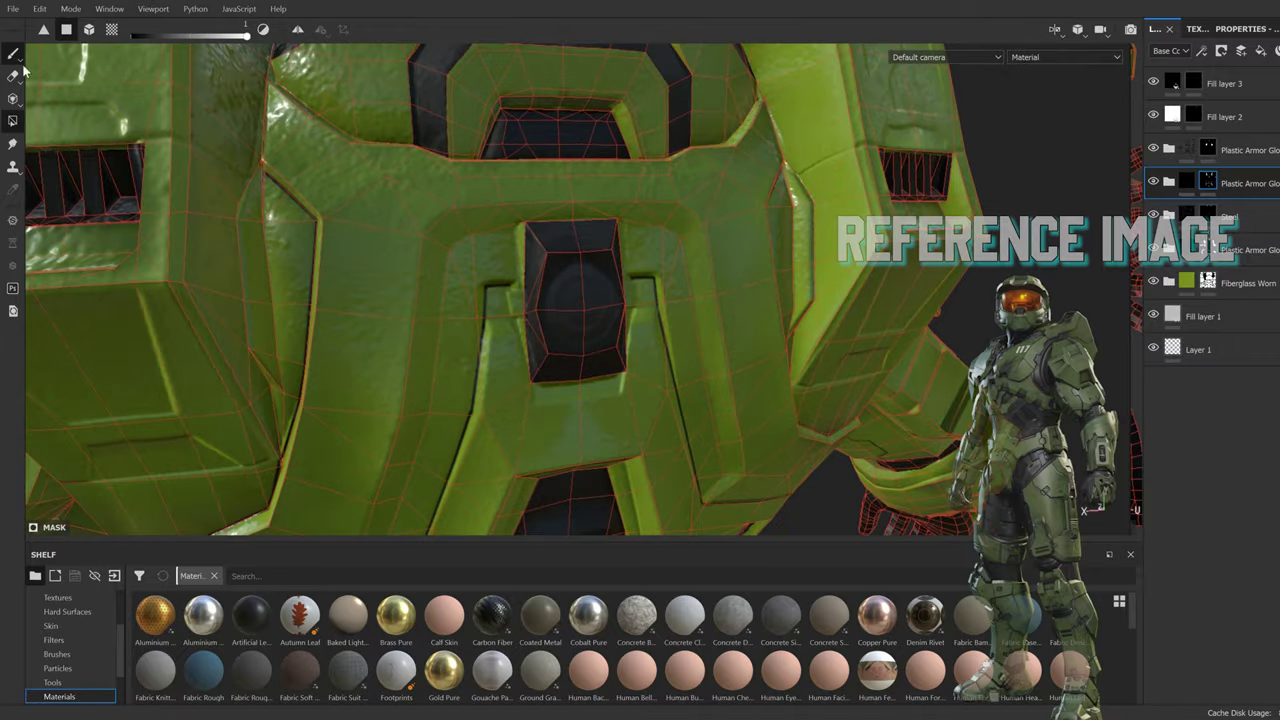
scroll(534, 267, "up", 5)
key("1")
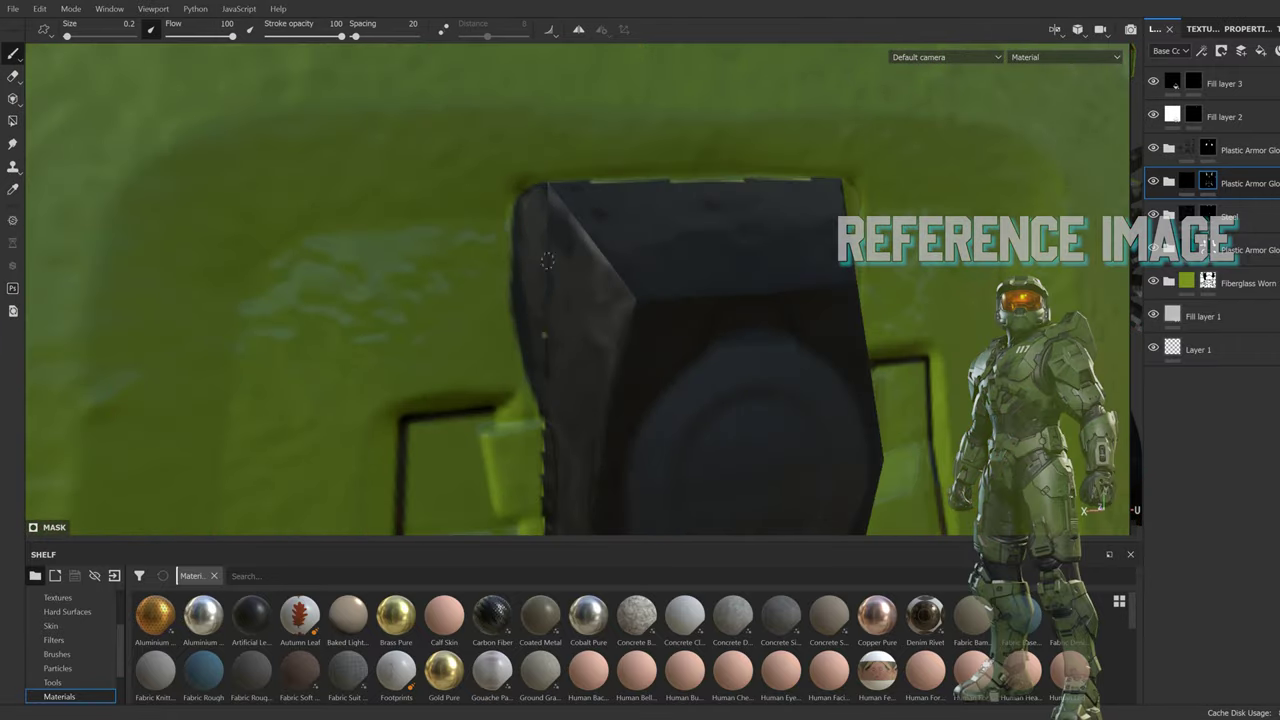
left_click_drag(547, 260, 550, 330, "alt")
left_click_drag(560, 190, 525, 400)
mouse_move(500, 230)
left_mouse_down()
mouse_move(553, 373)
mouse_move(523, 357)
mouse_move(494, 187)
mouse_move(510, 460)
left_mouse_up()
mouse_move(480, 190)
left_mouse_down()
mouse_move(527, 383)
mouse_move(560, 360)
mouse_move(520, 420)
mouse_move(1060, 405)
left_mouse_up()
mouse_move(980, 420)
left_mouse_down()
mouse_move(760, 417)
mouse_move(702, 447)
left_mouse_up()
Step: Darken the green panel's edge and the block's vertical edge near the circular part
left_click_drag(489, 363, 720, 375, "alt")
mouse_move(720, 375)
middle_mouse_down("alt")
mouse_move(647, 364)
mouse_move(680, 400)
middle_mouse_up("alt")
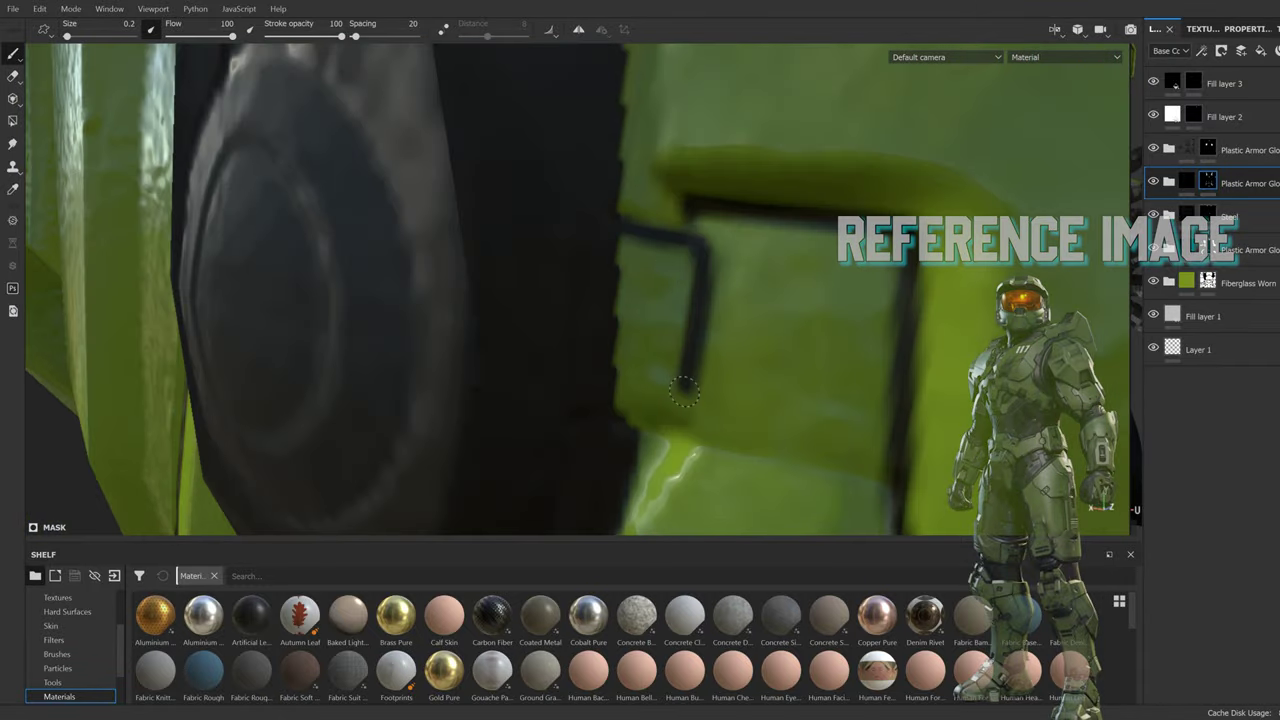
mouse_move(680, 400)
left_mouse_down()
mouse_move(623, 286)
mouse_move(660, 400)
left_mouse_up()
mouse_move(650, 300)
left_mouse_down("alt")
mouse_move(625, 268)
mouse_move(643, 423)
mouse_move(610, 200)
mouse_move(625, 390)
left_mouse_up("alt")
mouse_move(617, 200)
left_mouse_down()
mouse_move(609, 481)
mouse_move(363, 329)
mouse_move(600, 380)
mouse_move(496, 336)
left_mouse_up()
scroll(620, 380, "down", 3)
scroll(633, 381, "up", 3)
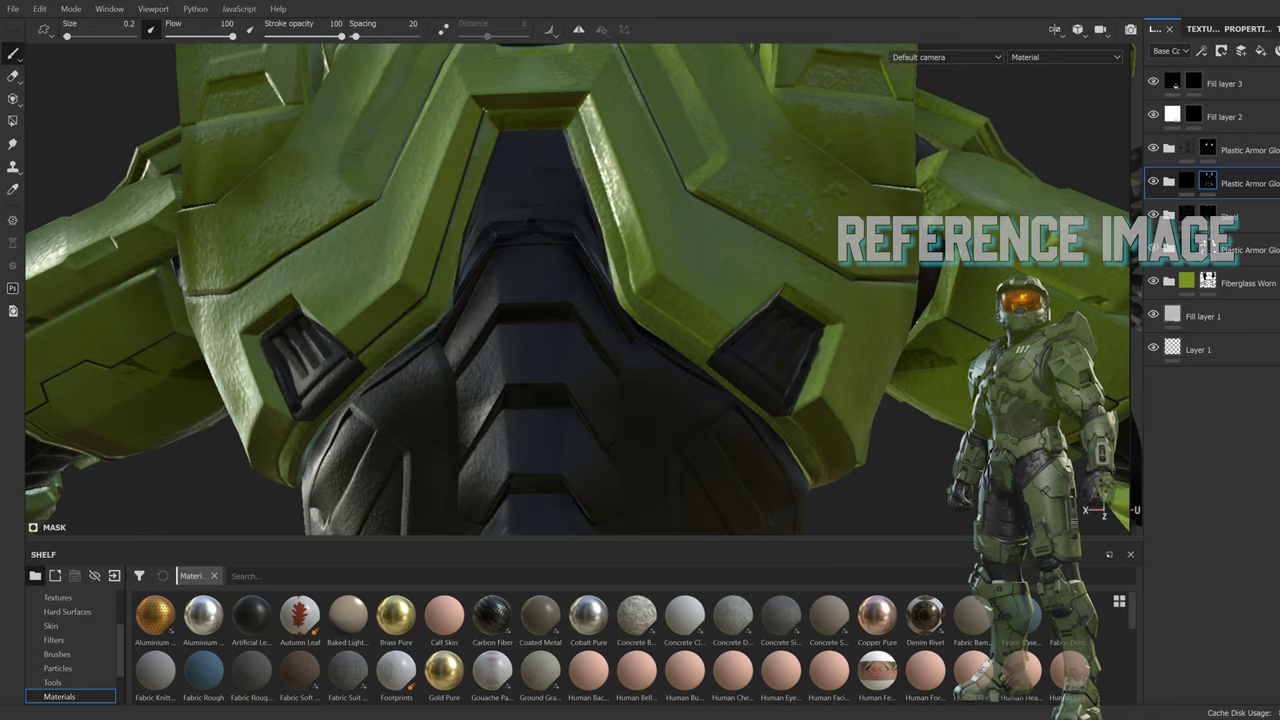
mouse_move(650, 300)
left_mouse_down("alt")
mouse_move(809, 297)
mouse_move(700, 300)
left_mouse_up("alt")
scroll(700, 300, "up", 3)
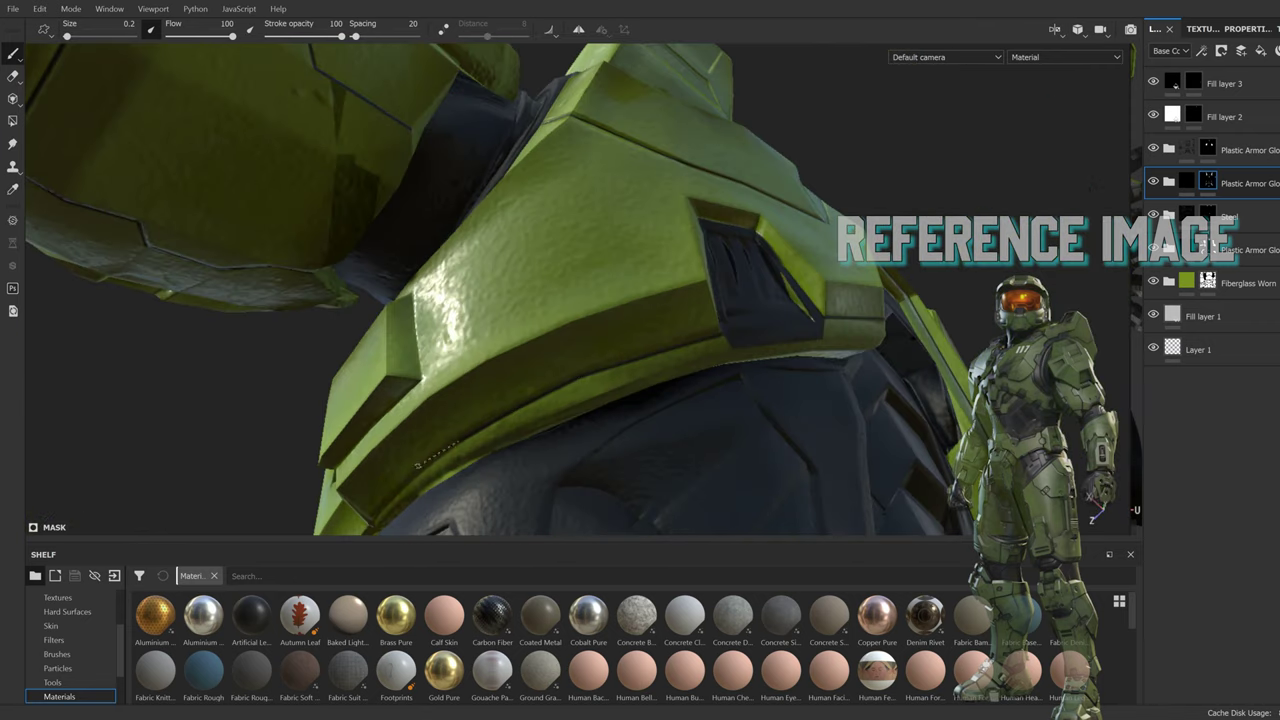
mouse_move(472, 435)
left_mouse_down("alt")
mouse_move(600, 380)
mouse_move(874, 314)
mouse_move(408, 243)
left_mouse_up("alt")
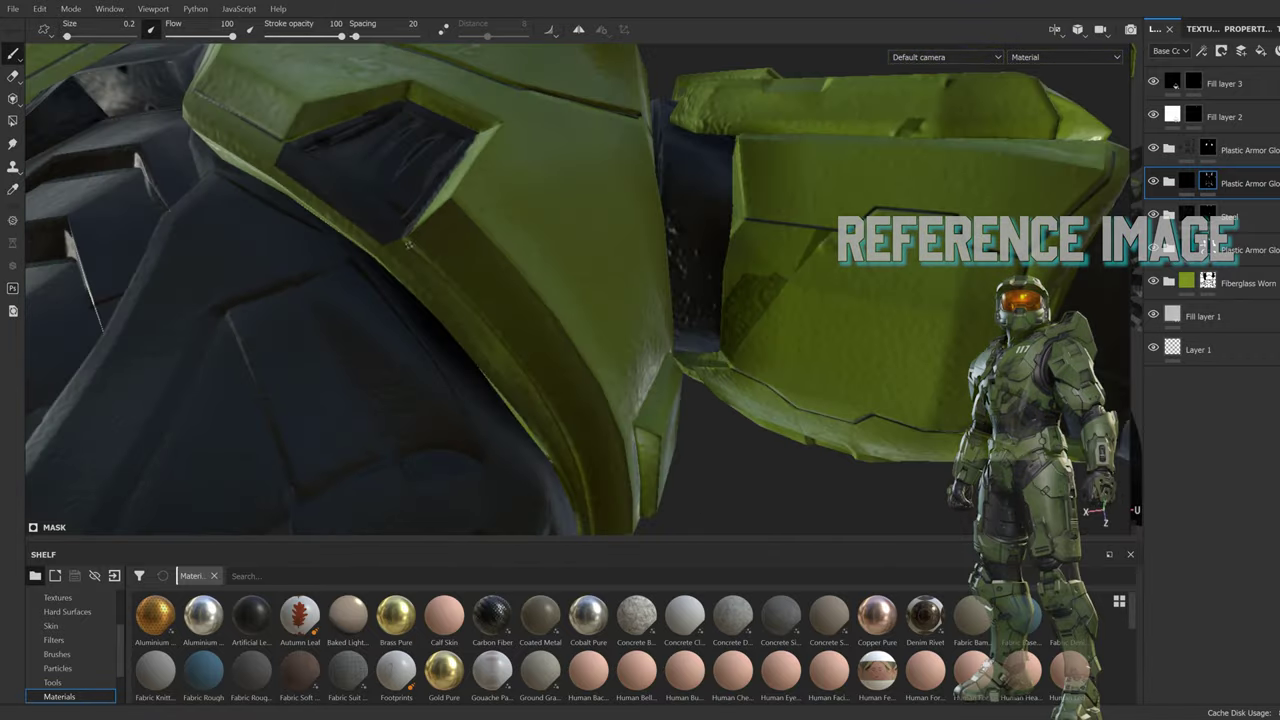
mouse_move(586, 470)
left_mouse_down("alt")
mouse_move(499, 312)
mouse_move(440, 320)
left_mouse_up("alt")
scroll(440, 320, "up", 5)
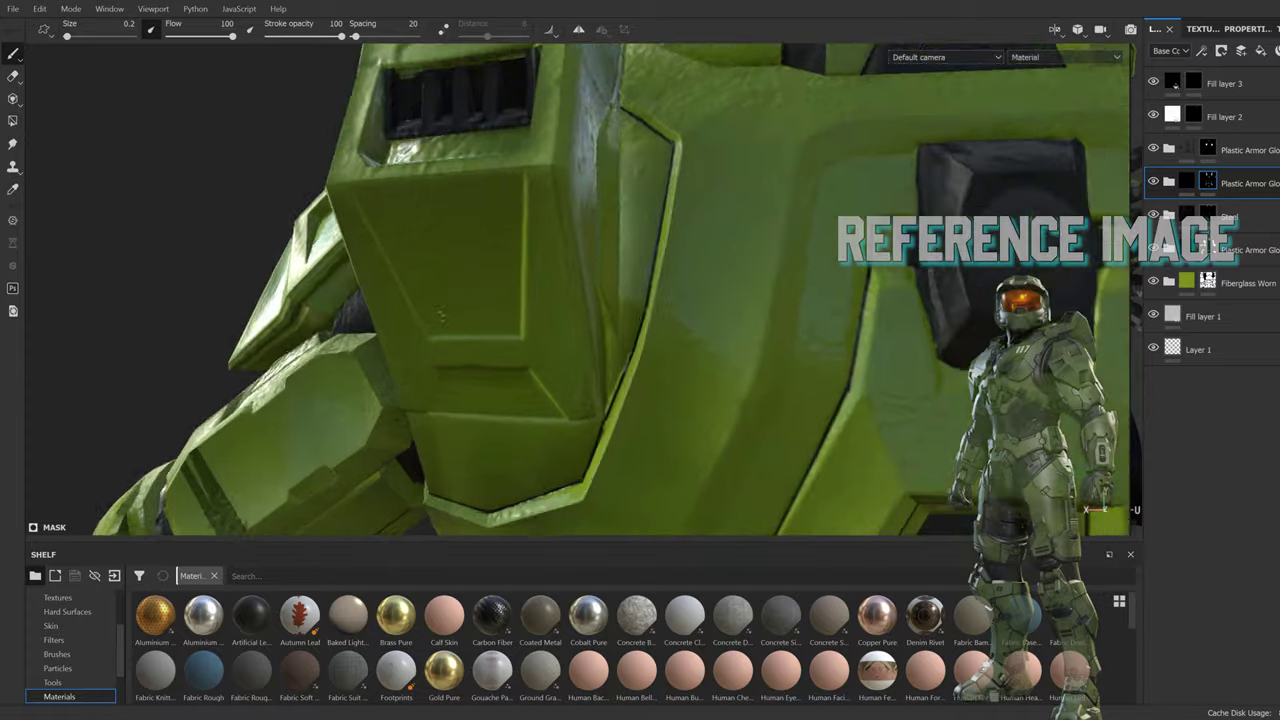
scroll(427, 327, "up", 3)
Step: Fill the back armour slot's interior with black paint
scroll(443, 356, "up", 3)
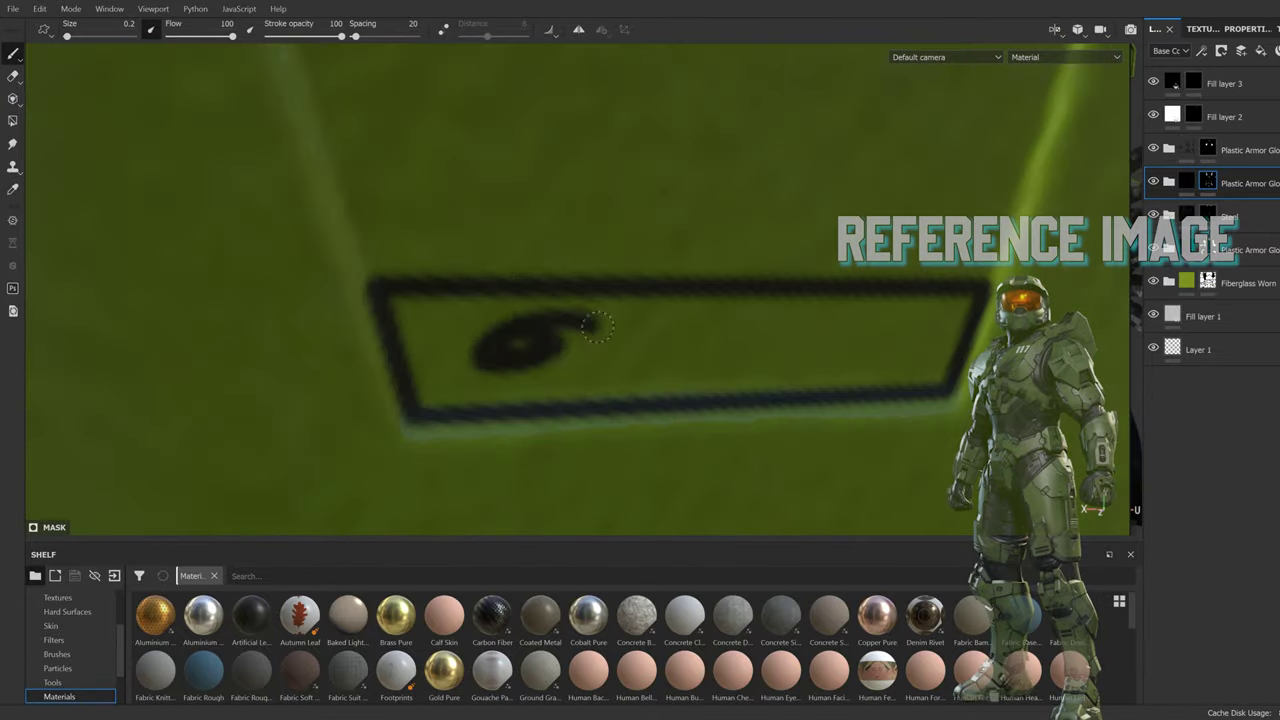
mouse_move(520, 345)
left_mouse_down()
mouse_move(410, 410)
mouse_move(570, 335)
mouse_move(631, 376)
mouse_move(757, 309)
mouse_move(920, 340)
mouse_move(946, 320)
mouse_move(968, 362)
left_mouse_up()
left_click_drag(968, 362, 713, 380, "alt")
scroll(632, 437, "down", 5)
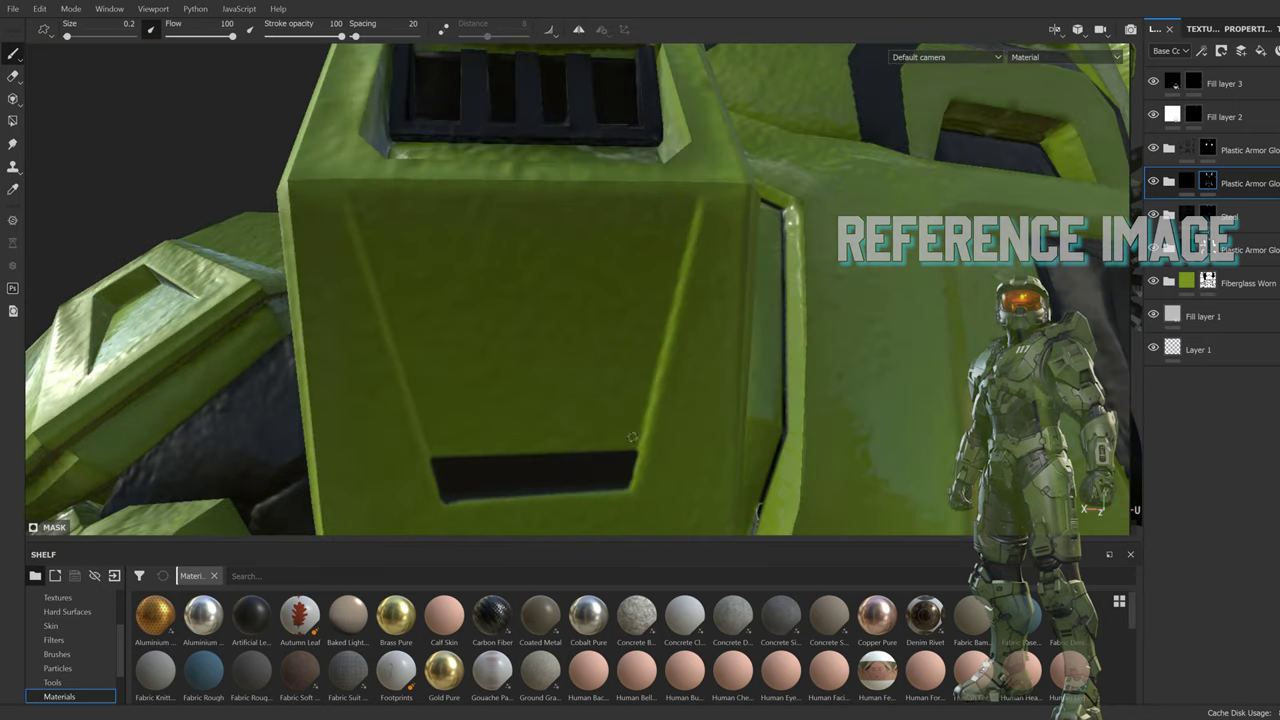
Step: Draw straight dark lines along the slot's left and top edges and the panel's seams
left_click_drag(488, 368, 530, 370, "alt")
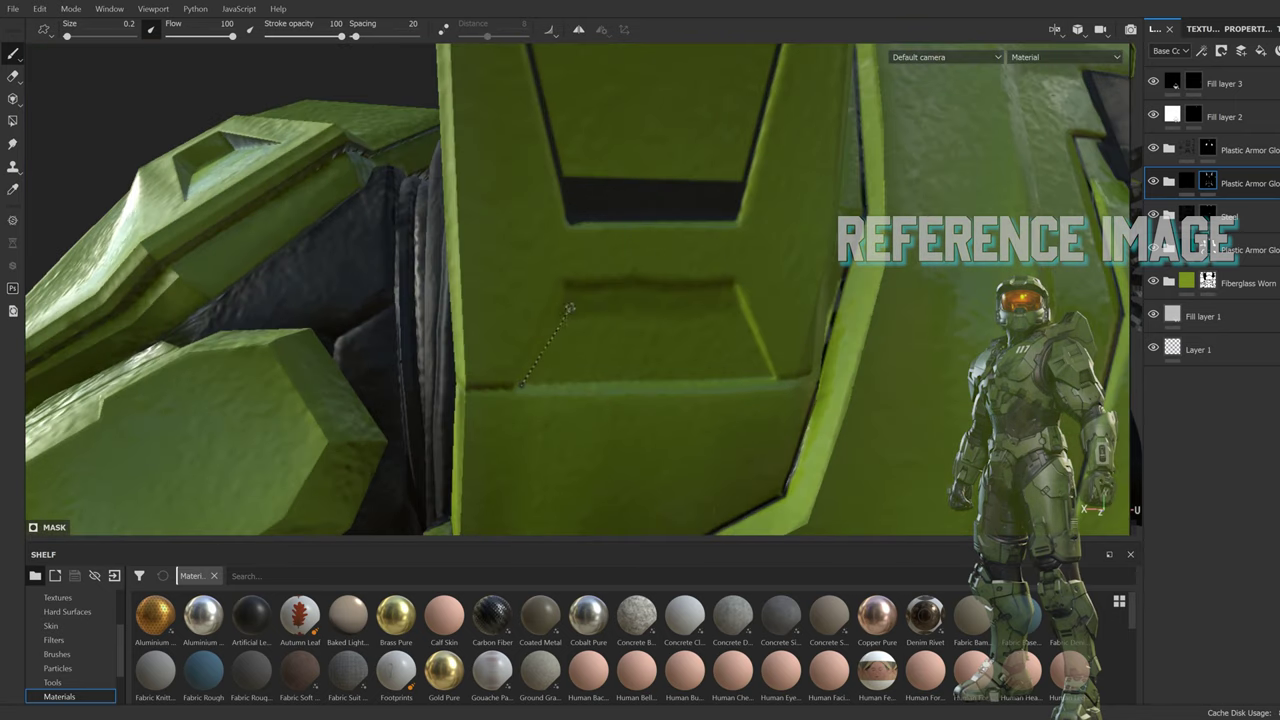
left_click(558, 282, "shift")
left_click(738, 282, "shift")
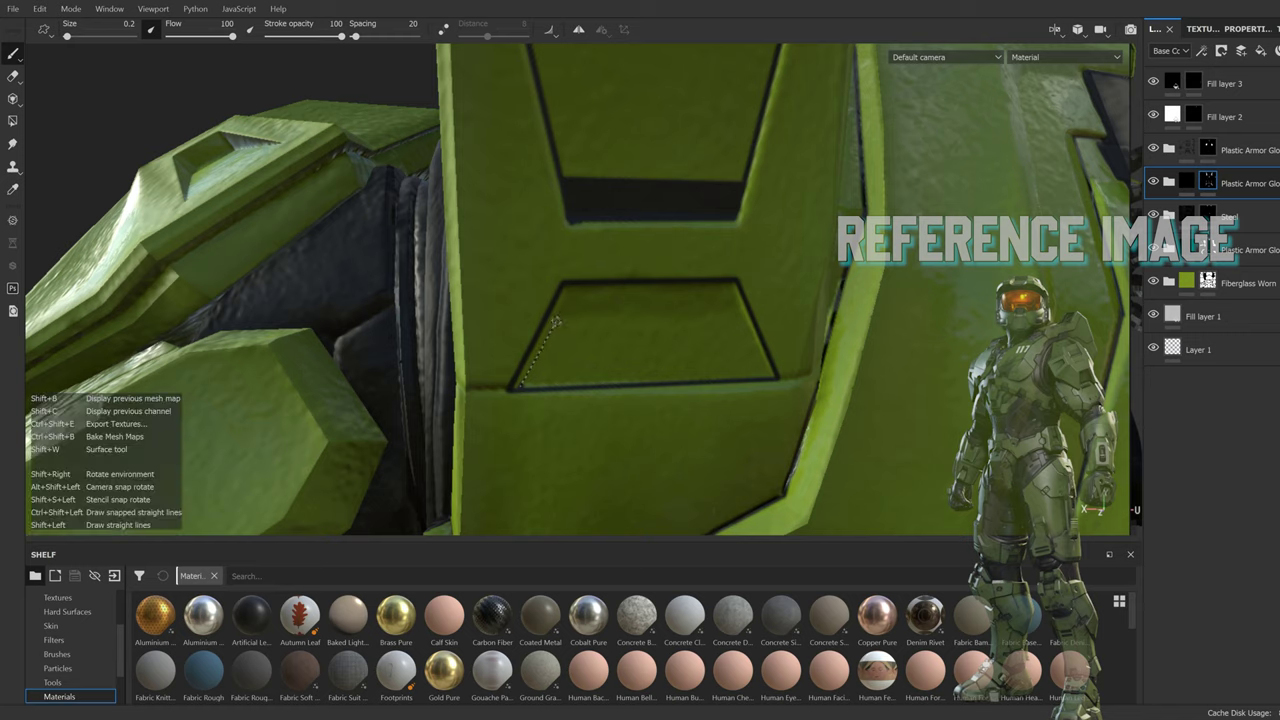
scroll(661, 379, "up", 2)
scroll(661, 379, "up", 2)
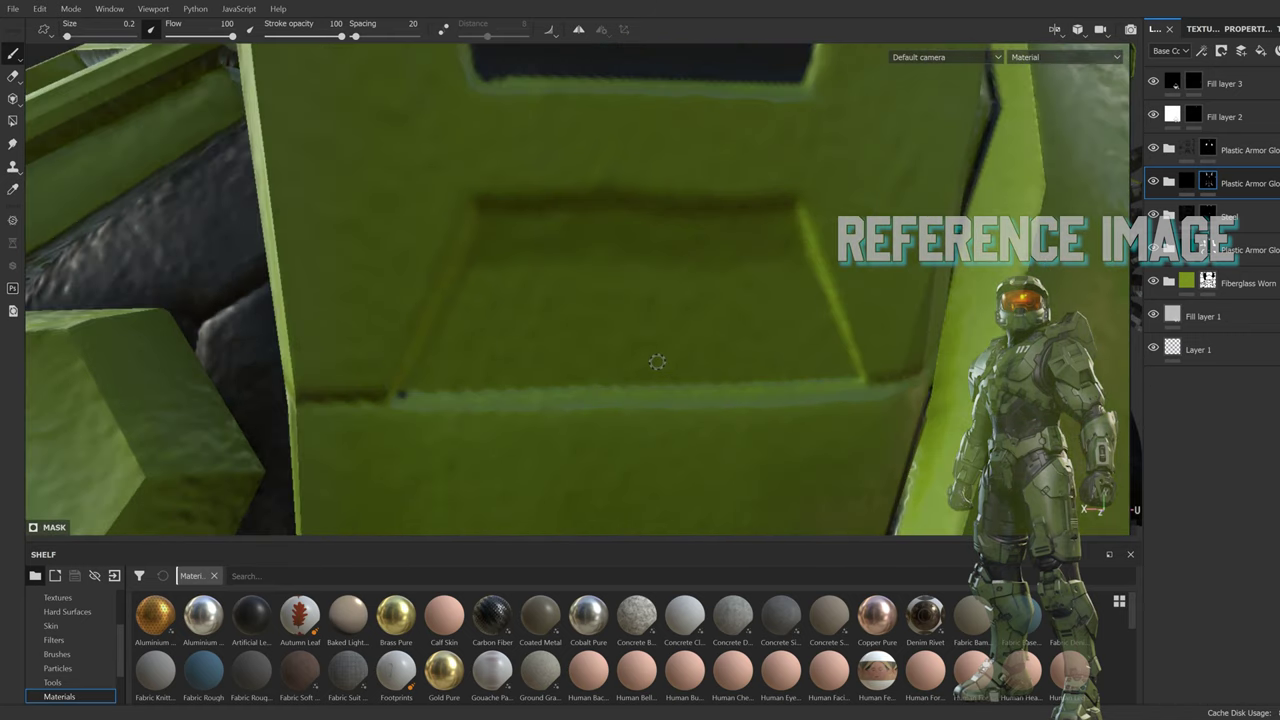
scroll(661, 379, "down", 5)
scroll(704, 449, "up", 5)
left_click(704, 449, "shift")
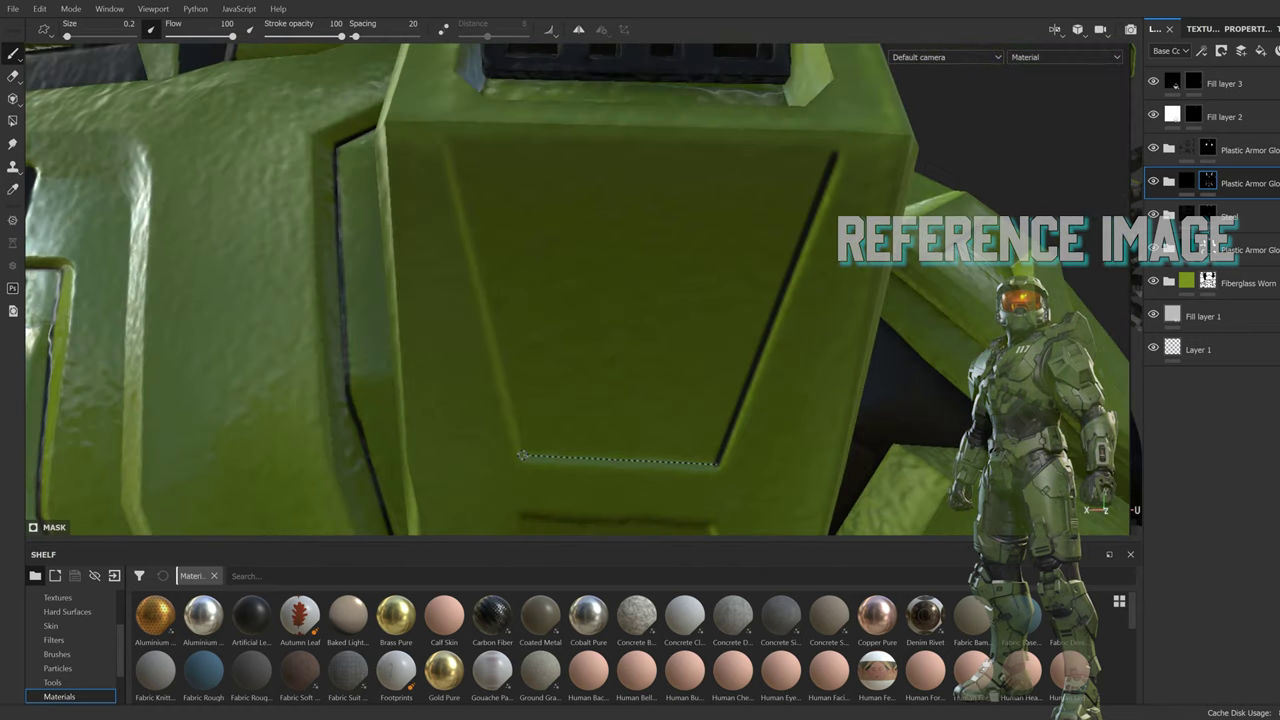
left_click(520, 456, "shift")
left_click(446, 138, "shift")
scroll(446, 138, "down", 5)
scroll(632, 418, "up", 5)
Step: Paint the lower panel slot solid dark, covering the remaining green patch
mouse_move(632, 418)
left_mouse_down()
mouse_move(560, 340)
mouse_move(370, 380)
mouse_move(527, 360)
mouse_move(385, 379)
left_mouse_up()
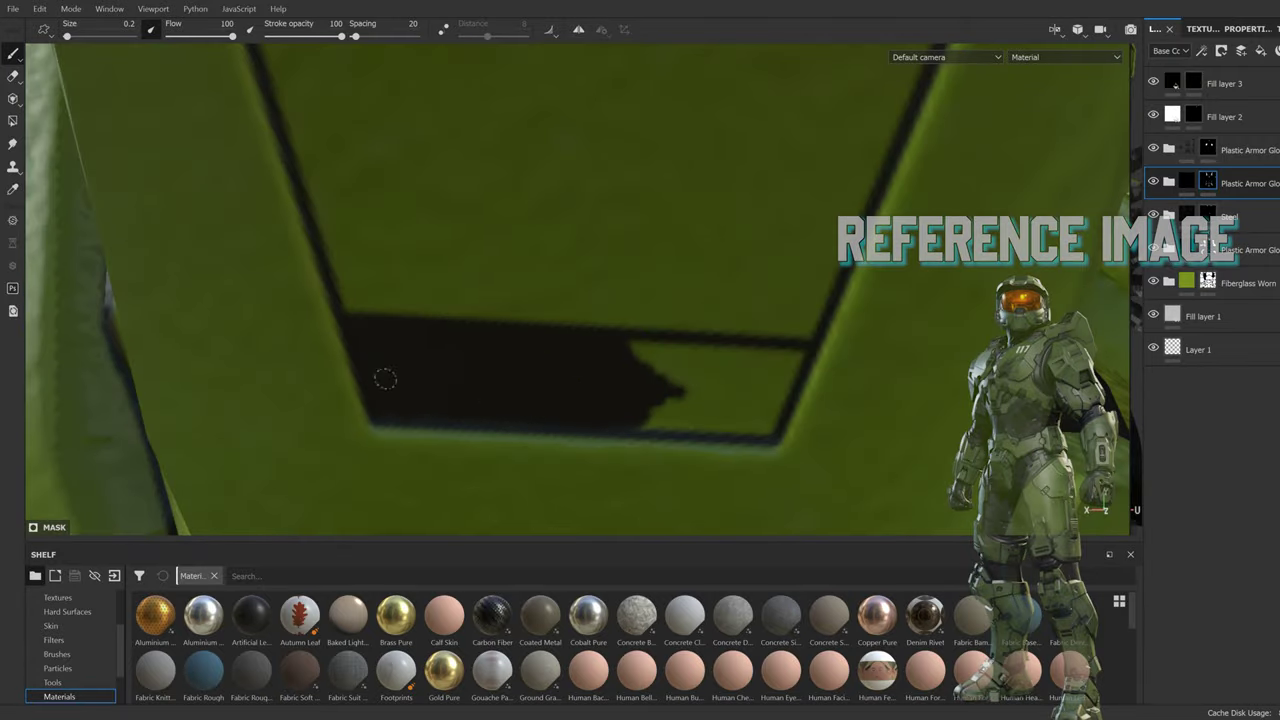
mouse_move(800, 348)
left_mouse_down()
mouse_move(668, 412)
mouse_move(779, 385)
left_mouse_up()
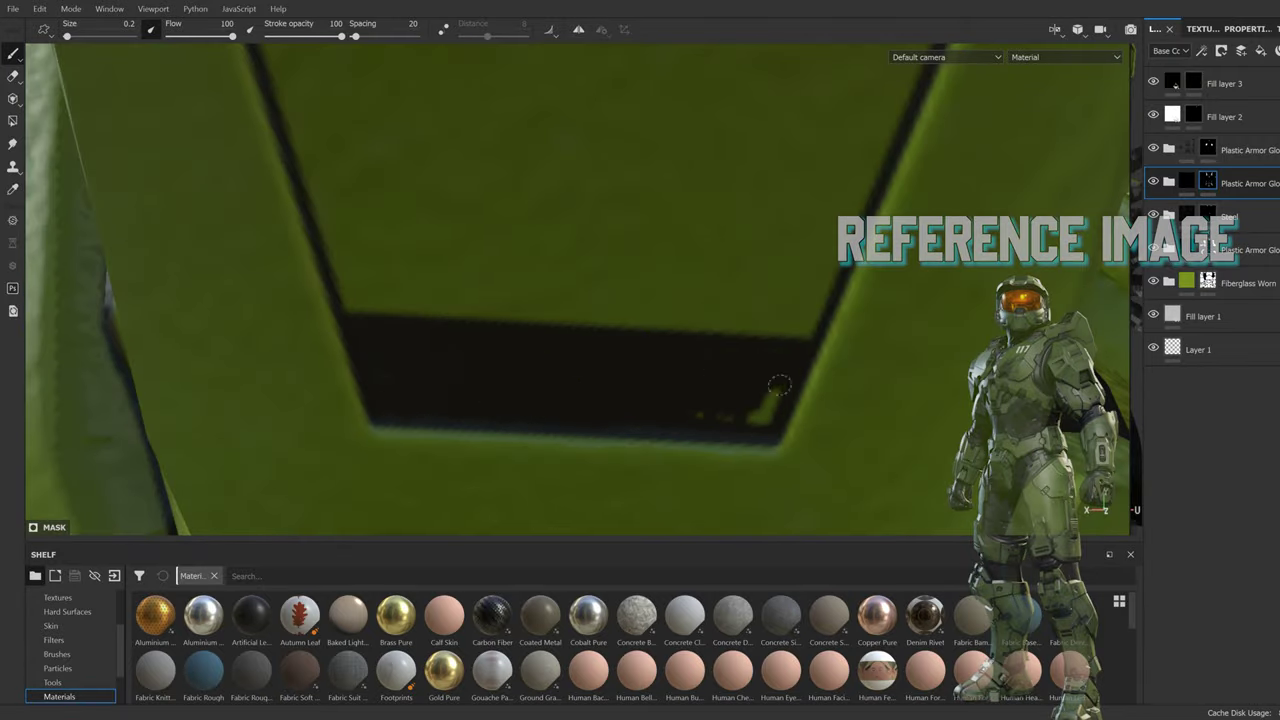
scroll(503, 374, "down", 5)
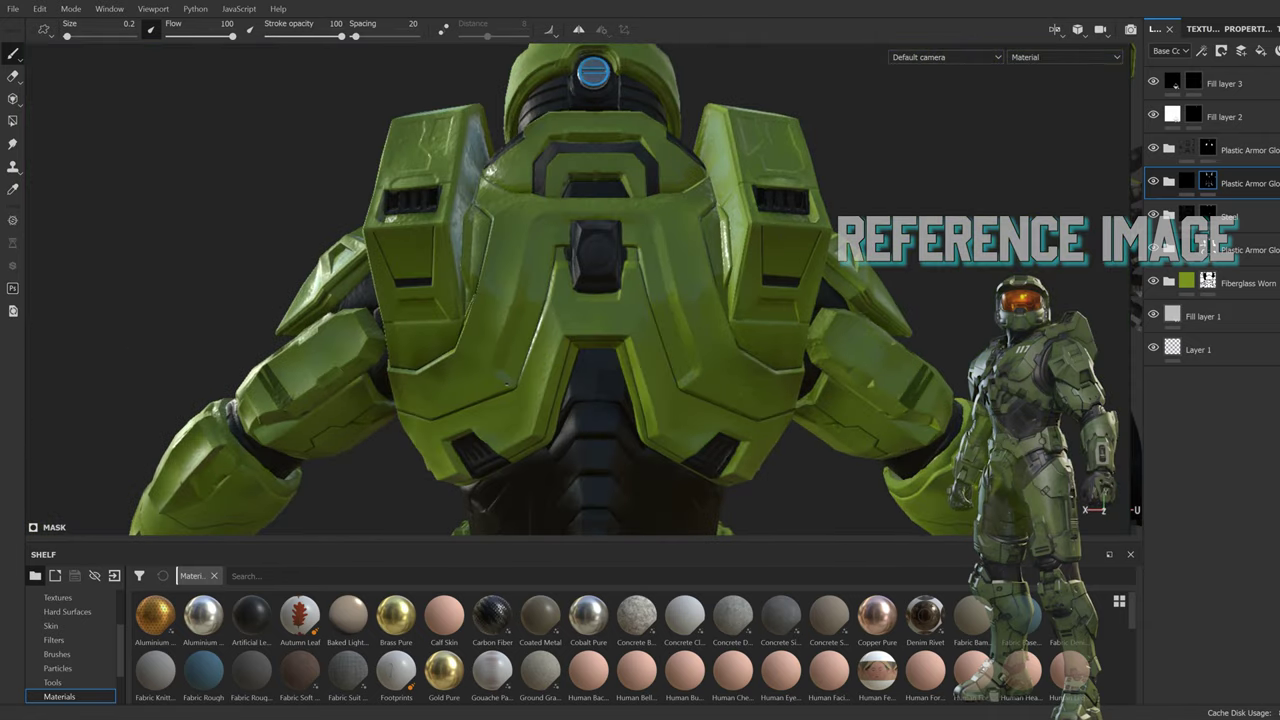
scroll(894, 323, "down", 5)
Step: Orbit around the shoulder plate, back plate and helmet to check the dark vents
left_click_drag(894, 323, 613, 297, "alt")
scroll(613, 297, "up", 5)
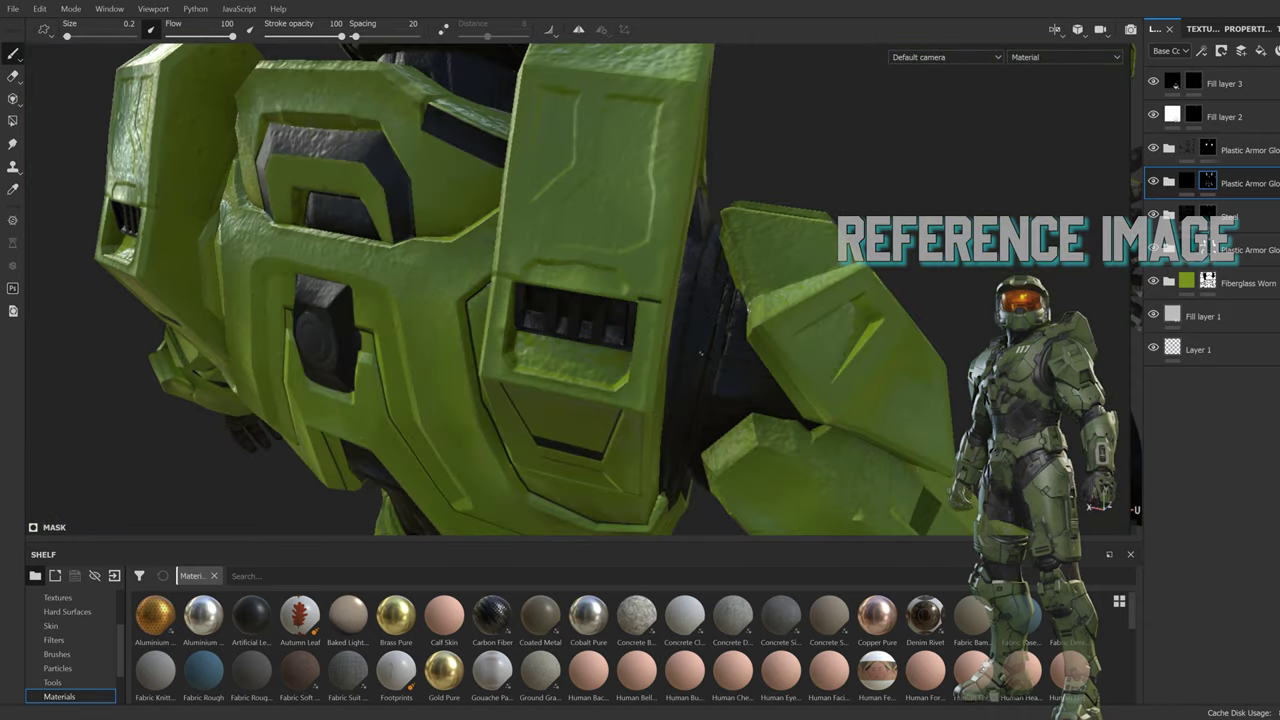
left_click_drag(700, 353, 586, 258, "alt")
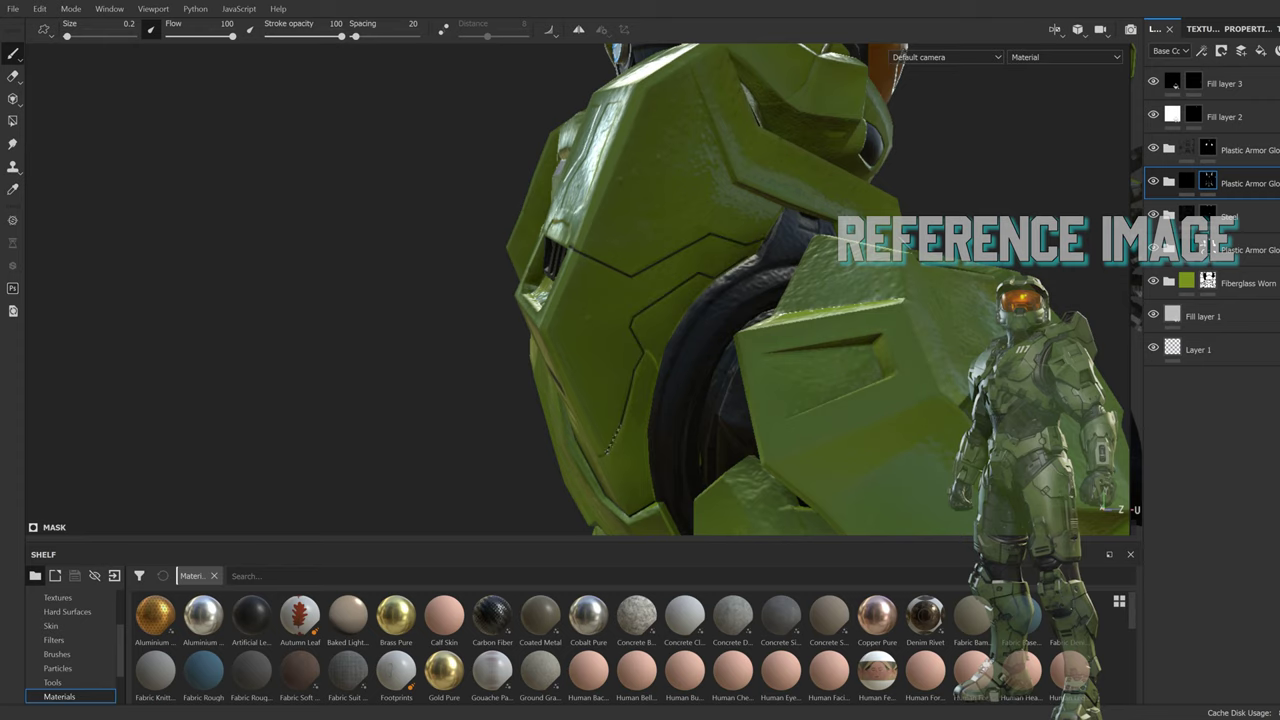
mouse_move(613, 430)
left_mouse_down("alt")
mouse_move(757, 414)
mouse_move(841, 276)
left_mouse_up("alt")
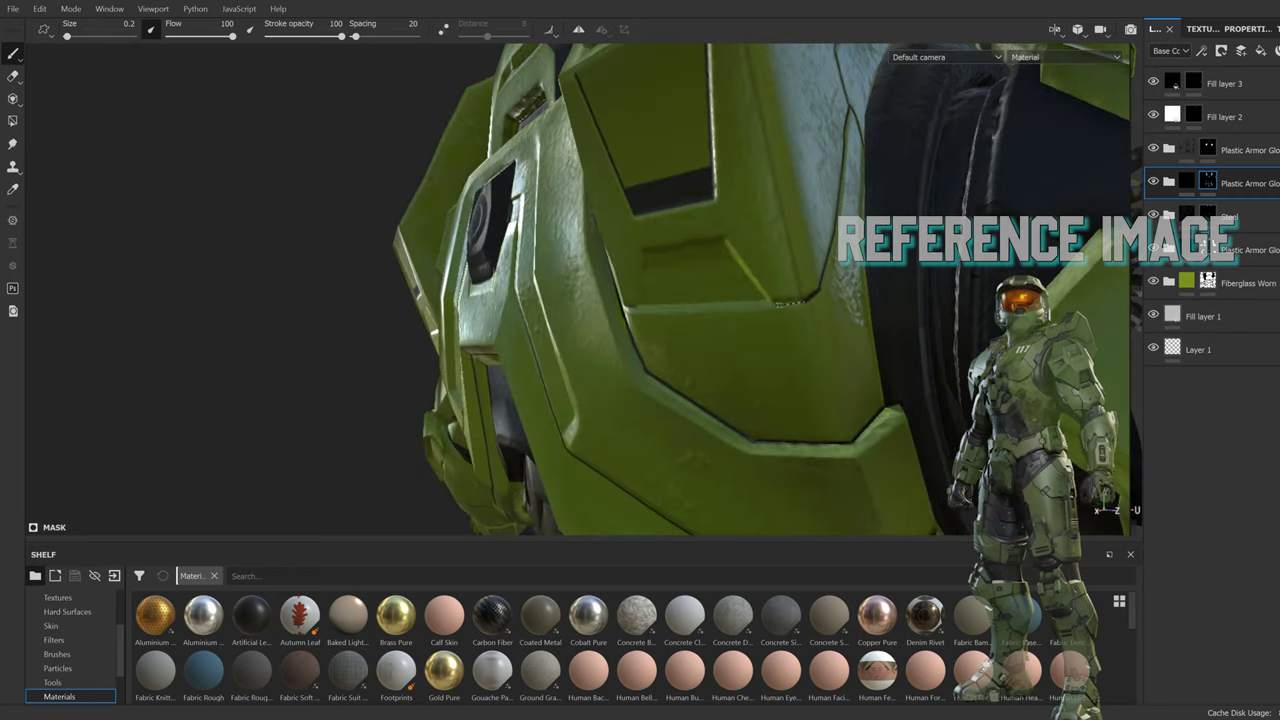
left_click_drag(777, 303, 715, 330, "alt")
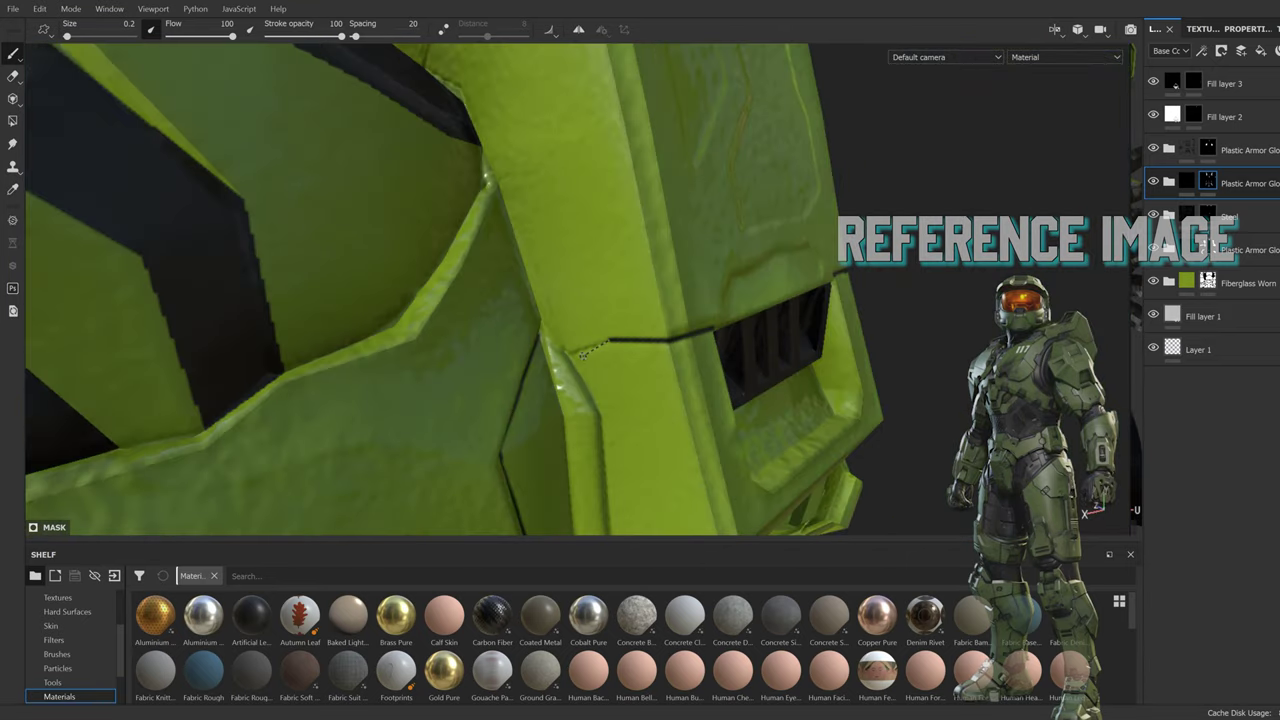
mouse_move(581, 353)
left_mouse_down("alt")
mouse_move(552, 337)
mouse_move(540, 258)
mouse_move(748, 401)
left_mouse_up("alt")
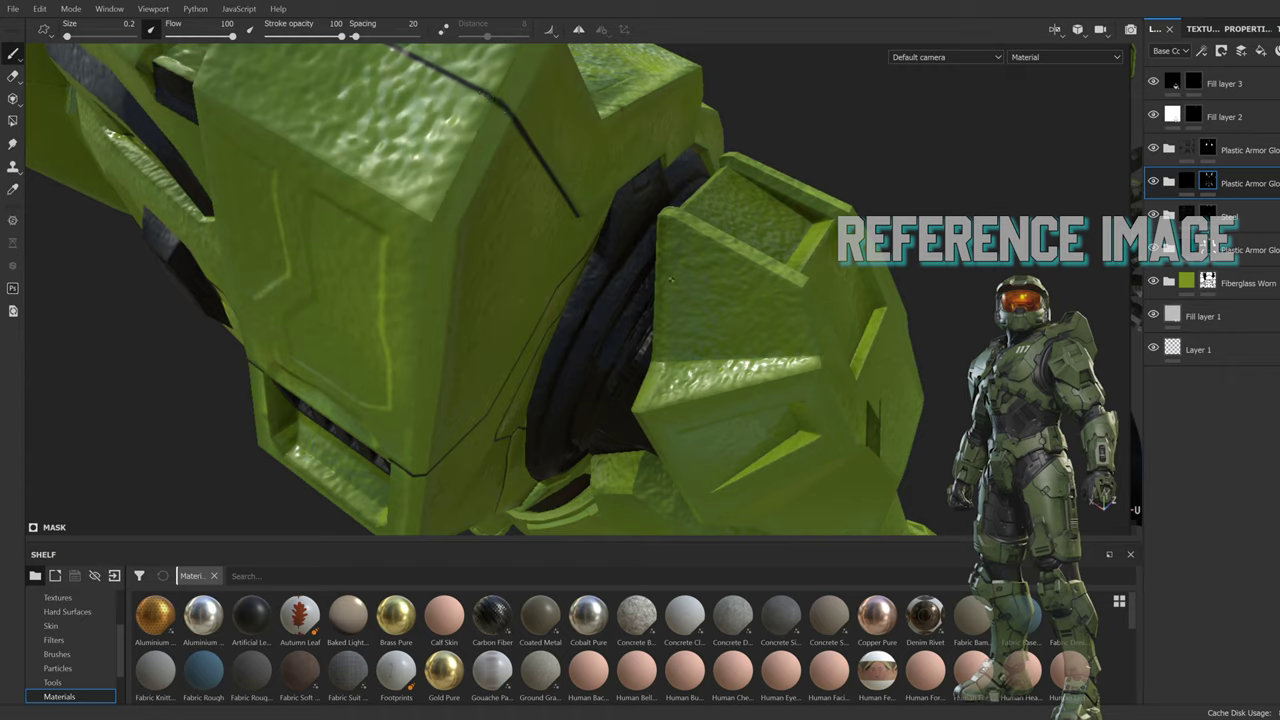
left_click_drag(490, 98, 365, 312, "alt")
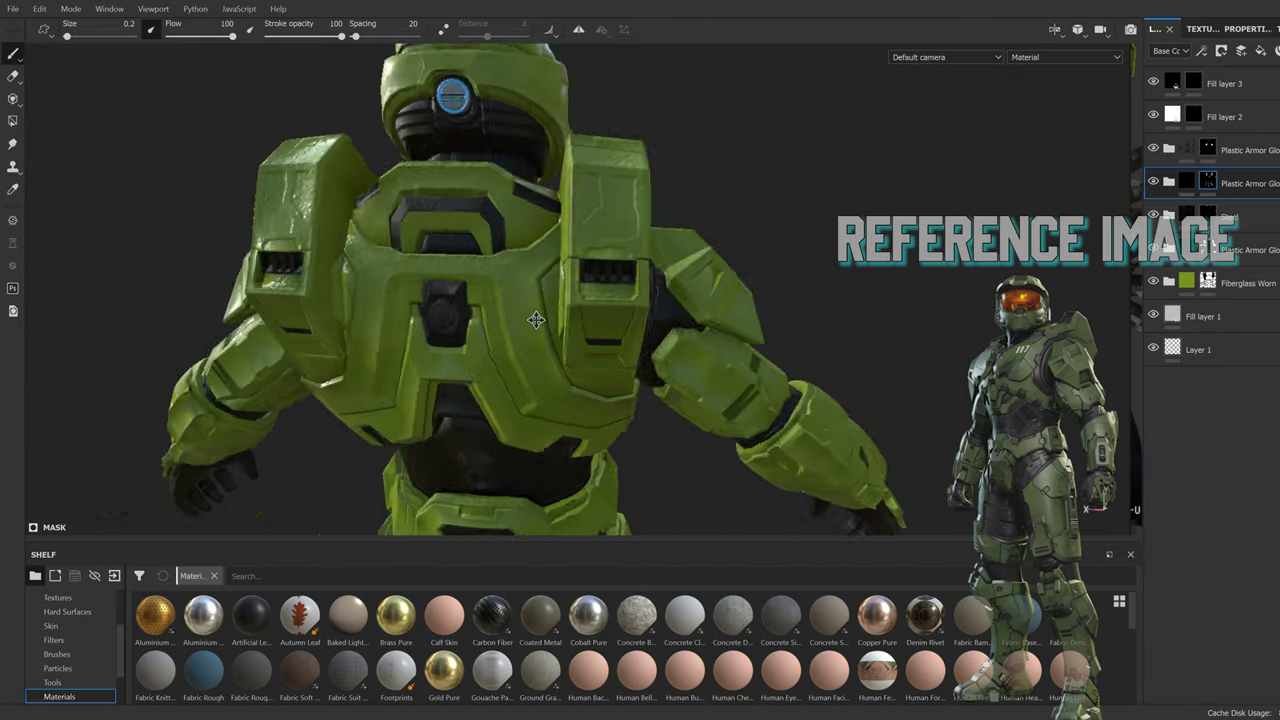
mouse_move(546, 67)
left_mouse_down("alt")
mouse_move(700, 480)
mouse_move(592, 320)
mouse_move(480, 343)
mouse_move(540, 285)
left_mouse_up("alt")
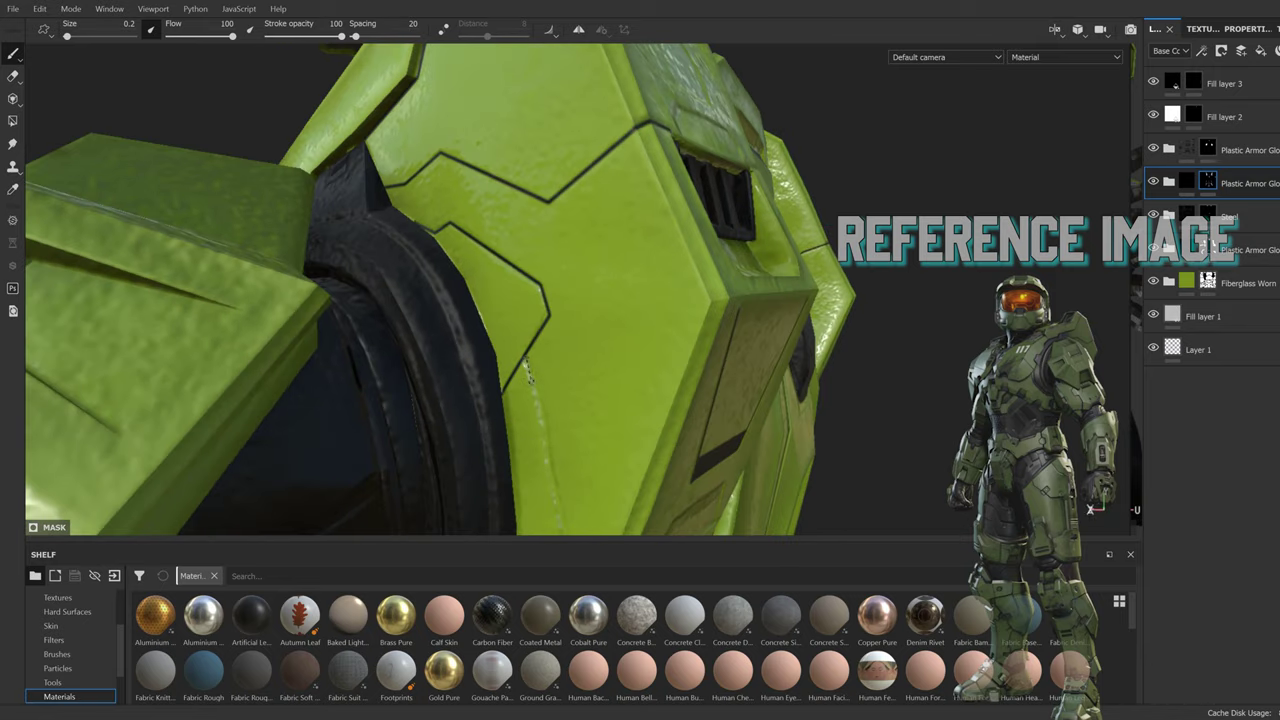
left_click_drag(529, 373, 536, 276, "alt")
mouse_move(570, 386)
left_mouse_down("alt")
mouse_move(480, 380)
mouse_move(510, 400)
mouse_move(811, 335)
mouse_move(560, 332)
mouse_move(640, 300)
left_mouse_up("alt")
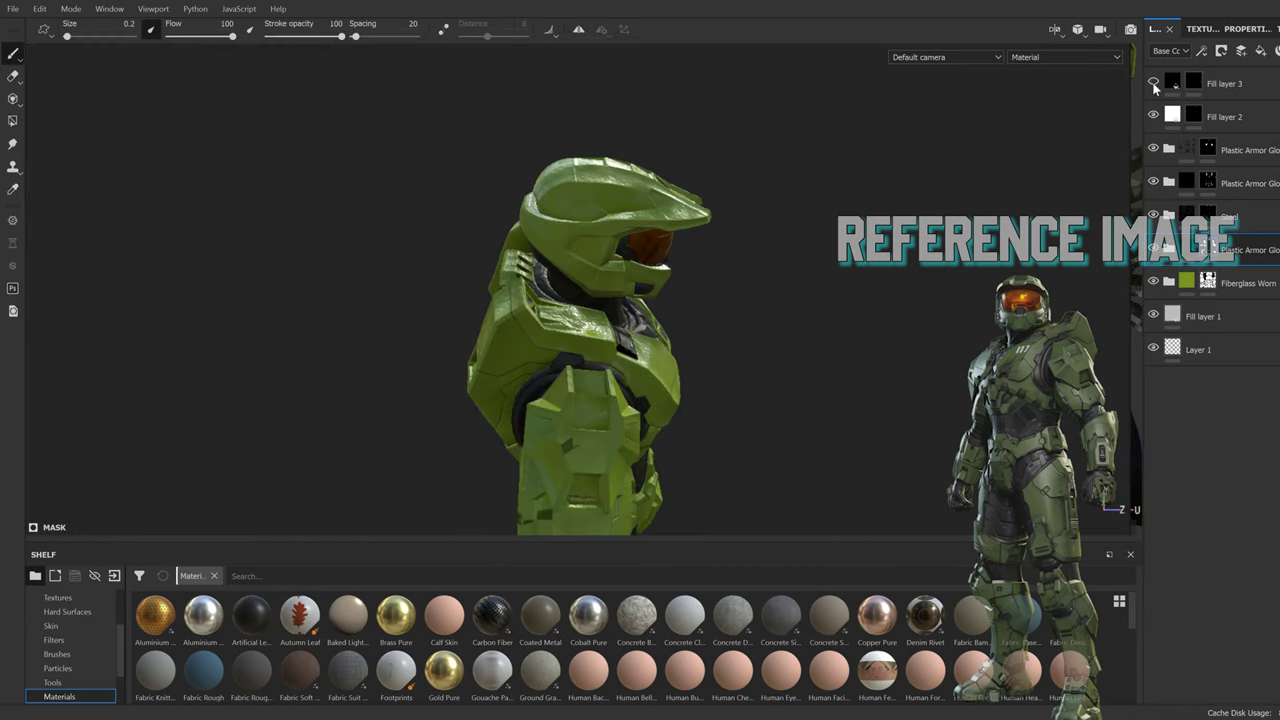
Step: On Fill layer 3's mask, draw a straight dark seam line along the chest plate edge
left_click(1193, 83)
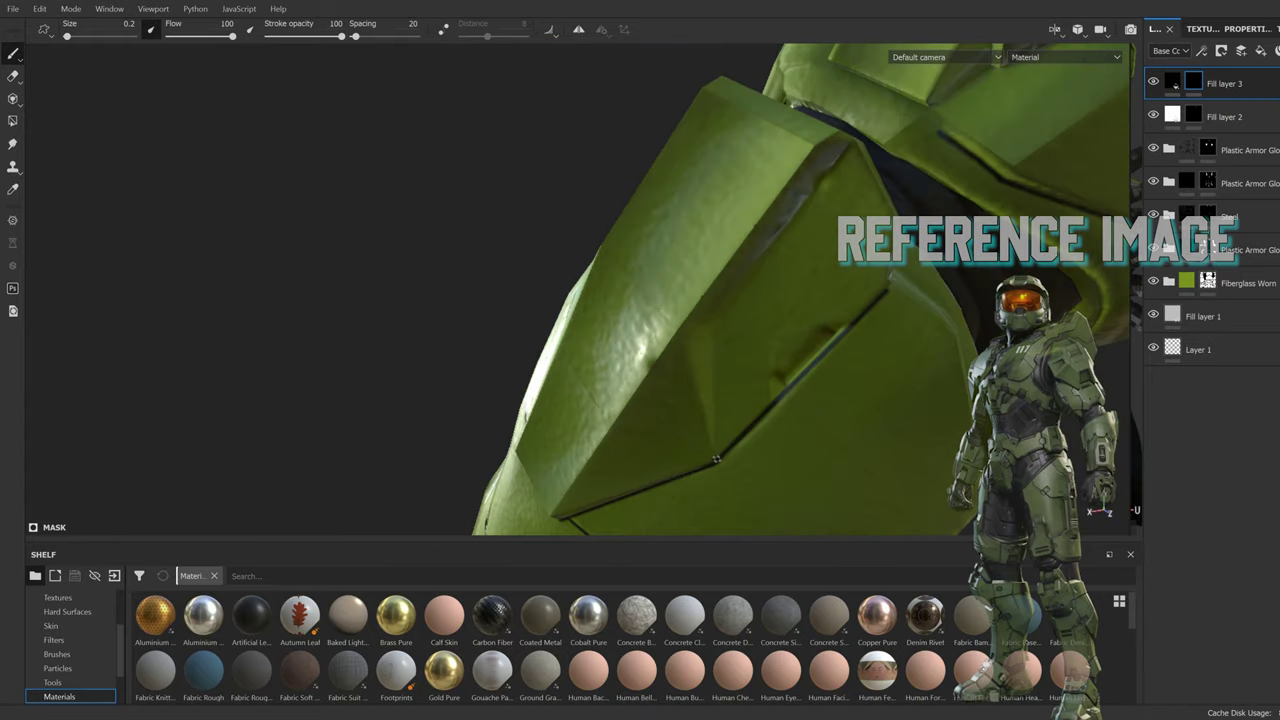
left_click_drag(716, 459, 766, 328, "alt")
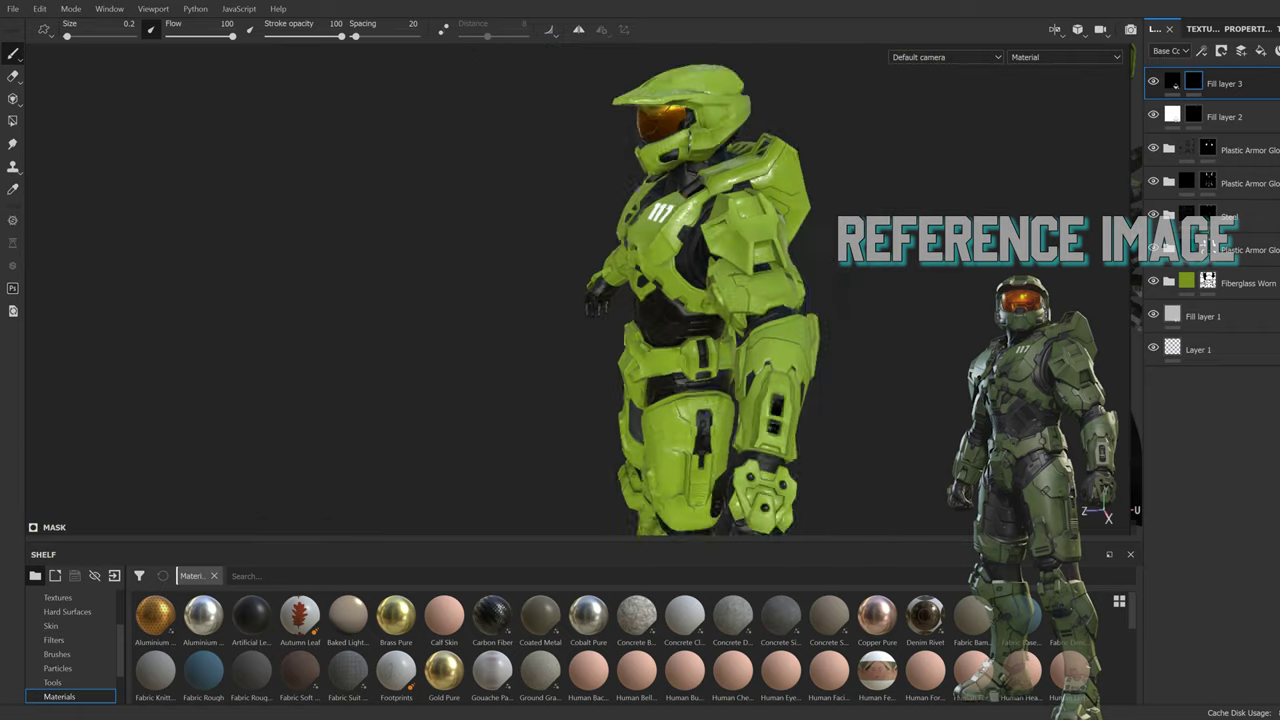
left_click_drag(894, 320, 529, 355, "alt")
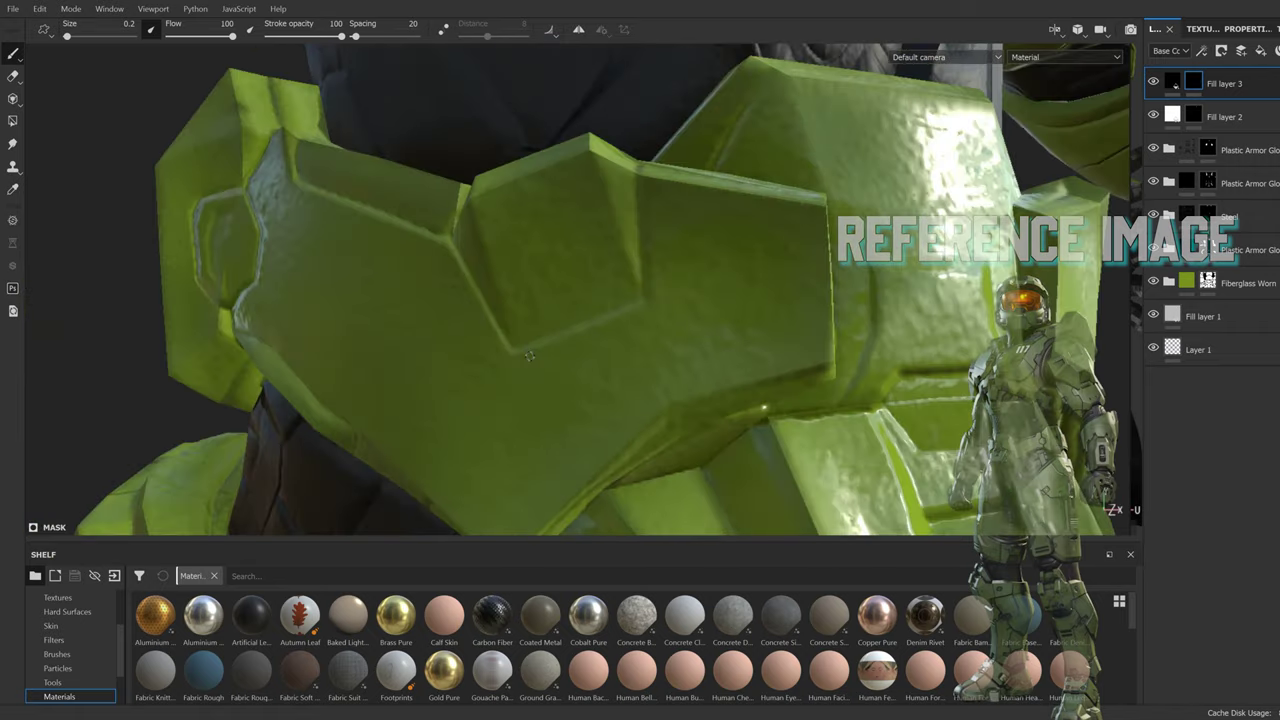
left_click(529, 355)
left_click(640, 295, "shift")
left_click_drag(285, 132, 337, 367, "alt")
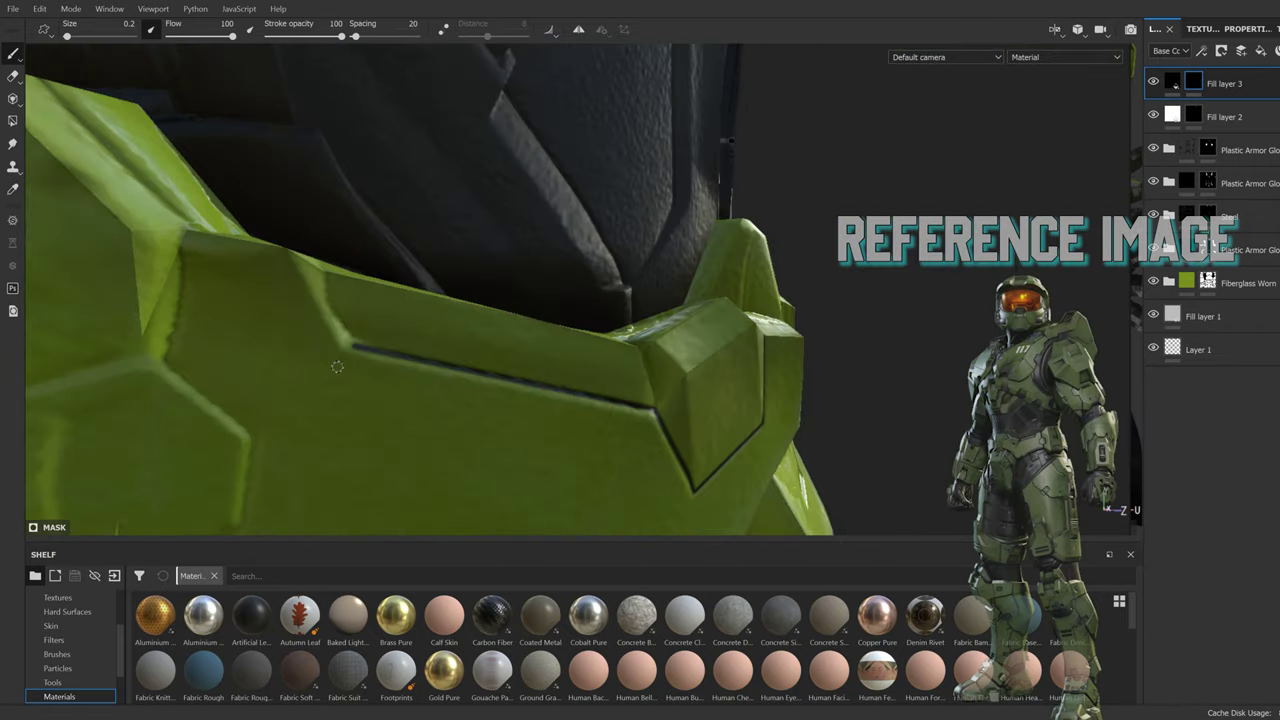
left_click_drag(325, 275, 737, 363, "alt")
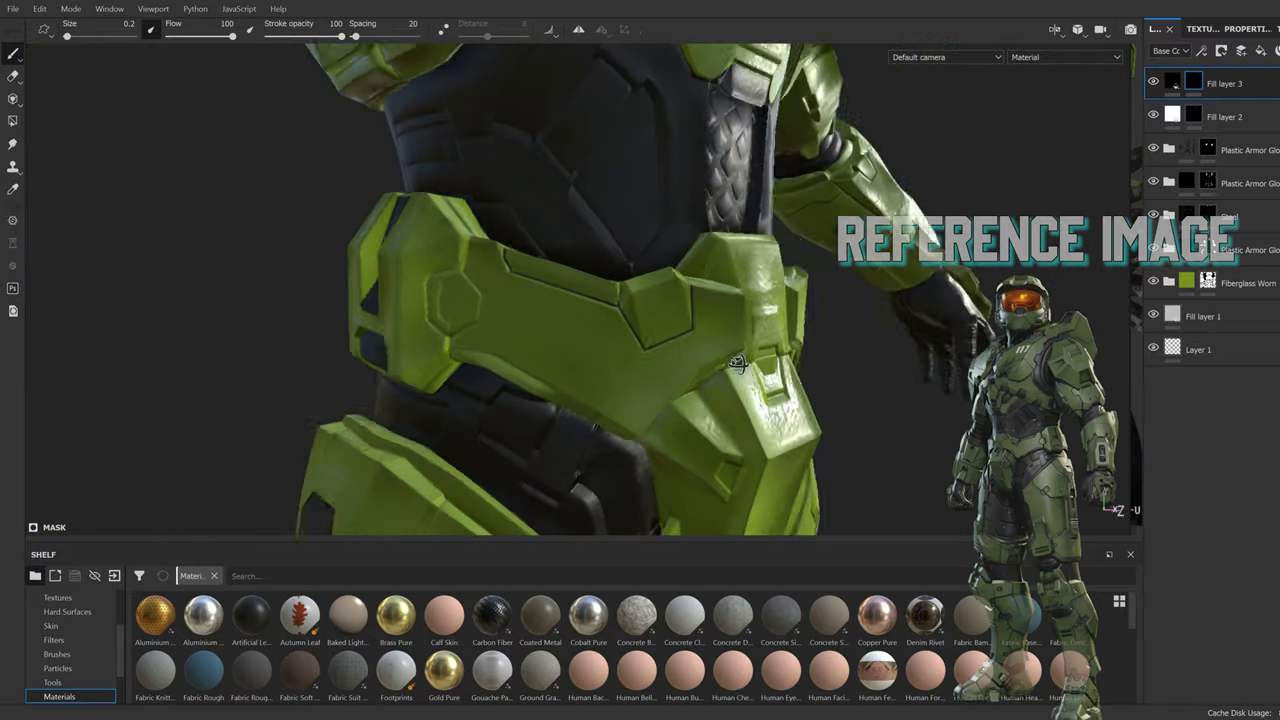
scroll(737, 363, "up", 5)
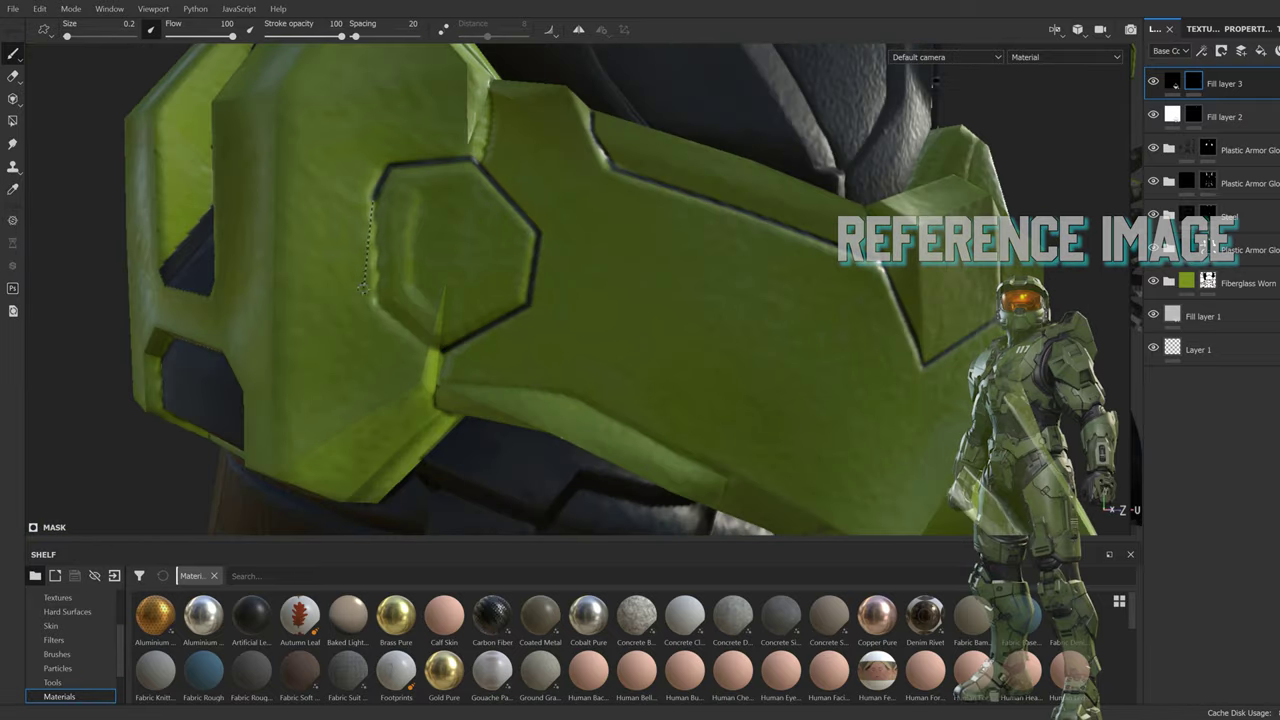
mouse_move(443, 347)
left_mouse_down("alt")
mouse_move(564, 366)
mouse_move(592, 252)
left_mouse_up("alt")
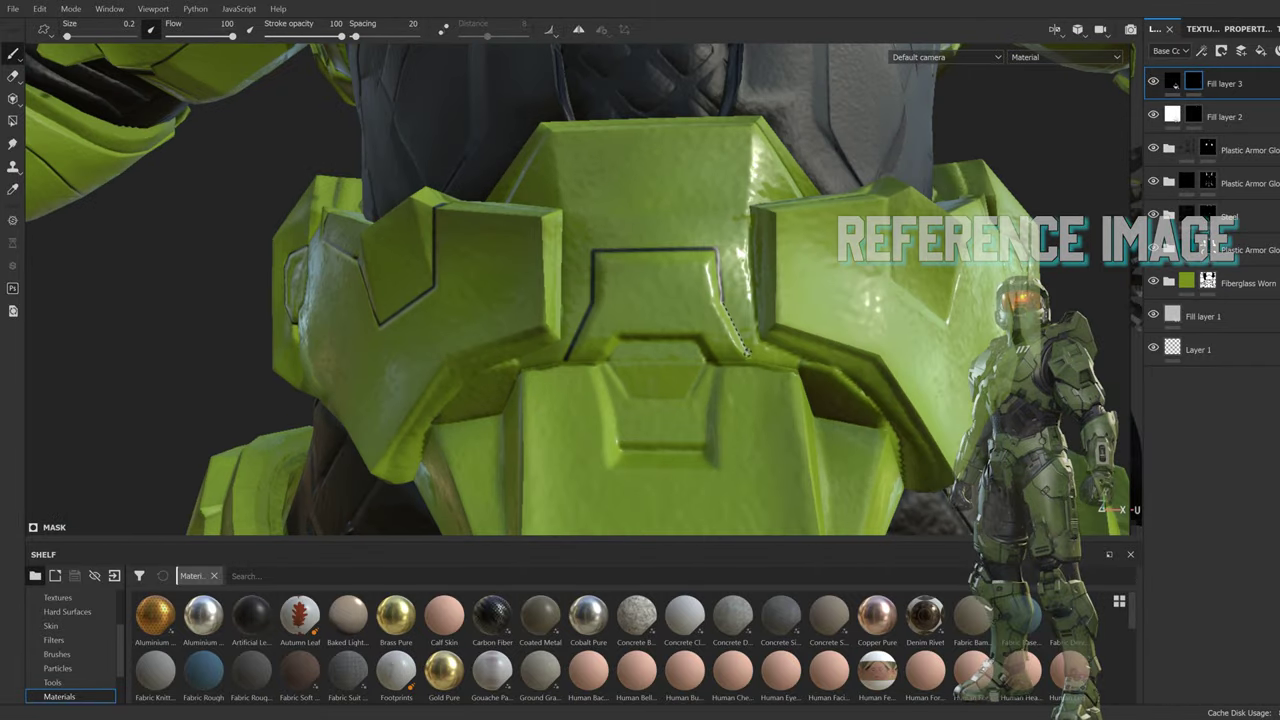
left_click_drag(608, 358, 784, 248, "alt")
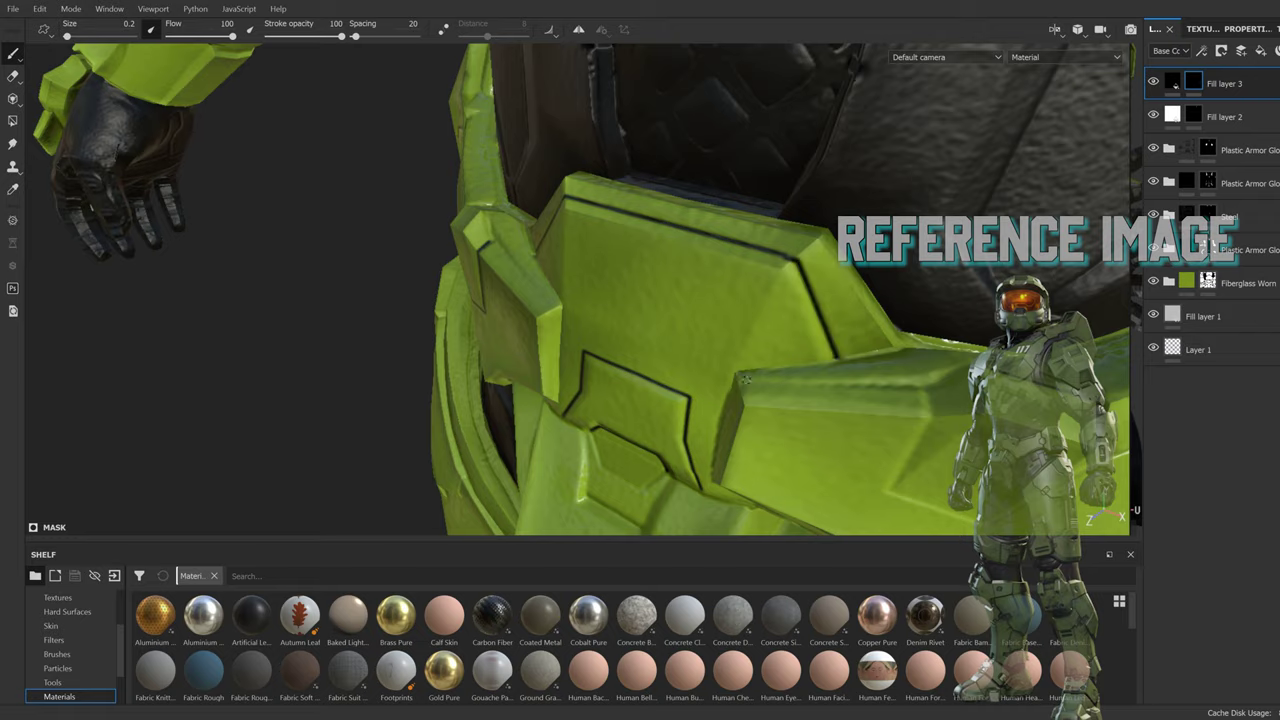
left_click_drag(744, 379, 530, 376, "alt")
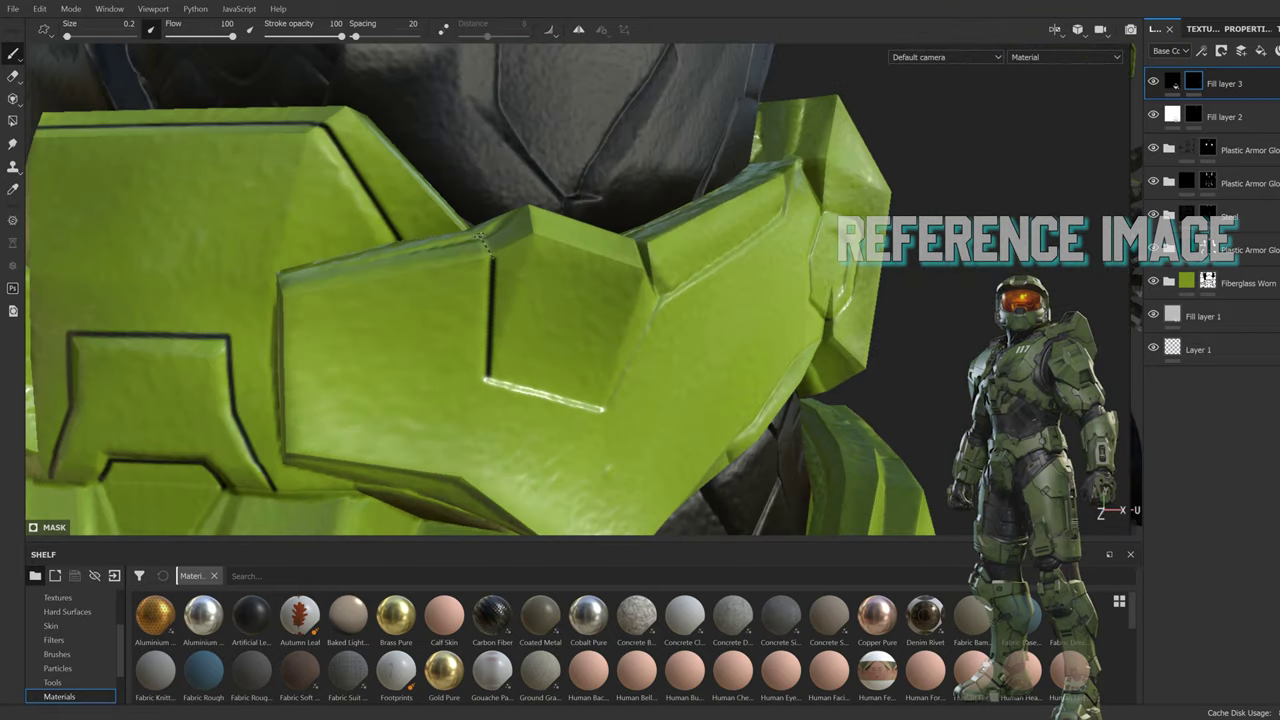
scroll(601, 407, "down", 3)
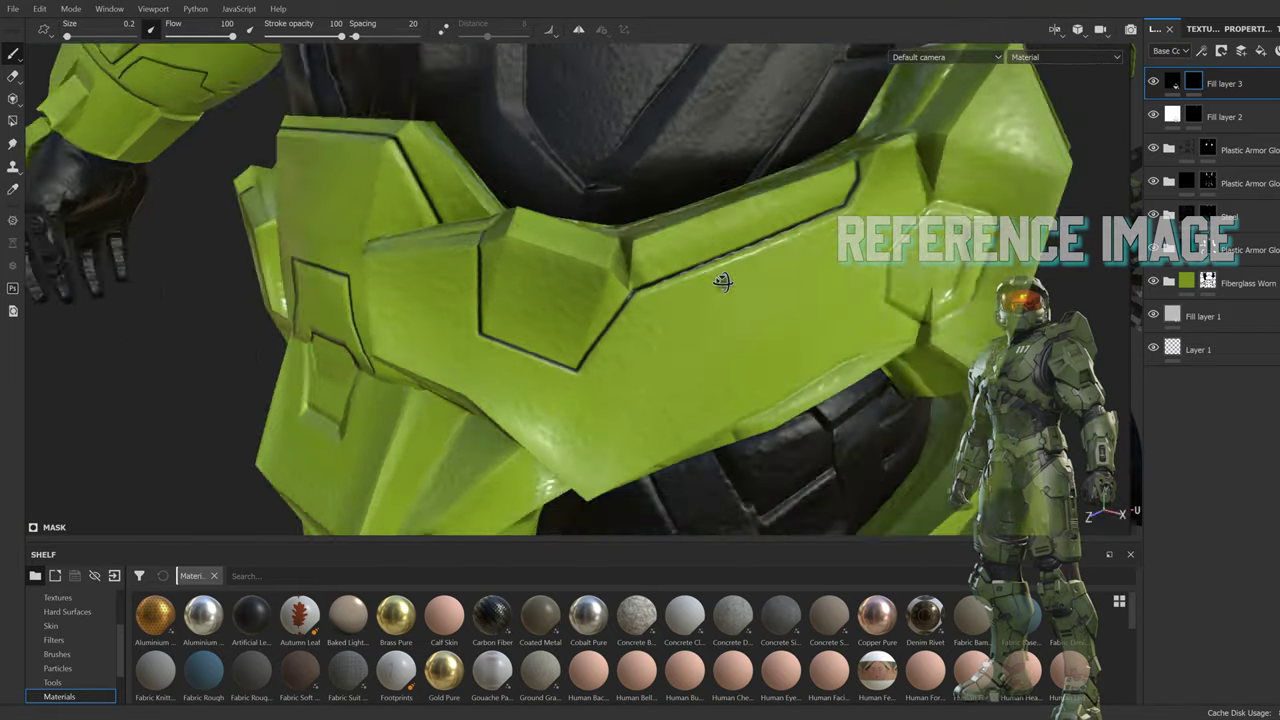
mouse_move(723, 280)
left_mouse_down("alt")
mouse_move(517, 301)
mouse_move(558, 390)
left_mouse_up("alt")
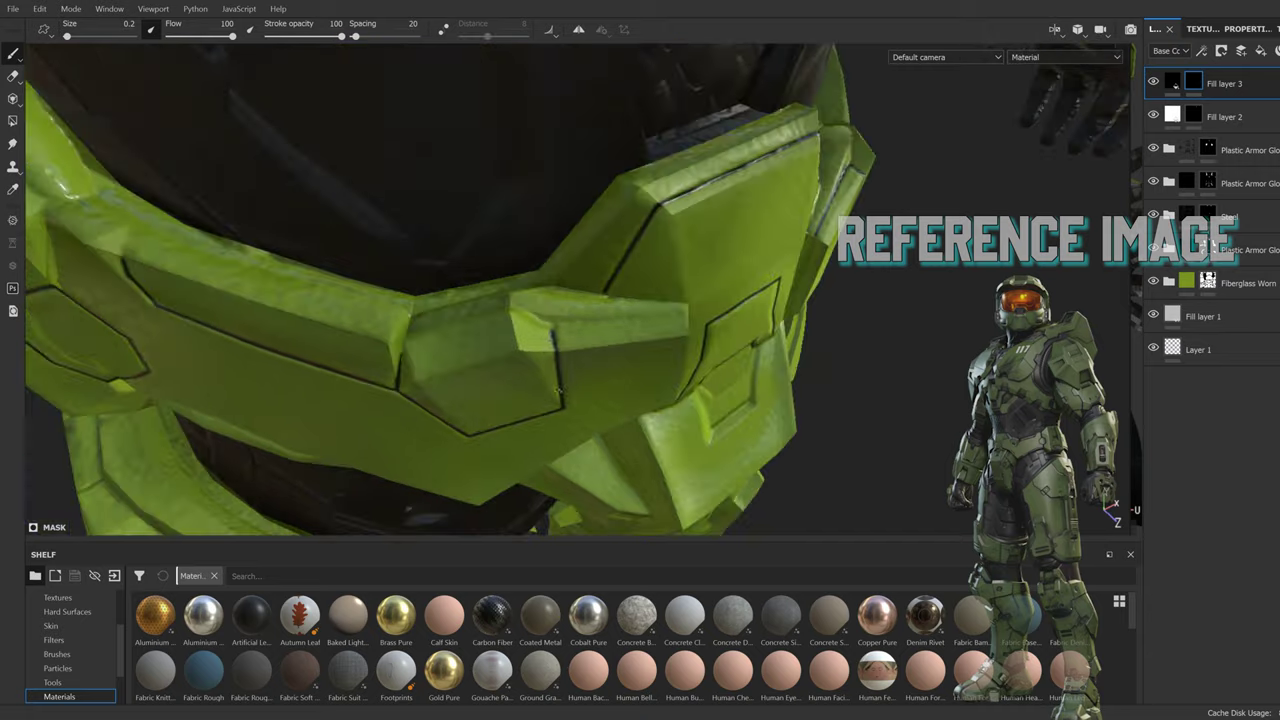
left_click_drag(548, 330, 691, 253, "alt")
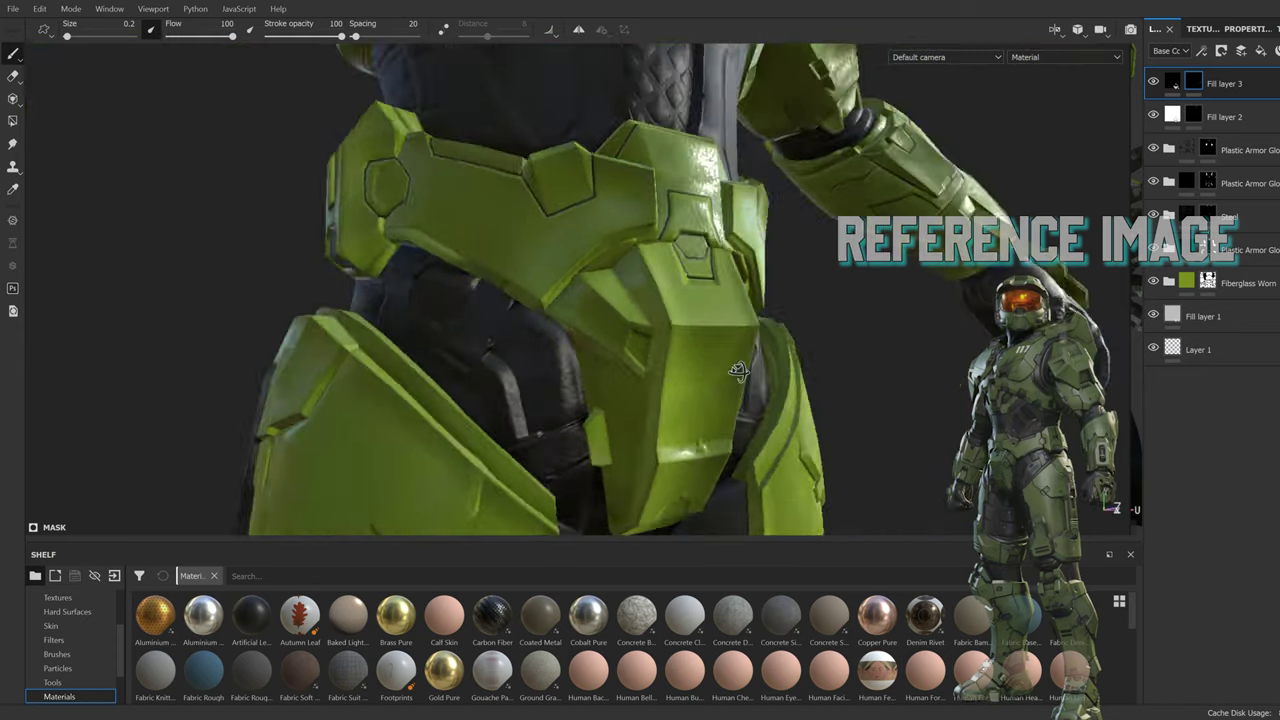
Step: Draw a dark square outline on a green armour plate
left_click_drag(695, 388, 633, 376, "alt")
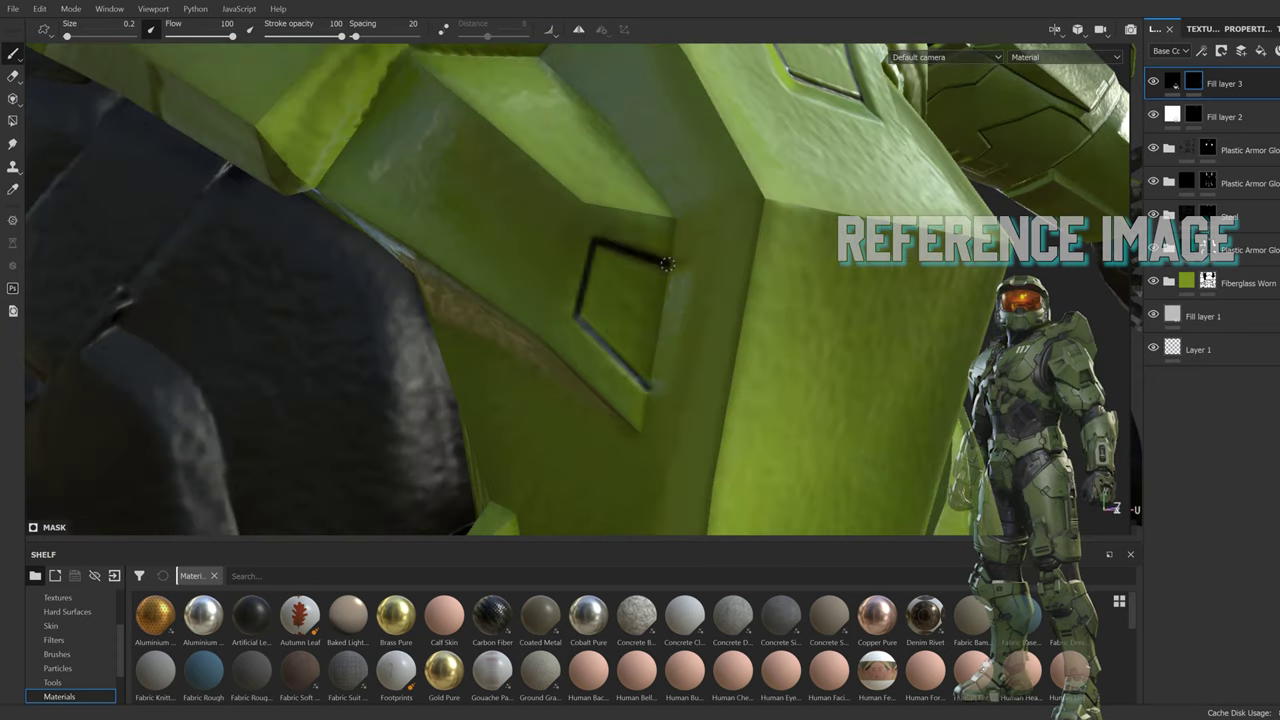
left_click_drag(667, 264, 517, 316, "alt")
left_click(530, 432, "shift")
mouse_move(530, 432)
left_mouse_down("alt")
mouse_move(511, 329)
mouse_move(384, 346)
left_mouse_up("alt")
left_click(515, 330, "shift")
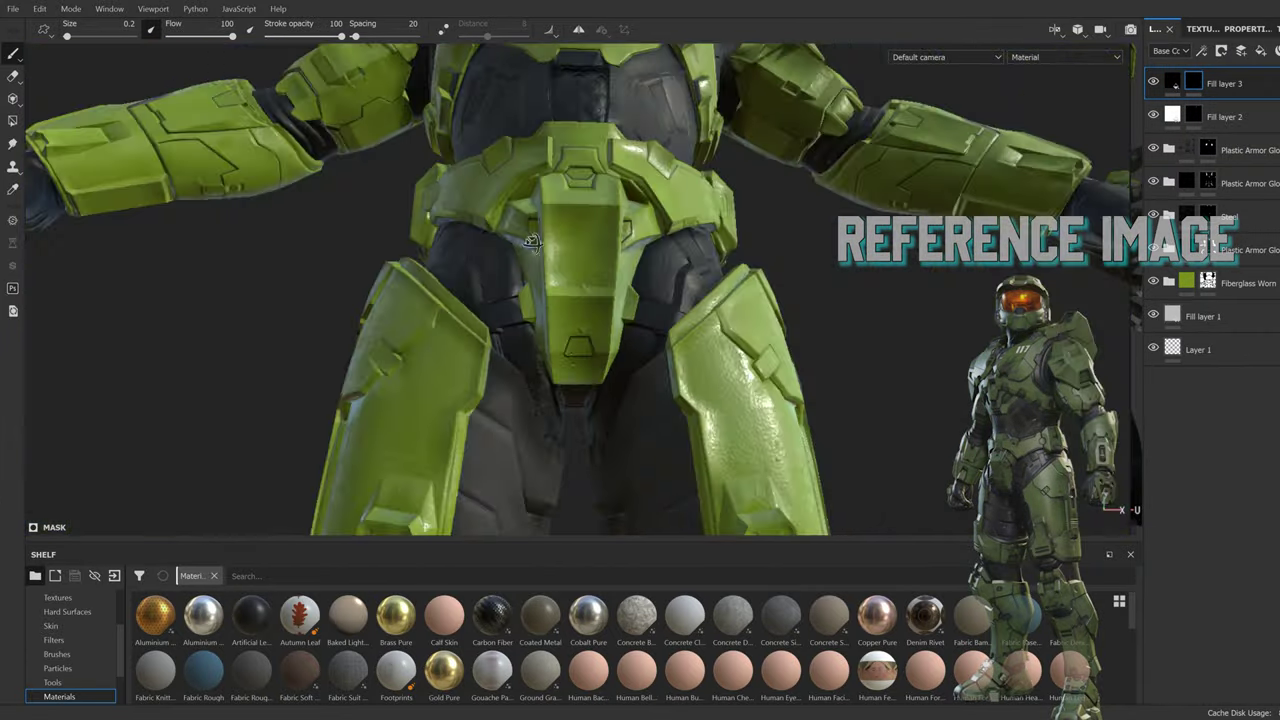
left_click_drag(658, 330, 652, 250, "alt")
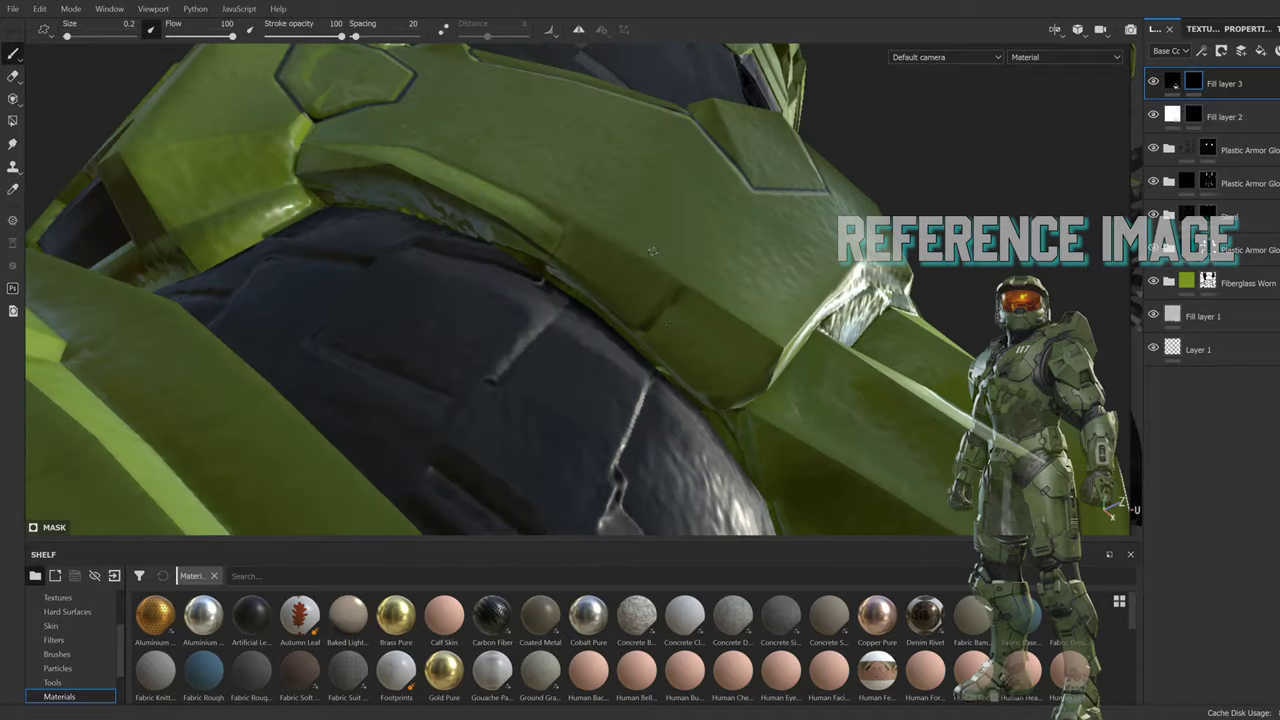
left_click_drag(575, 337, 620, 333, "alt")
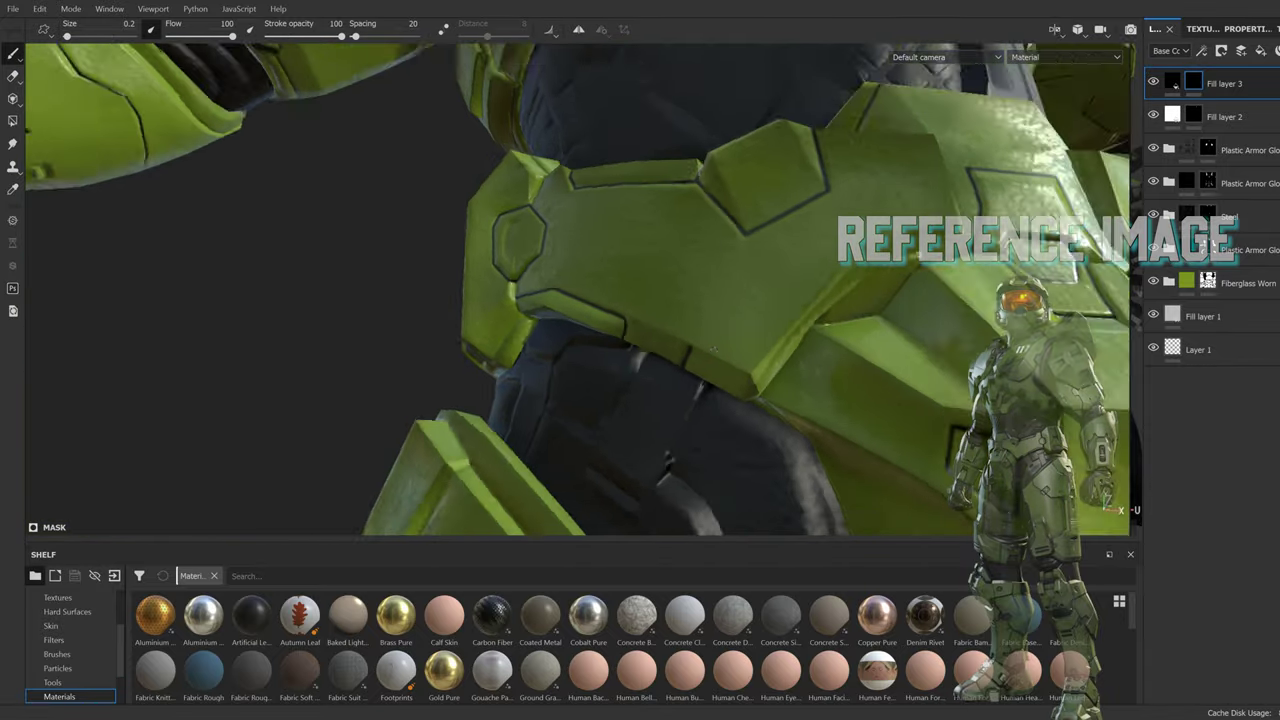
left_click_drag(310, 90, 640, 300, "alt")
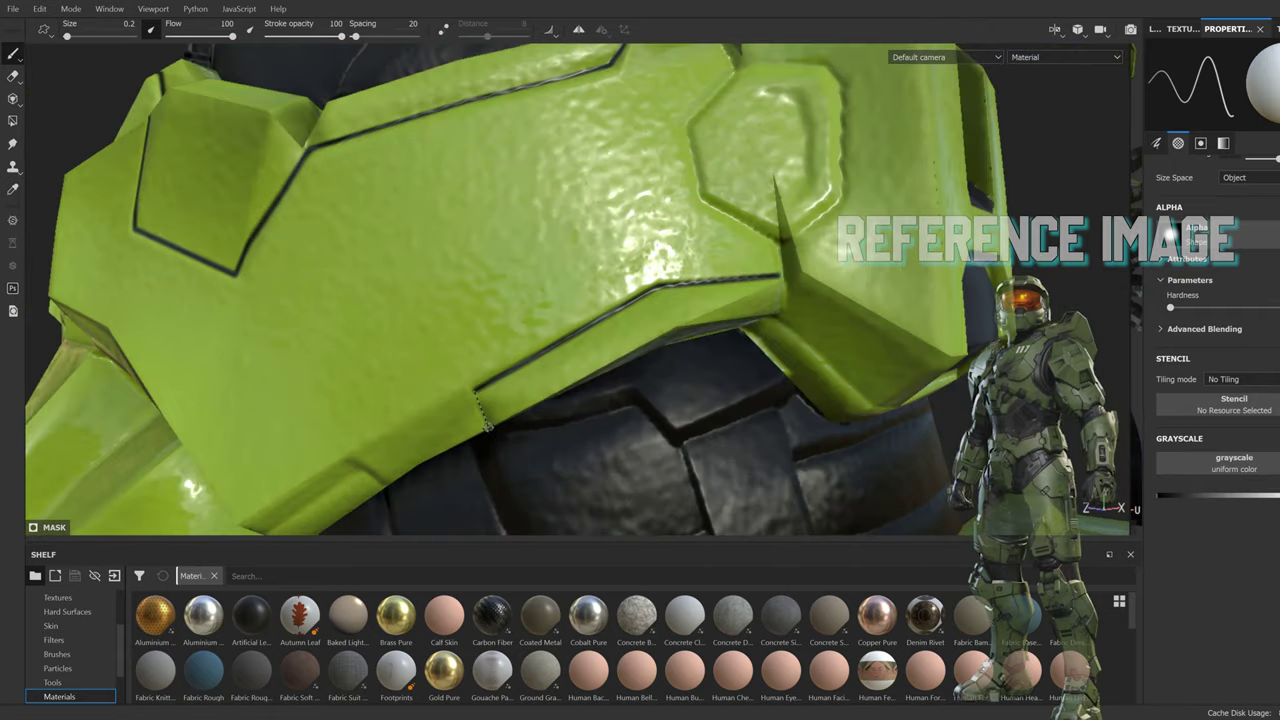
Step: Trace dark seam lines around the hexagonal belt plate, then show the layer stack
left_click_drag(487, 425, 636, 310, "alt")
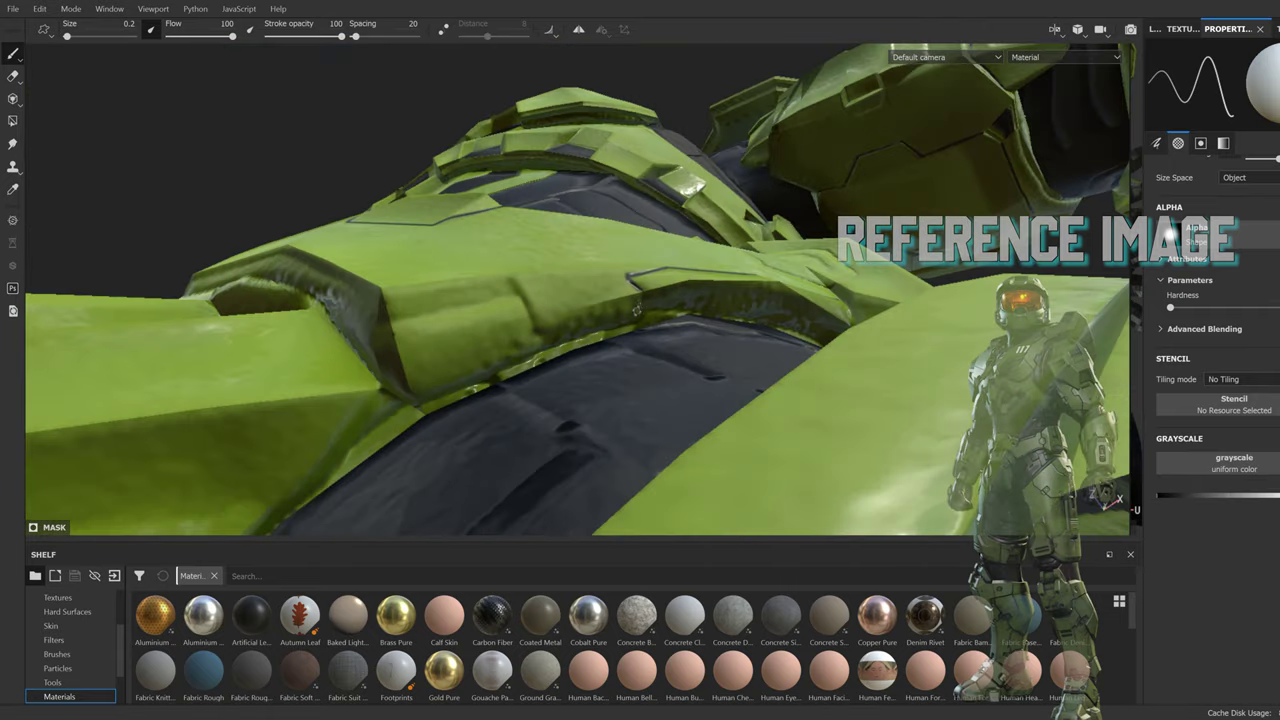
left_click_drag(390, 320, 612, 335, "alt")
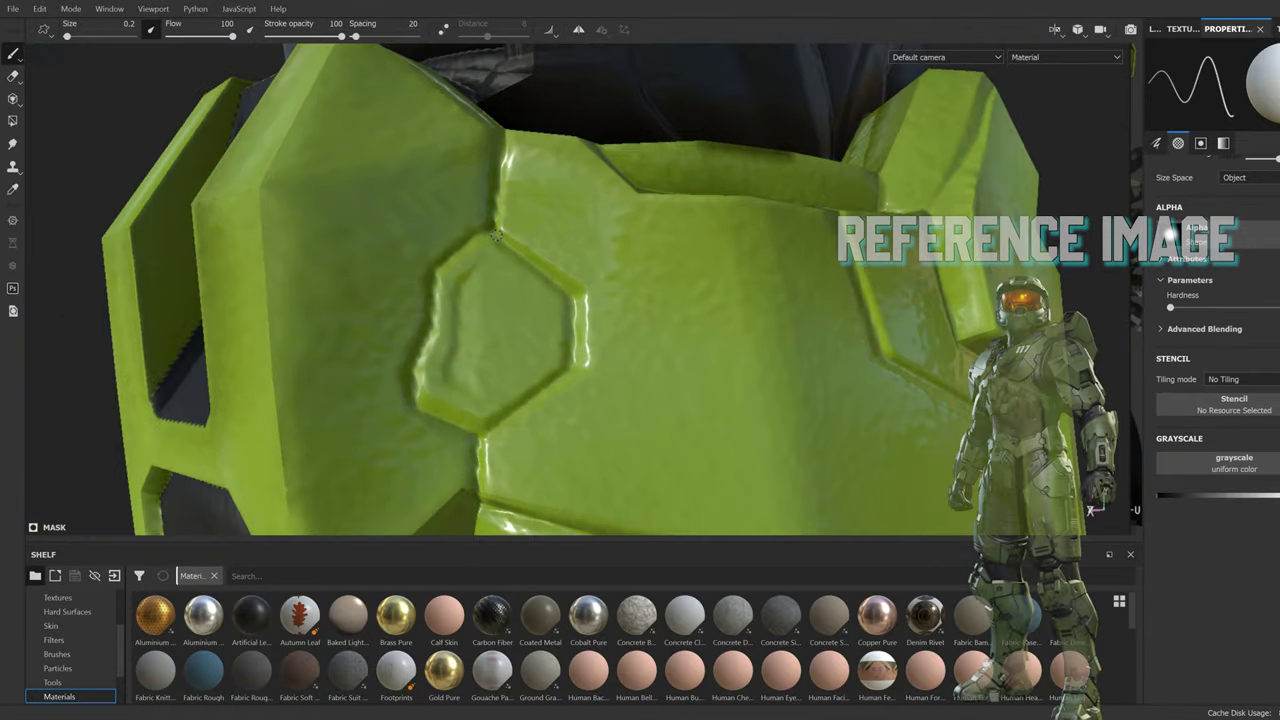
left_click(482, 232, "shift")
left_click(500, 132, "shift")
left_click_drag(475, 268, 441, 365)
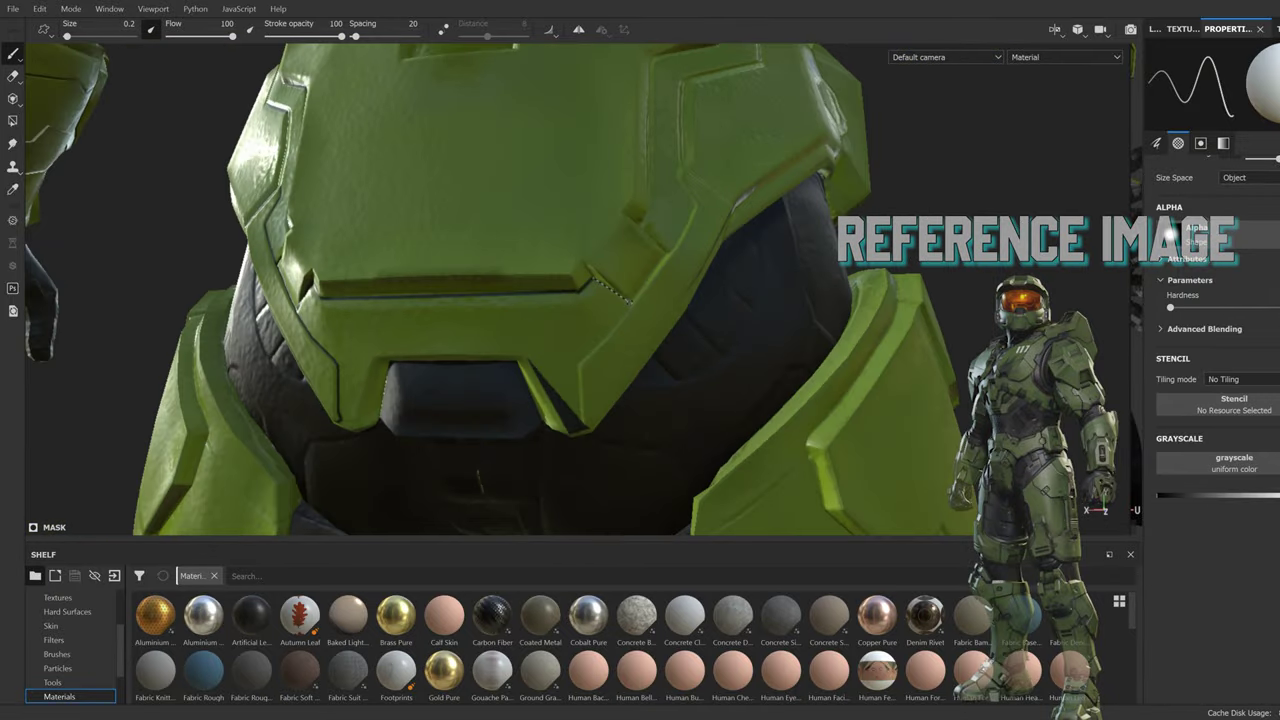
left_click_drag(420, 360, 396, 375, "alt")
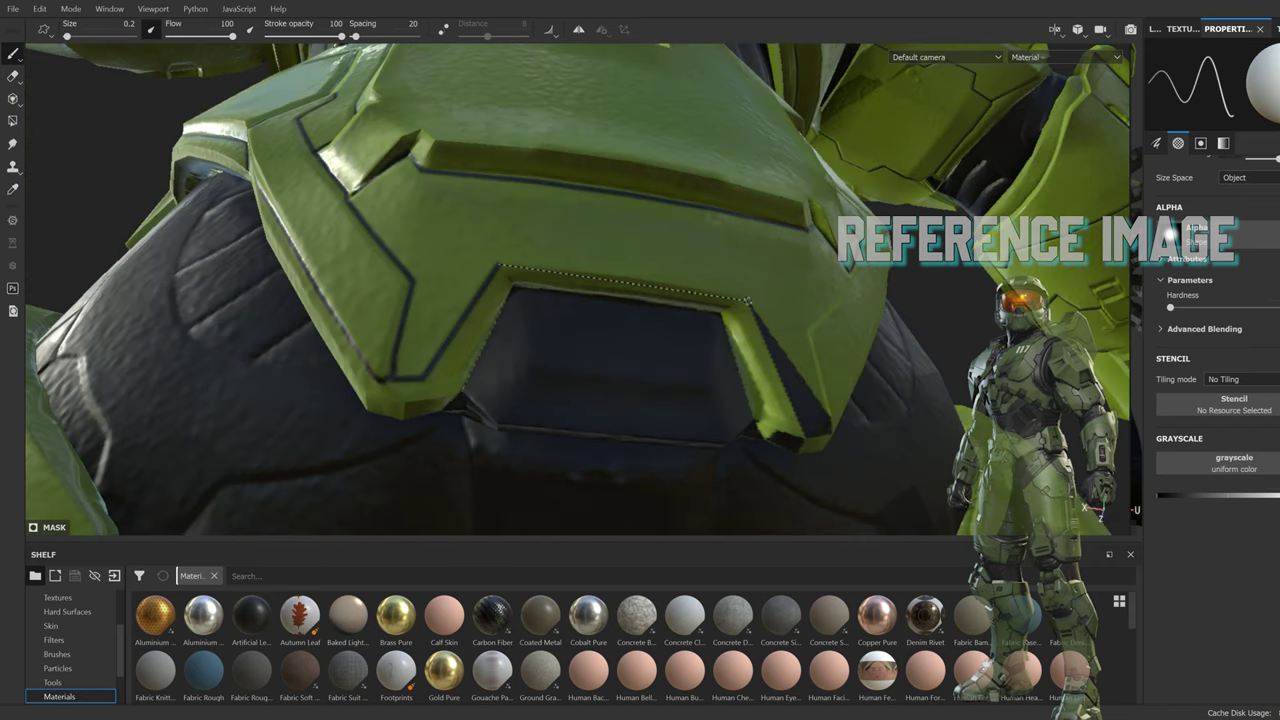
left_click(1158, 29)
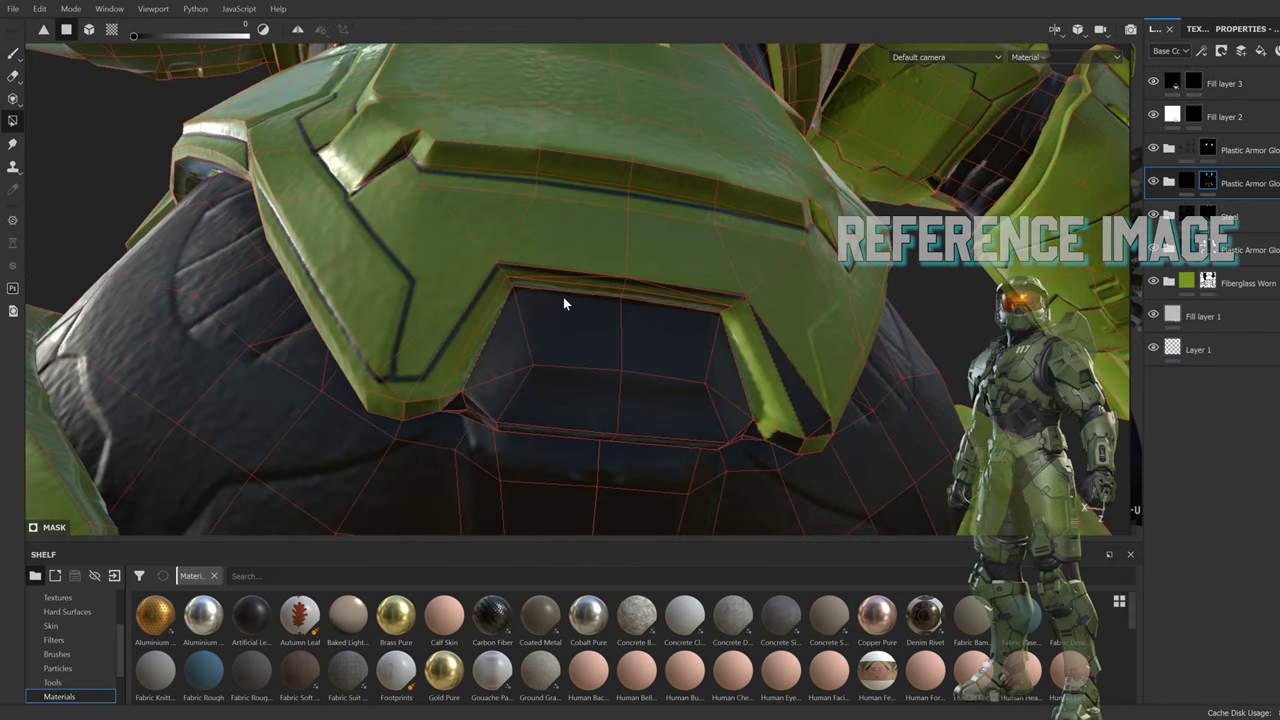
left_click_drag(563, 300, 410, 460, "alt")
scroll(577, 290, "up", 2)
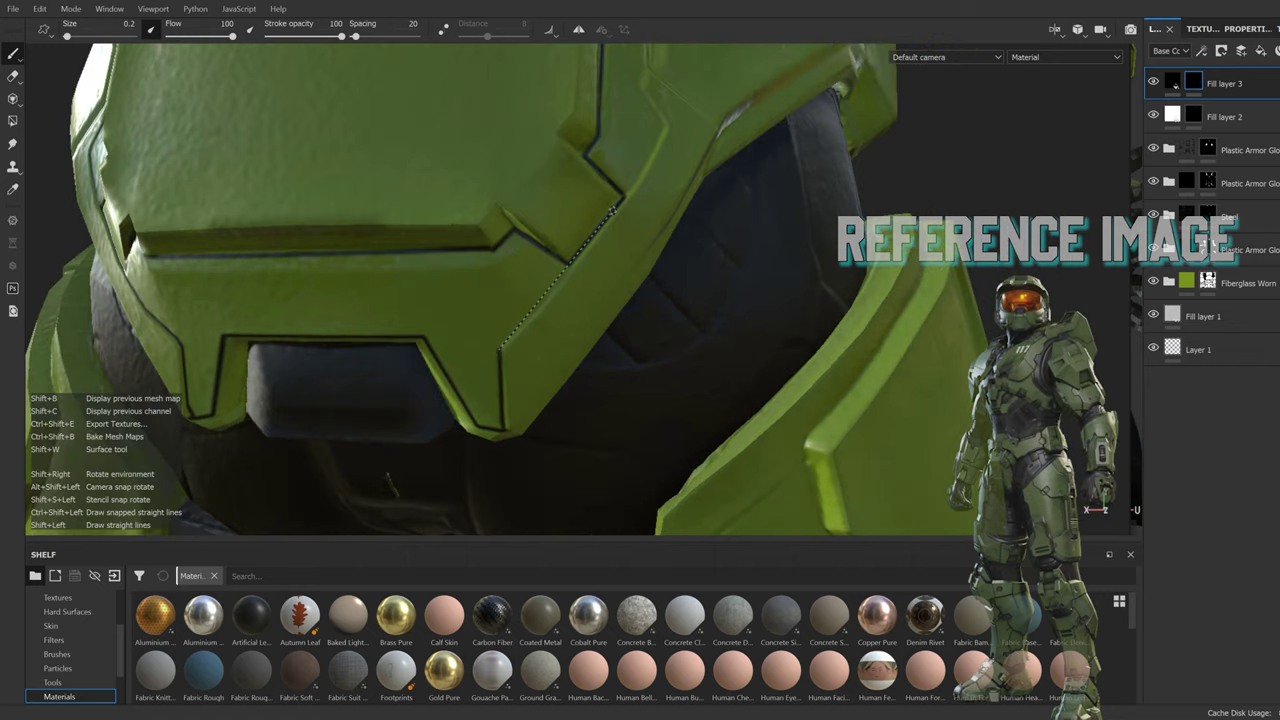
scroll(577, 290, "up", 2)
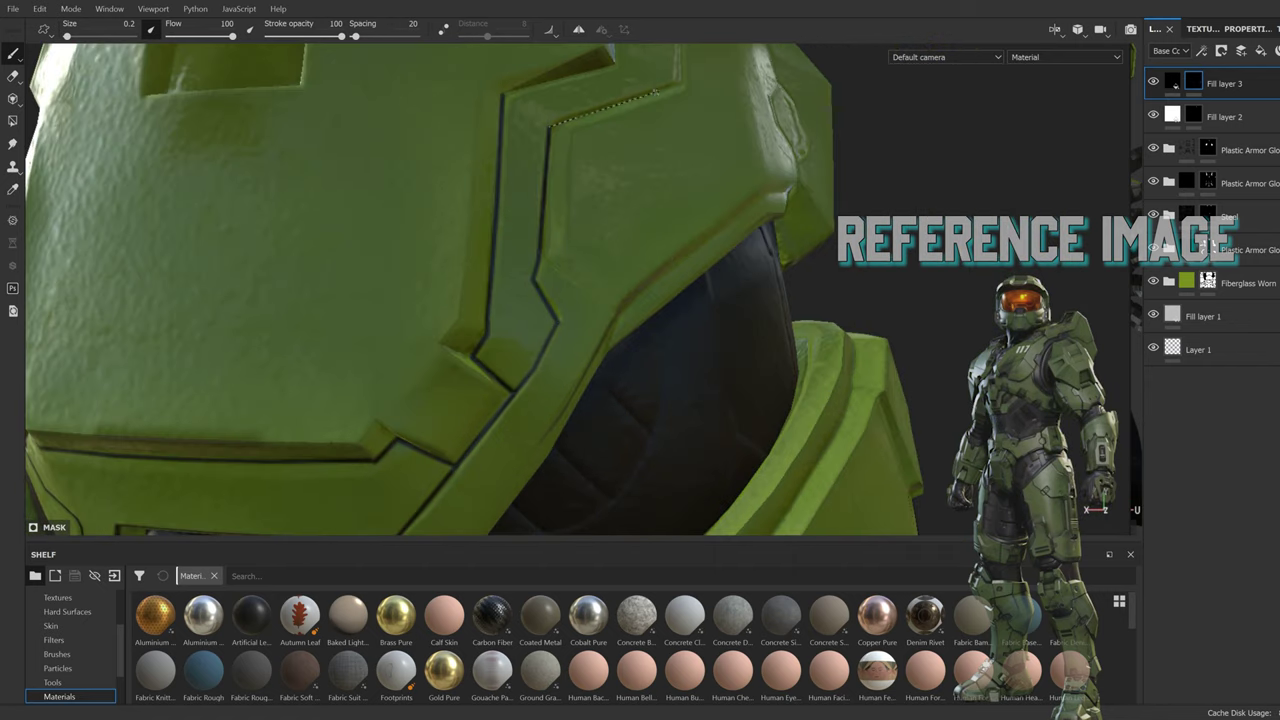
scroll(563, 276, "down", 2)
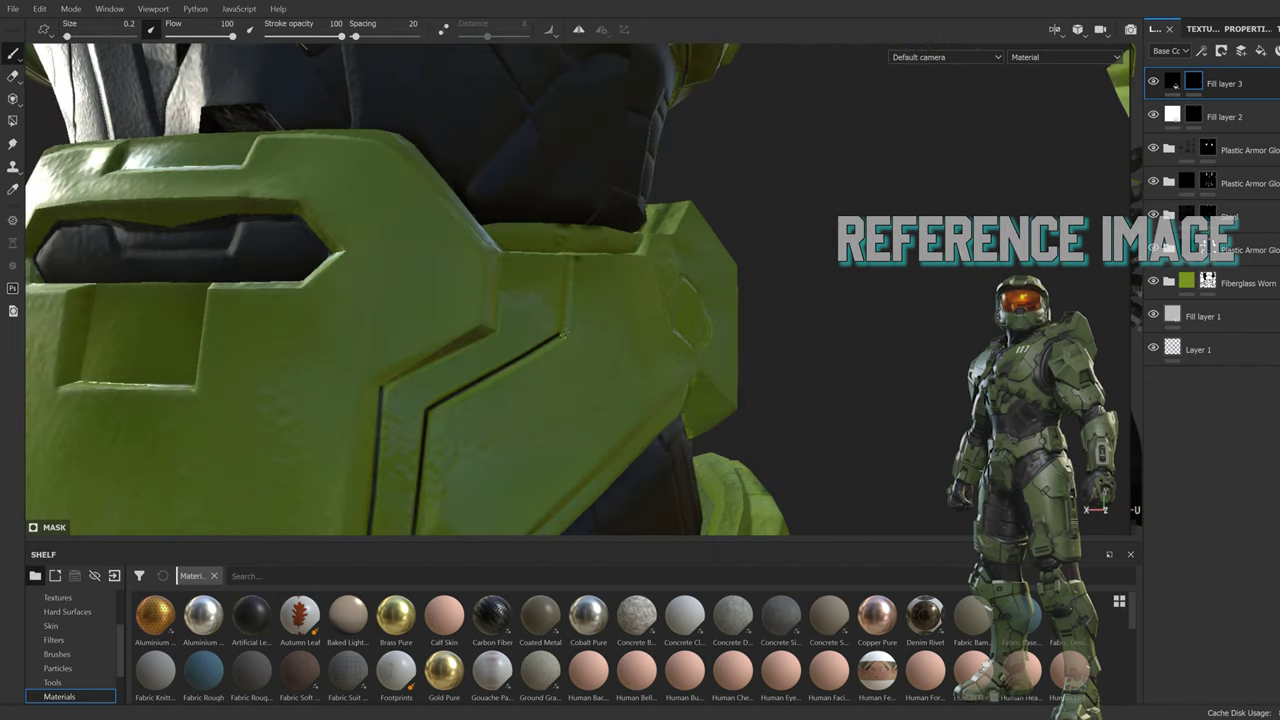
scroll(560, 330, "down", 2)
scroll(560, 330, "down", 2)
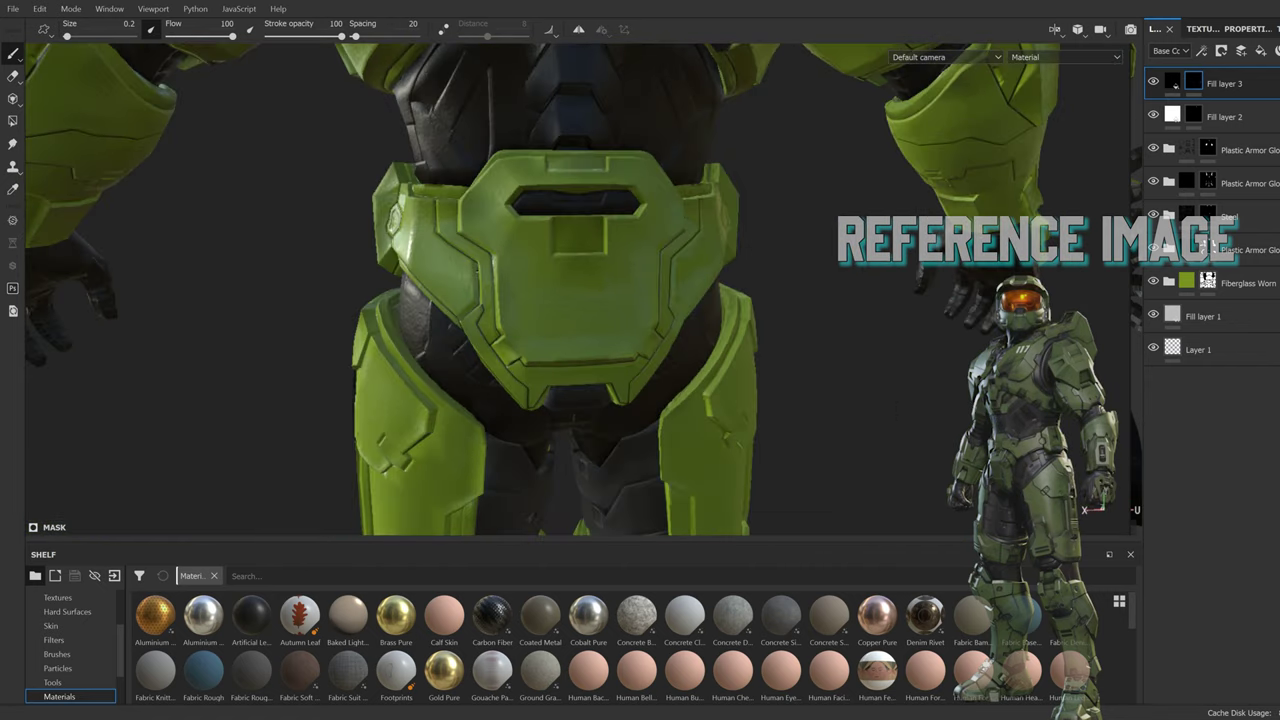
scroll(536, 191, "up", 3)
scroll(636, 330, "down", 3)
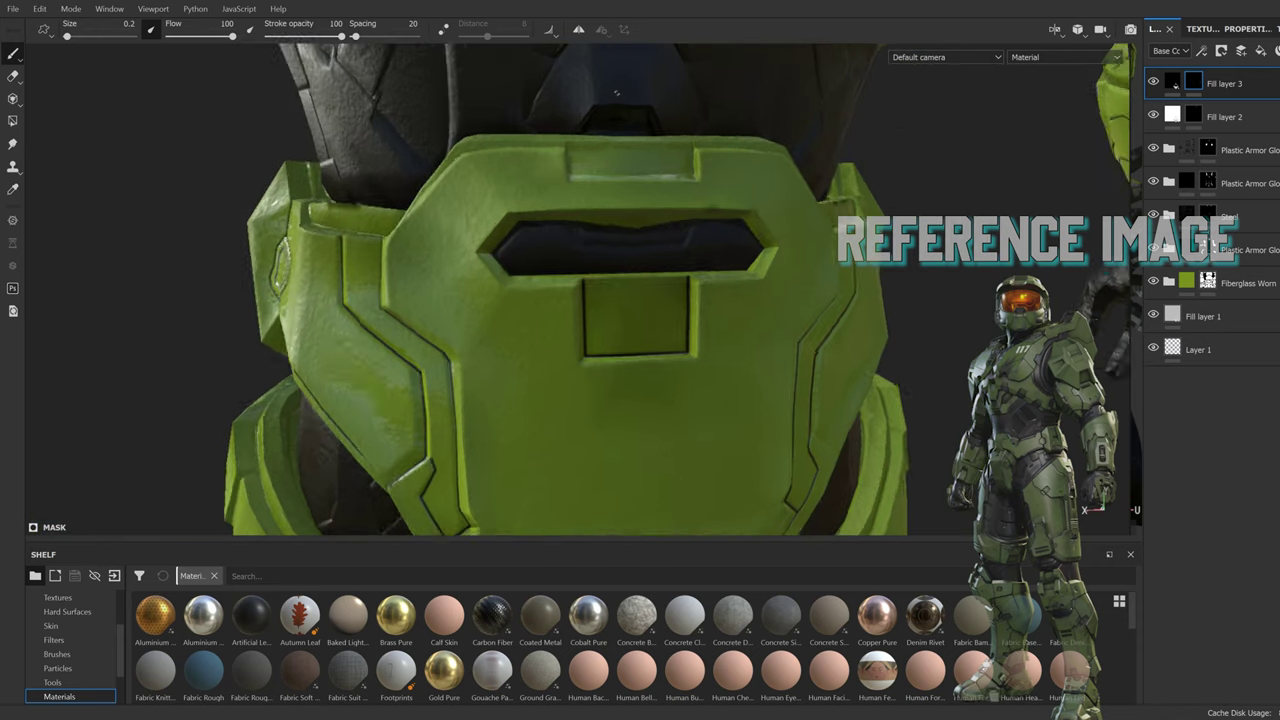
left_click_drag(636, 330, 521, 206, "alt")
scroll(521, 206, "down", 5)
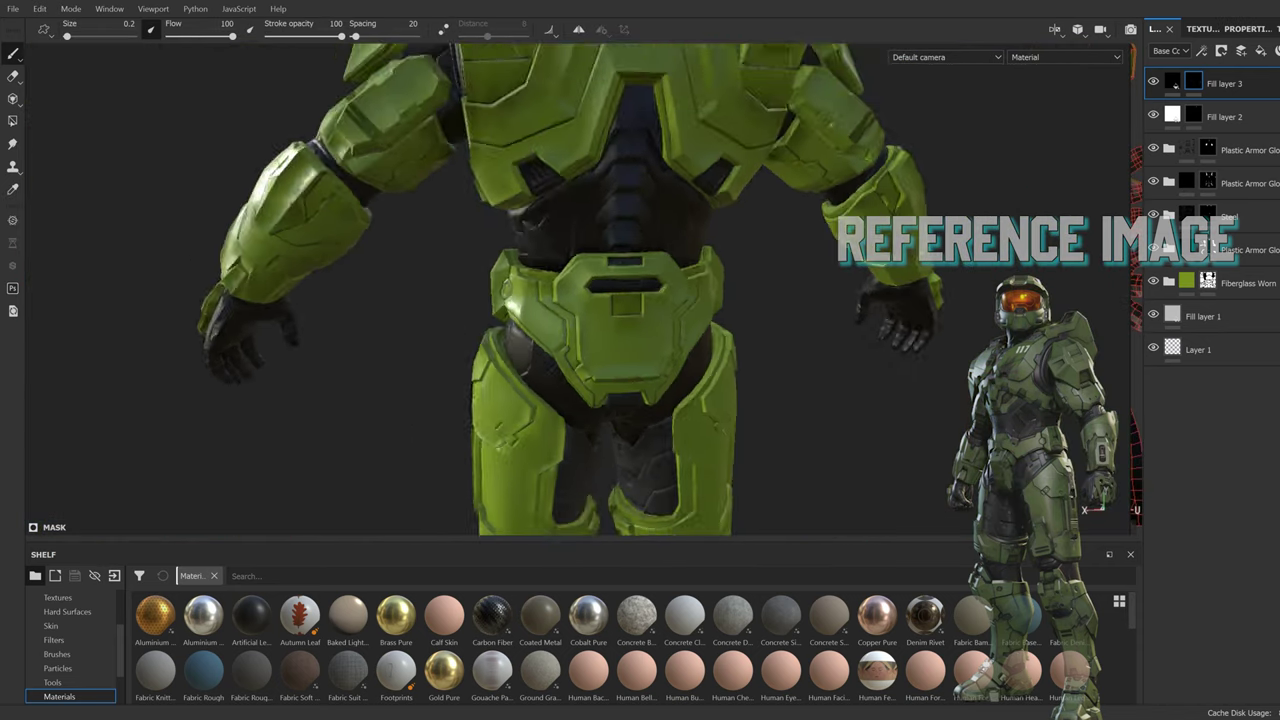
scroll(490, 443, "up", 5)
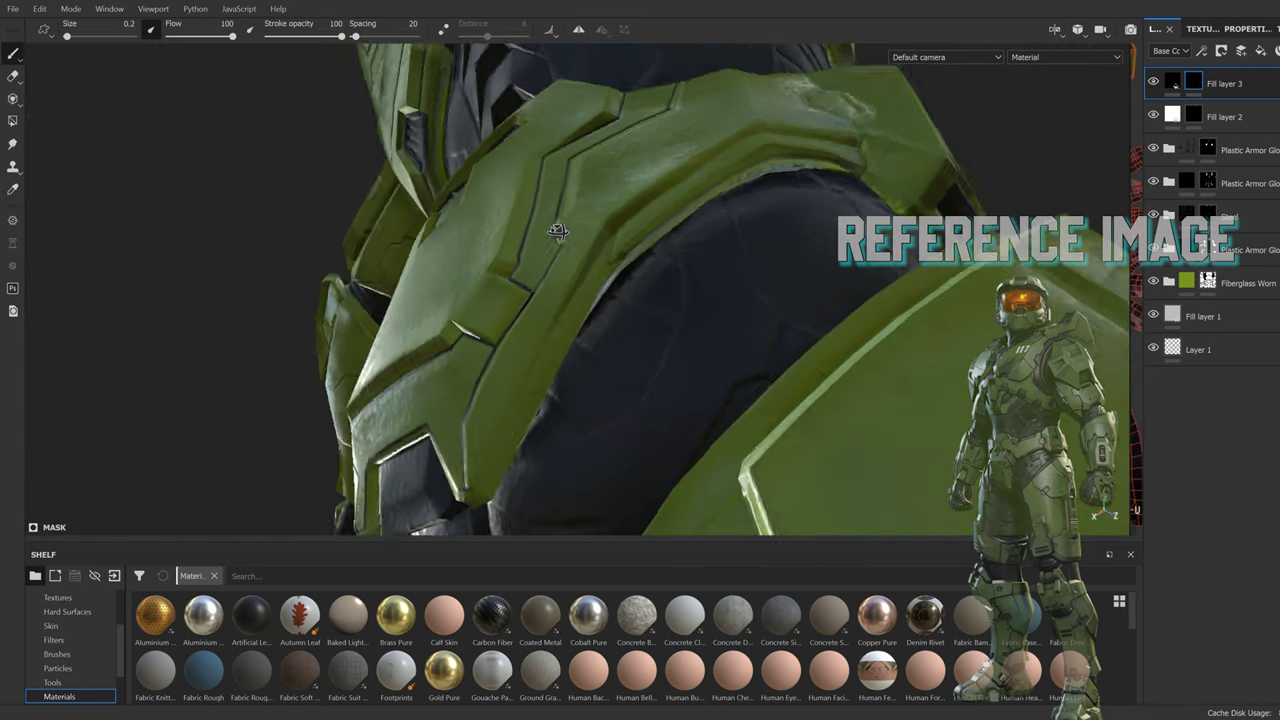
left_click_drag(520, 400, 490, 443, "alt")
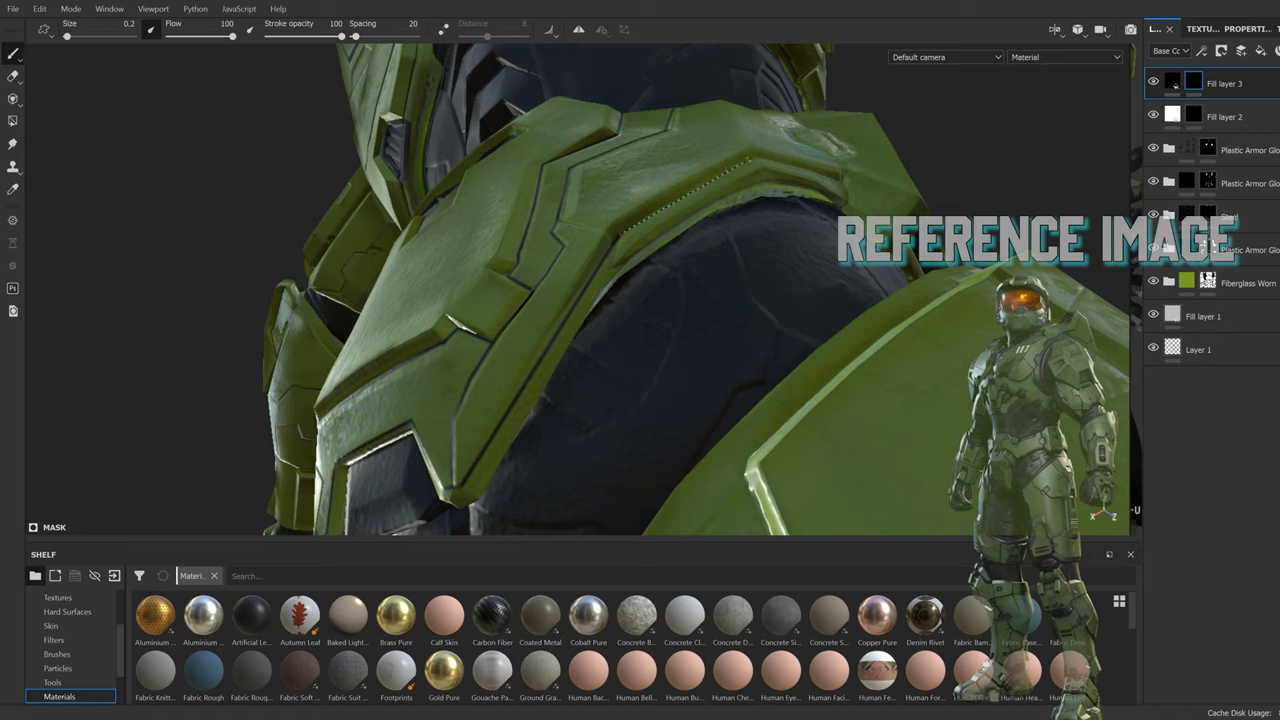
left_click_drag(840, 184, 466, 380, "alt")
scroll(629, 300, "up", 3)
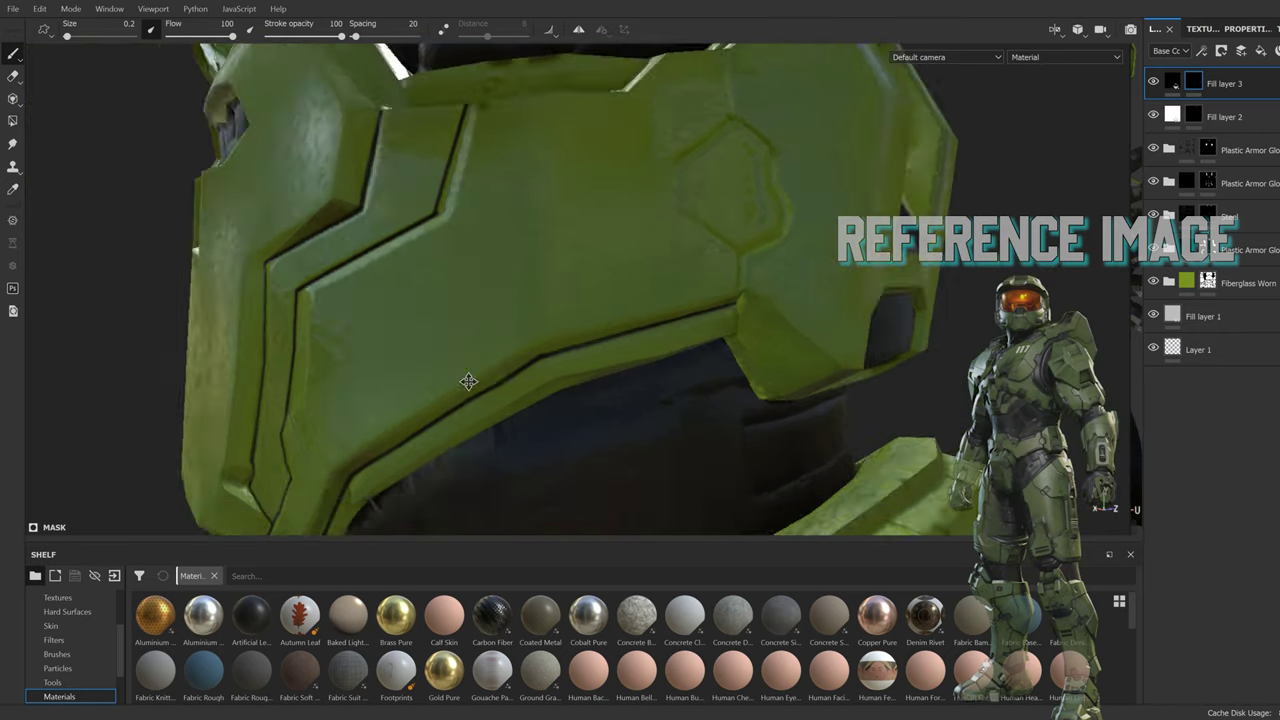
scroll(466, 380, "up", 3)
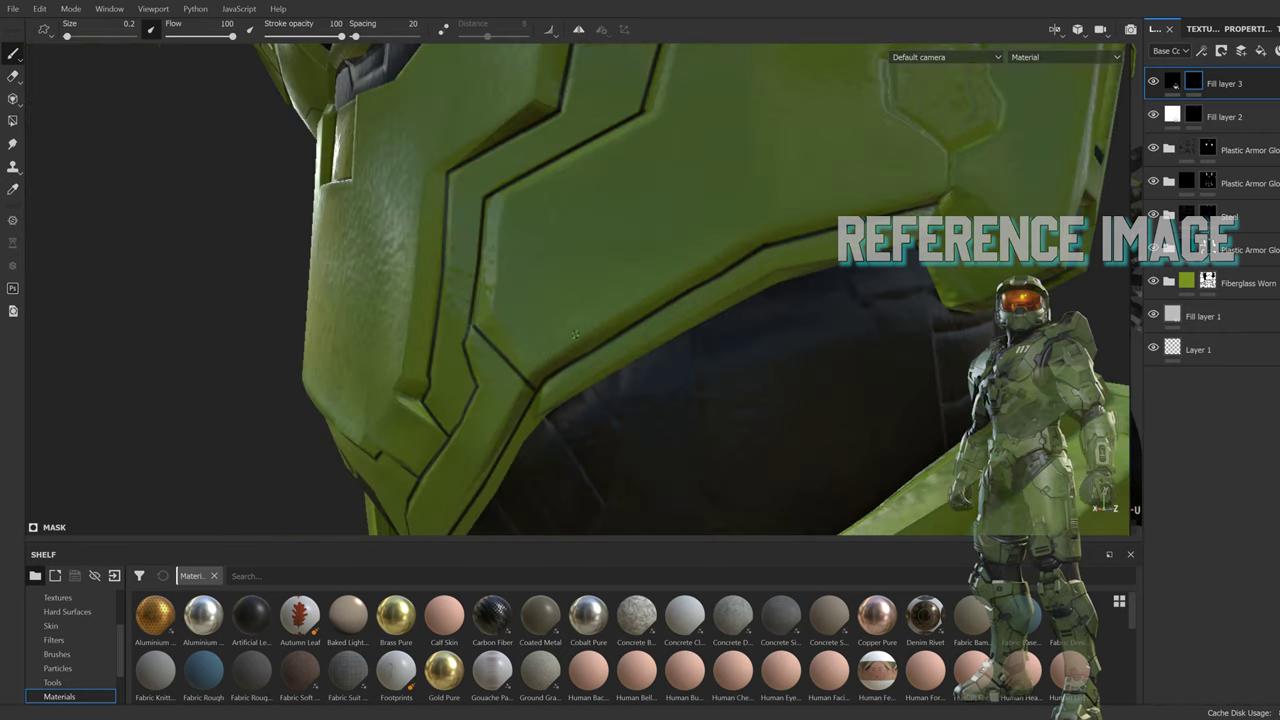
left_click_drag(575, 335, 665, 310, "alt")
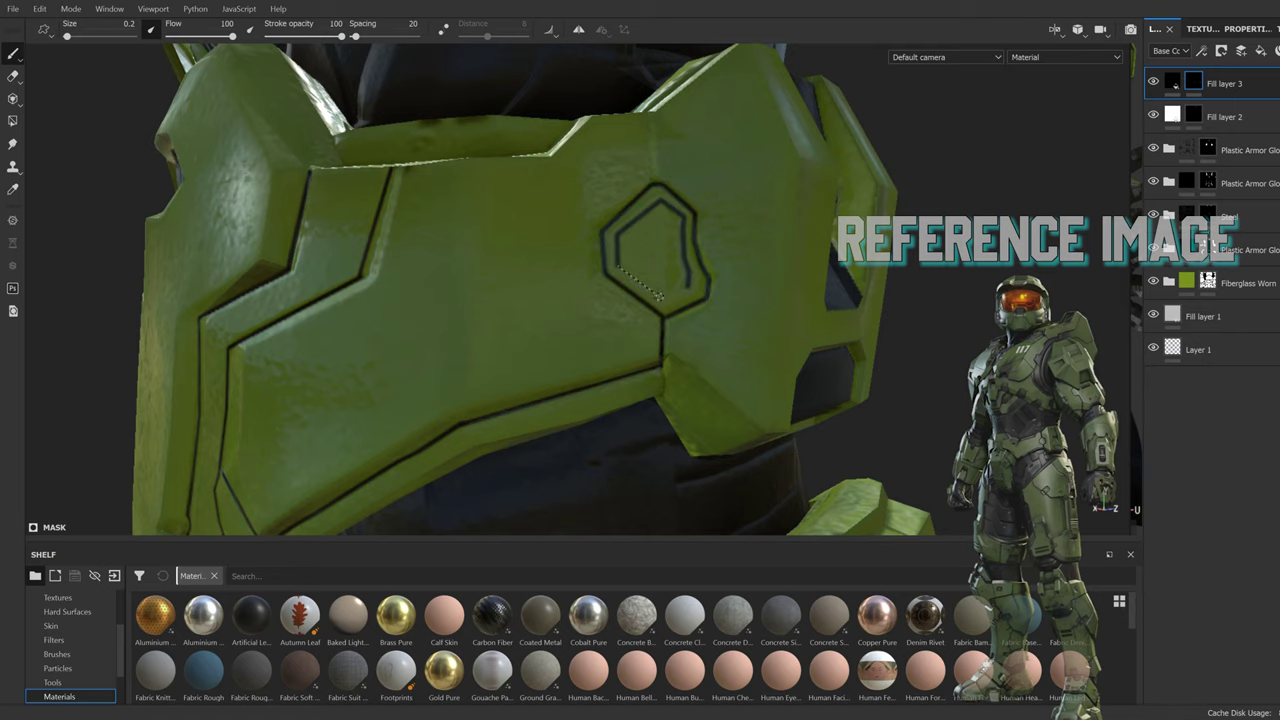
mouse_move(652, 184)
left_mouse_down("alt")
mouse_move(517, 380)
mouse_move(770, 208)
left_mouse_up("alt")
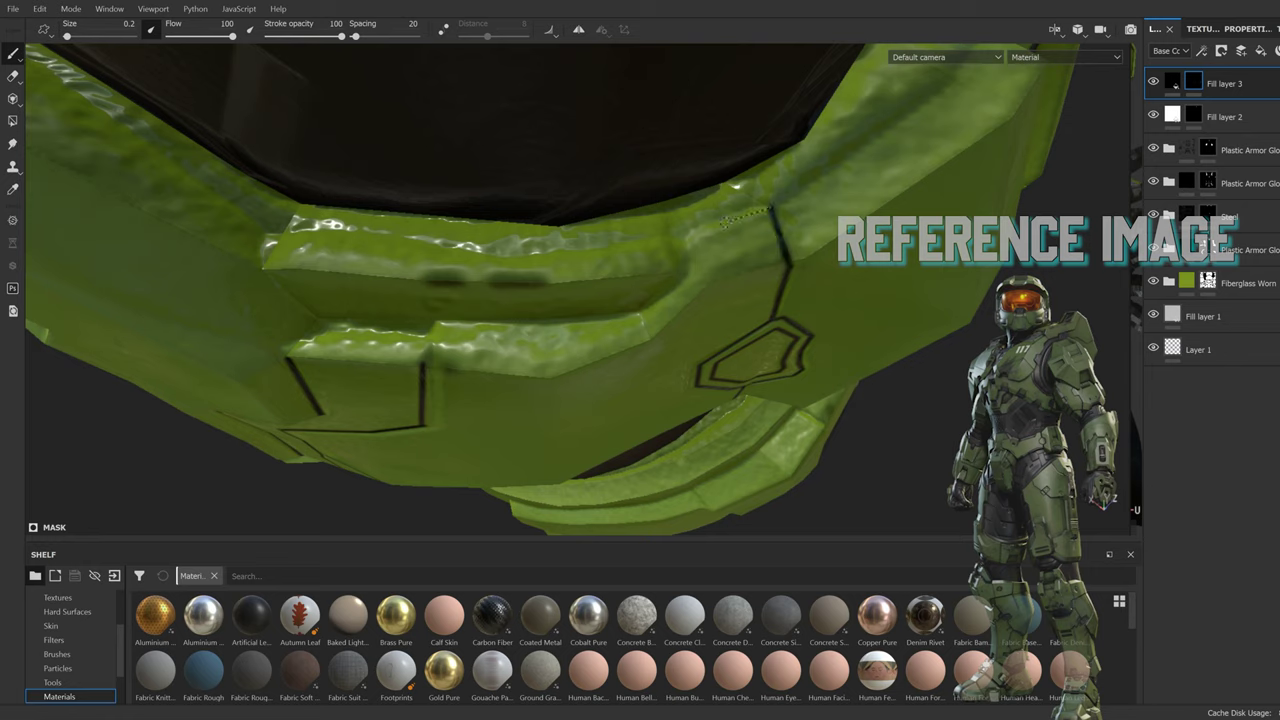
mouse_move(581, 268)
left_mouse_down("alt")
mouse_move(569, 350)
mouse_move(749, 302)
left_mouse_up("alt")
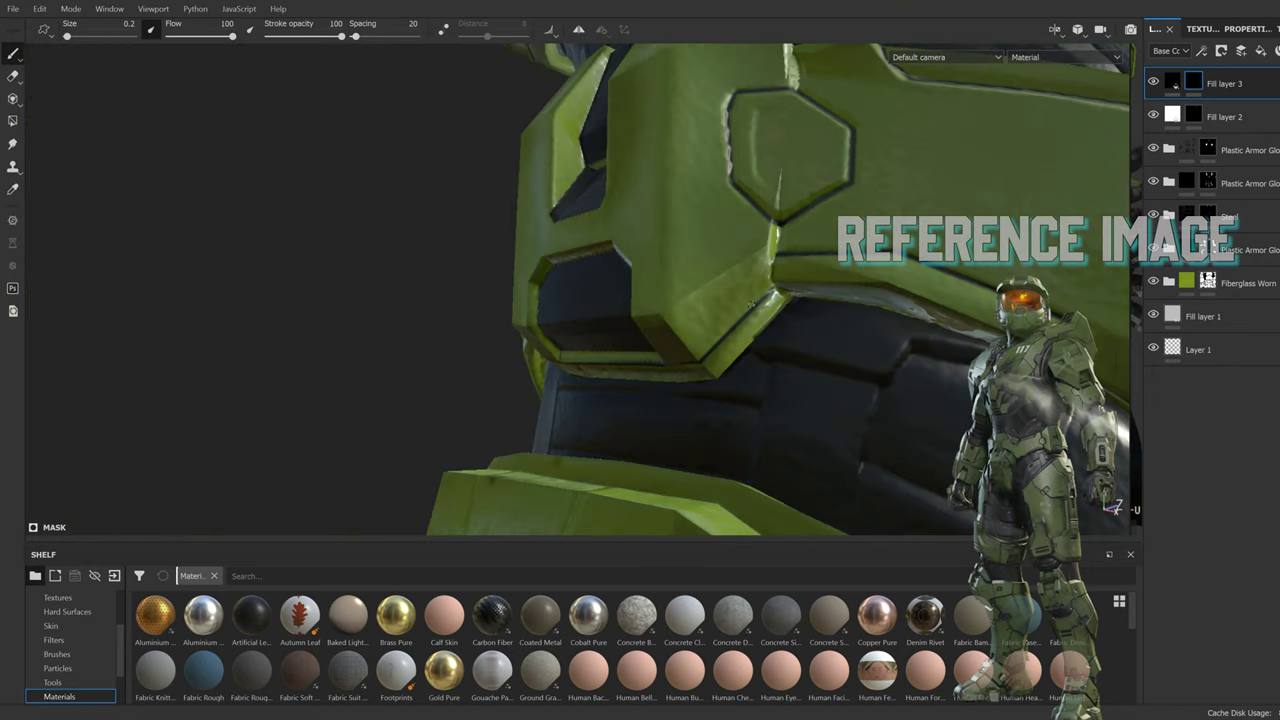
left_click_drag(773, 127, 760, 170, "alt")
Step: Orbit and zoom around the green thigh plate to inspect its side, top edge and dark slot
scroll(760, 180, "down", 5)
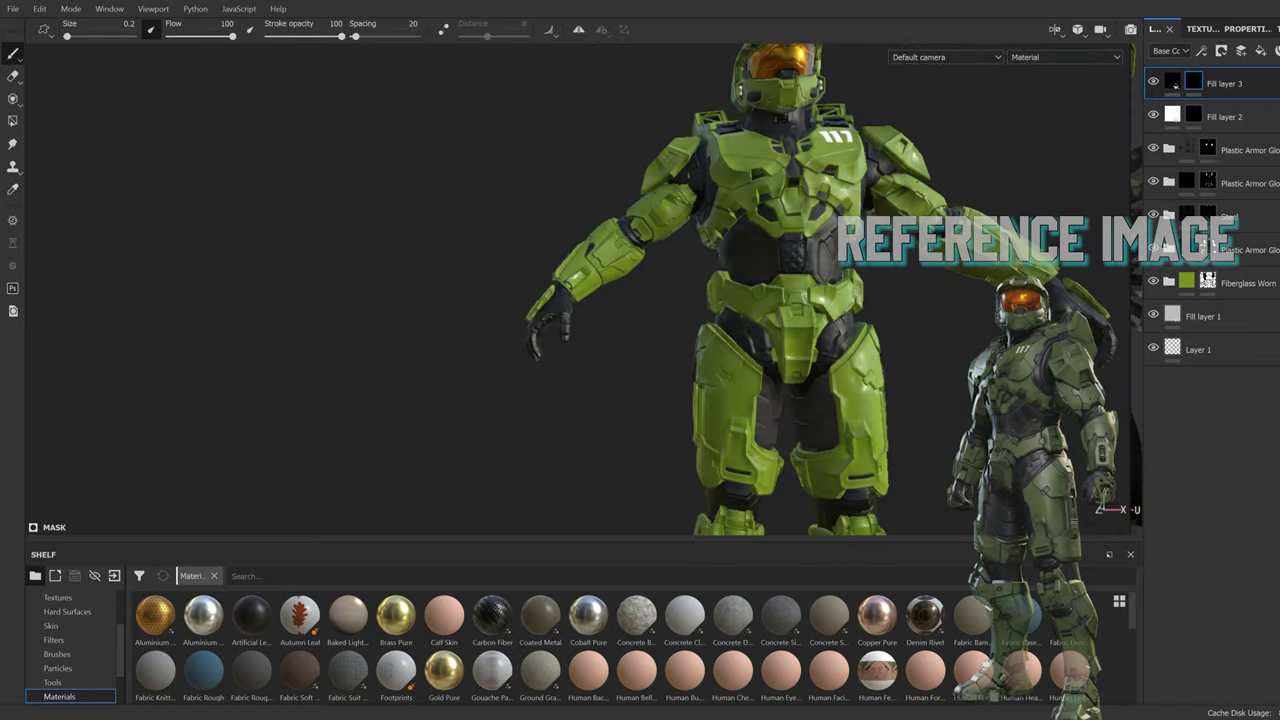
scroll(754, 194, "up", 3)
scroll(730, 215, "up", 3)
scroll(700, 240, "up", 3)
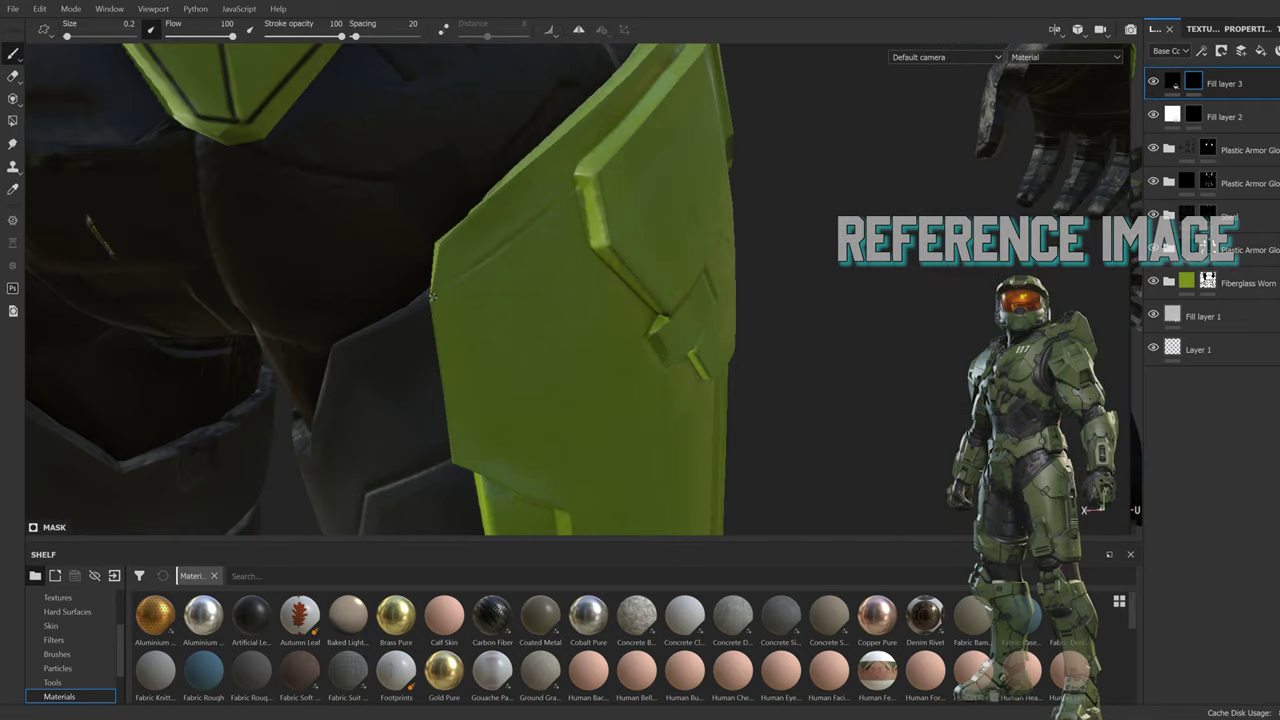
scroll(676, 261, "up", 3)
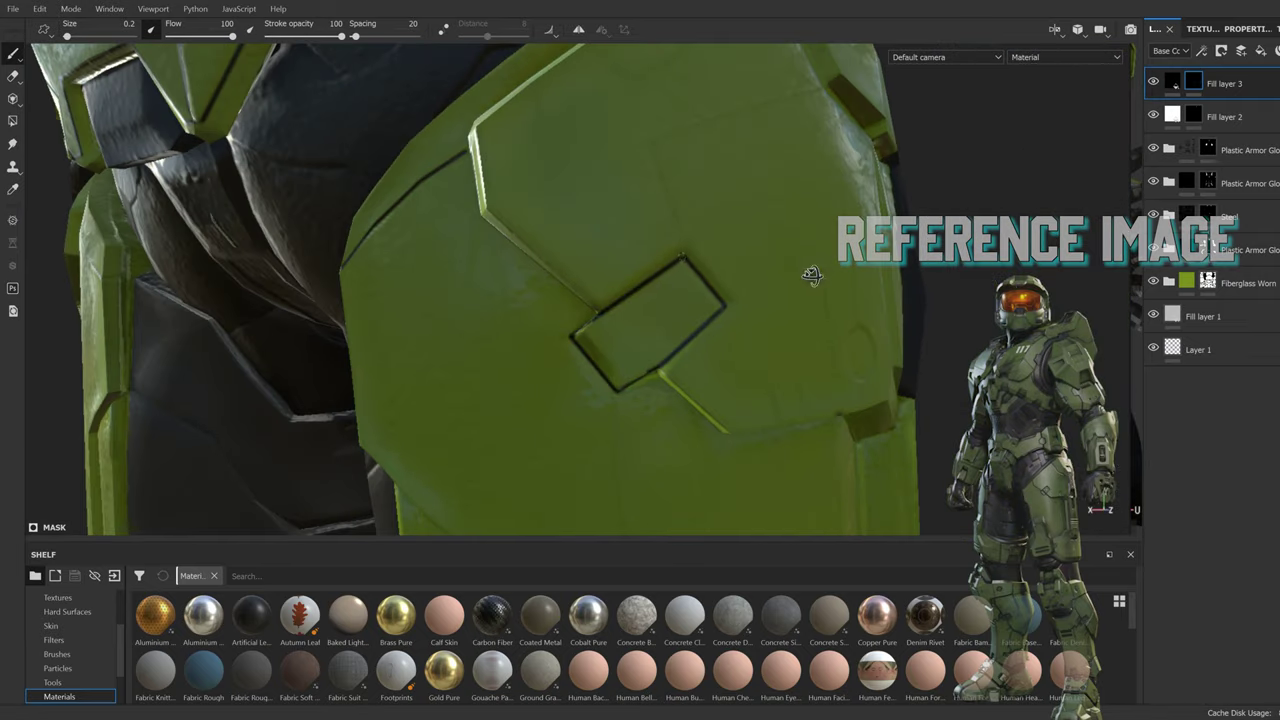
left_click_drag(811, 276, 493, 340, "alt")
mouse_move(756, 197)
left_mouse_down("alt")
mouse_move(749, 371)
mouse_move(700, 300)
left_mouse_up("alt")
scroll(638, 230, "up", 5)
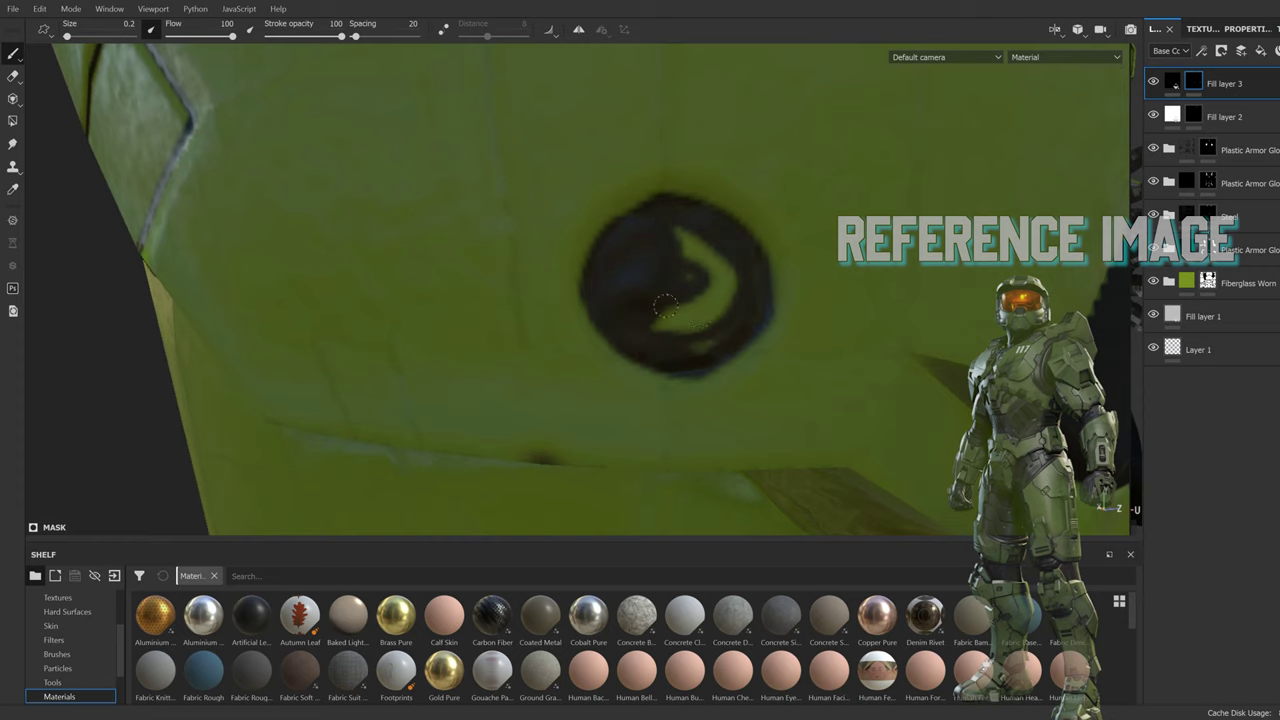
scroll(728, 307, "down", 5)
left_click_drag(728, 307, 700, 300, "alt")
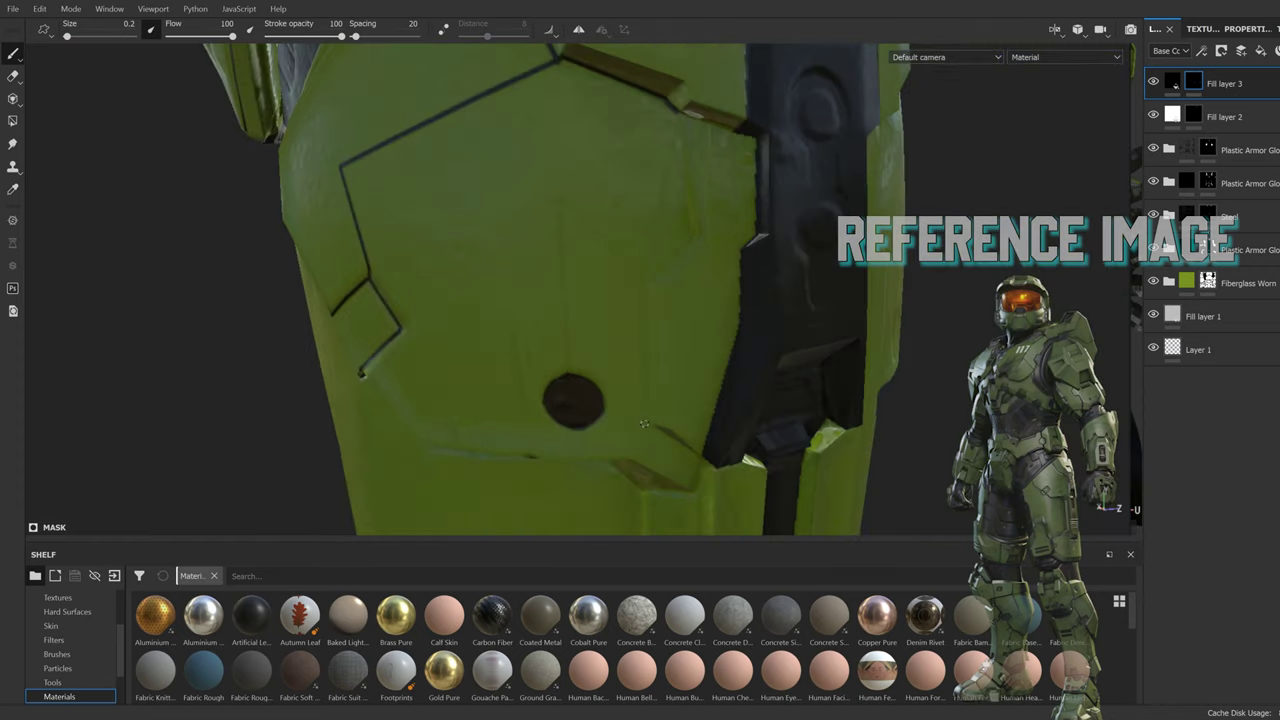
scroll(677, 113, "down", 4)
left_click_drag(677, 113, 749, 337, "alt")
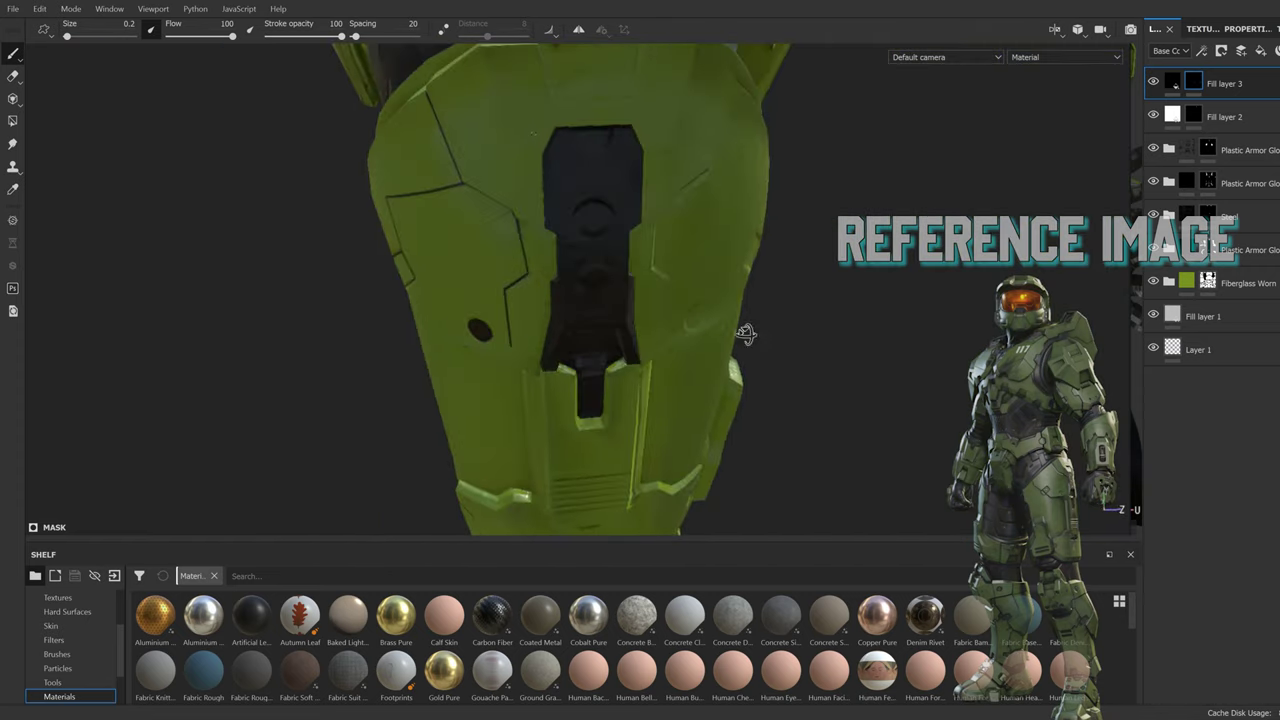
scroll(566, 262, "up", 4)
left_click_drag(783, 291, 552, 212, "alt")
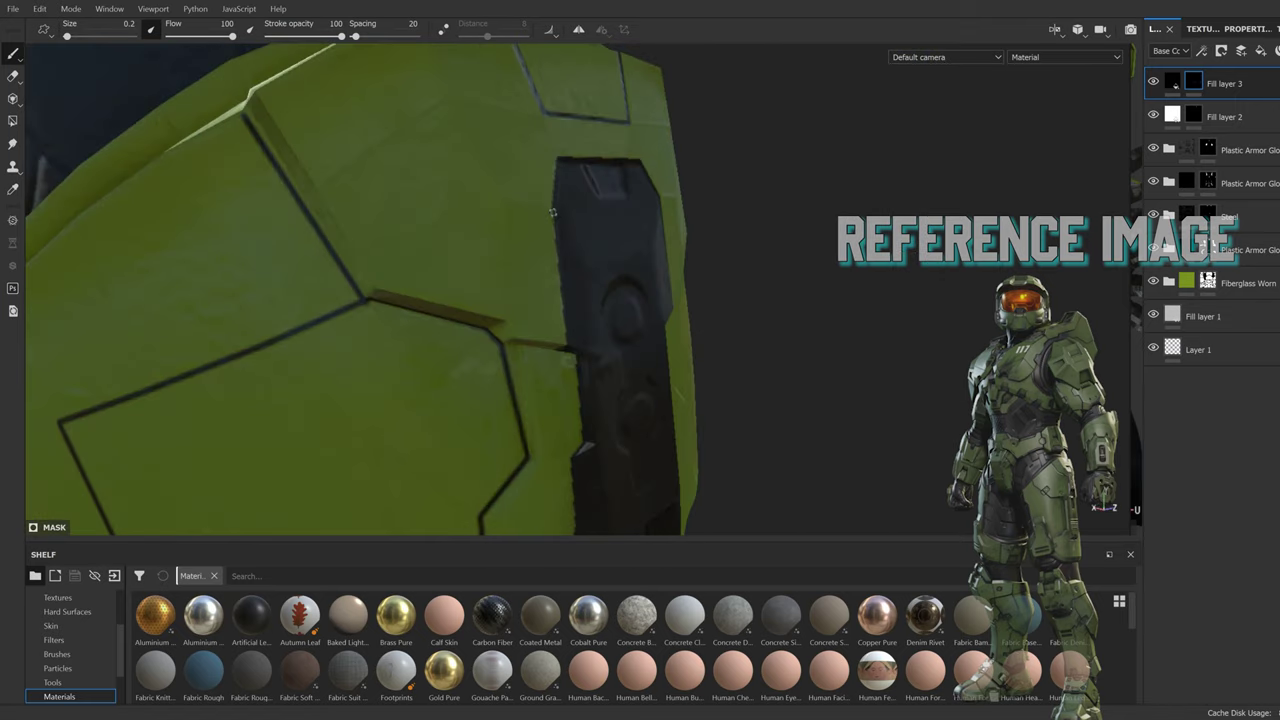
left_click_drag(501, 295, 574, 187, "alt")
left_click_drag(620, 298, 579, 218, "alt")
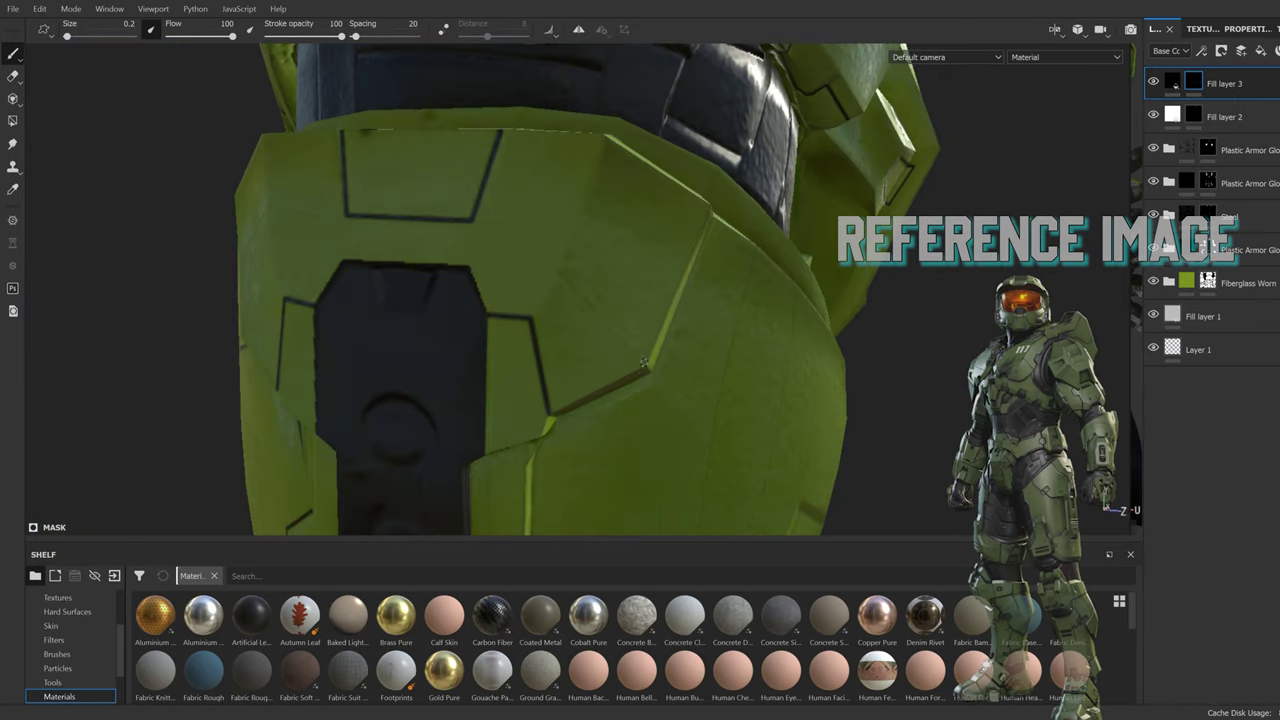
Step: Orbit in close on the flat green armor panels and circular recess from several angles
left_click_drag(326, 215, 575, 229, "alt")
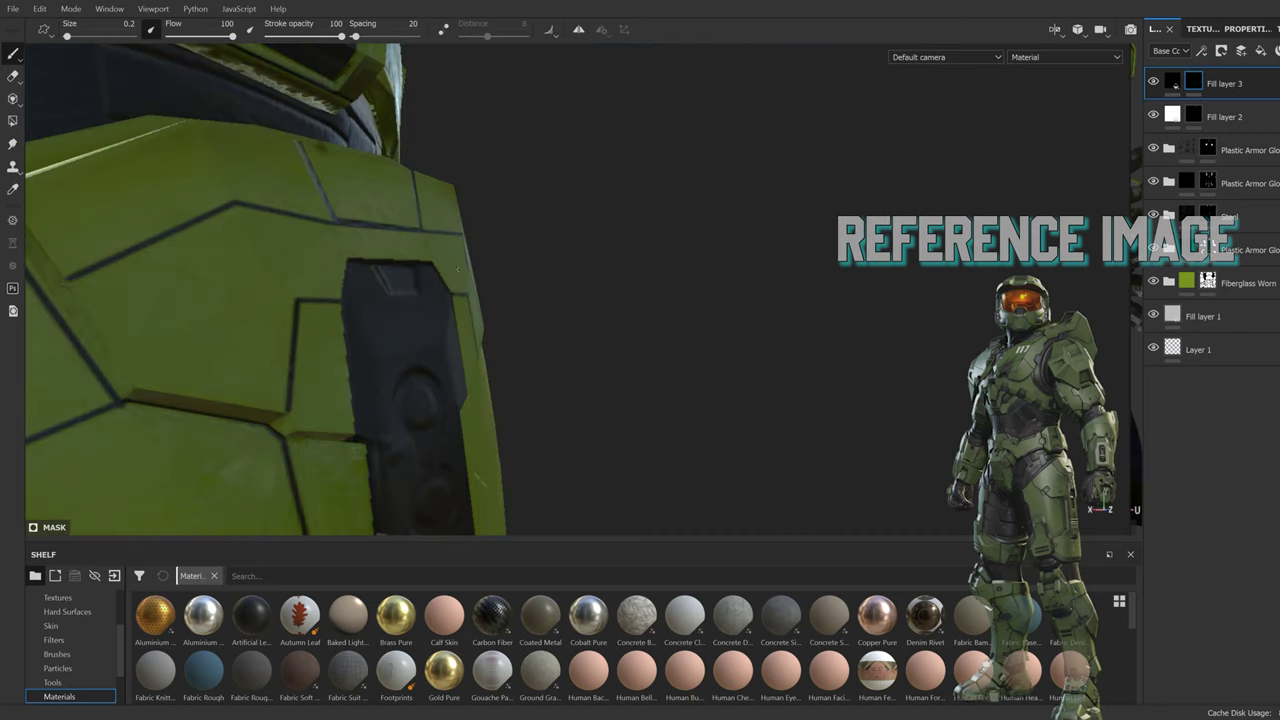
mouse_move(458, 268)
left_mouse_down("alt")
mouse_move(233, 213)
mouse_move(239, 279)
left_mouse_up("alt")
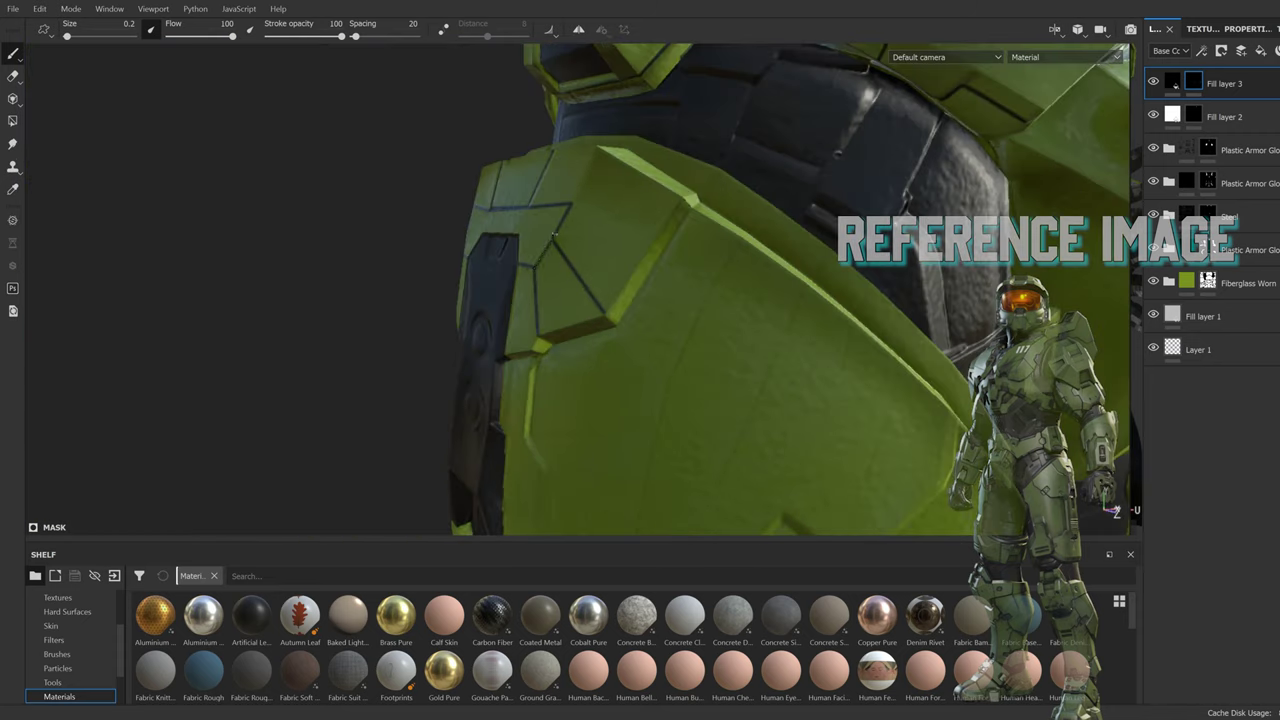
mouse_move(553, 234)
left_mouse_down("alt")
mouse_move(283, 380)
mouse_move(523, 335)
left_mouse_up("alt")
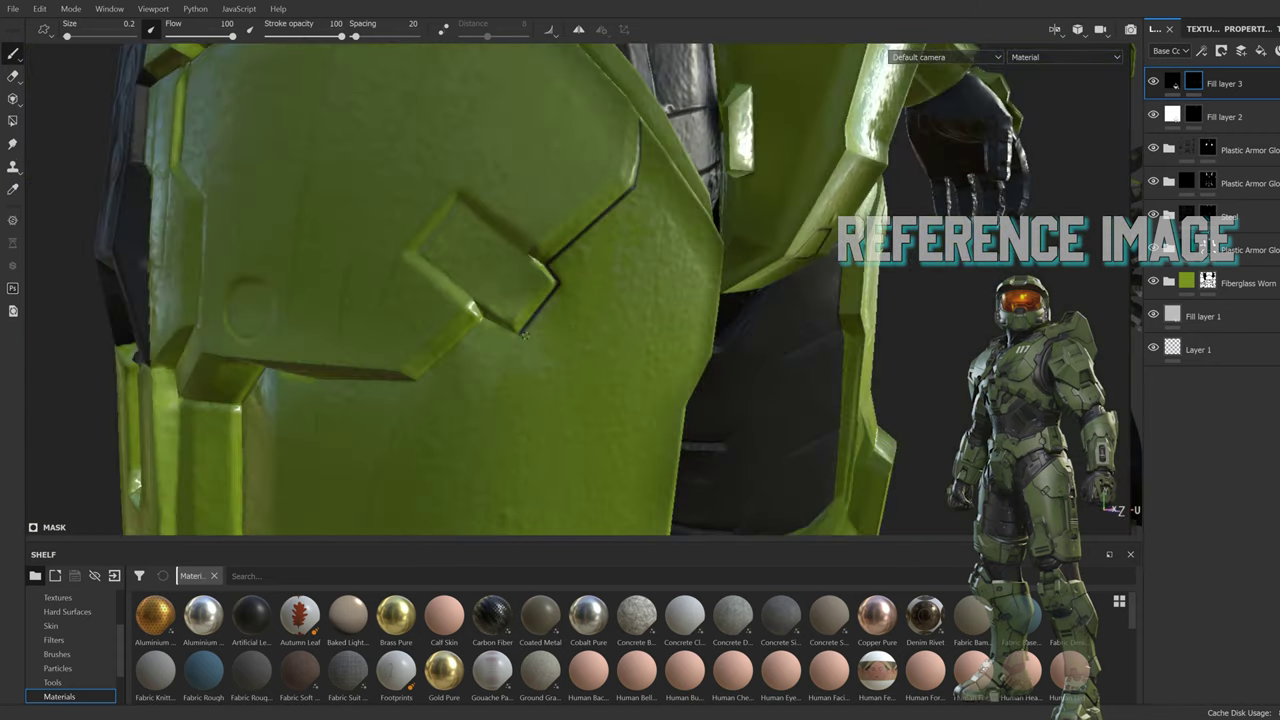
left_click_drag(363, 389, 595, 365, "alt")
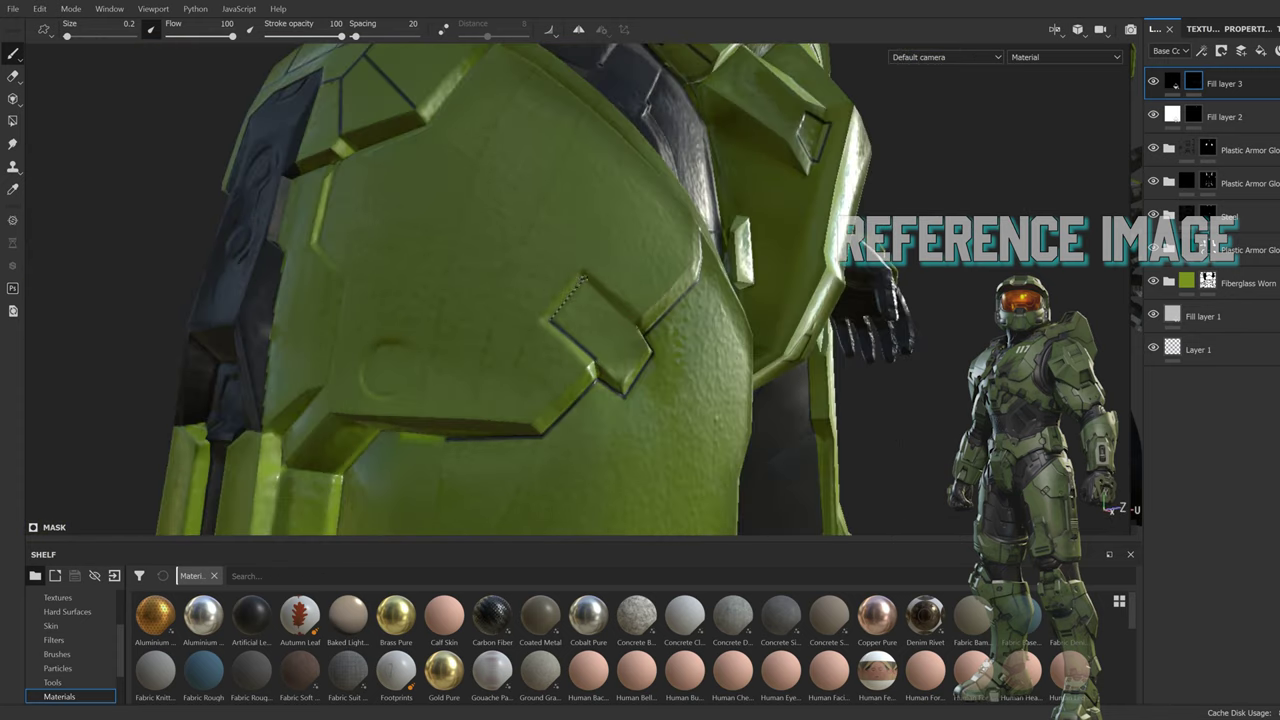
scroll(487, 380, "up", 5)
mouse_move(440, 290)
left_mouse_down()
mouse_move(512, 420)
mouse_move(457, 343)
mouse_move(500, 386)
mouse_move(478, 255)
left_mouse_up()
left_click_drag(516, 392, 560, 300, "alt")
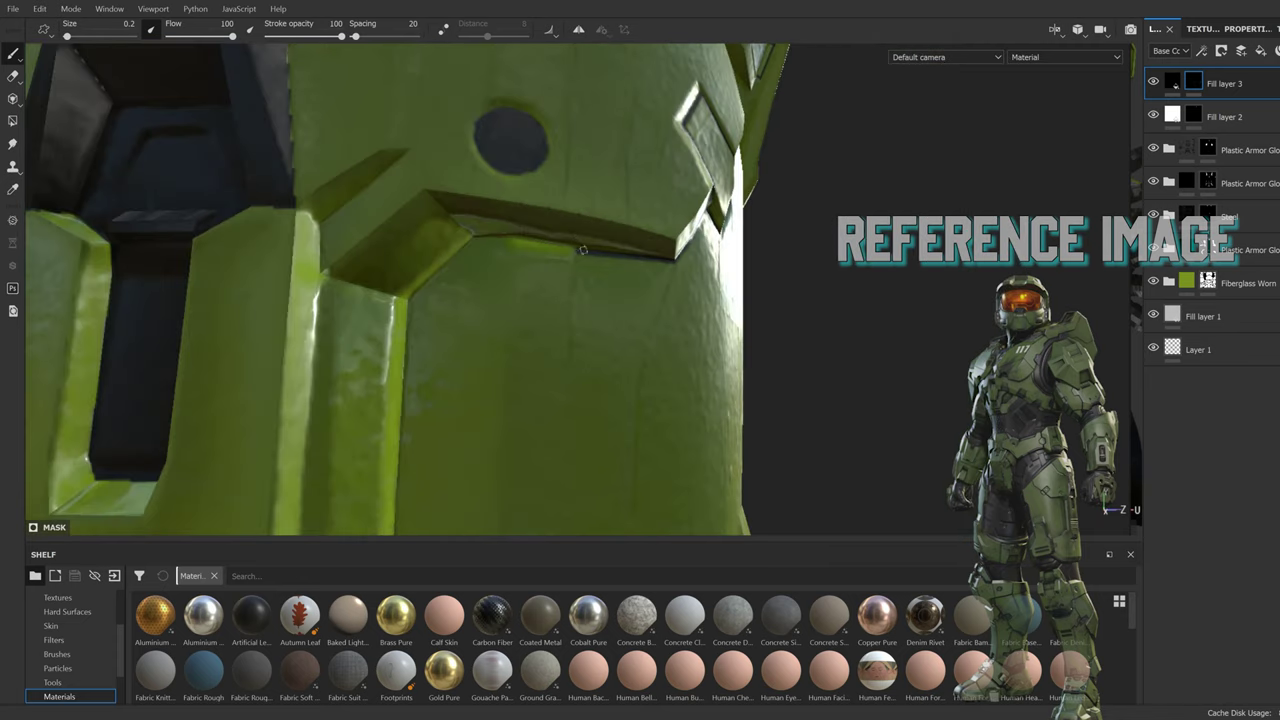
middle_click_drag(560, 300, 601, 91, "alt")
right_click_drag(601, 91, 560, 200, "alt")
left_click_drag(560, 200, 577, 152, "alt")
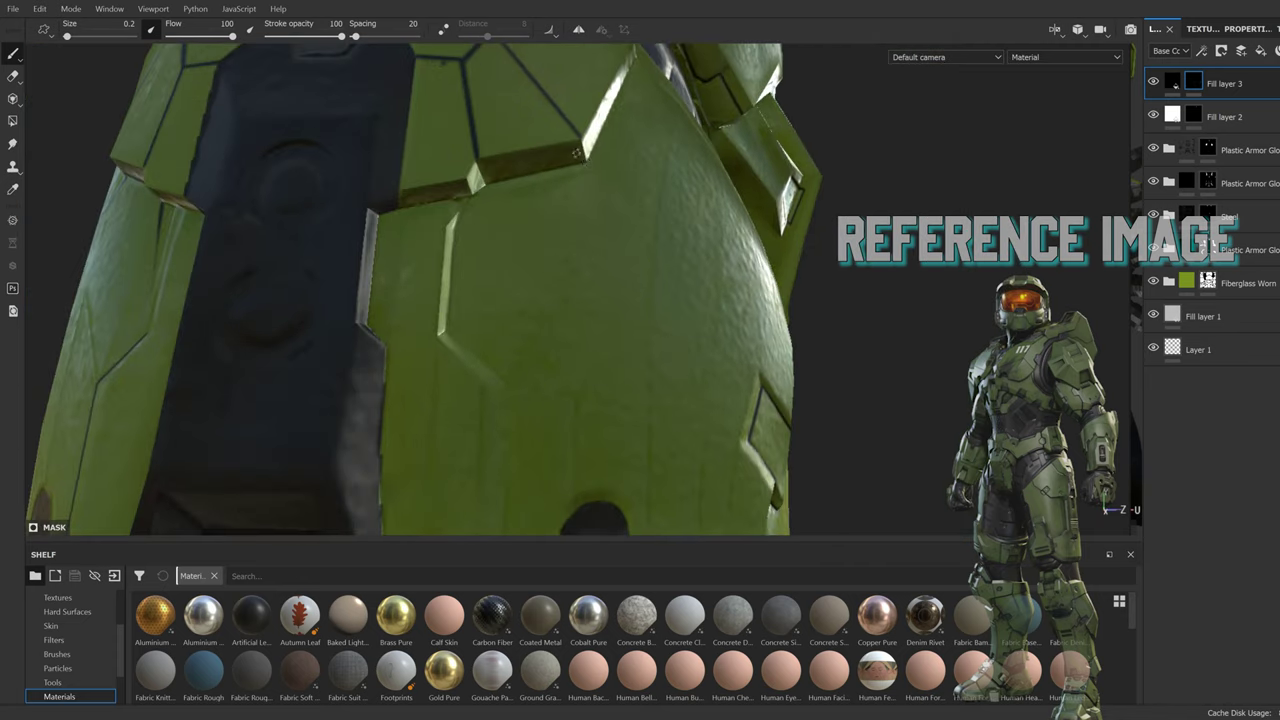
left_click_drag(505, 380, 577, 72, "alt")
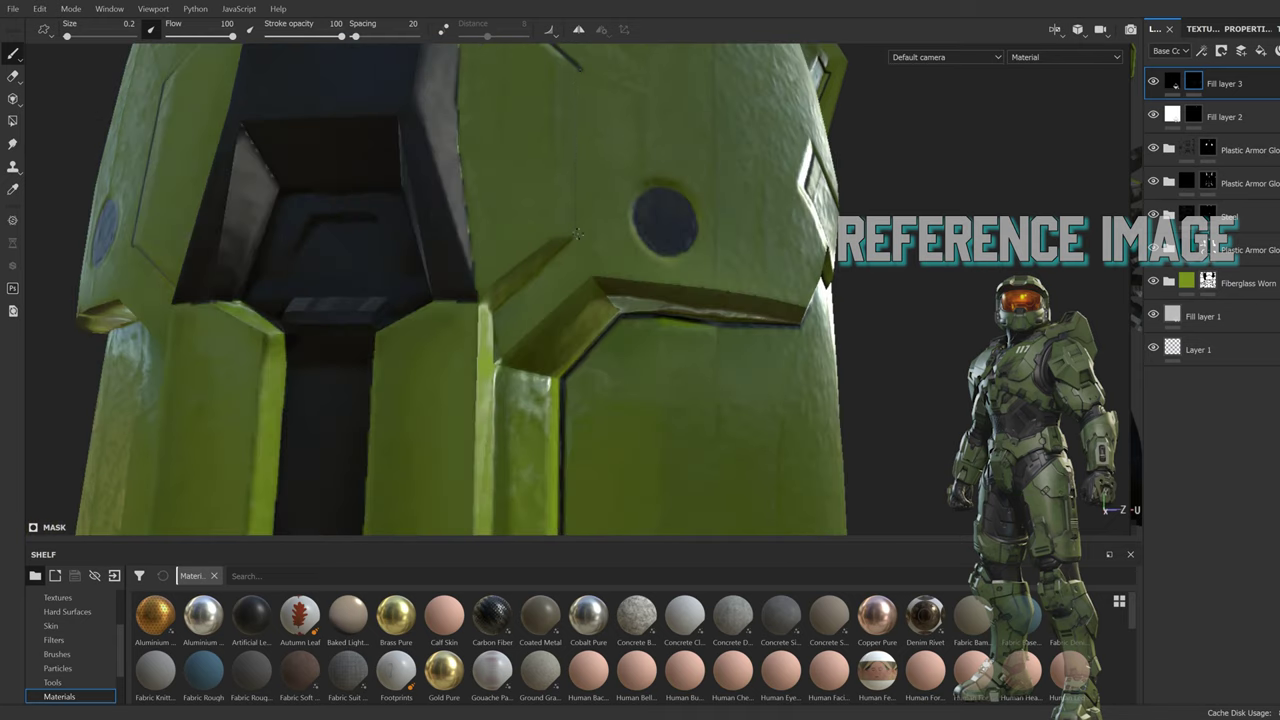
left_click_drag(509, 426, 588, 203, "alt")
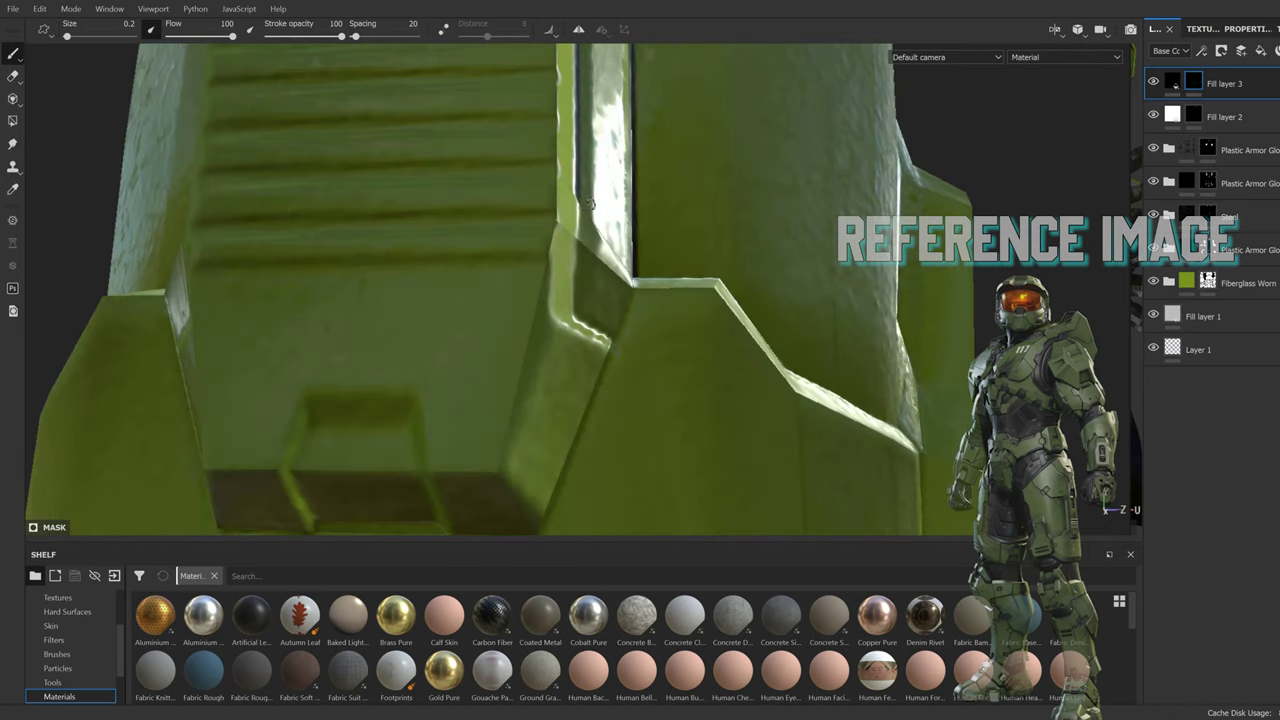
mouse_move(605, 343)
left_mouse_down("alt")
mouse_move(606, 265)
mouse_move(666, 249)
mouse_move(640, 300)
left_mouse_up("alt")
scroll(590, 228, "up", 3)
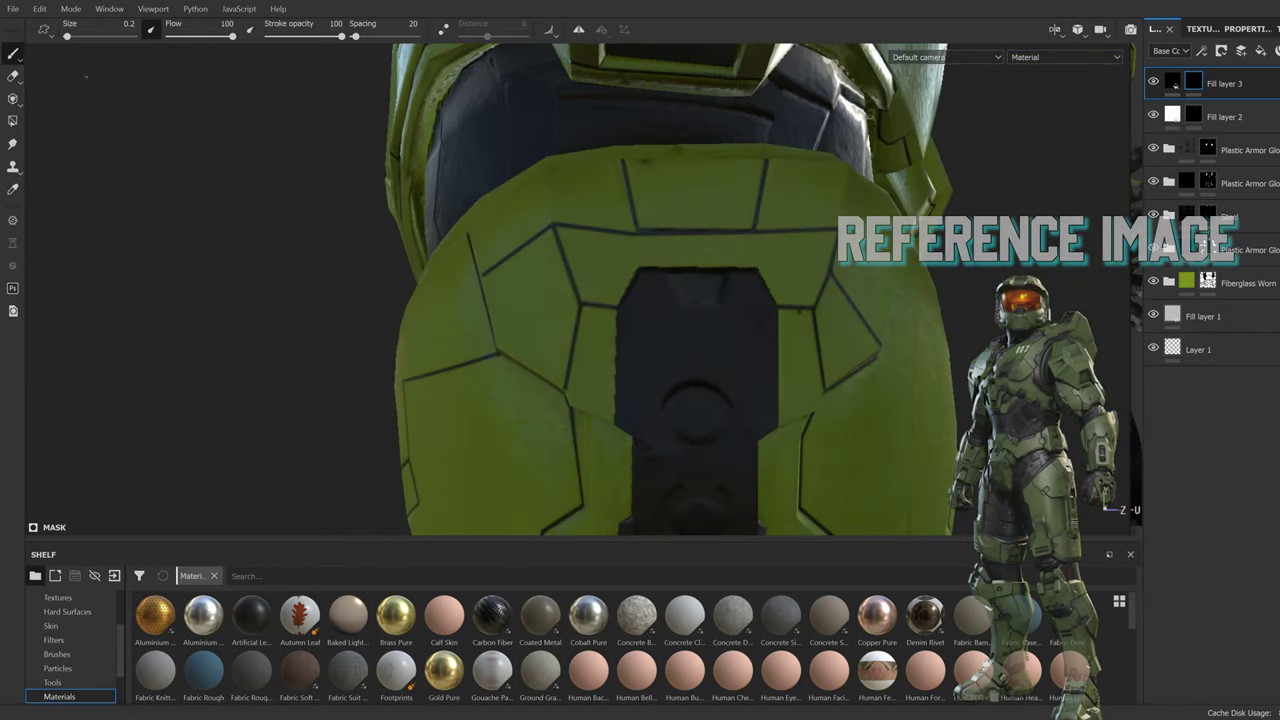
scroll(590, 228, "up", 2)
Step: Orbit and zoom around the leg armor to study the vented plate and its recess
left_click_drag(757, 165, 808, 262, "alt")
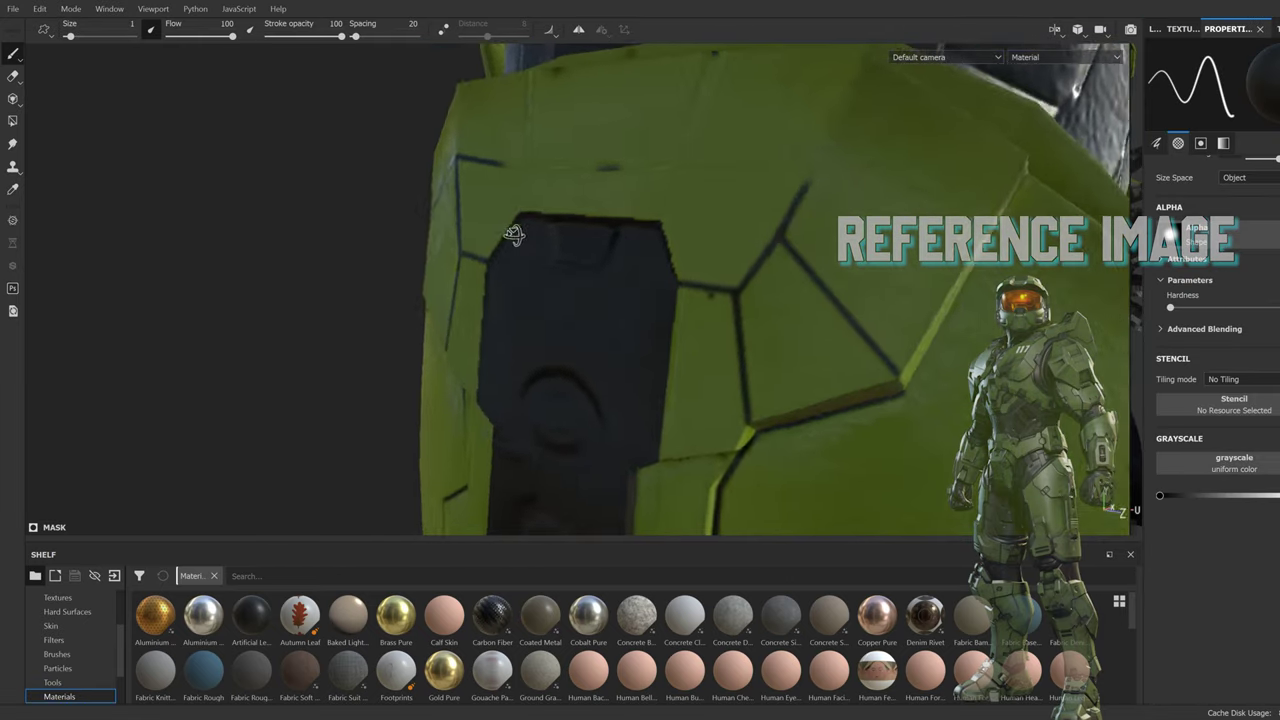
mouse_move(560, 175)
left_mouse_down("alt")
mouse_move(268, 232)
mouse_move(458, 400)
mouse_move(680, 294)
mouse_move(476, 268)
mouse_move(508, 286)
mouse_move(500, 300)
mouse_move(527, 331)
left_mouse_up("alt")
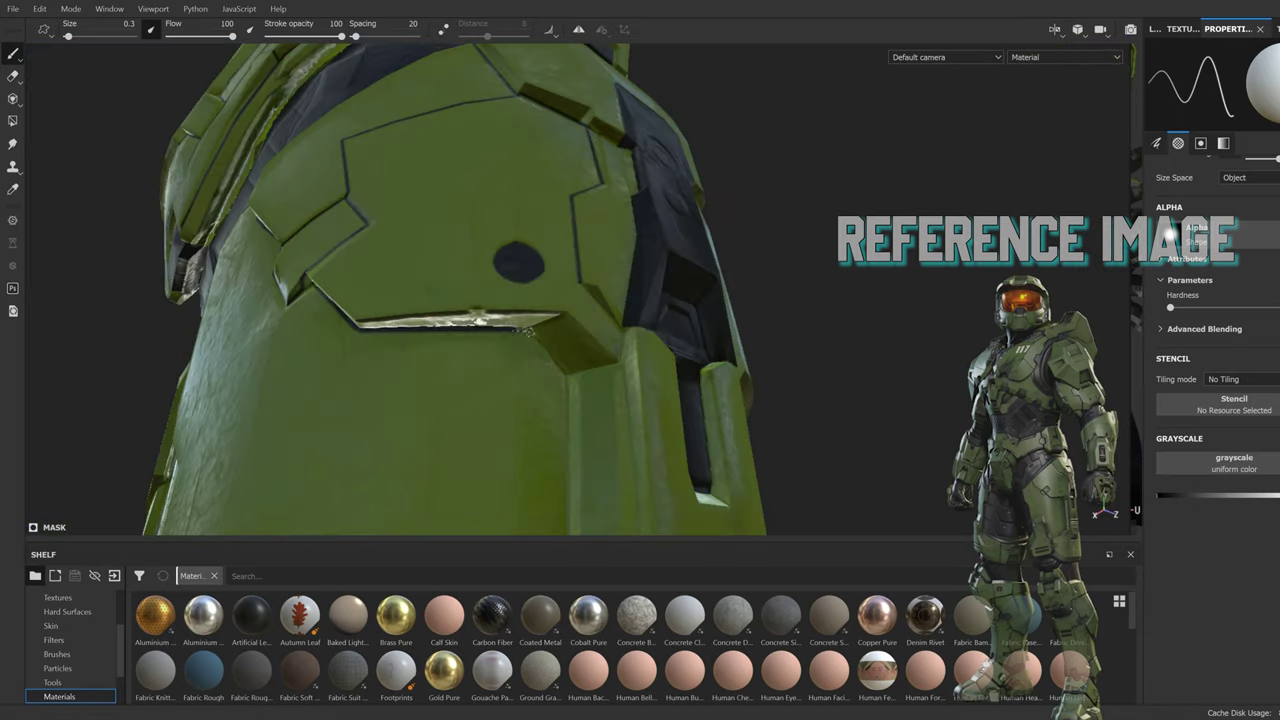
mouse_move(565, 377)
left_mouse_down("alt")
mouse_move(461, 372)
mouse_move(477, 323)
left_mouse_up("alt")
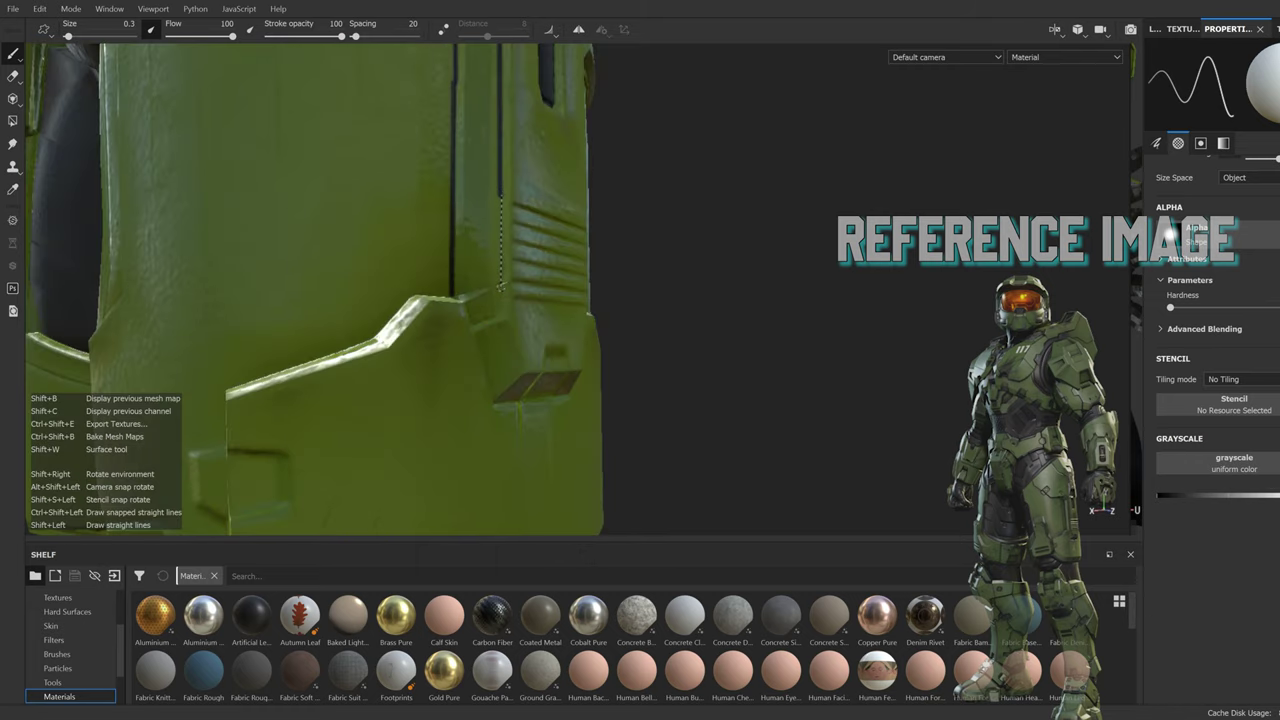
left_click_drag(564, 274, 657, 430, "alt")
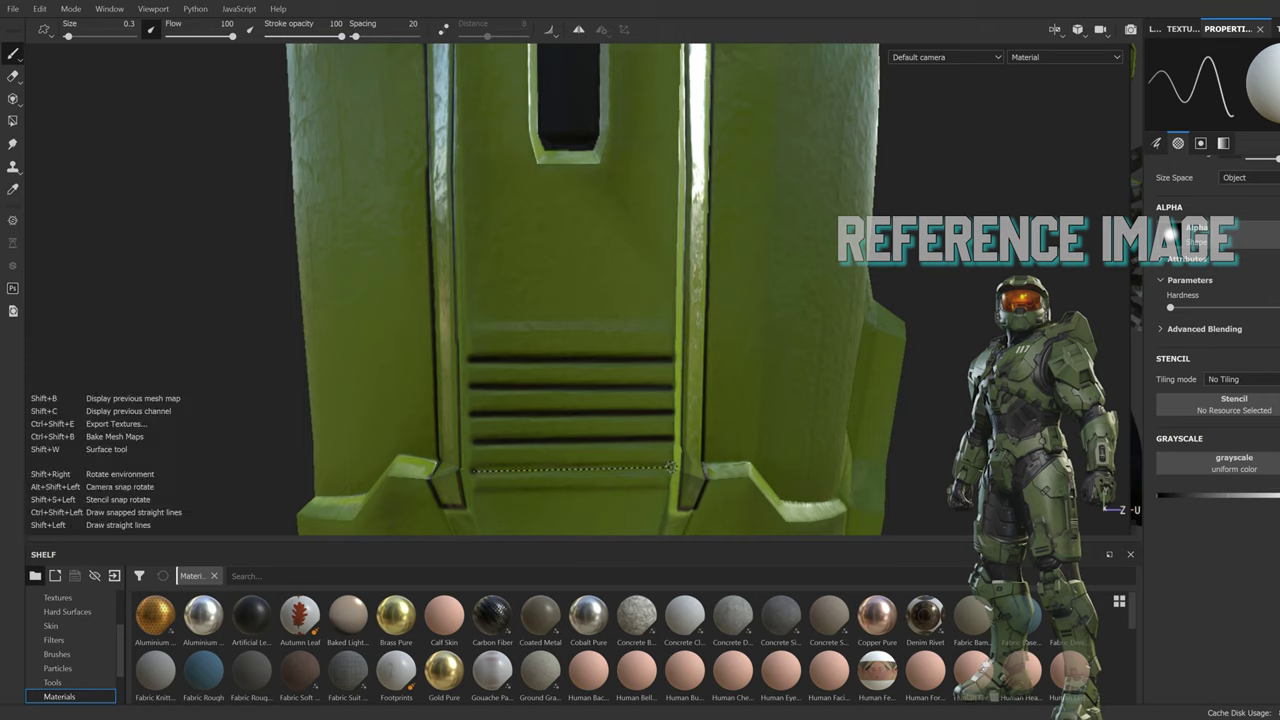
scroll(475, 441, "down", 3)
middle_click_drag(475, 441, 500, 300, "alt")
scroll(518, 263, "up", 3)
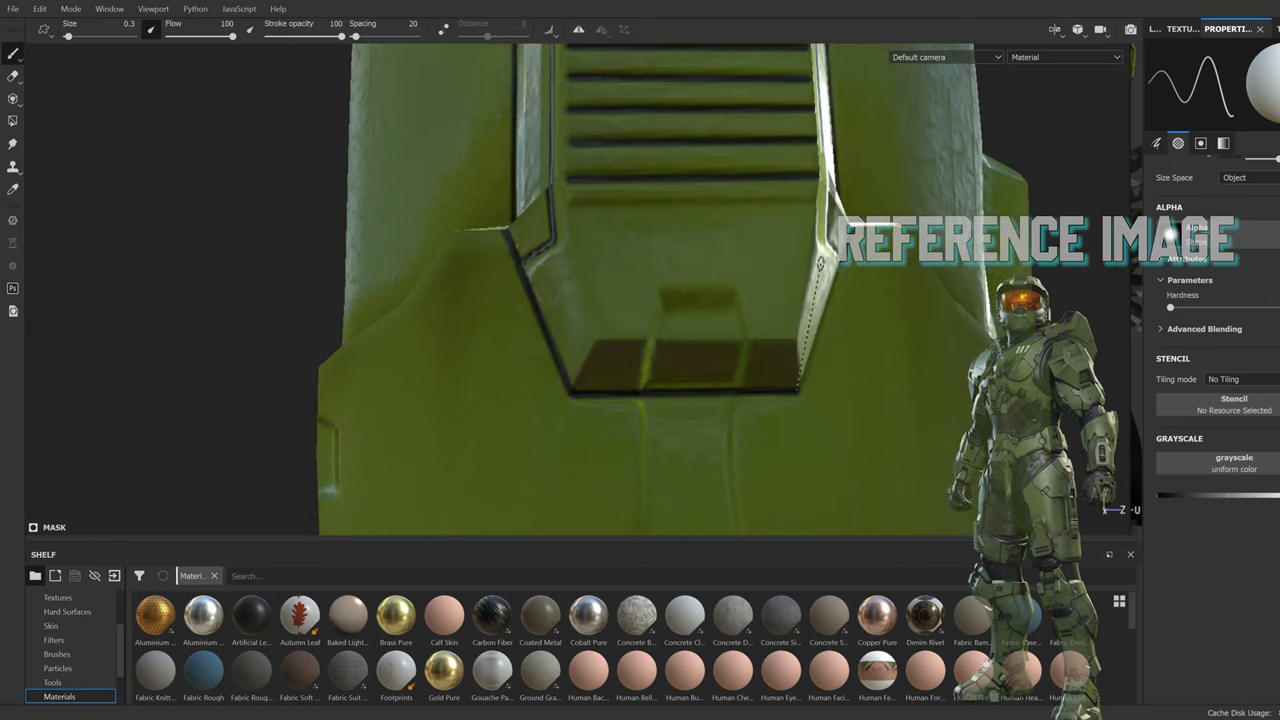
mouse_move(819, 263)
left_mouse_down("alt")
mouse_move(443, 300)
mouse_move(749, 361)
left_mouse_up("alt")
scroll(655, 318, "down", 3)
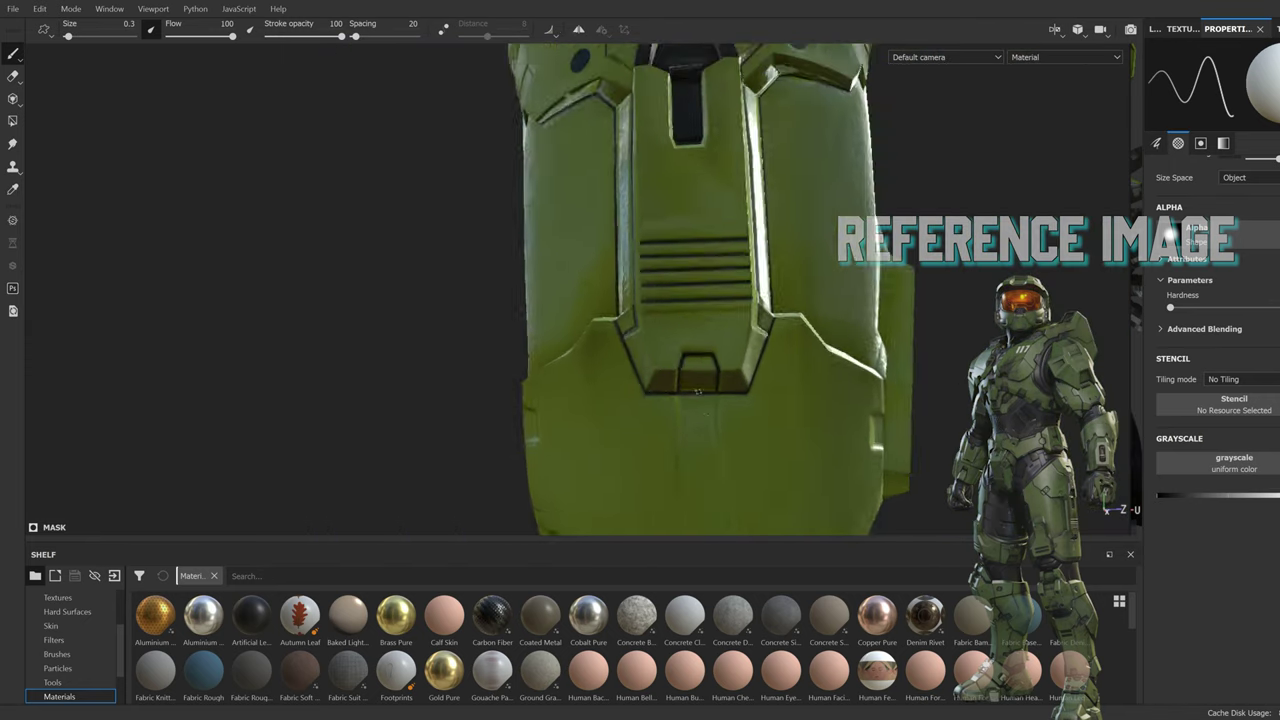
scroll(627, 222, "up", 3)
left_click_drag(632, 218, 671, 353, "alt")
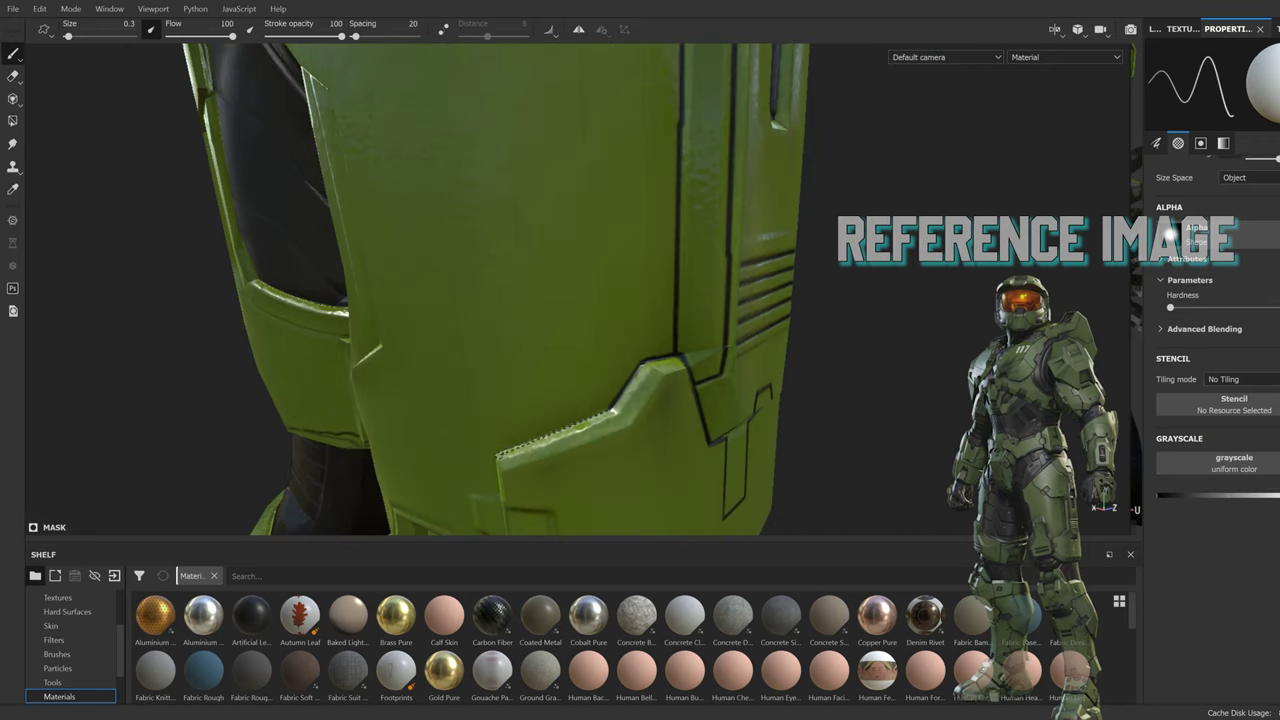
left_click_drag(612, 410, 573, 219, "alt")
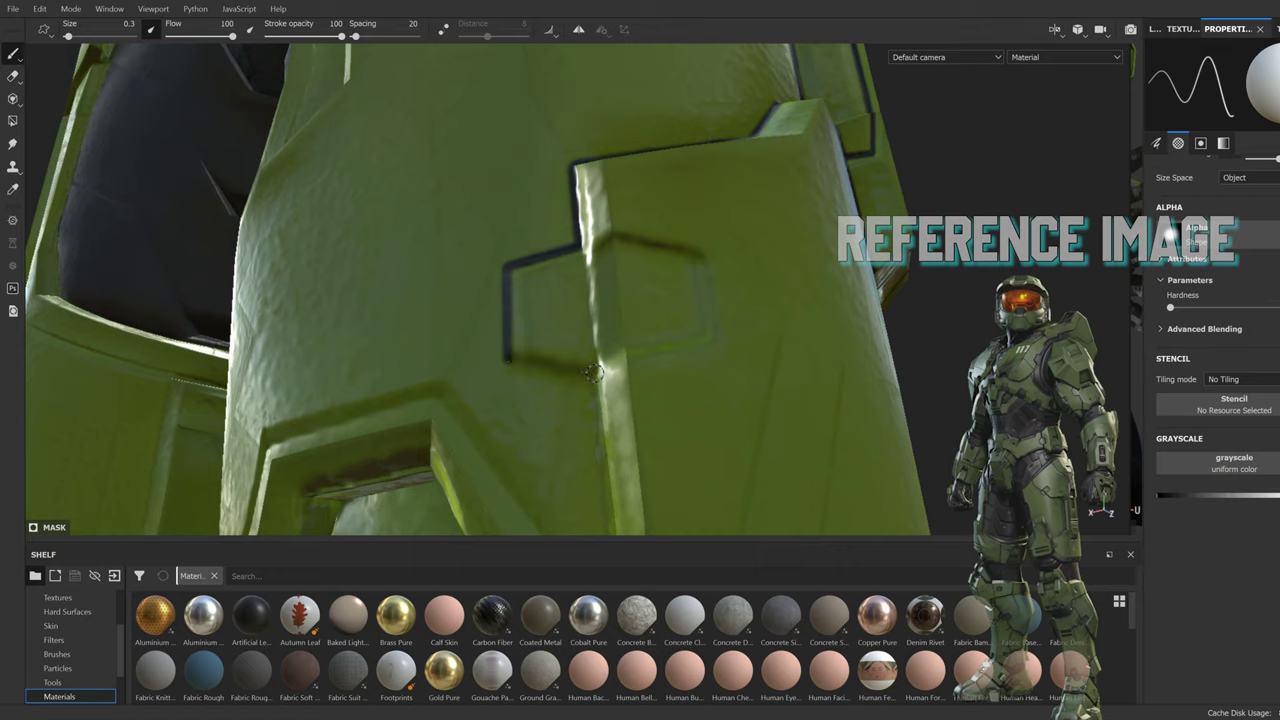
left_click_drag(593, 372, 569, 310, "alt")
left_click_drag(722, 402, 610, 226, "alt")
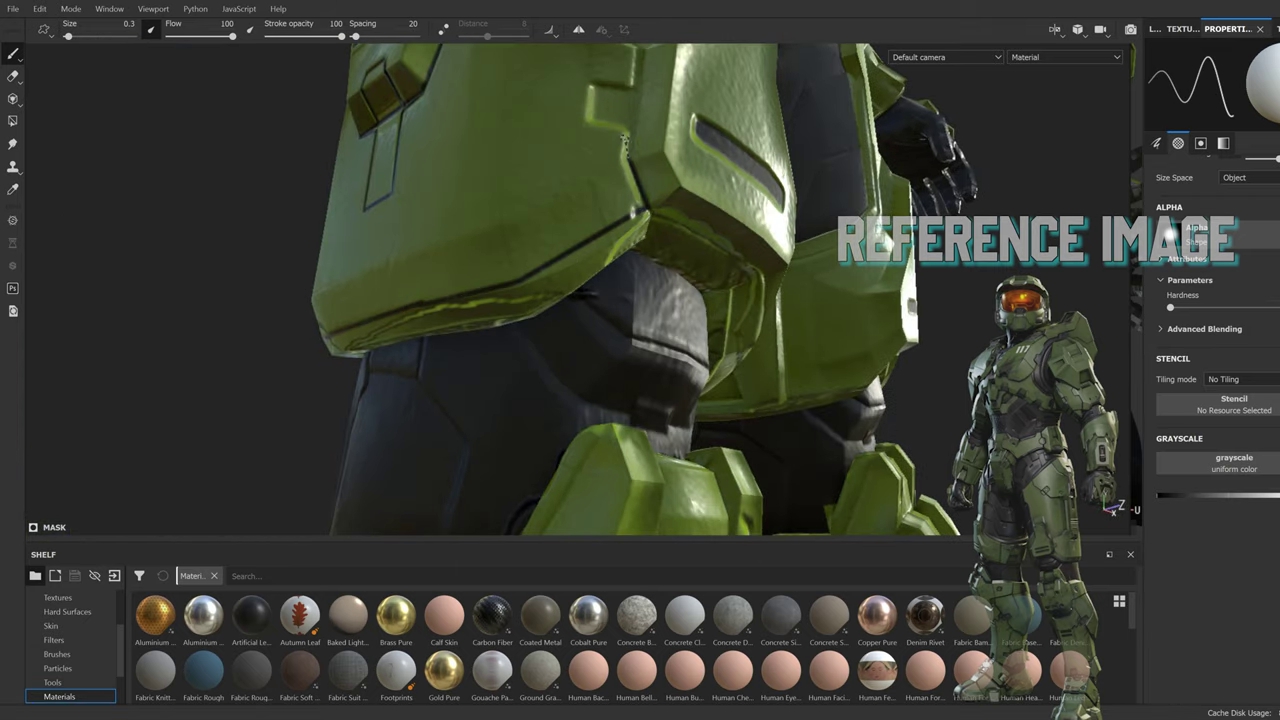
Step: Frame the plate around its dark hole and paint a straight dark seam line
left_click_drag(600, 88, 519, 335, "alt")
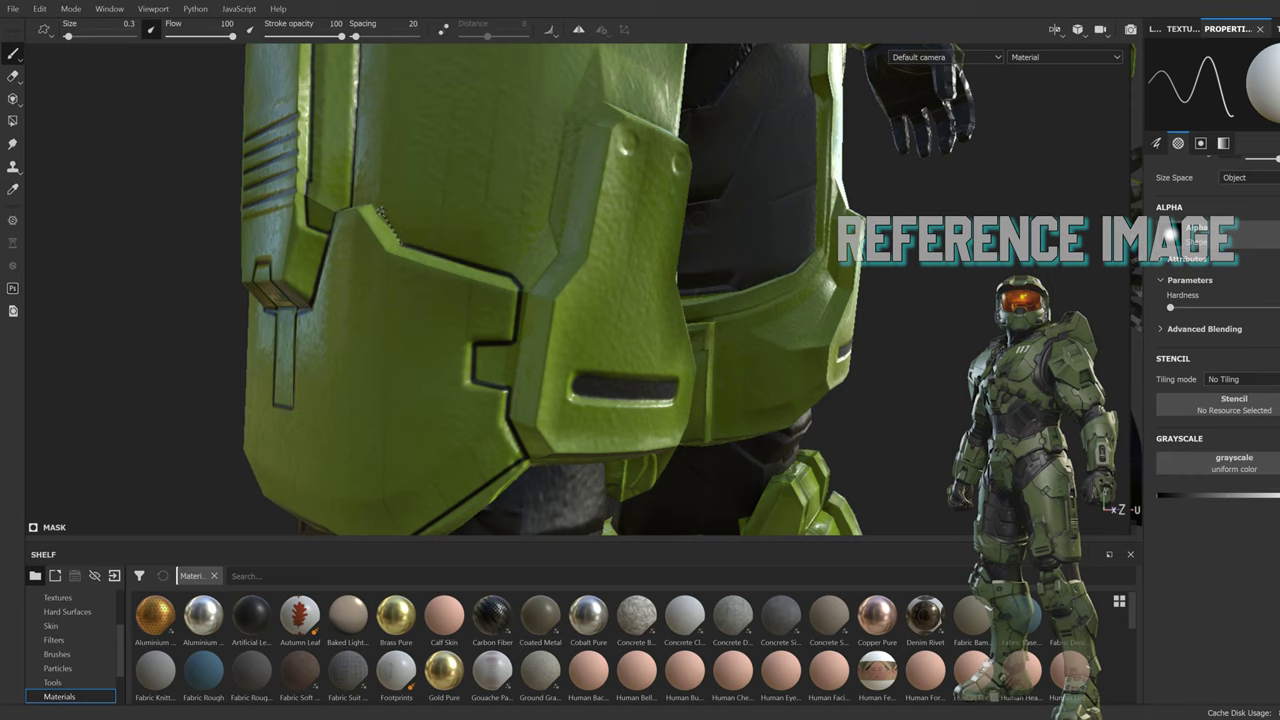
left_click_drag(380, 210, 680, 274, "alt")
scroll(680, 274, "down", 3)
scroll(445, 377, "up", 4)
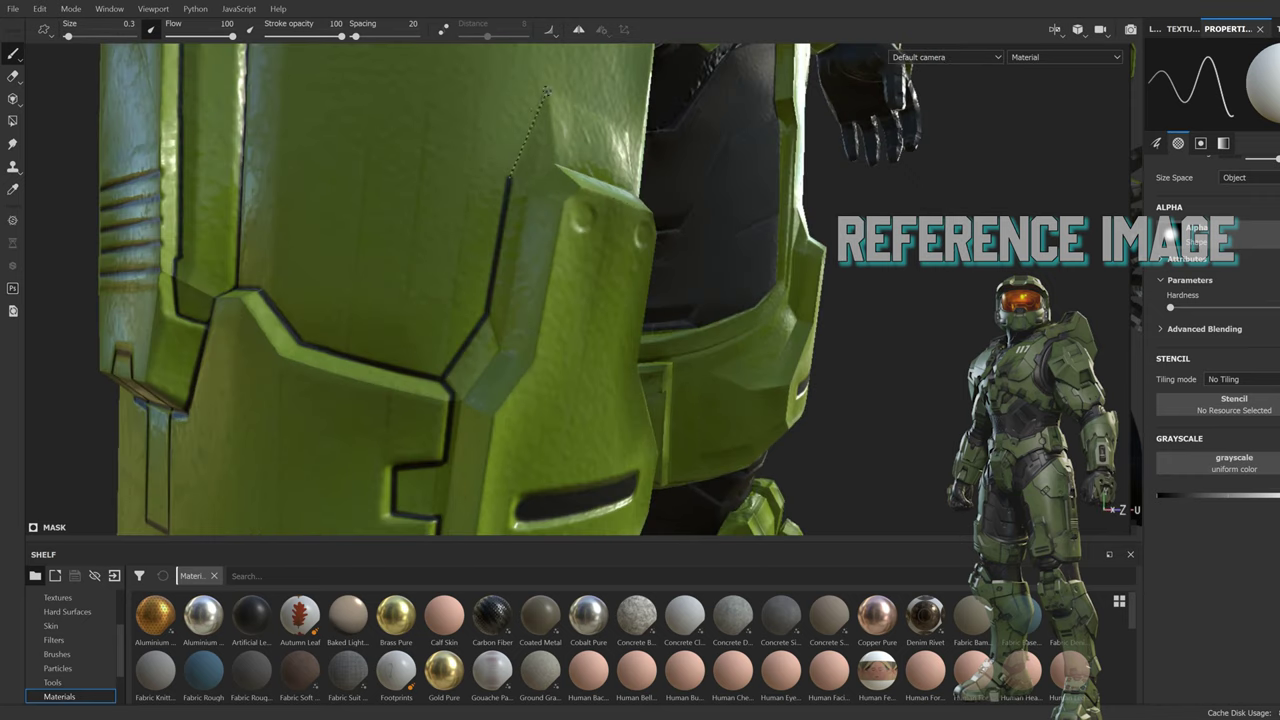
left_click_drag(547, 90, 673, 283, "alt")
left_click_drag(653, 355, 512, 171, "alt")
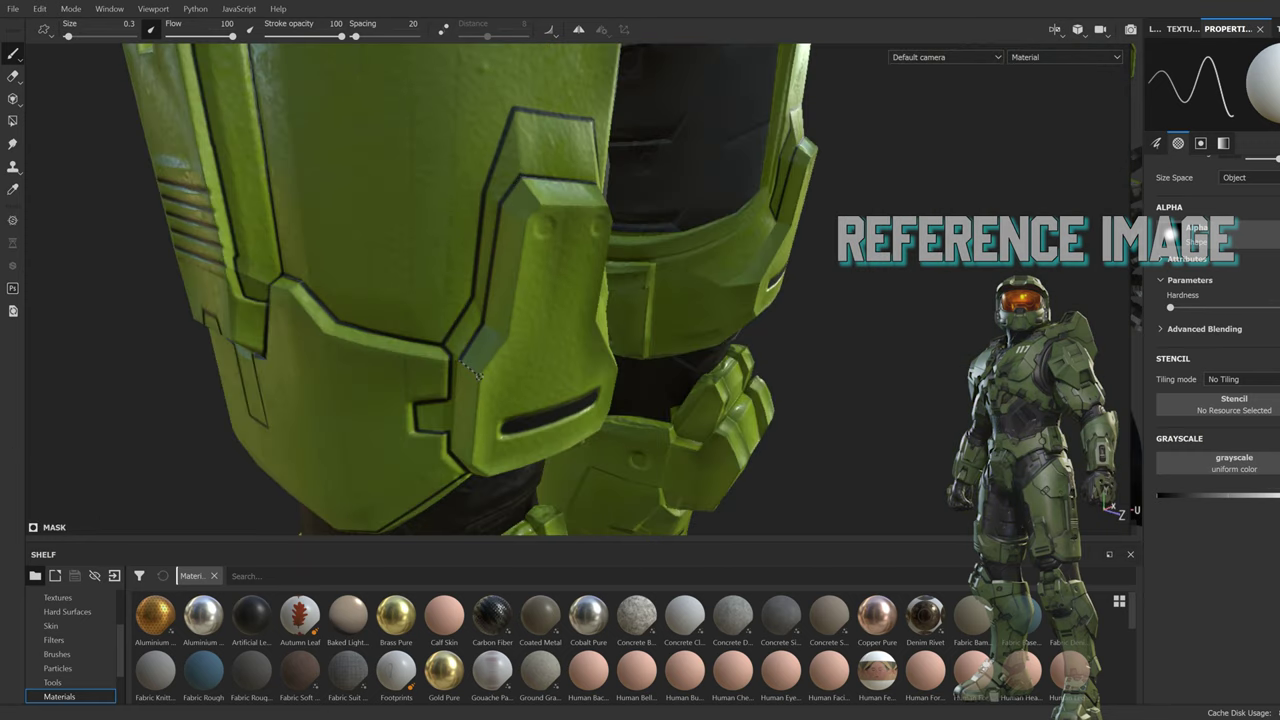
left_click_drag(457, 231, 522, 157, "alt")
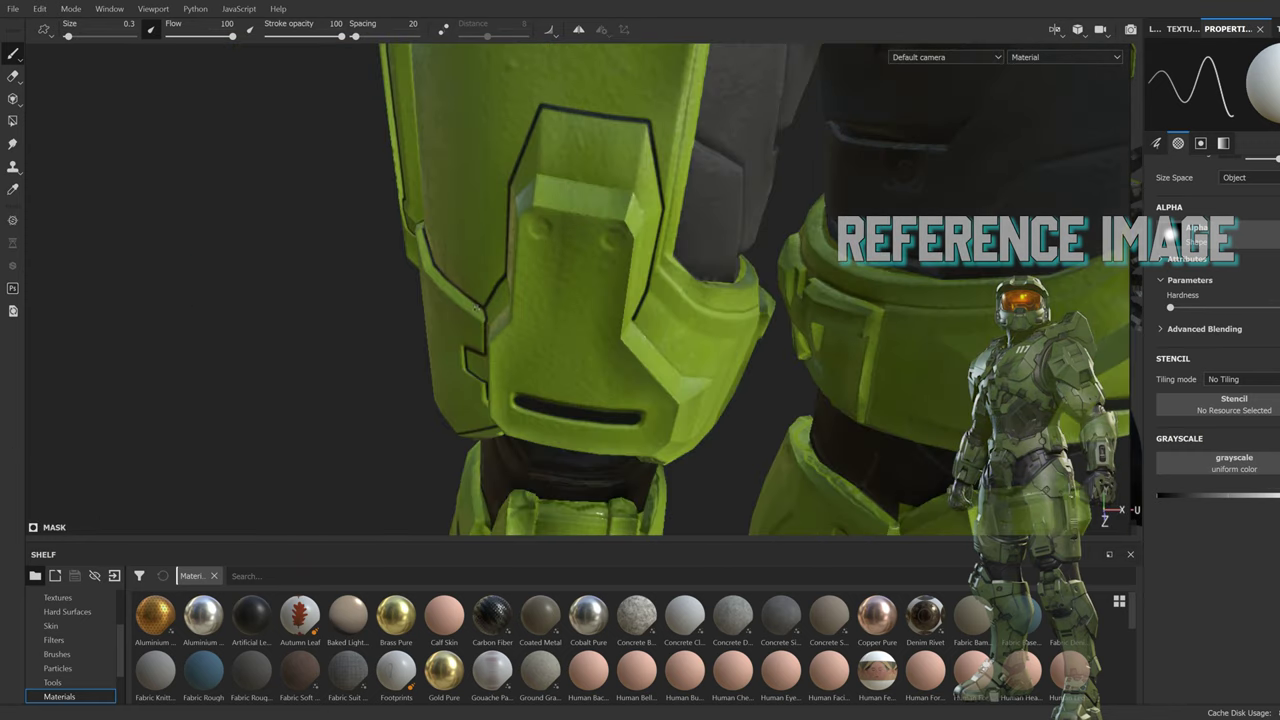
scroll(522, 157, "up", 3)
scroll(522, 157, "up", 3)
scroll(522, 157, "down", 3)
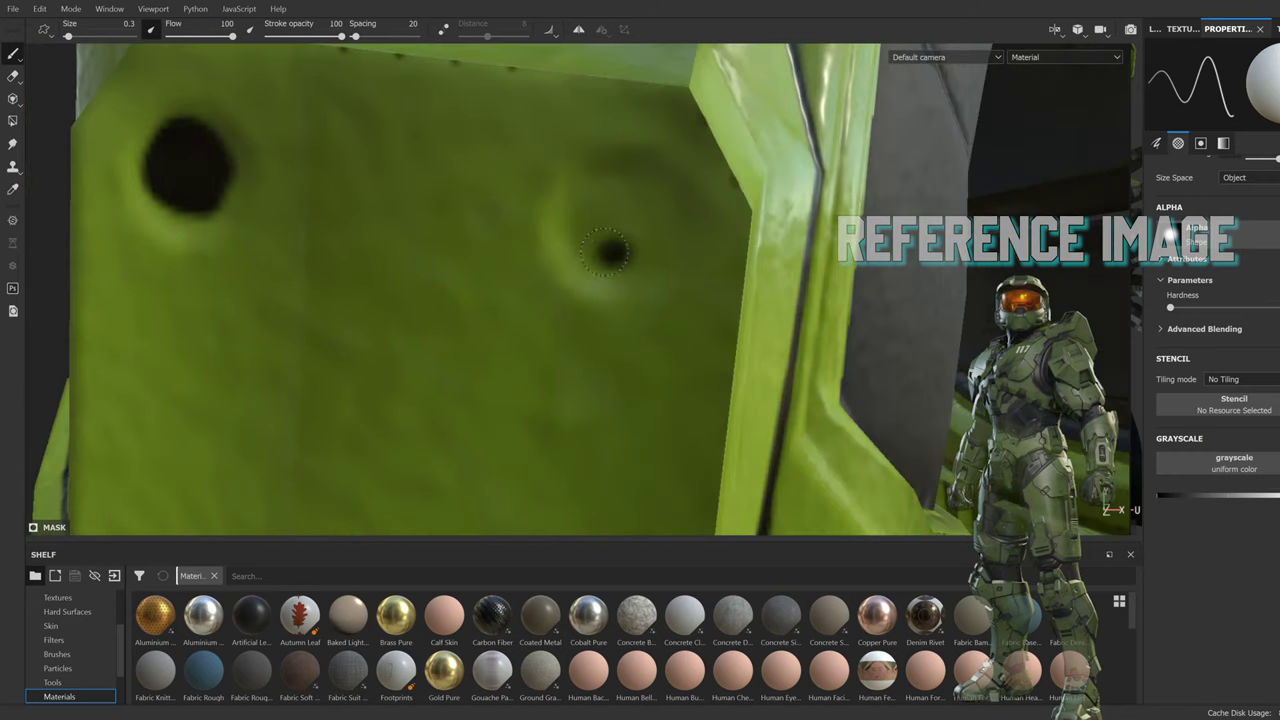
scroll(522, 157, "down", 3)
mouse_move(522, 157)
left_mouse_down("alt")
mouse_move(623, 416)
mouse_move(558, 358)
left_mouse_up("alt")
left_click(623, 416, "shift")
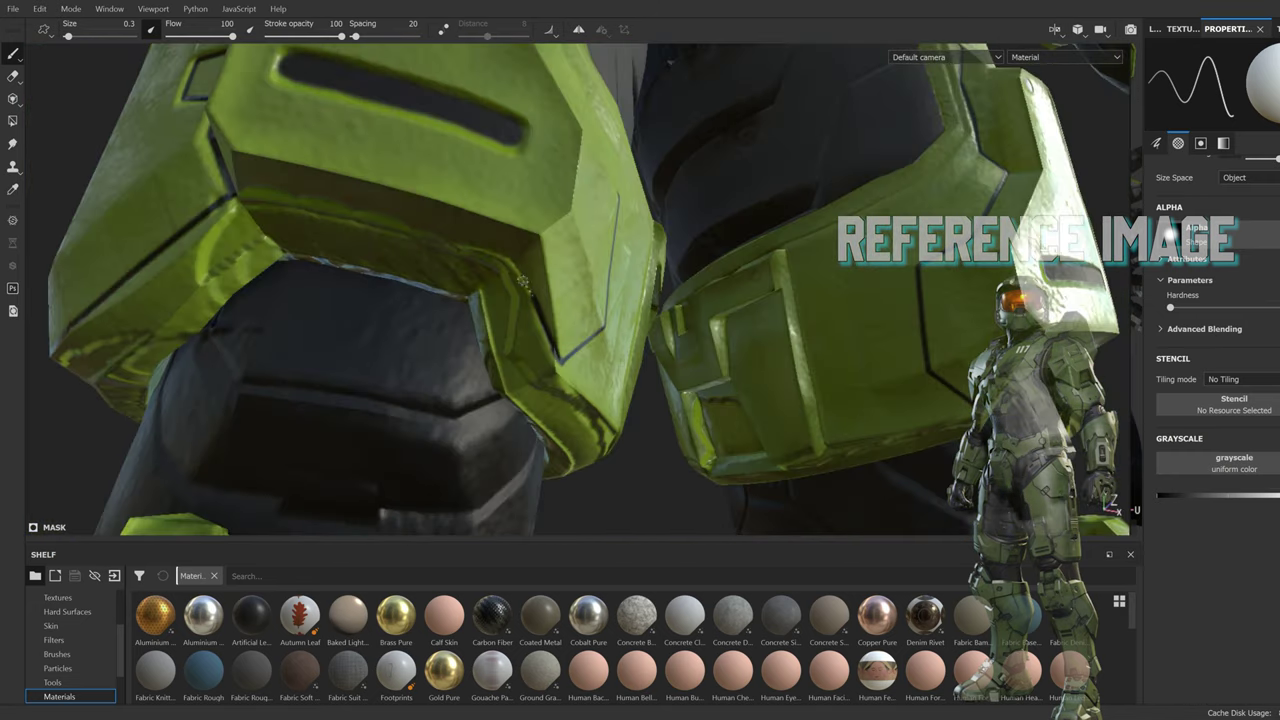
Step: Orbit down the leg to bring the front of the leg plates into view
mouse_move(508, 256)
left_mouse_down("alt")
mouse_move(636, 432)
mouse_move(560, 420)
mouse_move(458, 490)
mouse_move(510, 405)
left_mouse_up("alt")
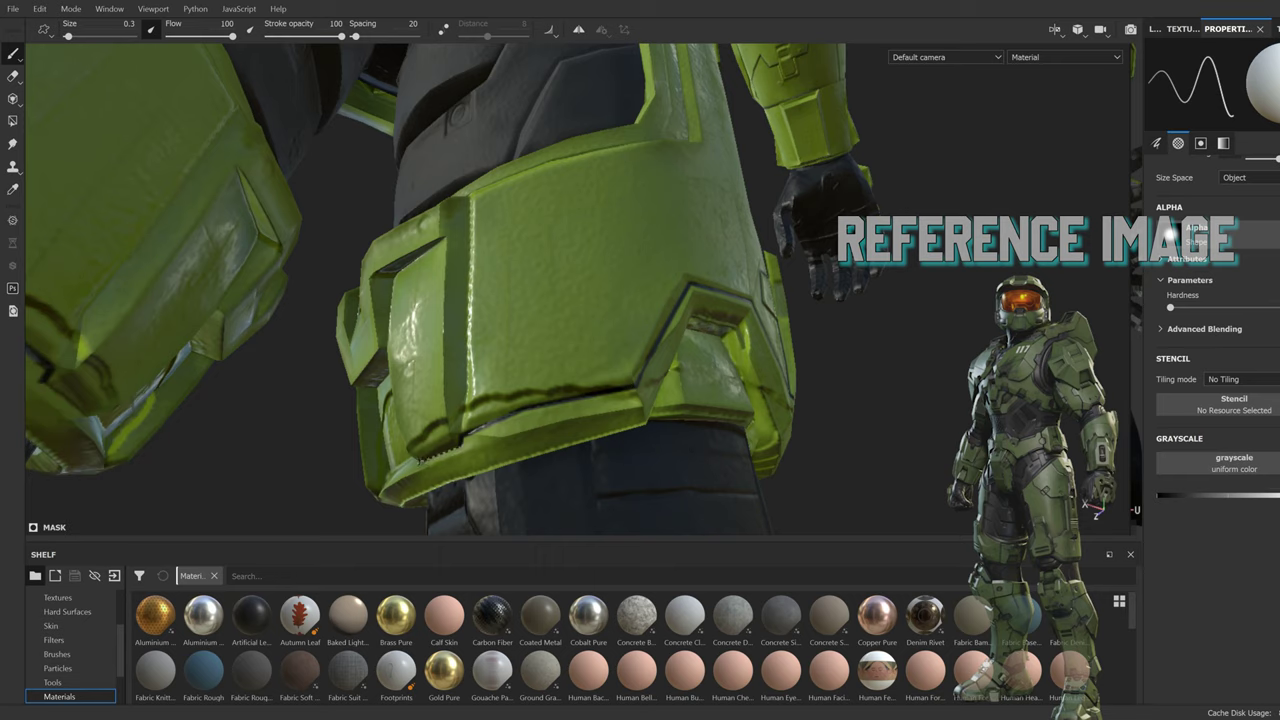
mouse_move(479, 288)
left_mouse_down("alt")
mouse_move(829, 309)
mouse_move(487, 422)
mouse_move(446, 377)
mouse_move(480, 420)
mouse_move(524, 401)
left_mouse_up("alt")
mouse_move(513, 263)
left_mouse_down("alt")
mouse_move(528, 386)
mouse_move(105, 145)
left_mouse_up("alt")
key("4")
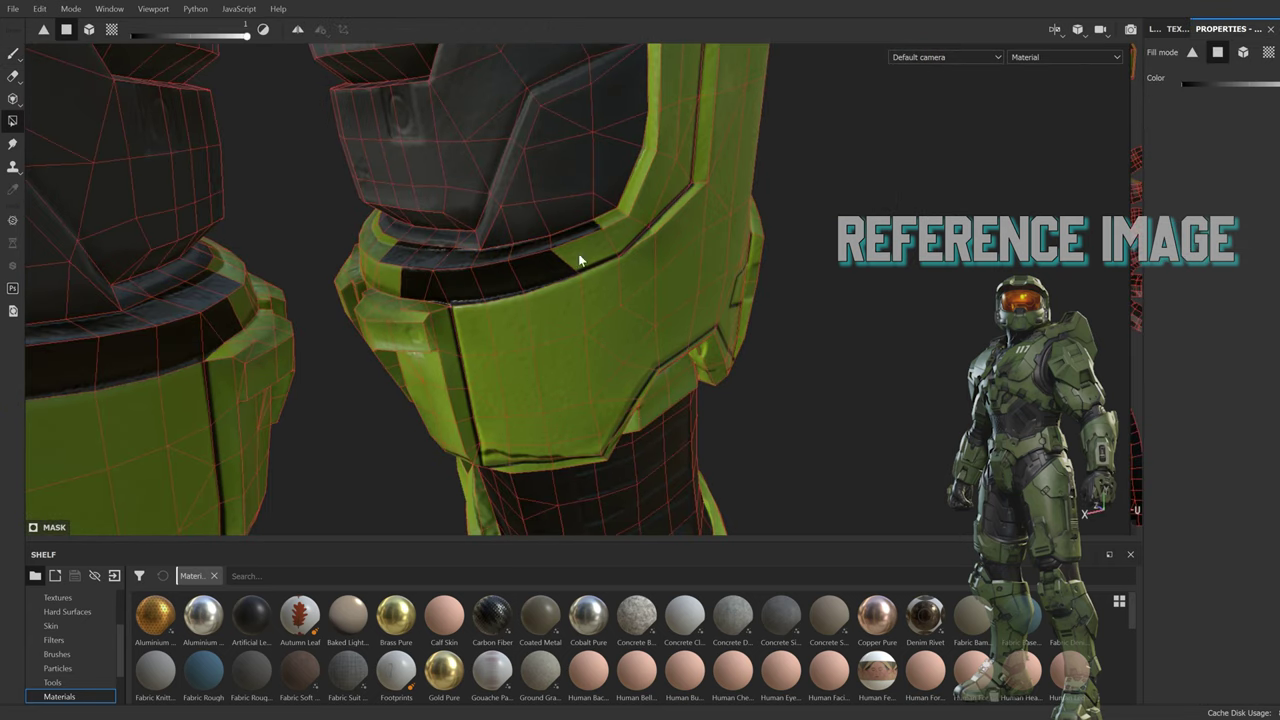
left_click_drag(652, 100, 615, 231, "alt")
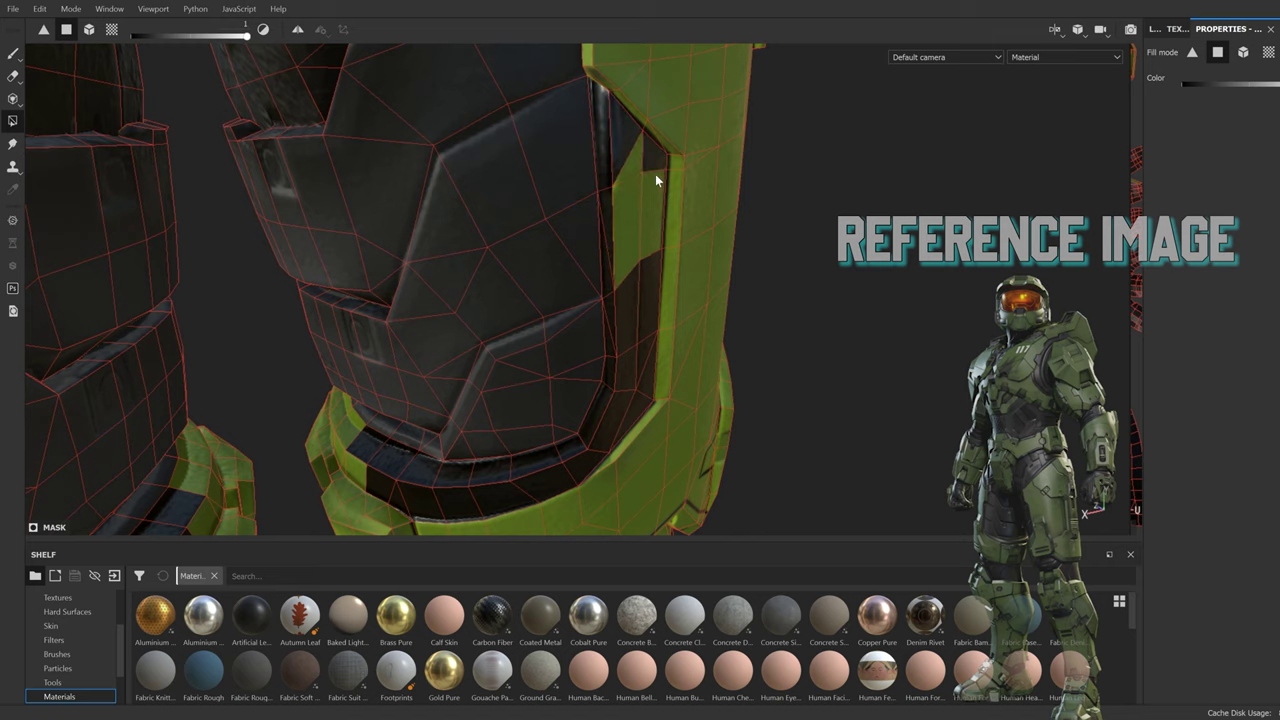
mouse_move(655, 180)
left_mouse_down("alt")
mouse_move(466, 258)
mouse_move(471, 333)
mouse_move(763, 317)
mouse_move(446, 441)
mouse_move(323, 454)
mouse_move(497, 206)
mouse_move(659, 362)
mouse_move(451, 349)
mouse_move(628, 353)
left_mouse_up("alt")
key("1")
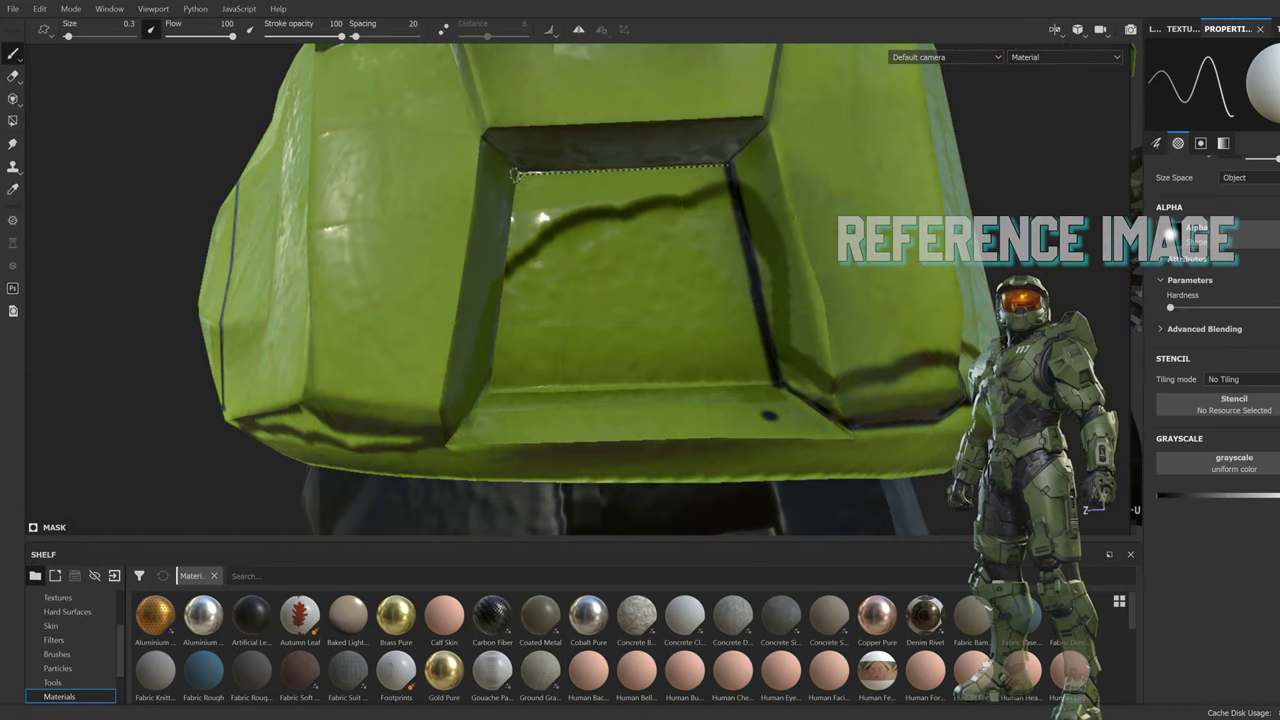
left_click_drag(313, 130, 564, 300, "alt")
mouse_move(564, 300)
right_mouse_down("alt")
mouse_move(551, 277)
mouse_move(557, 357)
mouse_move(626, 354)
right_mouse_up("alt")
mouse_move(626, 354)
left_mouse_down("alt")
mouse_move(757, 371)
mouse_move(400, 460)
left_mouse_up("alt")
mouse_move(400, 460)
right_mouse_down("alt")
mouse_move(400, 424)
mouse_move(829, 291)
mouse_move(900, 250)
right_mouse_up("alt")
Step: Show the layer stack and close in on the leg plates' zig-zag seam
left_click(1155, 28)
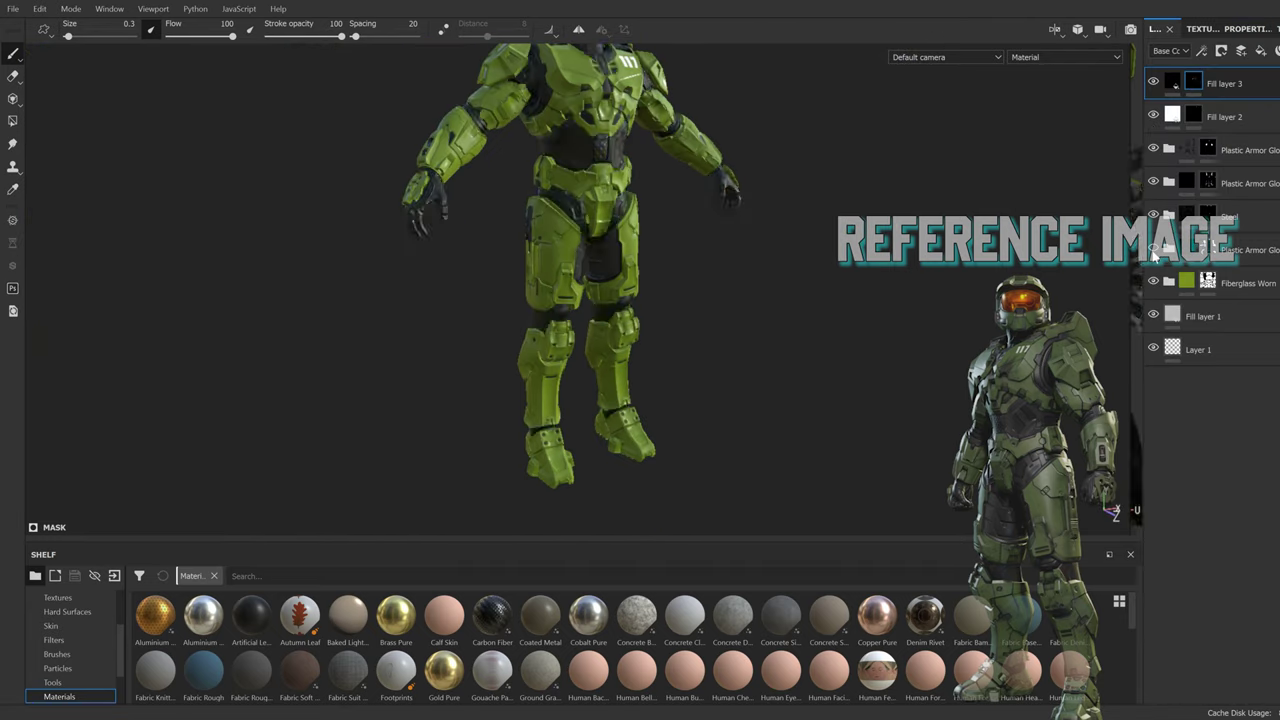
mouse_move(1155, 290)
right_mouse_down("alt")
mouse_move(408, 333)
mouse_move(405, 200)
right_mouse_up("alt")
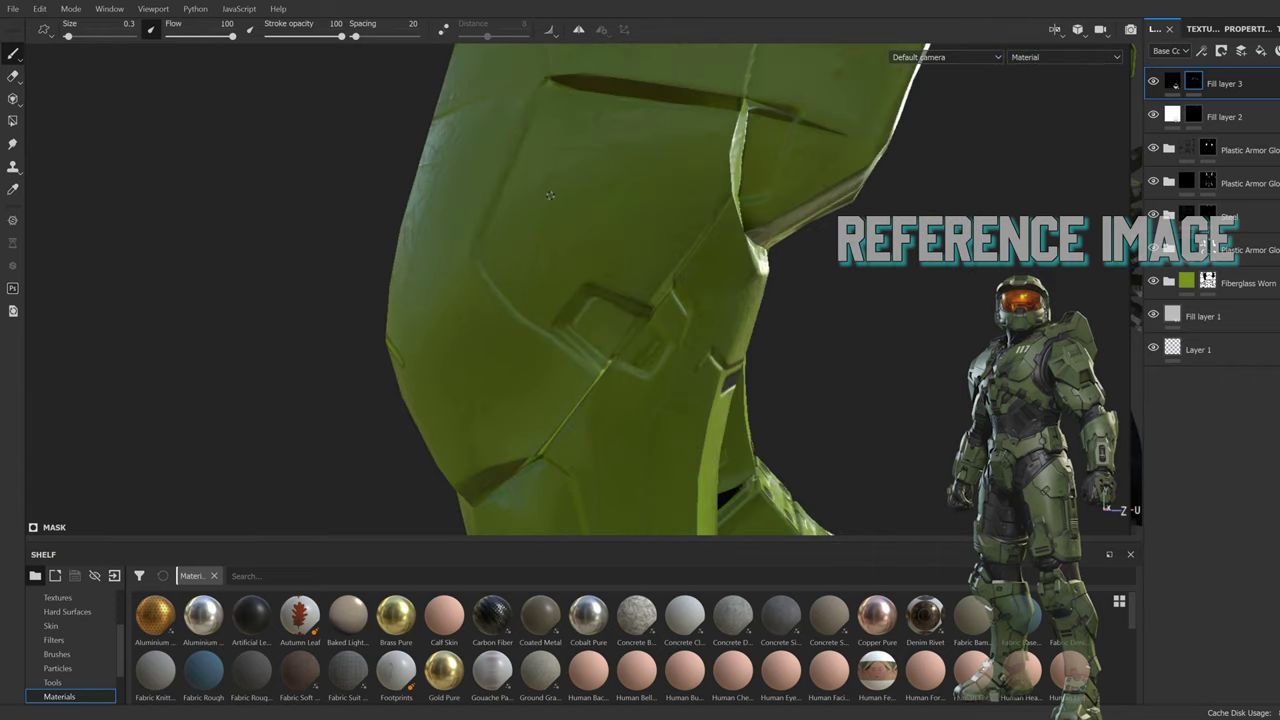
left_click_drag(405, 200, 370, 445, "alt")
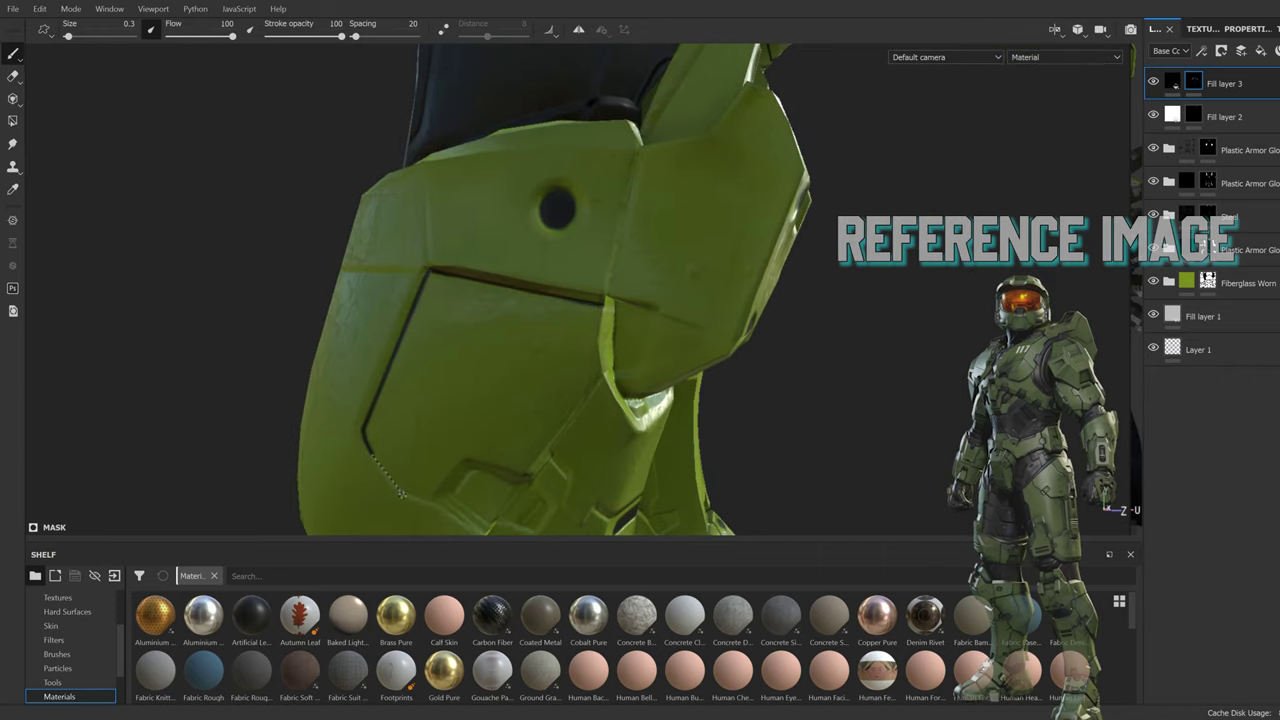
left_click_drag(481, 518, 488, 340, "alt")
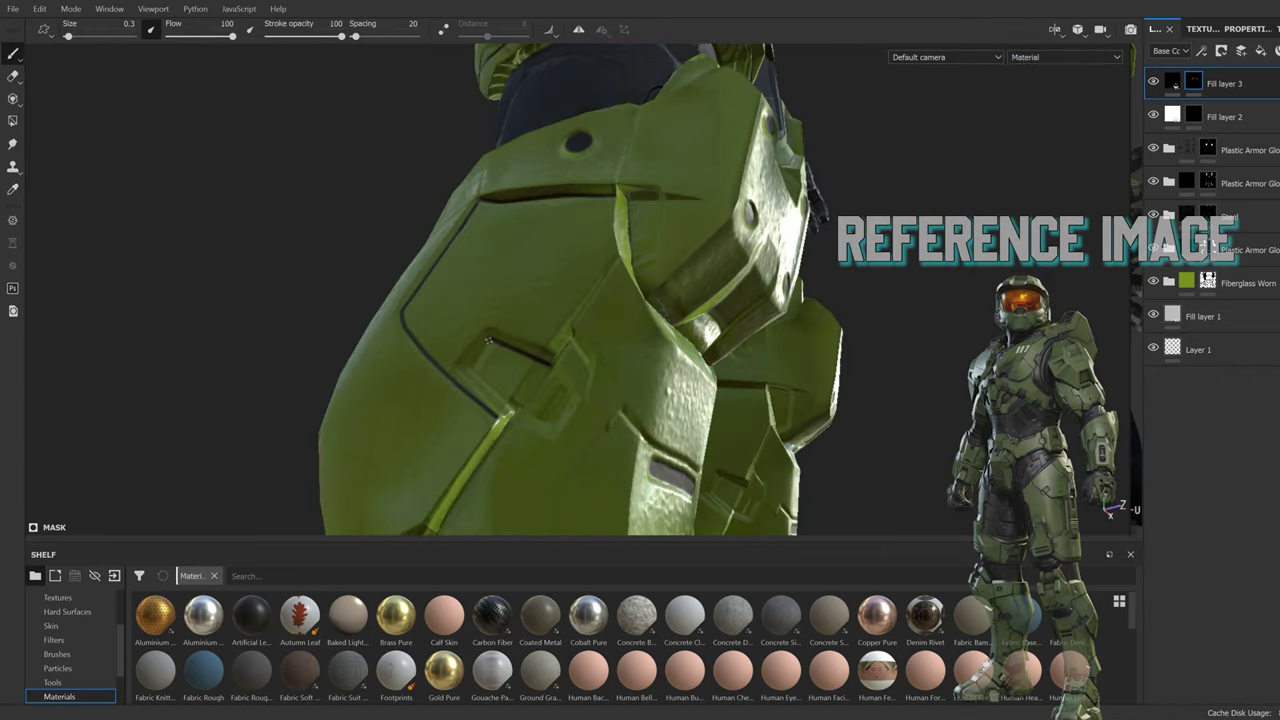
mouse_move(470, 515)
left_mouse_down("alt")
mouse_move(483, 230)
mouse_move(537, 264)
left_mouse_up("alt")
left_click_drag(652, 265, 678, 265, "alt")
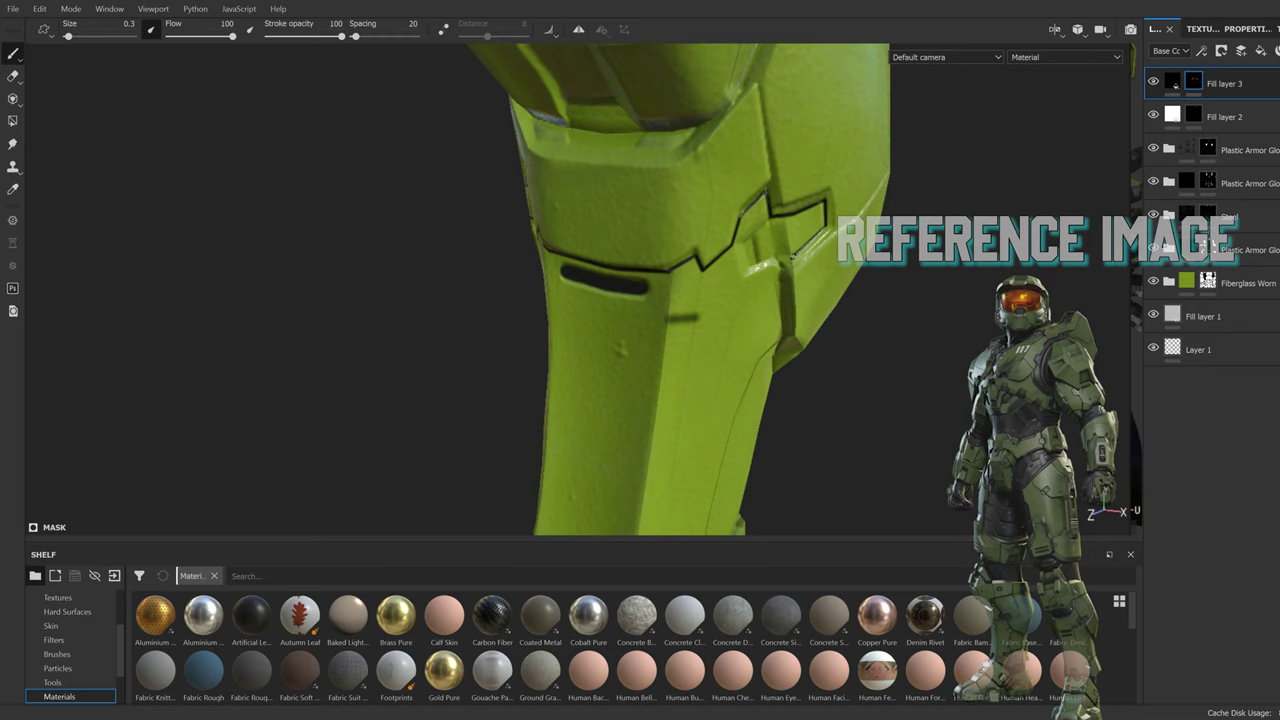
left_click_drag(619, 348, 730, 335, "alt")
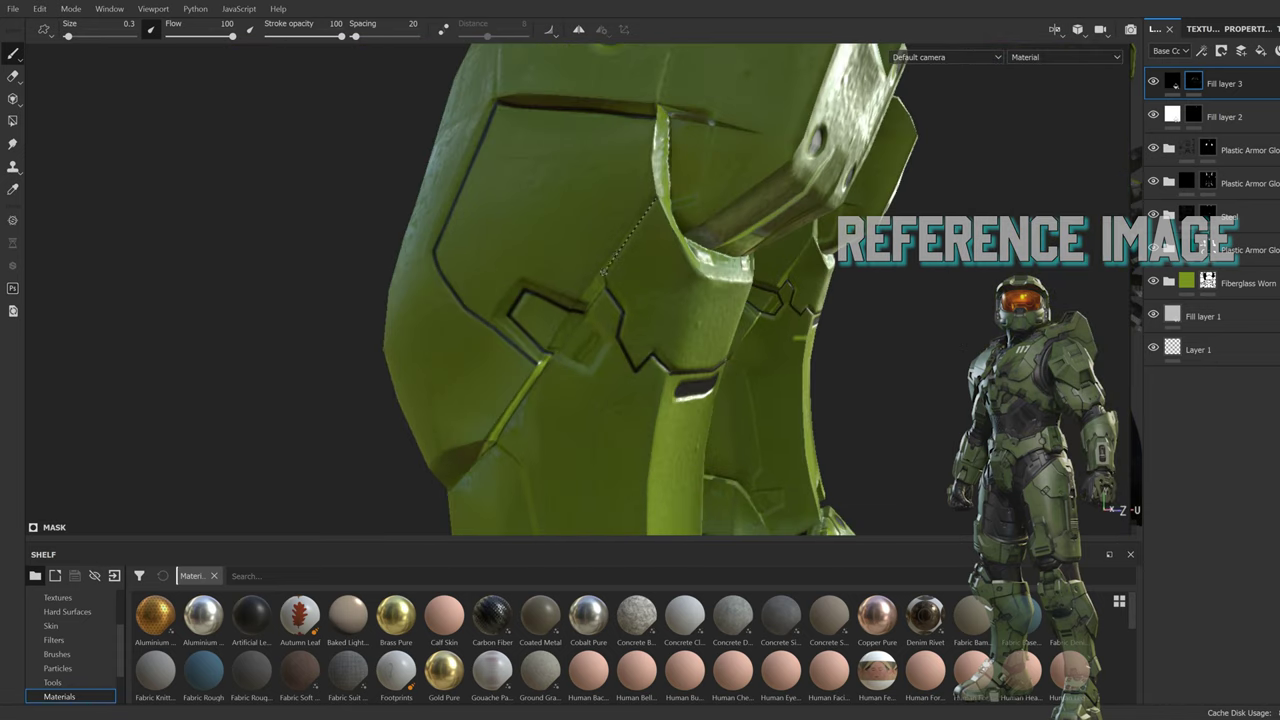
left_click_drag(515, 415, 488, 330, "alt")
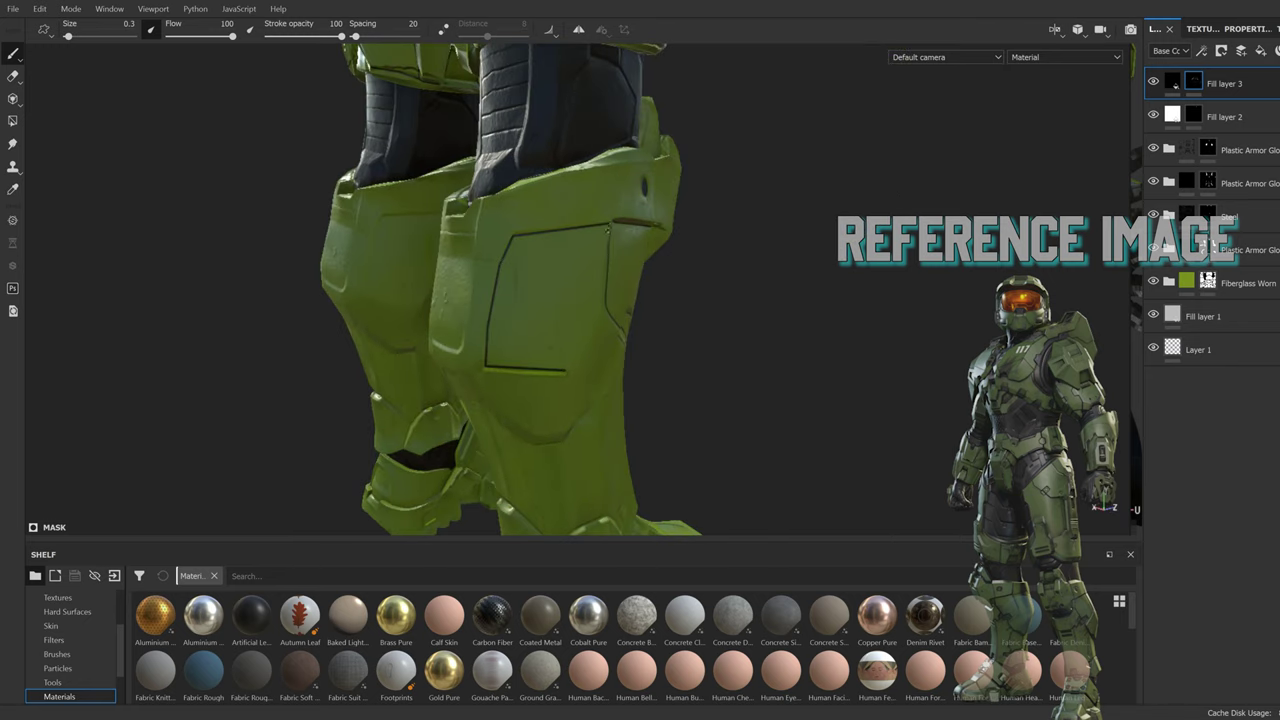
Step: Brush dark grey paint around the inner rim of the leg plate's round hole
left_click_drag(607, 228, 568, 216, "alt")
right_click_drag(568, 216, 562, 213, "alt")
left_click_drag(562, 213, 551, 357)
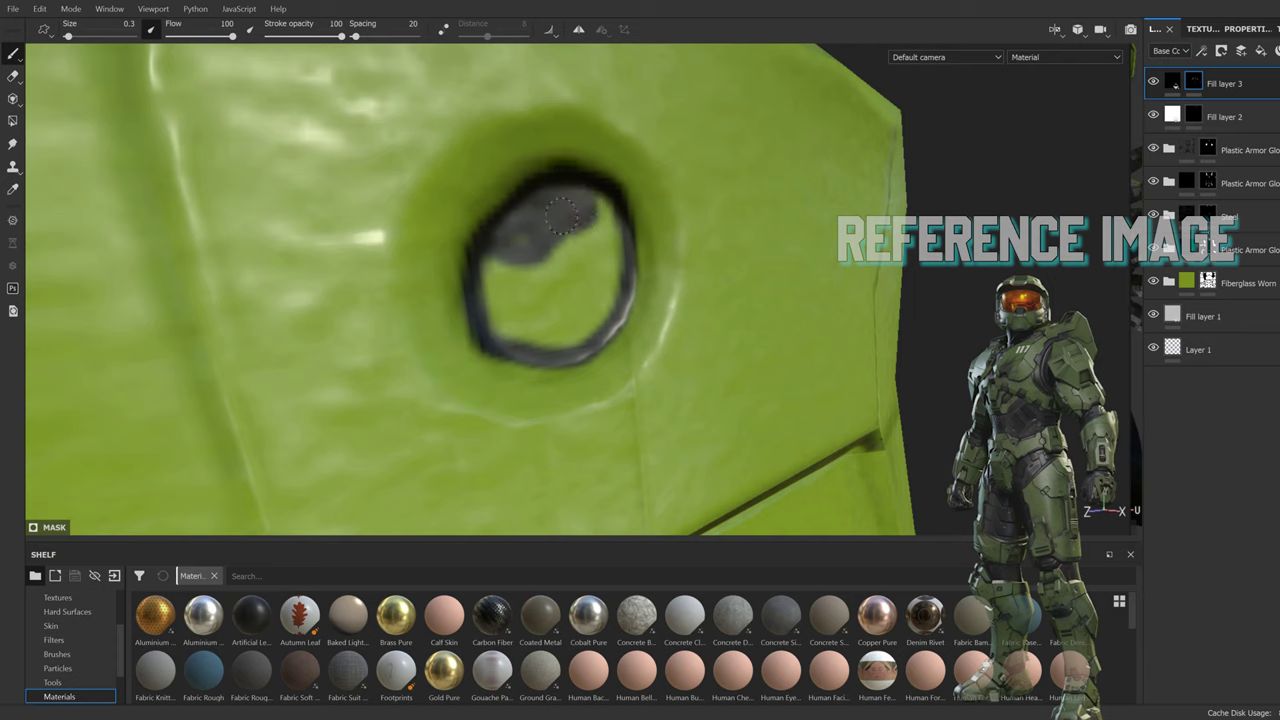
left_click_drag(562, 216, 487, 260)
right_click_drag(500, 283, 560, 300, "alt")
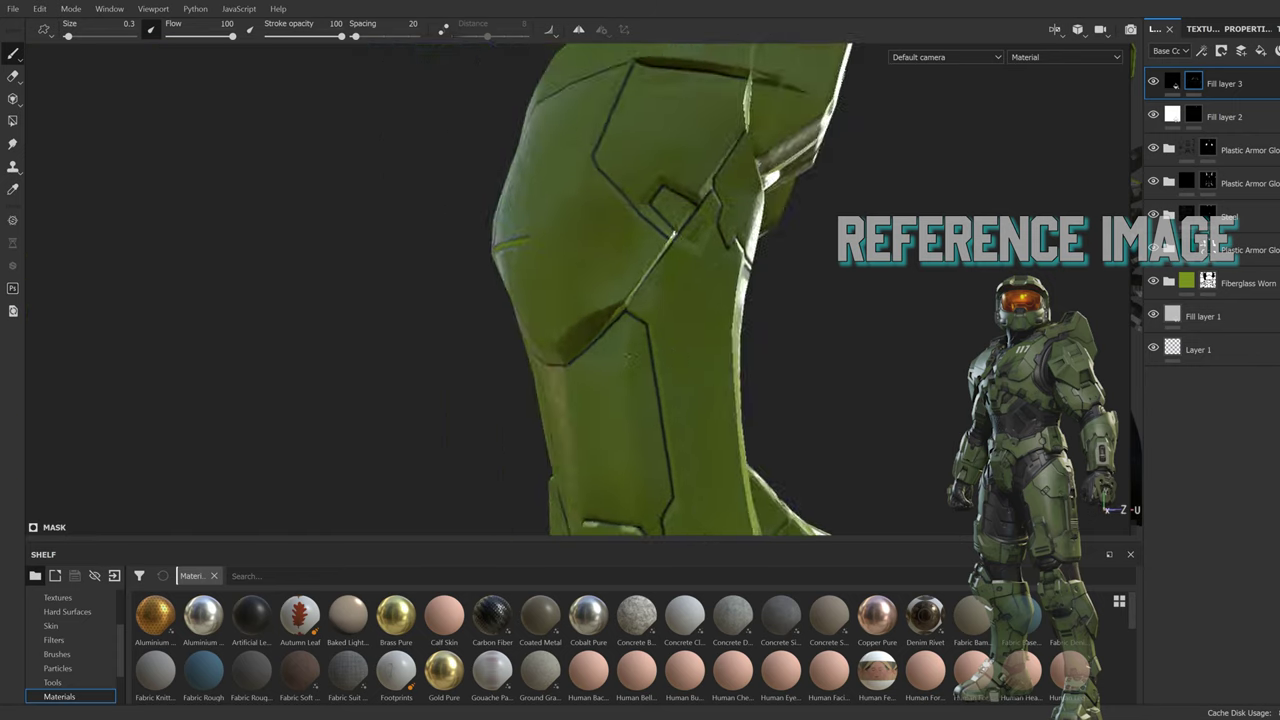
Step: Paint a straight dark seam up the leg plate and across its edge
left_click_drag(526, 267, 670, 305, "alt")
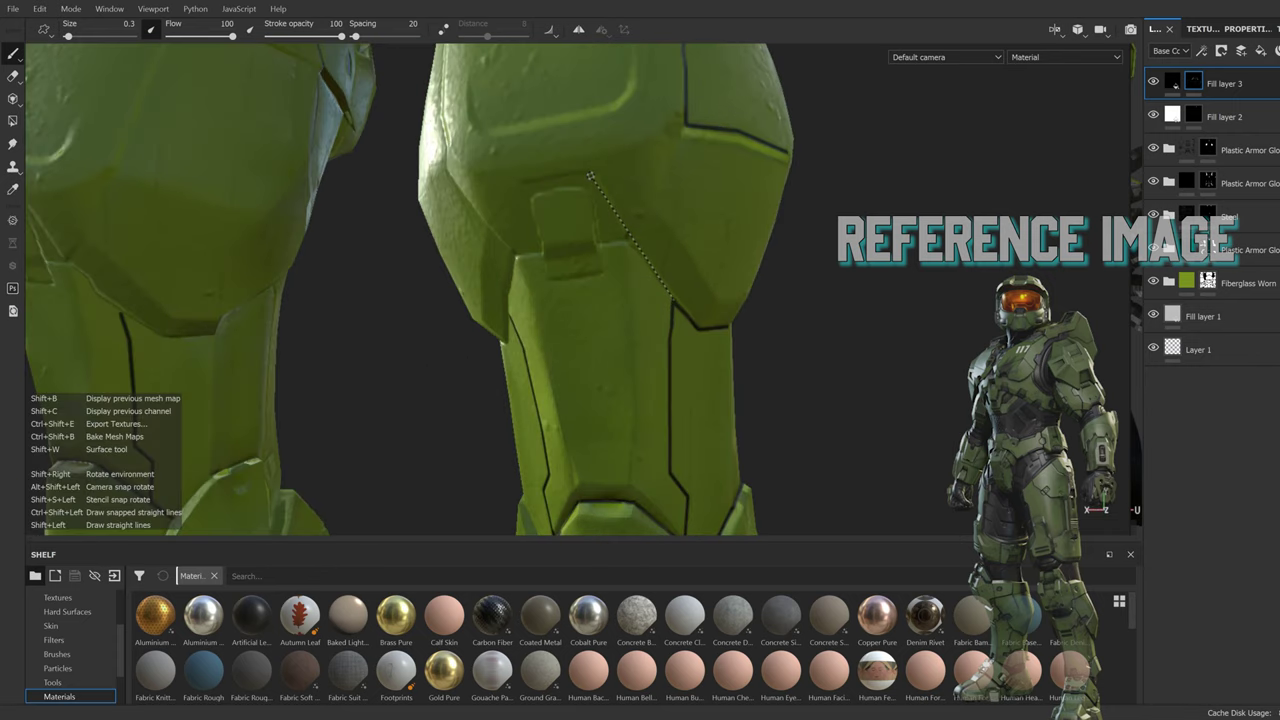
left_click(592, 176, "shift")
left_click(520, 184, "shift")
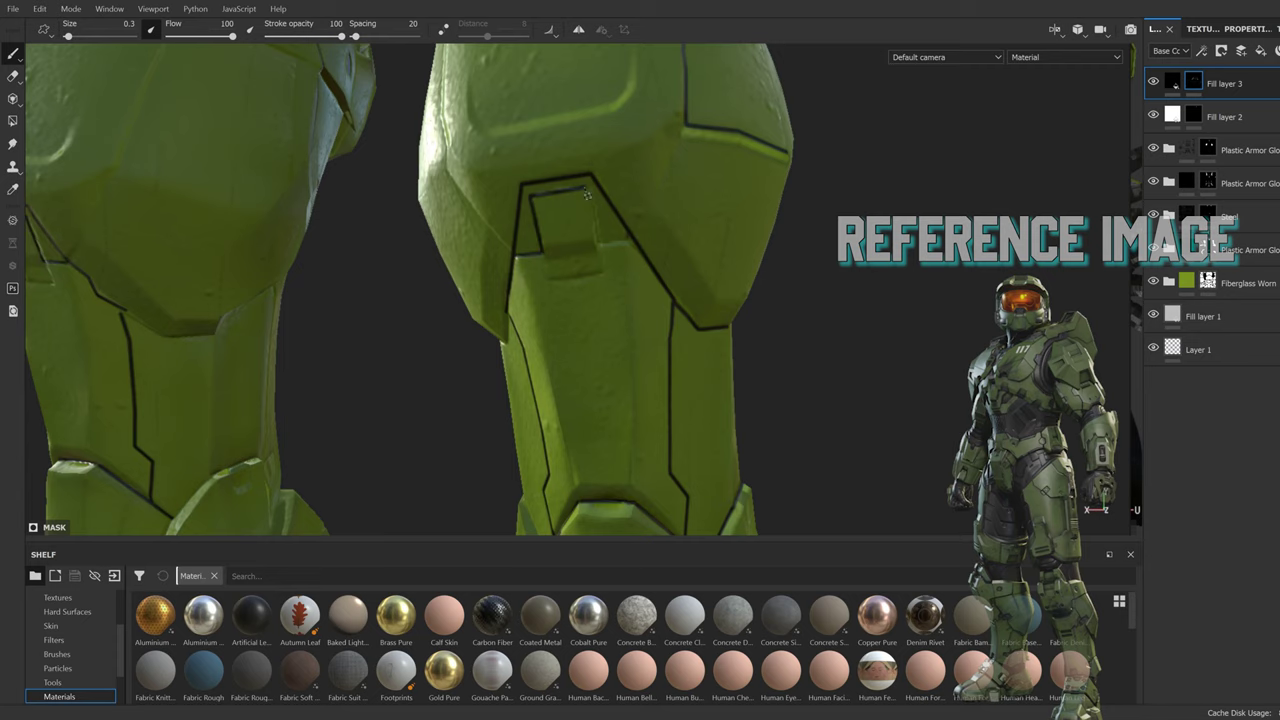
left_click_drag(626, 241, 686, 357, "alt")
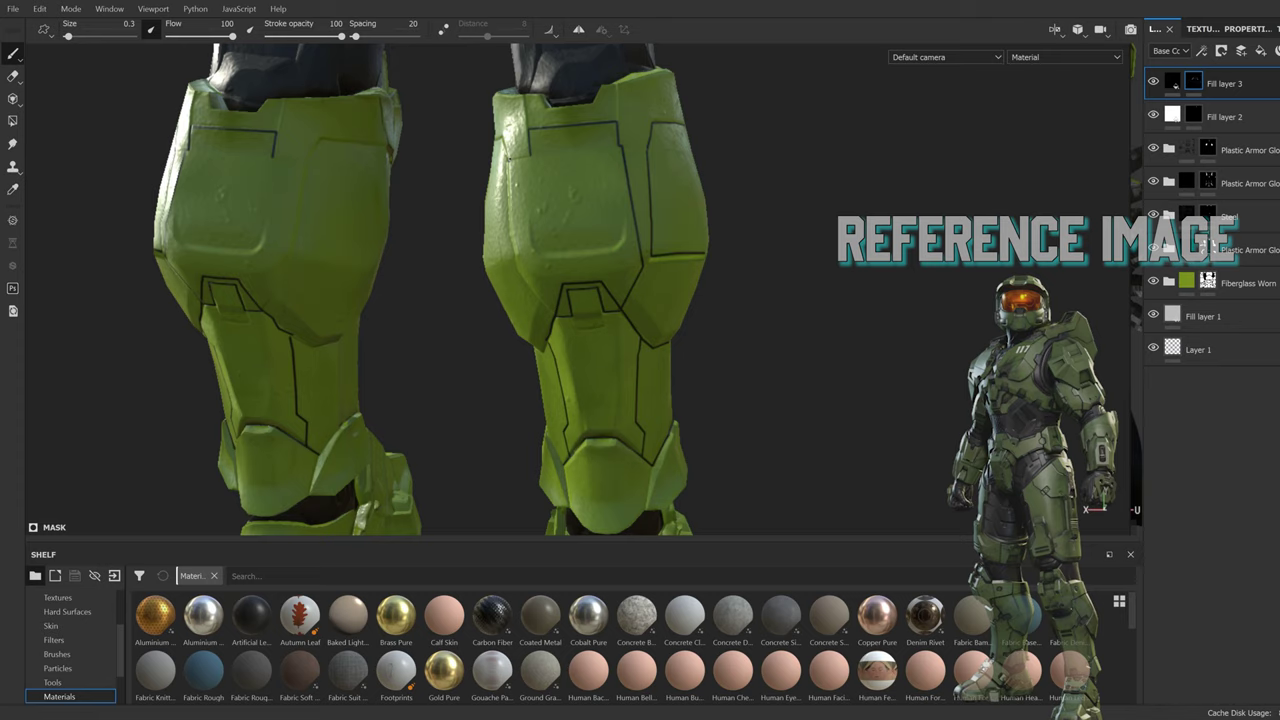
Step: Add two more short straight dark seam lines on the front of the leg plate
left_click_drag(713, 295, 600, 300, "alt")
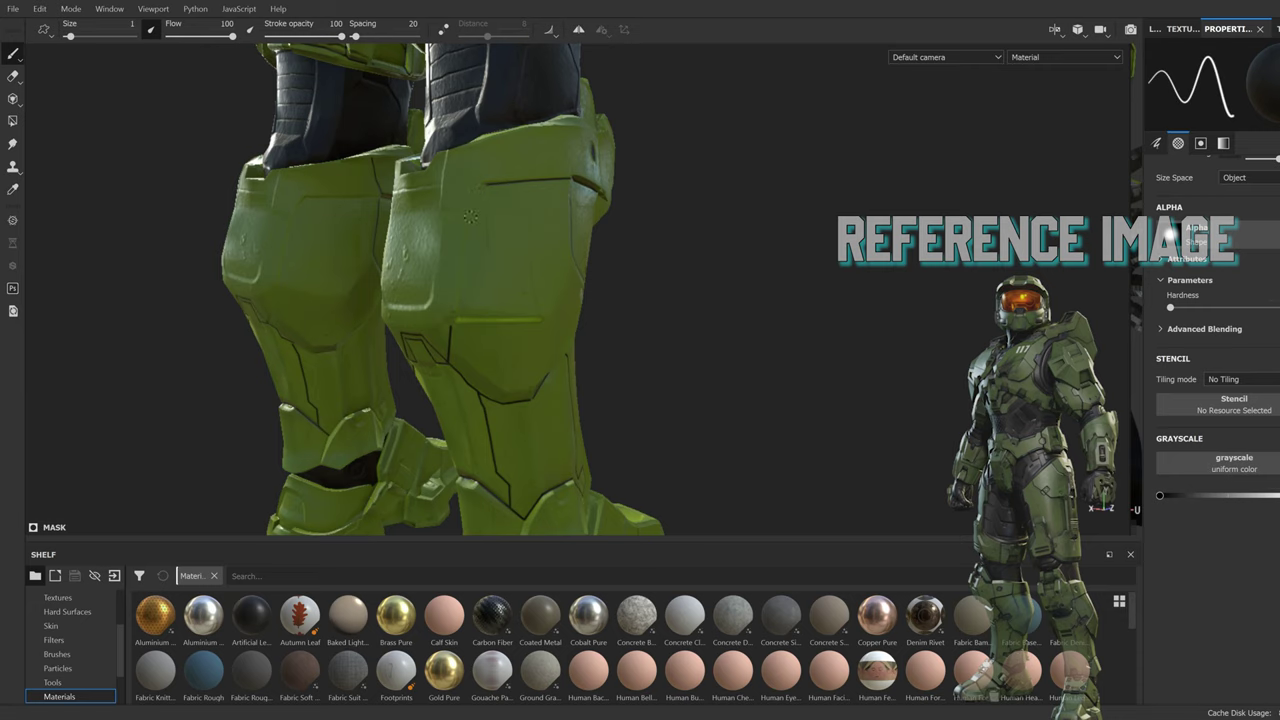
mouse_move(470, 216)
left_mouse_down("alt")
mouse_move(117, 42)
mouse_move(524, 374)
left_mouse_up("alt")
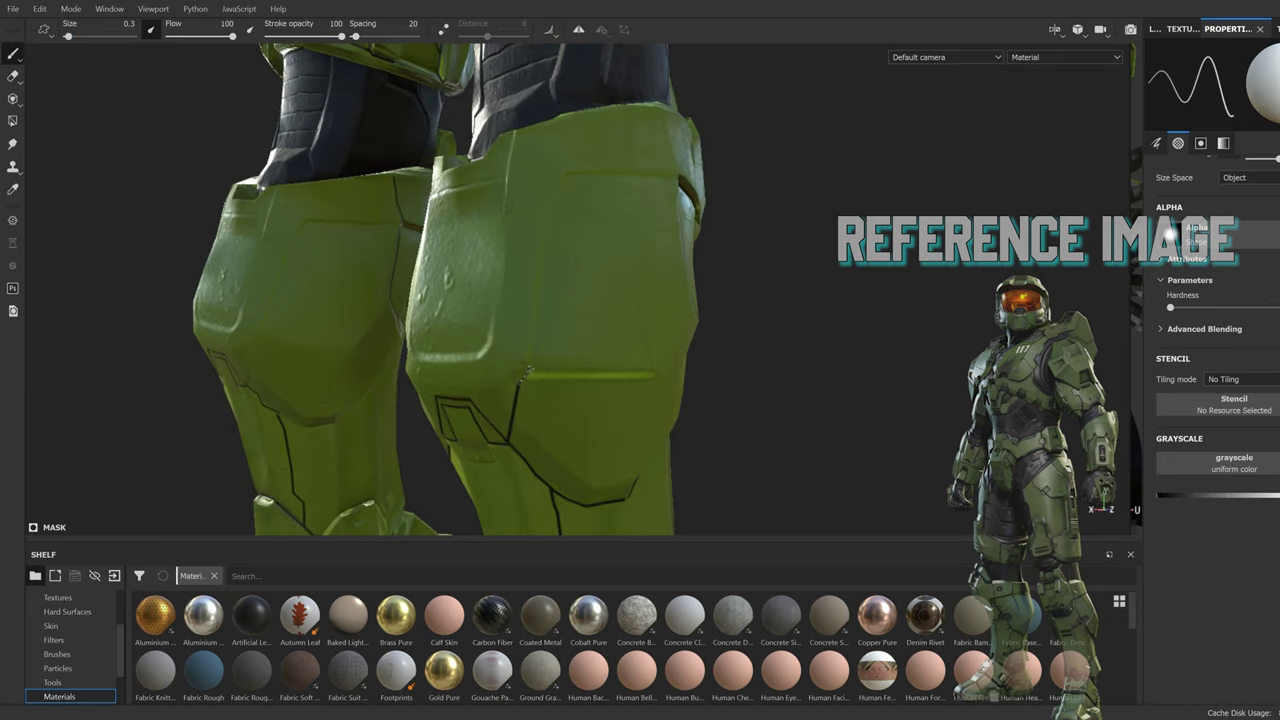
left_click_drag(504, 180, 666, 314, "alt")
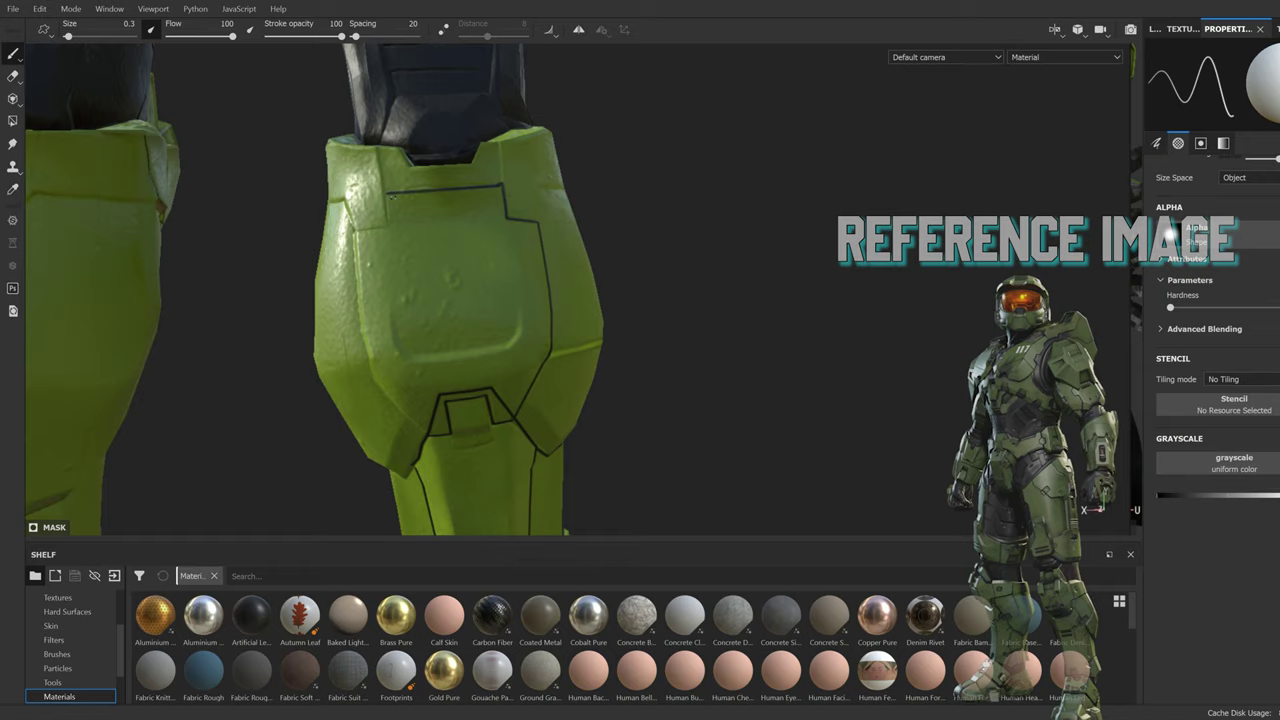
left_click(388, 222, "shift")
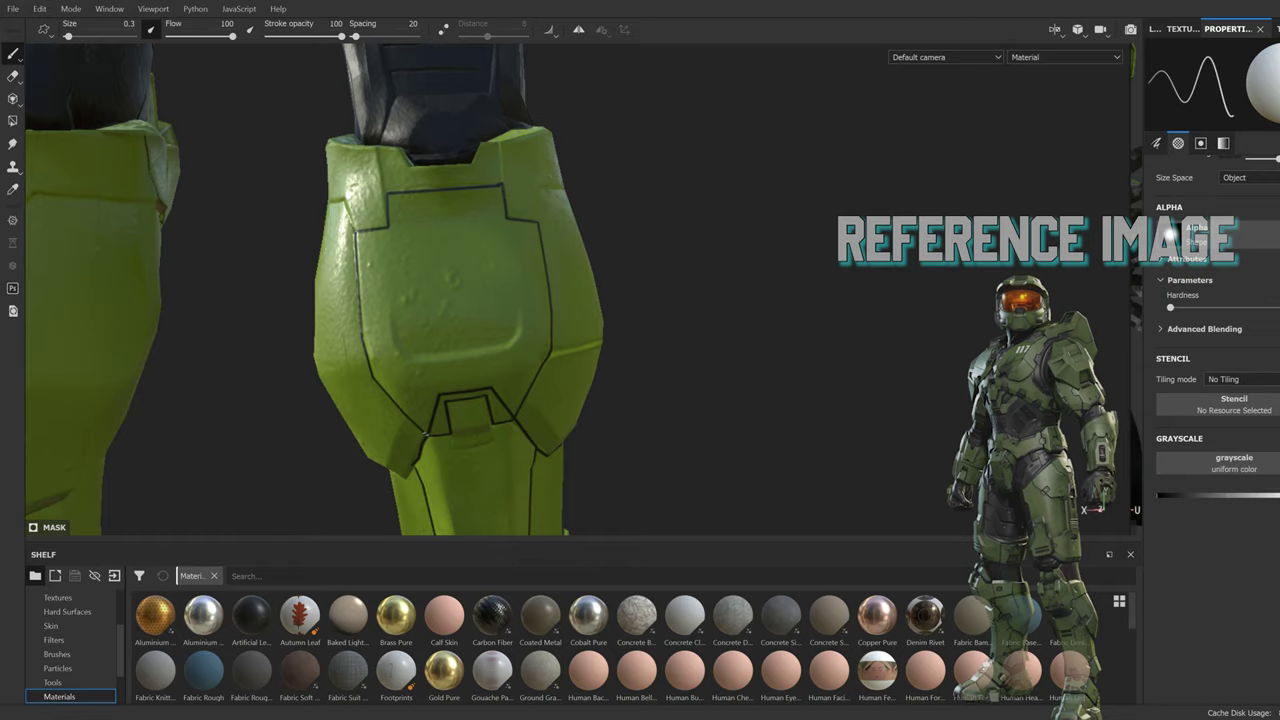
mouse_move(427, 435)
left_mouse_down("alt")
mouse_move(903, 309)
mouse_move(114, 366)
mouse_move(525, 410)
left_mouse_up("alt")
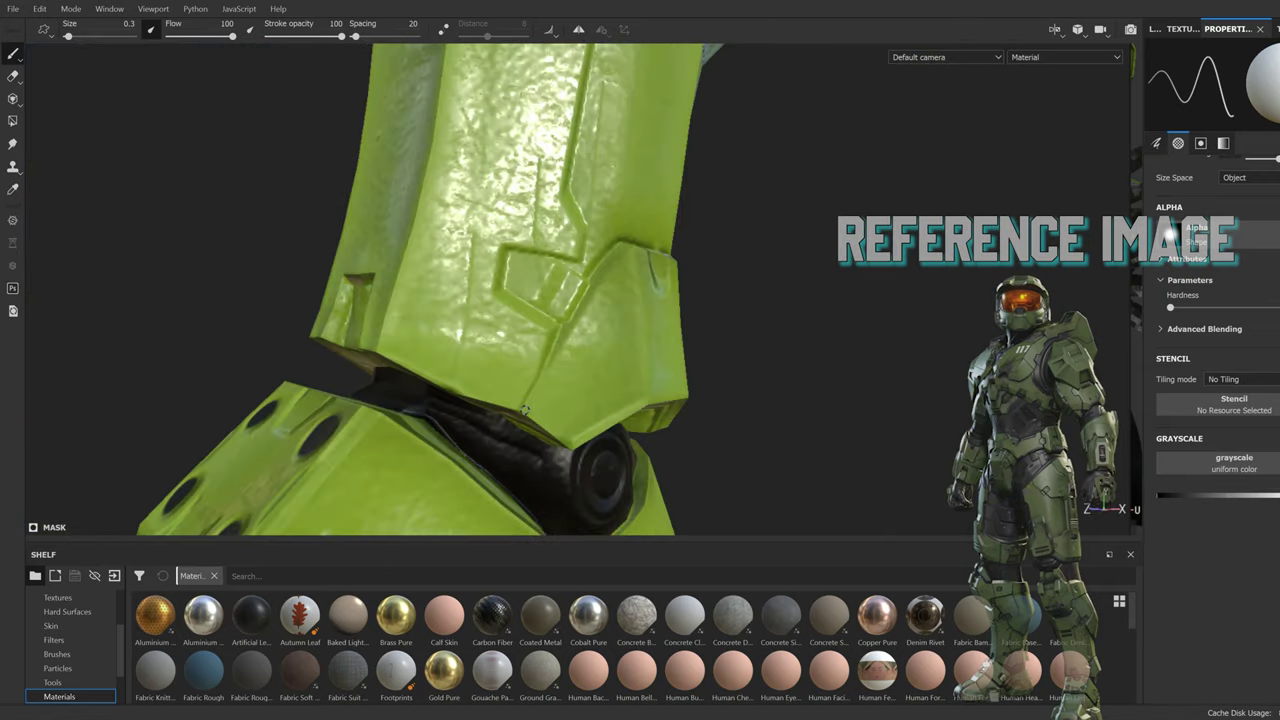
left_click(525, 410)
left_click(557, 324, "shift")
mouse_move(583, 263)
left_mouse_down("alt")
mouse_move(561, 363)
mouse_move(490, 318)
left_mouse_up("alt")
Step: Darken the lower notch of the leg plate with a dark brush stroke
left_click_drag(405, 410, 837, 360, "alt")
right_click_drag(837, 360, 408, 316, "alt")
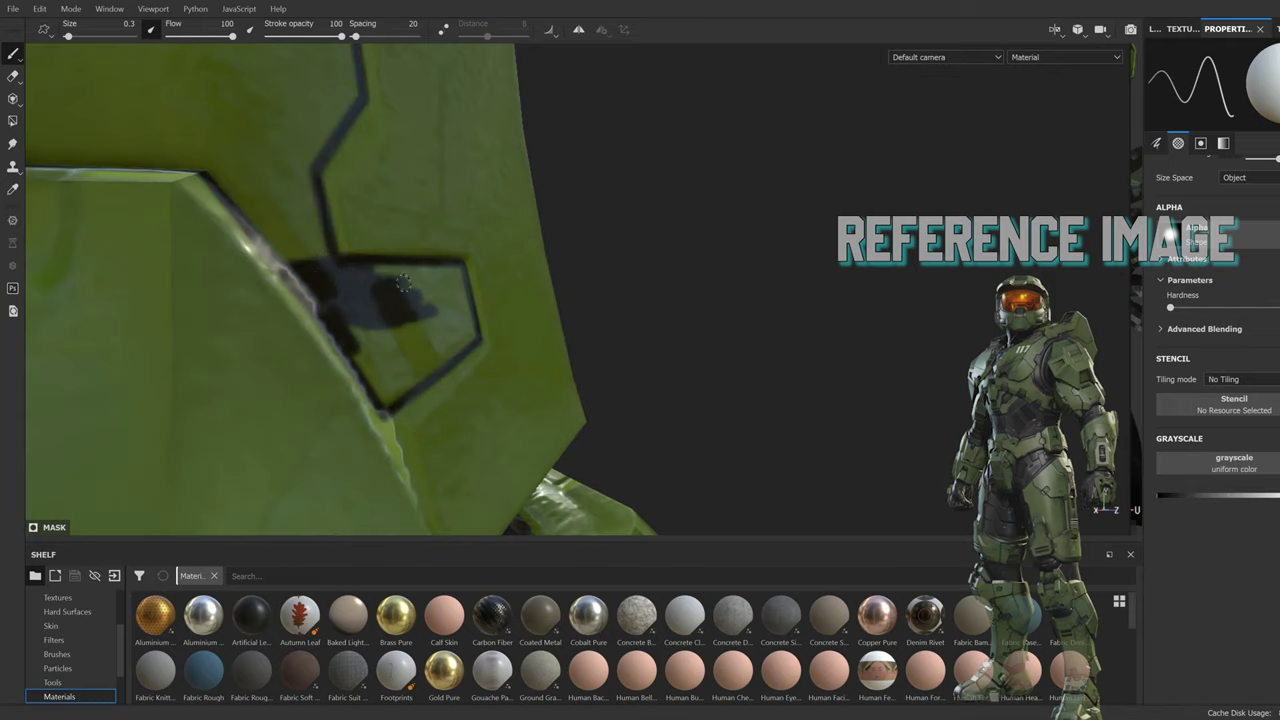
left_click_drag(403, 283, 367, 370, "alt")
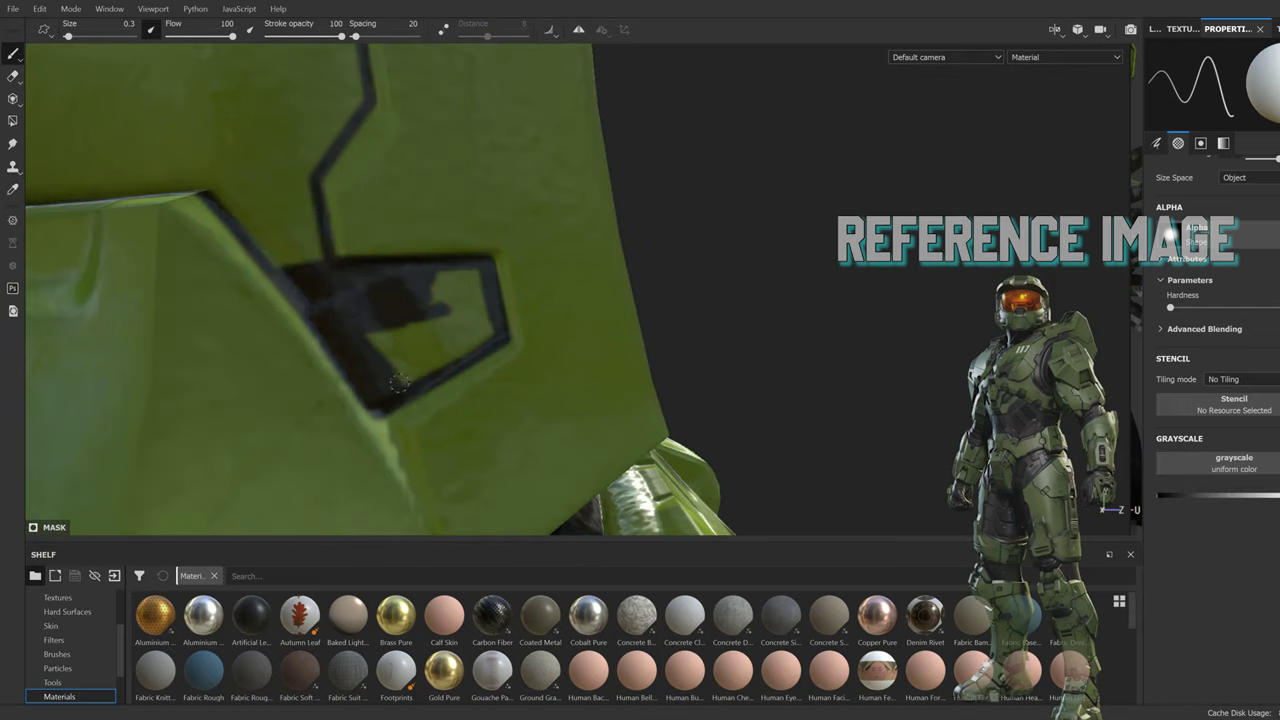
left_click_drag(399, 331, 548, 372, "alt")
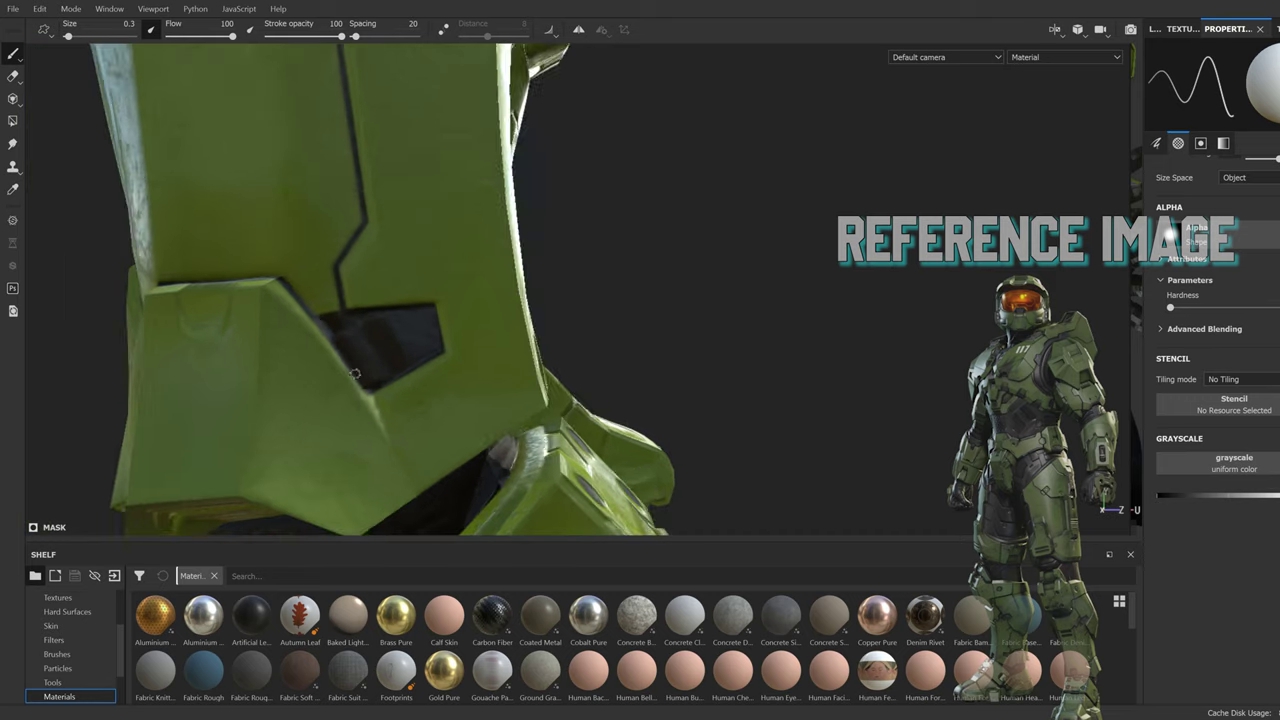
scroll(548, 372, "up", 2)
left_click_drag(445, 285, 537, 272)
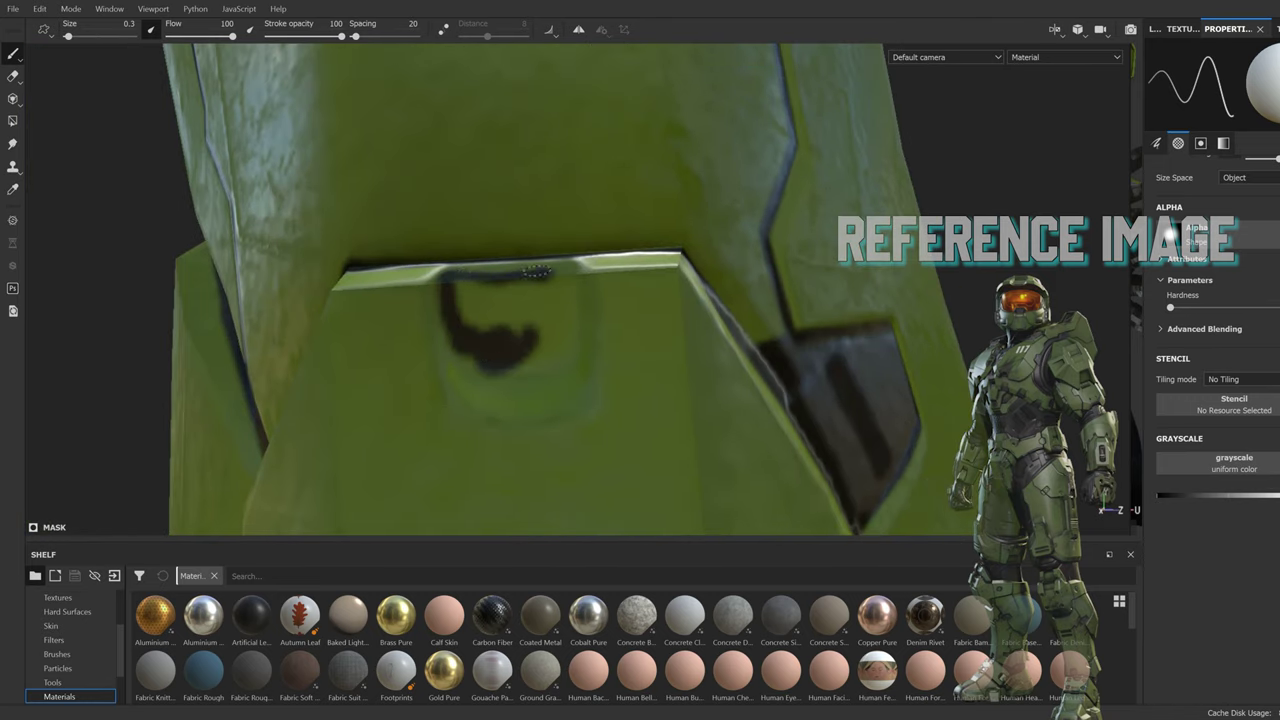
scroll(552, 281, "down", 3)
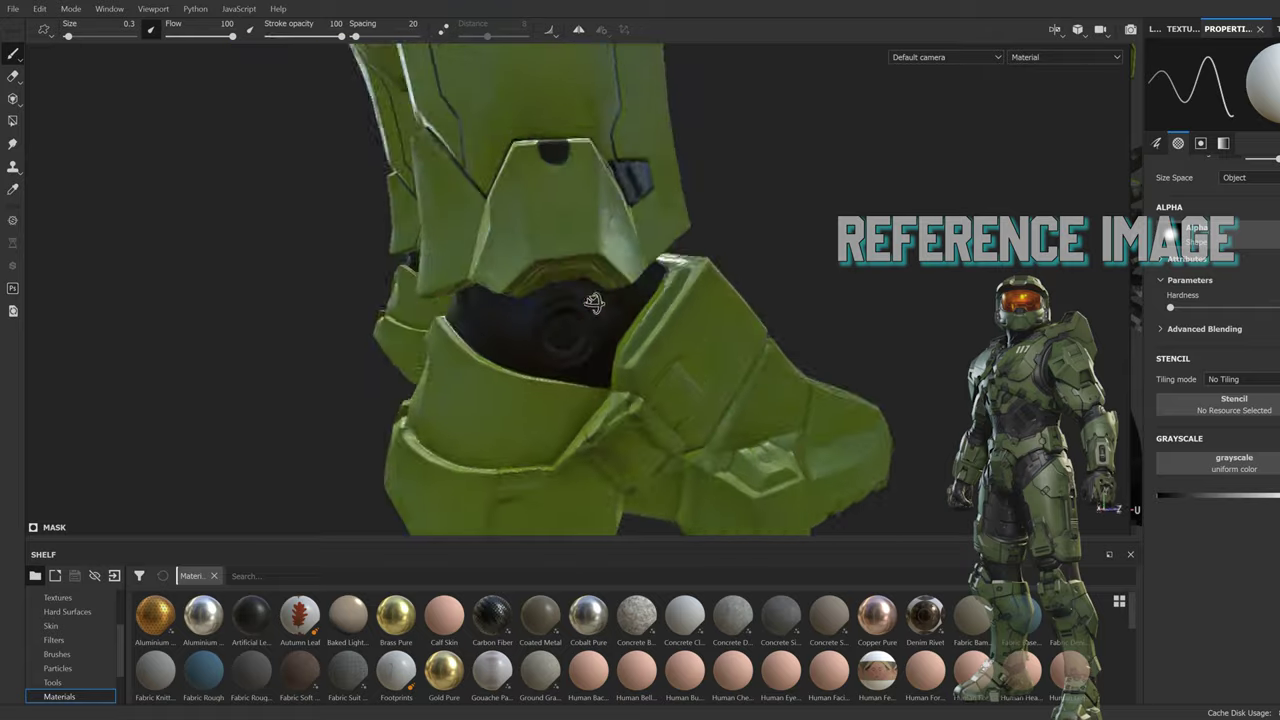
scroll(552, 281, "down", 3)
scroll(674, 197, "down", 3)
left_click_drag(674, 197, 766, 300, "alt")
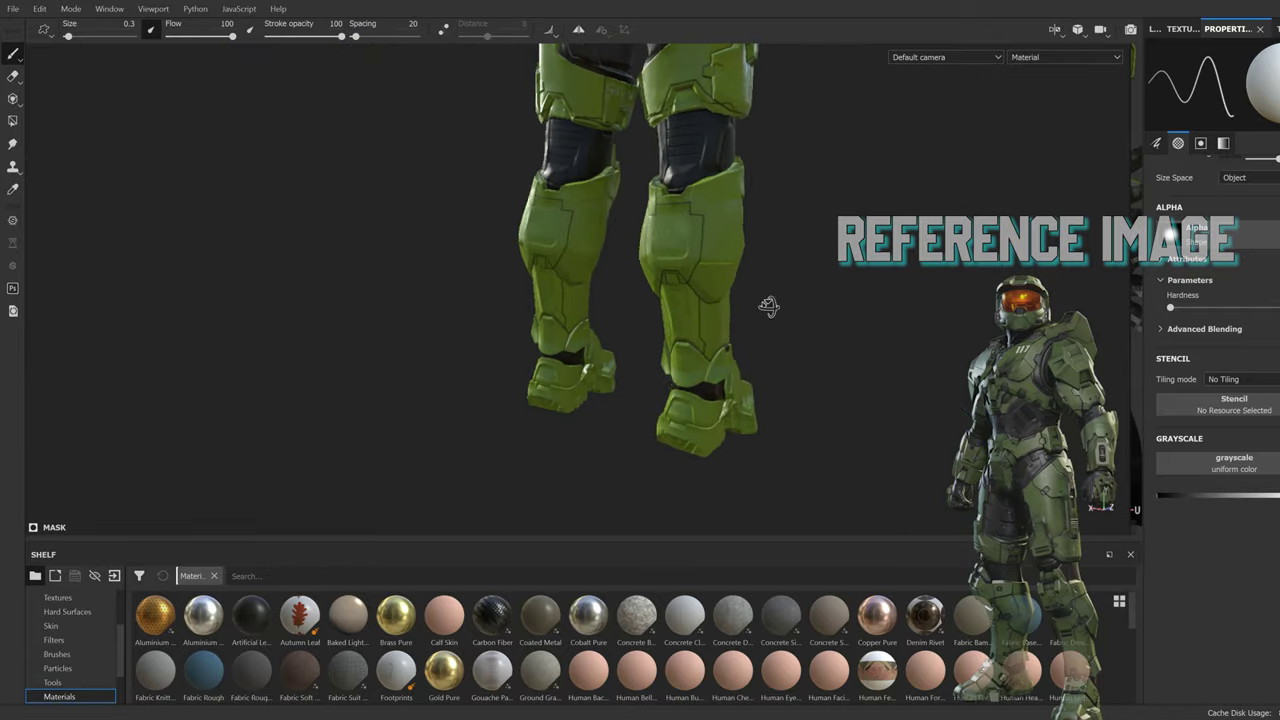
Step: Switch to Polygon Fill mode on the knee pads, then back to freehand brush painting
scroll(648, 272, "up", 5)
scroll(601, 207, "down", 2)
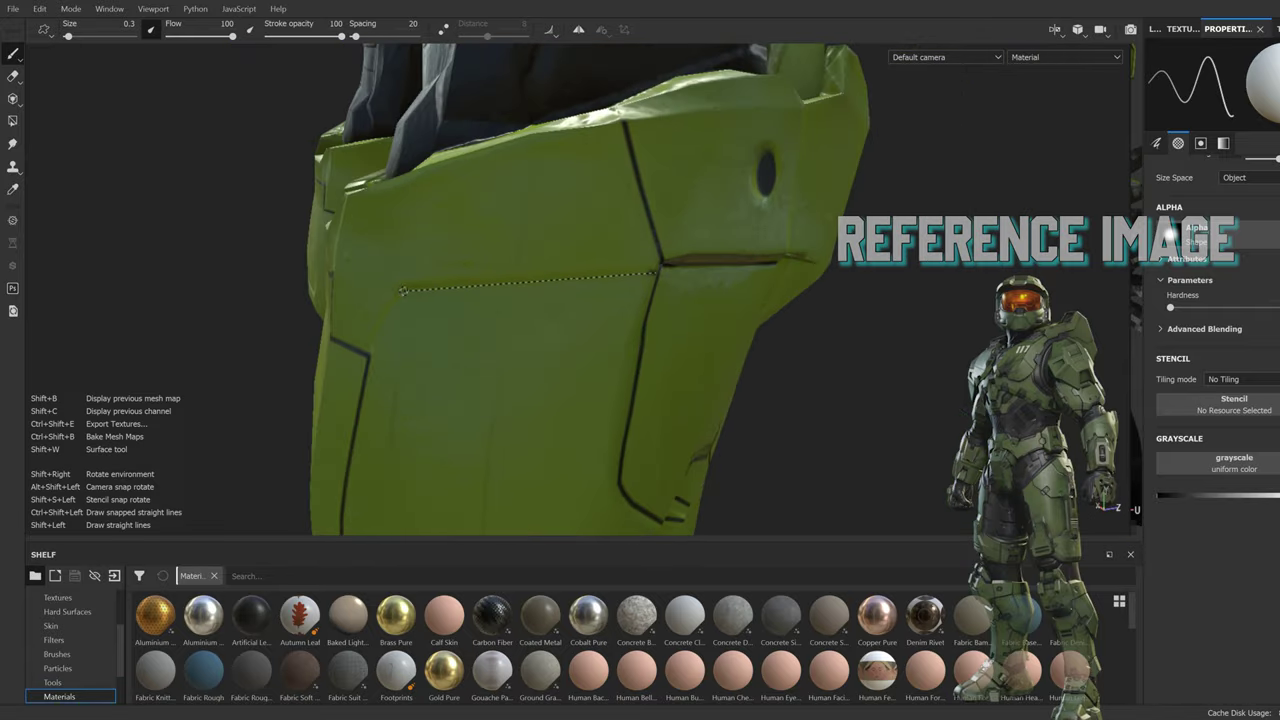
scroll(680, 260, "down", 3)
scroll(760, 302, "up", 3)
scroll(724, 272, "up", 3)
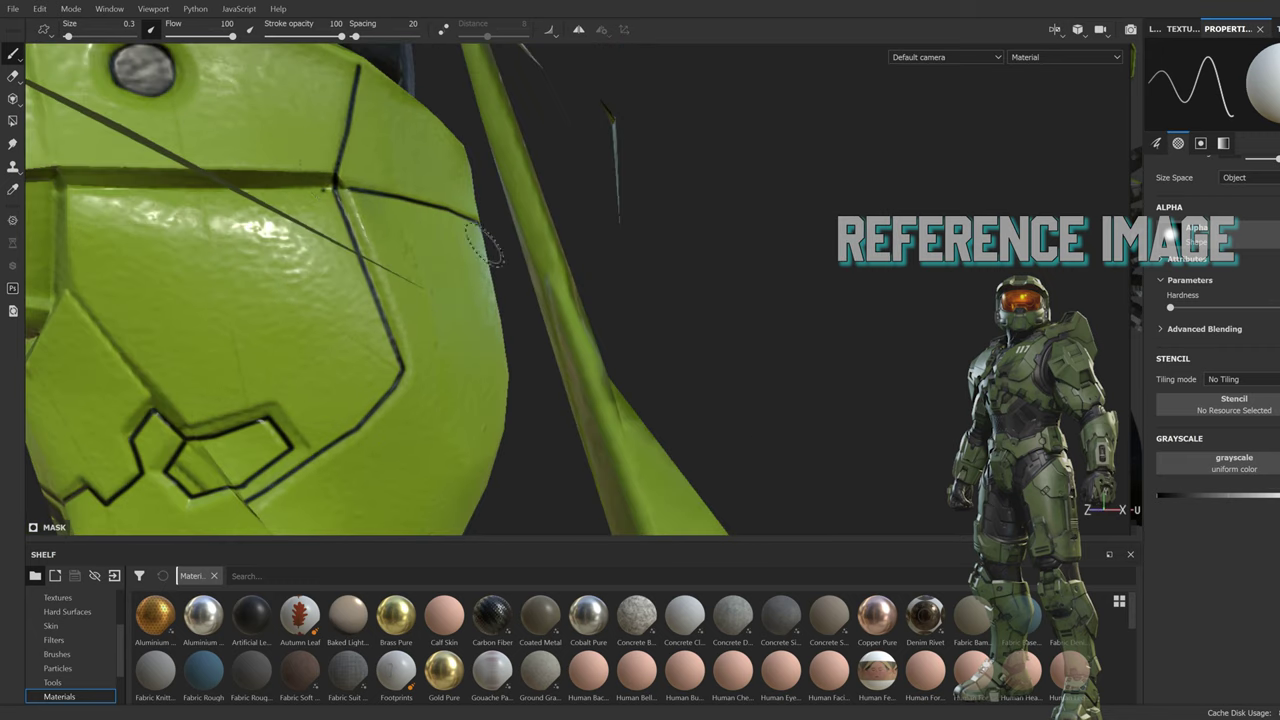
left_click_drag(724, 272, 630, 340, "alt")
scroll(613, 353, "down", 3)
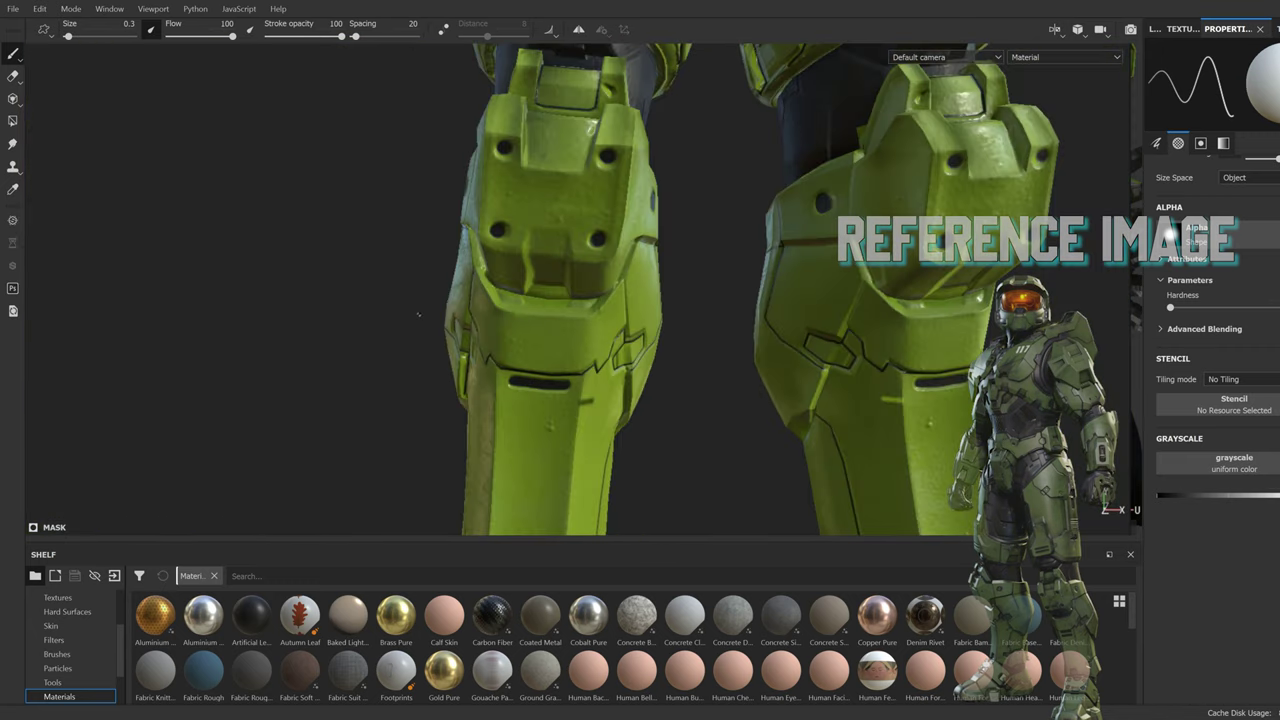
mouse_move(418, 315)
left_mouse_down("alt")
mouse_move(410, 260)
mouse_move(625, 298)
left_mouse_up("alt")
key("4")
scroll(410, 250, "up", 3)
scroll(410, 246, "down", 3)
key("1")
Step: Paint the small rectangular inset panel on the lower leg dark
left_click_drag(383, 329, 508, 425, "alt")
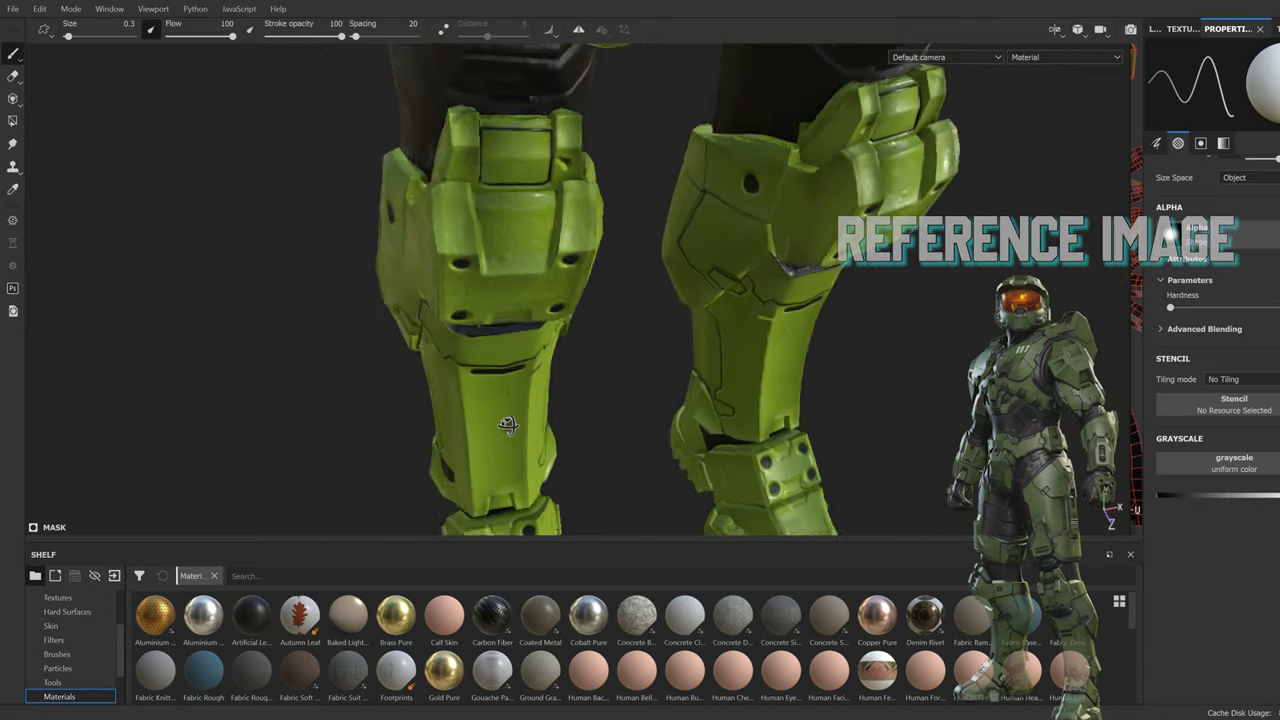
scroll(508, 425, "up", 2)
scroll(537, 213, "up", 4)
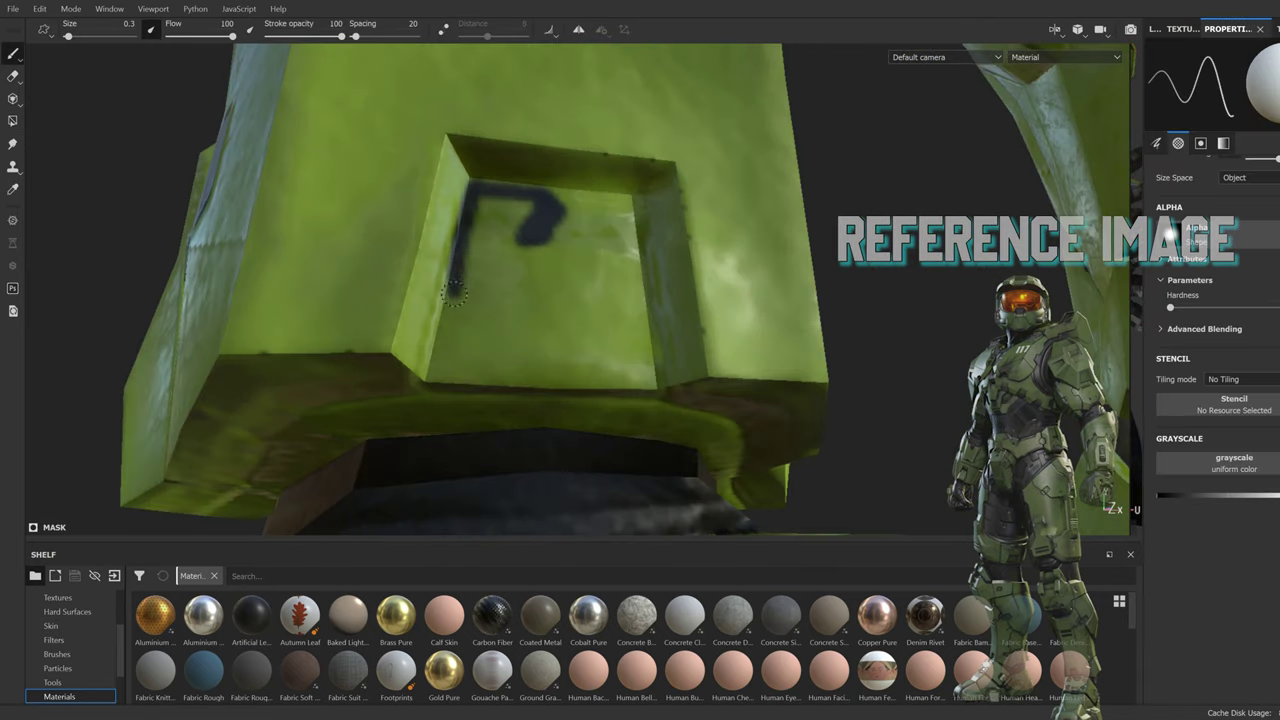
mouse_move(453, 292)
left_mouse_down()
mouse_move(645, 185)
mouse_move(460, 260)
mouse_move(600, 320)
mouse_move(432, 372)
mouse_move(545, 287)
left_mouse_up()
left_click(12, 122)
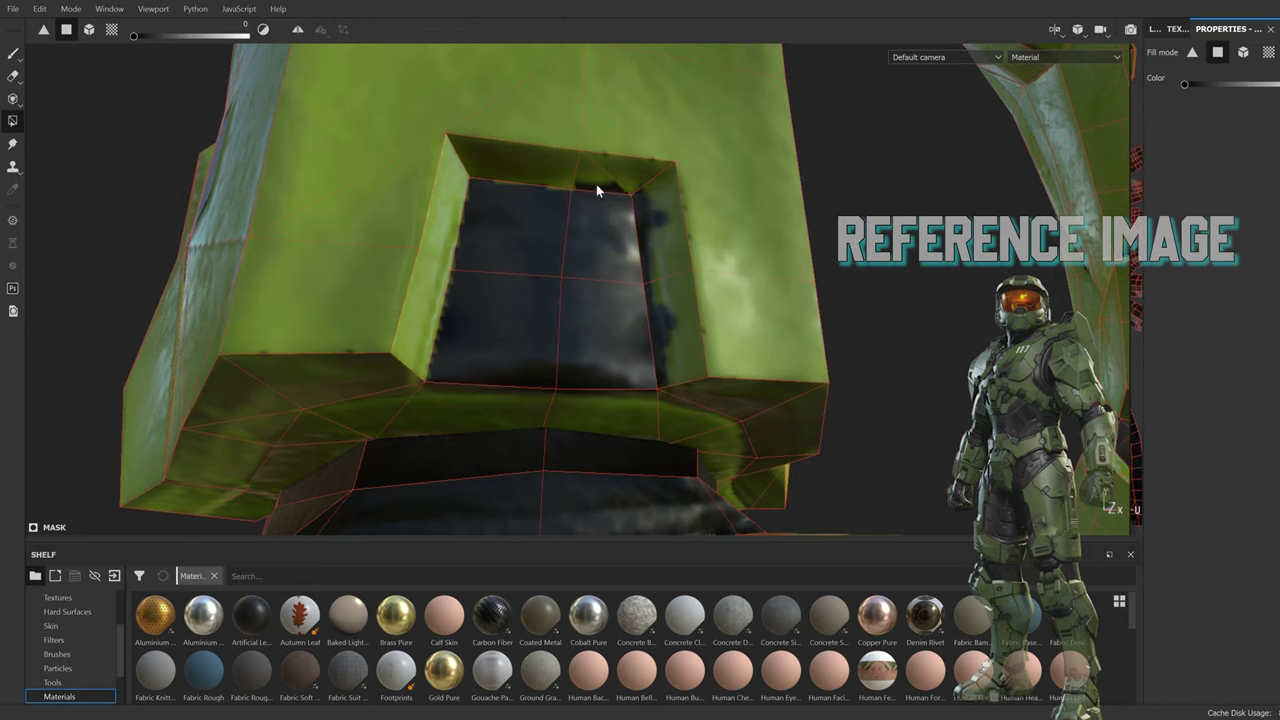
scroll(480, 450, "down", 3)
scroll(561, 318, "down", 5)
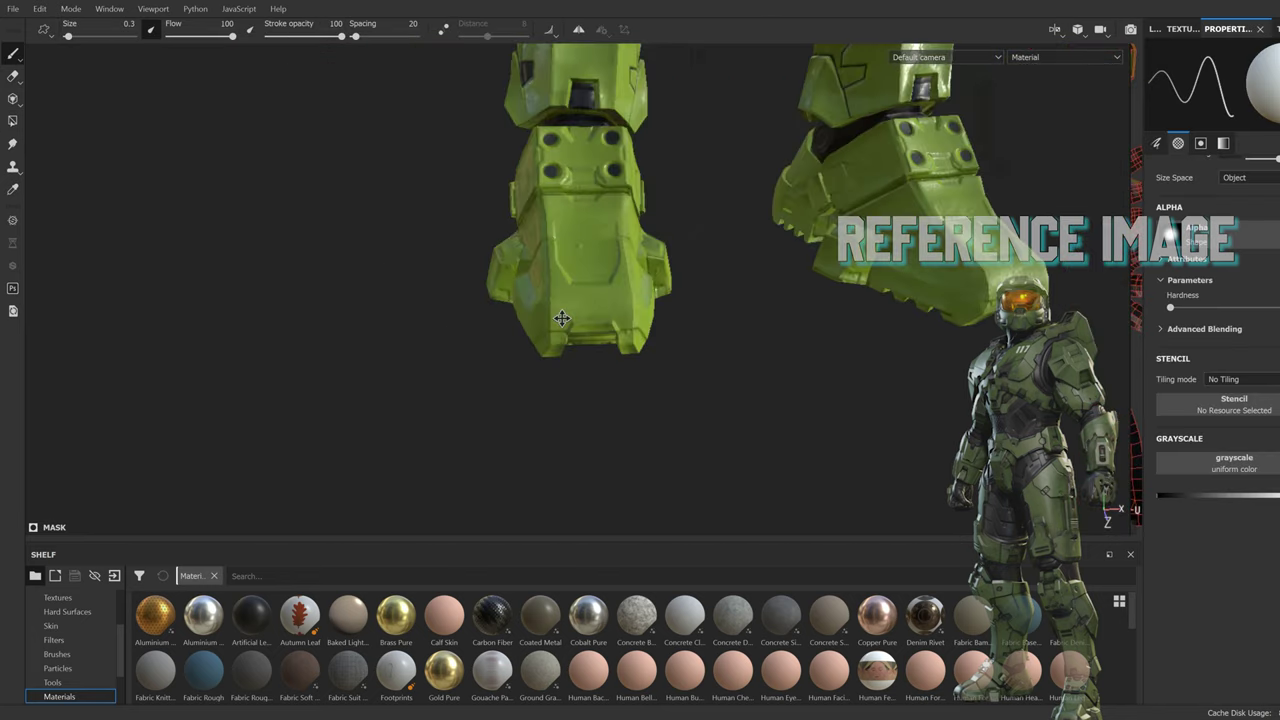
scroll(671, 249, "down", 3)
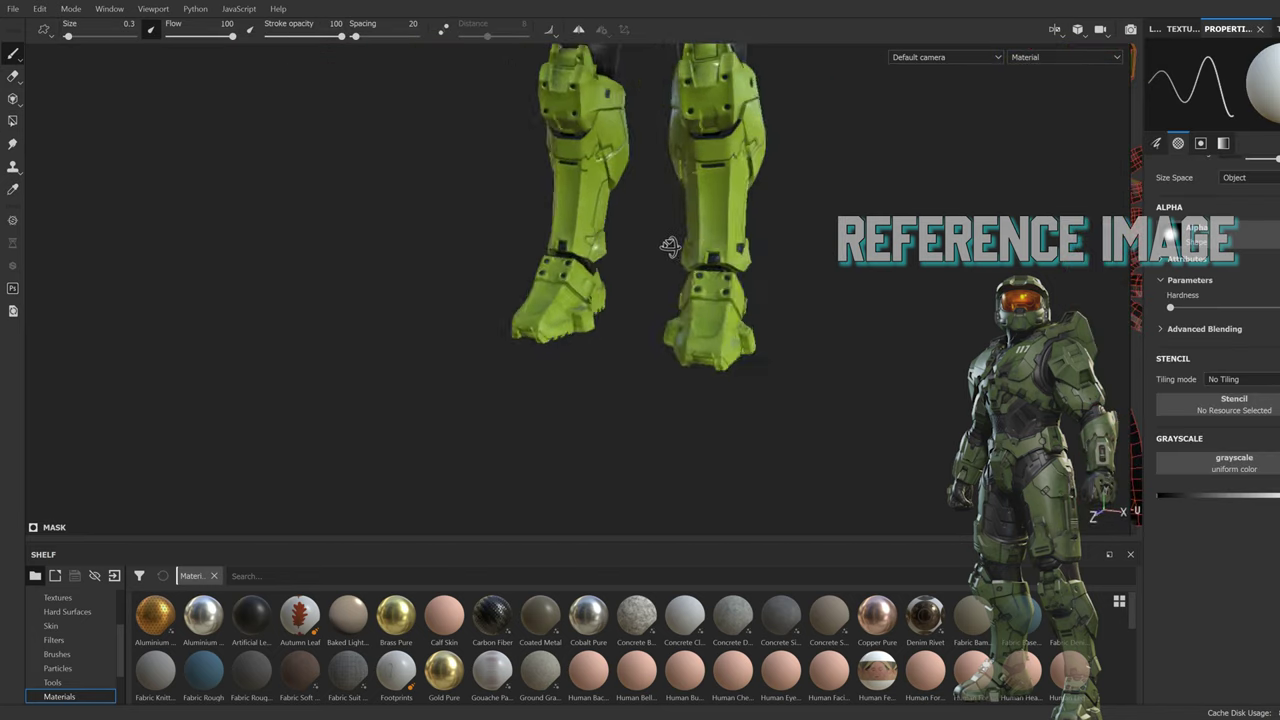
mouse_move(663, 249)
left_mouse_down("alt")
mouse_move(690, 300)
mouse_move(600, 400)
left_mouse_up("alt")
scroll(700, 334, "up", 5)
Step: Select the Plastic Armor layer in the layer stack
scroll(600, 400, "up", 3)
left_click(1155, 28)
left_click(1200, 150)
scroll(563, 305, "up", 5)
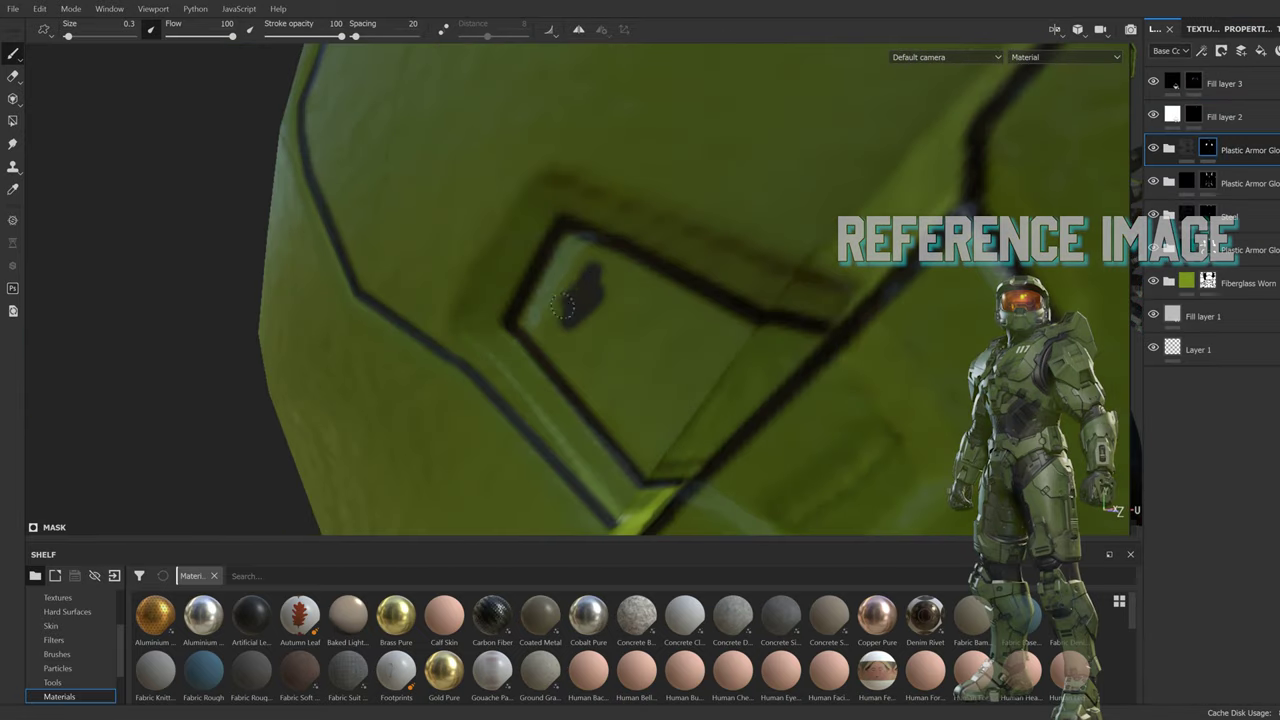
Step: Brush the knee recess and its inner edges fully dark
left_click_drag(552, 345, 631, 313)
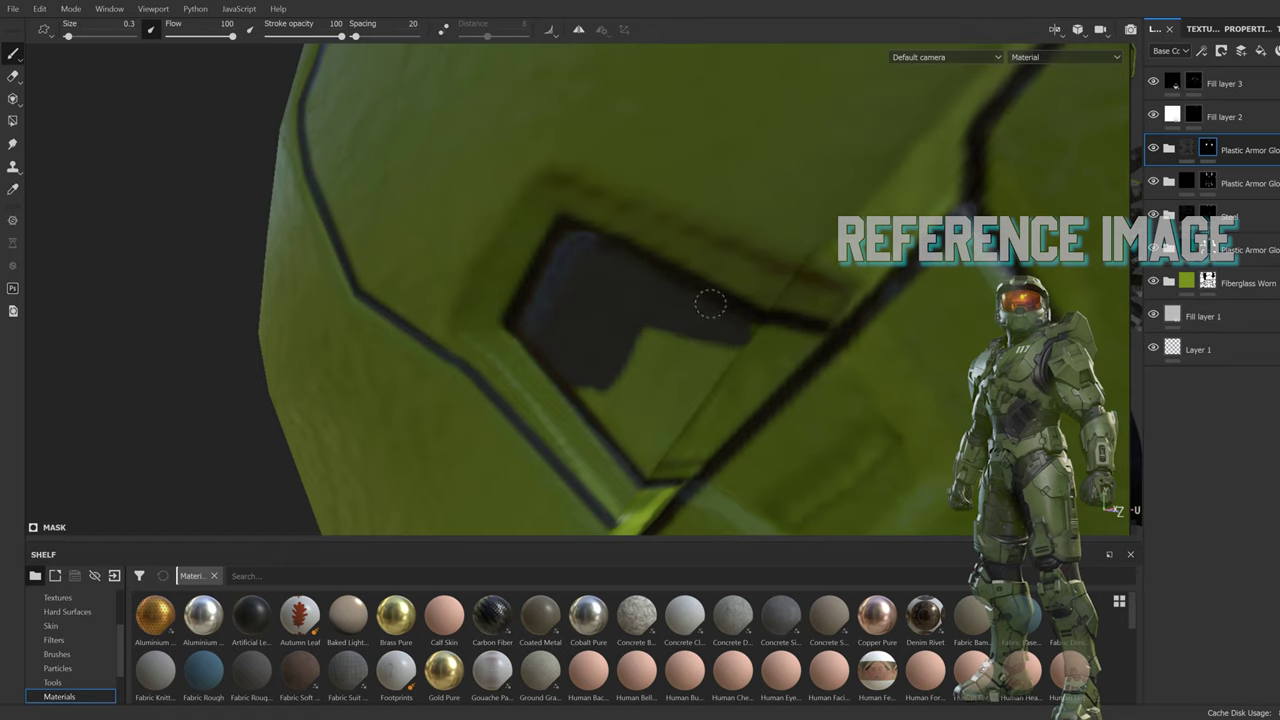
left_click_drag(763, 361, 591, 401)
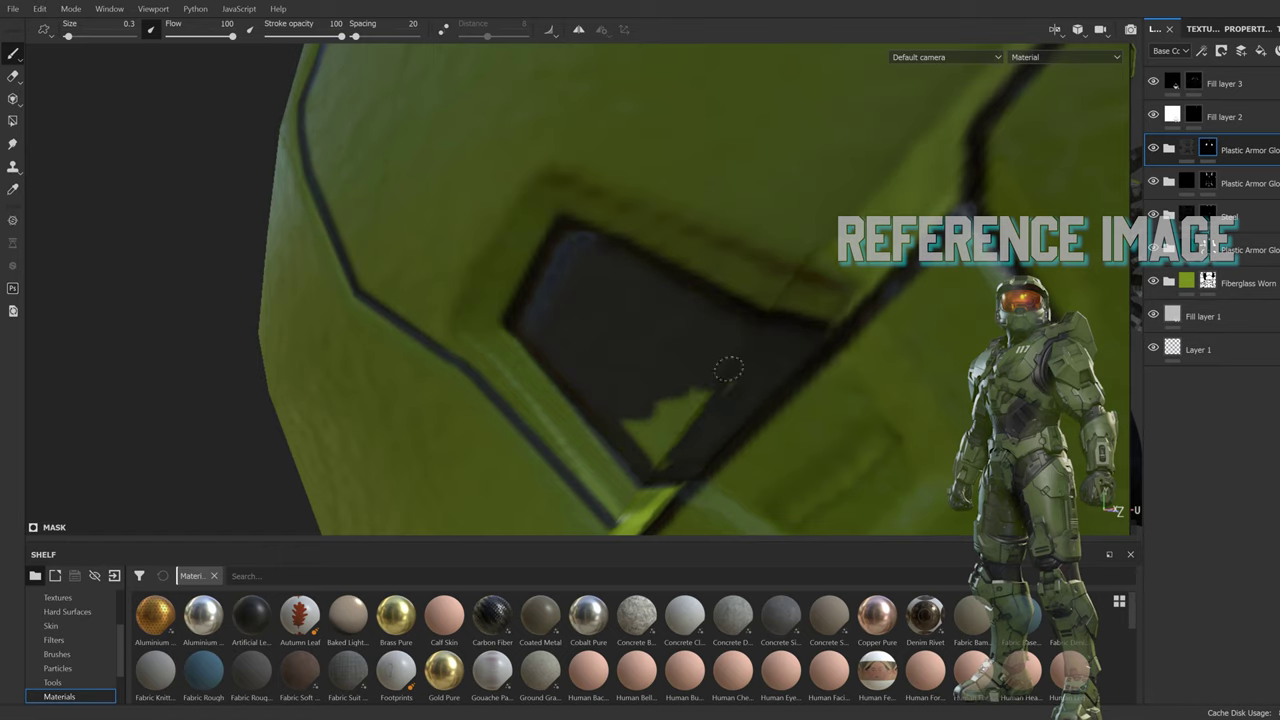
scroll(631, 416, "down", 3)
mouse_move(720, 334)
left_mouse_down("alt")
mouse_move(740, 357)
mouse_move(735, 267)
left_mouse_up("alt")
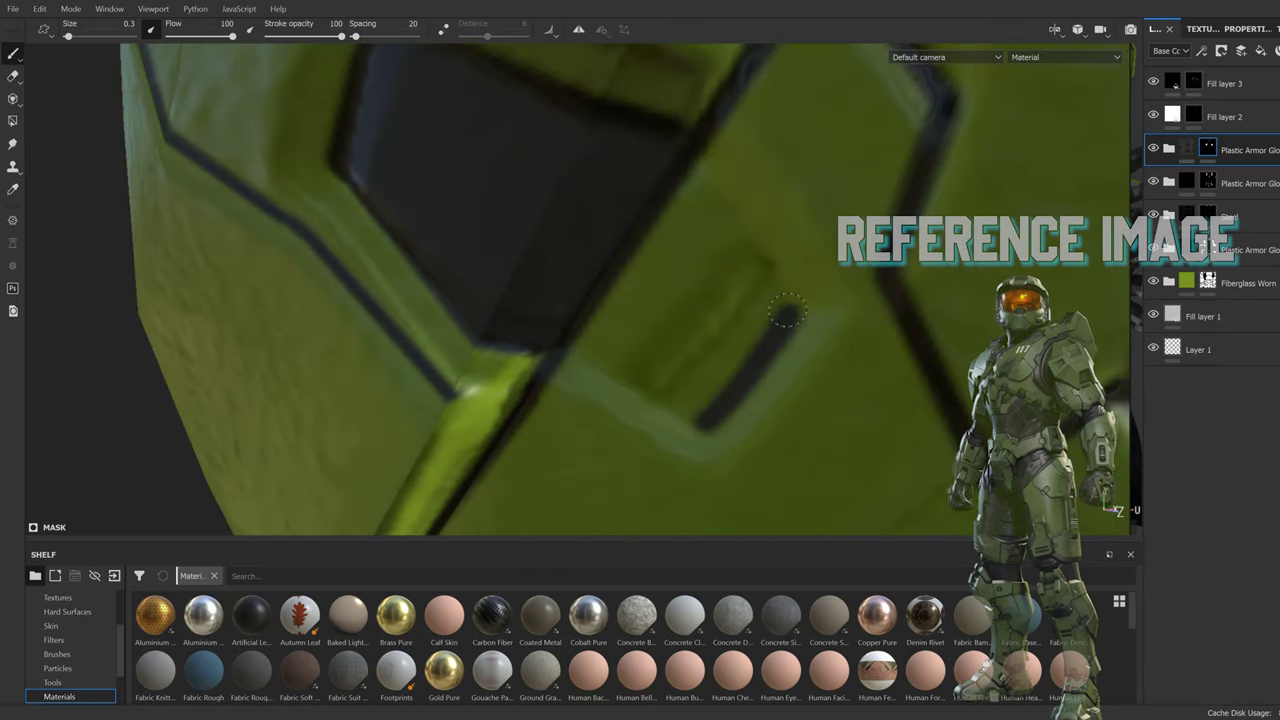
mouse_move(640, 382)
left_mouse_down()
mouse_move(700, 291)
mouse_move(686, 374)
mouse_move(604, 274)
mouse_move(820, 360)
mouse_move(634, 234)
mouse_move(738, 322)
mouse_move(660, 335)
left_mouse_up()
scroll(686, 374, "down", 3)
mouse_move(660, 335)
left_mouse_down("alt")
mouse_move(470, 215)
mouse_move(722, 250)
left_mouse_up("alt")
left_click_drag(640, 348, 716, 272)
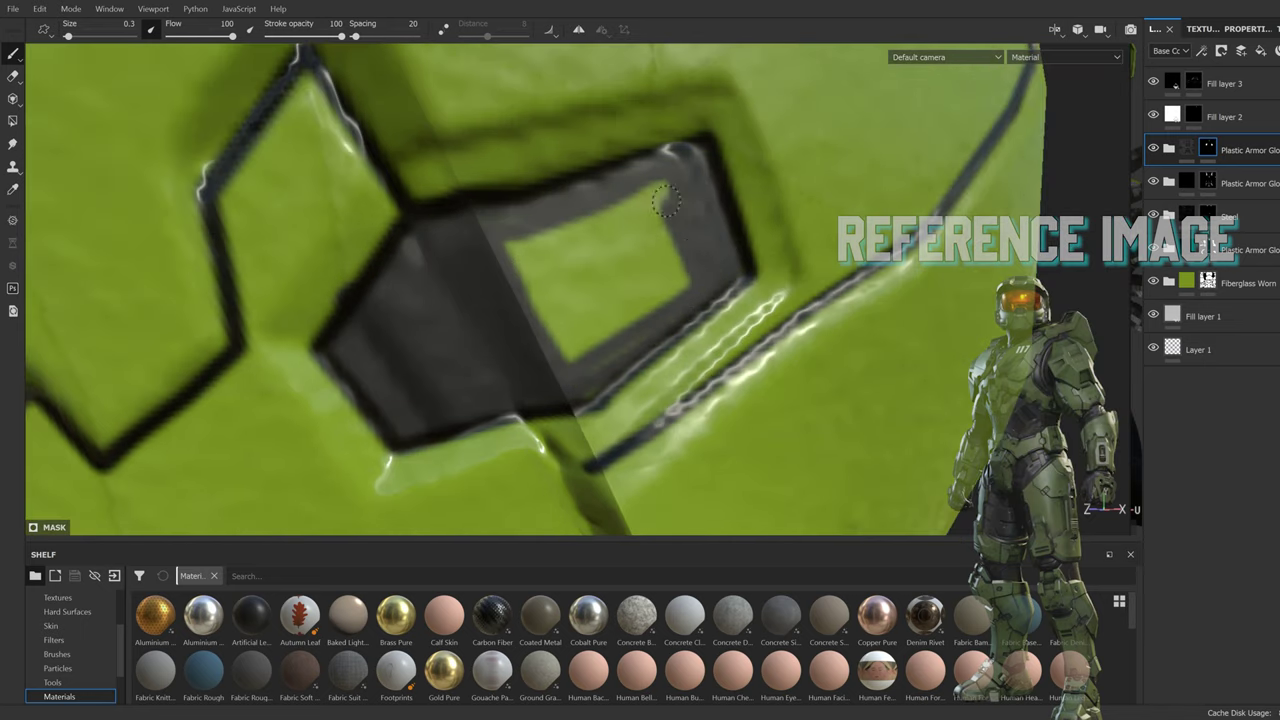
mouse_move(617, 358)
left_mouse_down()
mouse_move(600, 260)
mouse_move(560, 205)
left_mouse_up()
Step: Draw a straight dark seam along the boot edge, then select Fill layer 3
right_click_drag(560, 205, 830, 241, "alt")
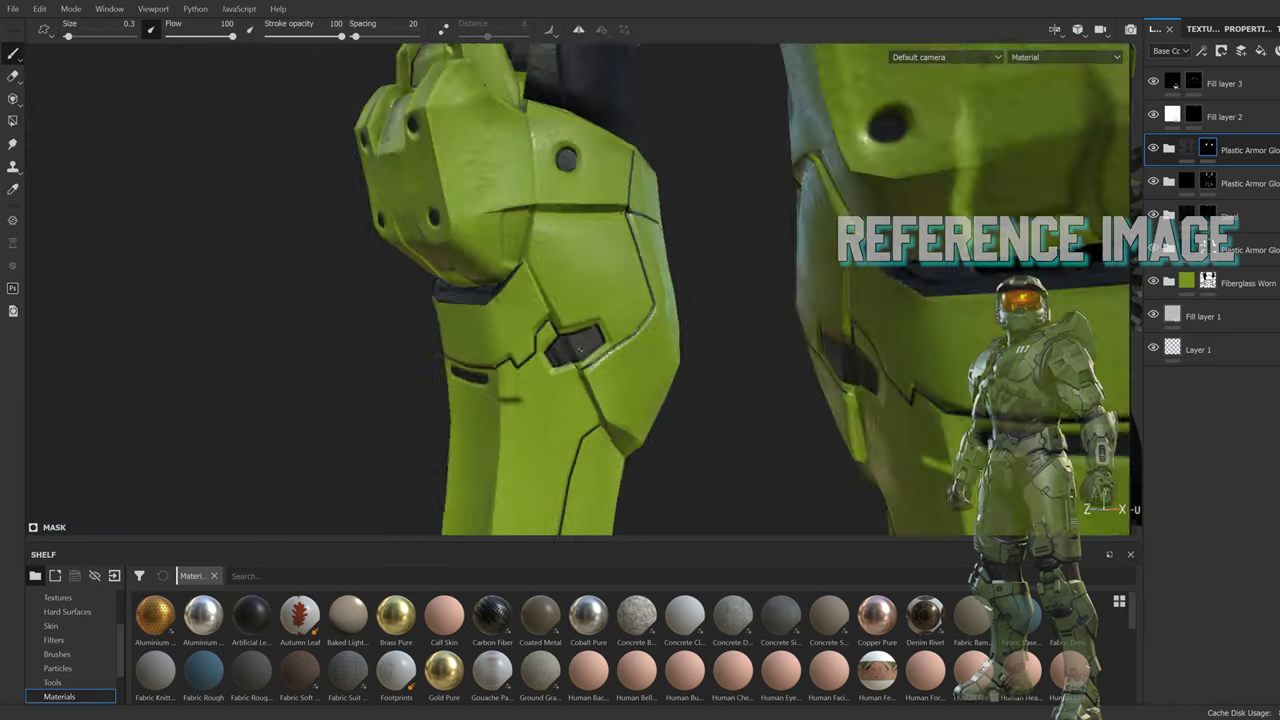
left_click_drag(830, 241, 620, 420, "alt")
scroll(600, 430, "up", 5)
scroll(596, 430, "up", 5)
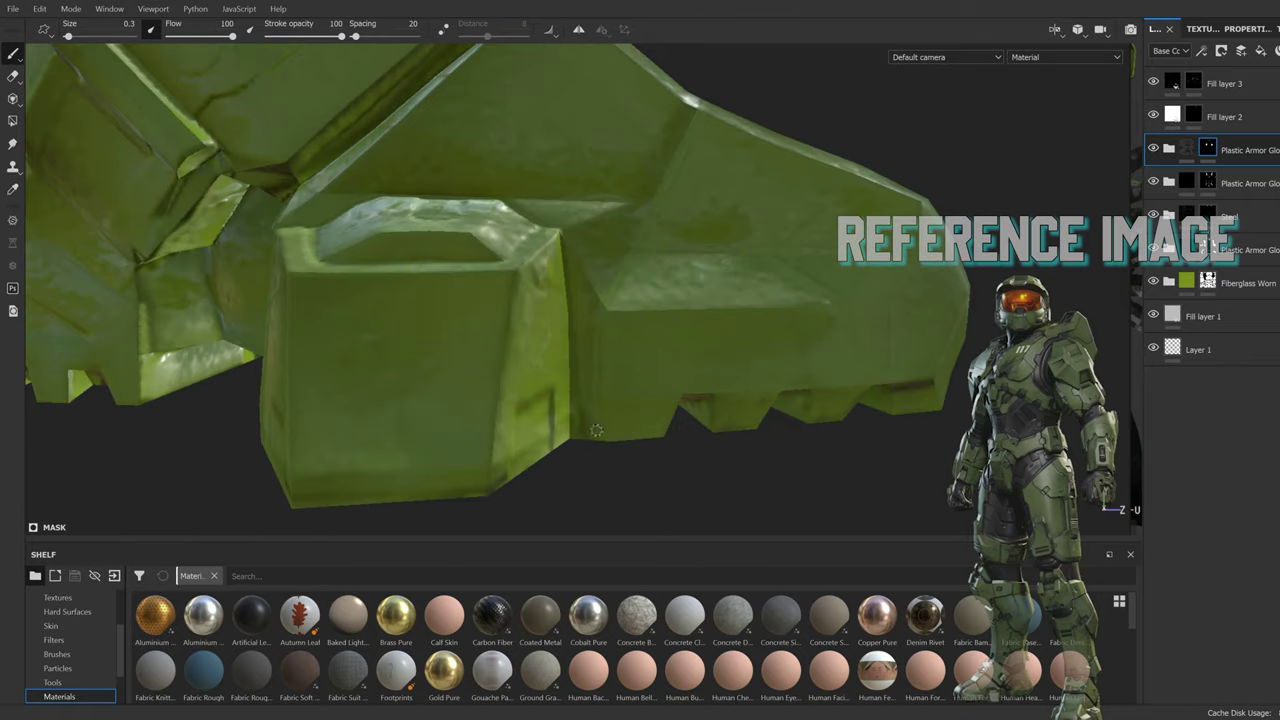
left_click_drag(697, 111, 368, 362, "alt")
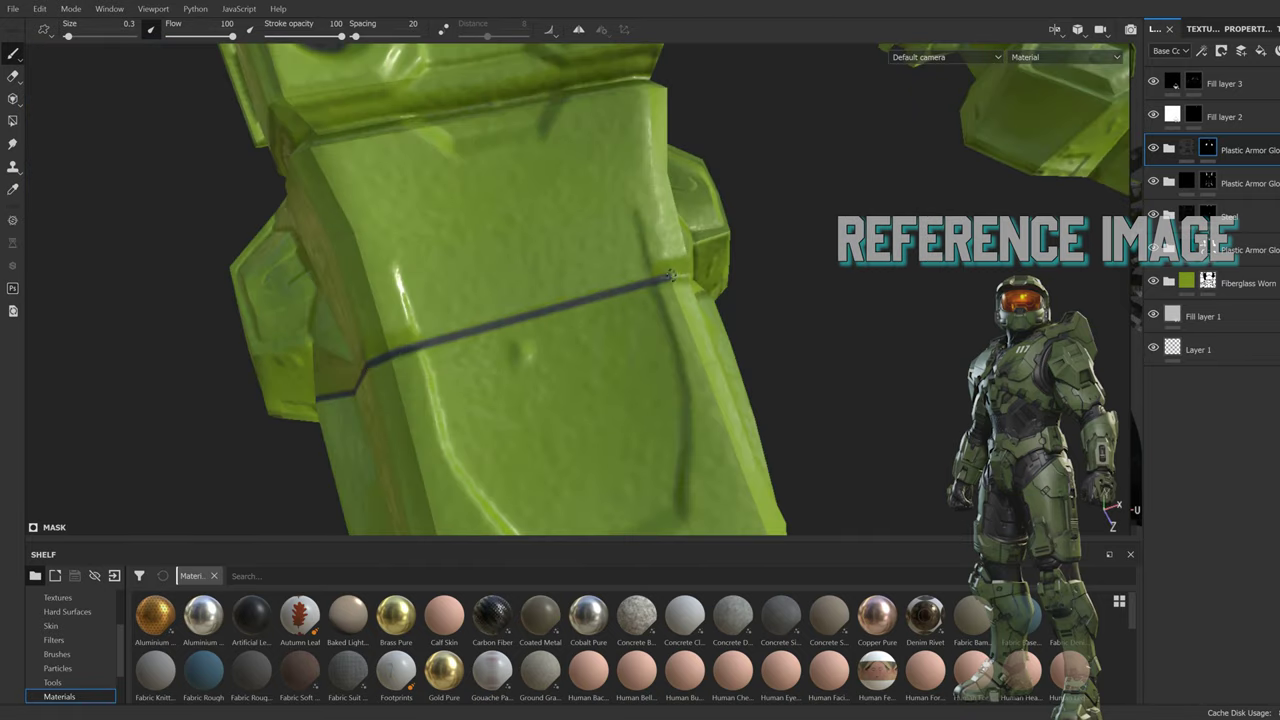
mouse_move(672, 276)
left_mouse_down("alt")
mouse_move(560, 300)
mouse_move(621, 350)
mouse_move(700, 330)
left_mouse_up("alt")
left_click(606, 318, "shift")
mouse_move(607, 258)
left_mouse_down("alt")
mouse_move(597, 366)
mouse_move(758, 366)
mouse_move(663, 337)
mouse_move(494, 368)
mouse_move(553, 376)
left_mouse_up("alt")
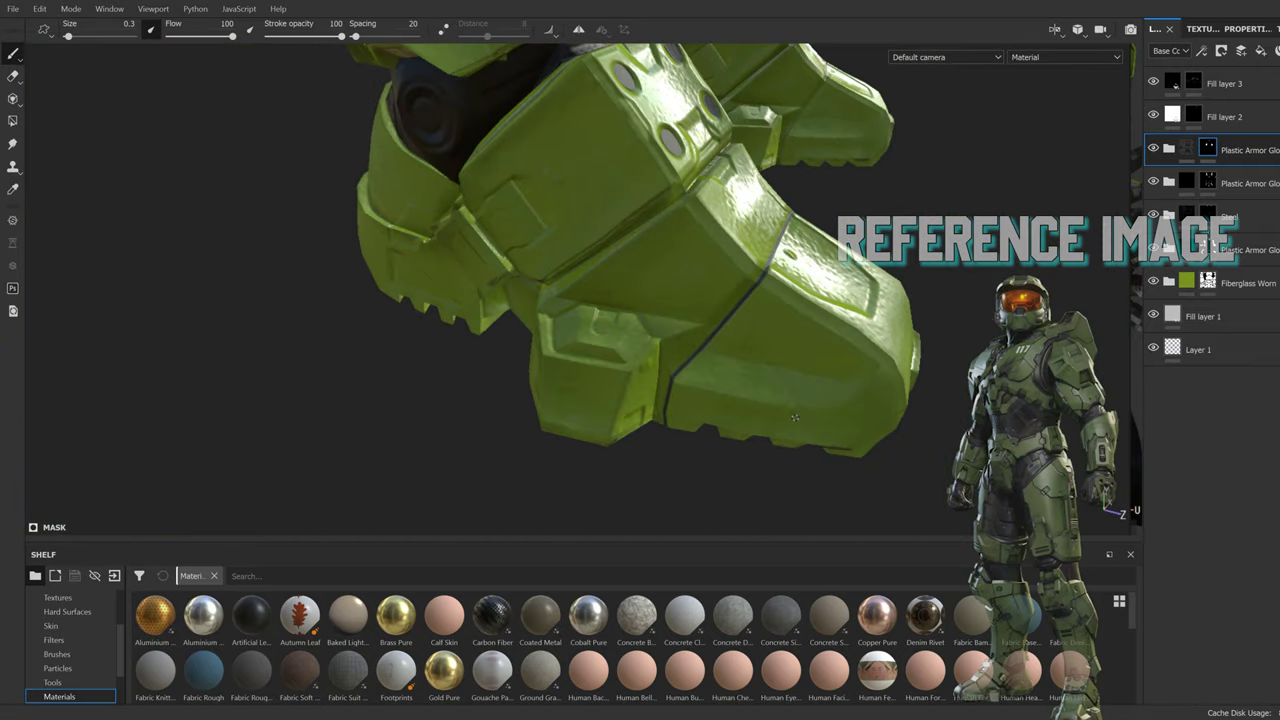
left_click(1224, 83)
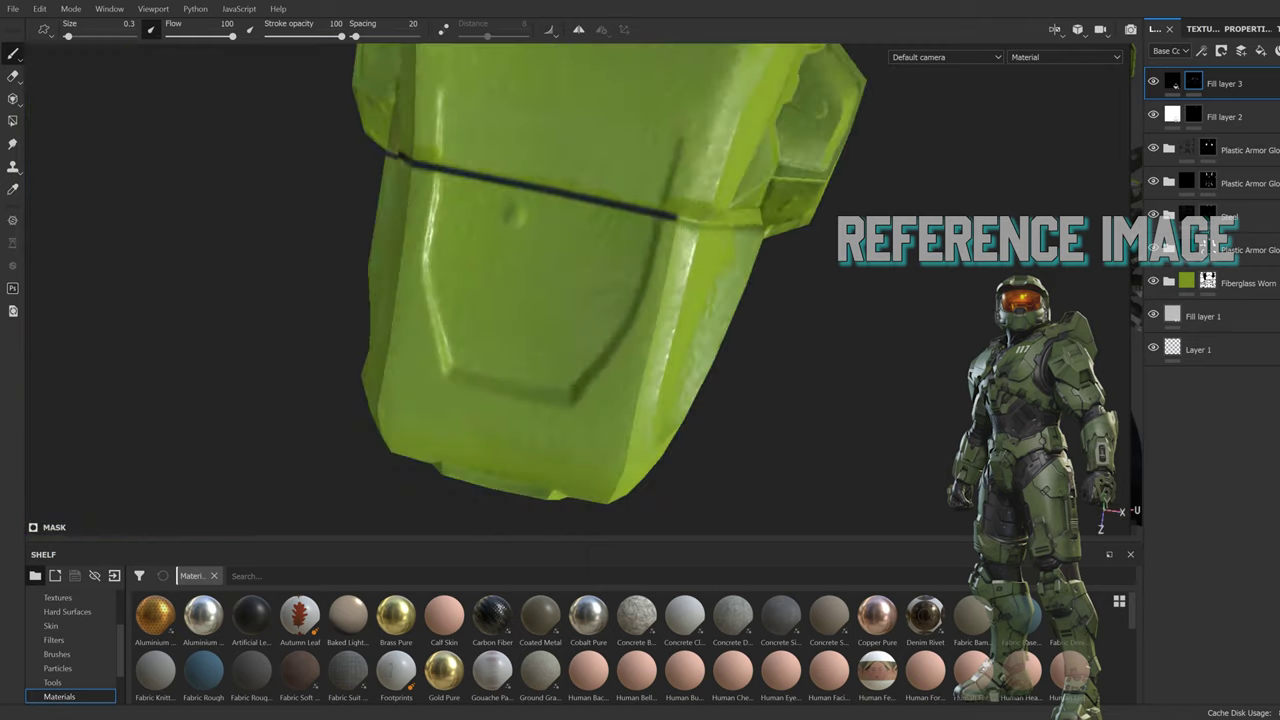
Step: Paint straight black seam lines along the boot's armour plates
mouse_move(297, 217)
left_mouse_down("alt")
mouse_move(686, 437)
mouse_move(503, 374)
mouse_move(252, 200)
mouse_move(400, 260)
mouse_move(560, 300)
mouse_move(480, 330)
mouse_move(540, 290)
mouse_move(505, 298)
left_mouse_up("alt")
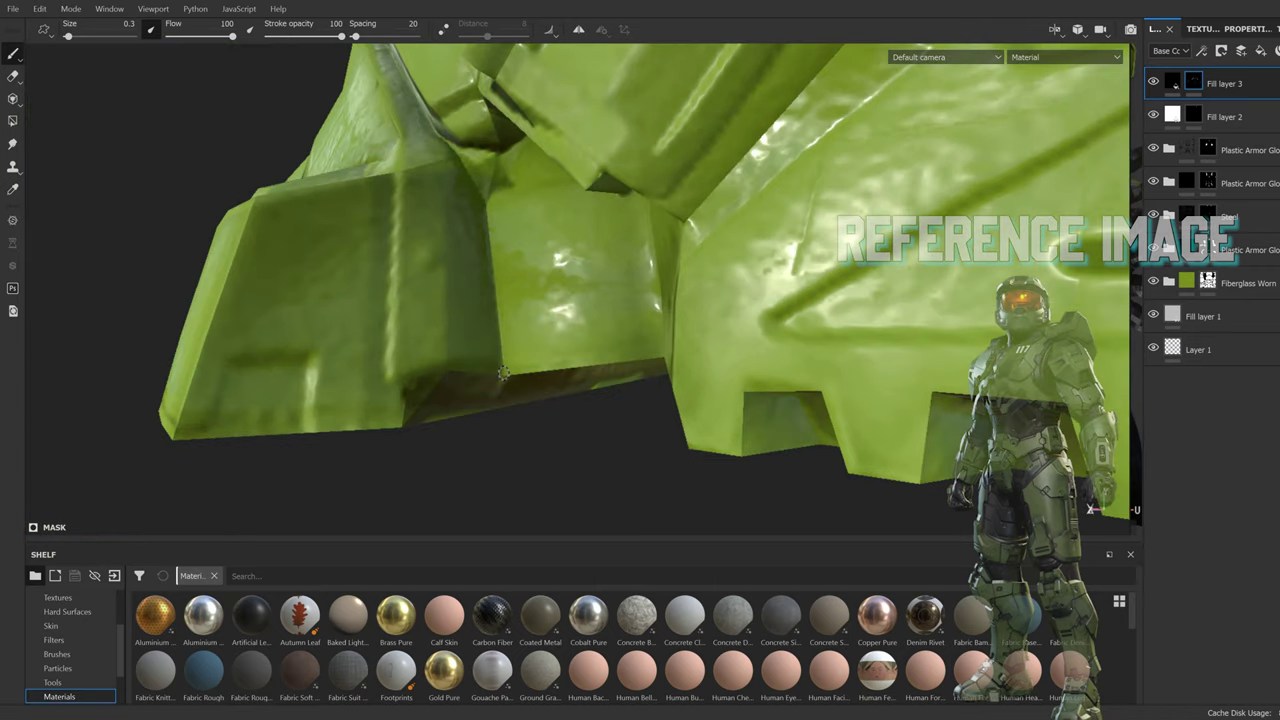
left_click_drag(505, 298, 590, 297)
mouse_move(865, 300)
left_mouse_down("alt")
mouse_move(520, 300)
mouse_move(568, 322)
mouse_move(608, 378)
left_mouse_up("alt")
left_click(671, 293, "shift")
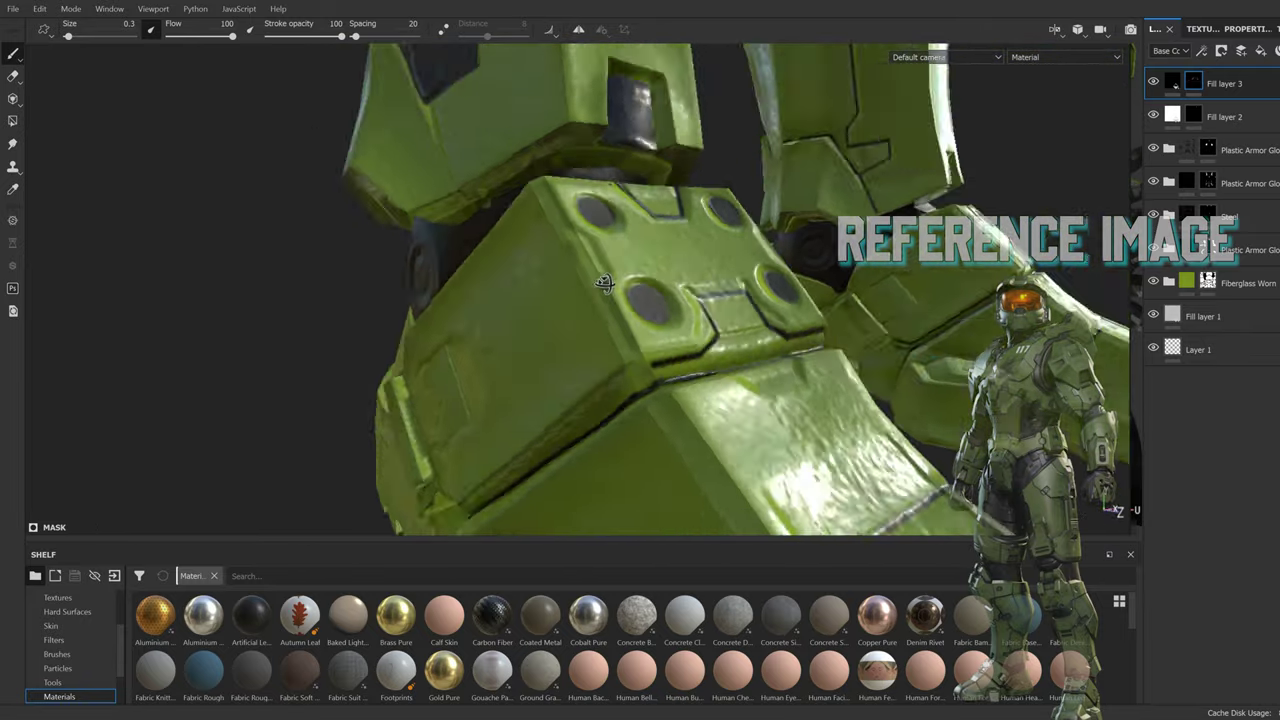
left_click_drag(671, 293, 343, 328, "alt")
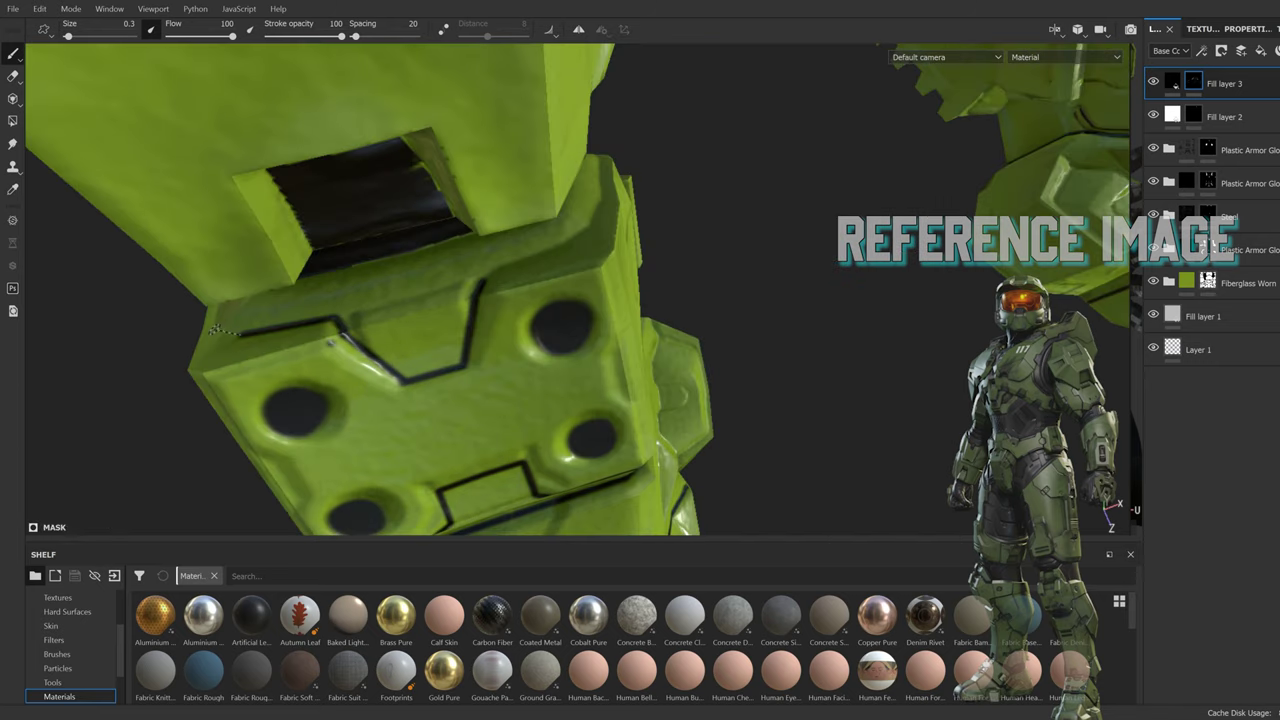
mouse_move(601, 178)
left_mouse_down("alt")
mouse_move(498, 272)
mouse_move(621, 103)
left_mouse_up("alt")
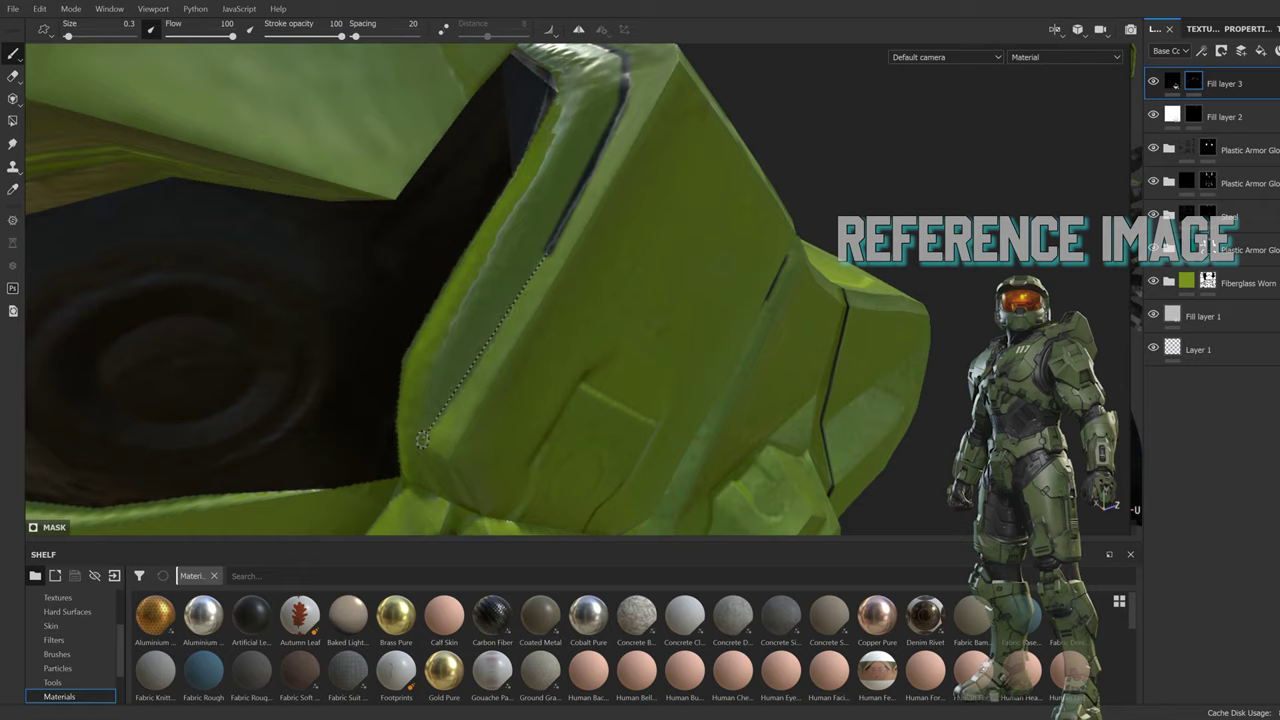
mouse_move(421, 440)
left_mouse_down("alt")
mouse_move(486, 286)
mouse_move(720, 404)
mouse_move(697, 175)
left_mouse_up("alt")
left_click_drag(424, 378, 704, 320, "alt")
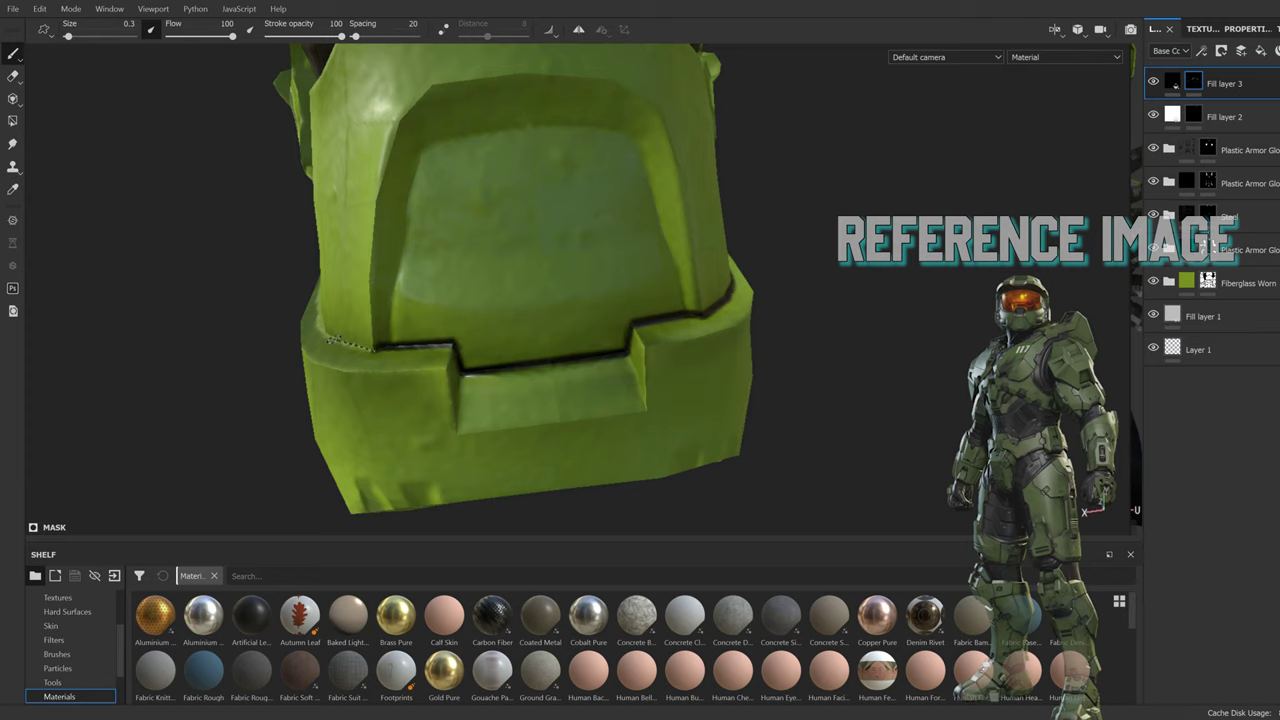
left_click_drag(350, 345, 395, 398, "alt")
mouse_move(212, 390)
left_mouse_down("alt")
mouse_move(300, 300)
mouse_move(532, 330)
left_mouse_up("alt")
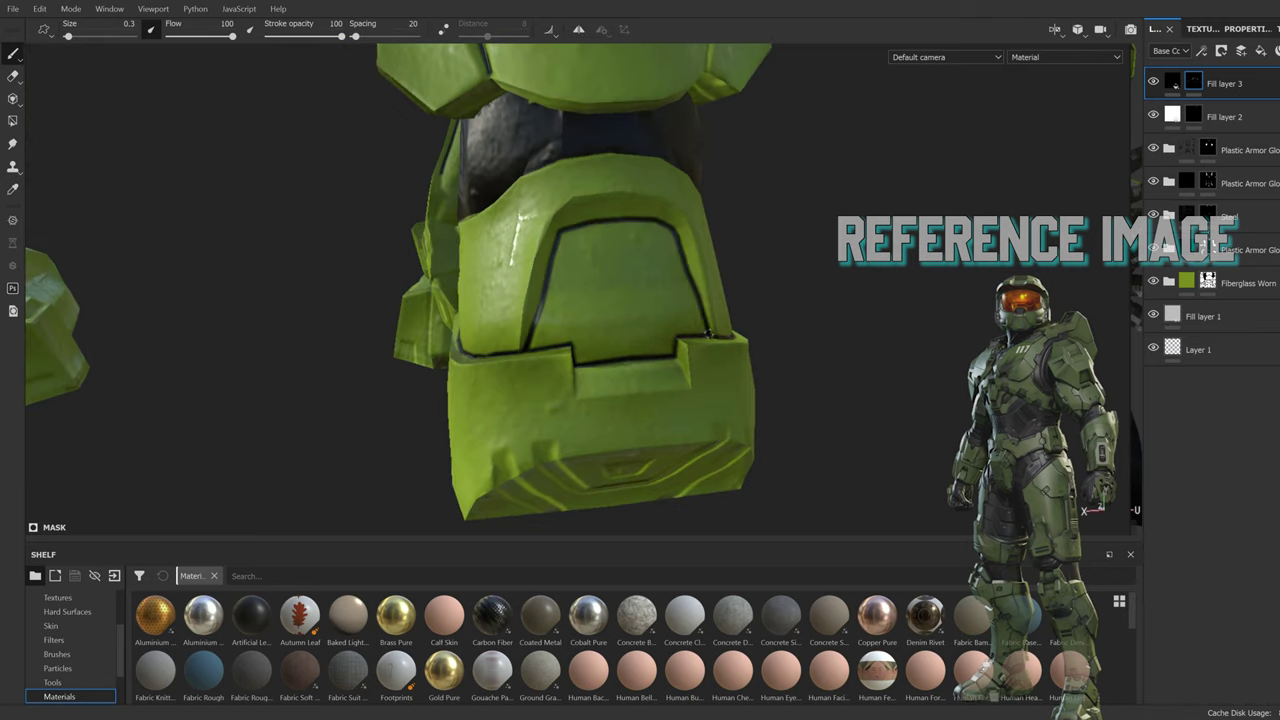
left_click_drag(711, 333, 500, 300, "alt")
Step: Fill the area inside the boot plate's dark recess frame with dark paint
scroll(365, 265, "up", 5)
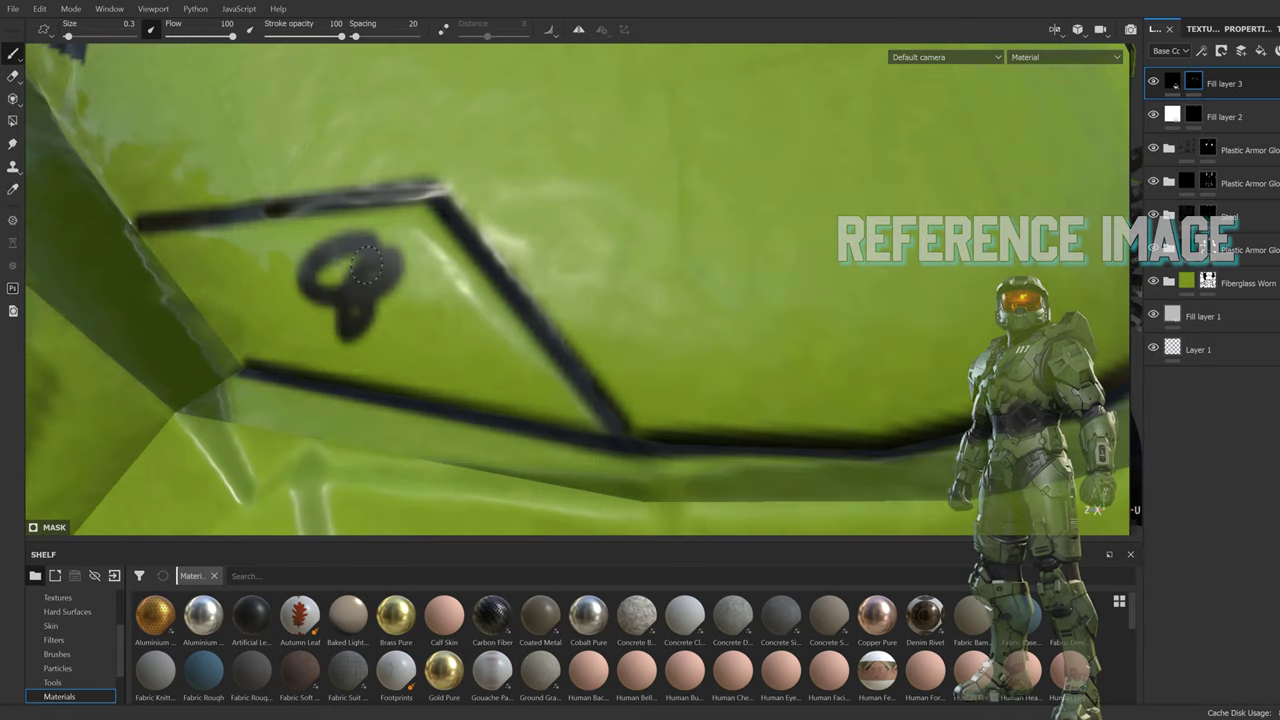
mouse_move(365, 265)
left_mouse_down()
mouse_move(150, 225)
mouse_move(200, 320)
mouse_move(480, 280)
mouse_move(203, 262)
mouse_move(271, 357)
mouse_move(429, 337)
left_mouse_up()
scroll(536, 426, "down", 3)
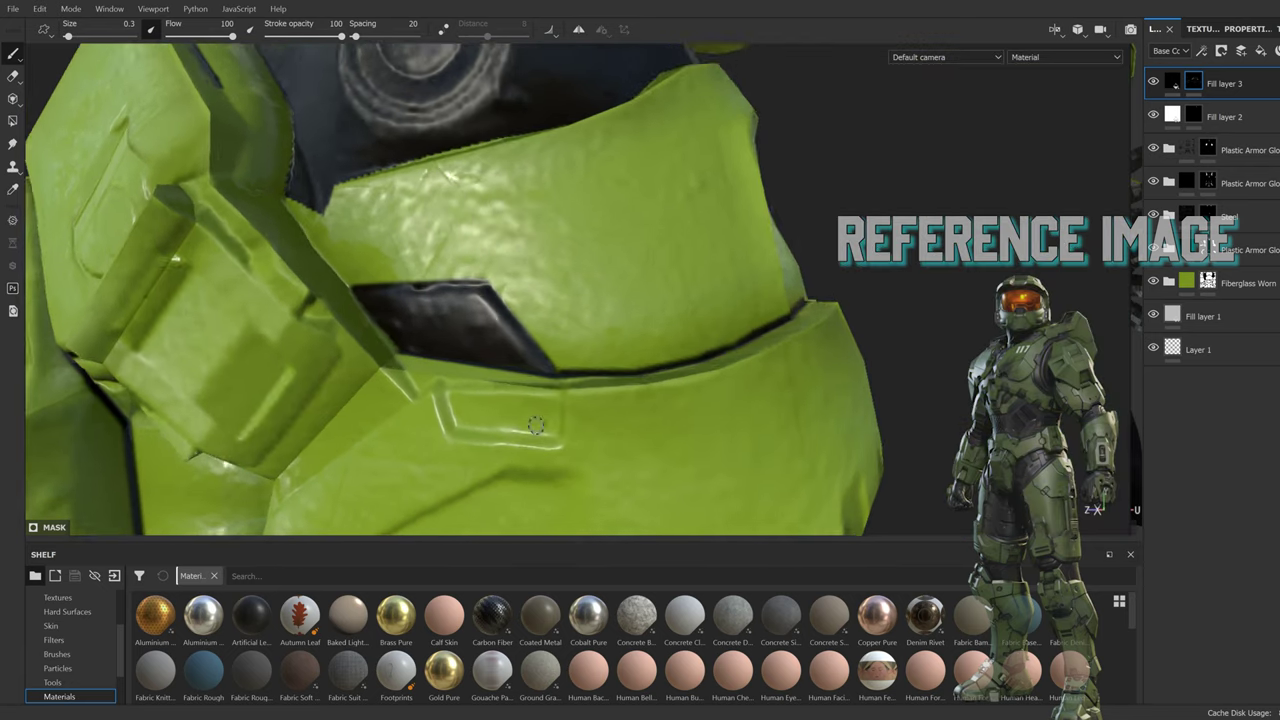
scroll(536, 426, "up", 3)
scroll(536, 426, "up", 2)
mouse_move(700, 150)
left_mouse_down()
mouse_move(700, 230)
mouse_move(430, 210)
mouse_move(620, 207)
mouse_move(586, 191)
mouse_move(557, 343)
mouse_move(680, 330)
mouse_move(529, 408)
mouse_move(485, 302)
mouse_move(473, 404)
mouse_move(405, 335)
mouse_move(241, 393)
left_mouse_up()
scroll(620, 206, "down", 3)
scroll(620, 206, "up", 3)
Step: Outline the triangular recess with straight dark lines and darken its interior
left_click(657, 402, "shift")
left_click(290, 382, "shift")
left_click(617, 212, "shift")
scroll(617, 212, "up", 2)
scroll(543, 325, "down", 3)
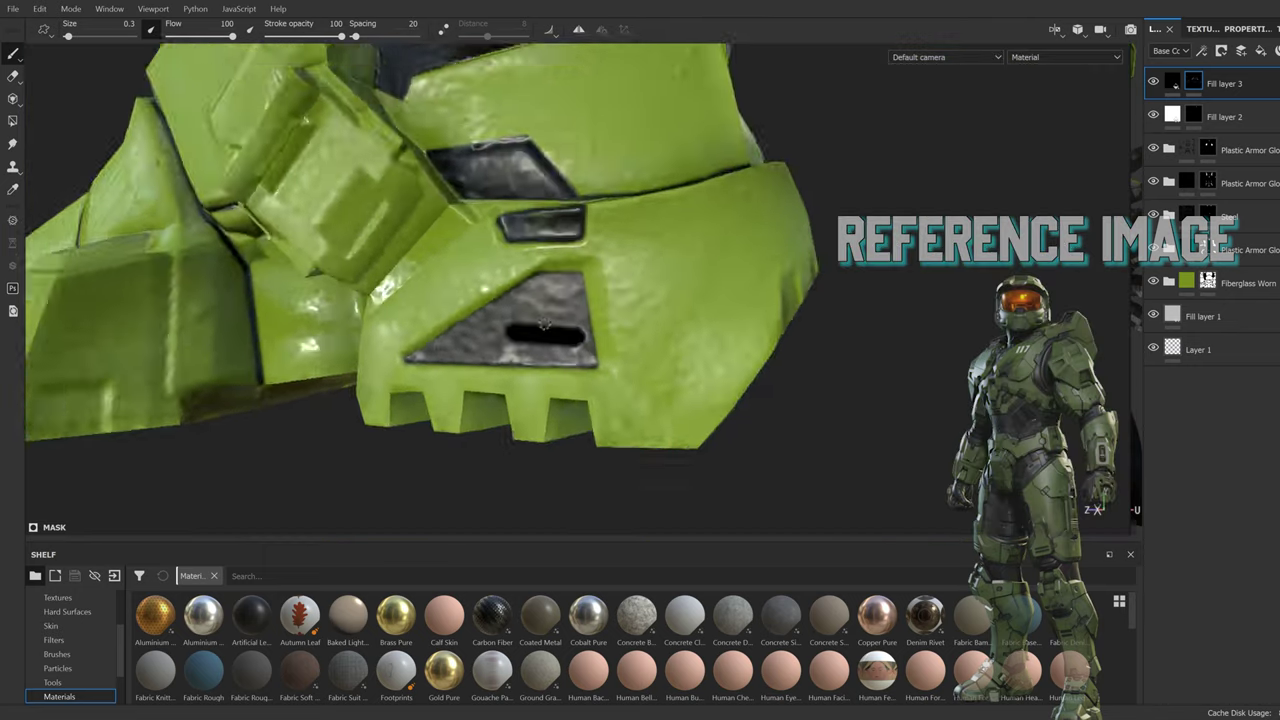
left_click_drag(543, 325, 374, 313, "alt")
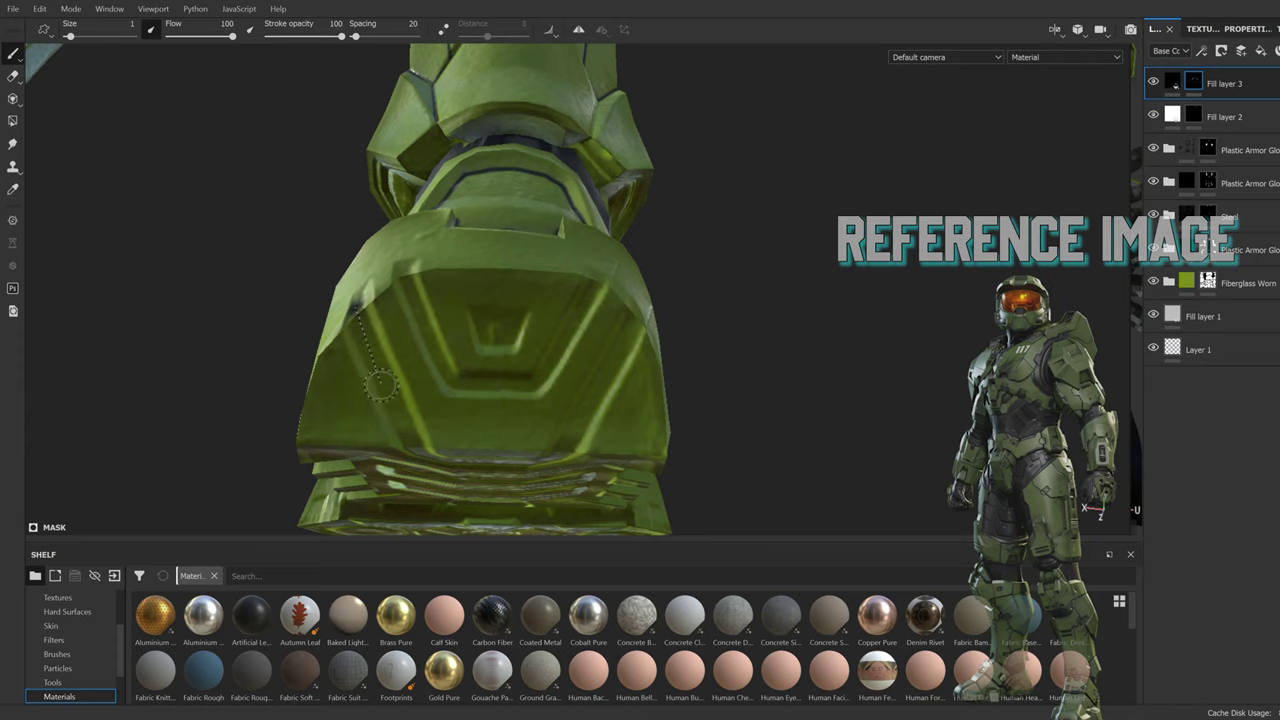
mouse_move(380, 383)
left_mouse_down()
mouse_move(400, 275)
mouse_move(573, 342)
left_mouse_up()
left_click(594, 278, "shift")
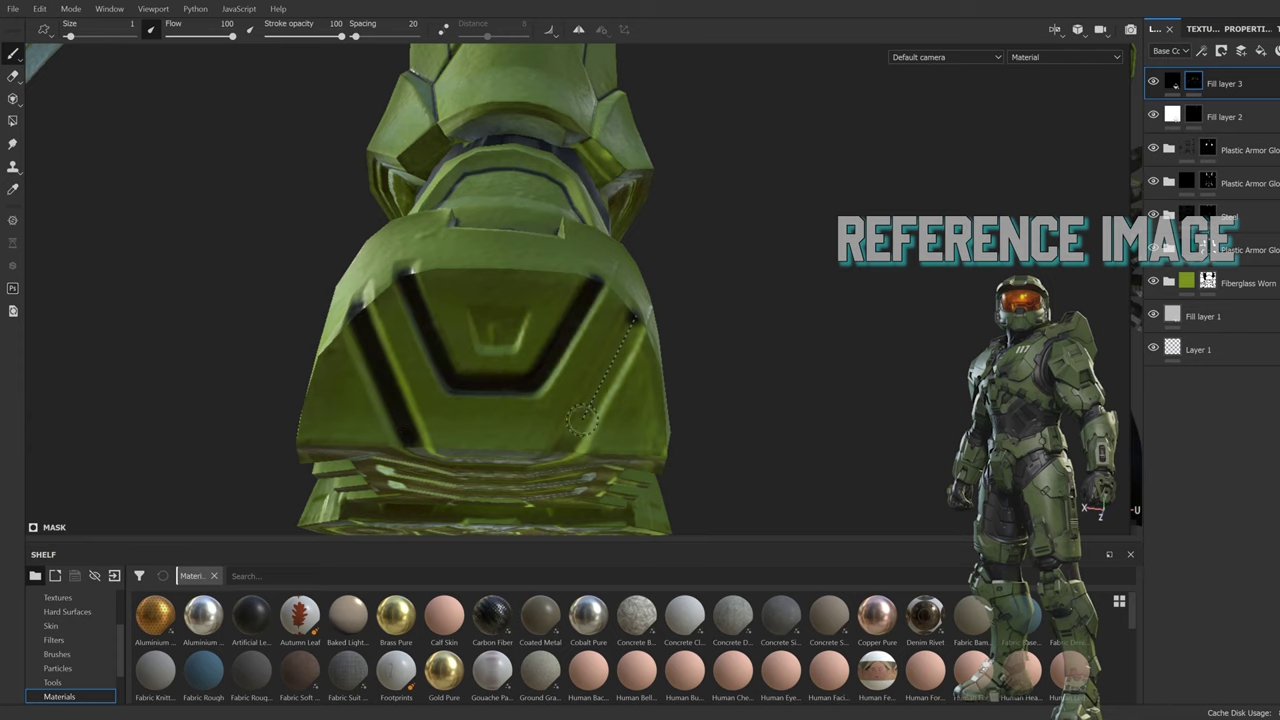
Step: Shrink the brush to 0.3 and paint a dark slot outline and interior on the leg plate
left_click_drag(610, 400, 570, 323, "alt")
left_click_drag(538, 457, 538, 412, "alt")
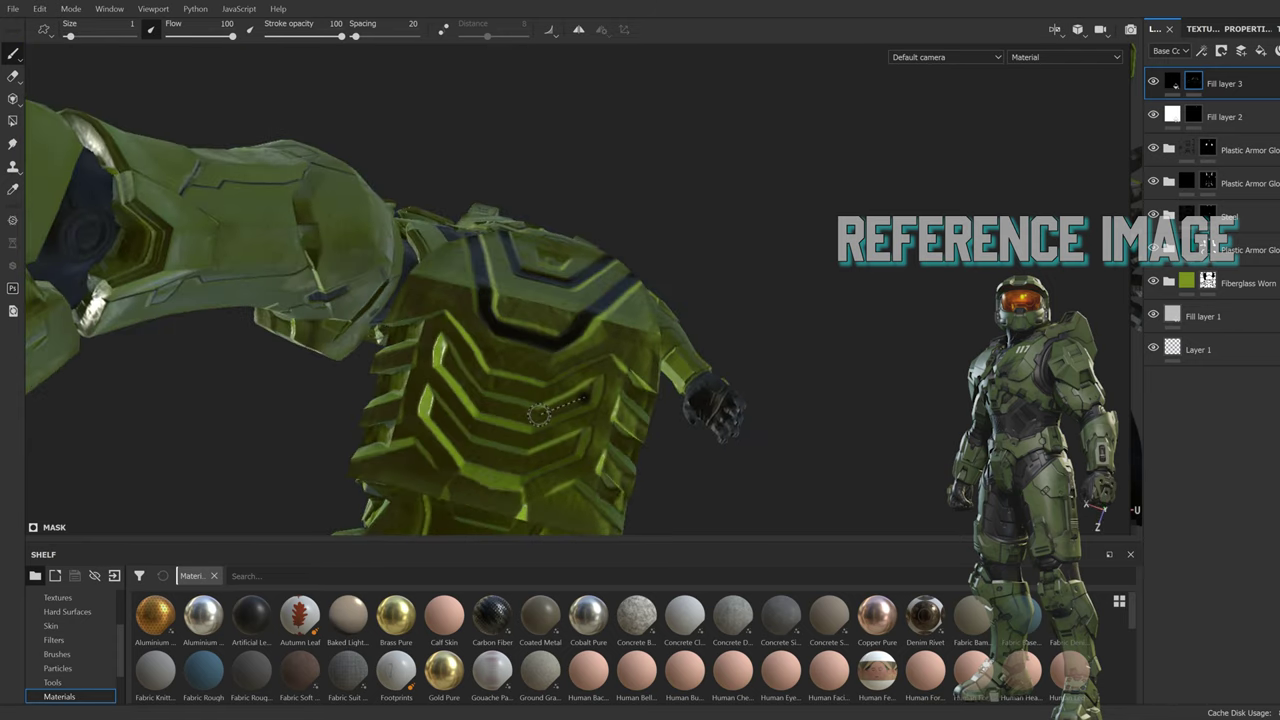
left_click_drag(466, 452, 286, 306, "alt")
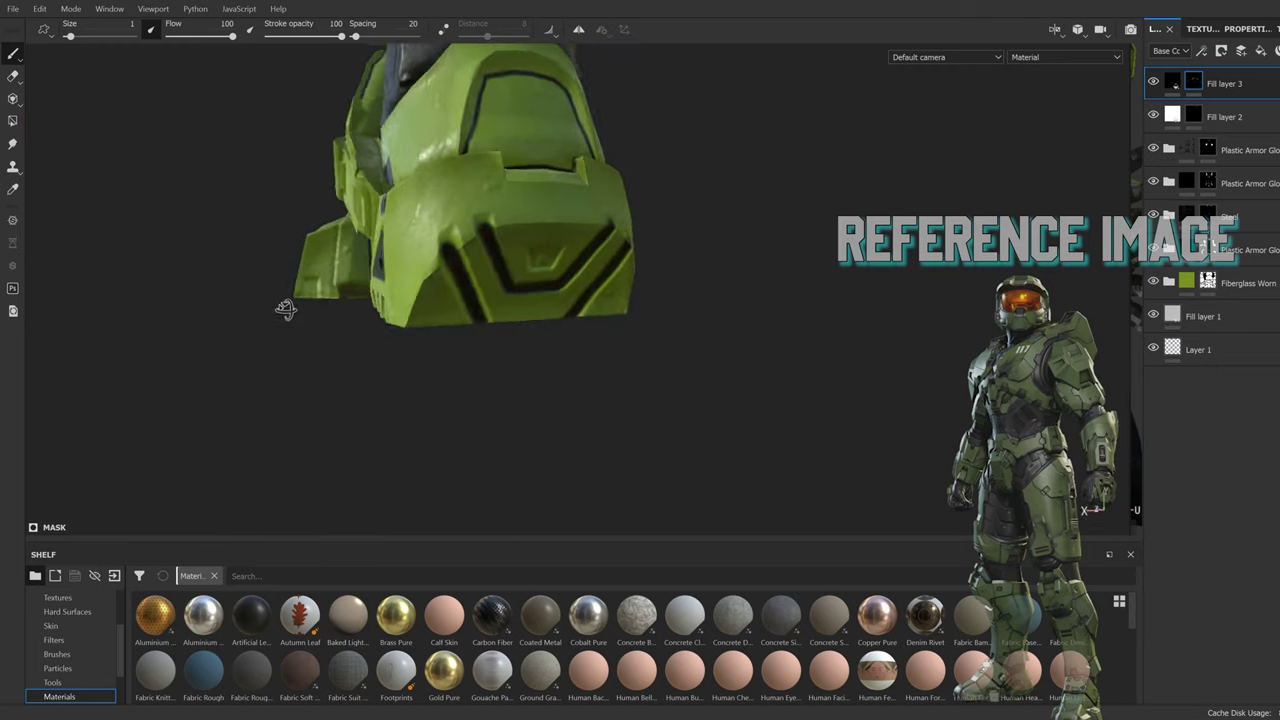
scroll(482, 224, "up", 5)
left_click_drag(482, 224, 586, 236)
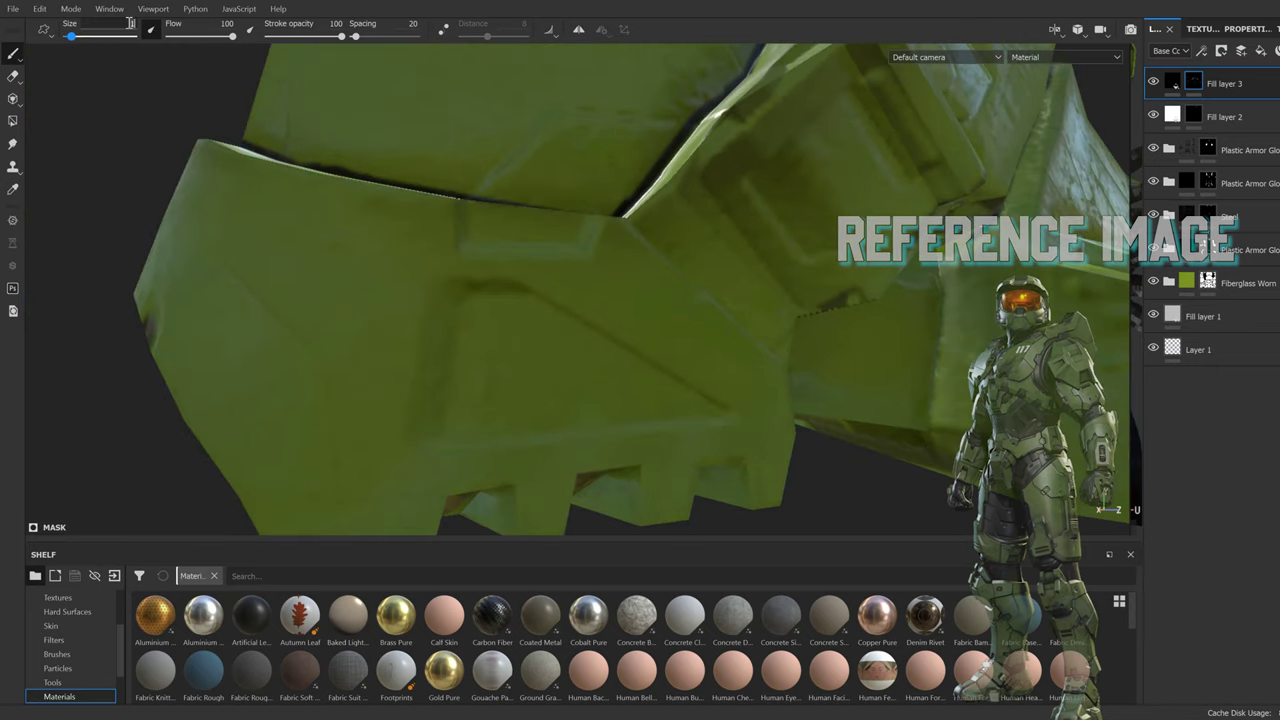
key("bracketleft")
key("bracketleft")
scroll(600, 220, "up", 3)
mouse_move(669, 214)
left_mouse_down()
mouse_move(597, 155)
mouse_move(700, 255)
mouse_move(409, 428)
mouse_move(569, 270)
mouse_move(800, 285)
mouse_move(720, 420)
mouse_move(560, 400)
mouse_move(562, 424)
mouse_move(557, 277)
mouse_move(446, 434)
mouse_move(850, 380)
left_mouse_up()
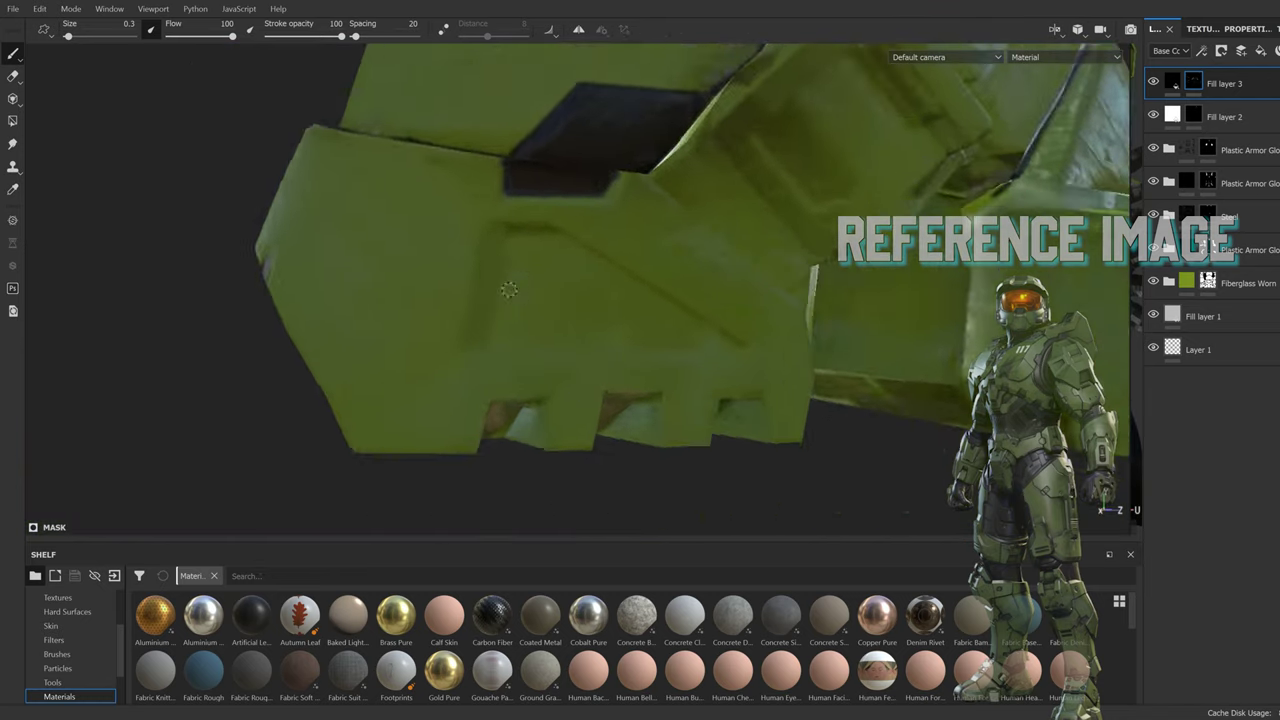
left_click(850, 380, "shift")
left_click(470, 400, "shift")
left_click_drag(470, 400, 560, 300, "alt")
mouse_move(600, 220)
left_mouse_down()
mouse_move(514, 257)
mouse_move(535, 410)
mouse_move(740, 415)
mouse_move(900, 370)
mouse_move(552, 377)
mouse_move(790, 375)
mouse_move(750, 305)
mouse_move(620, 230)
mouse_move(600, 260)
left_mouse_up()
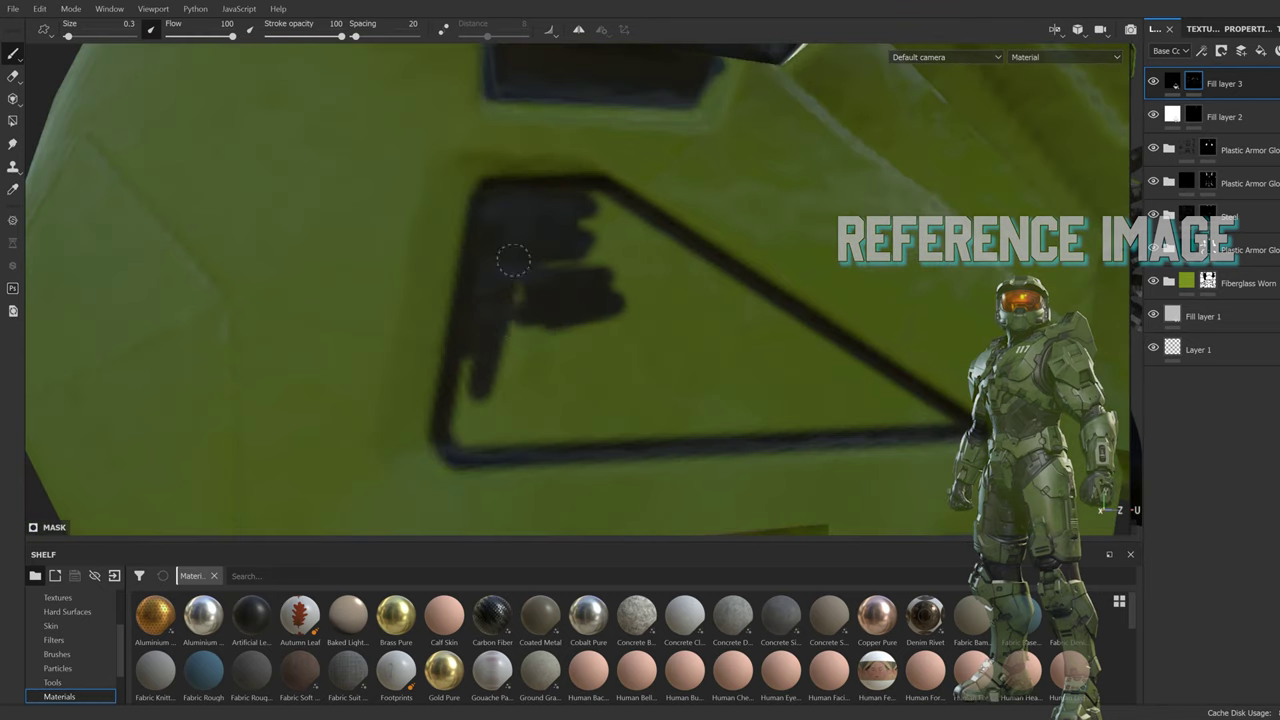
Step: Outline the diamond-shaped slot with straight dark lines and fill it solid dark
left_click(535, 240)
left_click(652, 148, "shift")
left_click(840, 325, "shift")
left_click(715, 443, "shift")
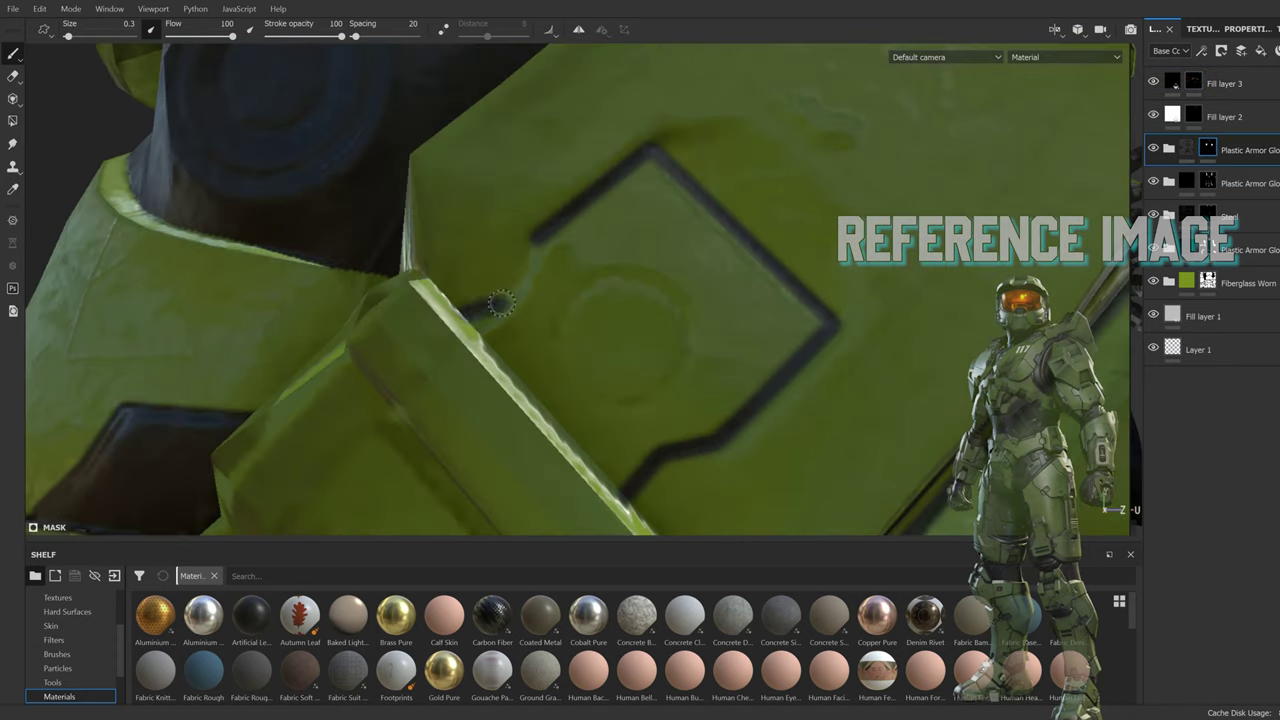
mouse_move(501, 304)
left_mouse_down()
mouse_move(617, 257)
mouse_move(700, 400)
mouse_move(694, 222)
left_mouse_up()
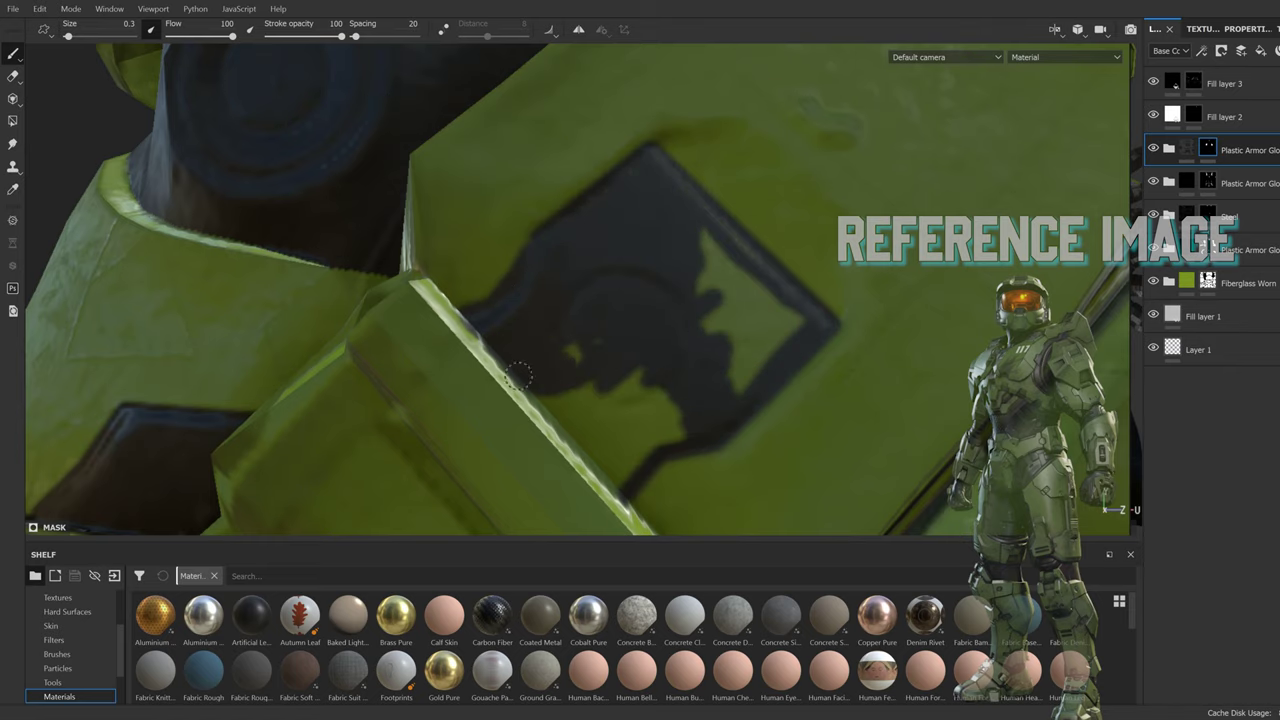
Step: Select a layer in the Plastic Armor group and bring the arm armor into view
key("f")
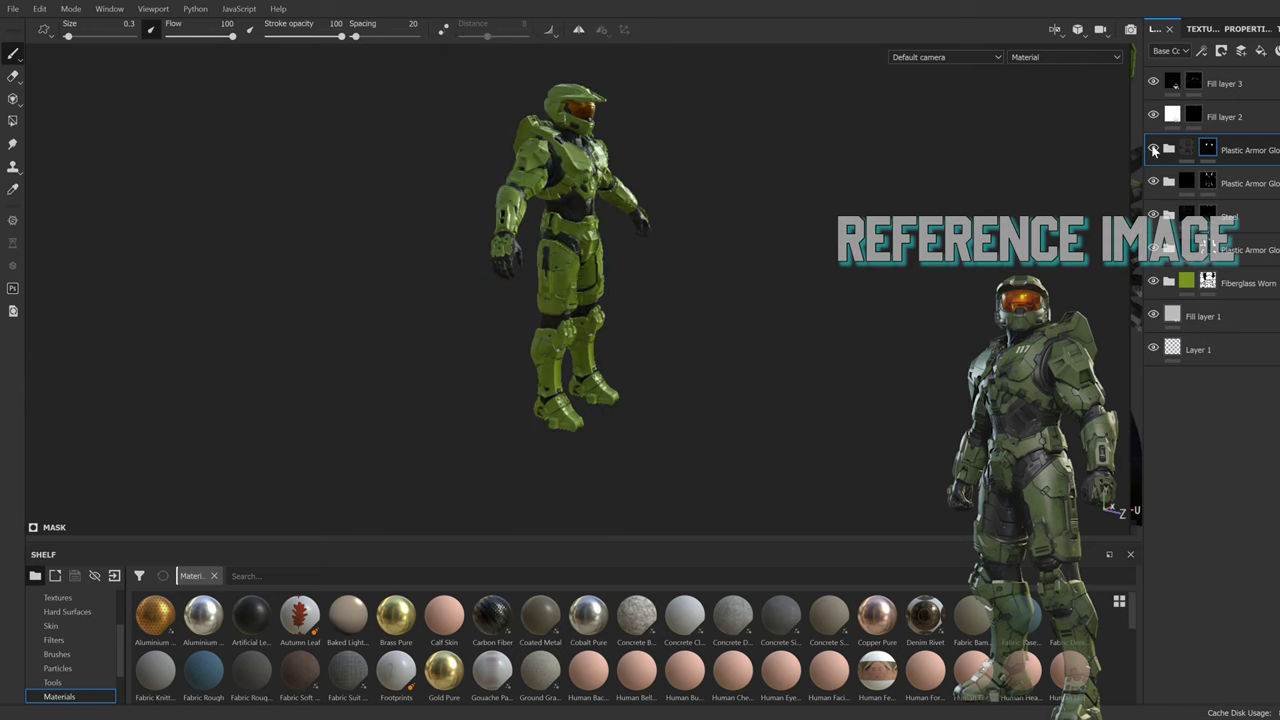
left_click(1168, 148)
left_click_drag(1188, 256, 1188, 252)
left_click(1156, 28)
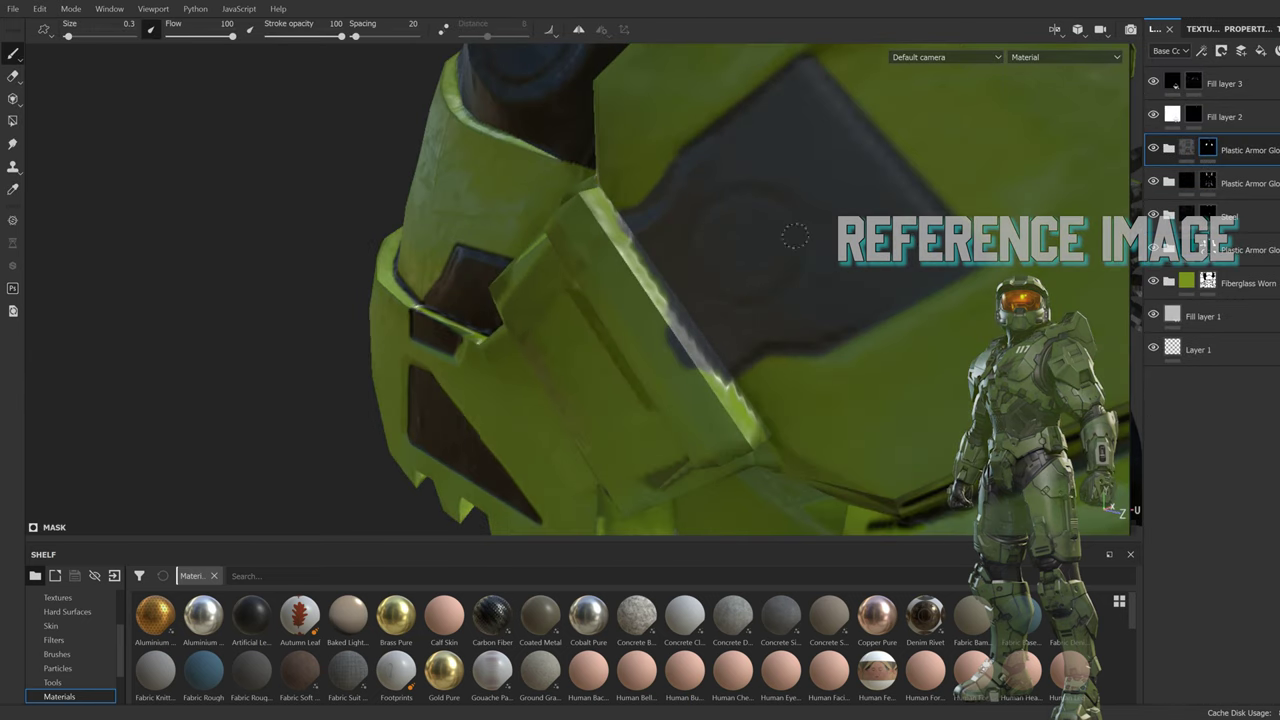
key("4")
mouse_move(291, 59)
left_mouse_down("alt")
mouse_move(514, 372)
mouse_move(683, 331)
mouse_move(617, 217)
mouse_move(443, 256)
mouse_move(480, 170)
left_mouse_up("alt")
mouse_move(420, 121)
left_mouse_down("alt")
mouse_move(774, 418)
mouse_move(652, 288)
mouse_move(636, 378)
mouse_move(707, 324)
mouse_move(1247, 22)
left_mouse_up("alt")
key("1")
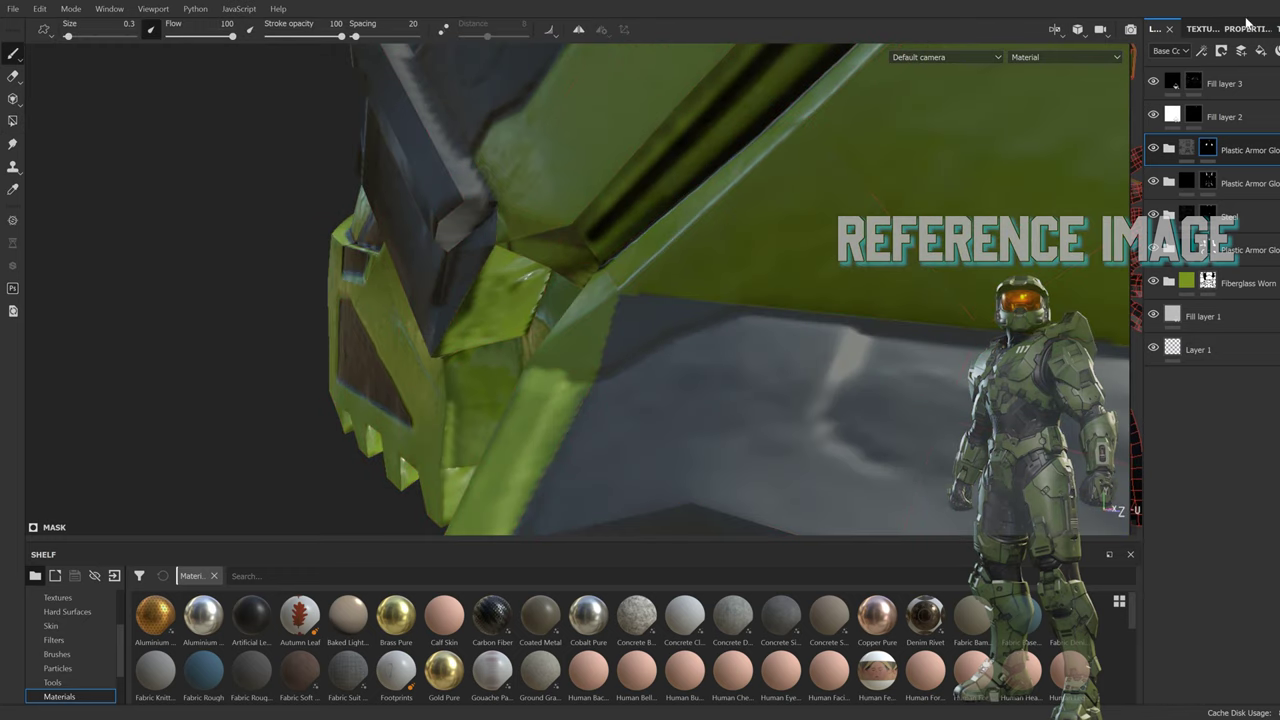
left_click_drag(277, 400, 726, 357, "alt")
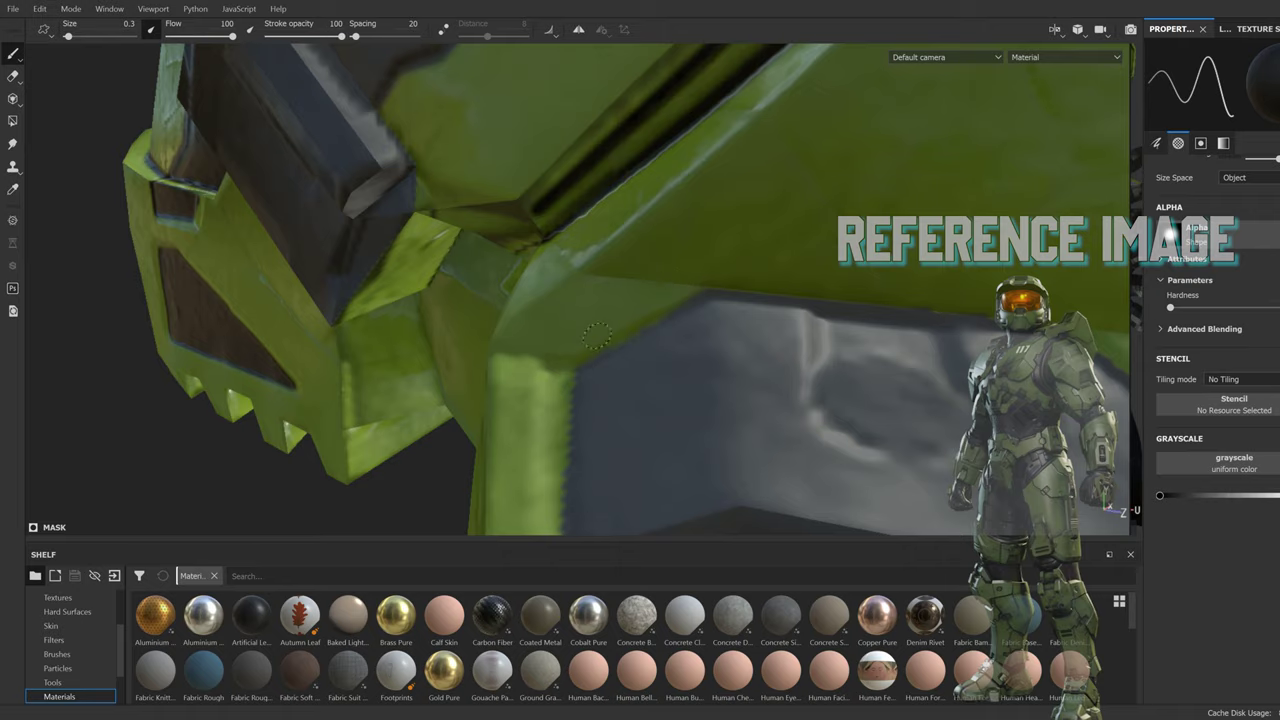
mouse_move(596, 335)
left_mouse_down("alt")
mouse_move(704, 412)
mouse_move(744, 336)
left_mouse_up("alt")
Step: Paint the recessed square panels on the arm armor grey
key("4")
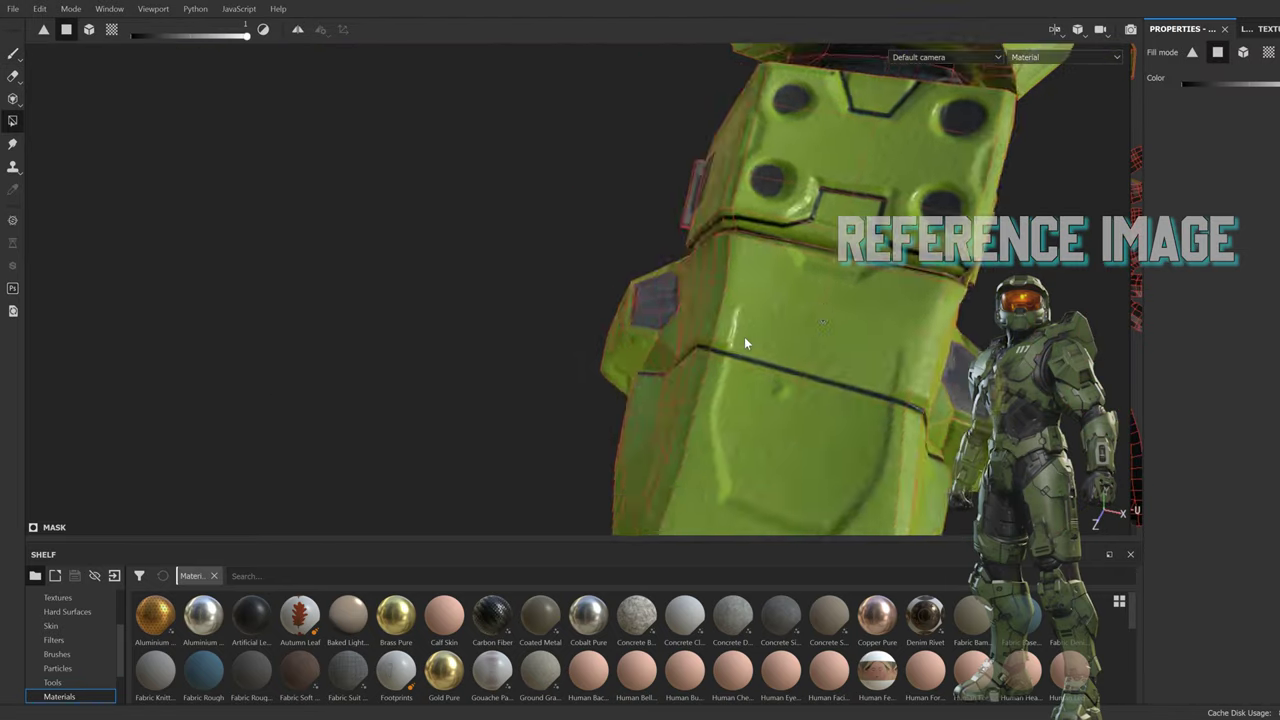
key("1")
scroll(553, 410, "up", 5)
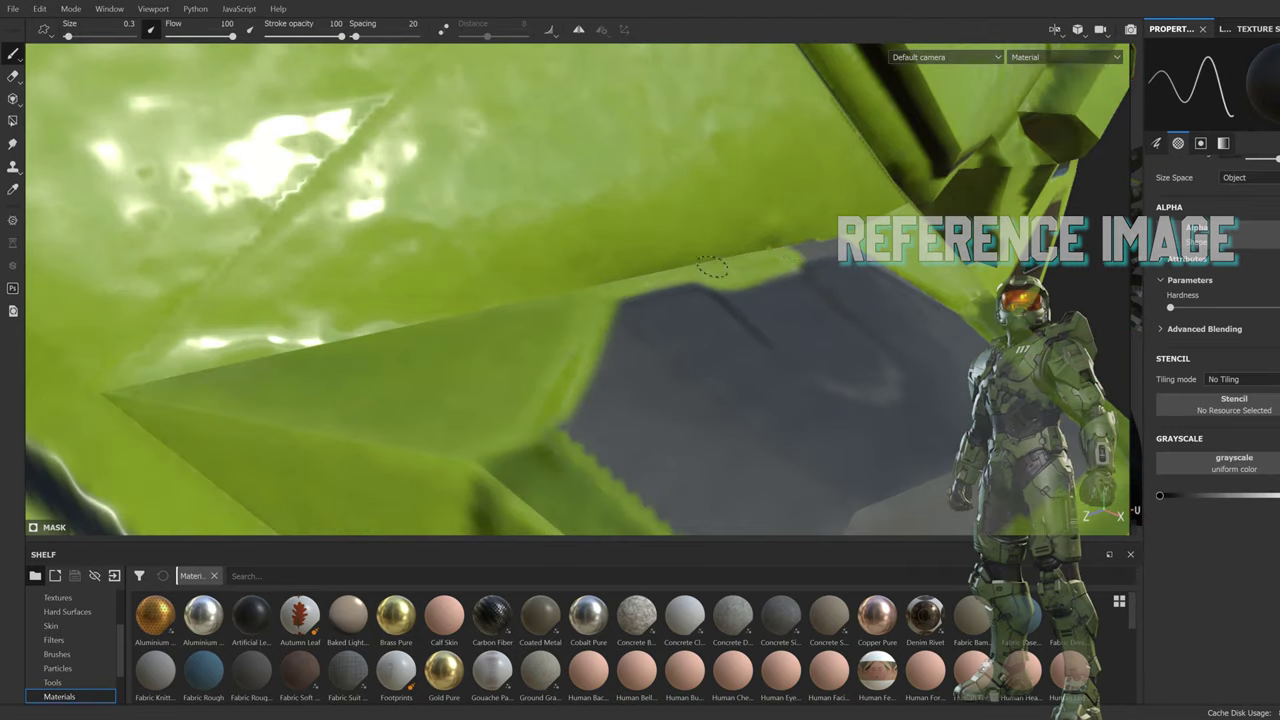
scroll(711, 268, "down", 5)
left_click_drag(711, 268, 458, 300, "alt")
scroll(458, 300, "up", 5)
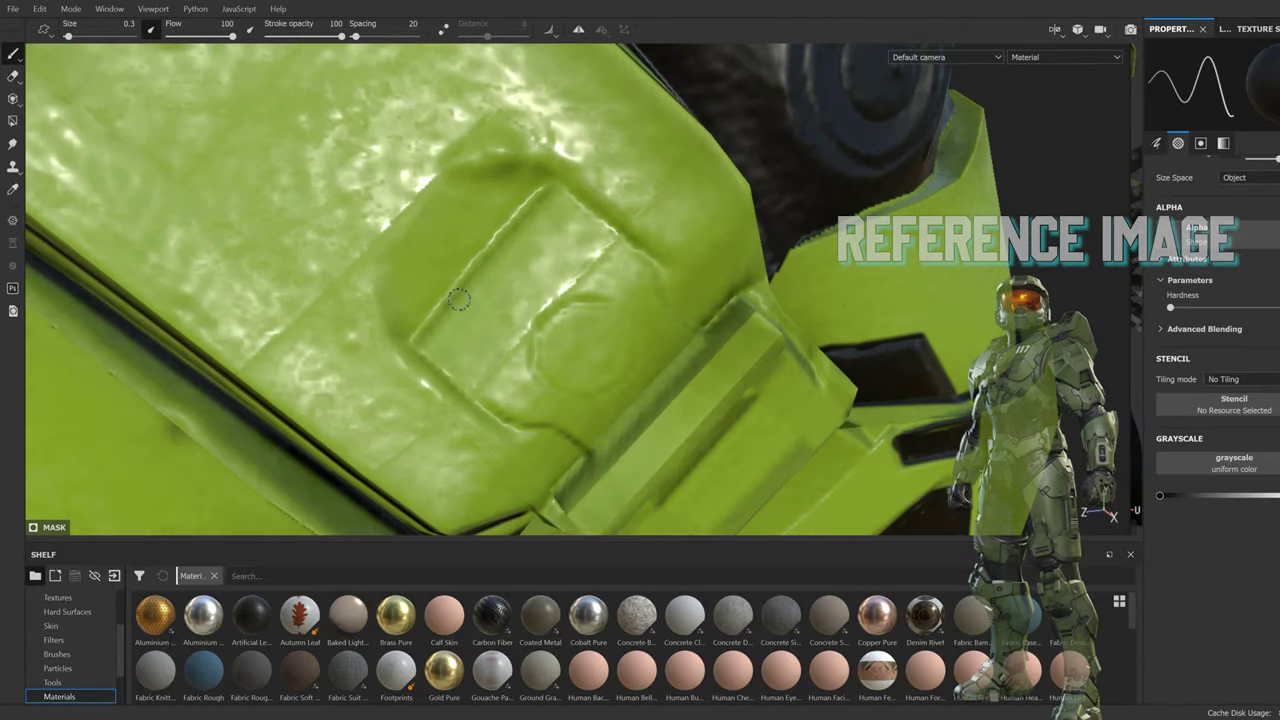
left_click_drag(558, 430, 474, 178, "alt")
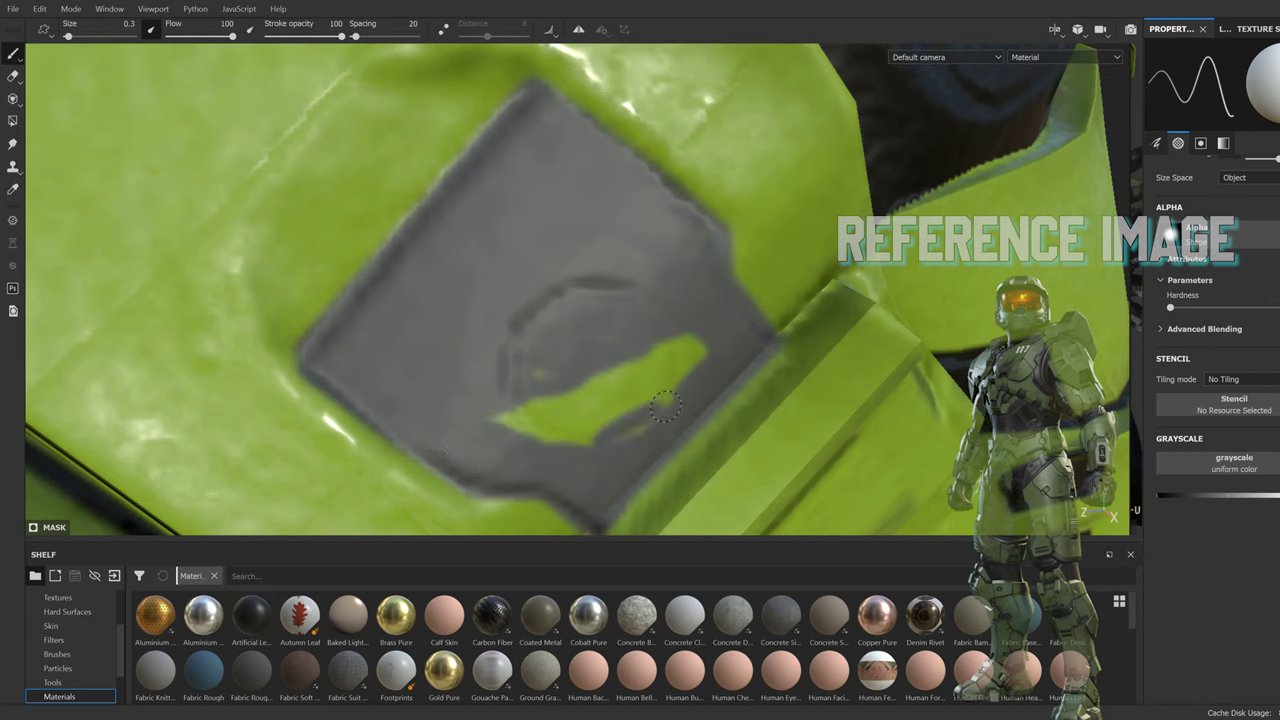
left_click_drag(665, 405, 520, 415)
scroll(520, 415, "down", 5)
key("4")
scroll(714, 417, "down", 3)
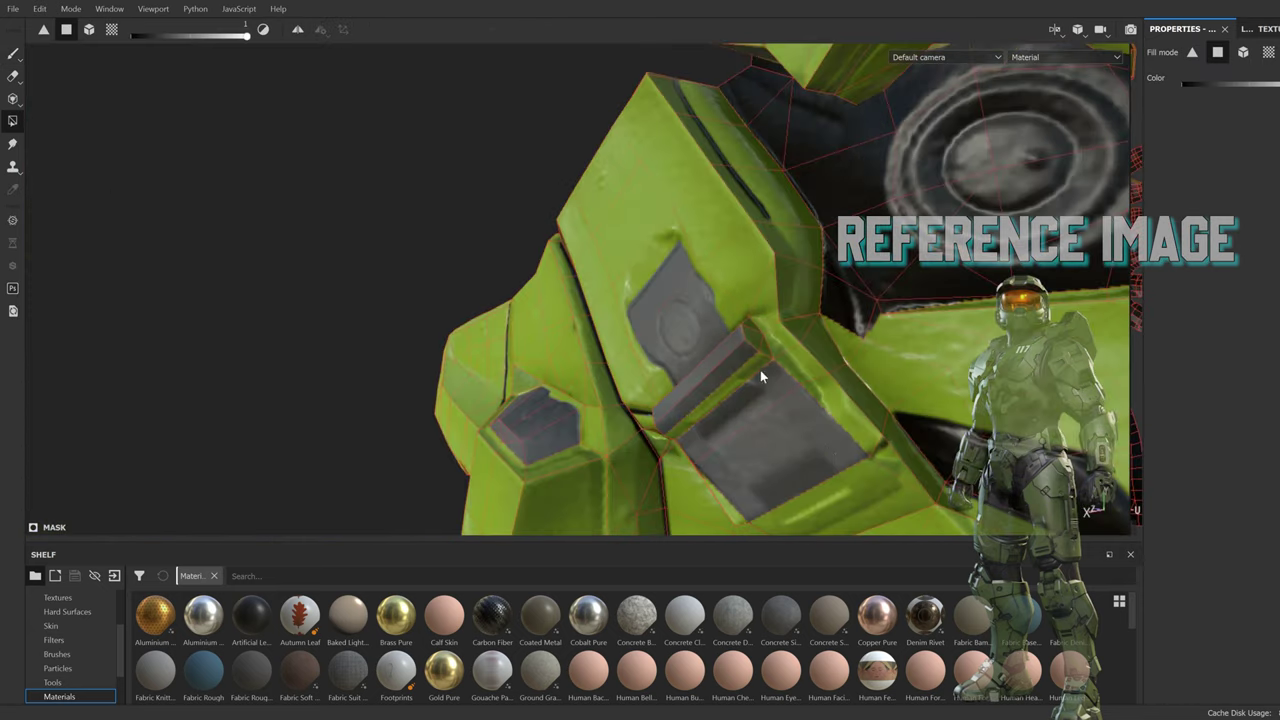
Step: Raise the Metallic slider on the green Color paint fill
key("f")
key("1")
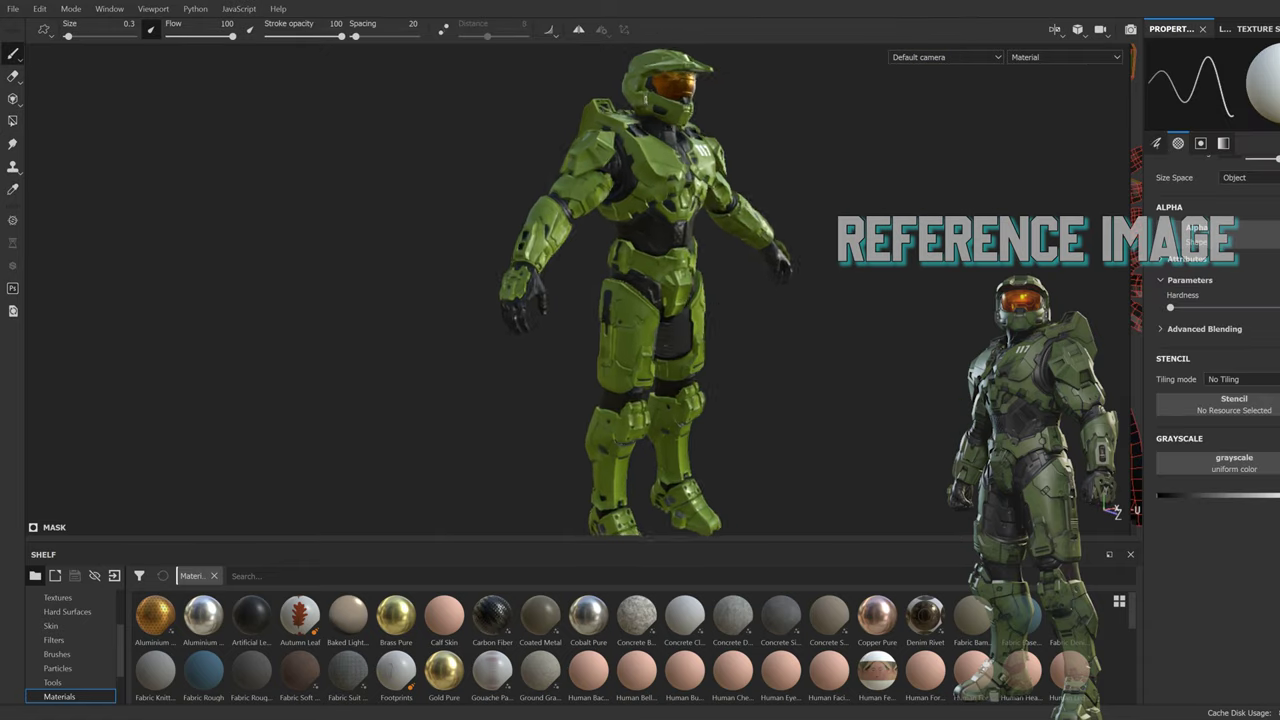
left_click_drag(516, 320, 903, 300, "alt")
scroll(903, 300, "up", 5)
left_click(1225, 28)
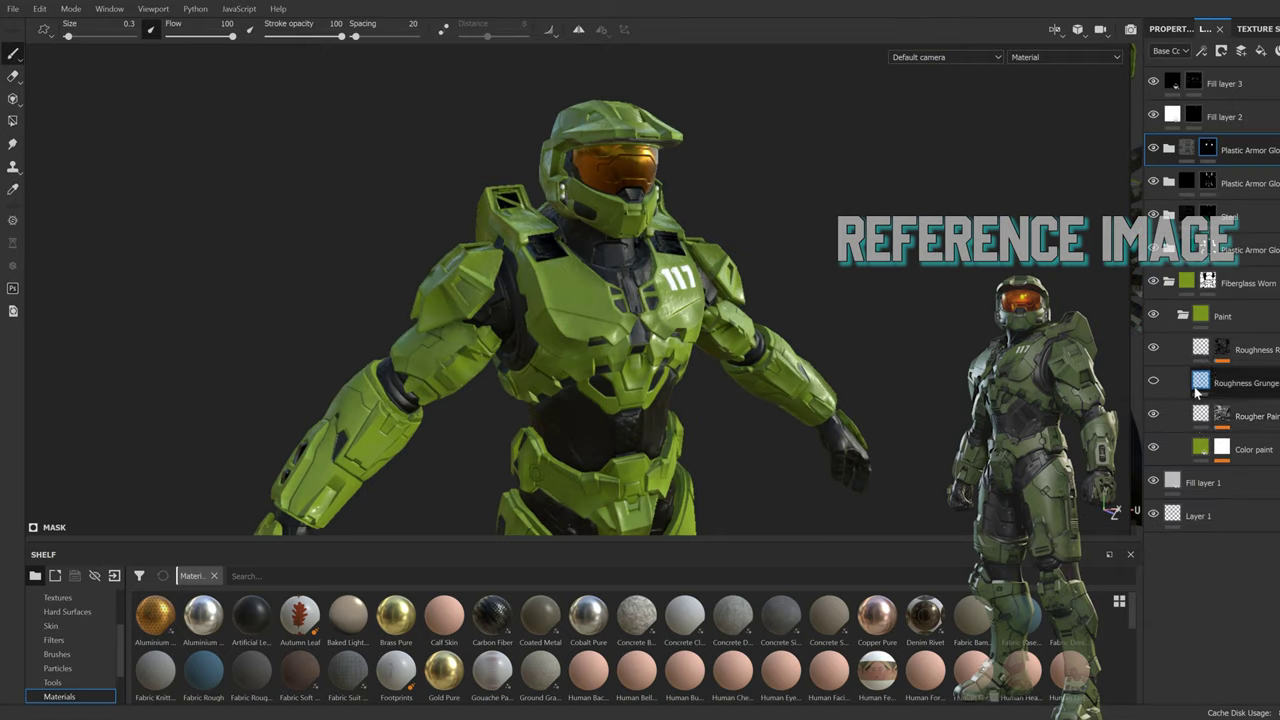
left_click(1200, 447)
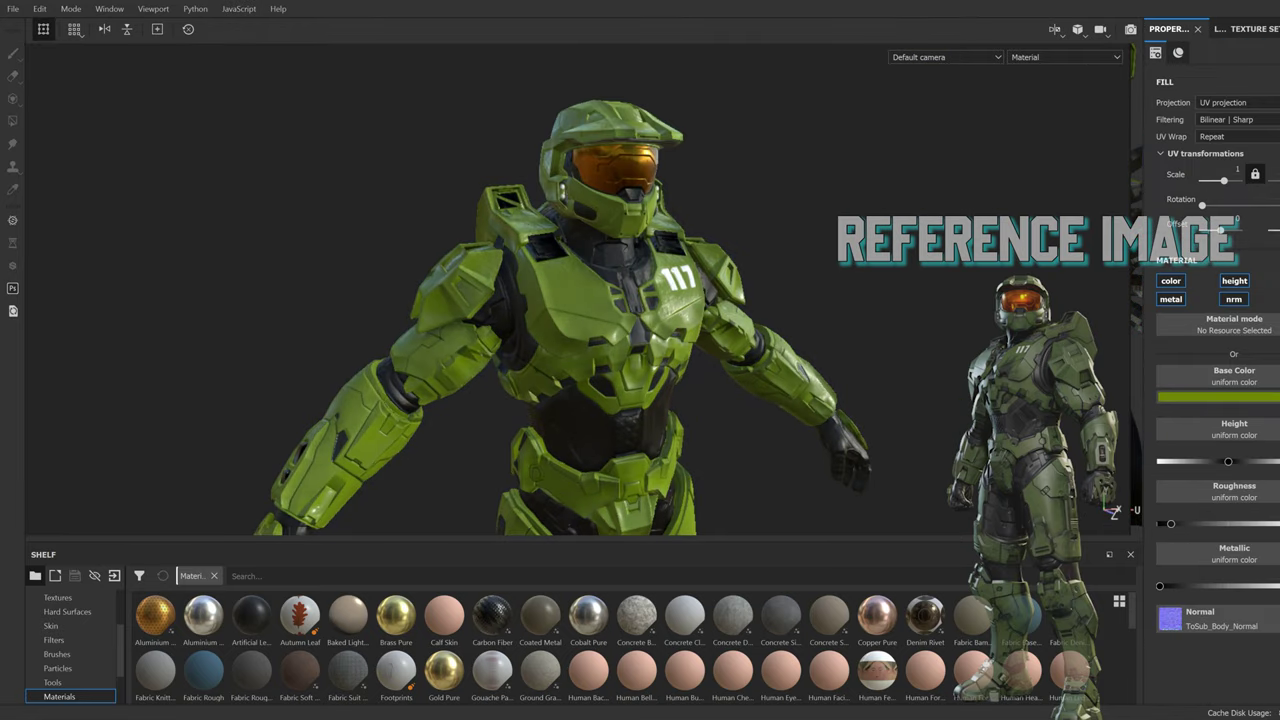
scroll(574, 296, "up", 3)
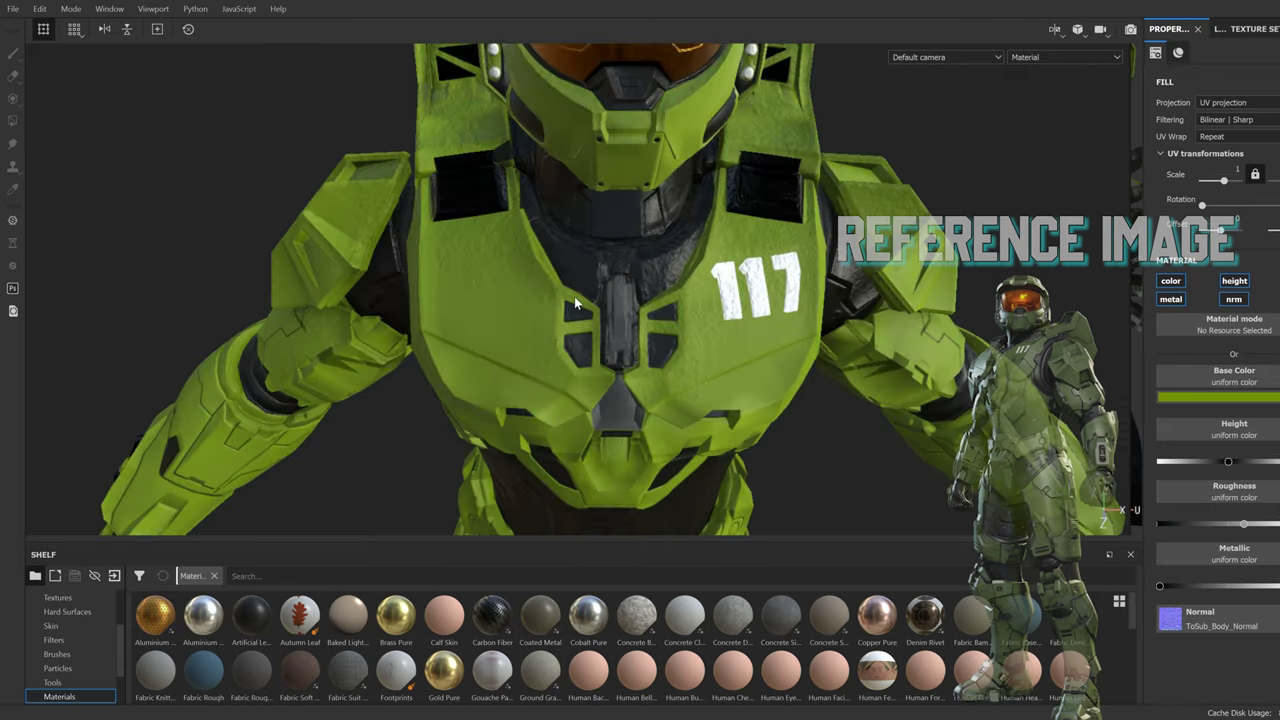
left_click_drag(1162, 586, 1212, 586)
scroll(784, 352, "up", 2)
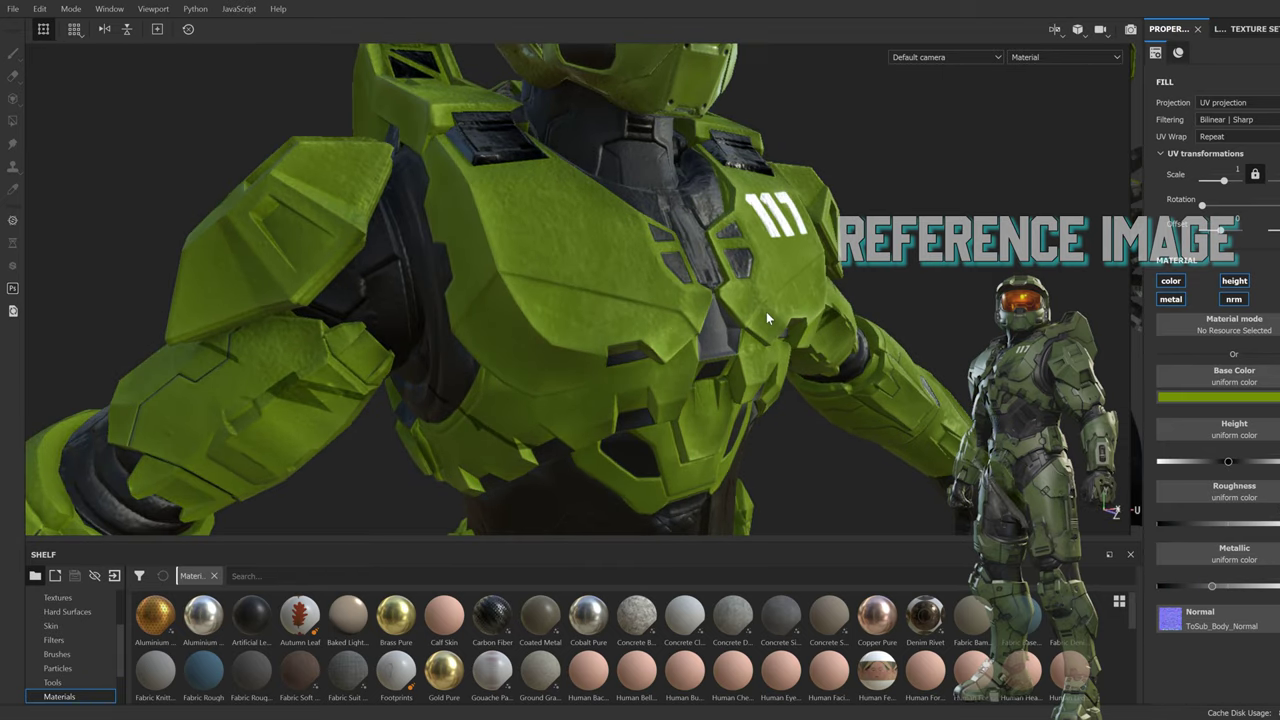
scroll(766, 311, "down", 5)
Step: Orbit around the chest and back to inspect the slightly metallic green armor
mouse_move(766, 311)
left_mouse_down("alt")
mouse_move(544, 194)
mouse_move(700, 230)
left_mouse_up("alt")
scroll(544, 194, "up", 5)
scroll(700, 230, "down", 4)
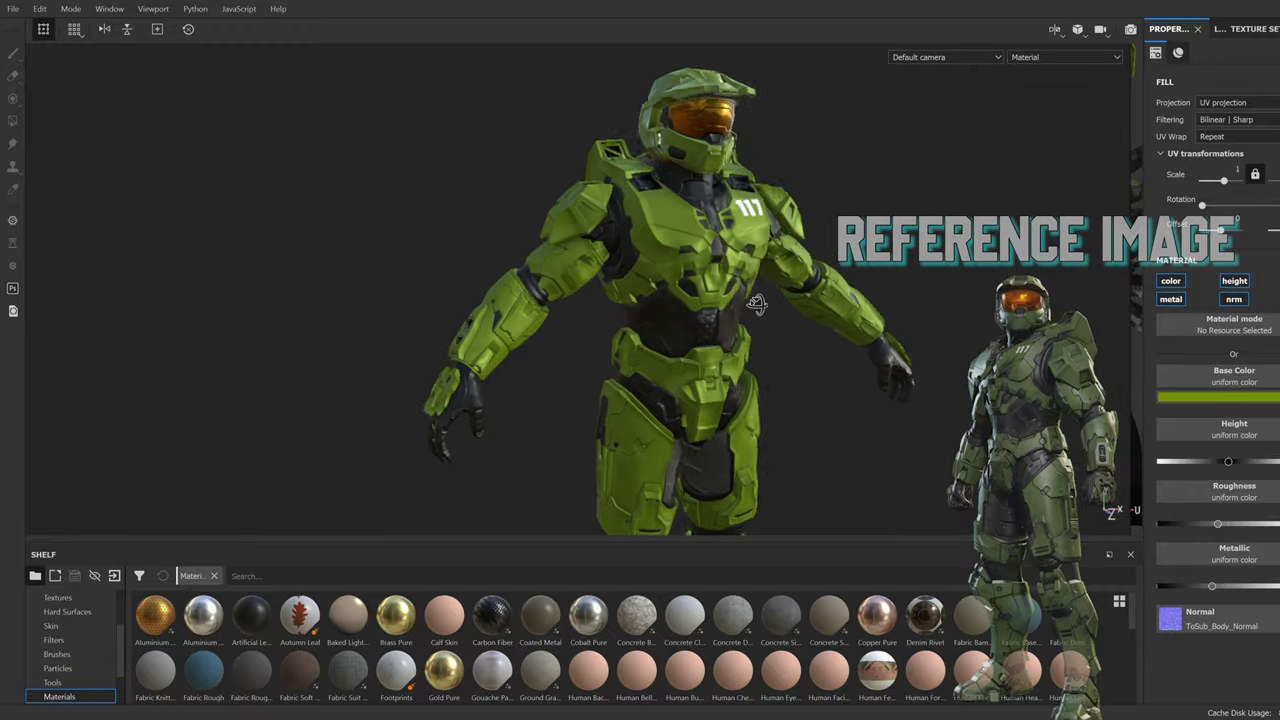
scroll(700, 230, "up", 2)
scroll(800, 250, "up", 2)
scroll(861, 265, "up", 2)
mouse_move(861, 265)
left_mouse_down("alt")
mouse_move(600, 344)
mouse_move(684, 313)
left_mouse_up("alt")
key("4")
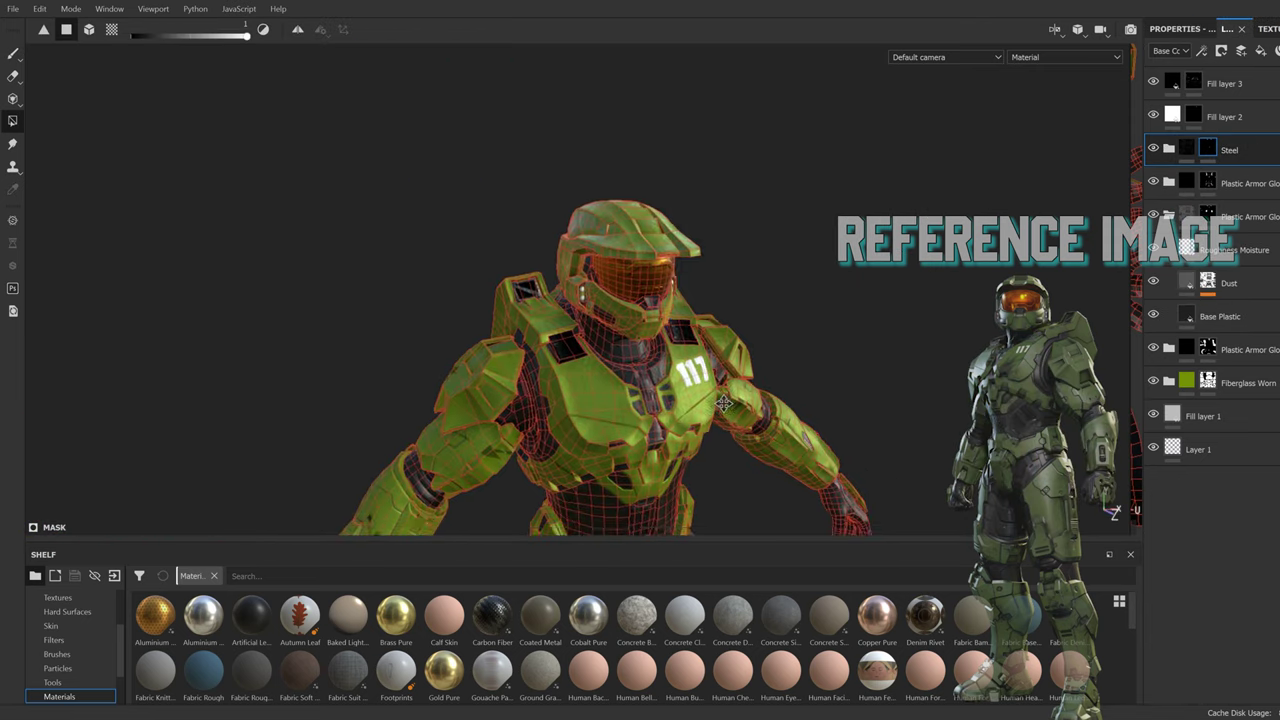
left_click_drag(724, 326, 880, 193, "alt")
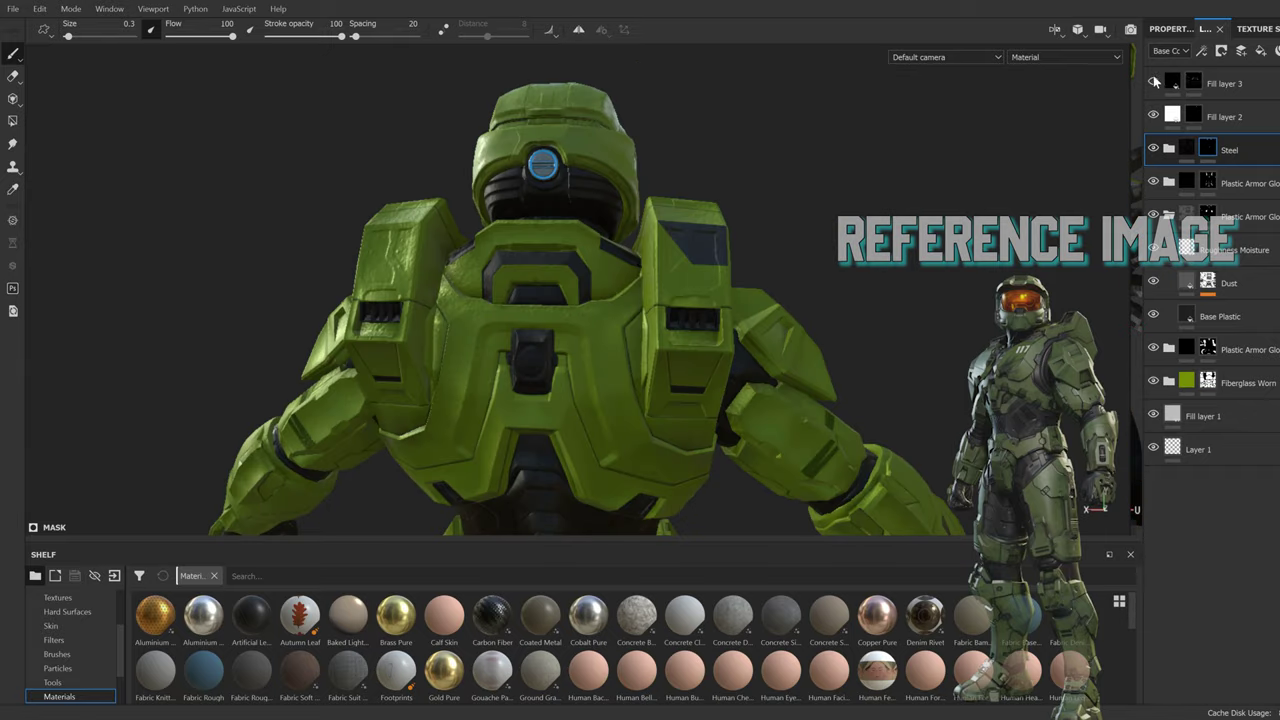
mouse_move(690, 240)
left_mouse_down("alt")
mouse_move(652, 317)
mouse_move(1168, 345)
mouse_move(1168, 382)
left_mouse_up("alt")
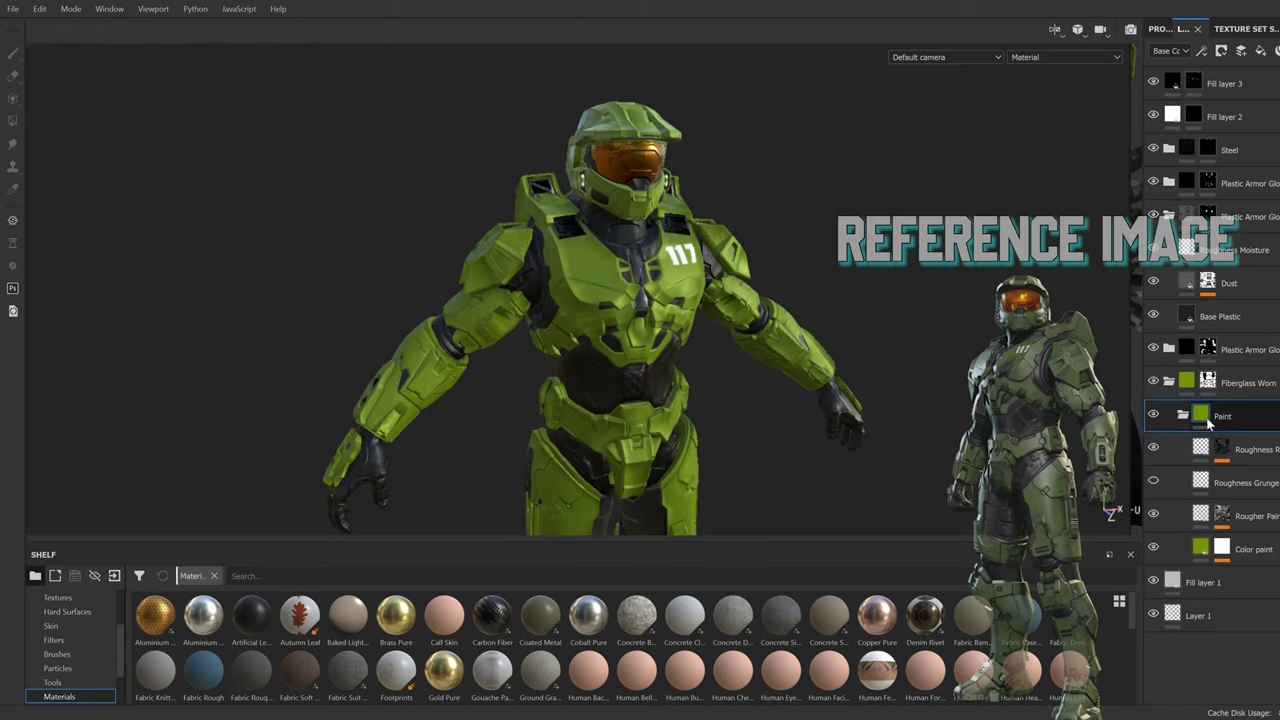
left_click(1168, 28)
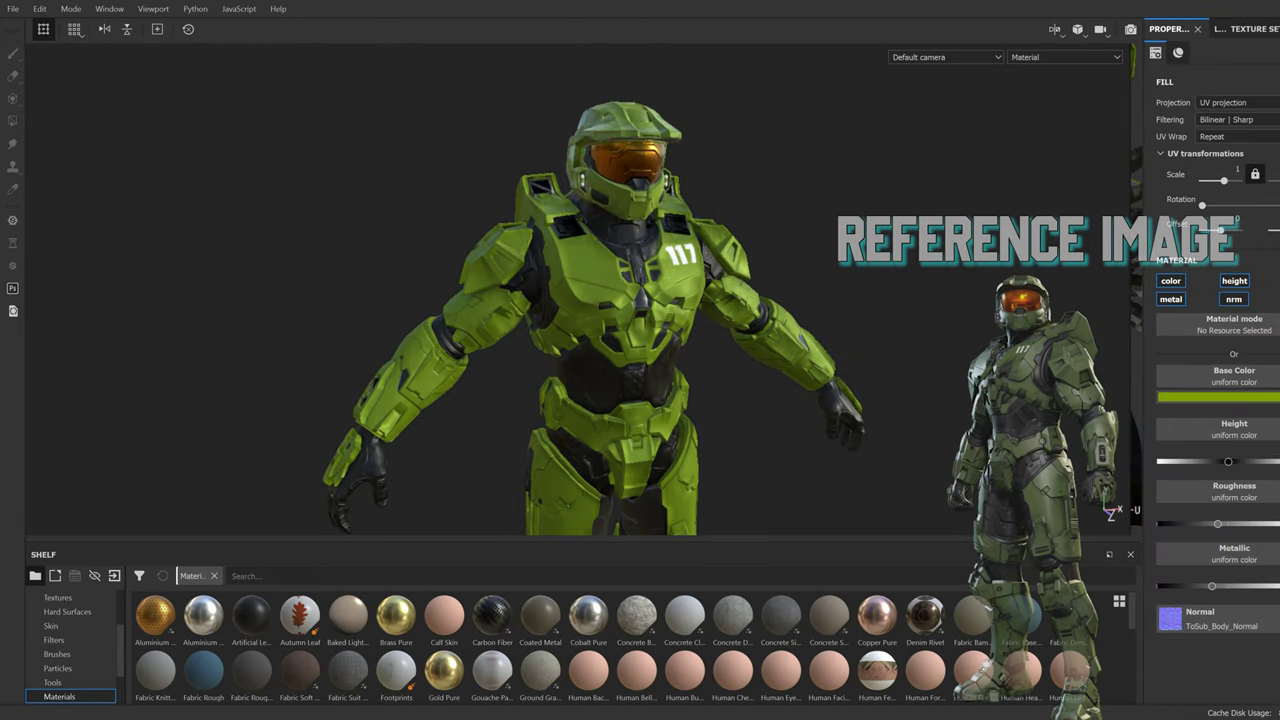
mouse_move(217, 357)
left_mouse_down("alt")
mouse_move(645, 290)
mouse_move(562, 311)
left_mouse_up("alt")
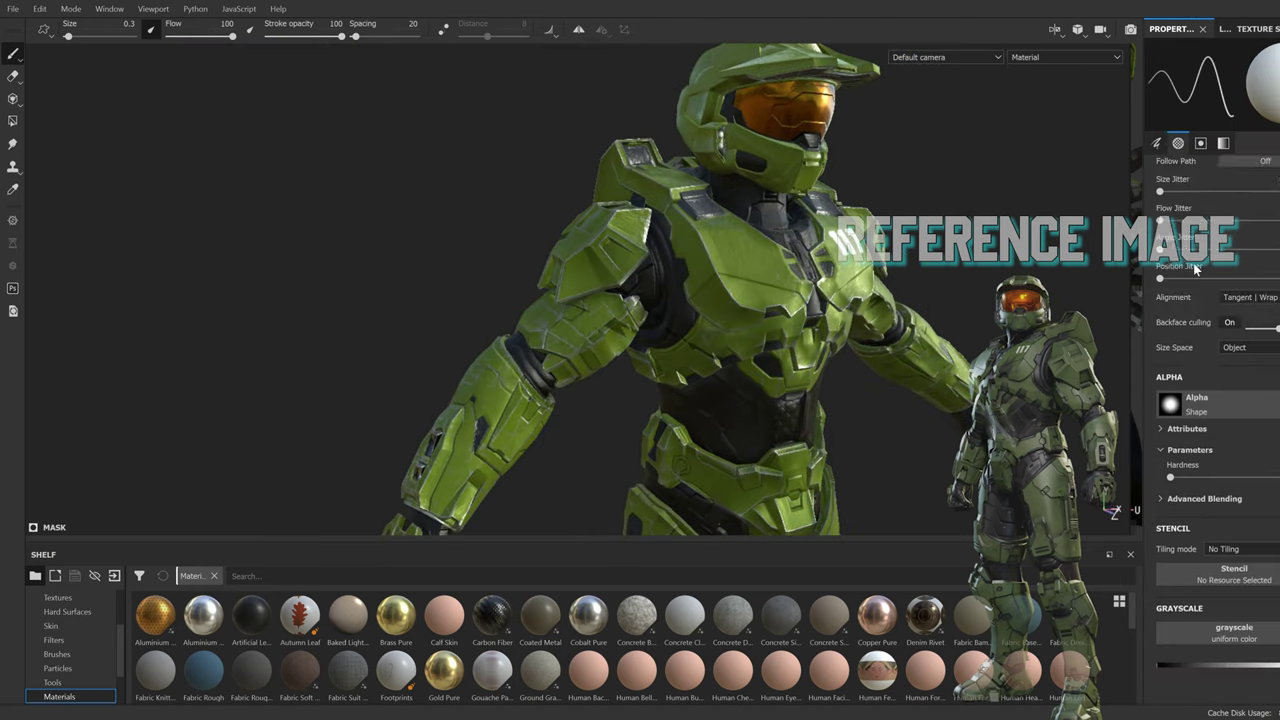
Step: Raise the Metal Edge Wear level, toggle Fill layer 2's visibility, and move Steel under Plastic Armor
left_click(1233, 208)
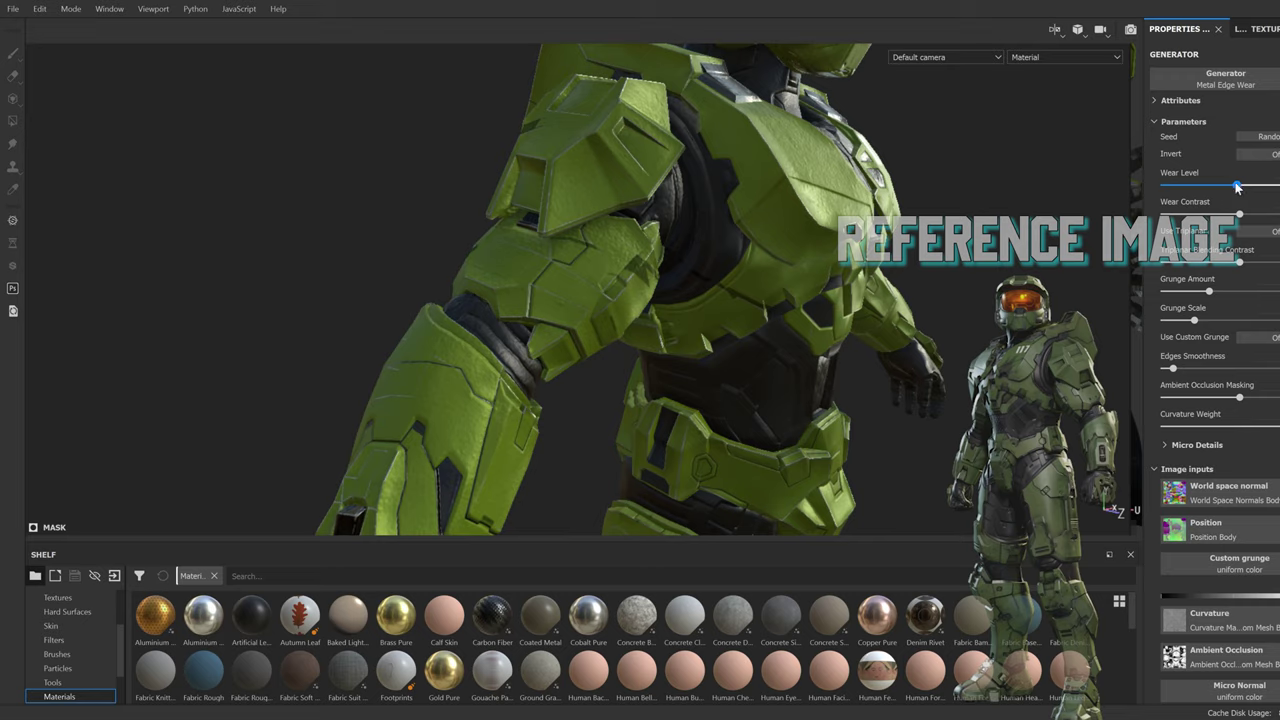
left_click_drag(1239, 185, 1259, 185)
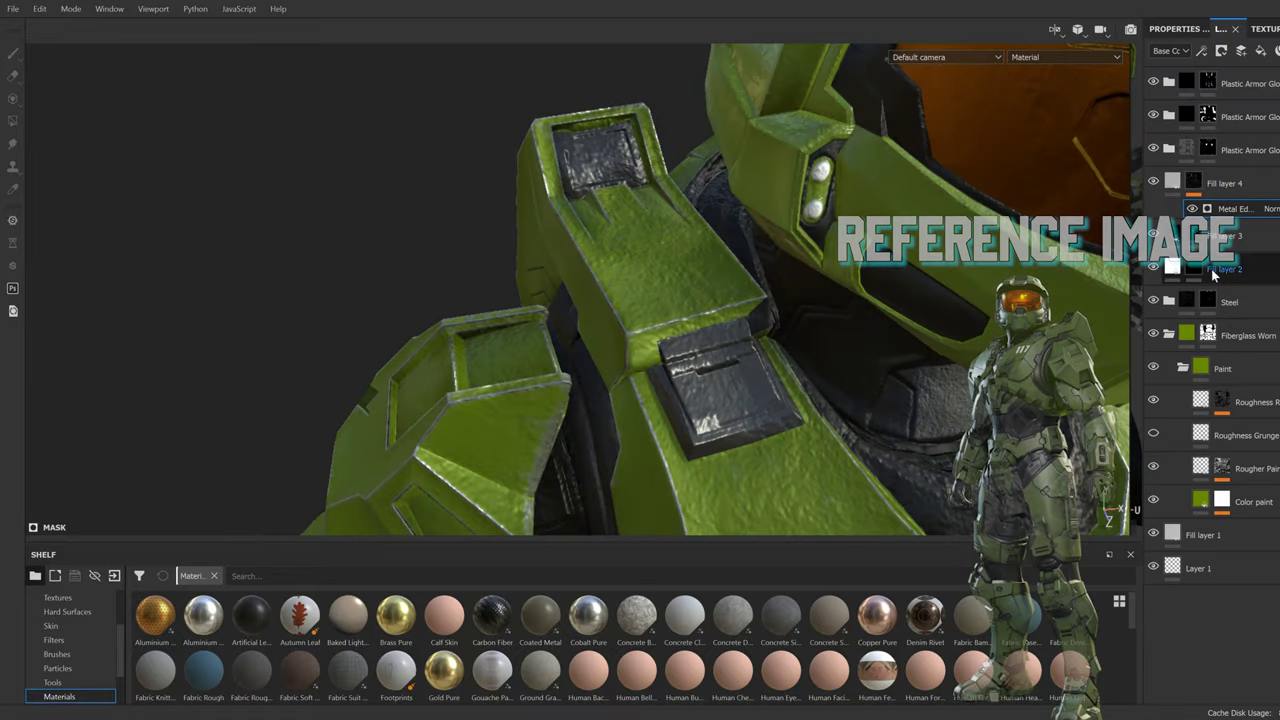
left_click(1155, 268)
left_click_drag(1158, 306, 1155, 150)
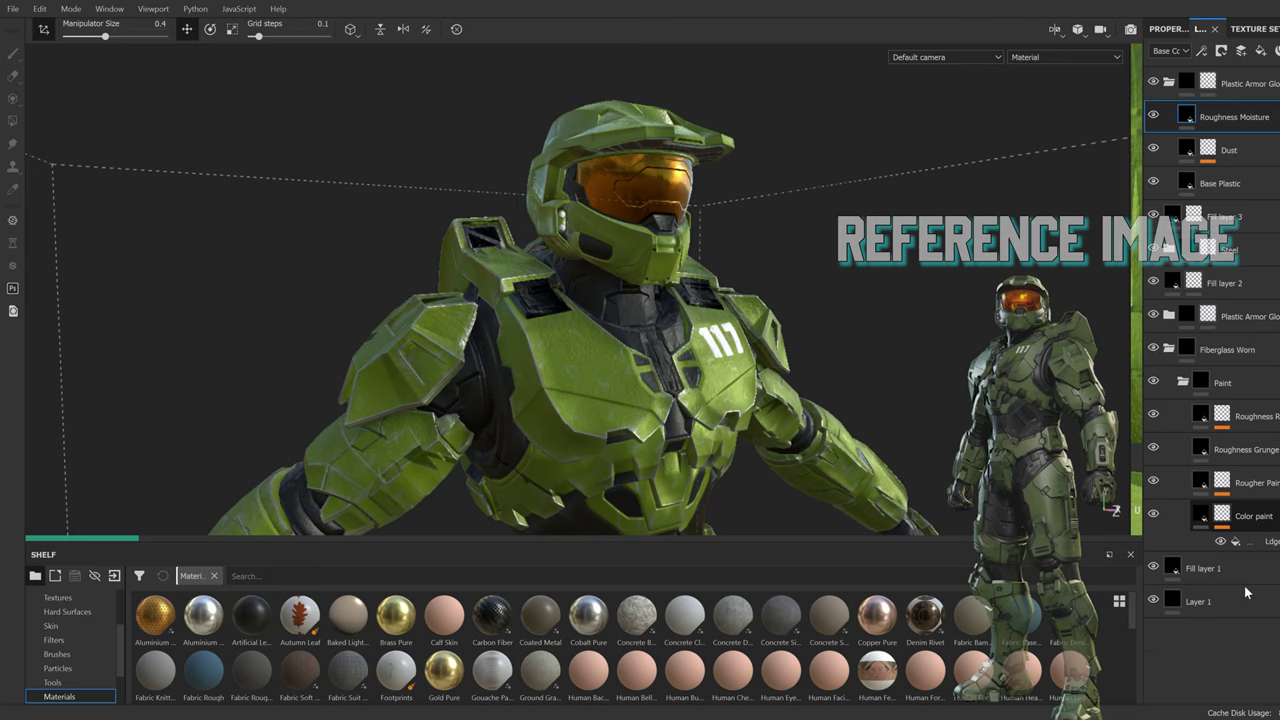
Step: Duplicate the Color paint layer and give the copy ToSub_Helmet_Normal as its normal map
key("ctrl+d")
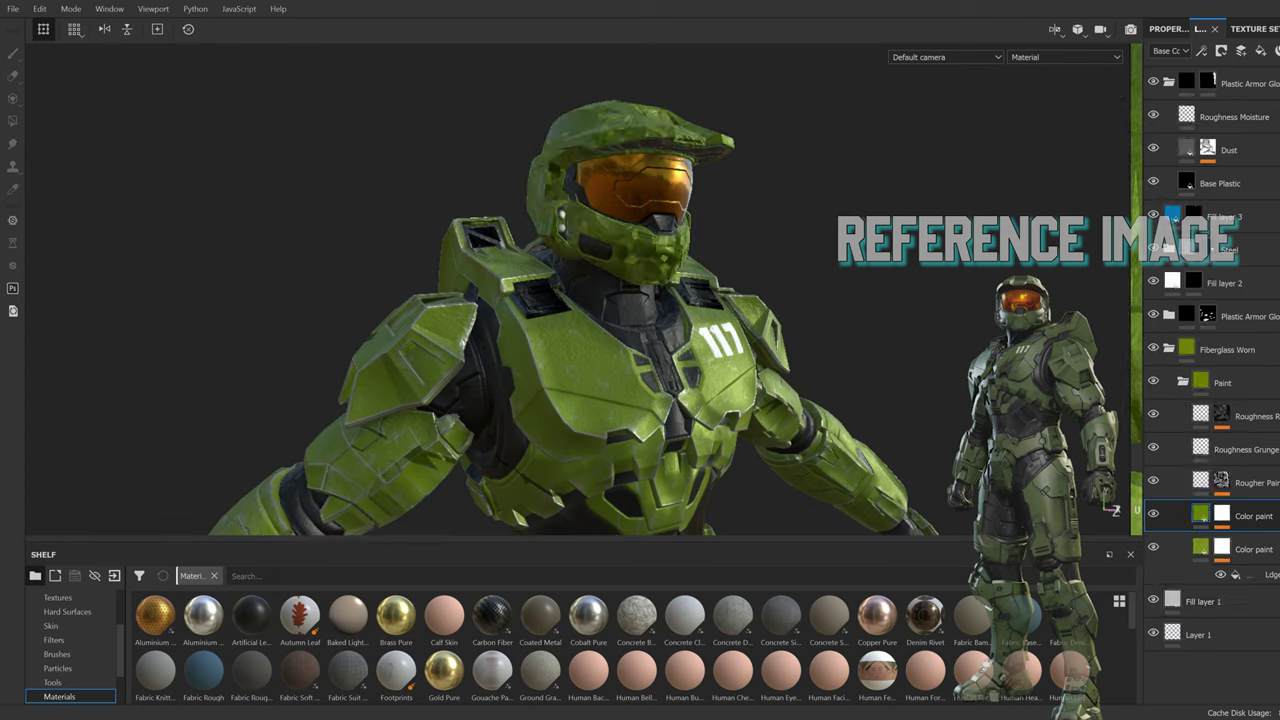
left_click(1168, 28)
left_click(57, 597)
left_click_drag(203, 672, 1200, 618)
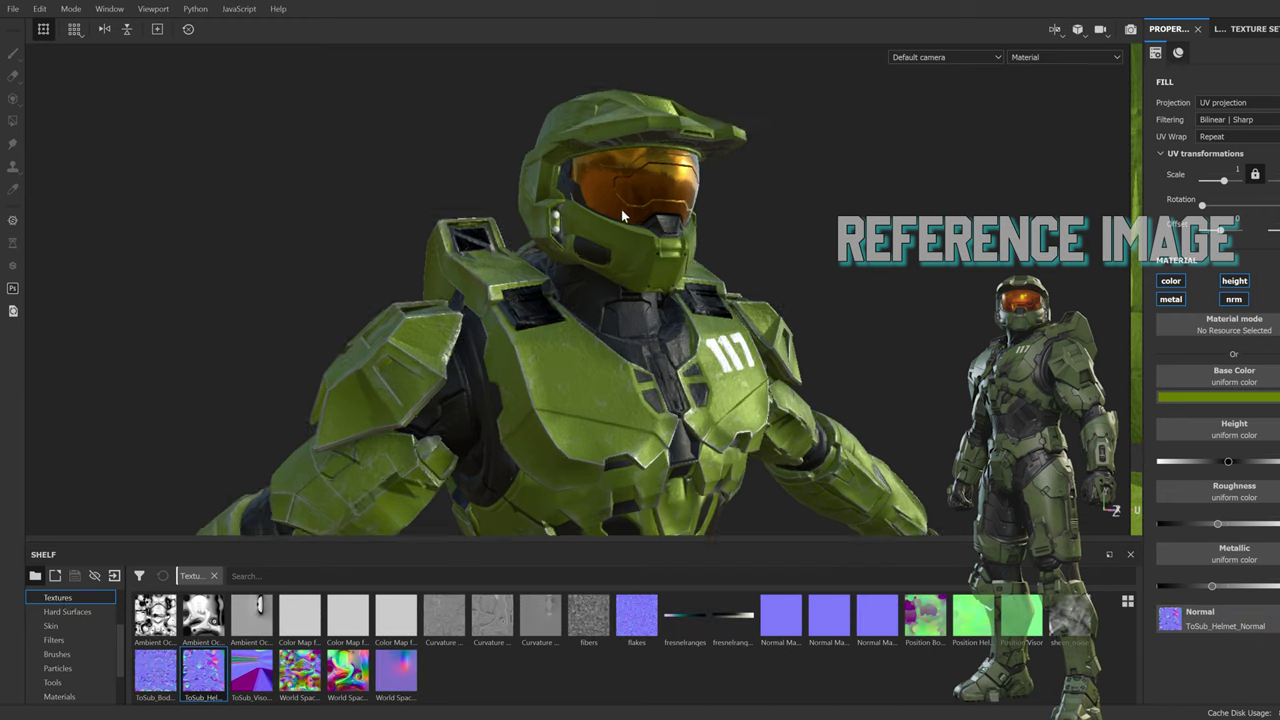
scroll(621, 212, "up", 3)
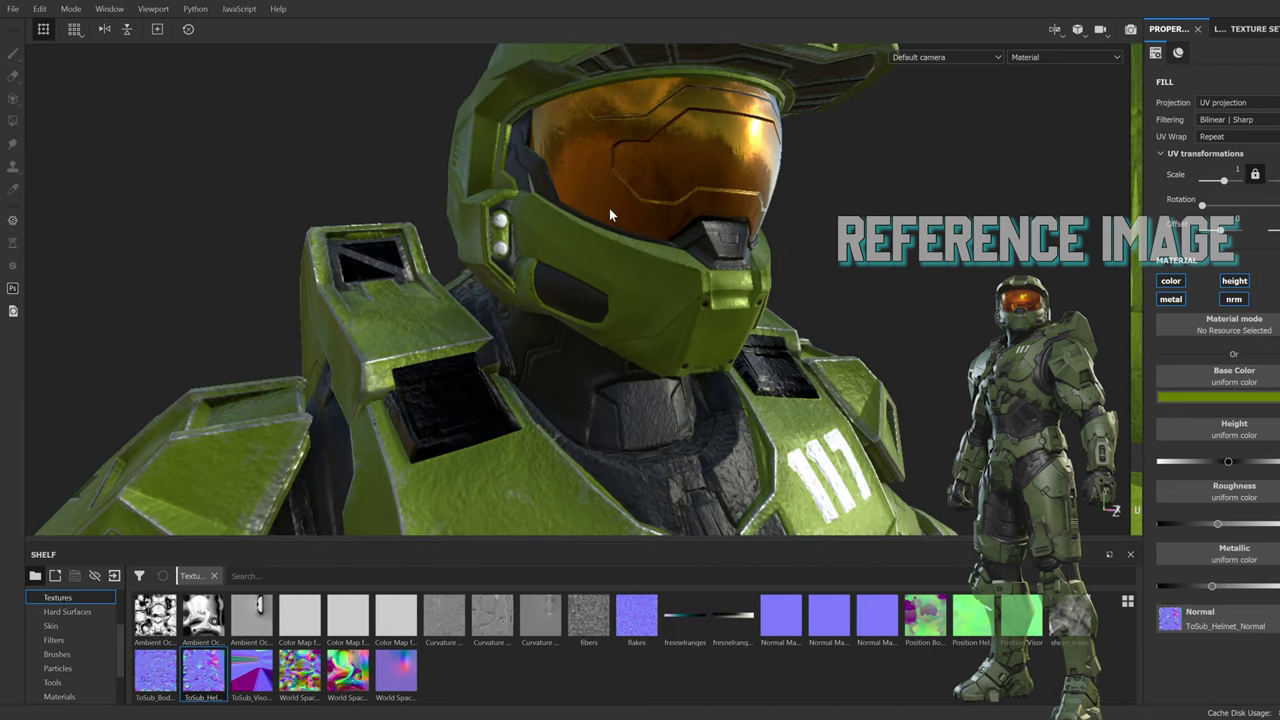
scroll(609, 208, "down", 3)
left_click(1220, 28)
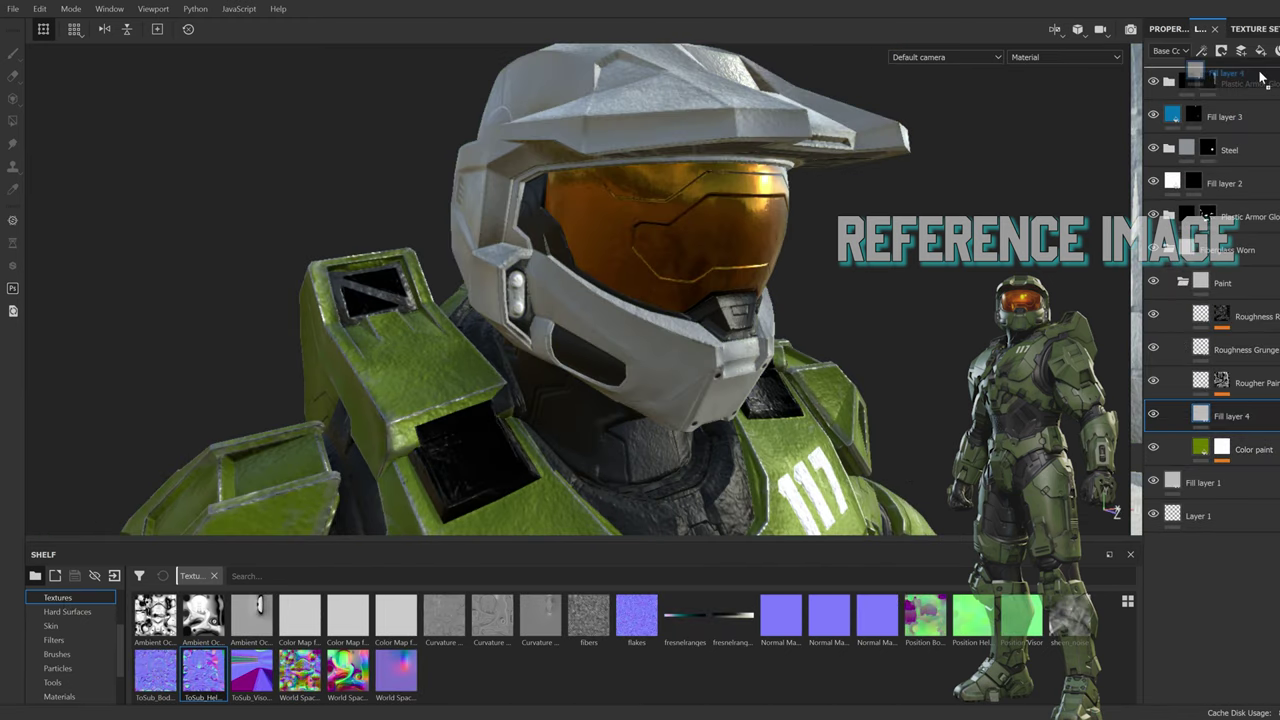
Step: Move Fill layer 1 below Fill layer 3 and switch to the Visor texture set
mouse_move(1220, 241)
left_mouse_down()
mouse_move(1207, 216)
mouse_move(1206, 29)
left_mouse_up()
left_click(1236, 486)
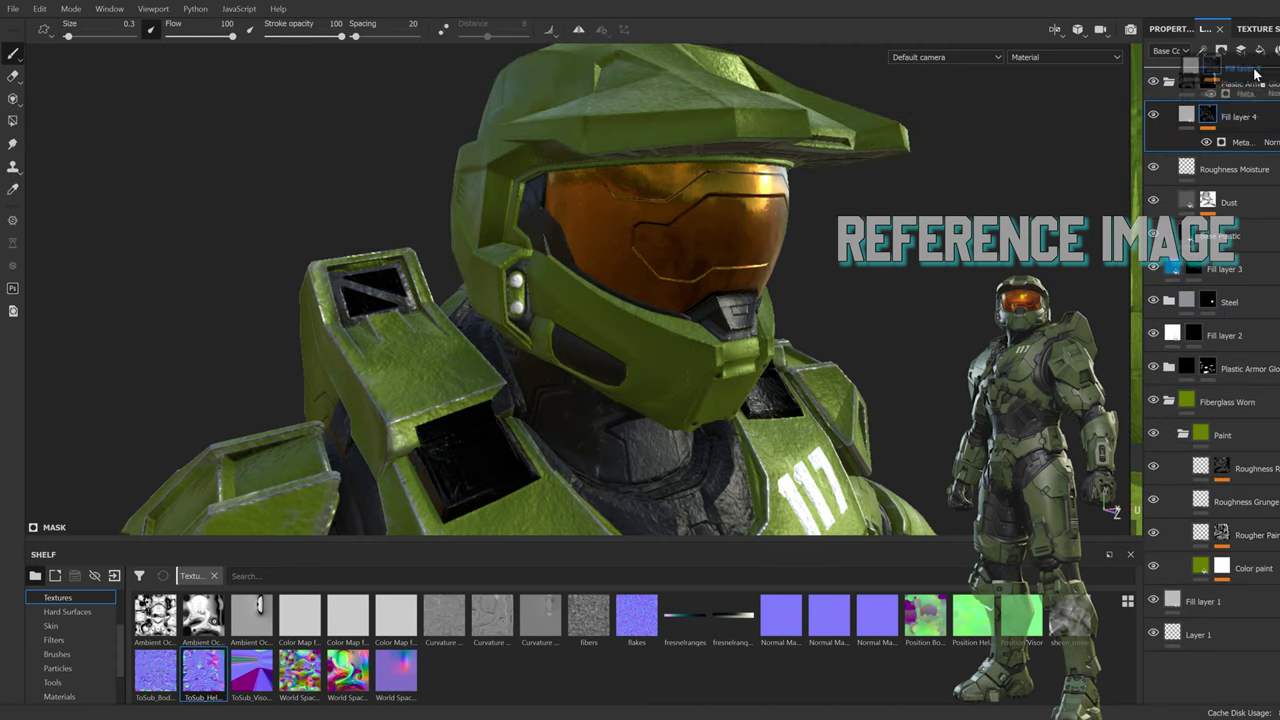
left_click_drag(1205, 449, 1236, 87)
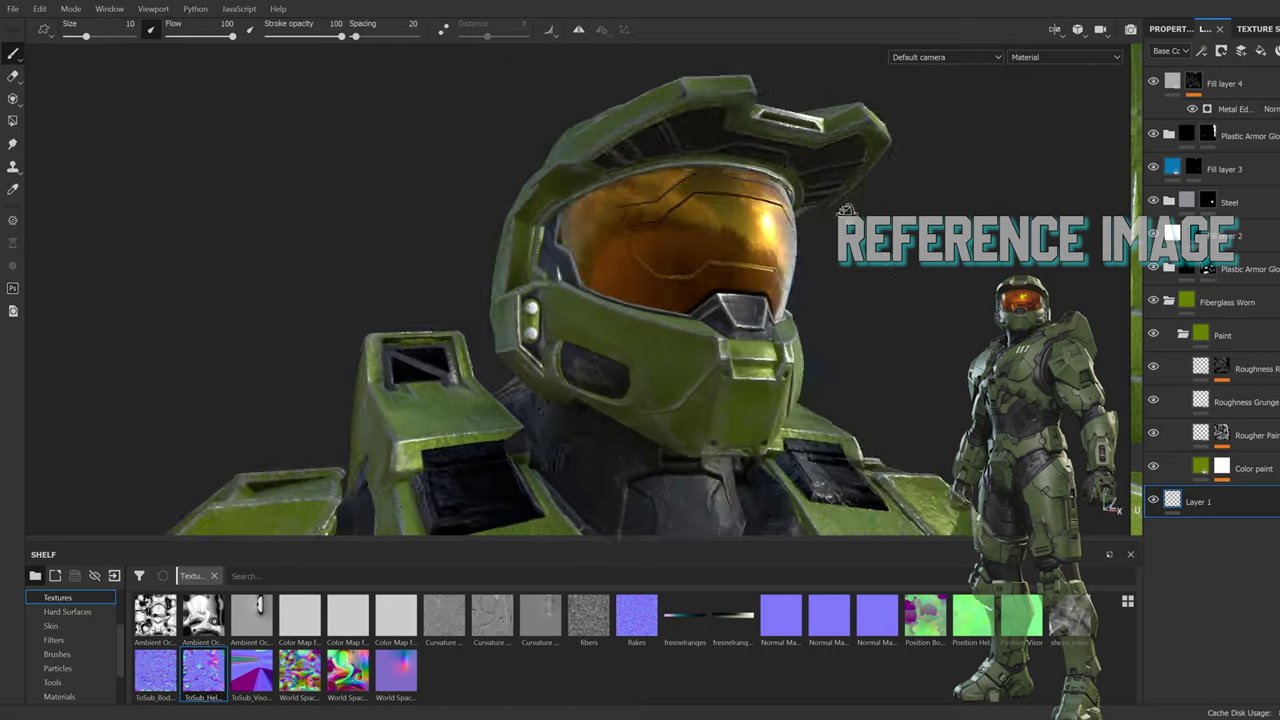
left_click_drag(1236, 87, 1154, 200)
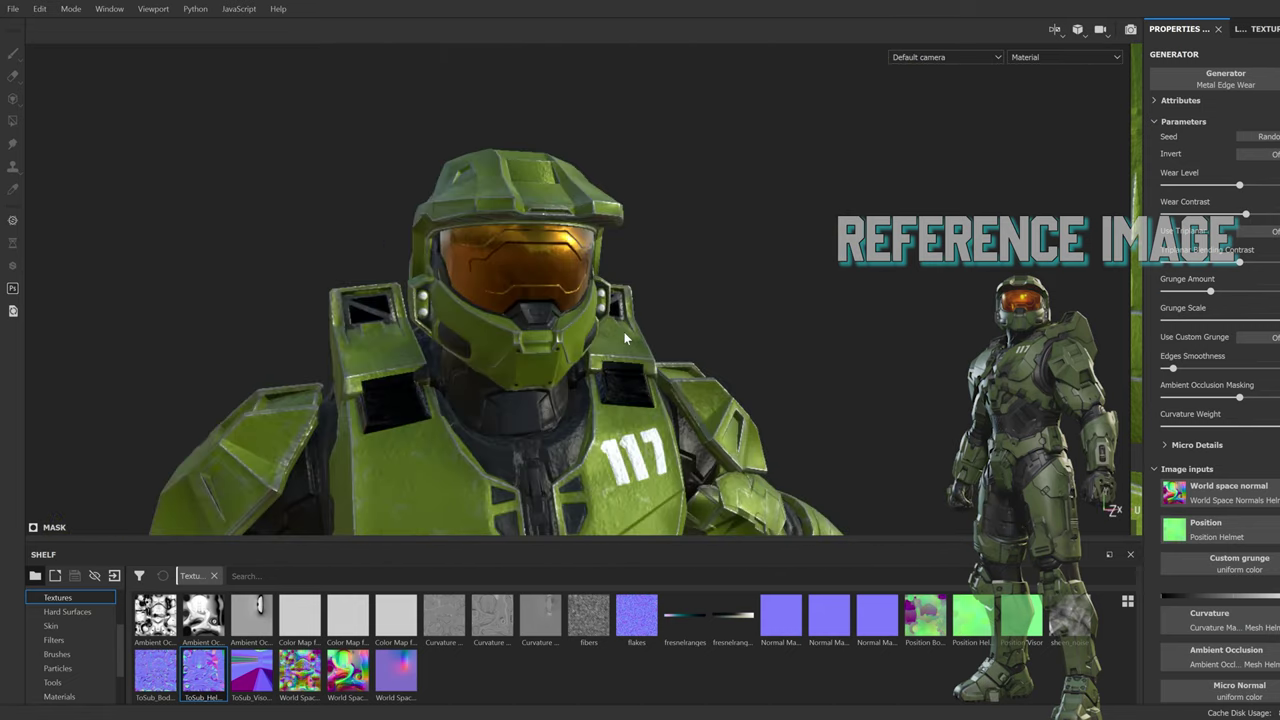
left_click(1176, 67)
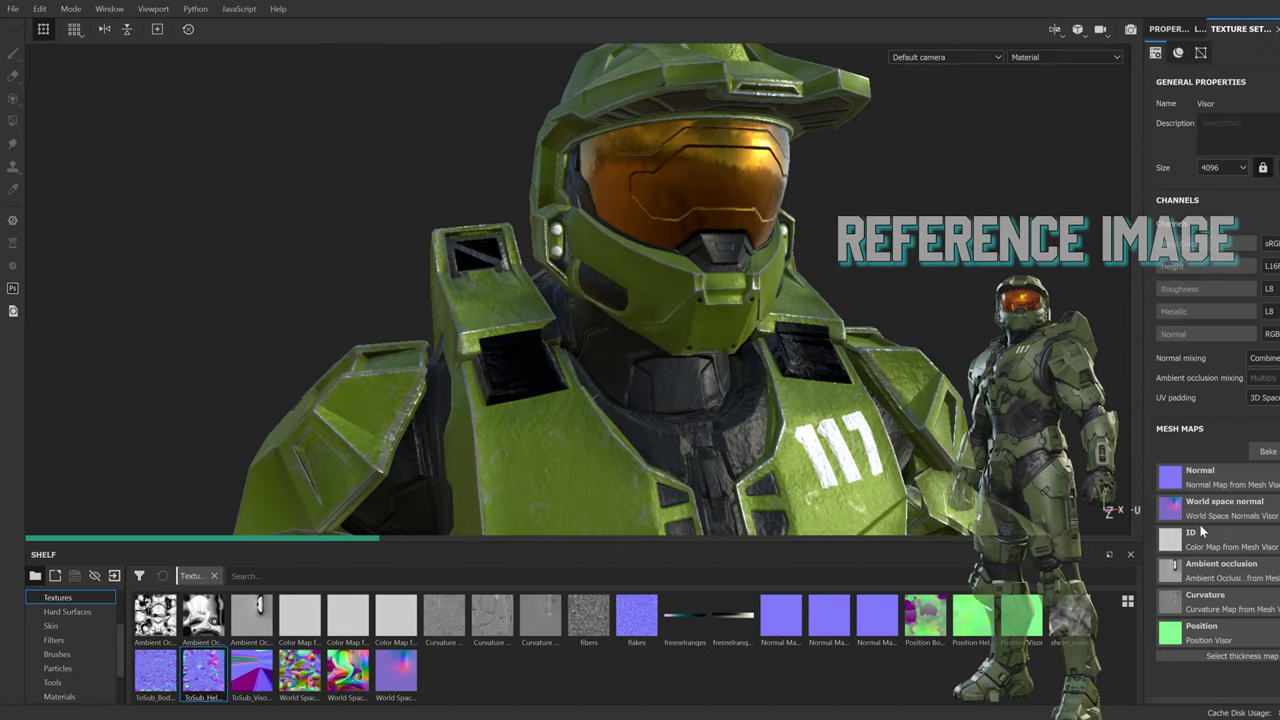
left_click(1224, 30)
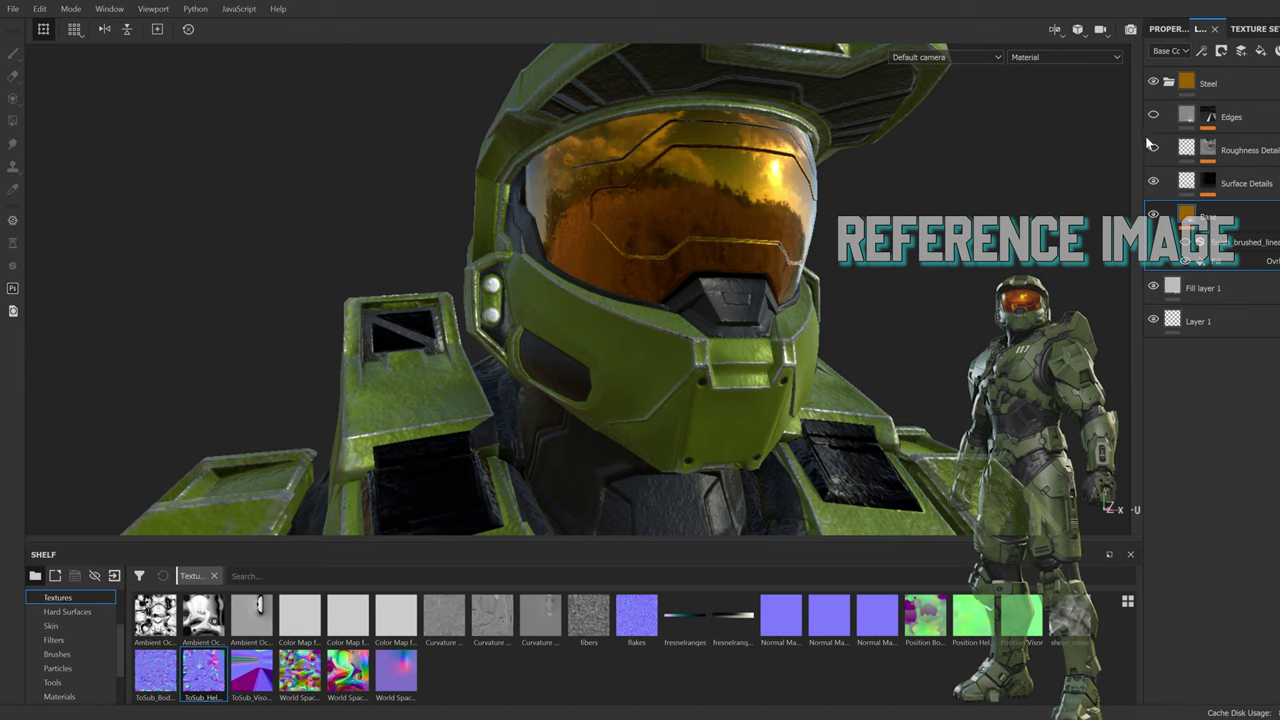
Step: Assign ToSub_Visor_Normal to the visor's fill layer and move that layer higher in the stack
left_click_drag(871, 332, 950, 320, "alt")
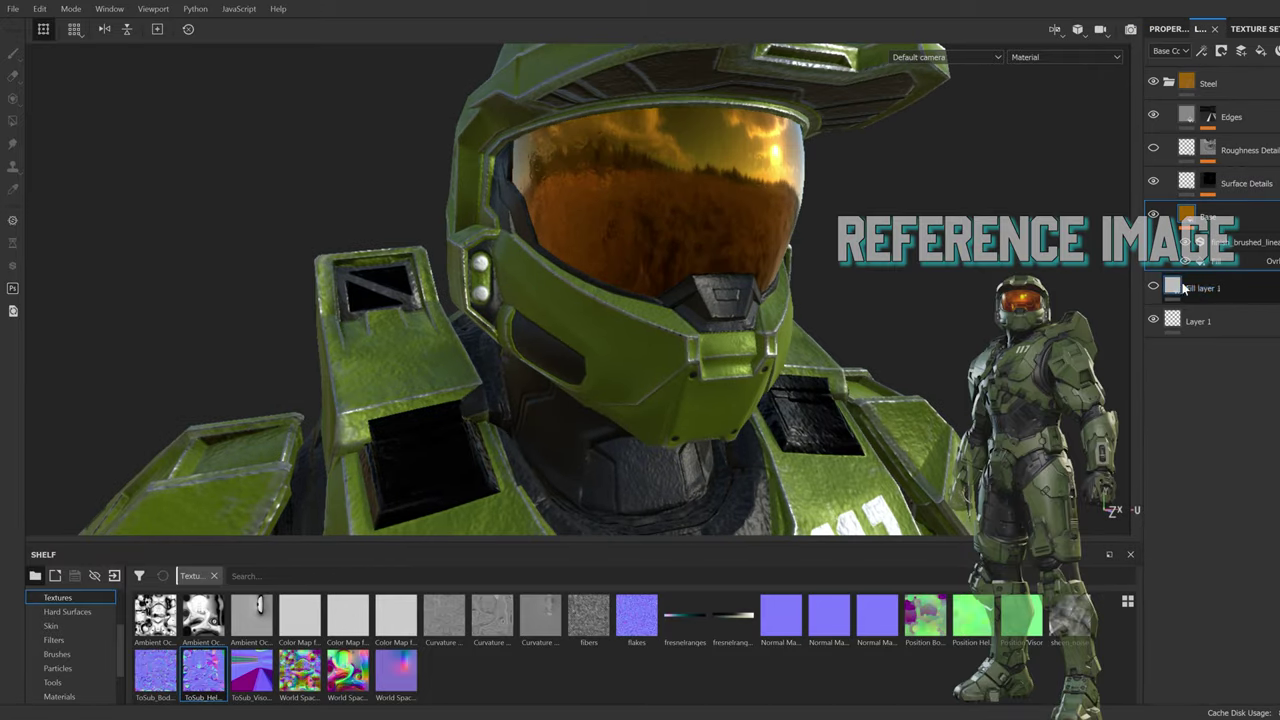
left_click_drag(251, 670, 1203, 614)
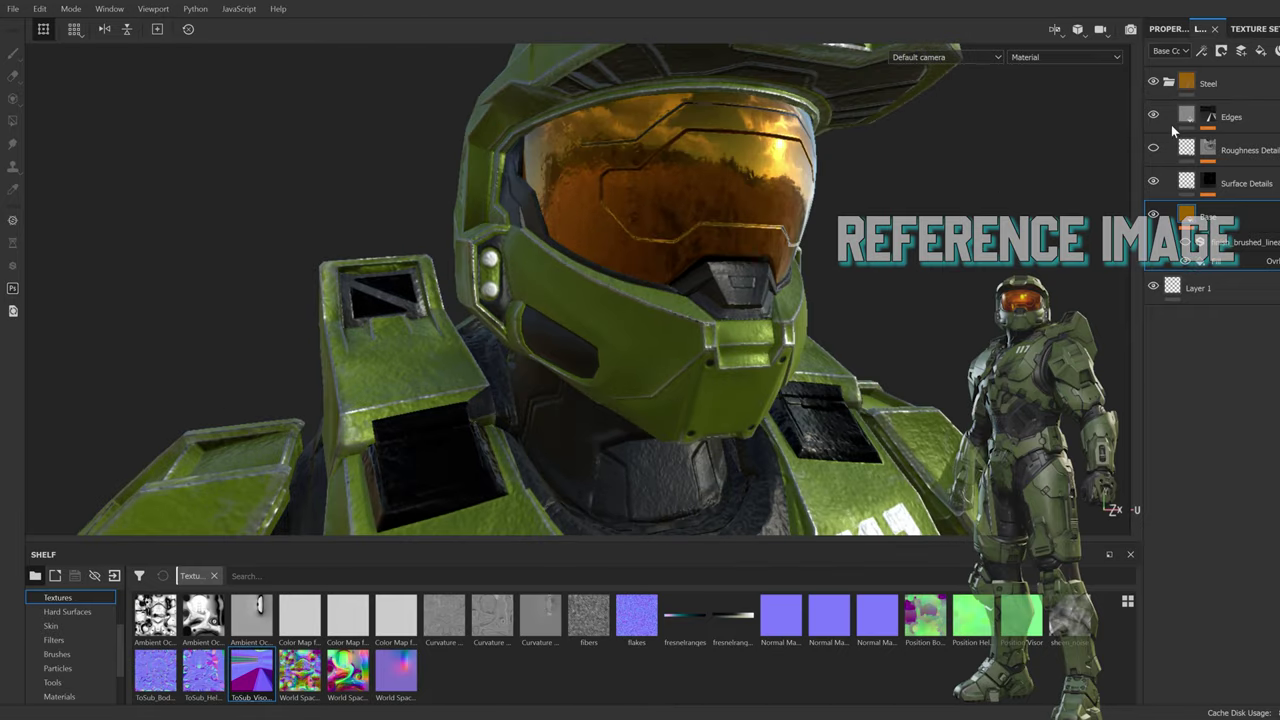
left_click_drag(1163, 240, 1231, 187)
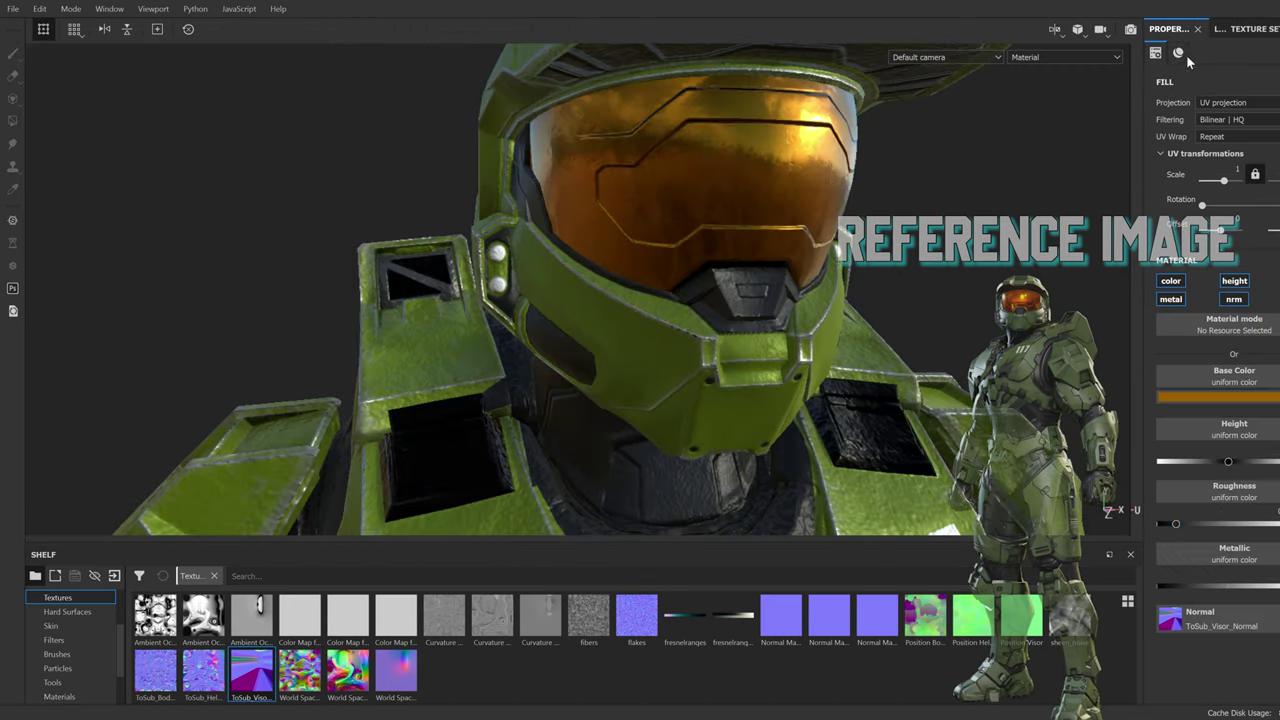
right_click_drag(941, 349, 745, 225, "alt")
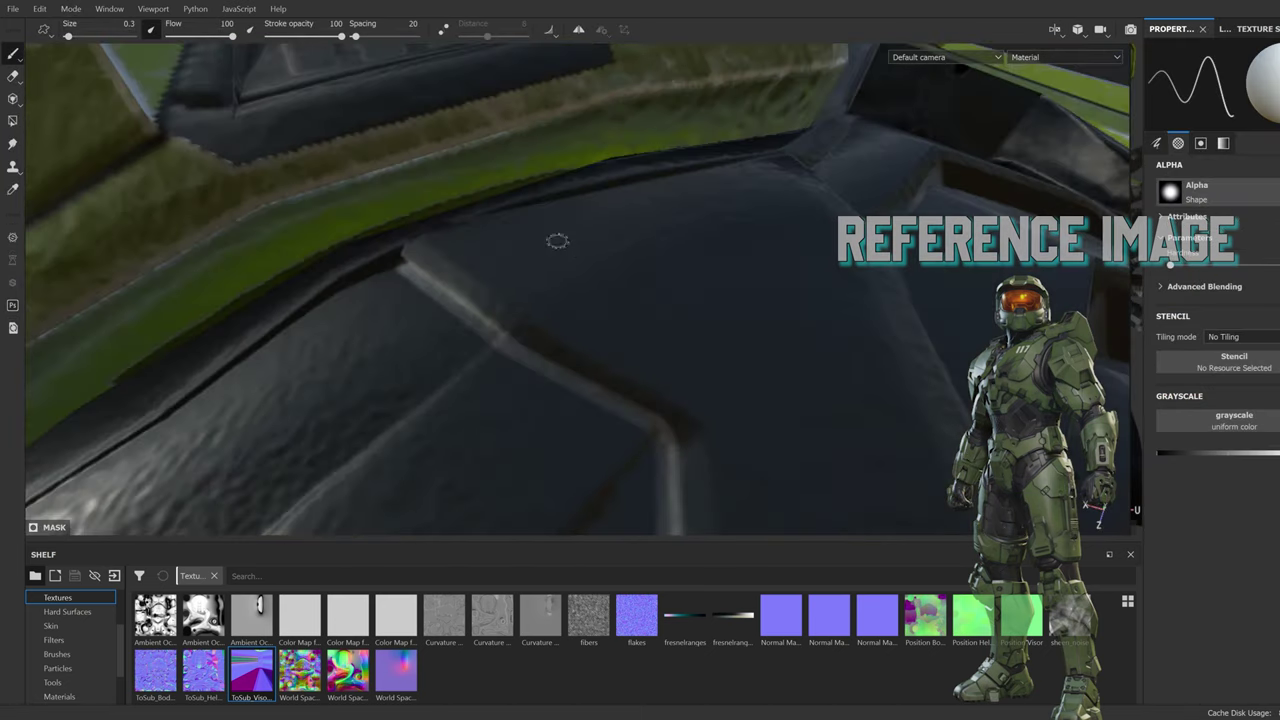
Step: Brush light grey patches over the dark undersuit panel between the green plates
left_click_drag(579, 357, 582, 270)
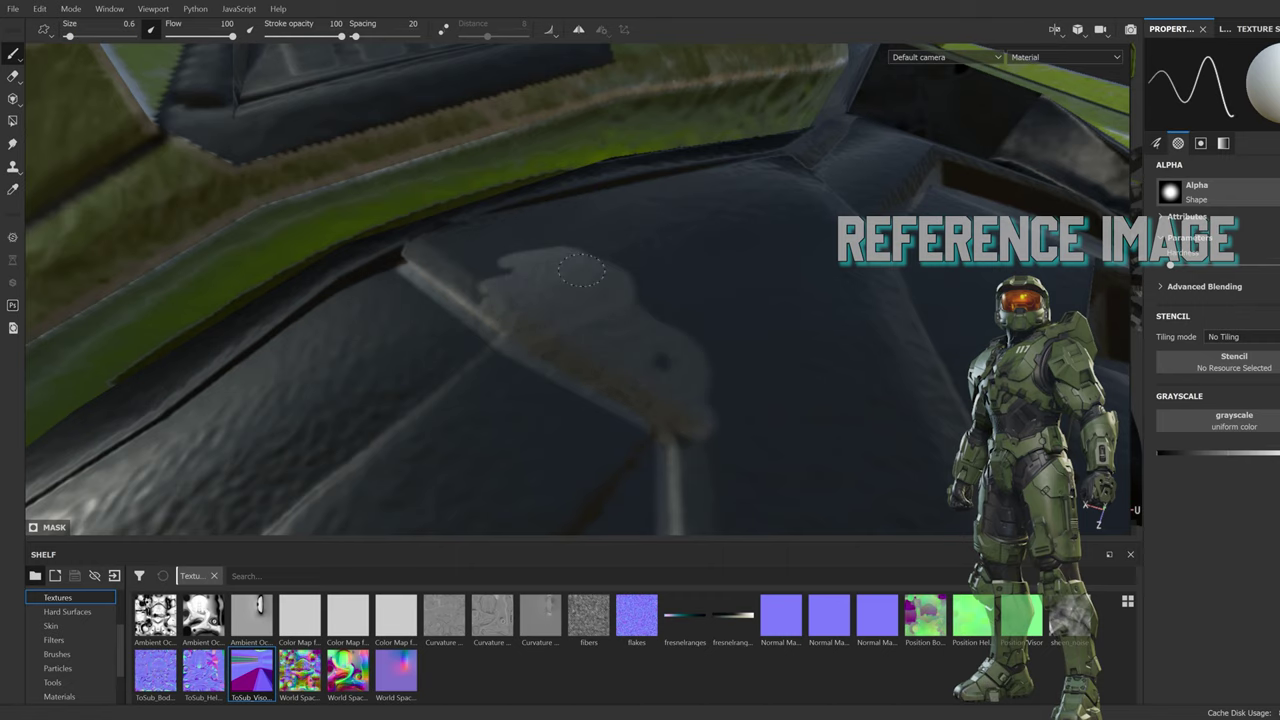
mouse_move(645, 168)
left_mouse_down("alt")
mouse_move(609, 286)
mouse_move(611, 360)
mouse_move(470, 322)
left_mouse_up("alt")
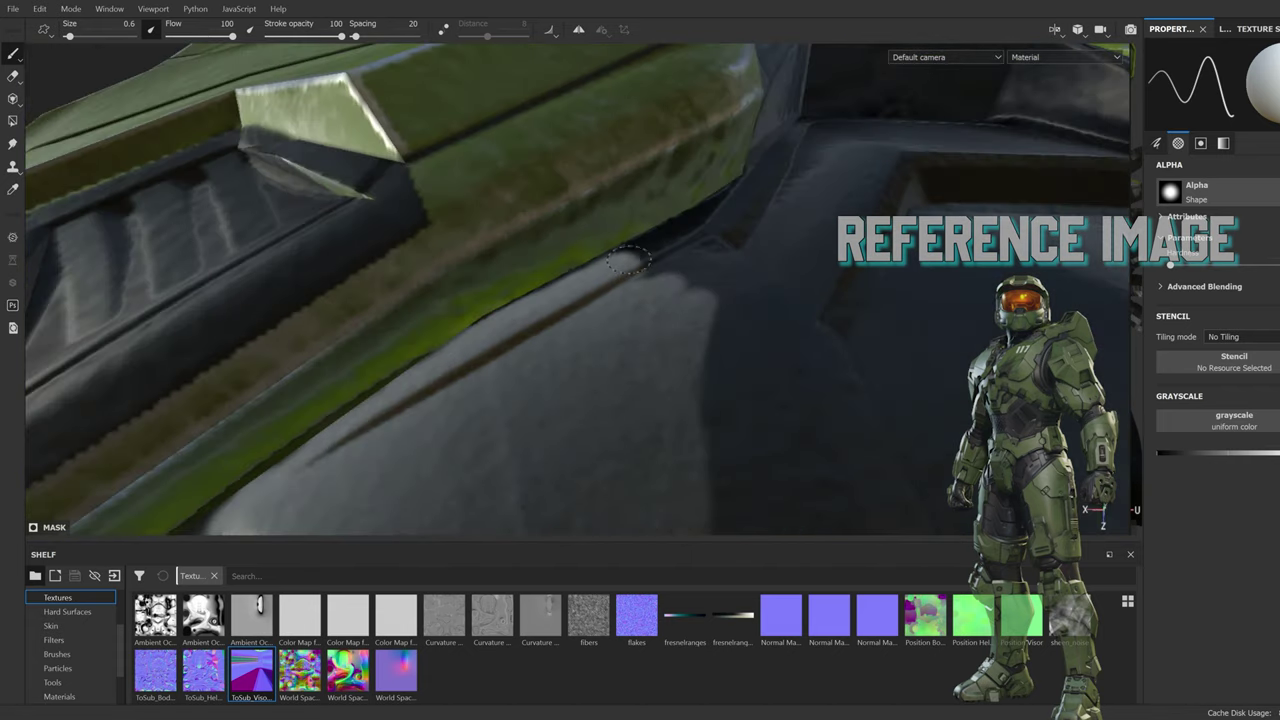
left_click_drag(685, 268, 711, 325, "alt")
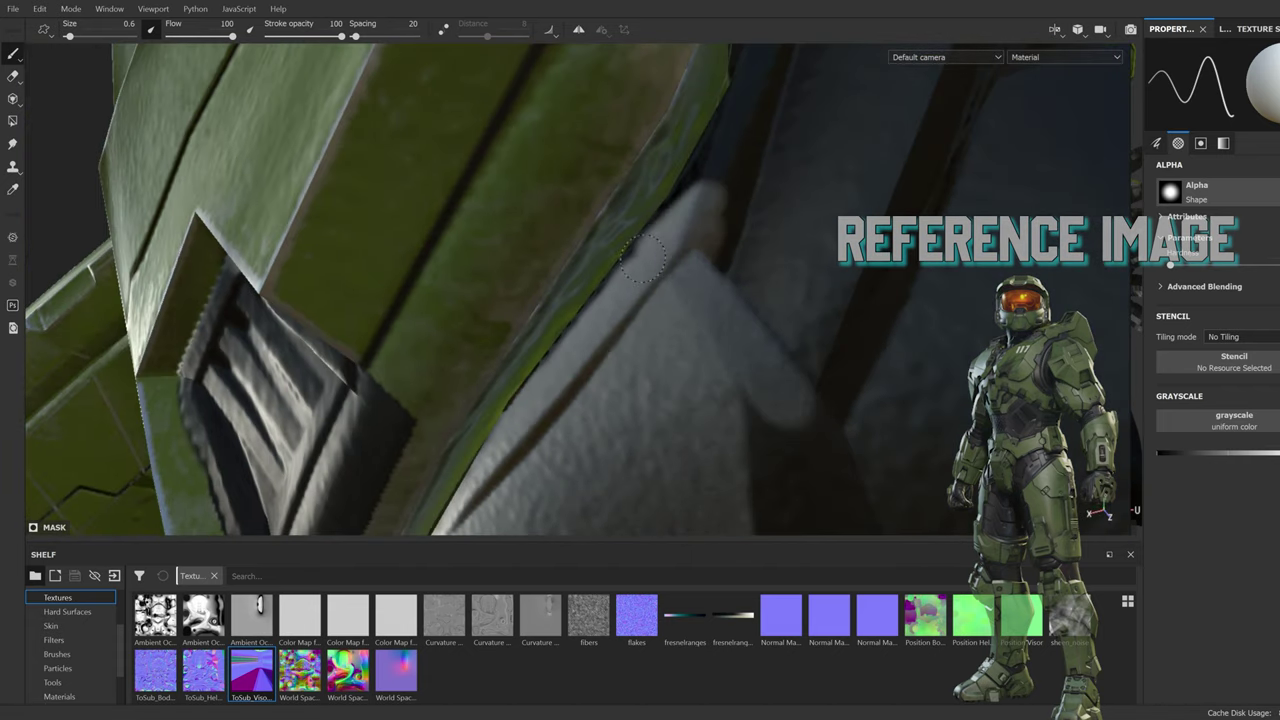
left_click_drag(722, 148, 655, 300, "alt")
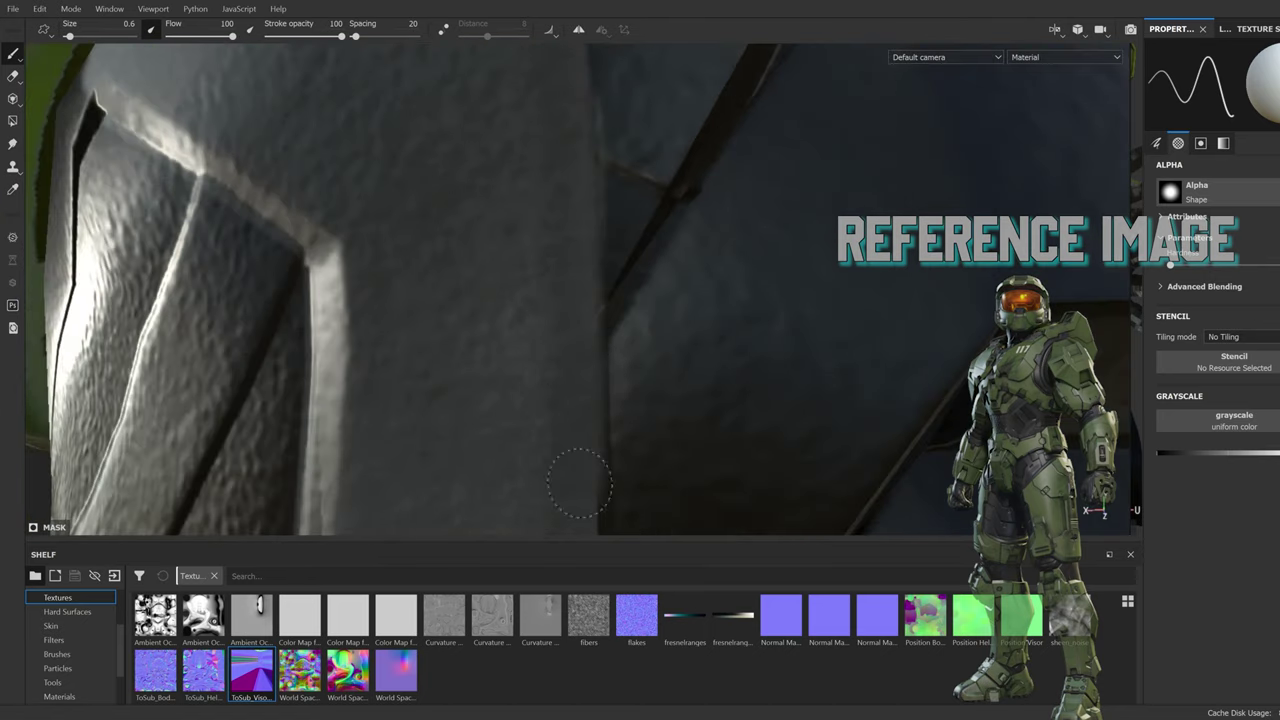
mouse_move(560, 229)
left_mouse_down("alt")
mouse_move(614, 346)
mouse_move(850, 230)
mouse_move(594, 307)
left_mouse_up("alt")
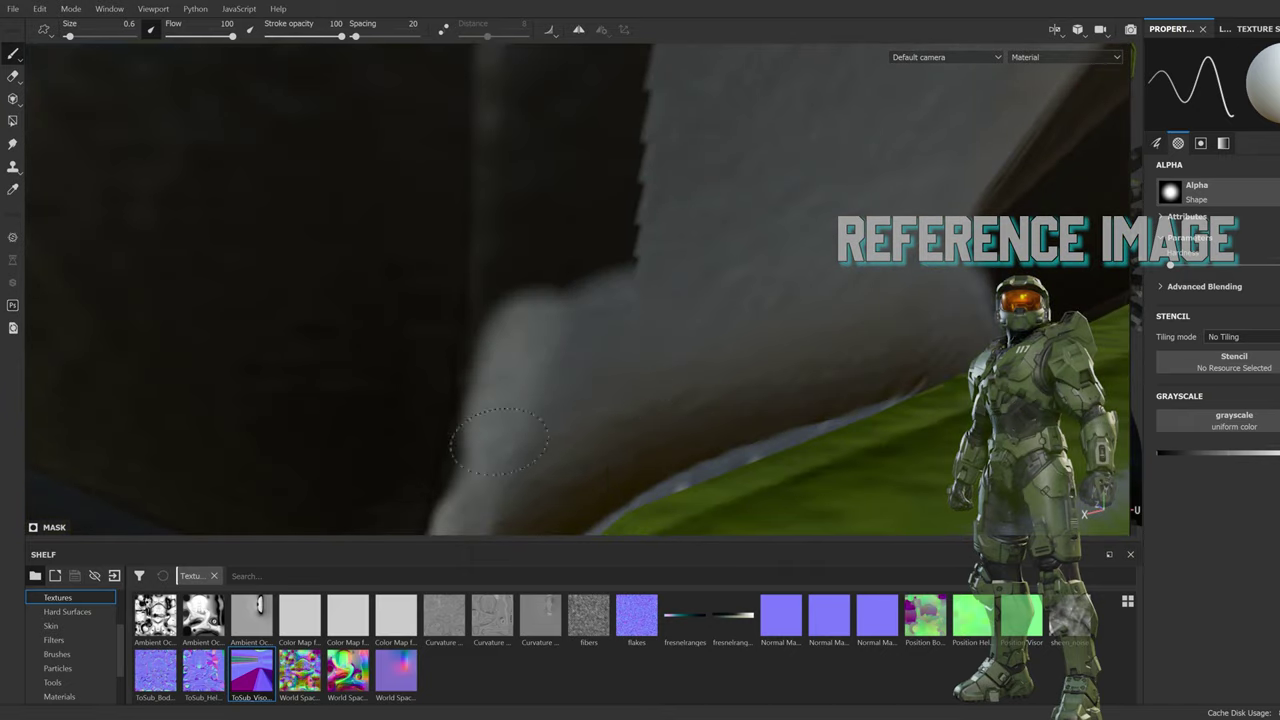
mouse_move(567, 480)
left_mouse_down("alt")
mouse_move(671, 271)
mouse_move(608, 363)
left_mouse_up("alt")
mouse_move(460, 405)
left_mouse_down()
mouse_move(568, 290)
mouse_move(715, 200)
mouse_move(622, 341)
mouse_move(560, 295)
left_mouse_up()
mouse_move(560, 295)
left_mouse_down()
mouse_move(465, 400)
mouse_move(580, 505)
mouse_move(605, 380)
left_mouse_up()
mouse_move(605, 380)
left_mouse_down("alt")
mouse_move(561, 310)
mouse_move(511, 287)
left_mouse_up("alt")
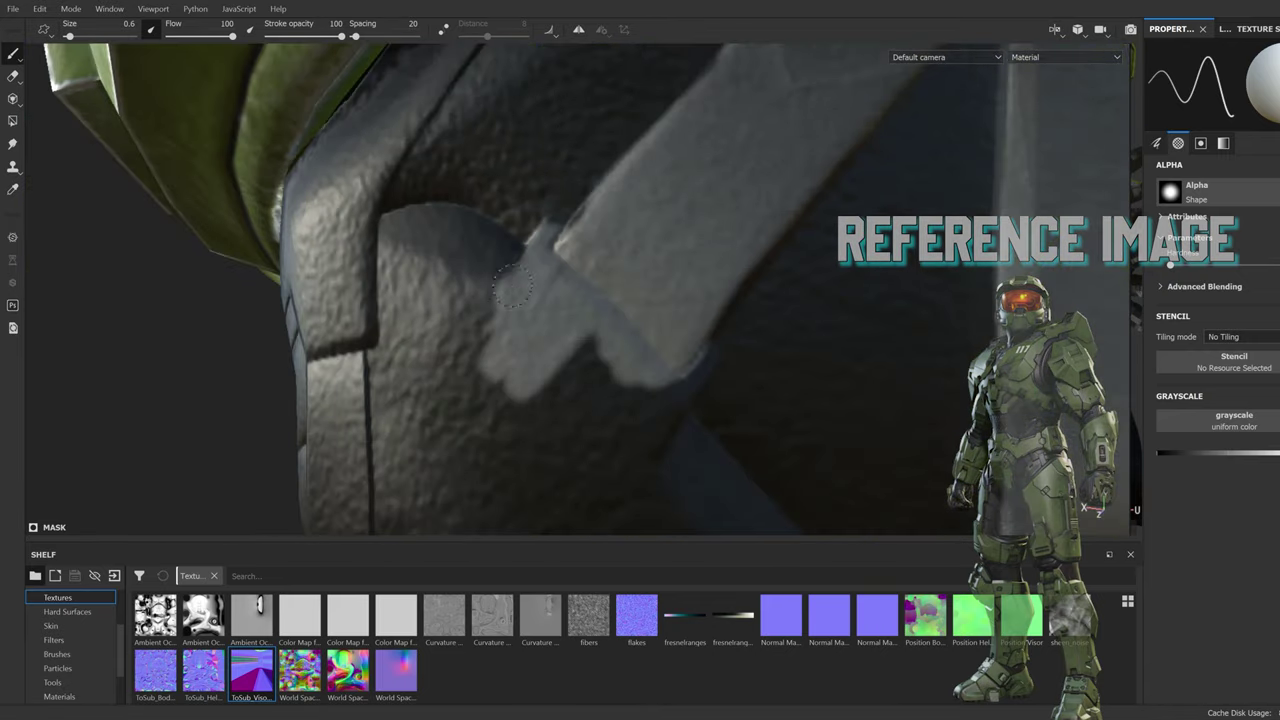
Step: Paint light grey over the undersuit panels around the chest area
mouse_move(461, 343)
left_mouse_down("alt")
mouse_move(757, 386)
mouse_move(824, 290)
mouse_move(510, 290)
mouse_move(535, 193)
left_mouse_up("alt")
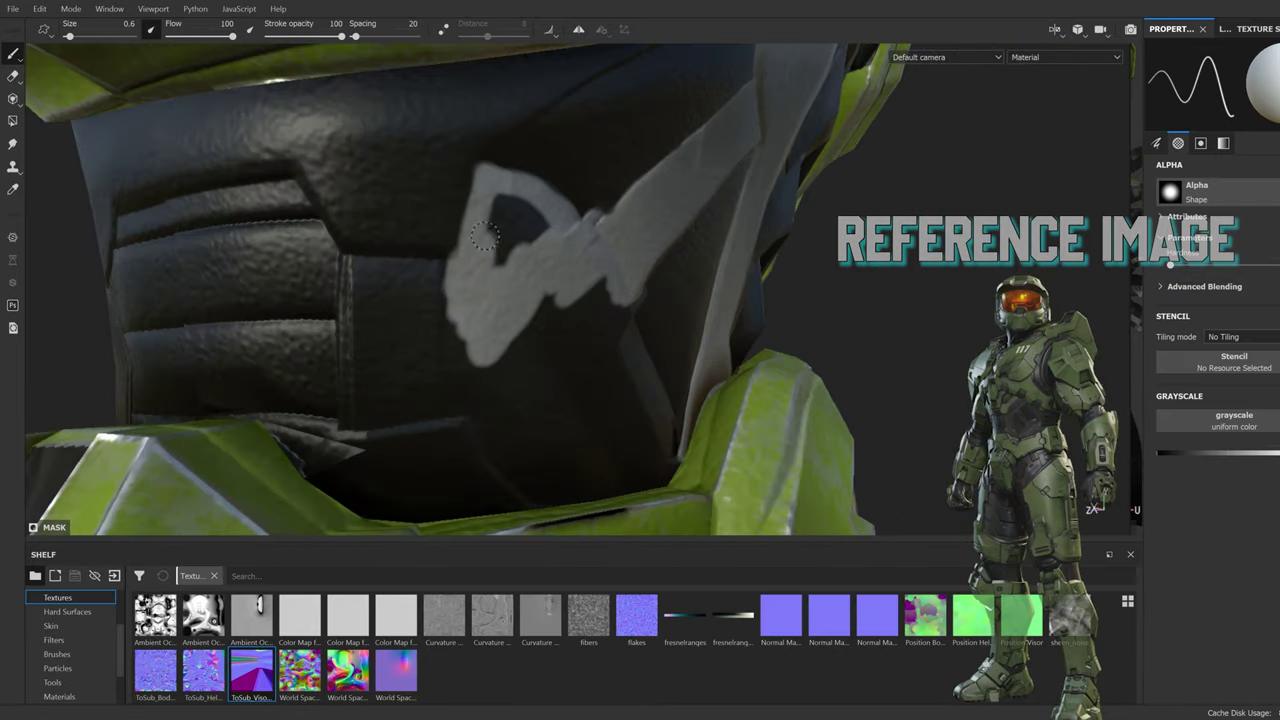
scroll(546, 191, "up", 3)
left_click_drag(565, 235, 680, 340)
left_click_drag(600, 250, 690, 400)
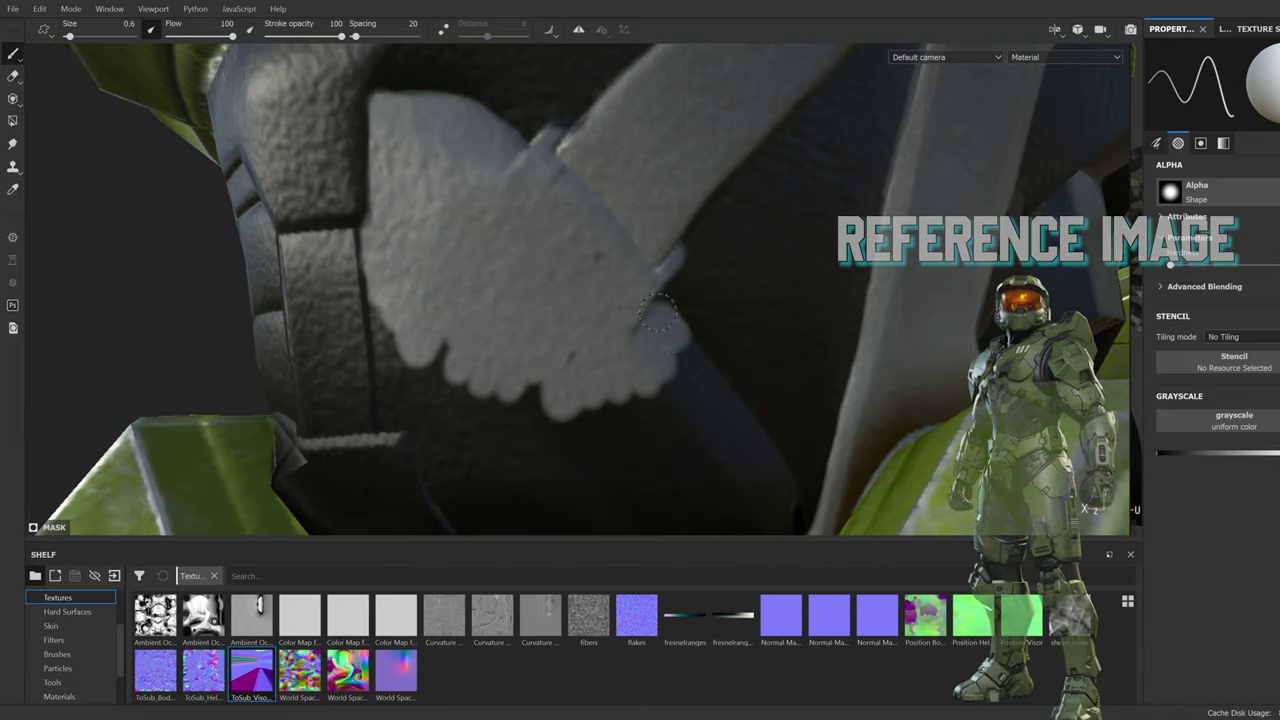
mouse_move(690, 400)
middle_mouse_down("alt")
mouse_move(524, 363)
mouse_move(380, 310)
middle_mouse_up("alt")
mouse_move(560, 260)
left_mouse_down()
mouse_move(630, 420)
mouse_move(440, 495)
mouse_move(225, 260)
mouse_move(400, 440)
mouse_move(600, 400)
mouse_move(420, 400)
mouse_move(480, 330)
left_mouse_up()
mouse_move(480, 330)
left_mouse_down("alt")
mouse_move(462, 362)
mouse_move(560, 300)
left_mouse_up("alt")
scroll(560, 300, "up", 5)
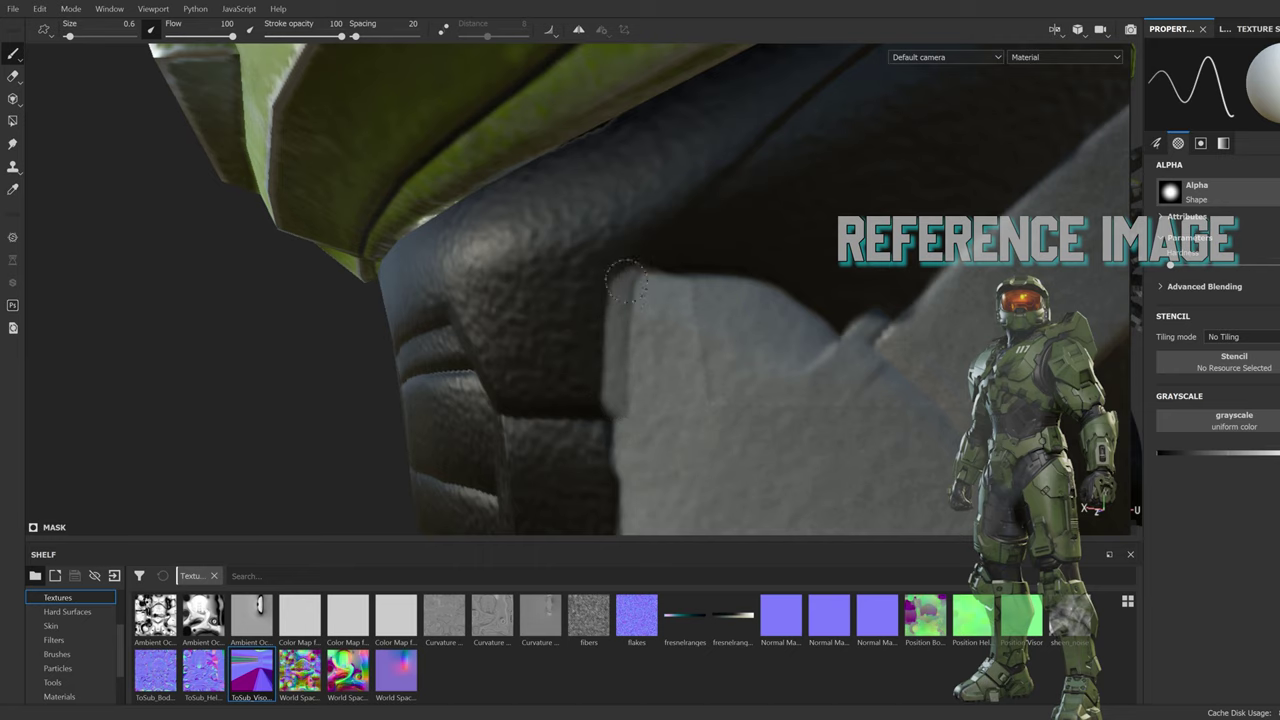
mouse_move(760, 100)
left_mouse_down()
mouse_move(546, 196)
mouse_move(580, 440)
mouse_move(330, 300)
mouse_move(380, 230)
mouse_move(520, 130)
mouse_move(434, 194)
mouse_move(347, 213)
left_mouse_up()
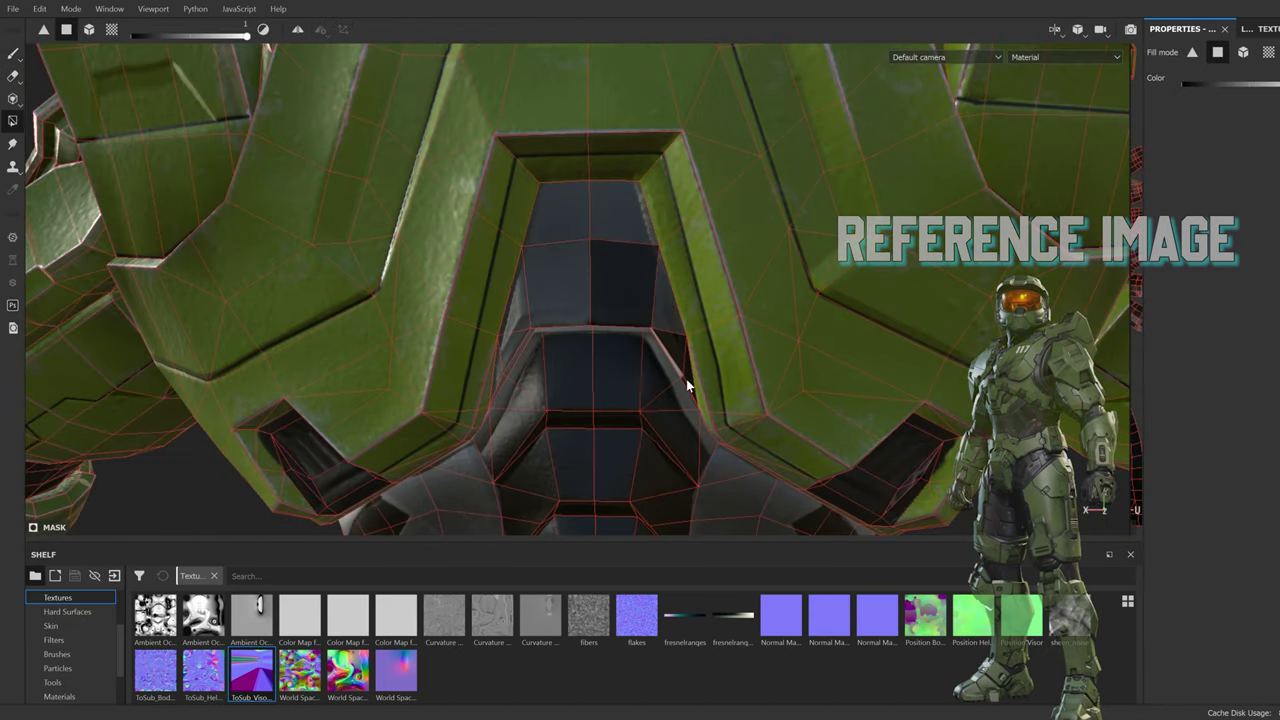
mouse_move(686, 379)
left_mouse_down("alt")
mouse_move(570, 307)
mouse_move(606, 275)
mouse_move(565, 254)
left_mouse_up("alt")
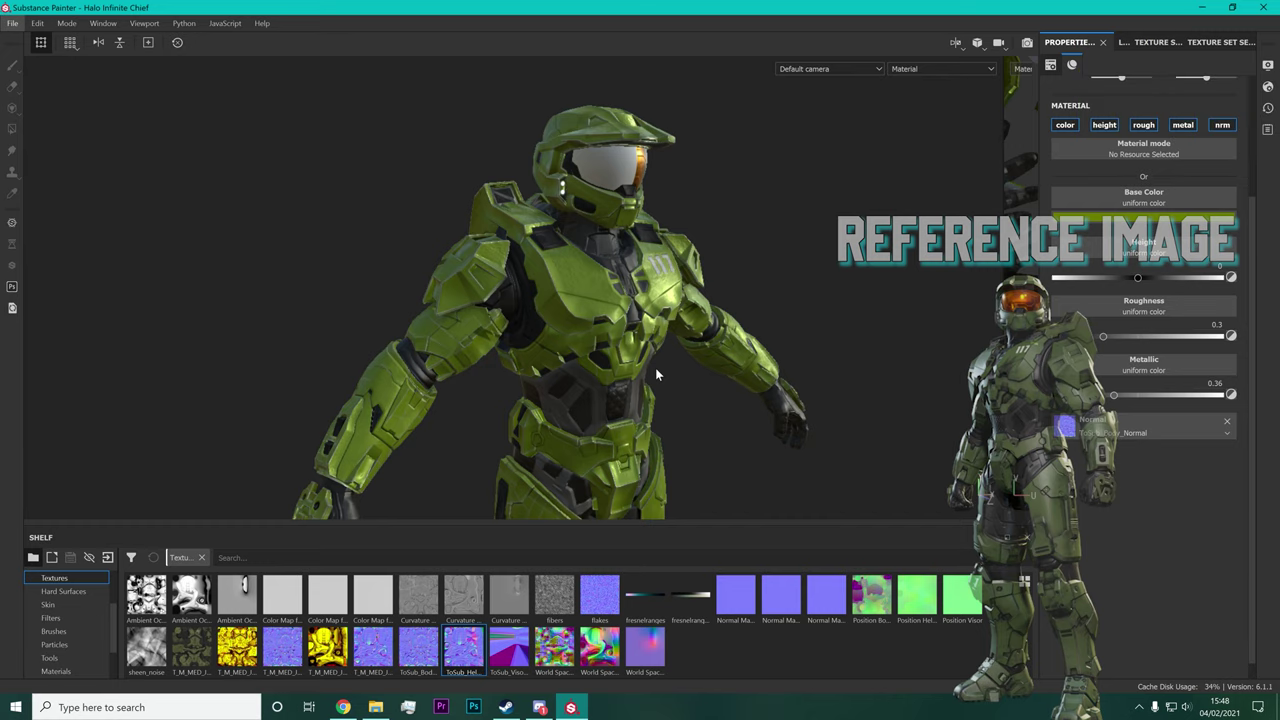
Step: Clear ToSub_Body_Normal from the armour fill's Normal slot, leaving a uniform normal channel
scroll(635, 319, "up", 1)
scroll(645, 310, "up", 2)
scroll(660, 285, "up", 2)
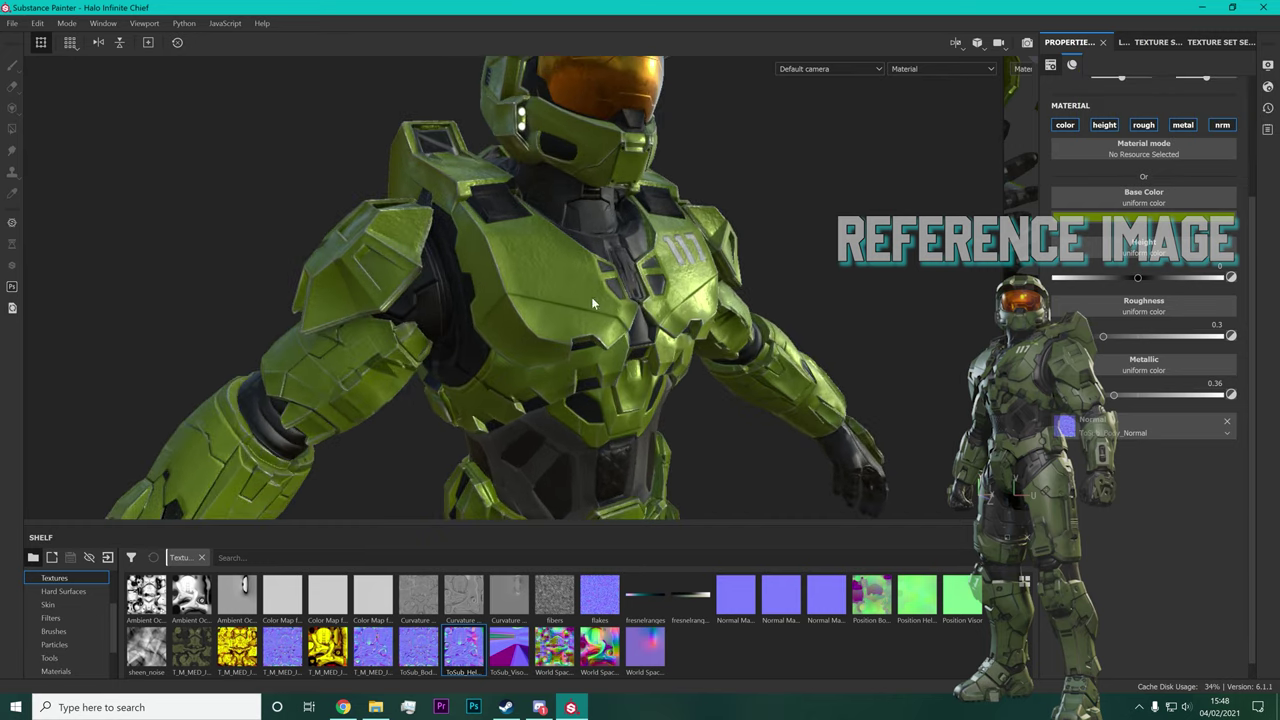
scroll(678, 254, "up", 2)
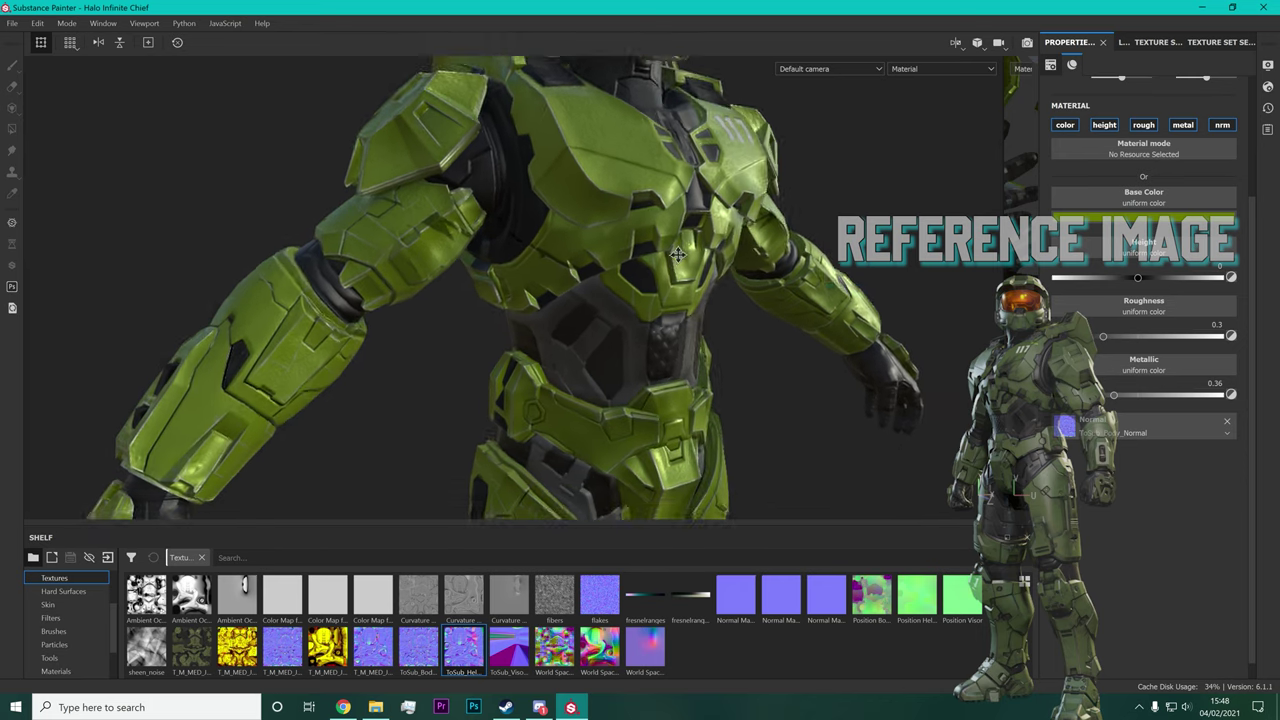
mouse_move(678, 254)
left_mouse_down("alt")
mouse_move(366, 280)
mouse_move(646, 332)
left_mouse_up("alt")
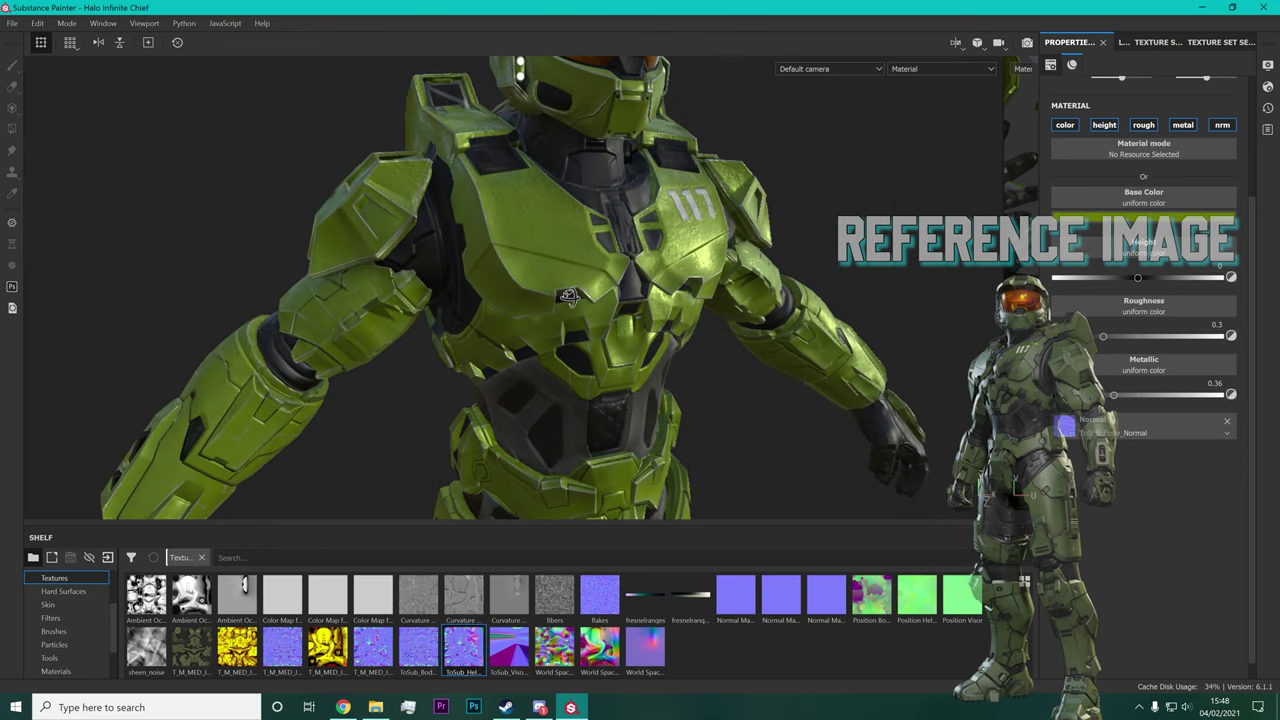
middle_click_drag(646, 332, 650, 250, "alt")
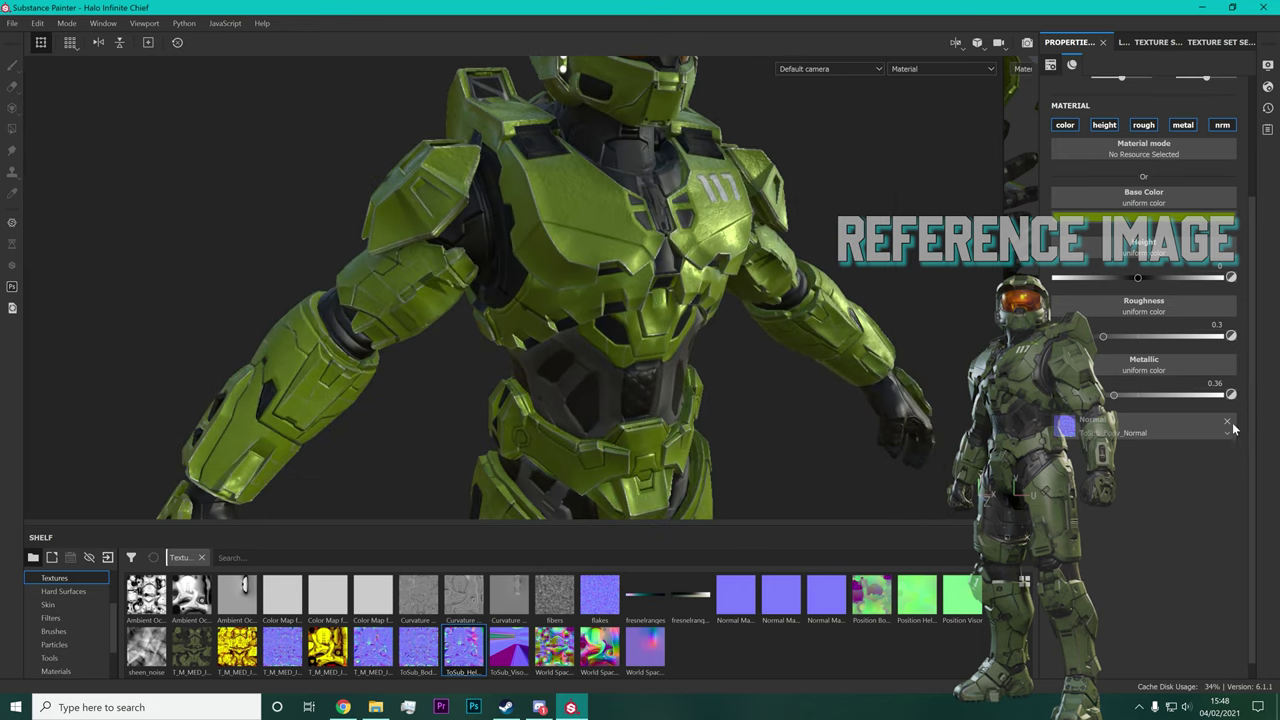
left_click(1227, 424)
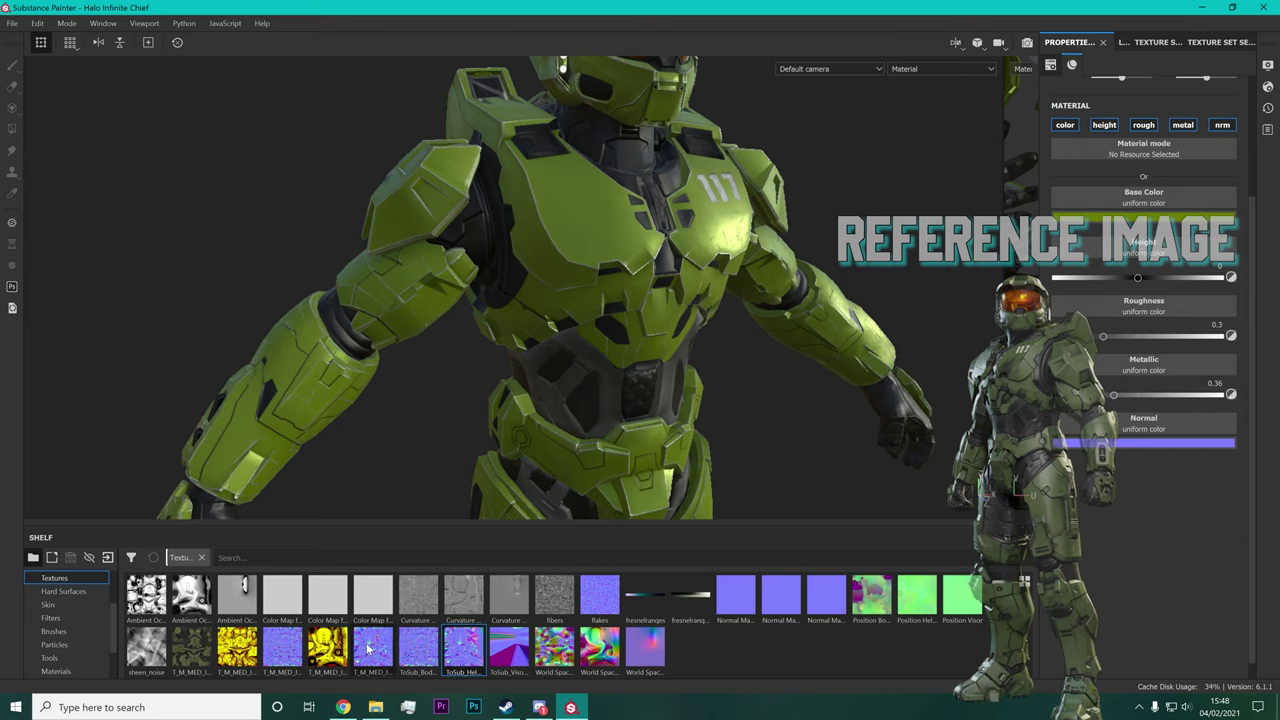
mouse_move(282, 648)
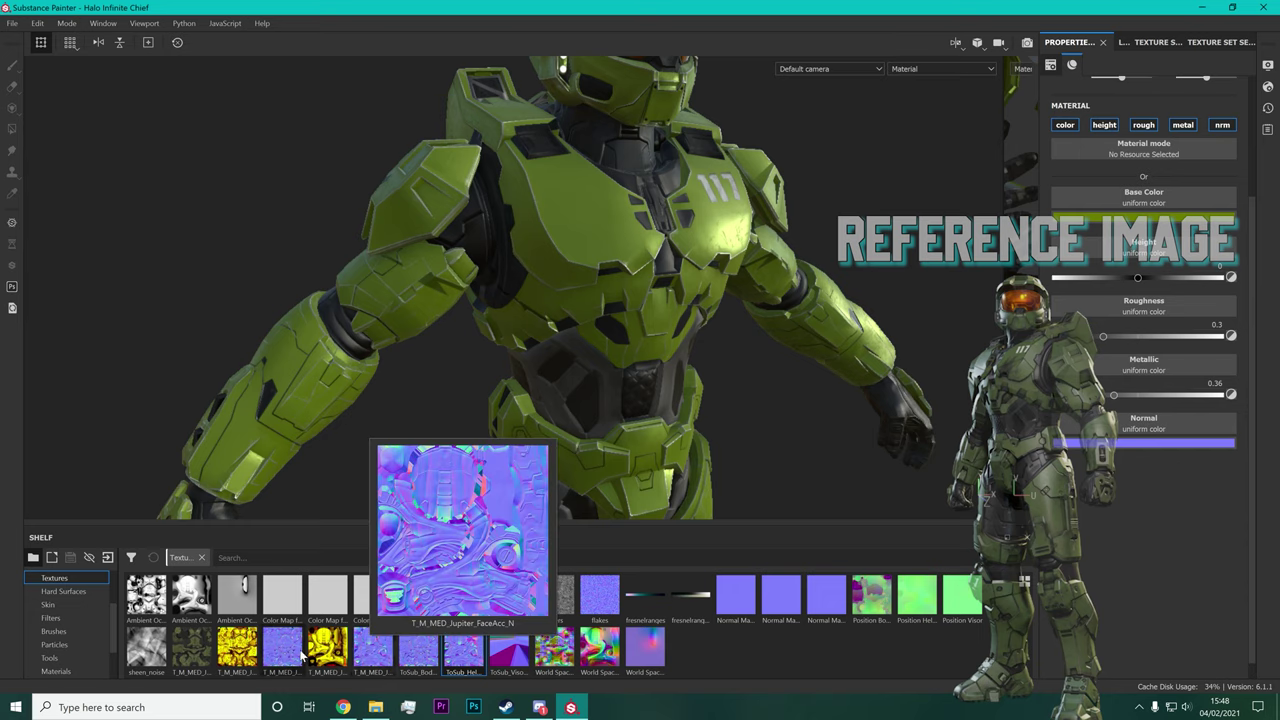
Step: Give the armour fill the T_M_MED_Jupiter_Body_N normal map and Grunge Scratches Dirty roughness at 0.55 balance
left_click_drag(280, 651, 1128, 430)
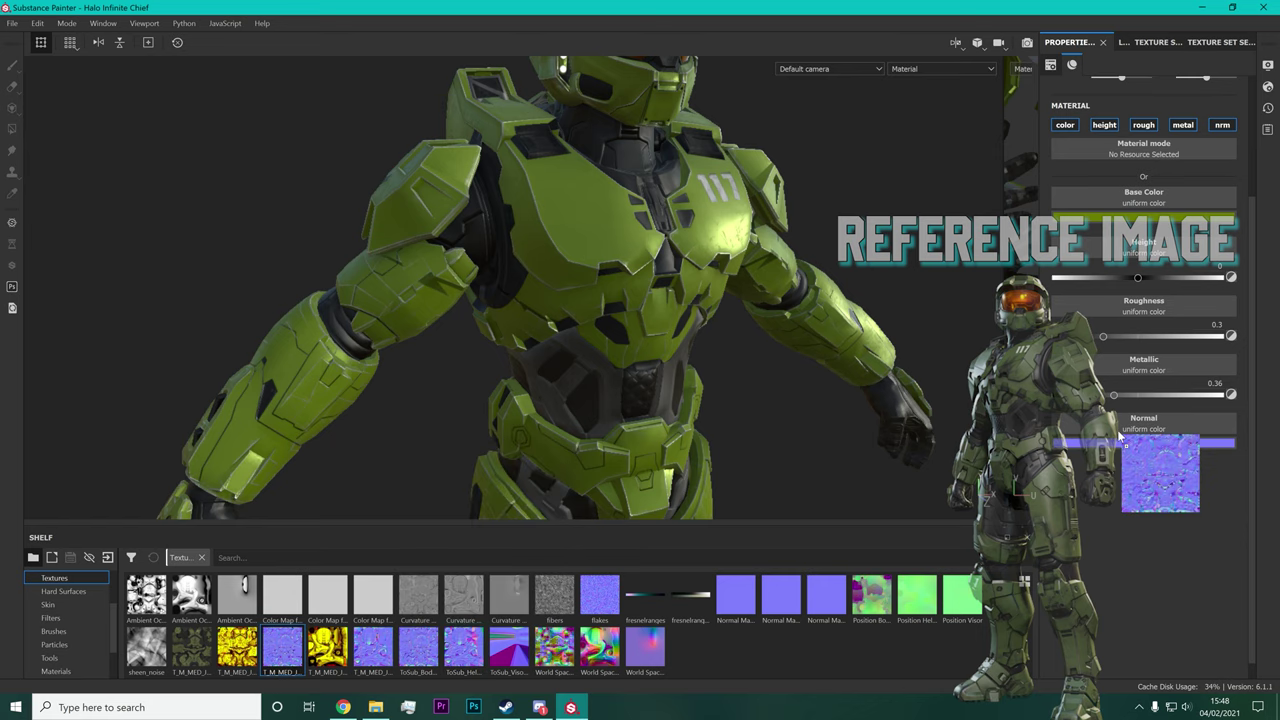
left_click_drag(551, 363, 571, 363, "alt")
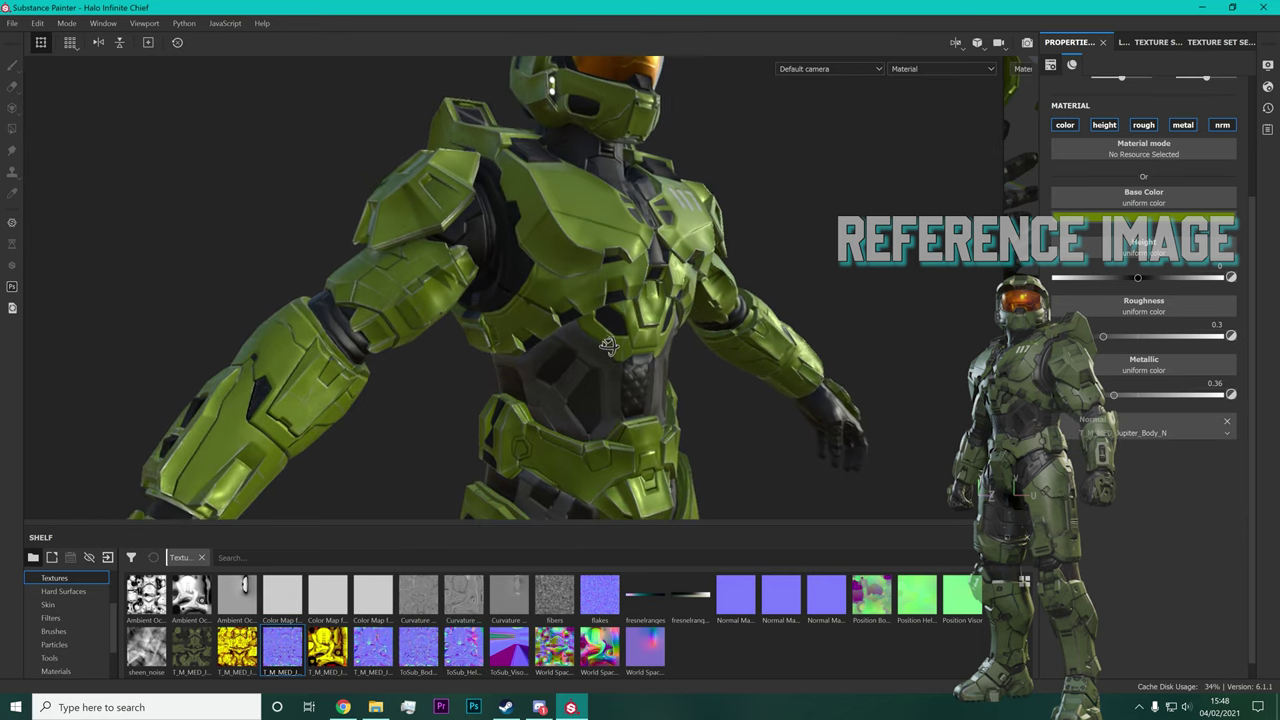
left_click(1120, 312)
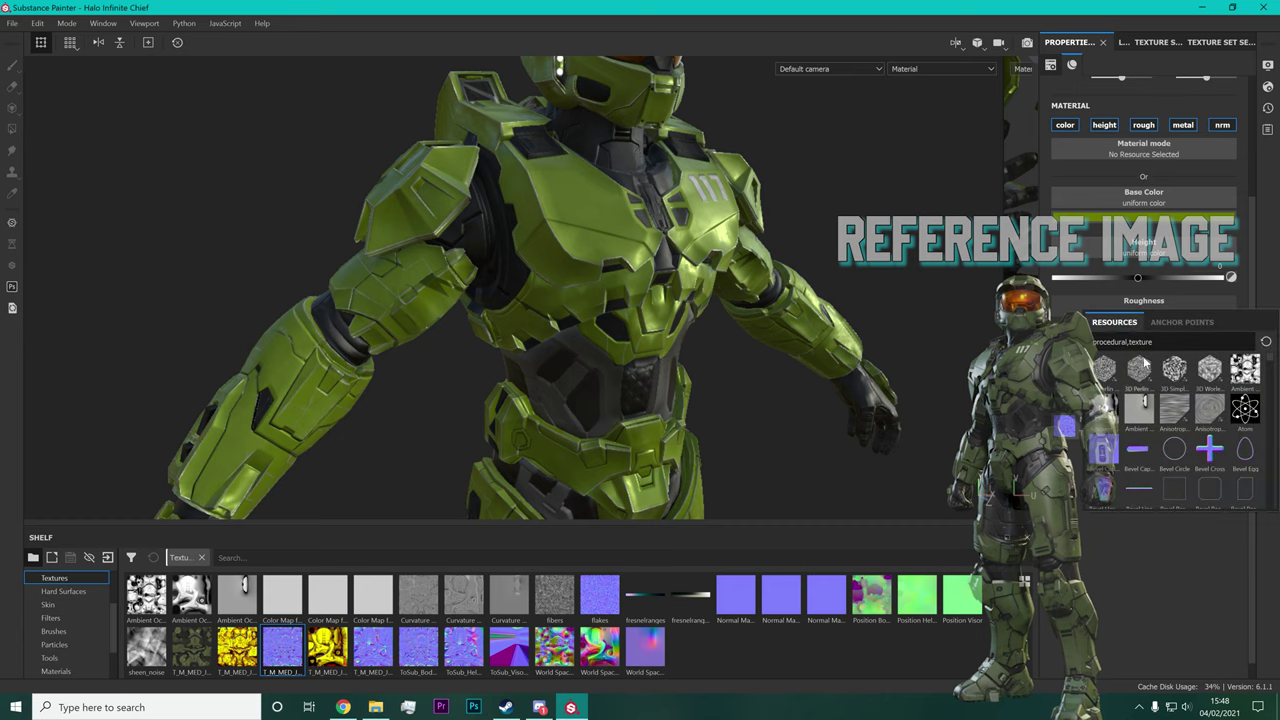
type("gru")
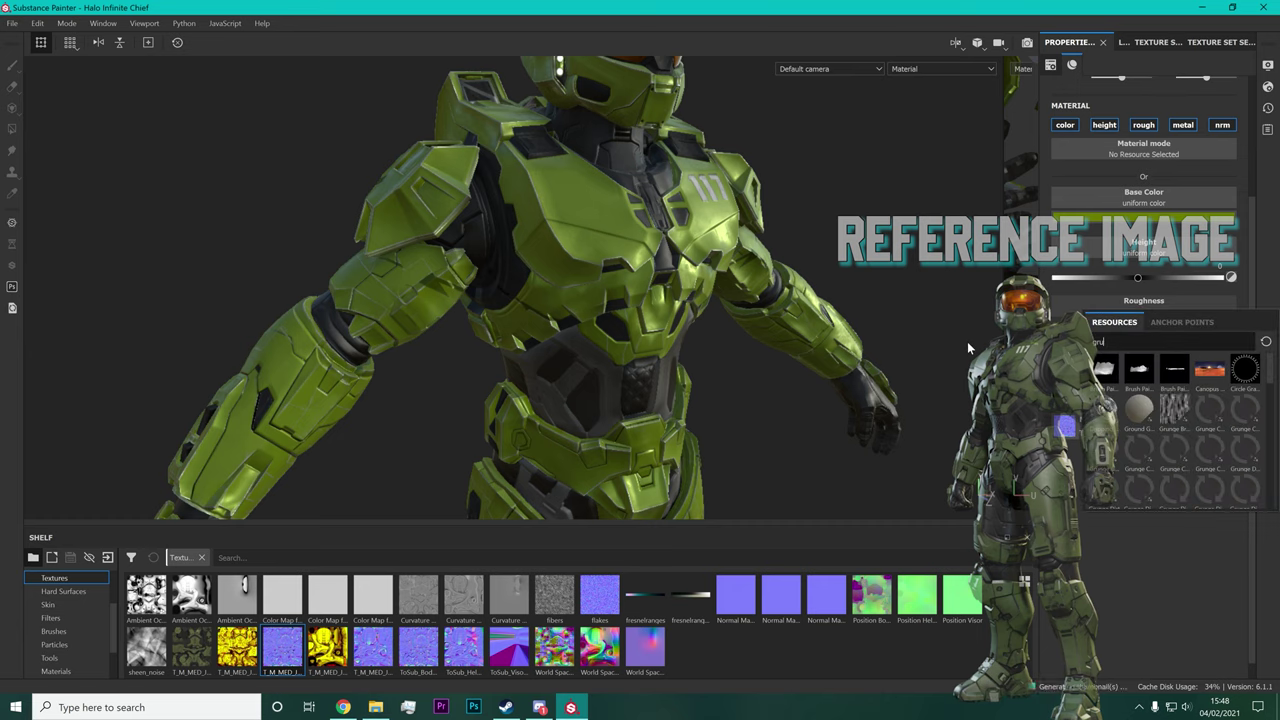
type("nge scratch")
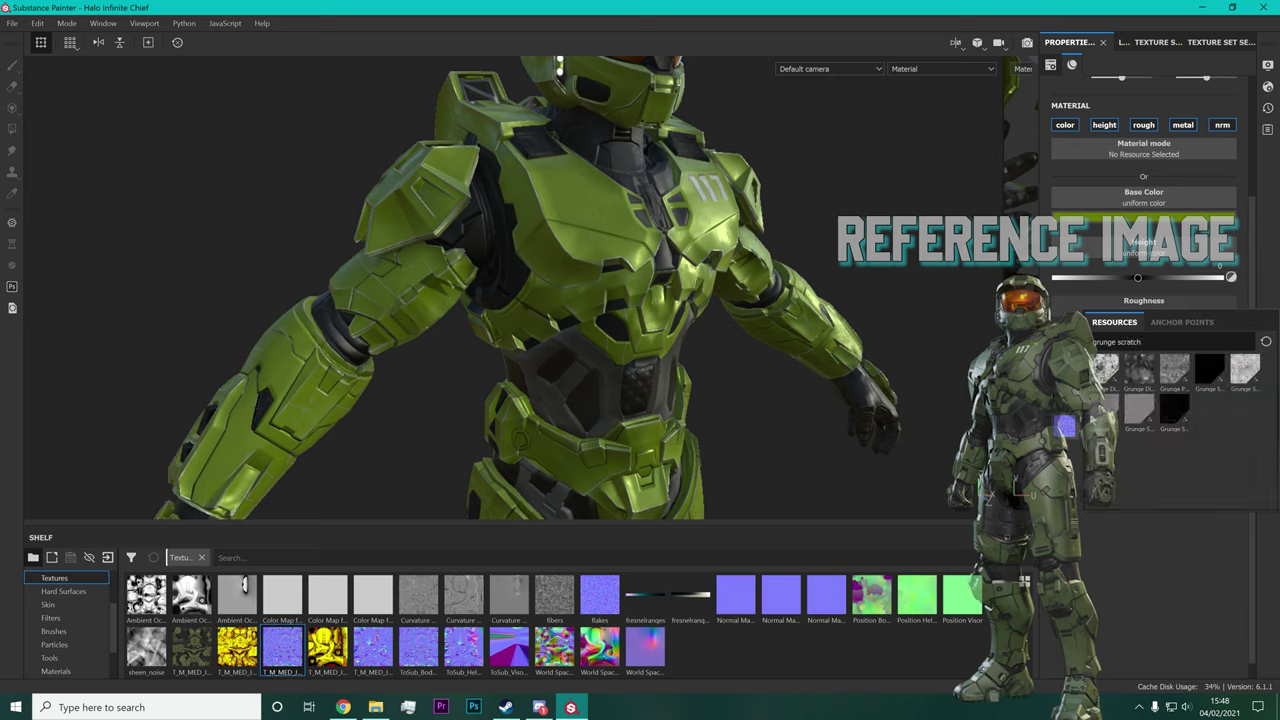
left_click(1095, 418)
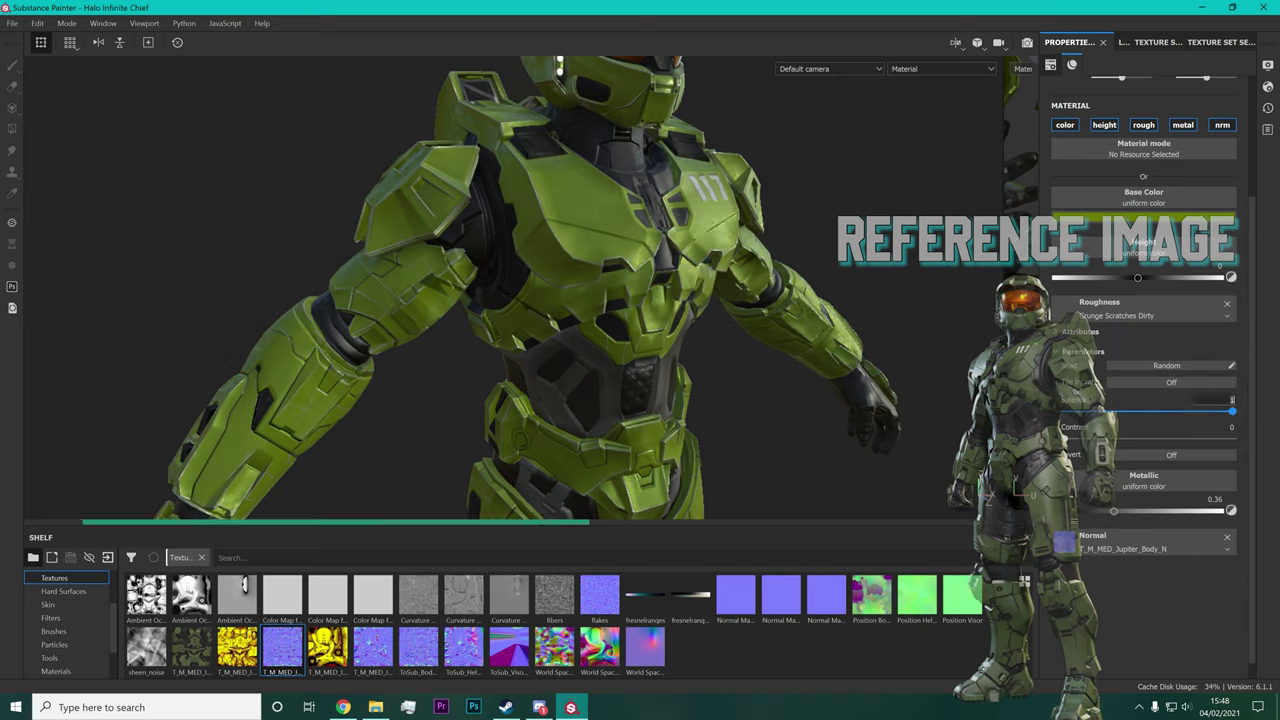
key("Return")
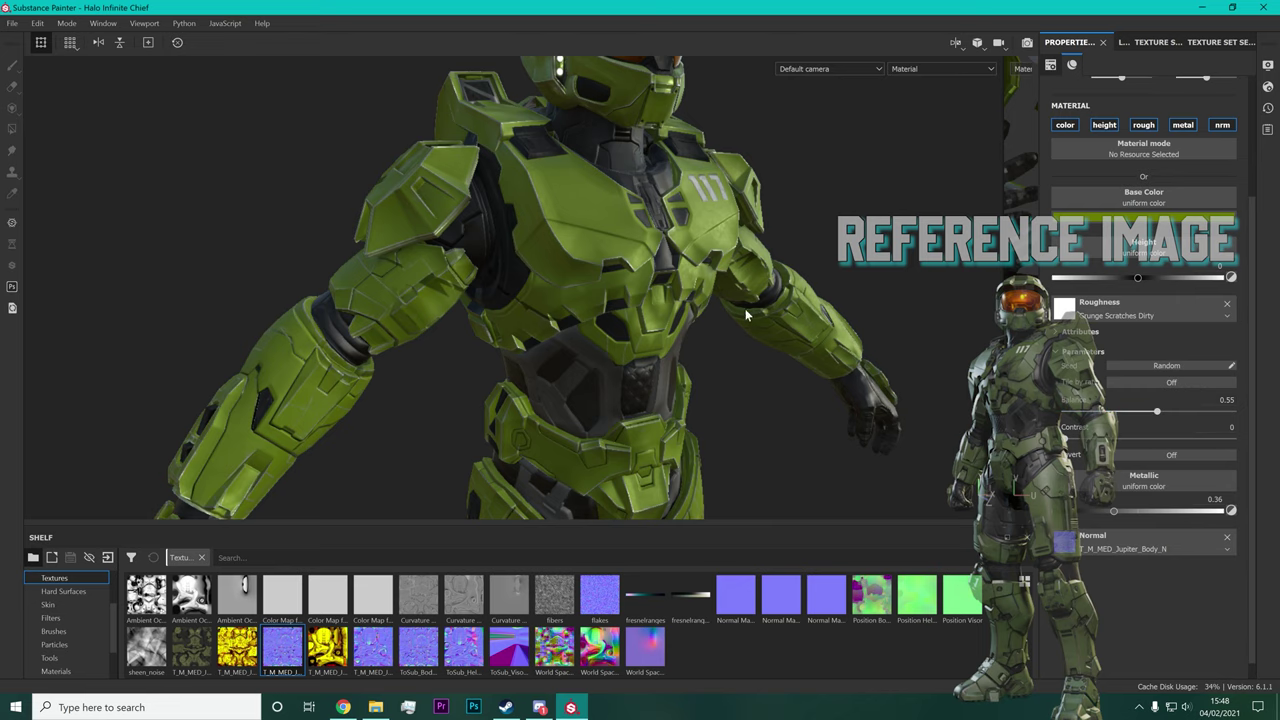
scroll(700, 222, "down", 2)
scroll(705, 224, "down", 2)
scroll(709, 225, "down", 2)
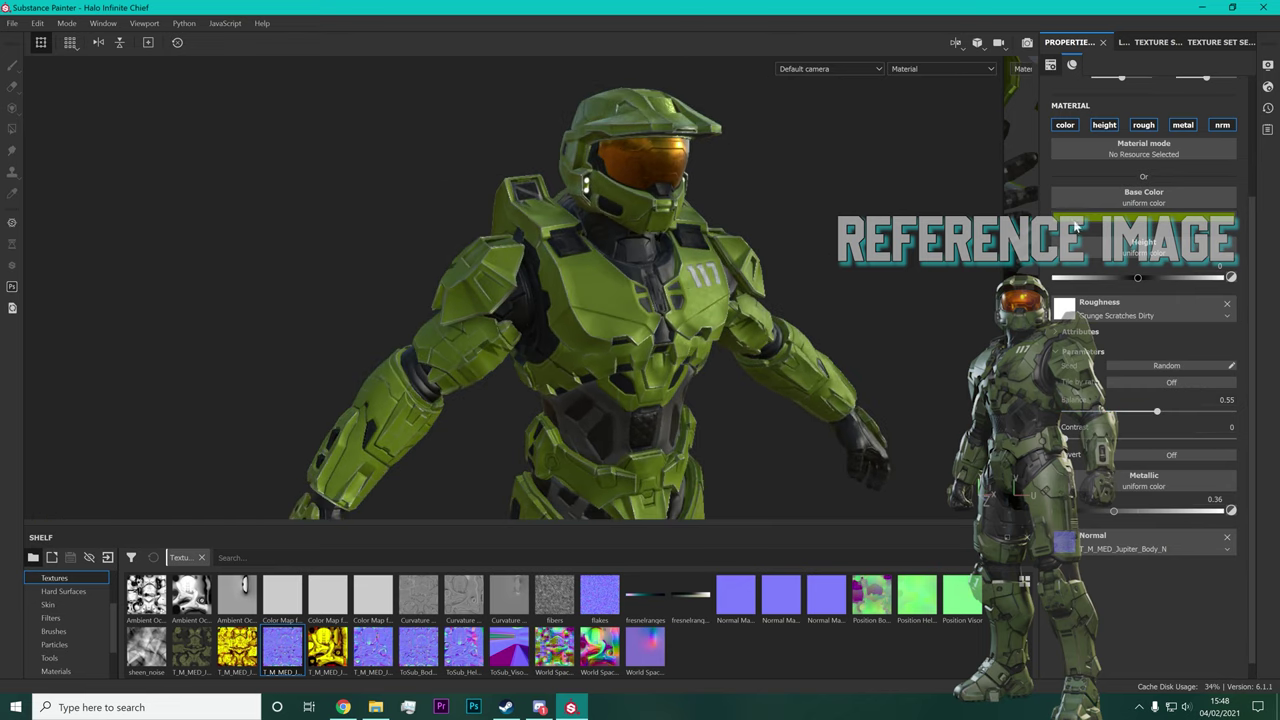
Step: Tweak the armour fill's green base colour, then view the shoulder and helmet from the side
left_click(1090, 218)
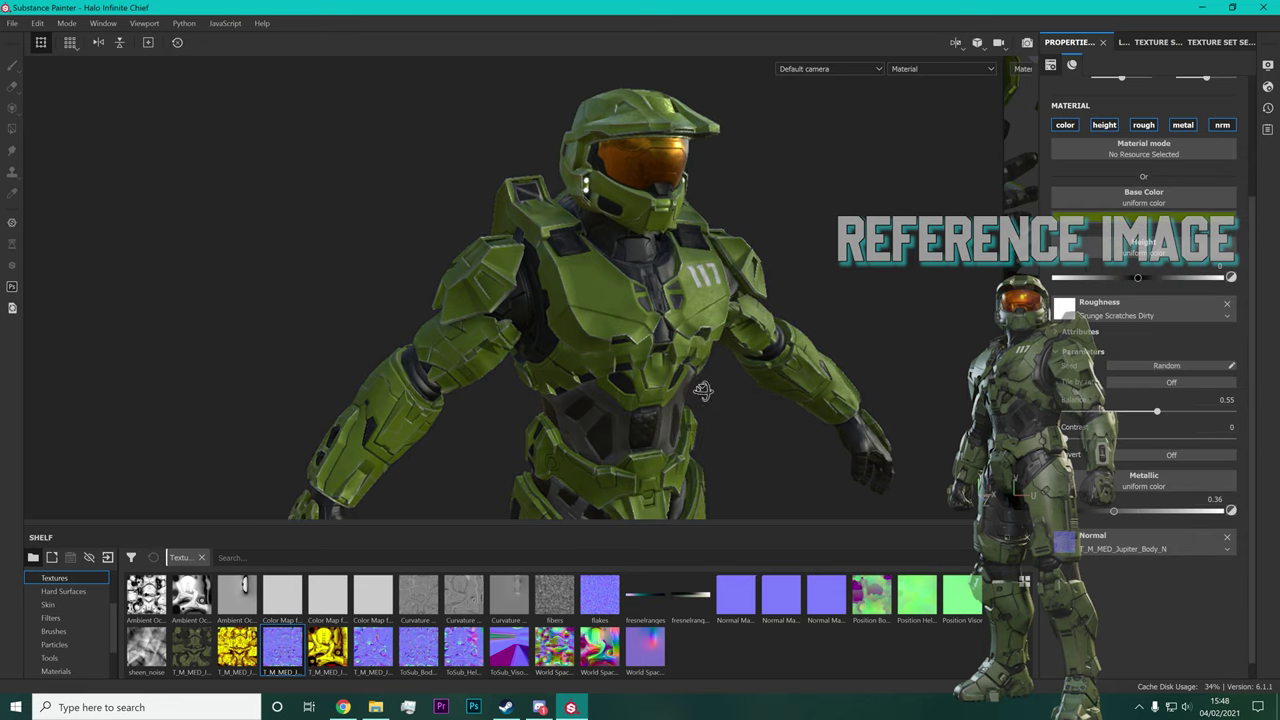
mouse_move(700, 300)
left_mouse_down("alt")
mouse_move(661, 331)
mouse_move(920, 336)
mouse_move(524, 346)
mouse_move(621, 339)
left_mouse_up("alt")
scroll(766, 374, "down", 2)
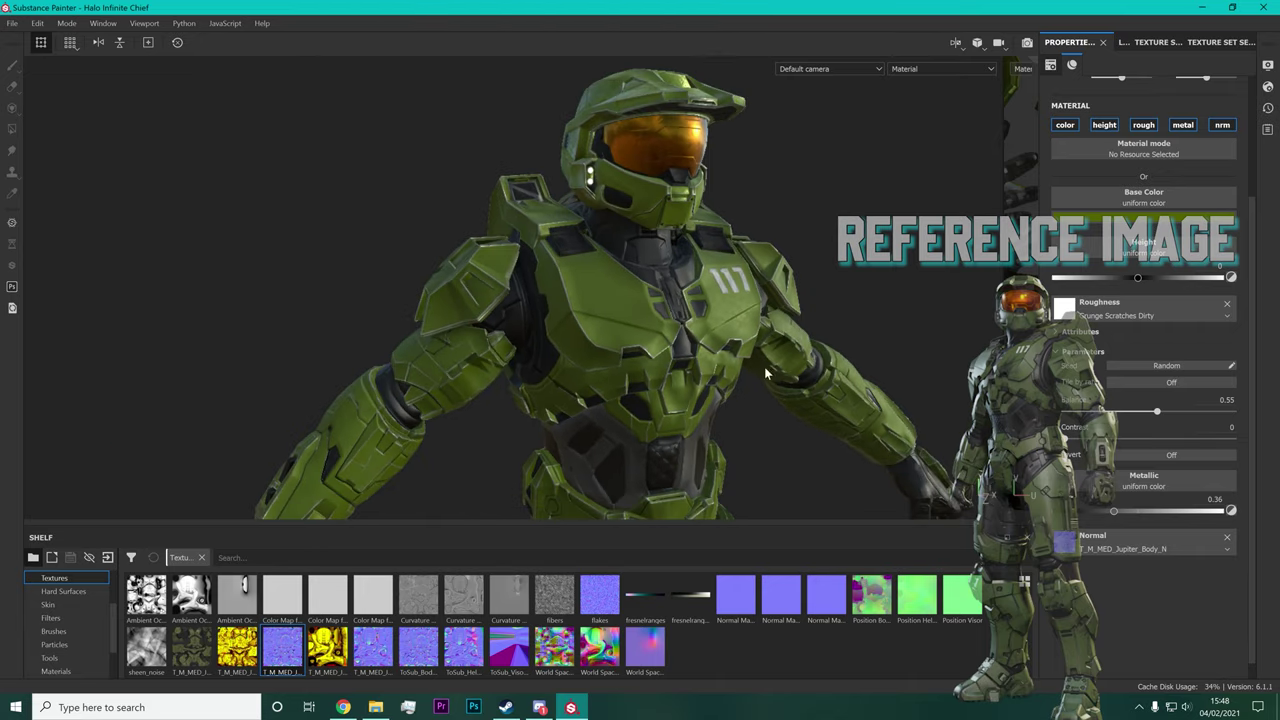
left_click(1183, 216)
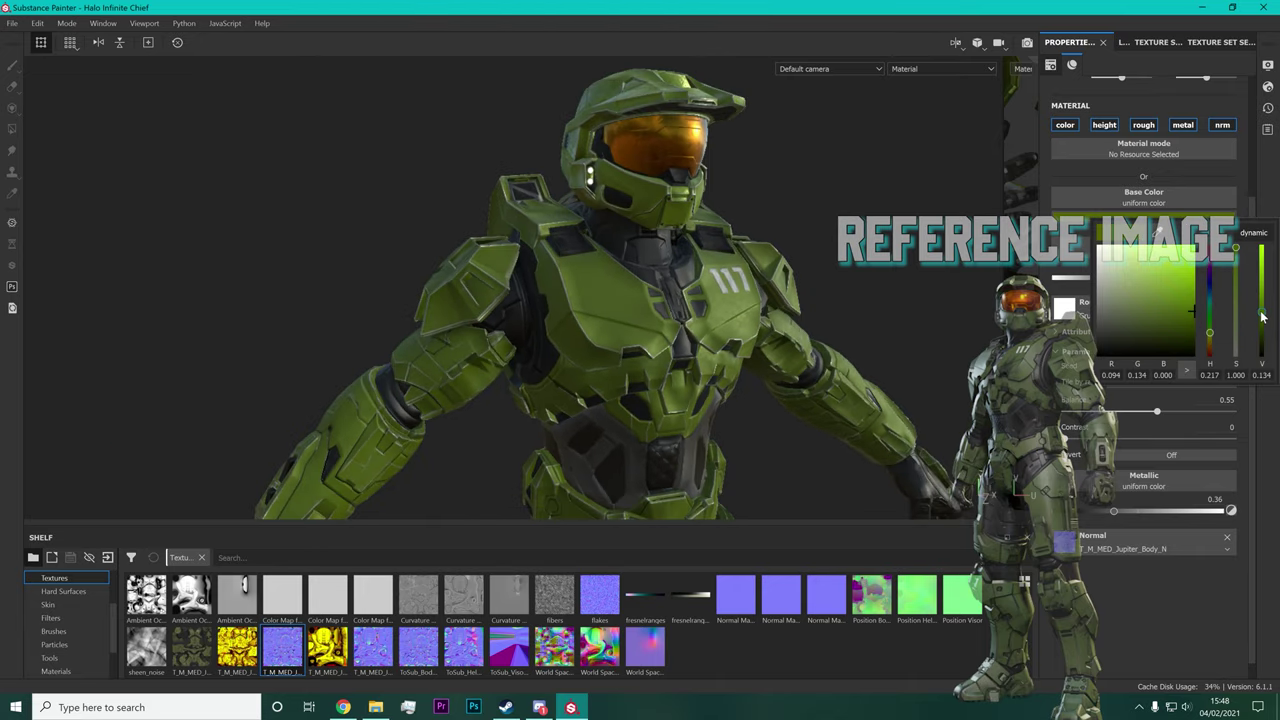
left_click(754, 400)
mouse_move(693, 288)
left_mouse_down("alt")
mouse_move(883, 304)
mouse_move(937, 152)
left_mouse_up("alt")
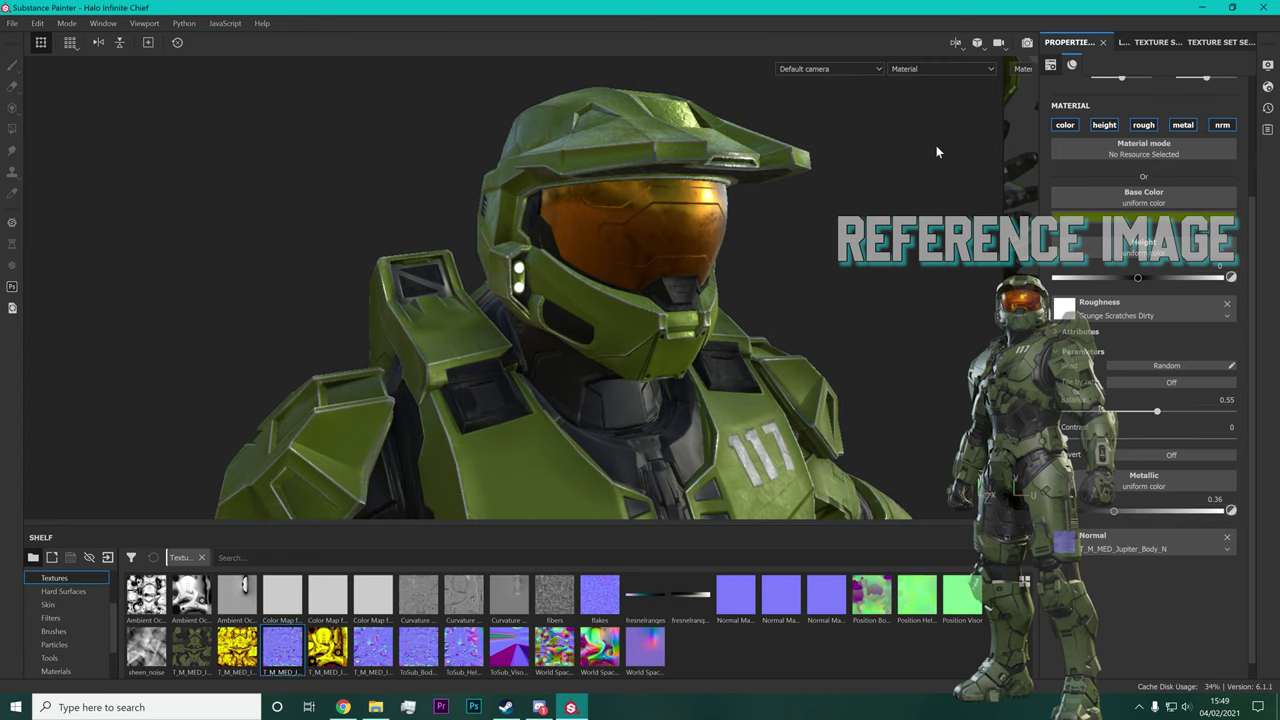
Step: On the Helmet's Fill layer 5, use T_M_MED_Jupiter_FaceAcc_N as normal and Grunge Scratches Dirty as roughness
left_click(1142, 44)
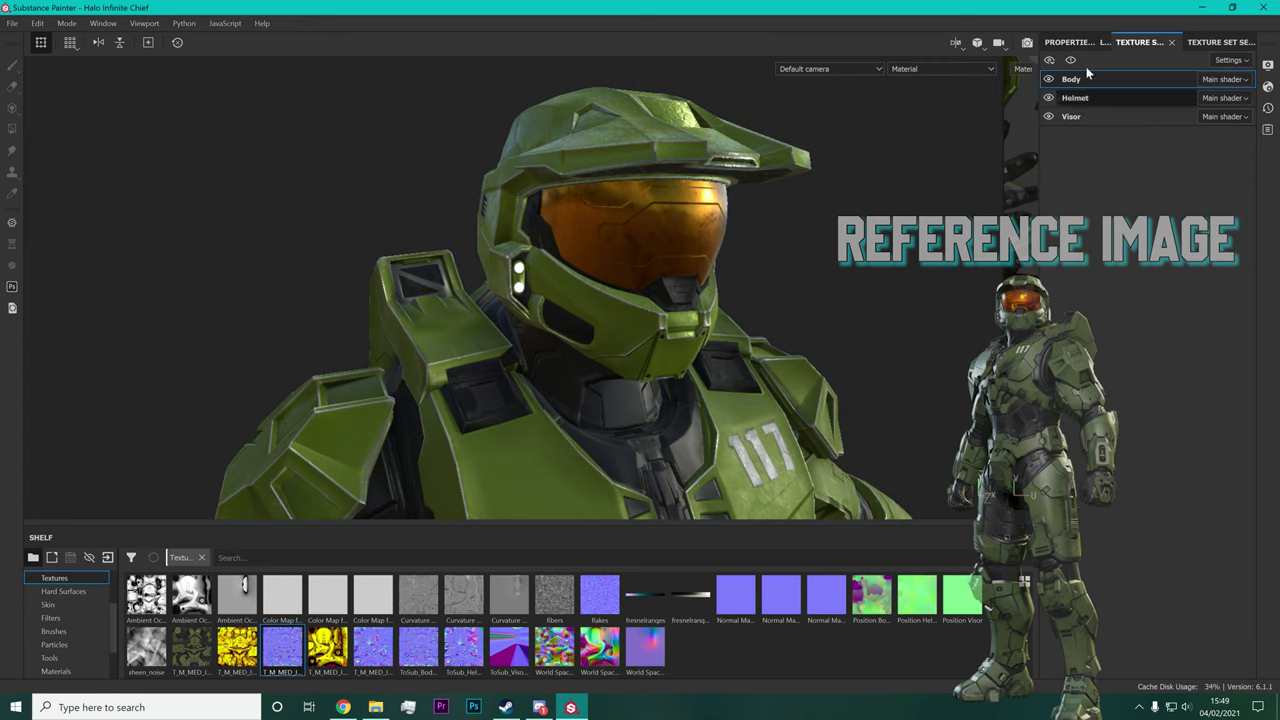
left_click(1102, 45)
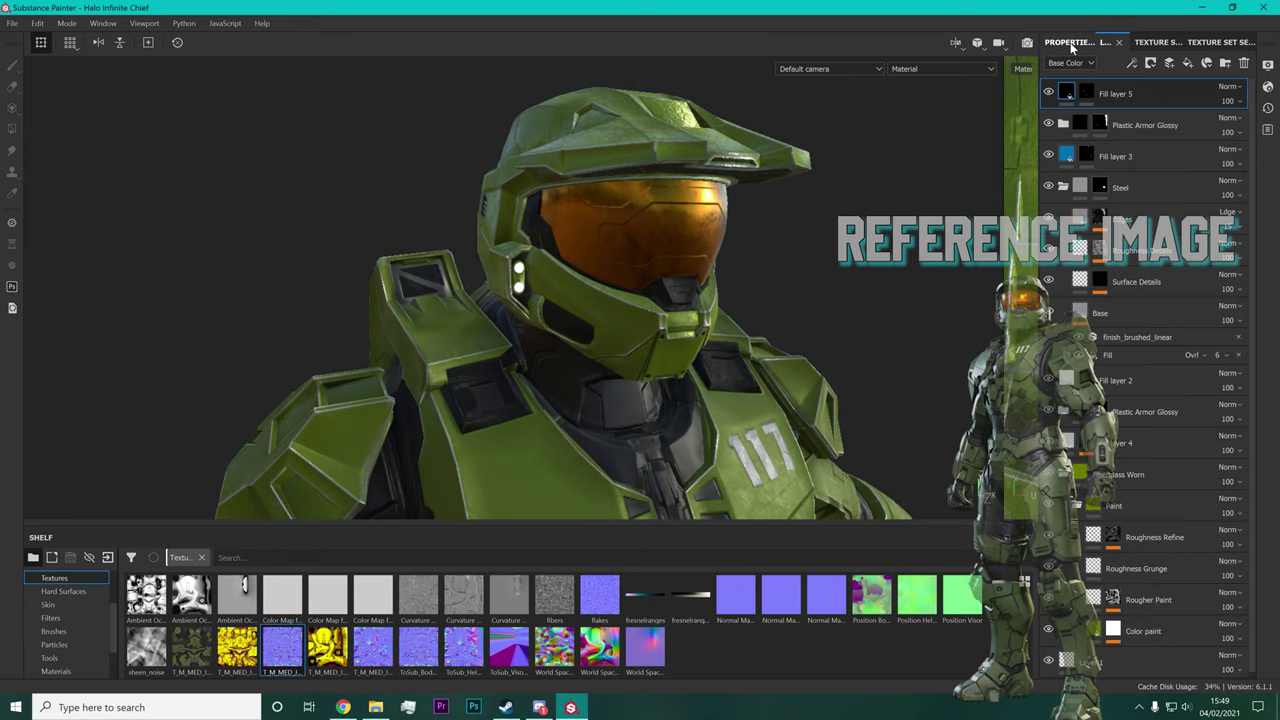
left_click(1068, 42)
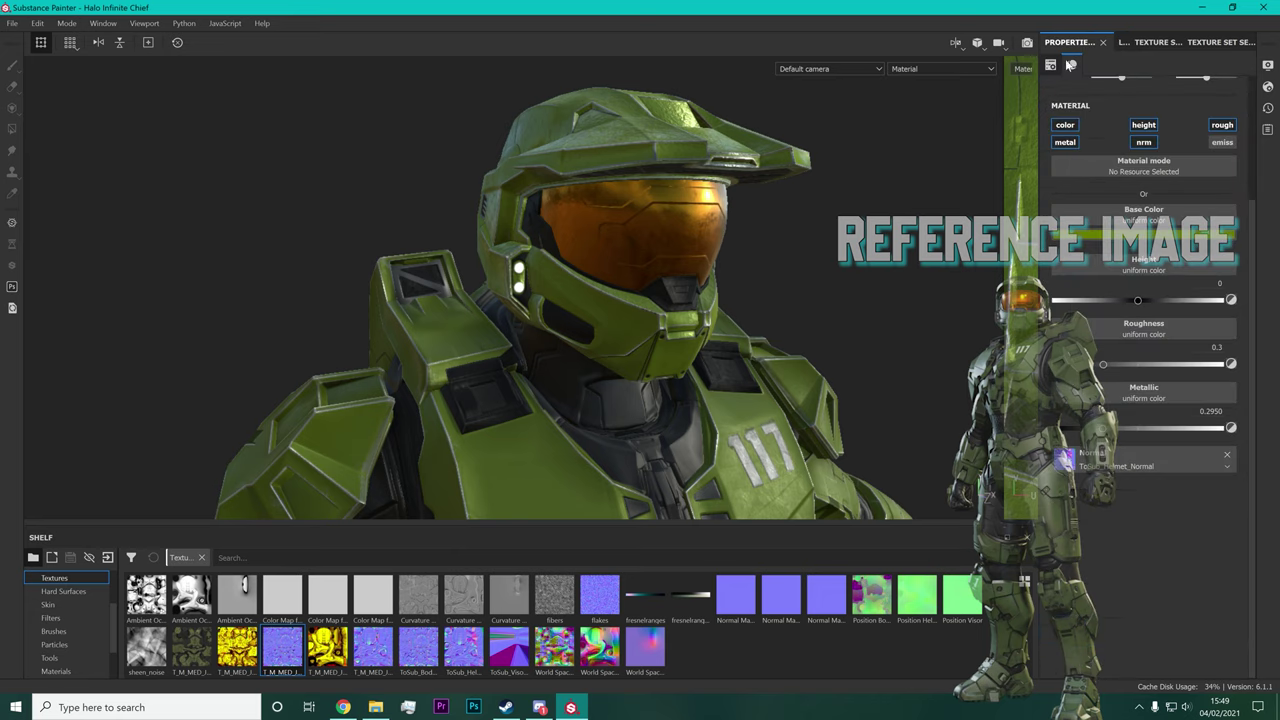
left_click(1227, 441)
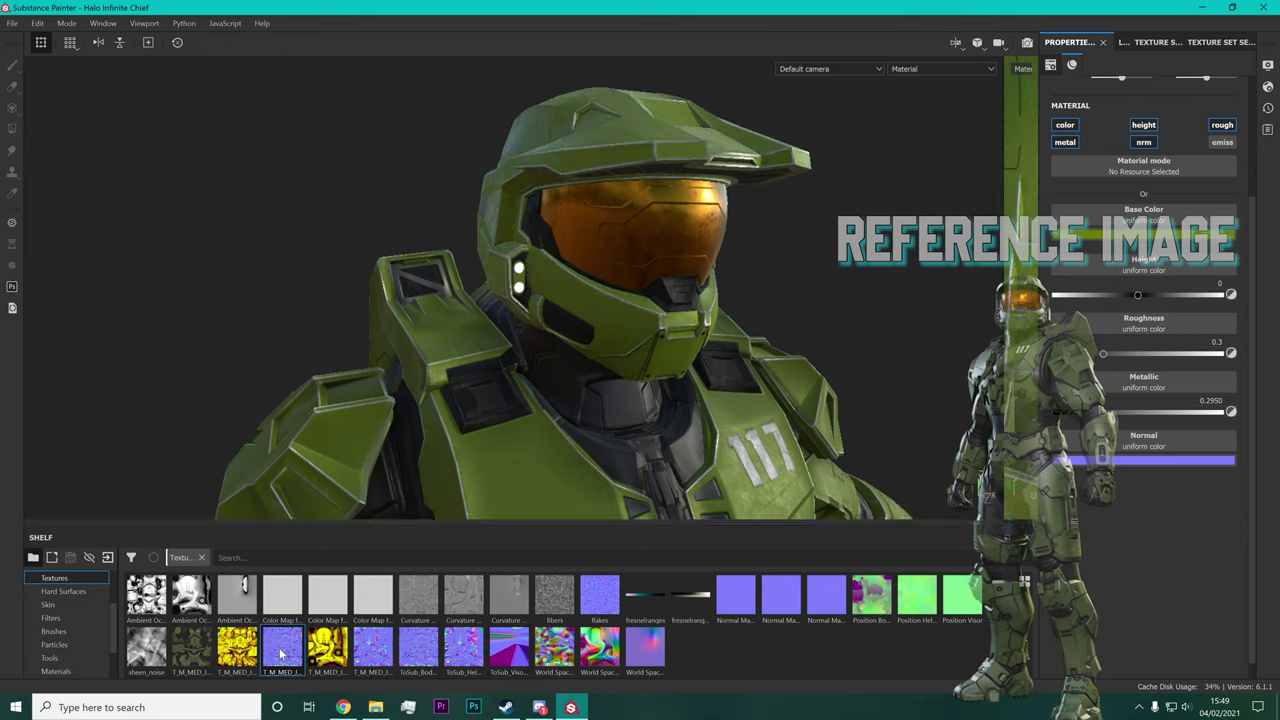
left_click_drag(289, 648, 1117, 455)
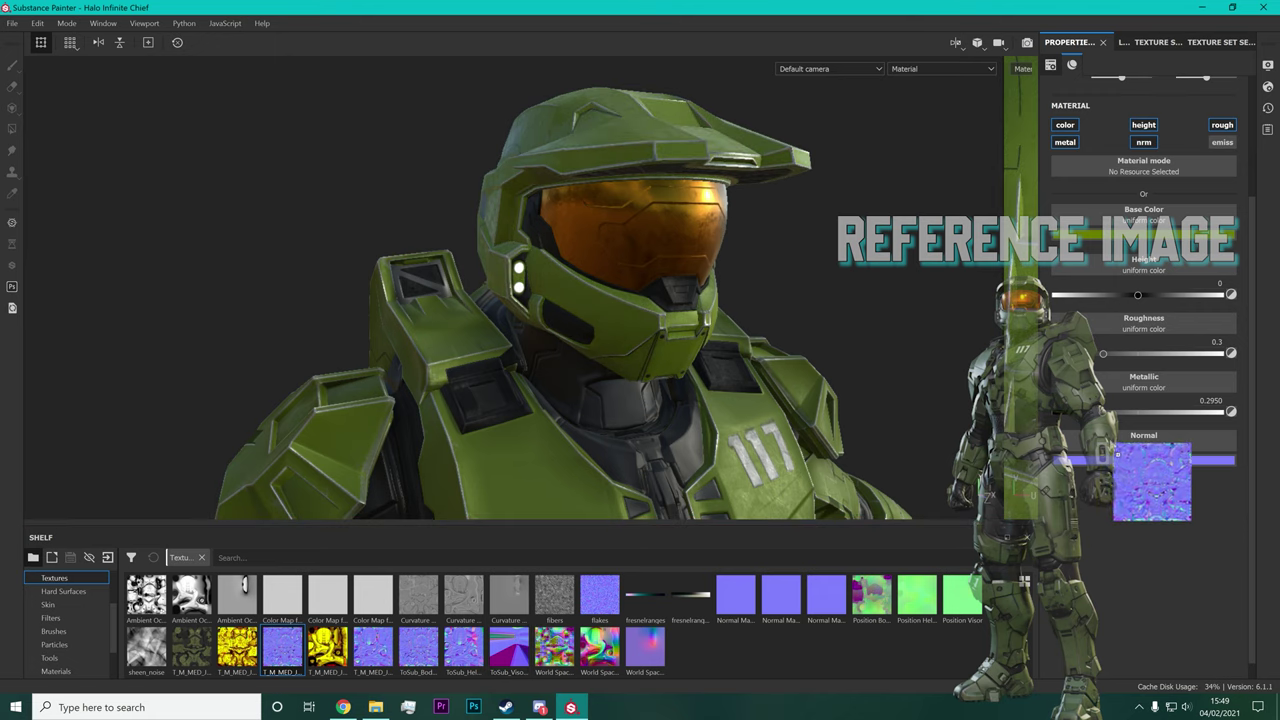
mouse_move(1117, 455)
left_mouse_down()
mouse_move(324, 660)
mouse_move(1153, 445)
left_mouse_up()
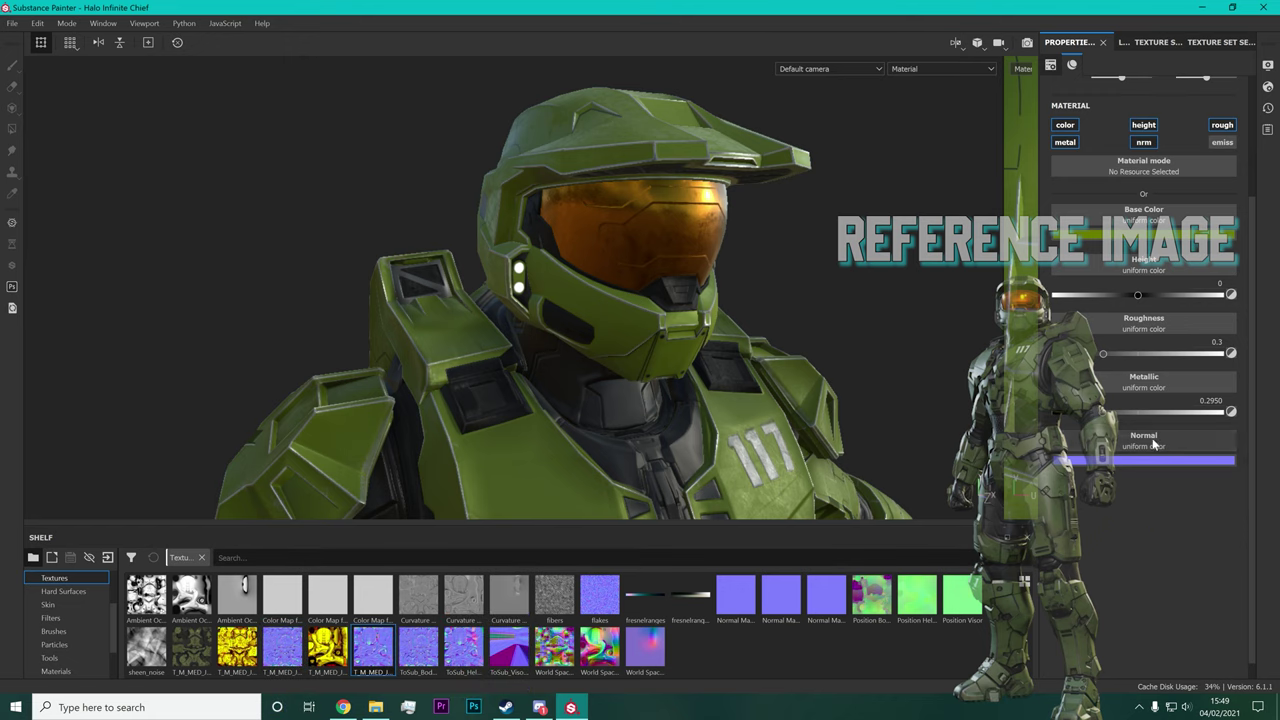
left_click_drag(378, 645, 1164, 502)
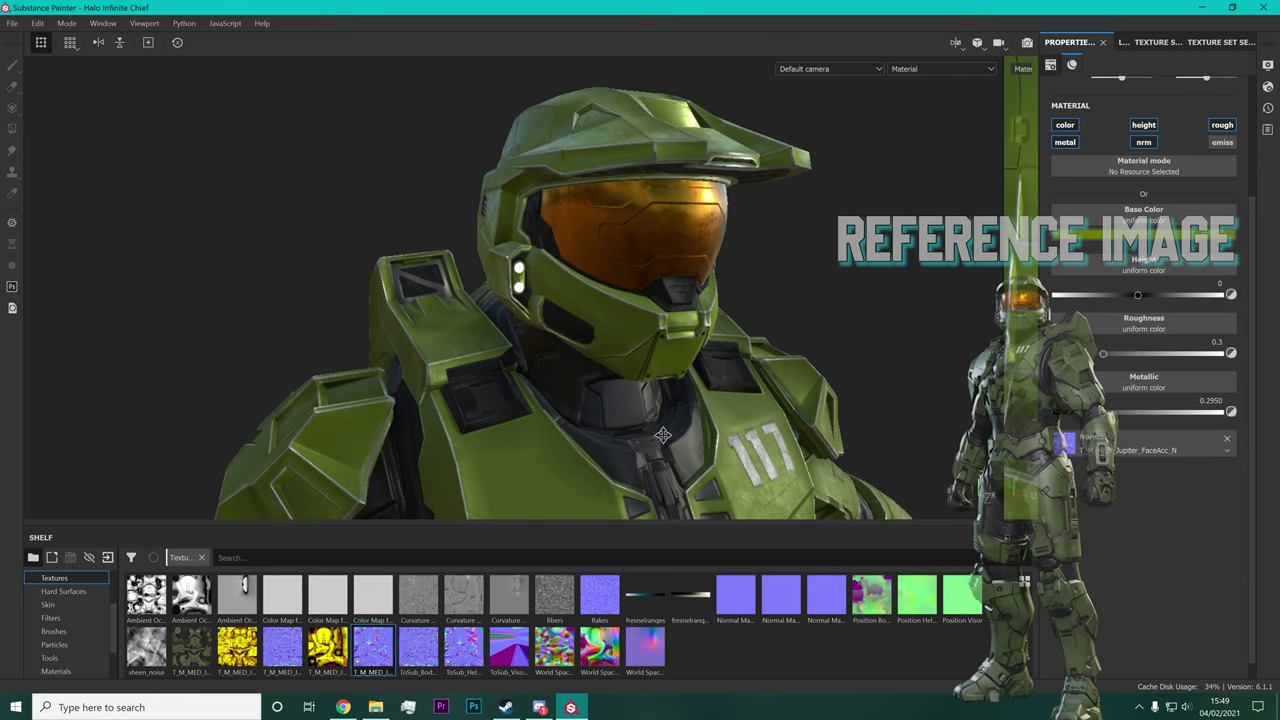
left_click_drag(700, 300, 820, 290, "alt")
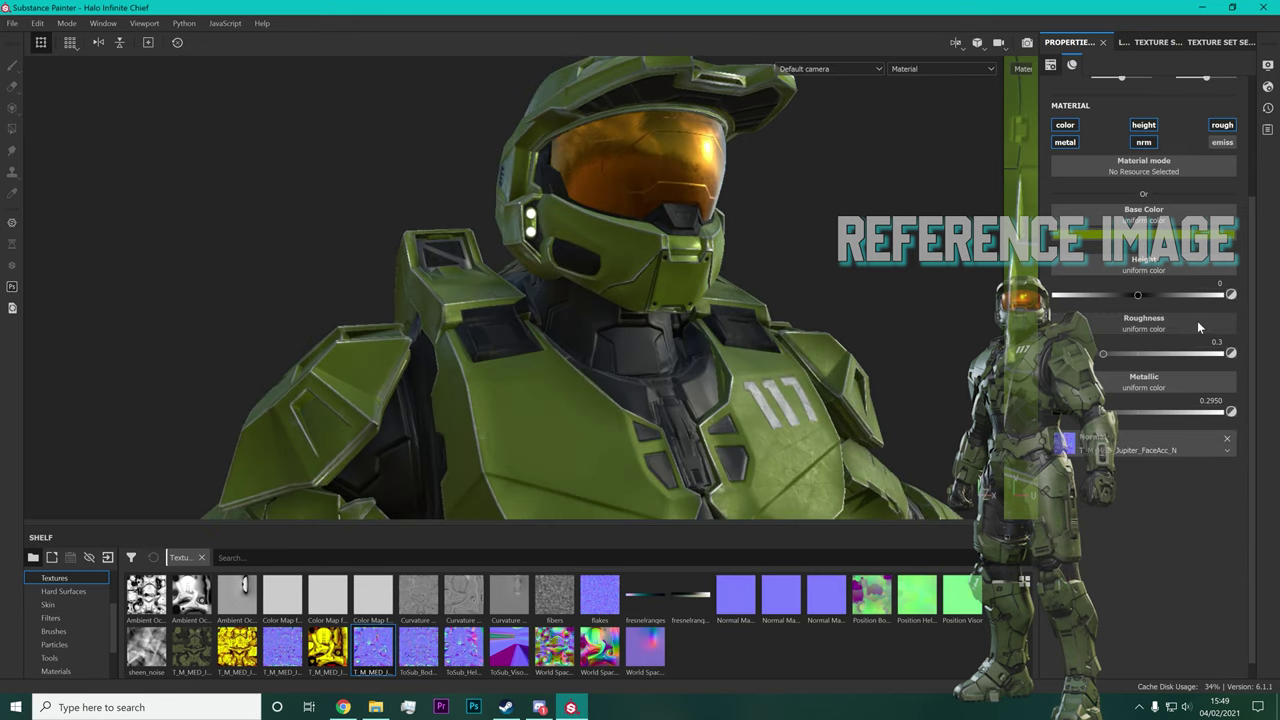
left_click(1197, 321)
left_click(1112, 432)
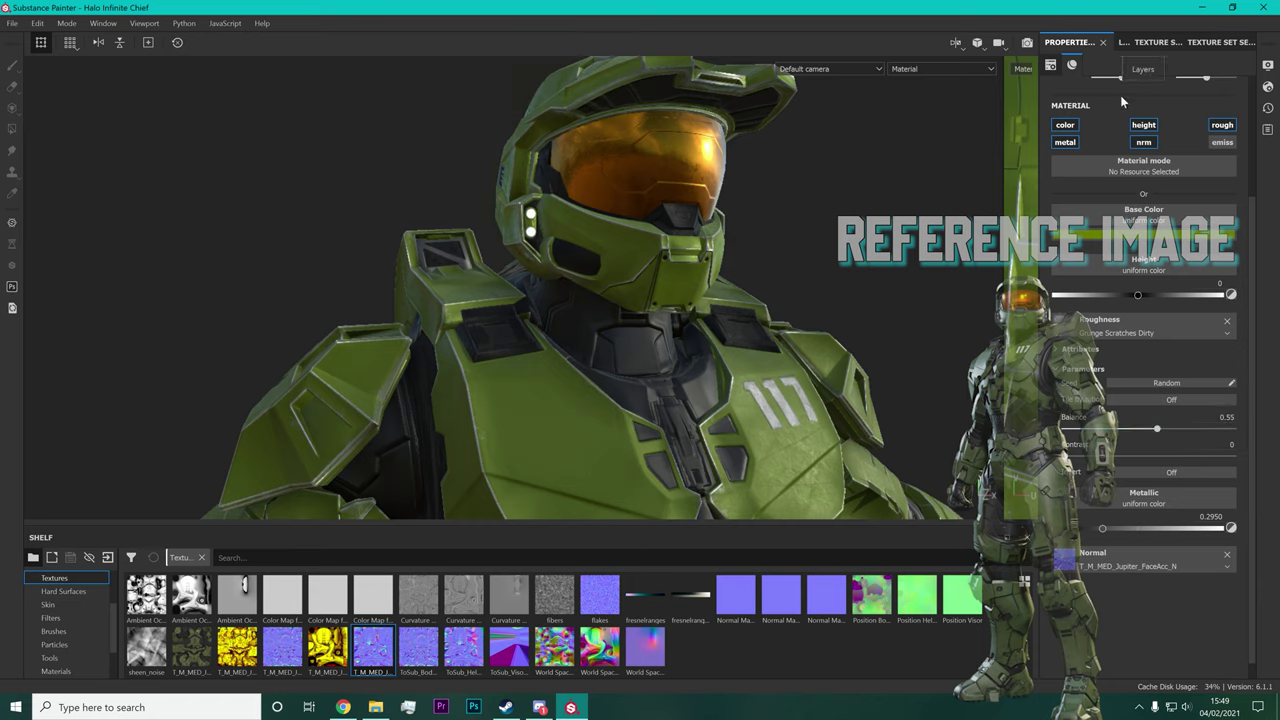
Step: Darken the Color paint layer's green base colour by lowering V
left_click(1122, 42)
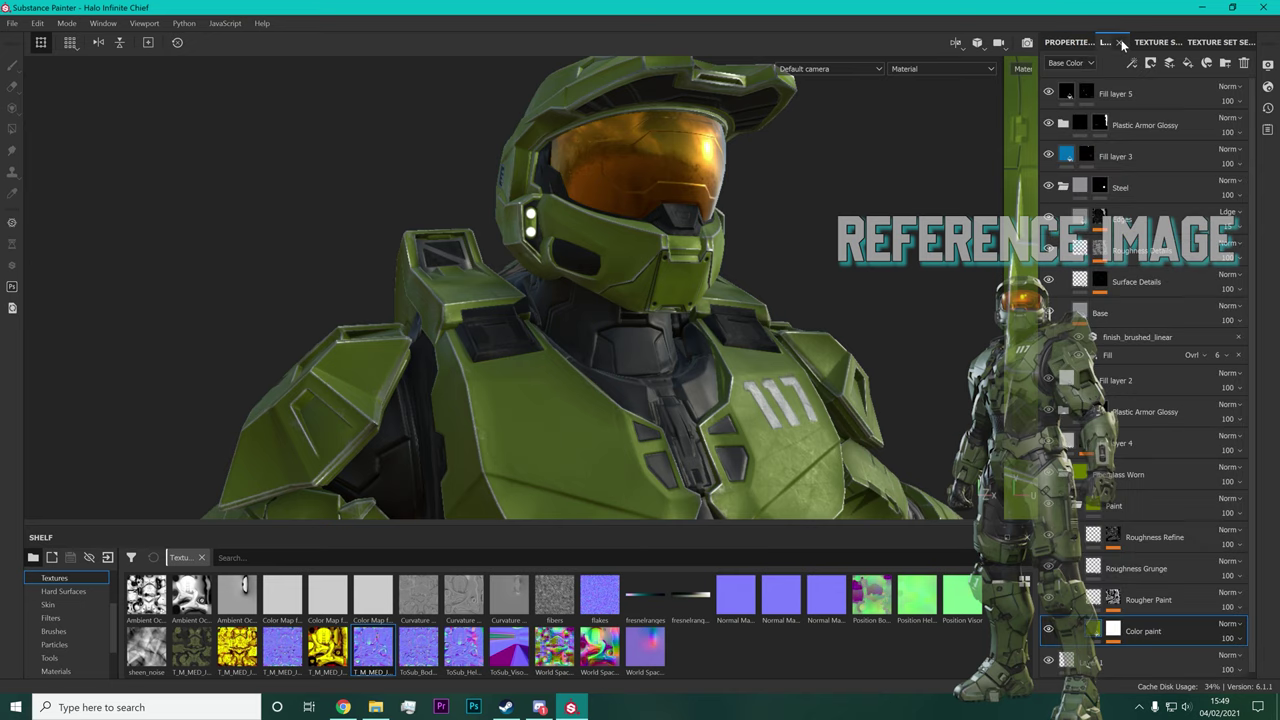
left_click(1068, 42)
left_click(1190, 244)
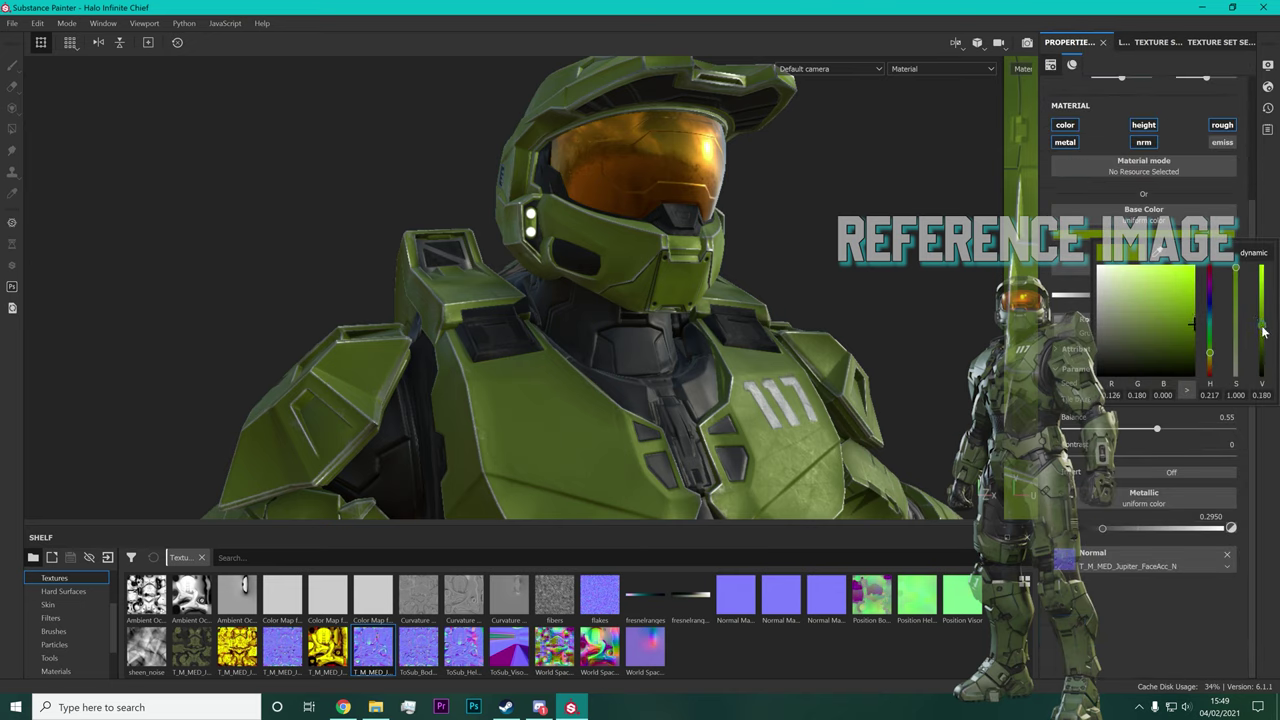
left_click_drag(1263, 331, 1266, 338)
mouse_move(950, 370)
left_mouse_down("alt")
mouse_move(850, 365)
mouse_move(643, 493)
mouse_move(740, 320)
mouse_move(457, 370)
mouse_move(334, 371)
left_mouse_up("alt")
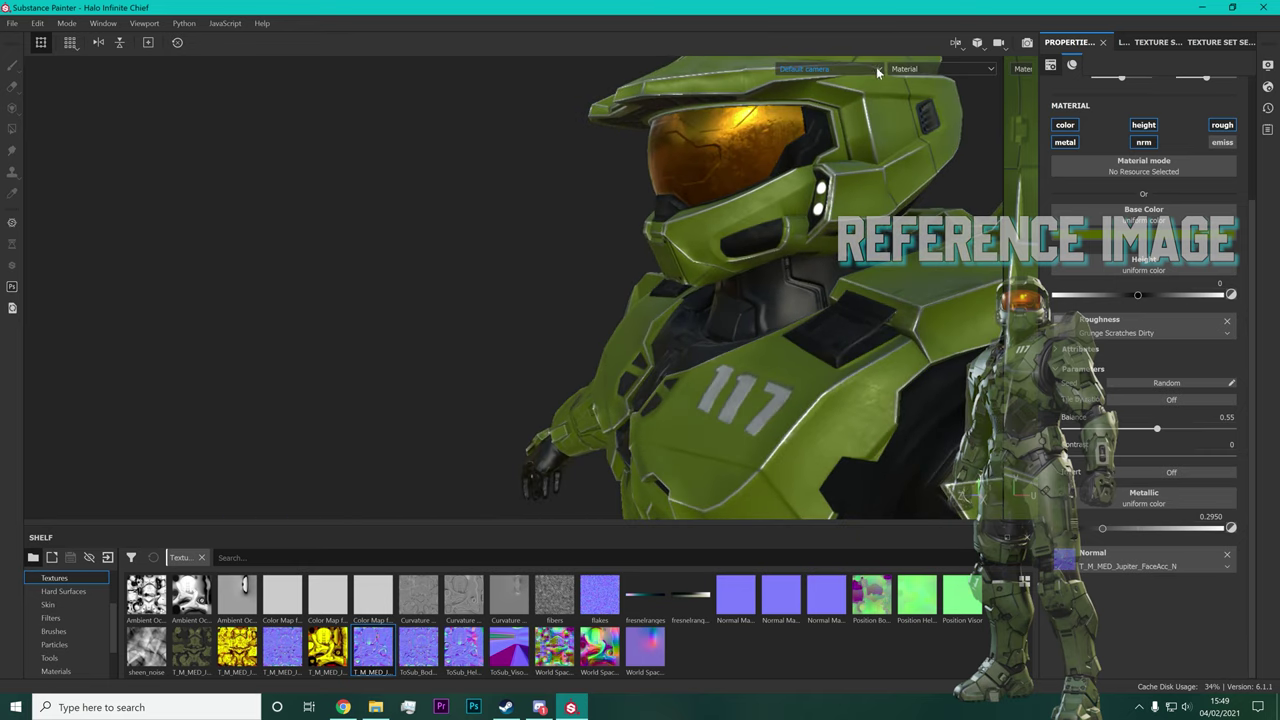
Step: In the Base Color viewport channel, lower the helmet paint's V slightly to match the body
left_click(919, 69)
left_click(905, 109)
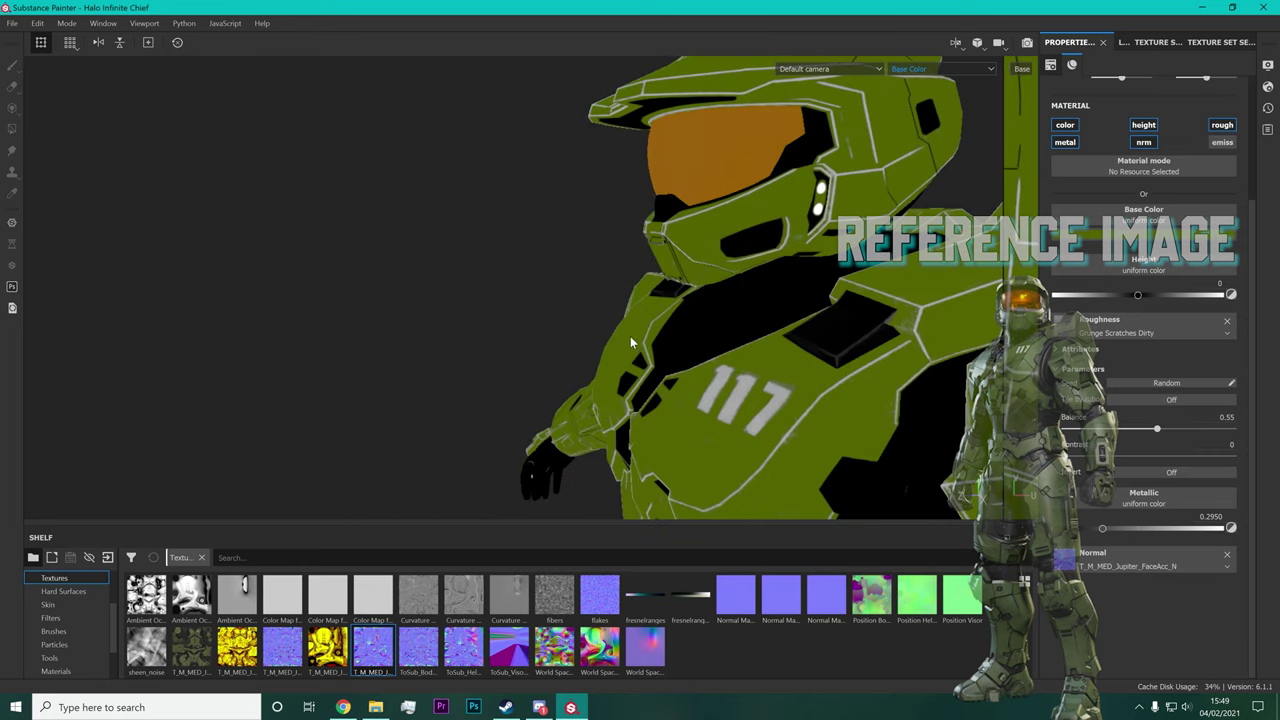
mouse_move(640, 330)
left_mouse_down("alt")
mouse_move(537, 410)
mouse_move(563, 352)
mouse_move(590, 334)
left_mouse_up("alt")
left_click(1143, 219)
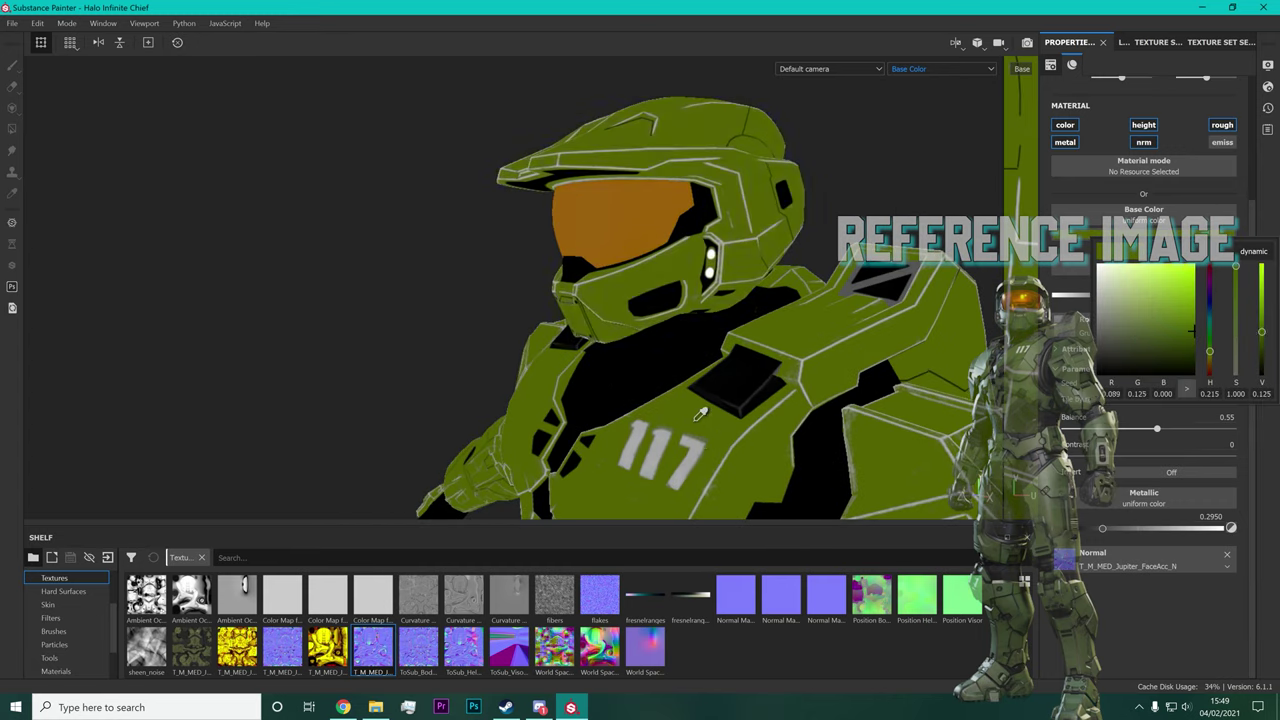
left_click(1188, 210)
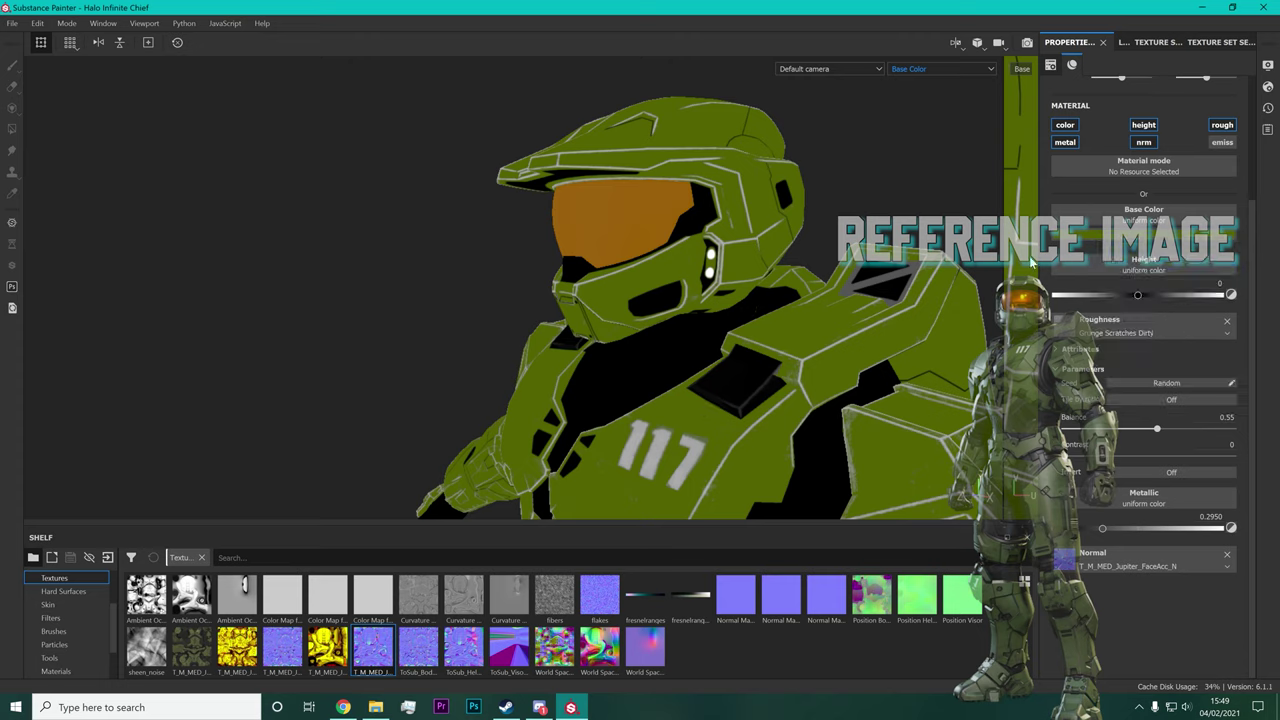
left_click_drag(908, 320, 1050, 200, "alt")
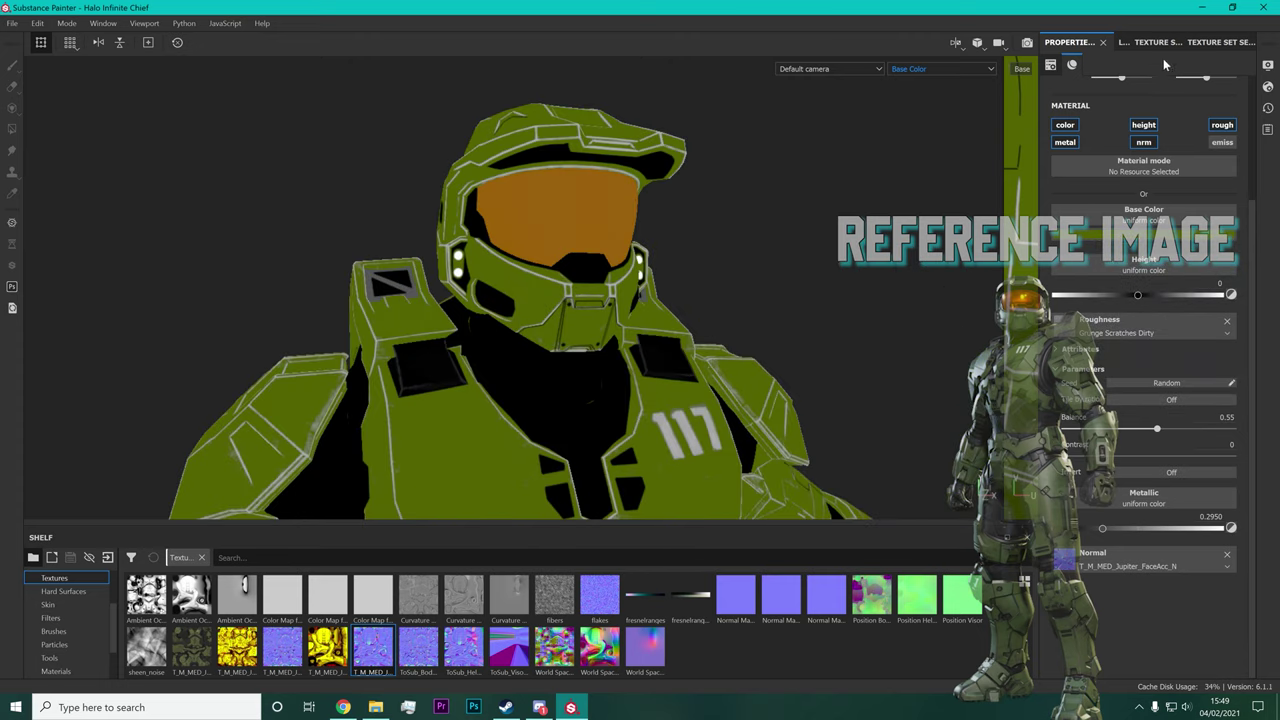
Step: Return the viewport to the full Material render with Master Chief facing the camera
left_click(917, 69)
left_click(905, 90)
mouse_move(544, 412)
left_mouse_down("alt")
mouse_move(531, 373)
mouse_move(709, 321)
mouse_move(652, 331)
mouse_move(886, 189)
left_mouse_up("alt")
left_click(1128, 42)
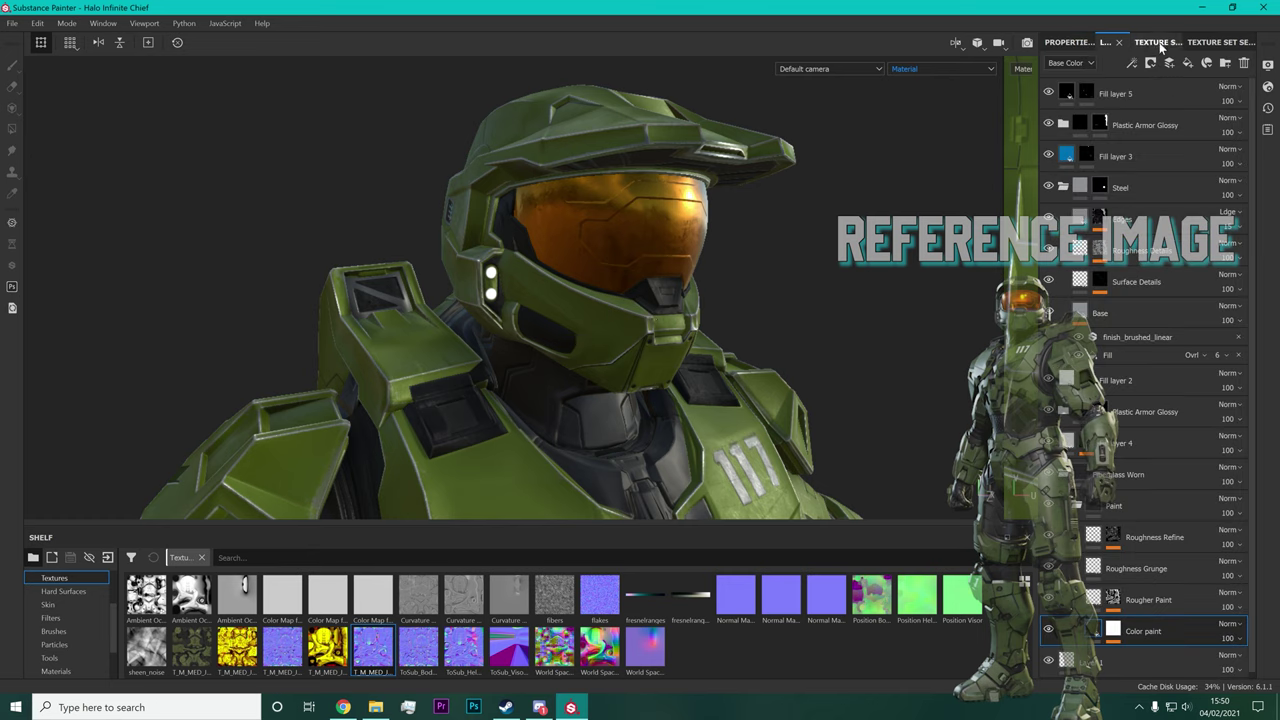
Step: Inspect the Visor texture set's fill layer settings, then look over the torso, forearm and glove
left_click(1140, 42)
left_click(1085, 117)
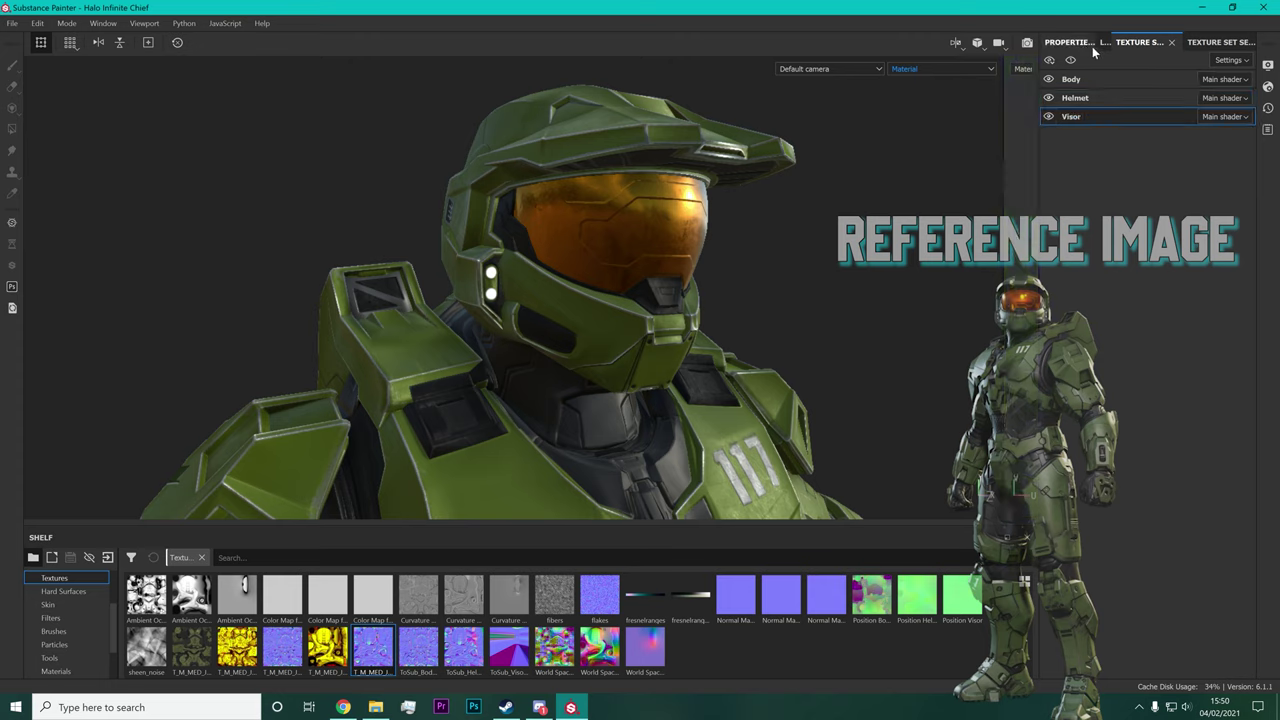
left_click(1103, 42)
left_click(1085, 236)
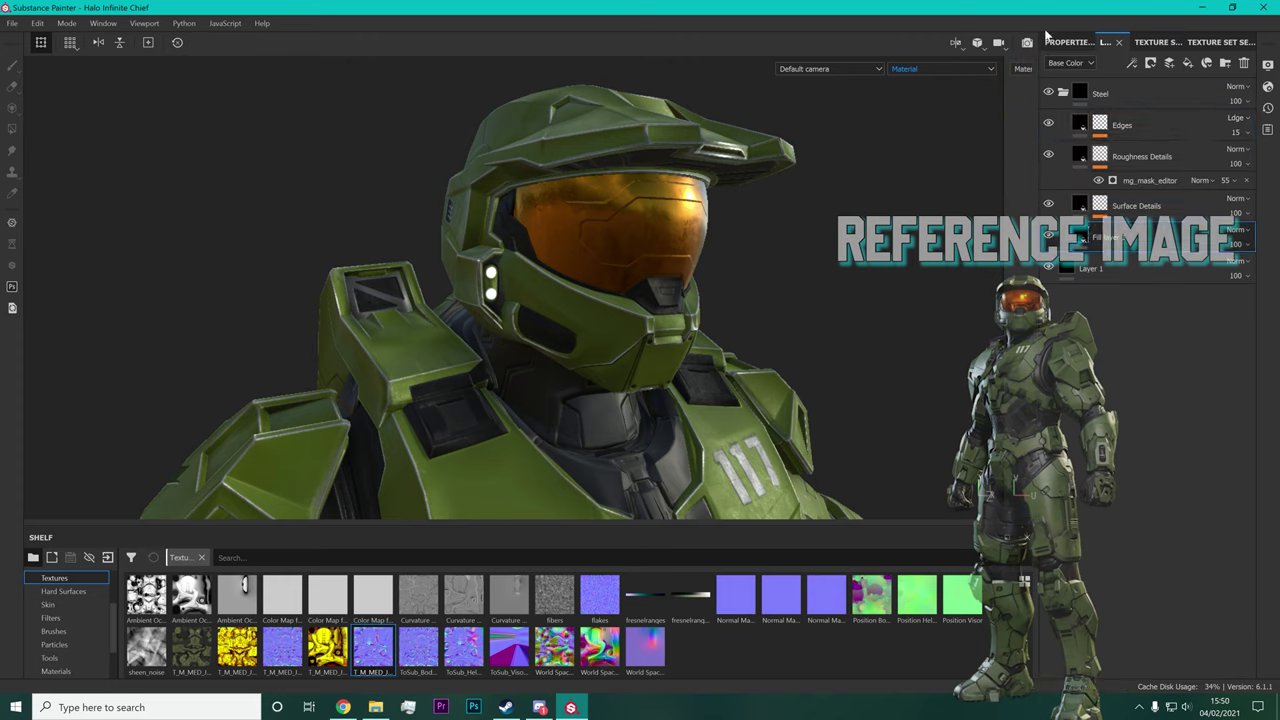
left_click(1063, 44)
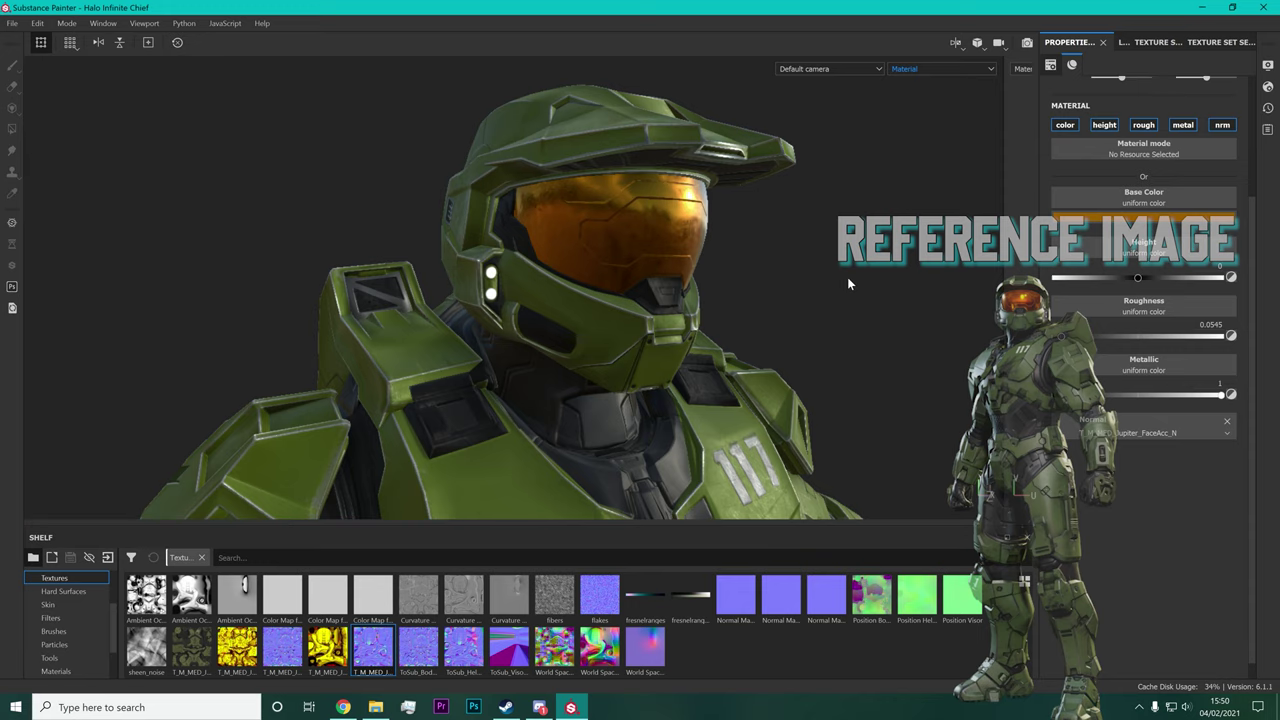
mouse_move(847, 277)
left_mouse_down("alt")
mouse_move(719, 297)
mouse_move(775, 295)
mouse_move(767, 333)
left_mouse_up("alt")
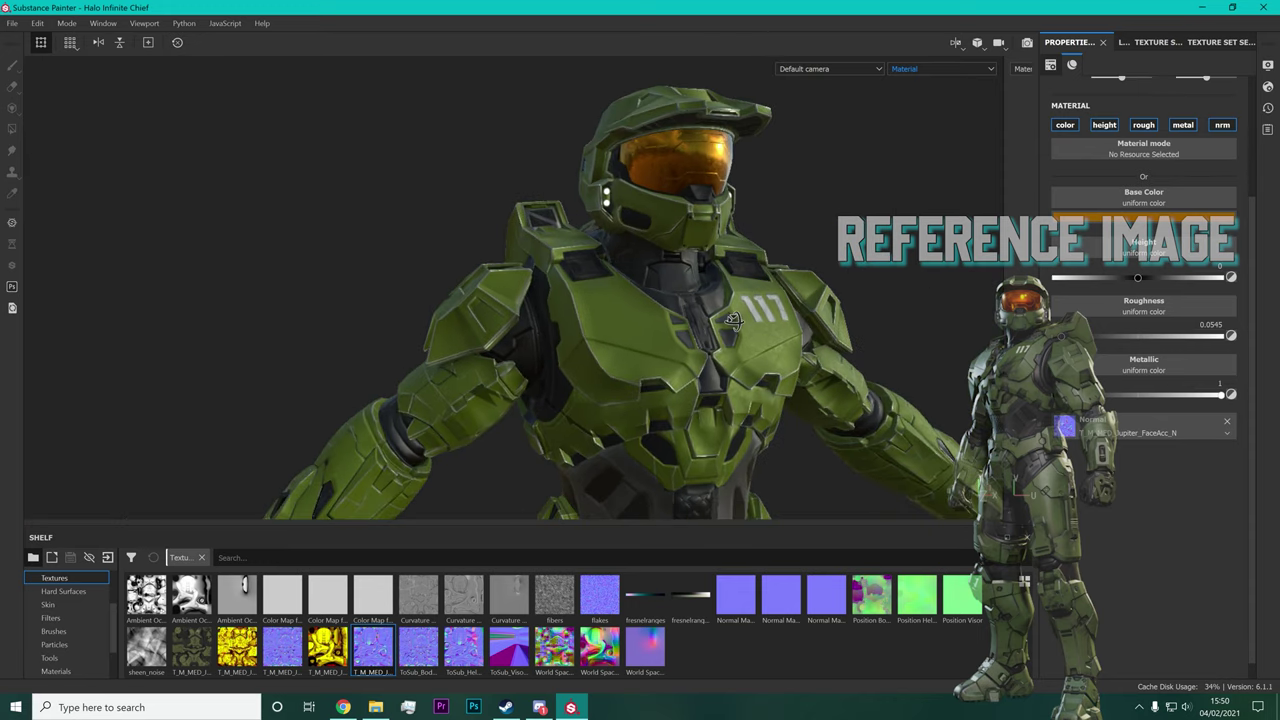
mouse_move(767, 333)
middle_mouse_down("alt")
mouse_move(715, 390)
mouse_move(652, 230)
mouse_move(397, 266)
middle_mouse_up("alt")
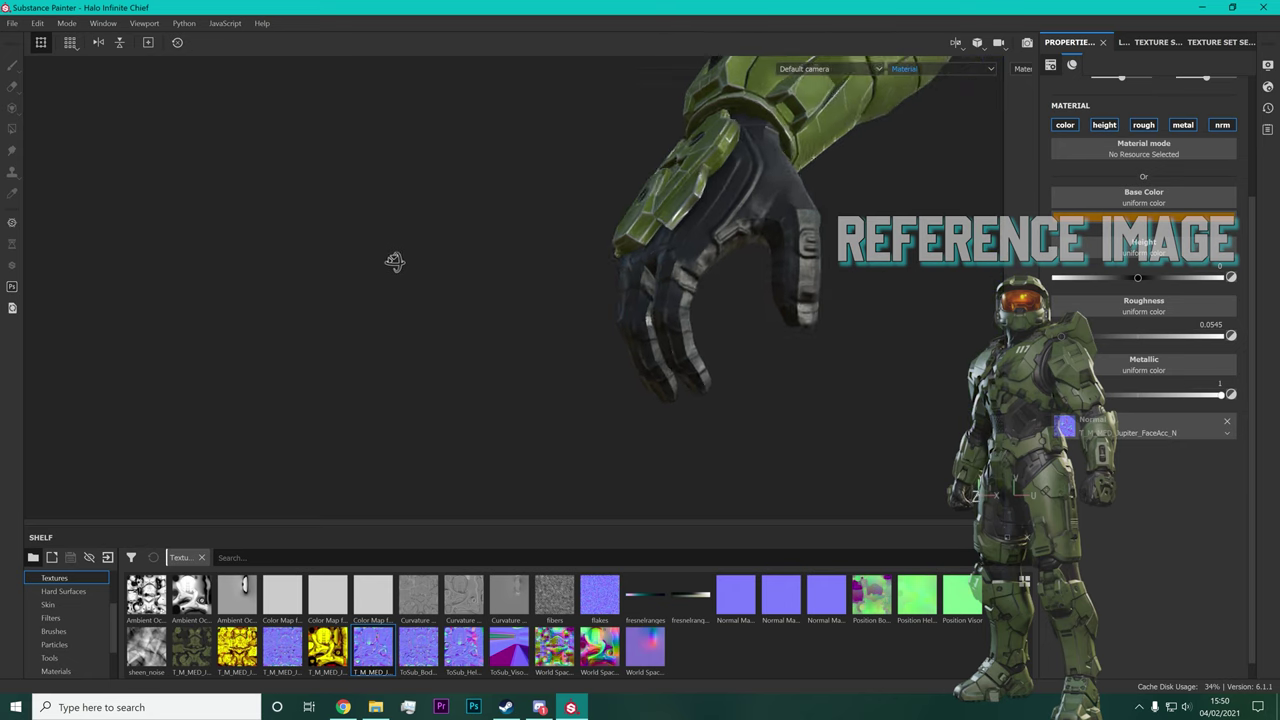
mouse_move(397, 266)
left_mouse_down("alt")
mouse_move(645, 345)
mouse_move(757, 252)
mouse_move(609, 301)
mouse_move(852, 264)
left_mouse_up("alt")
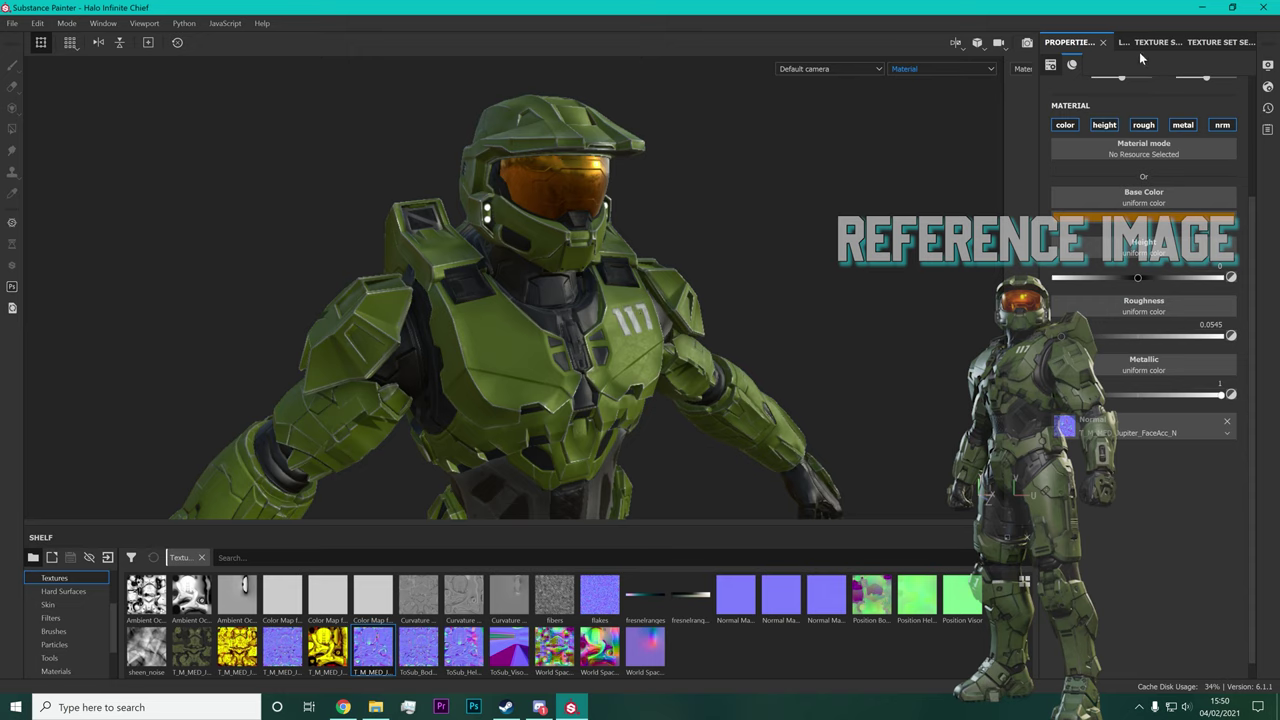
Step: Switch back to the Helmet texture set and orbit to a more frontal angle
left_click(1139, 43)
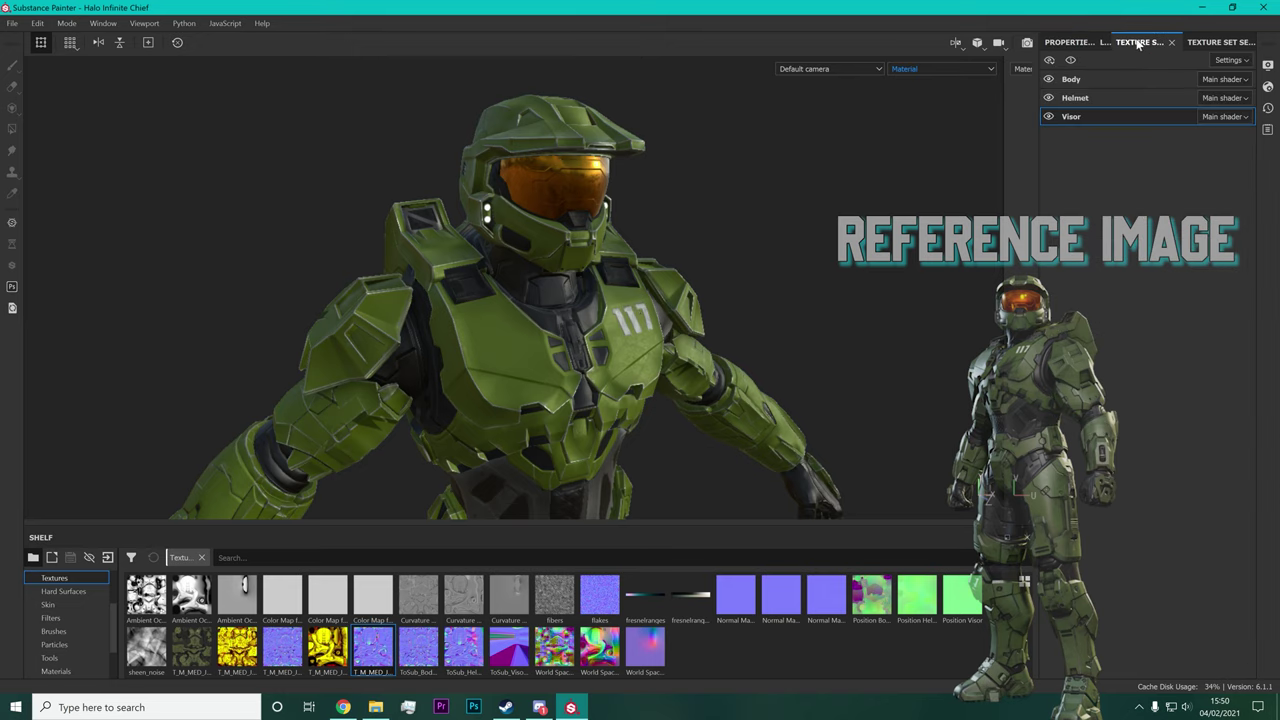
left_click(1084, 97)
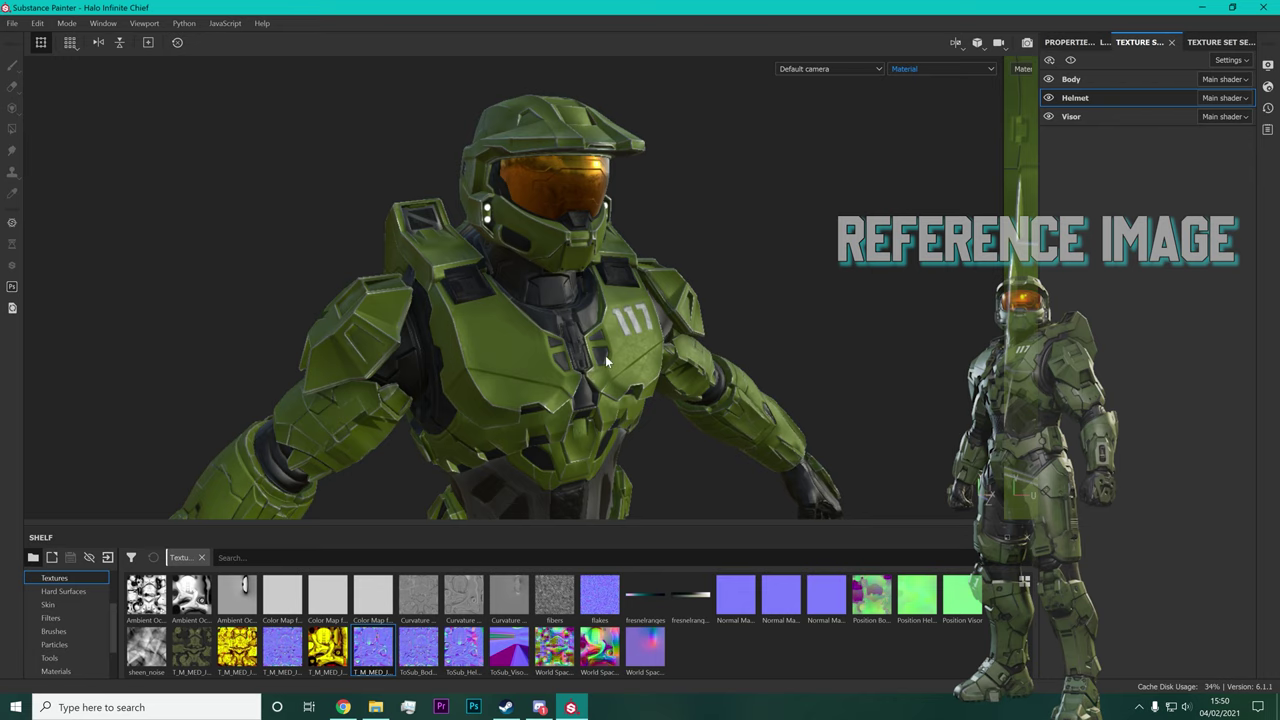
mouse_move(606, 362)
left_mouse_down("alt")
mouse_move(603, 376)
mouse_move(627, 372)
left_mouse_up("alt")
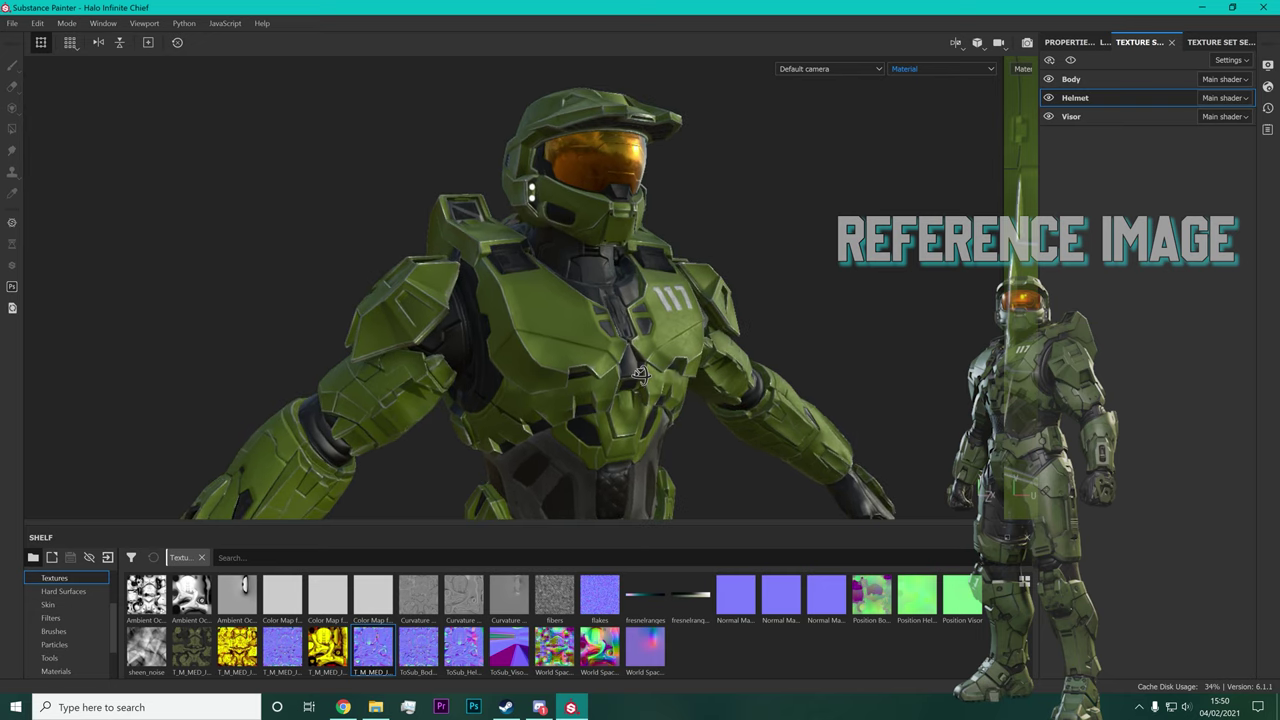
left_click_drag(659, 251, 624, 229, "alt")
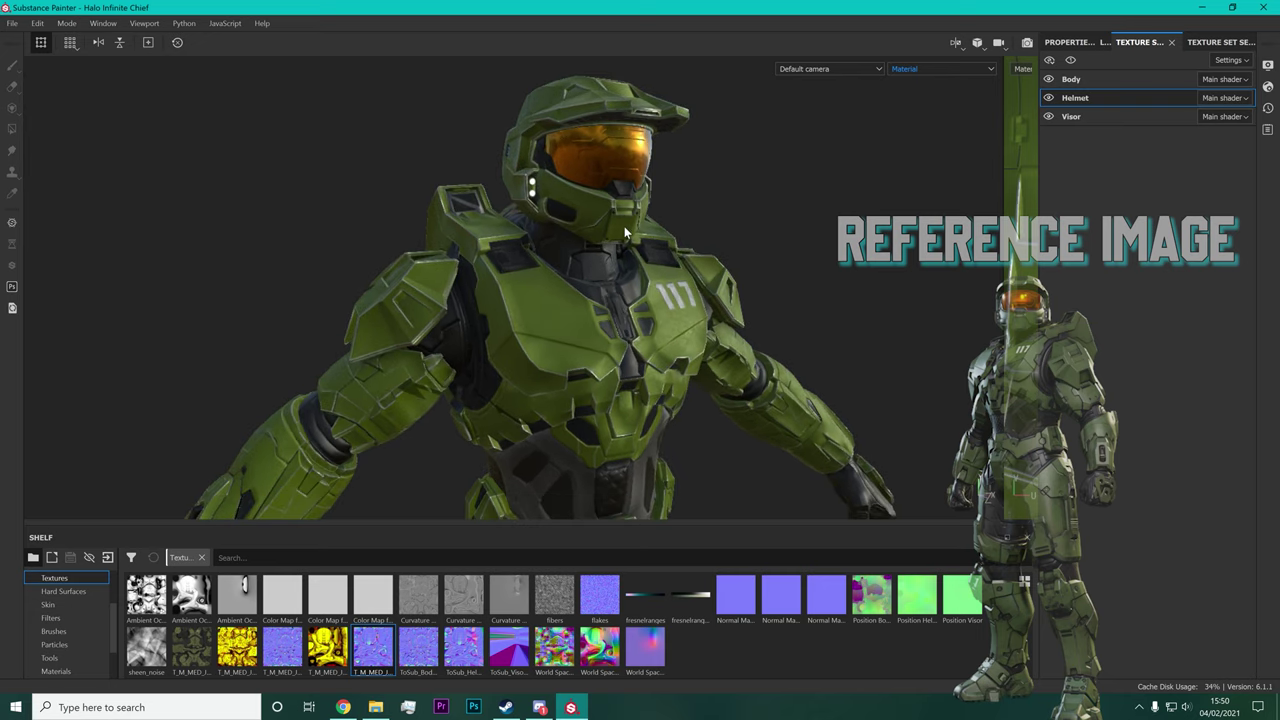